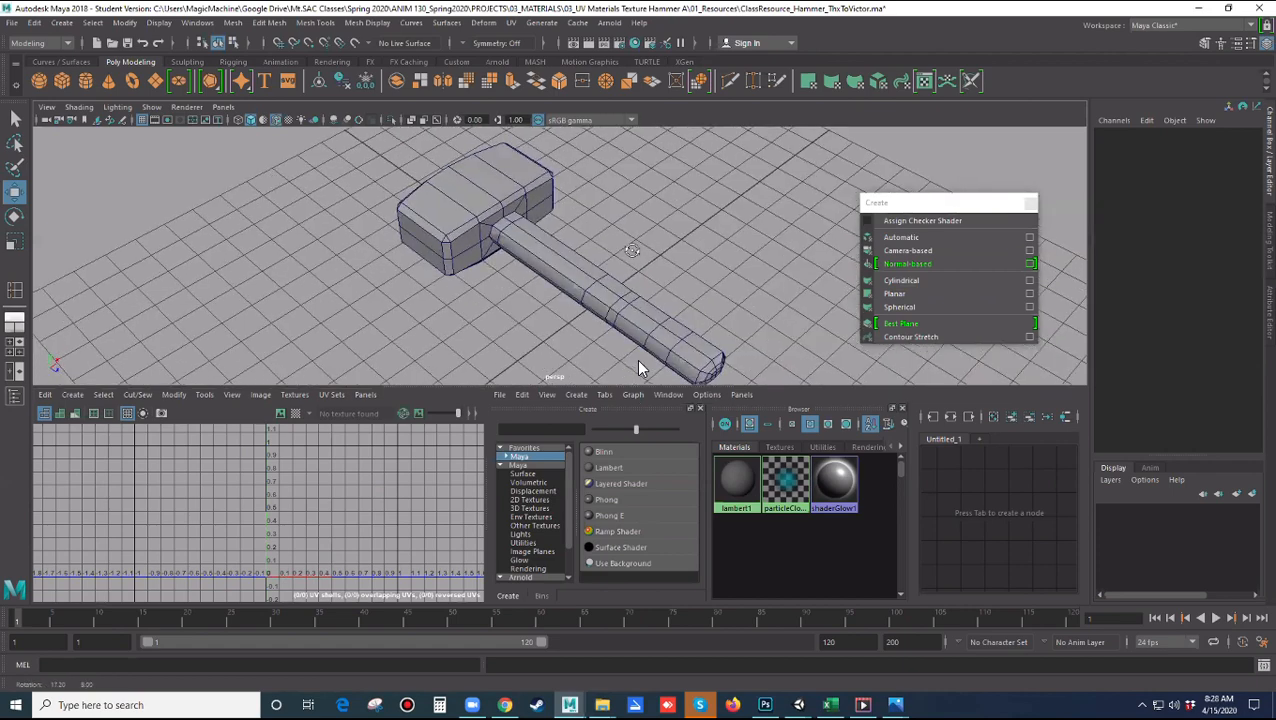
Examine the hammer's head and handle from several angles
middle_click_drag(653, 231, 722, 280, "alt")
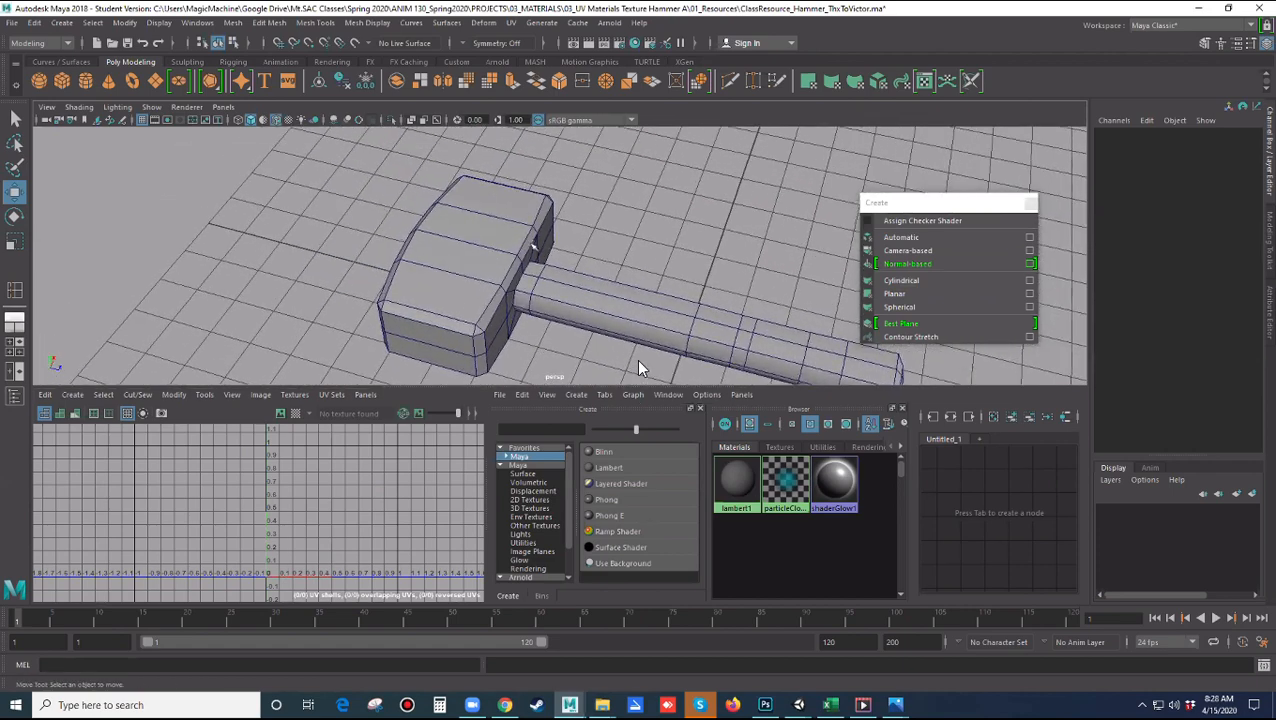
left_click(488, 263)
right_click(461, 222)
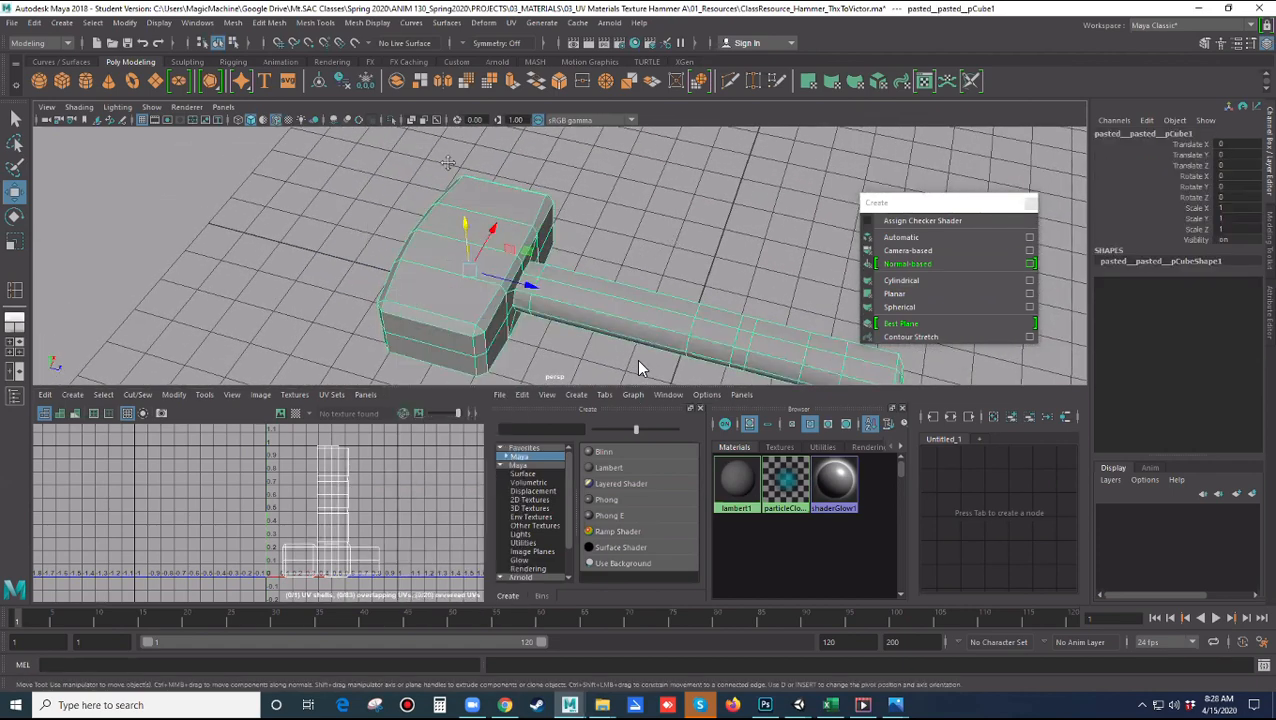
middle_click_drag(485, 175, 264, 120, "alt")
left_click_drag(402, 243, 441, 230, "alt")
left_click_drag(512, 272, 471, 303, "alt")
middle_click_drag(489, 371, 511, 392, "alt")
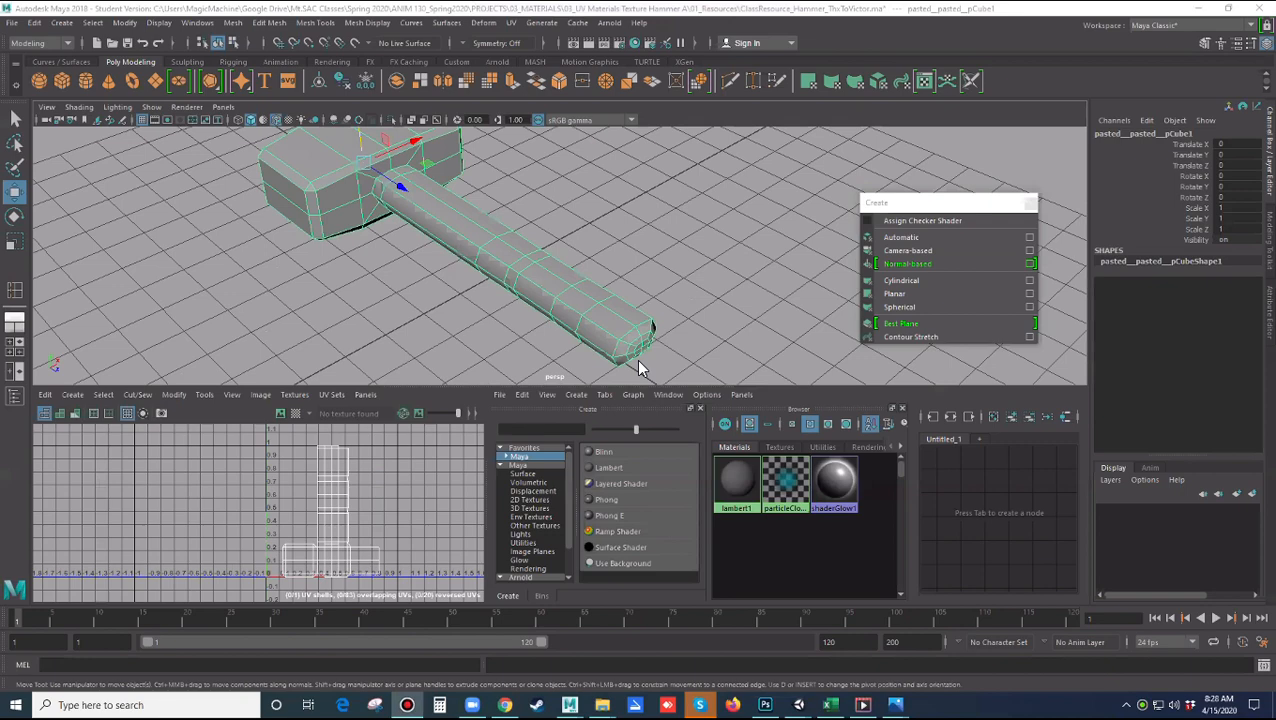
left_click(580, 222)
left_click_drag(558, 274, 385, 243, "alt")
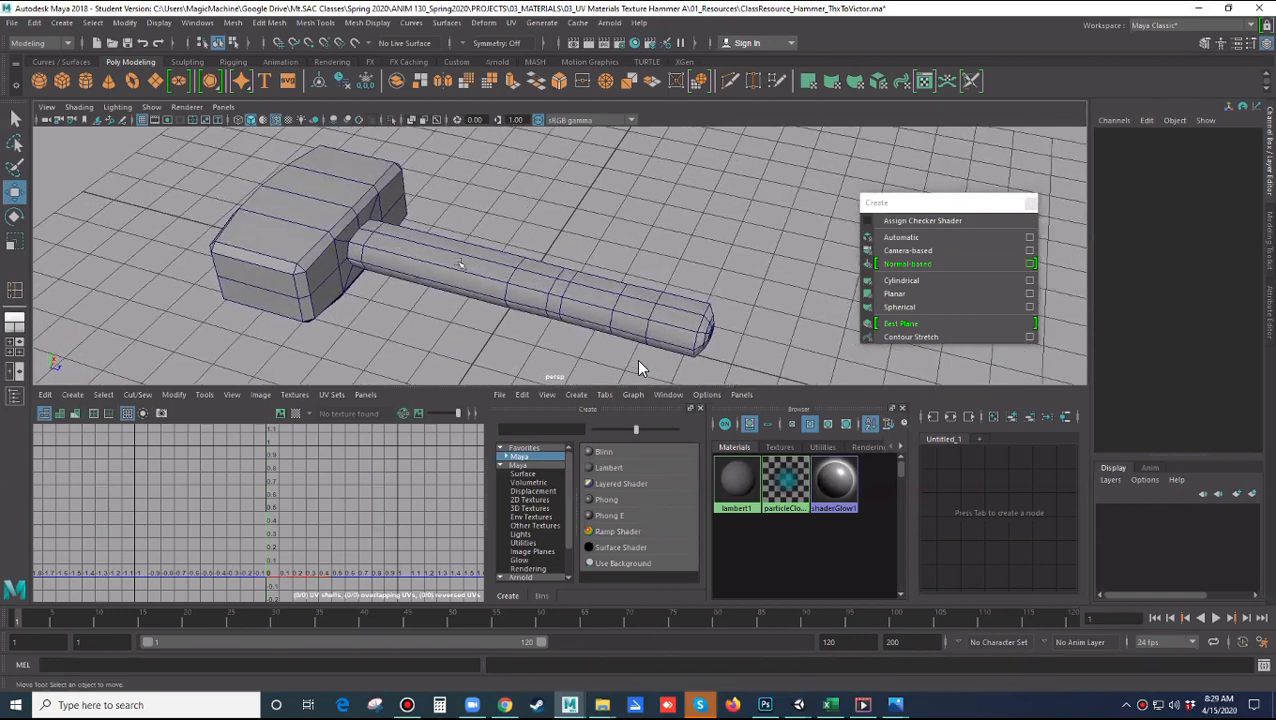
Switch the hammer to face selection, try picking single handle faces, and activate the Select tool with nothing selected
right_click_drag(589, 296, 566, 325)
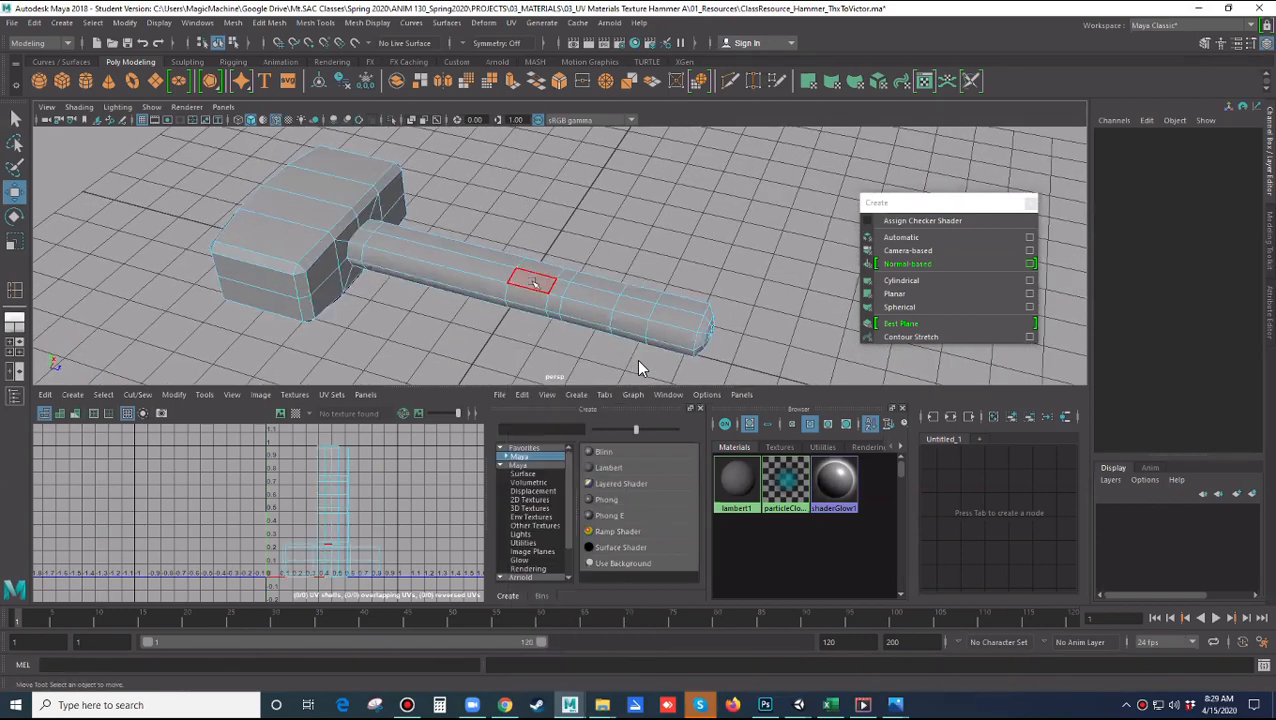
left_click(533, 282)
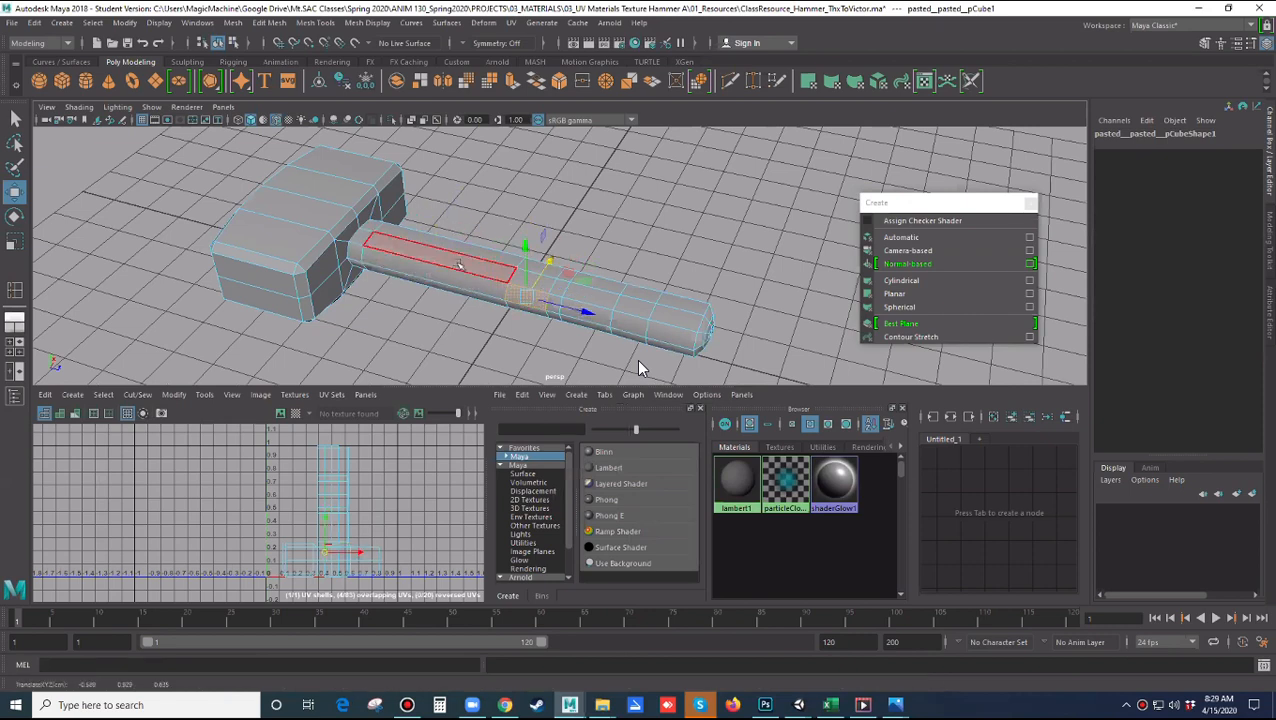
left_click(456, 263)
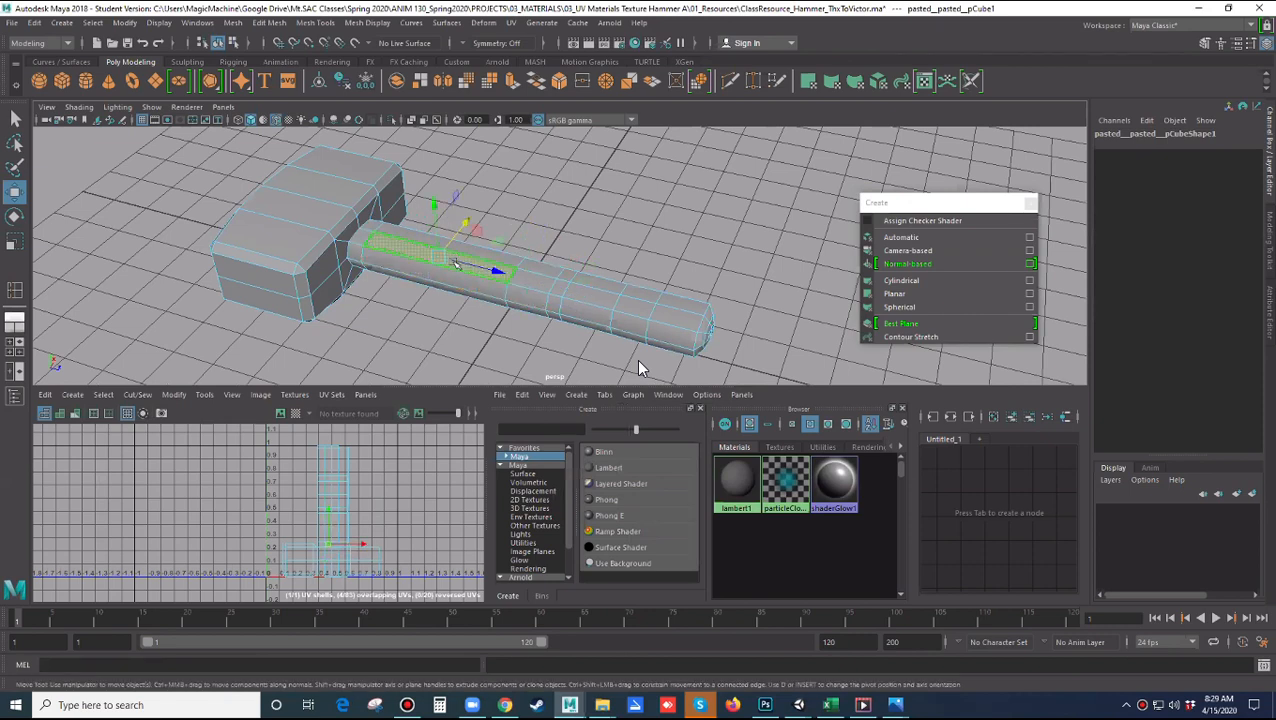
key("q")
left_click(448, 323)
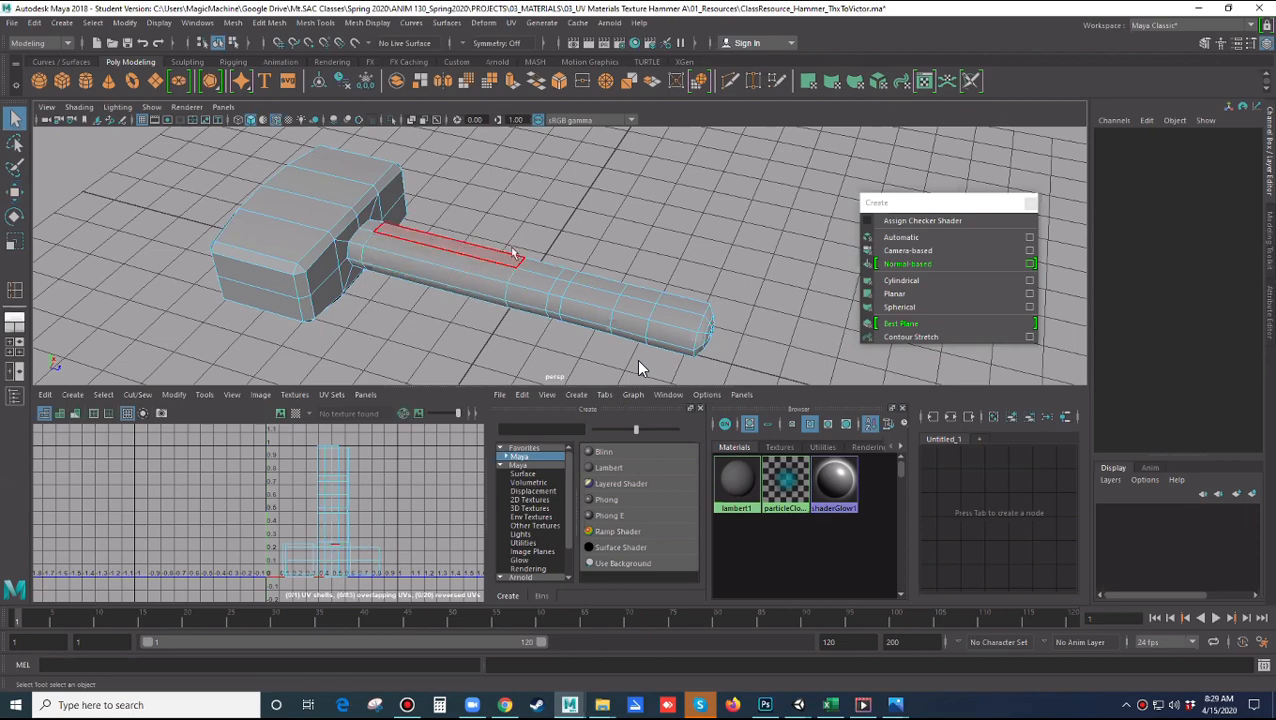
Try selecting the faces around the whole length of the hammer's handle for a cylindrical projection
left_click_drag(541, 316, 390, 306, "alt")
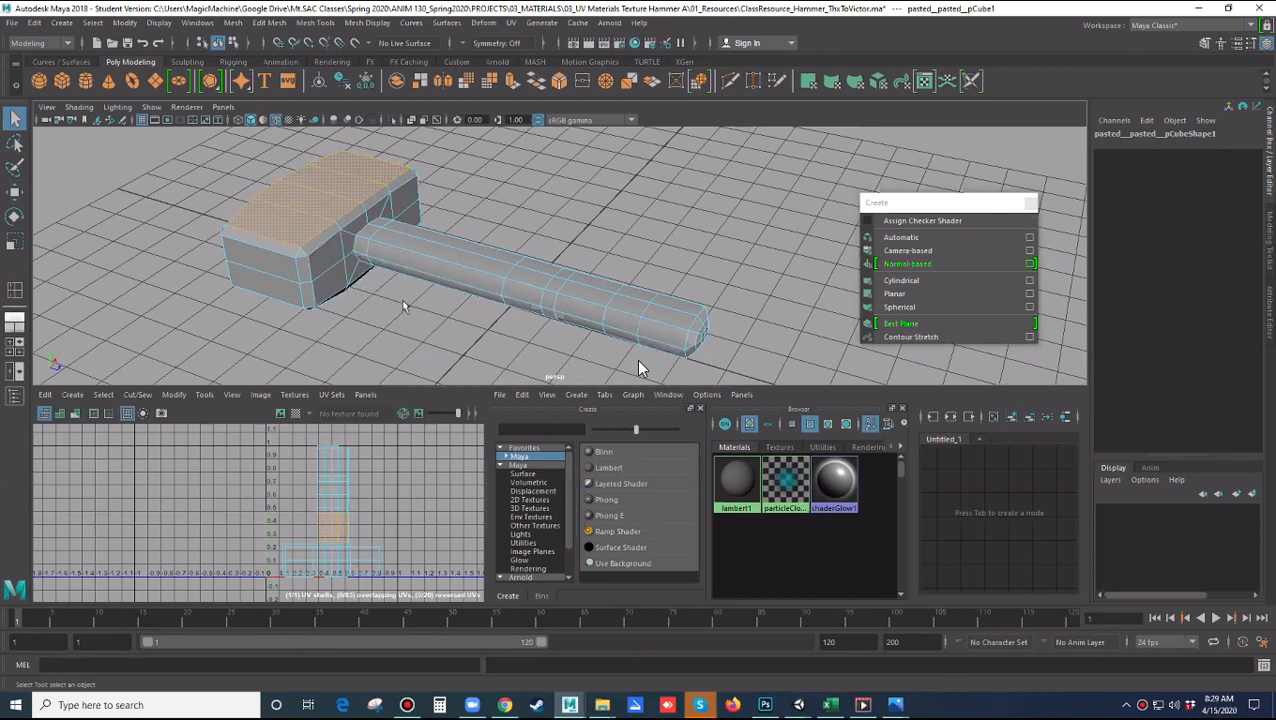
scroll(420, 308, "up", 2)
left_click(395, 298)
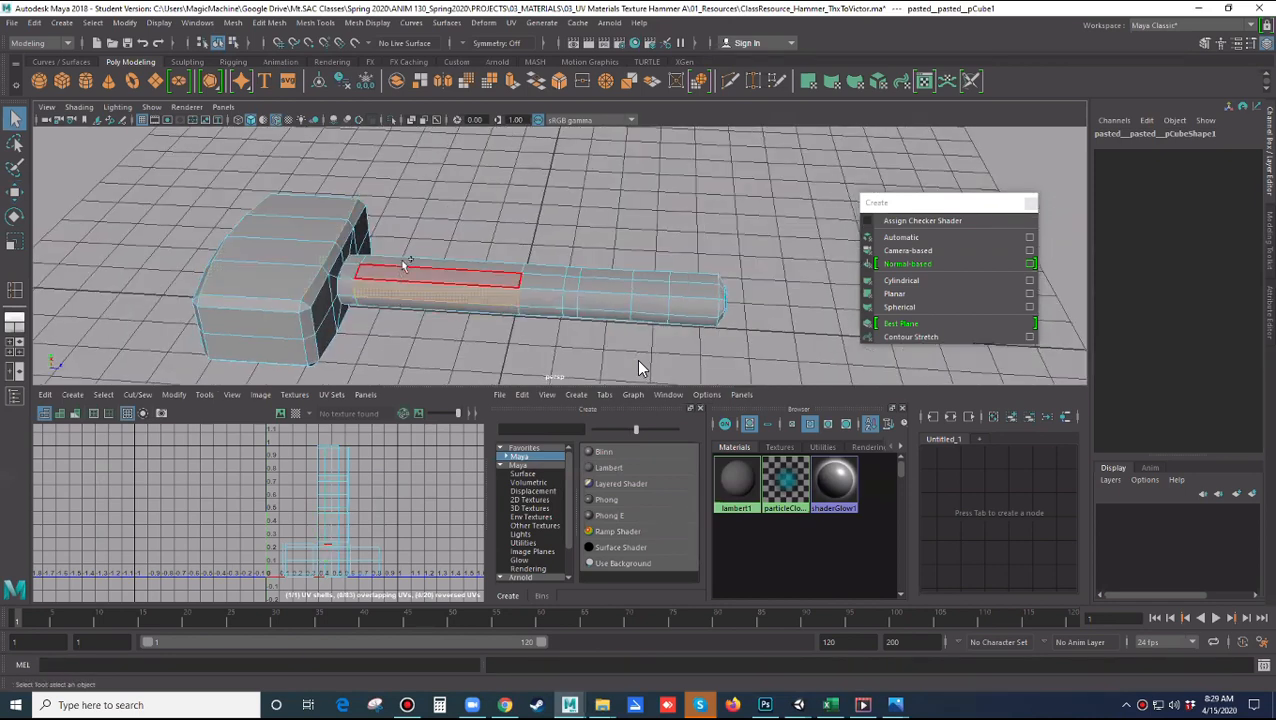
left_click_drag(512, 305, 472, 281, "alt")
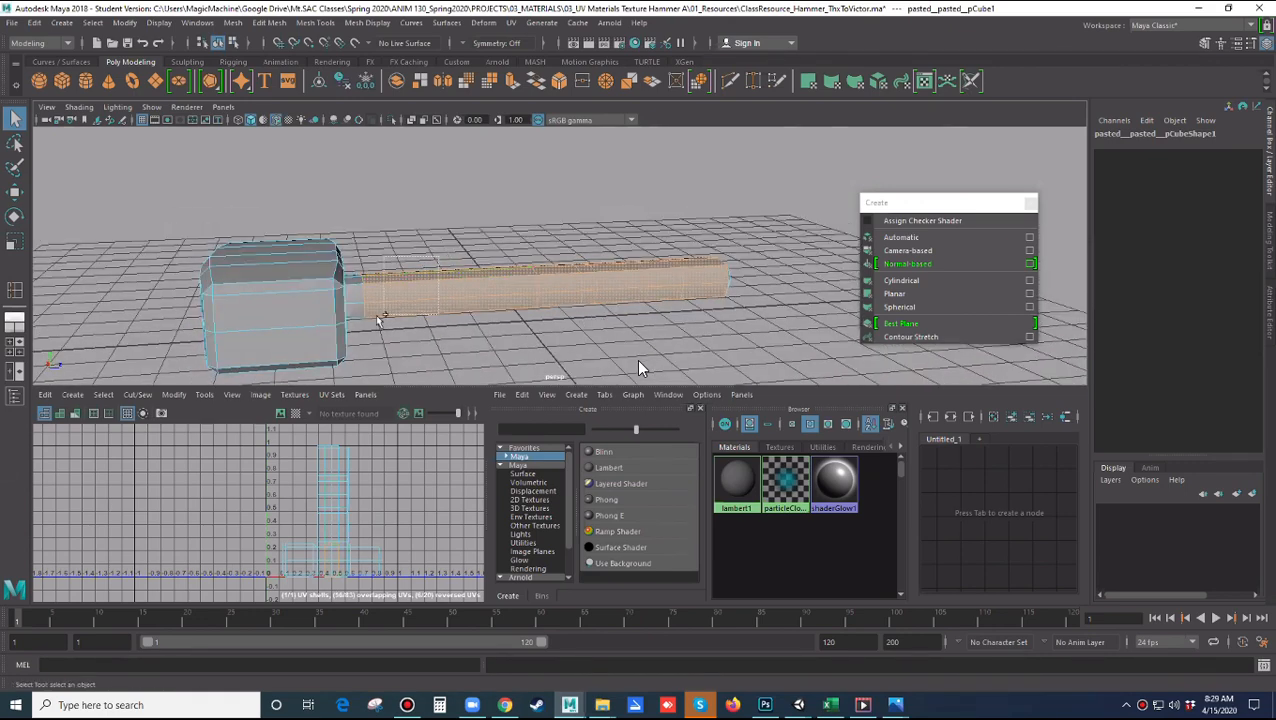
left_click_drag(521, 344, 470, 292, "alt")
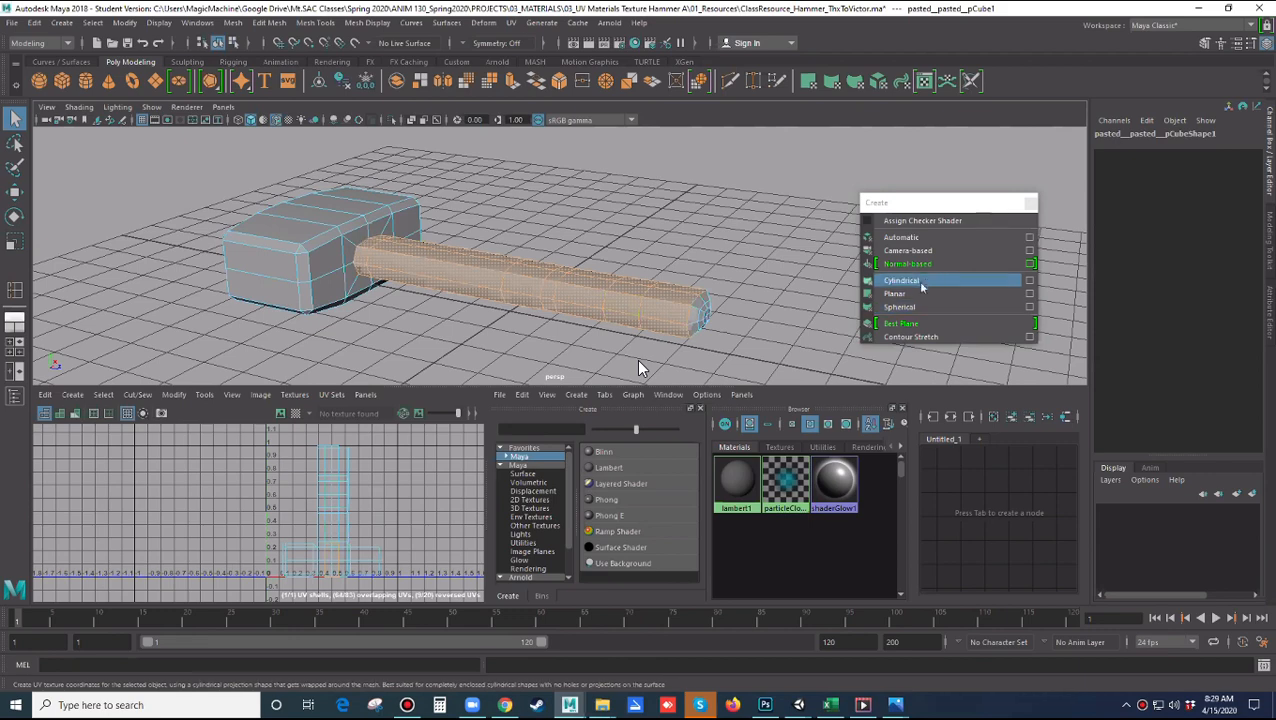
left_click(890, 279)
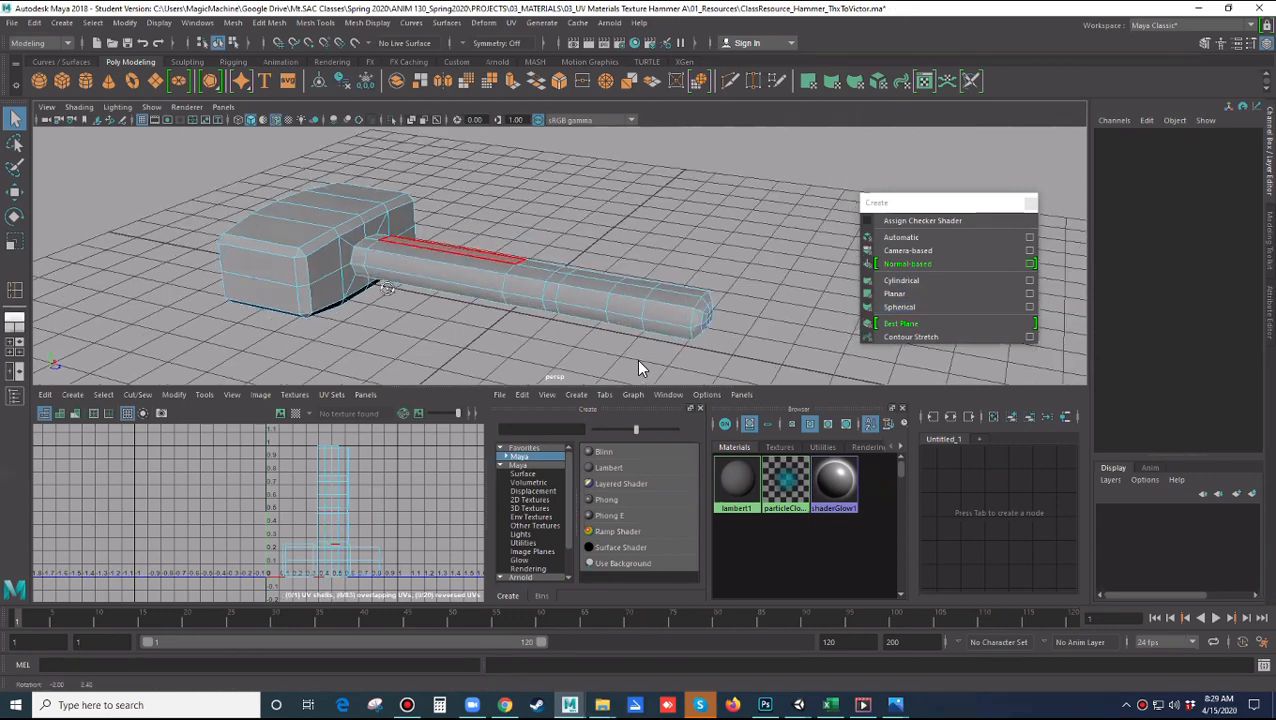
Try selecting the faces on the side of the hammer head next to the handle and clear the selection
left_click(340, 272)
left_click(340, 272)
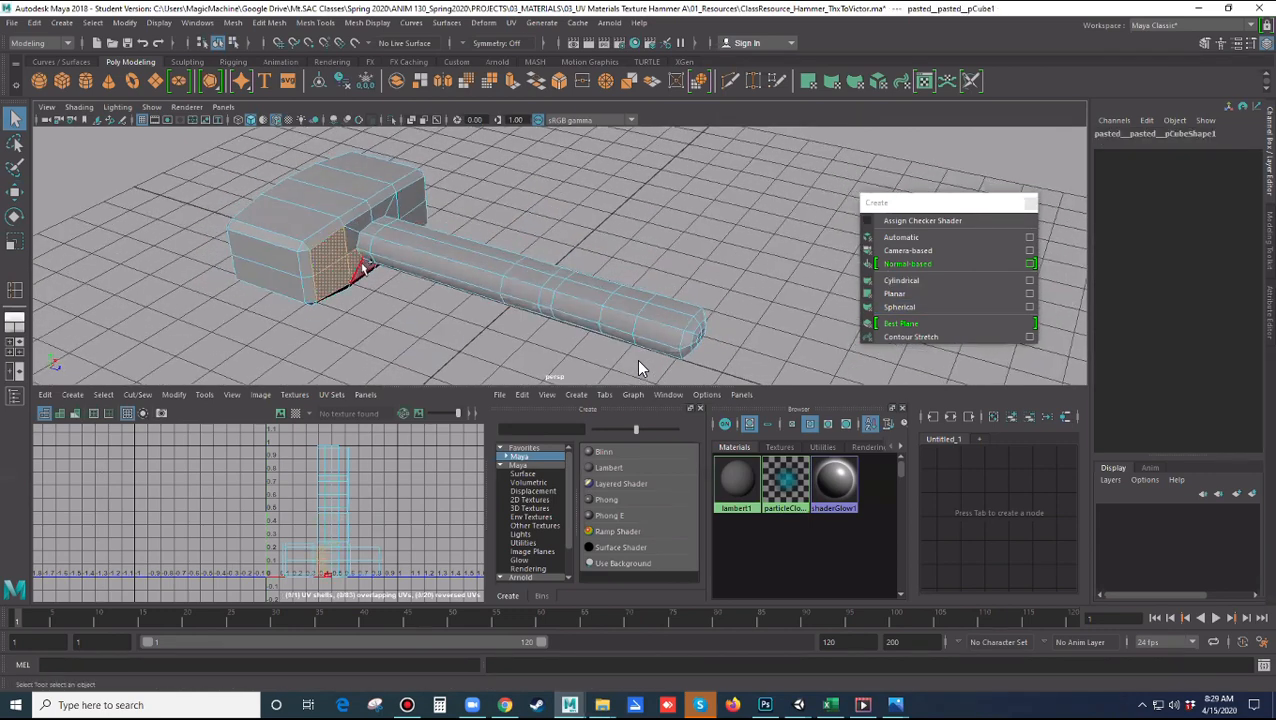
left_click(385, 210, "shift")
left_click(458, 328)
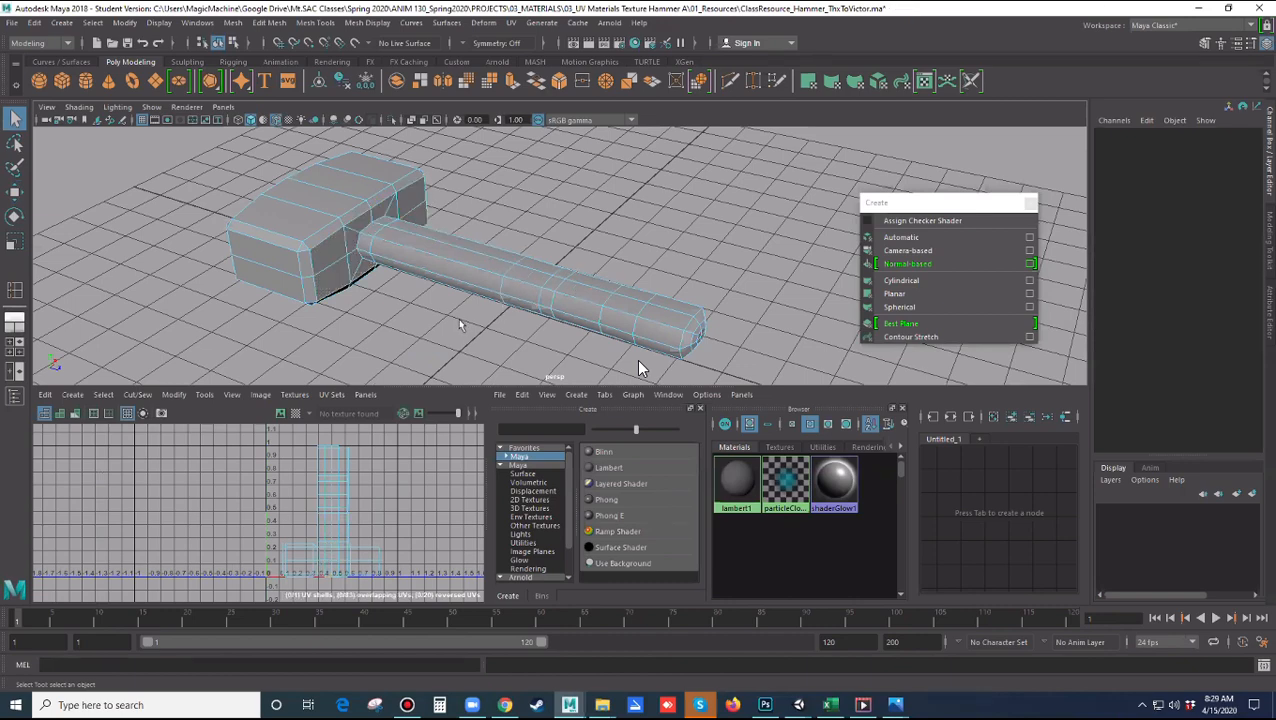
Try selecting the handle's faces with one selection box from a side view and clear the selection
mouse_move(469, 331)
left_mouse_down("alt")
mouse_move(493, 319)
mouse_move(470, 322)
left_mouse_up("alt")
scroll(470, 321, "up", 2)
middle_click_drag(470, 322, 443, 300, "alt")
left_click_drag(440, 300, 413, 273, "alt")
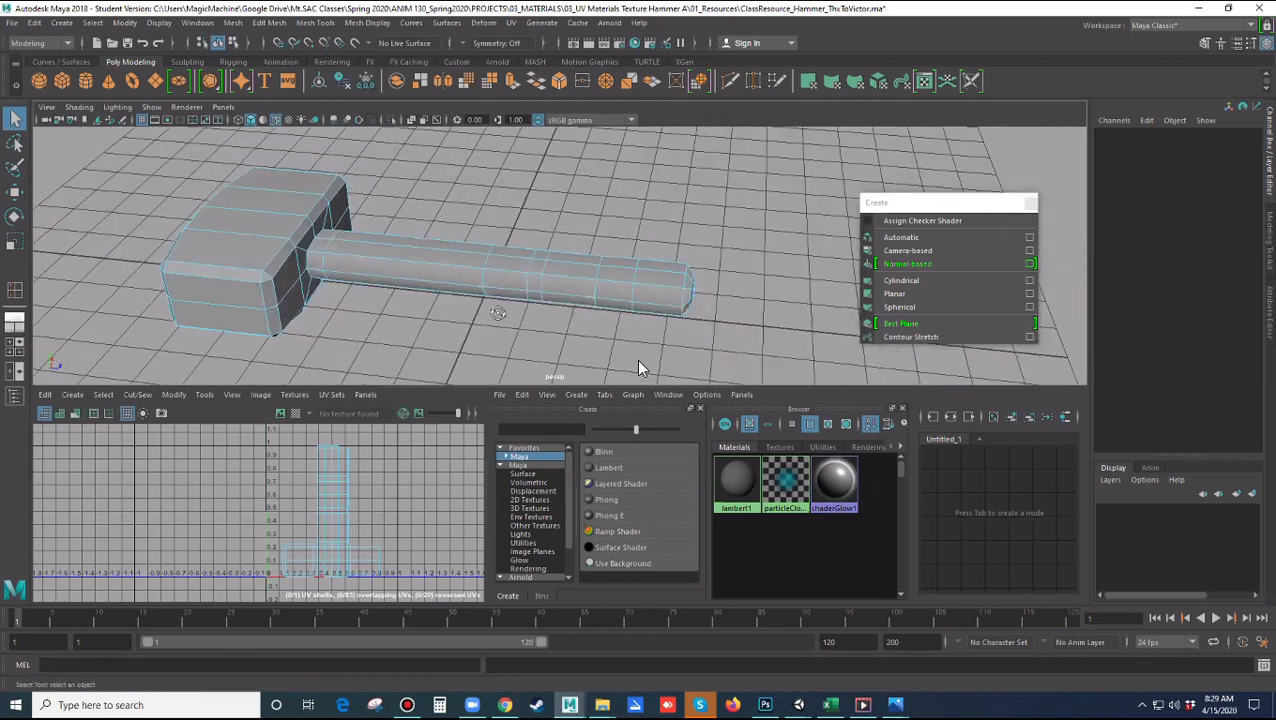
left_click_drag(492, 314, 507, 307, "alt")
left_click_drag(386, 298, 660, 355, "alt")
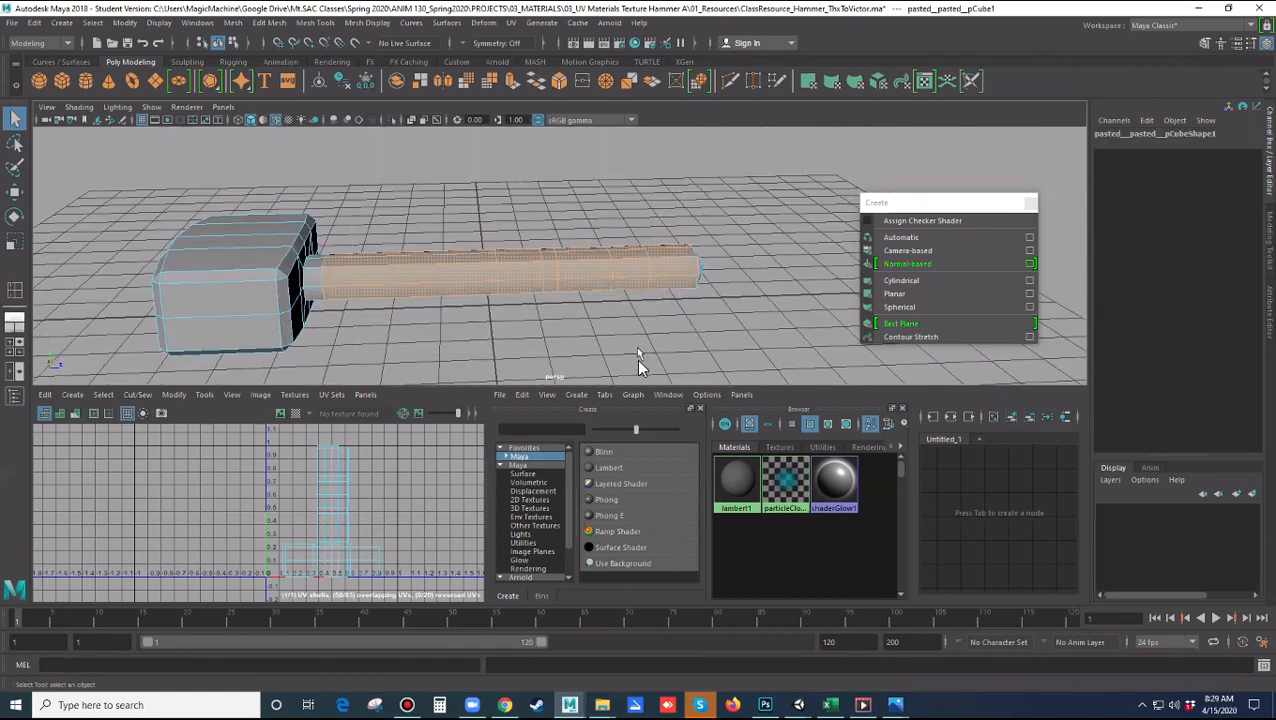
left_click(638, 353)
Try building the handle selection face by face along its near side and clear the selection
mouse_move(567, 334)
left_mouse_down("alt")
mouse_move(535, 342)
mouse_move(560, 326)
left_mouse_up("alt")
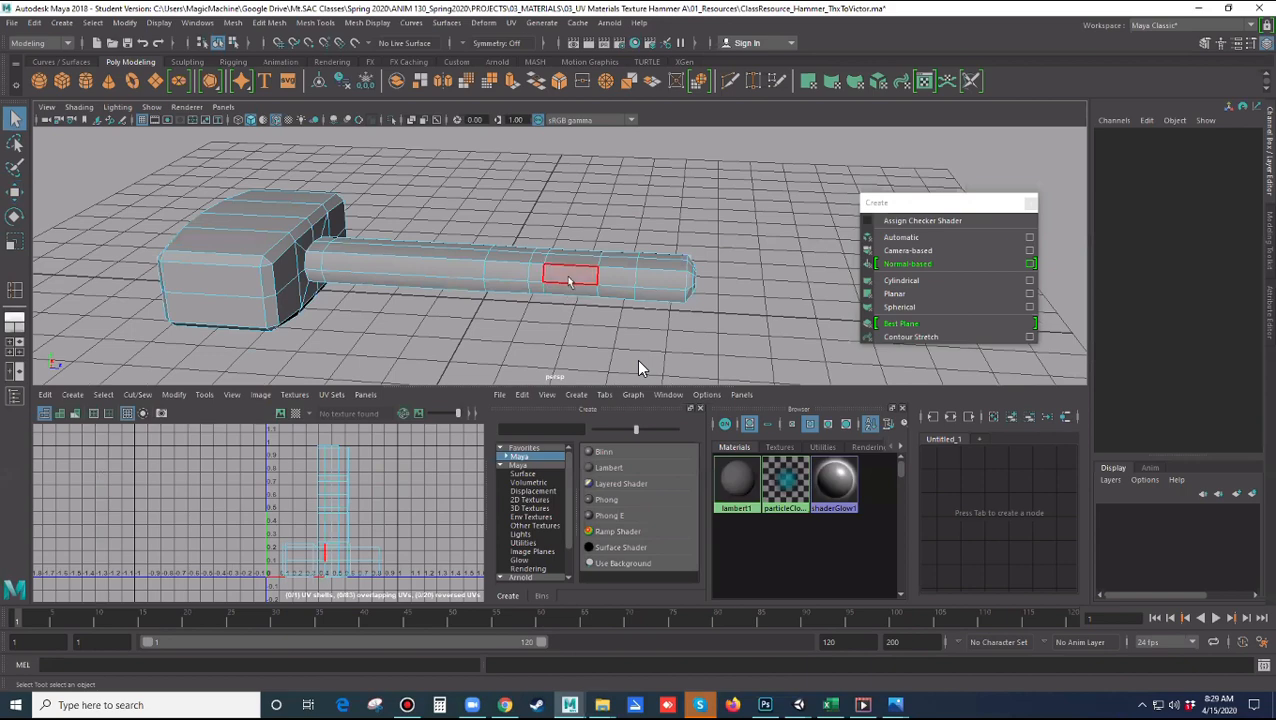
left_click(572, 274)
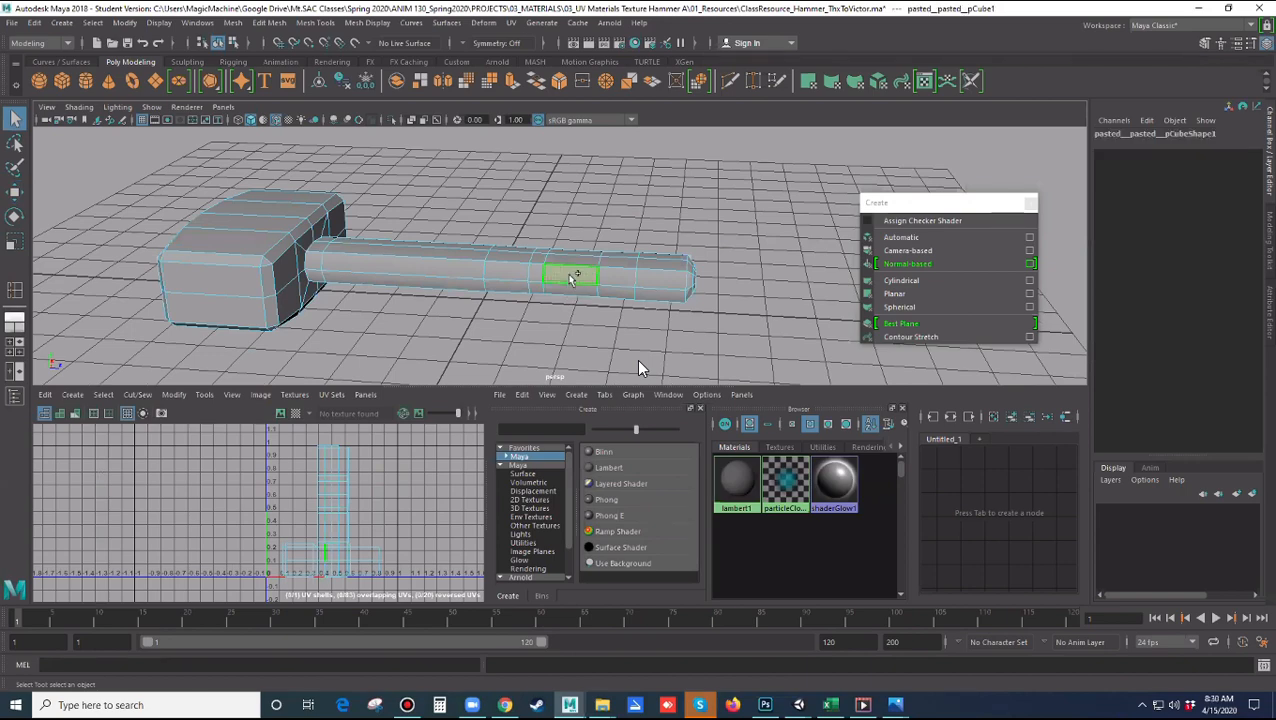
left_click(574, 262)
mouse_move(575, 273)
left_mouse_down("alt")
mouse_move(590, 278)
mouse_move(586, 252)
mouse_move(588, 279)
left_mouse_up("alt")
left_click(373, 261, "shift")
left_click(372, 250, "shift")
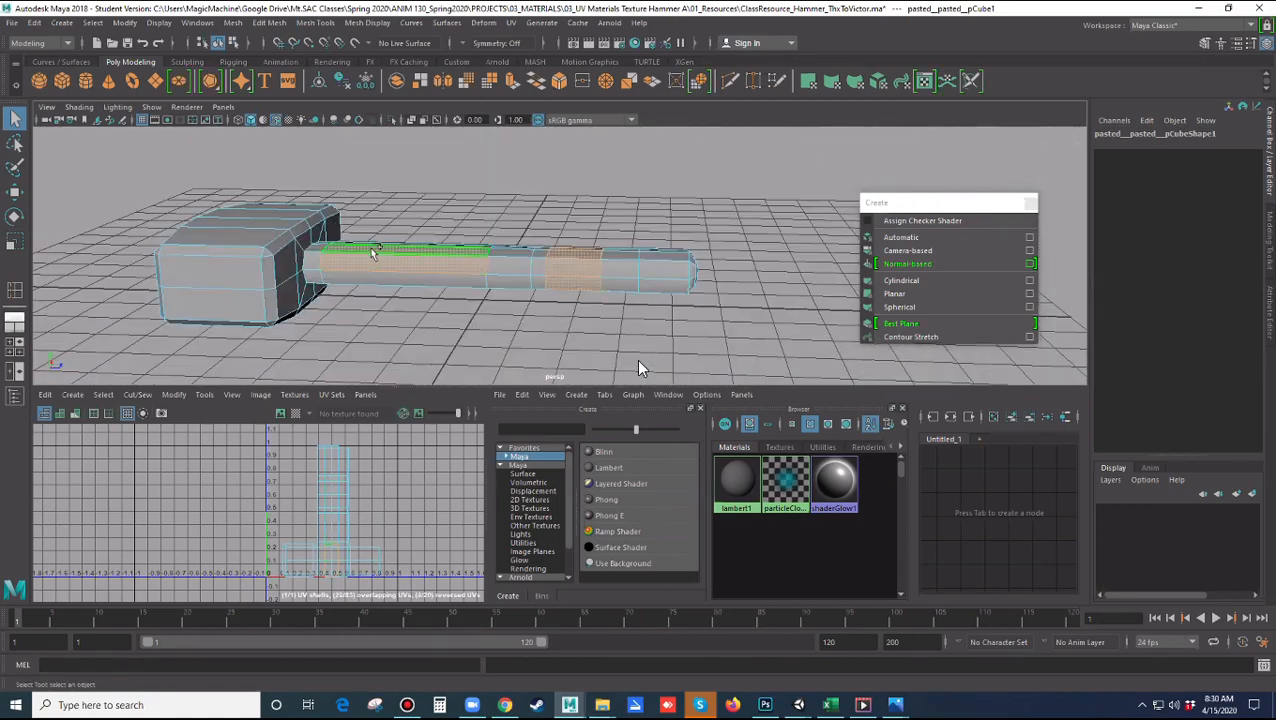
left_click_drag(373, 250, 468, 293, "alt")
left_click(440, 295)
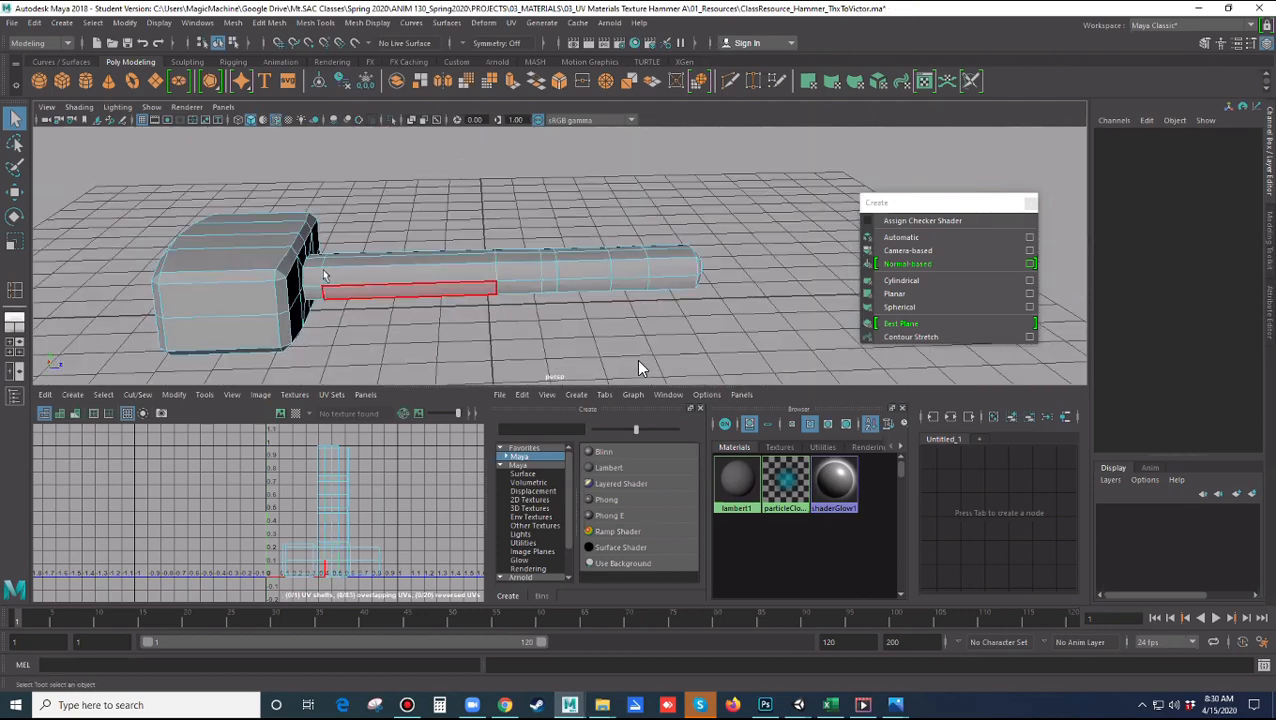
Select all faces around the handle, including the short neck faces by the head, checking them in wireframe before returning to shaded display
left_click_drag(356, 300, 352, 275, "alt")
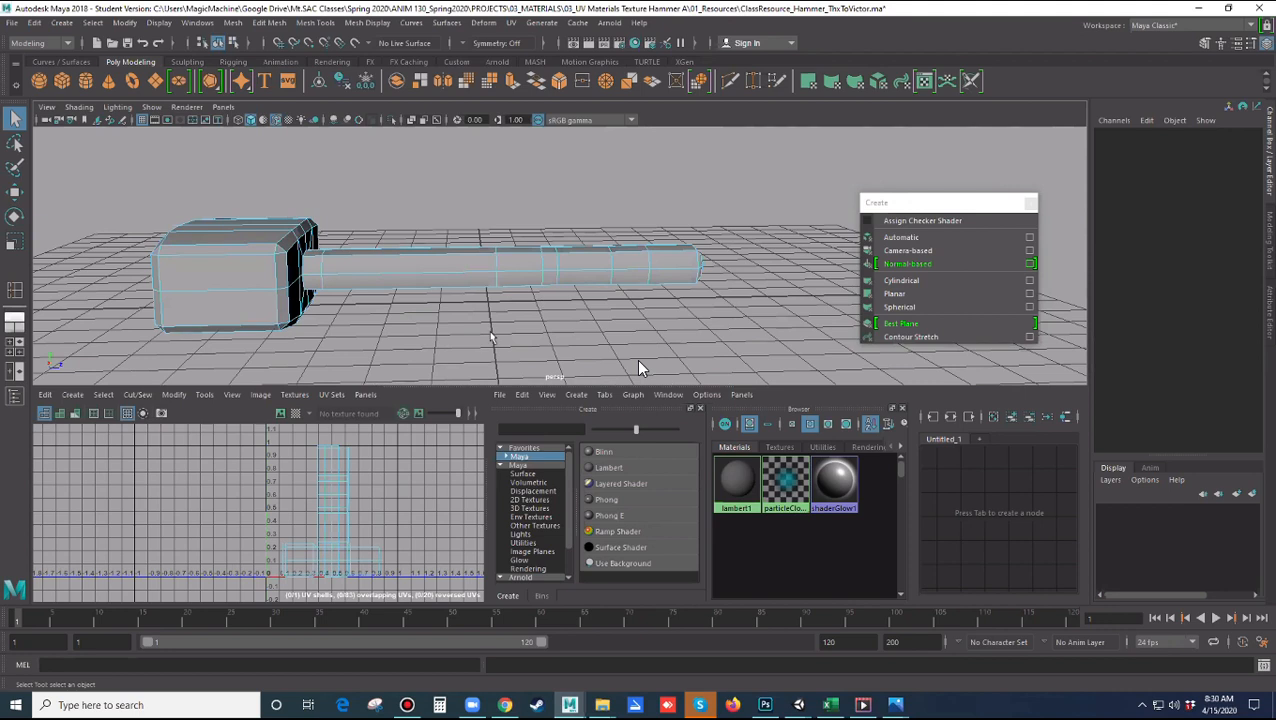
left_click_drag(367, 222, 662, 340)
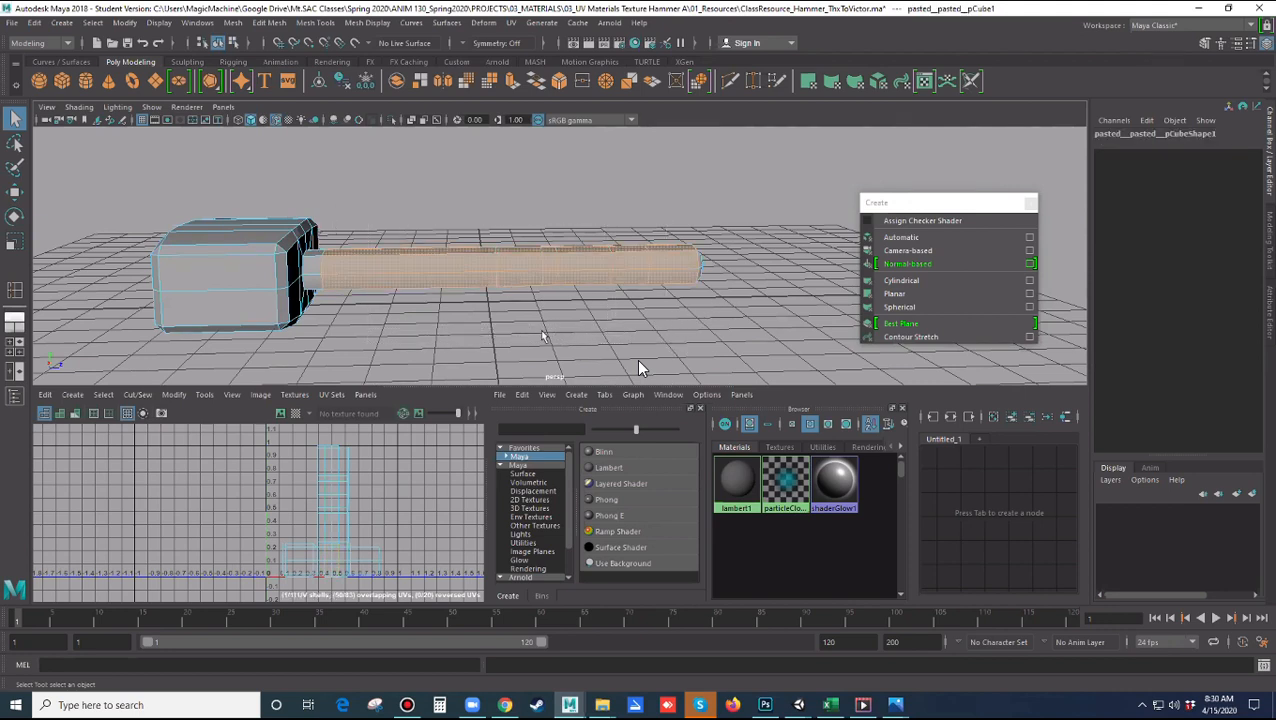
key("4")
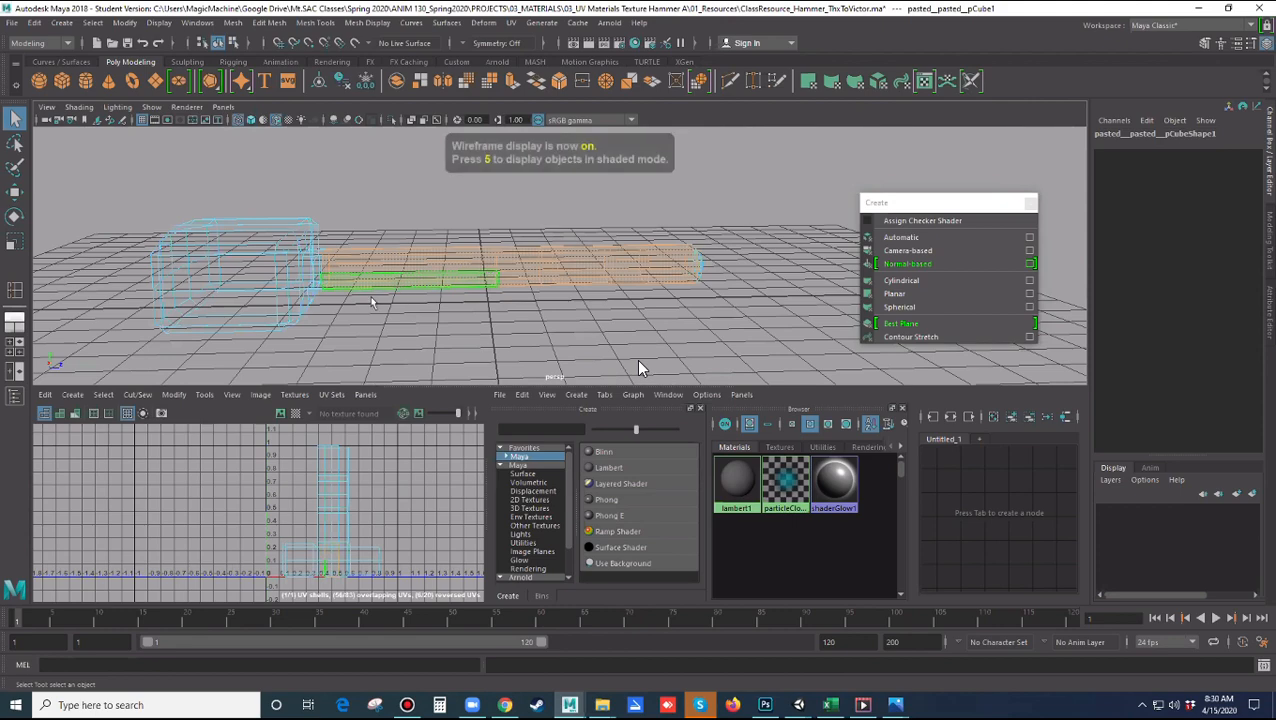
left_click_drag(391, 313, 396, 309, "alt")
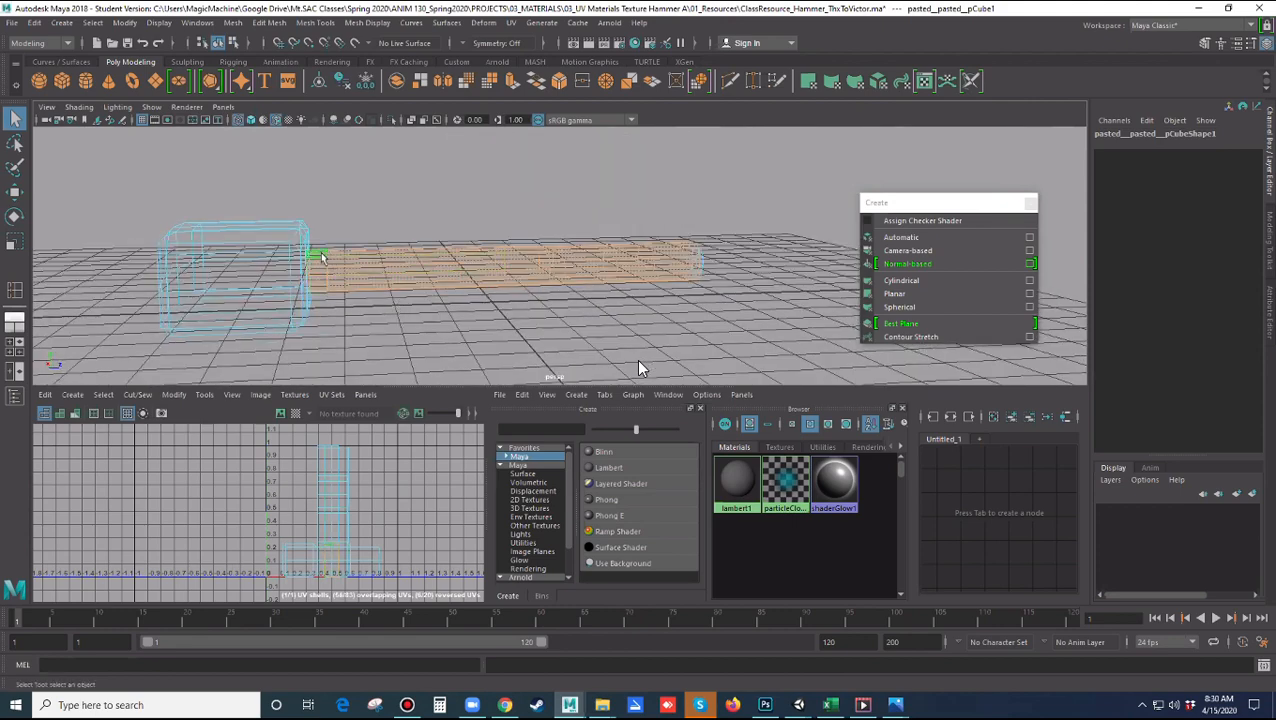
key("5")
mouse_move(609, 325)
left_mouse_down("alt")
mouse_move(534, 333)
mouse_move(607, 342)
left_mouse_up("alt")
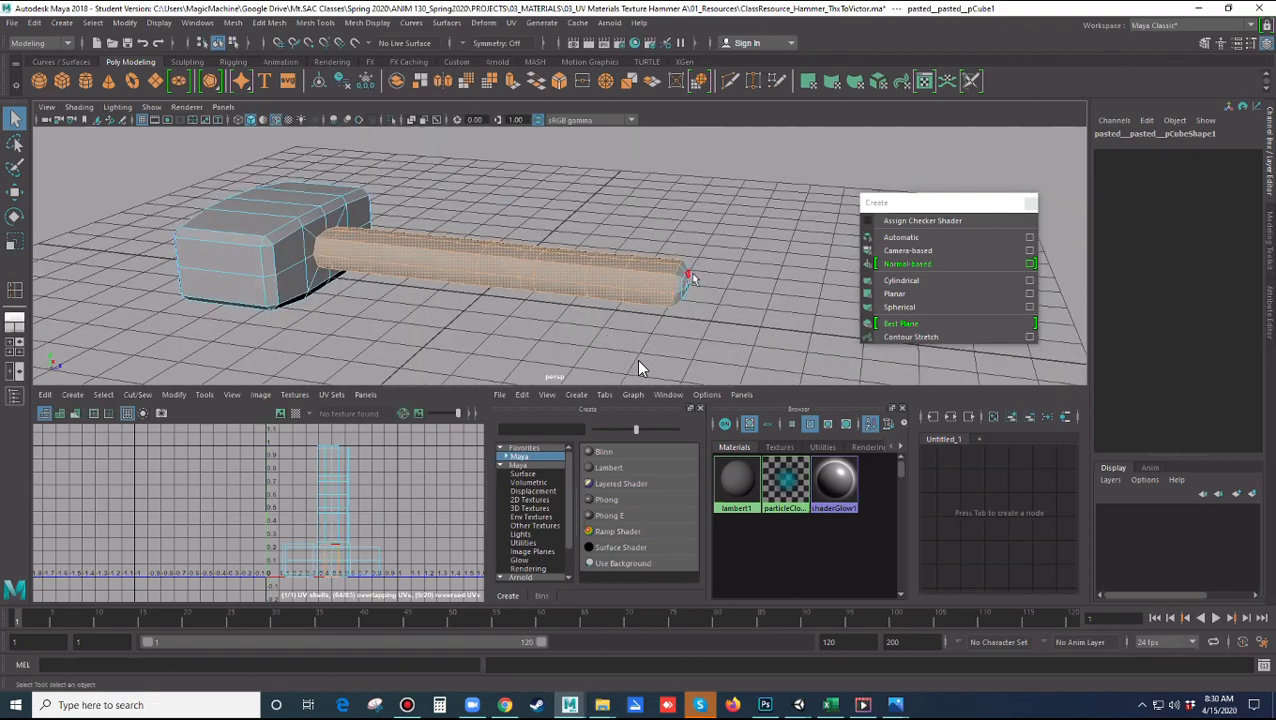
left_click_drag(704, 296, 670, 298, "alt")
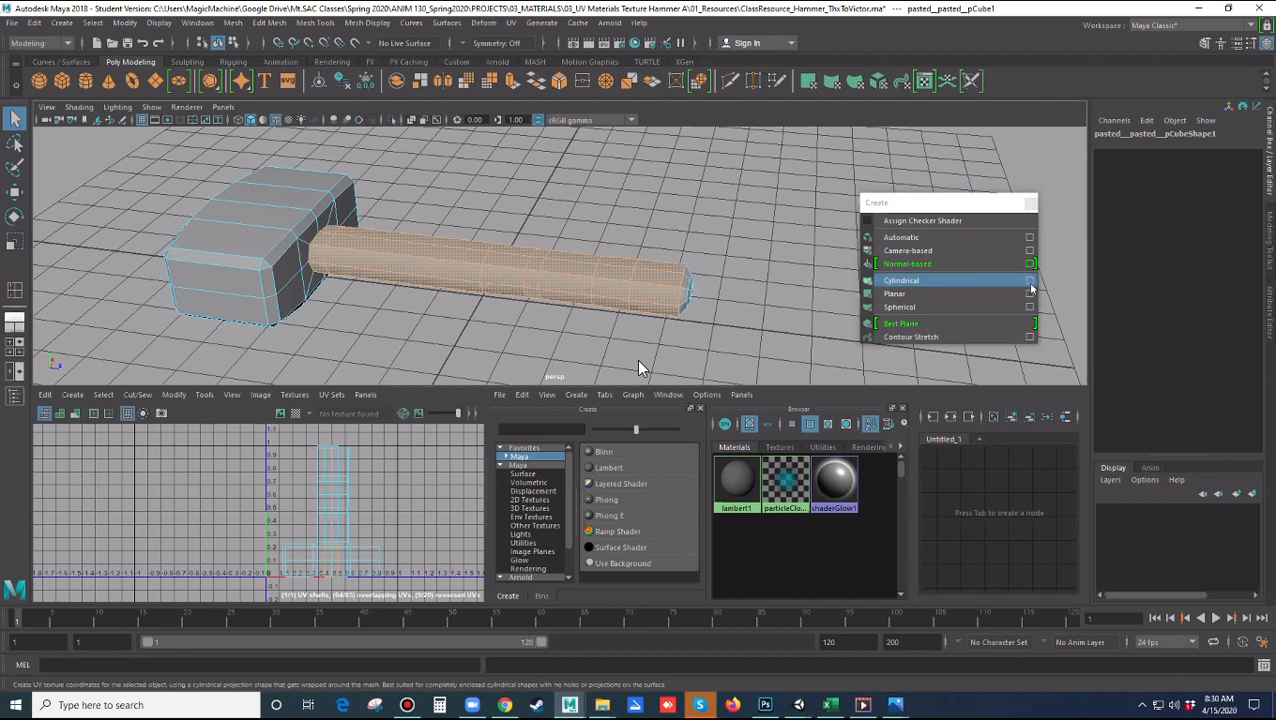
Apply a cylindrical UV projection to the selected handle faces
left_click(997, 281)
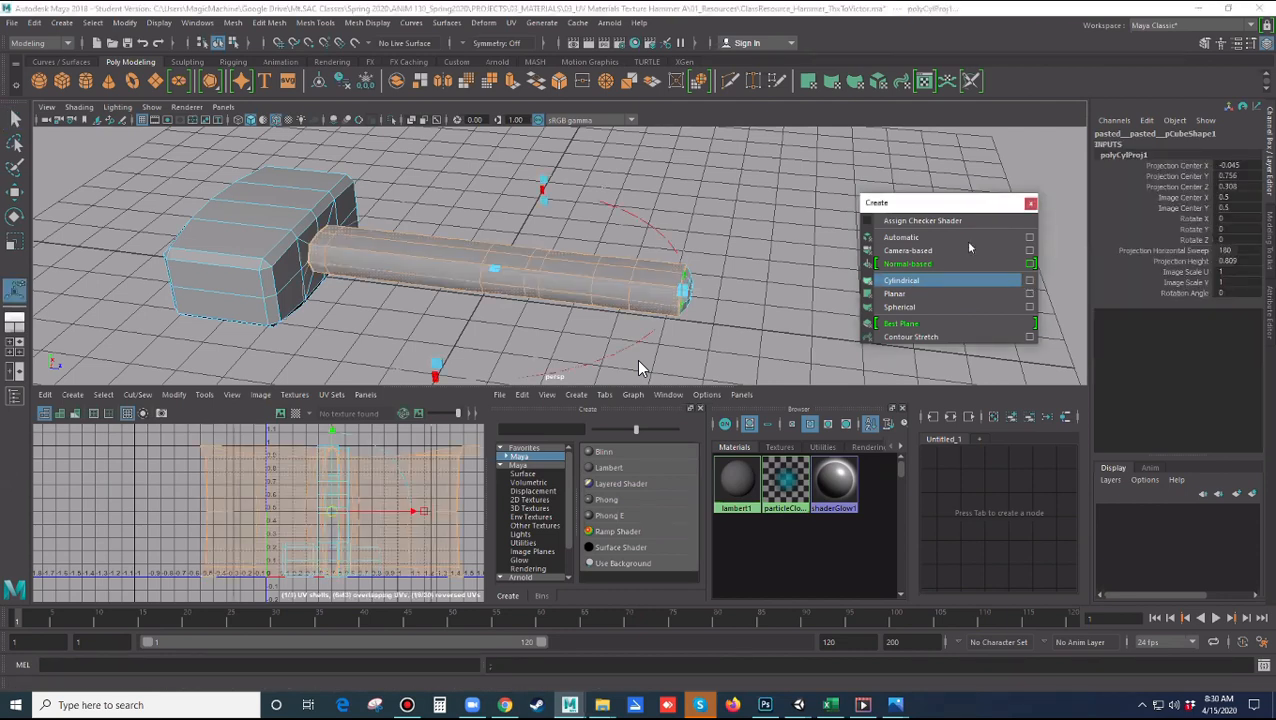
left_click(908, 112)
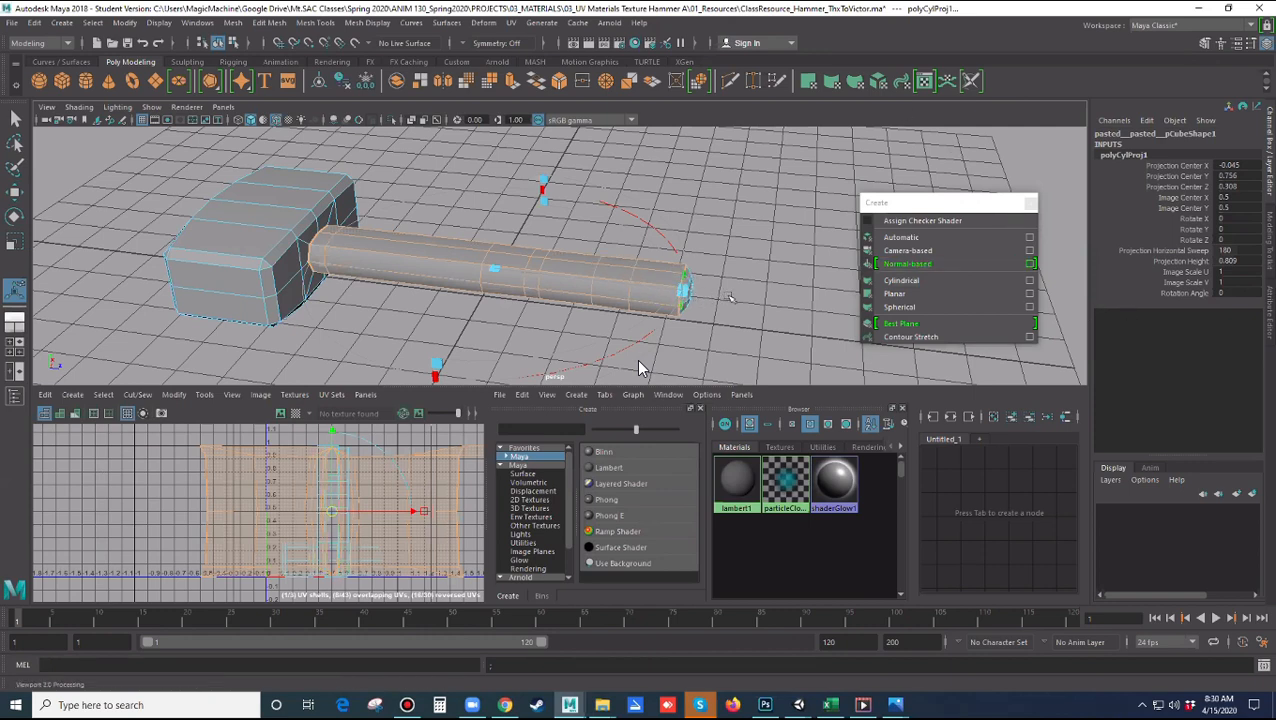
left_click_drag(640, 368, 640, 368, "alt")
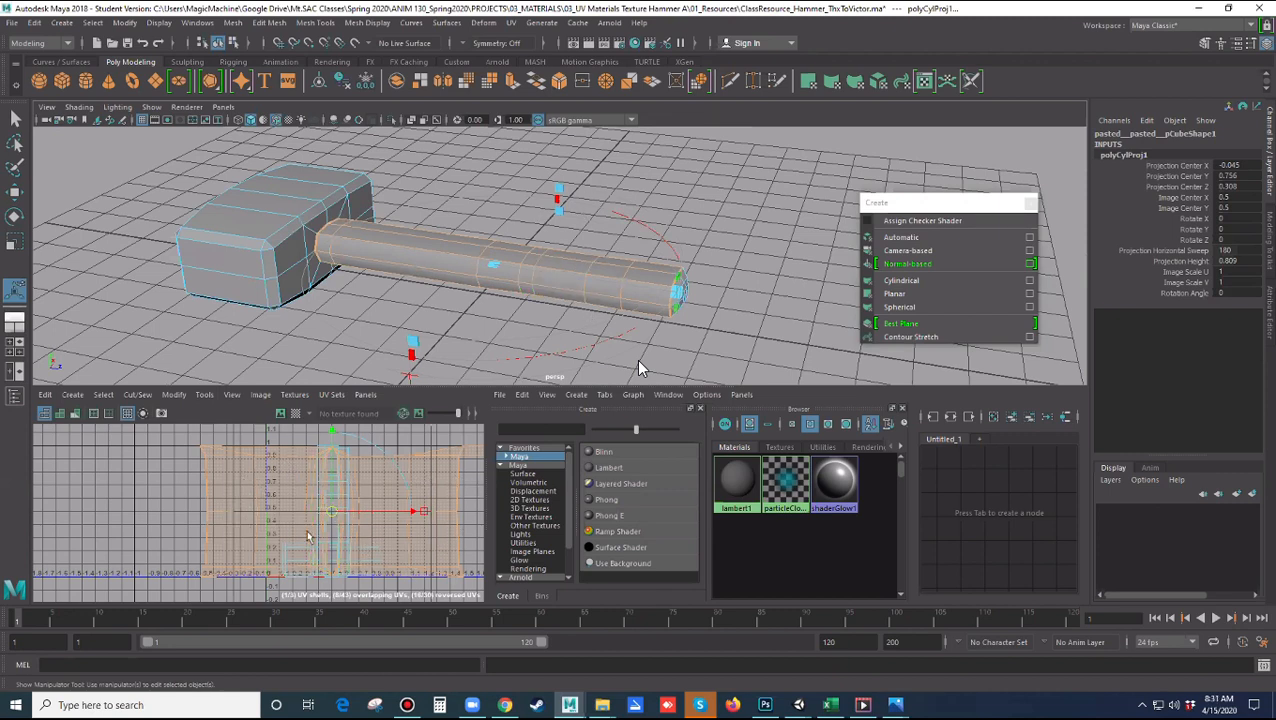
left_click_drag(640, 368, 640, 368, "alt")
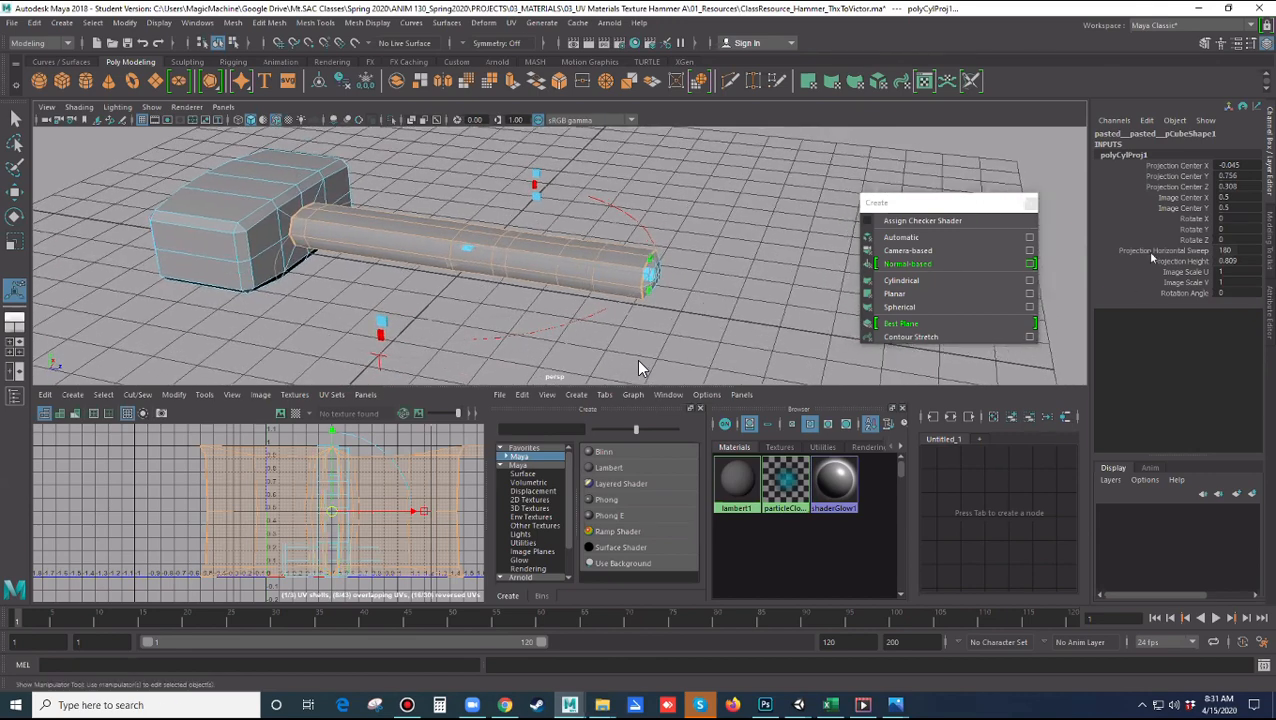
Try the cylindrical projection with Rotate X at 90 and return Rotate X to 0
left_click(1230, 218)
key("Return")
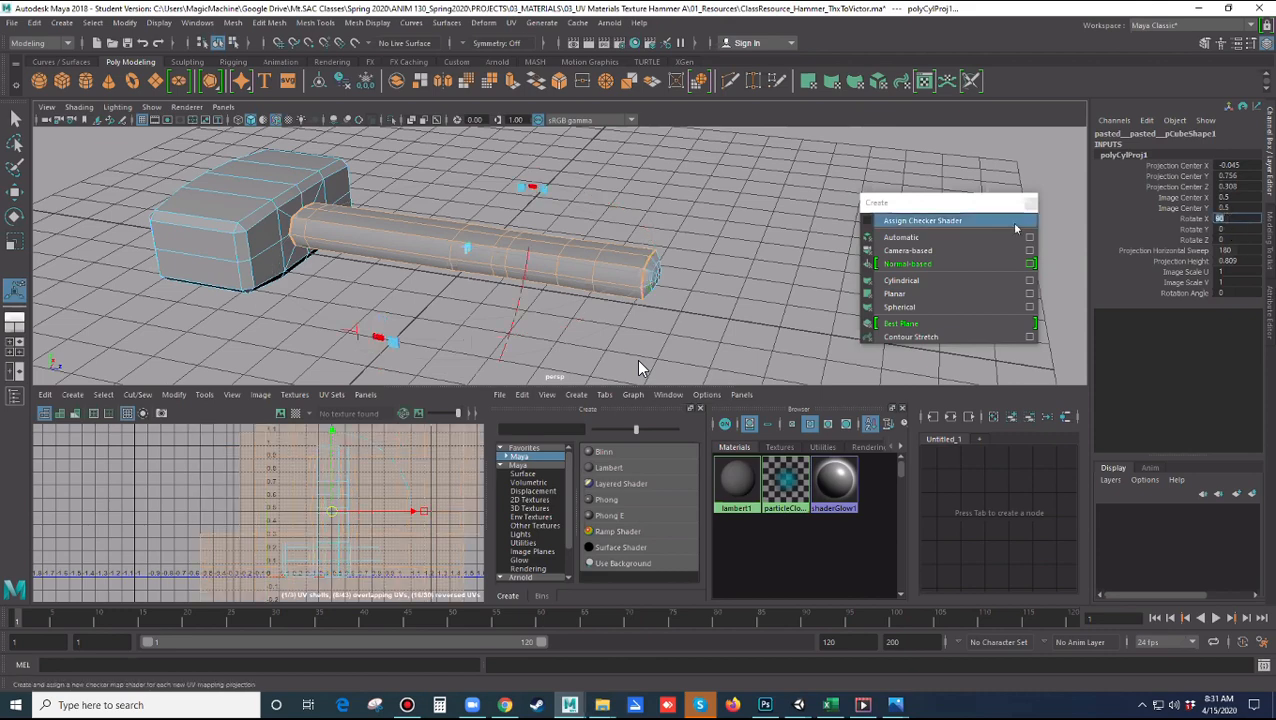
left_click_drag(798, 248, 510, 255, "alt")
left_click(1239, 218)
type("0")
key("Return")
Try the cylindrical projection with Rotate Y at 90 and return Rotate Y to 0
left_click(1231, 228)
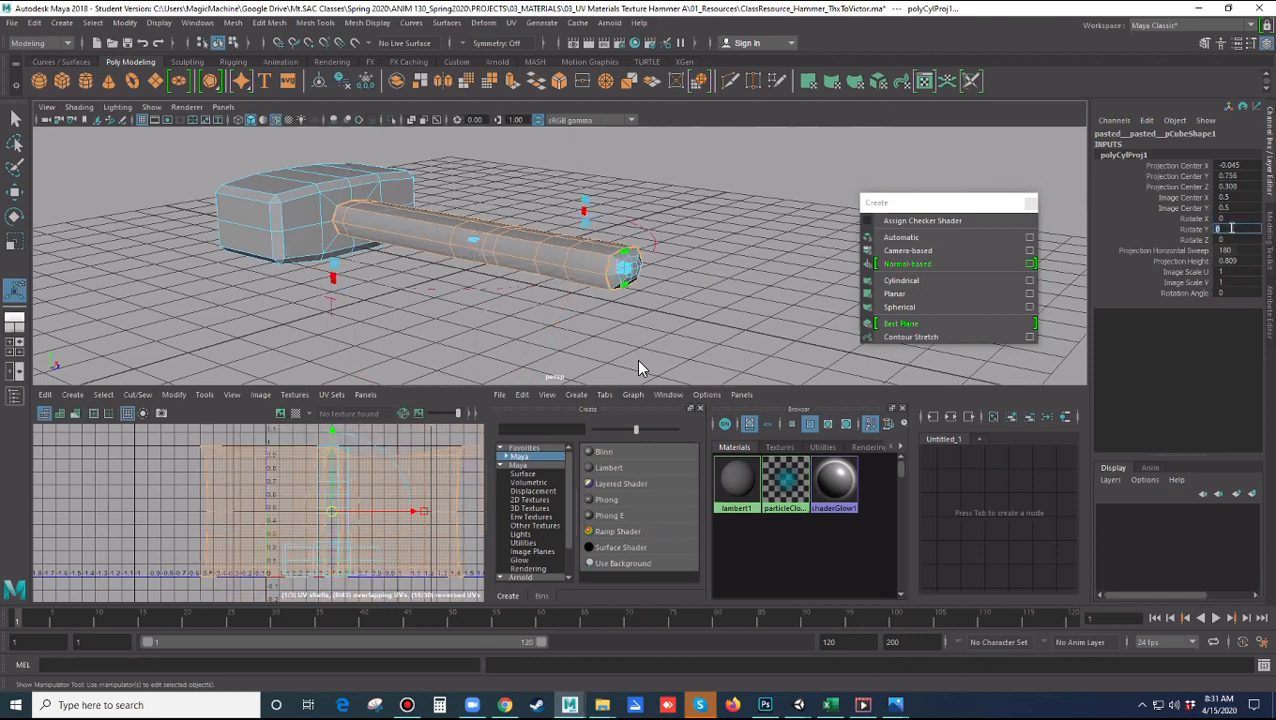
type("90")
key("Return")
left_click_drag(621, 187, 582, 223, "alt")
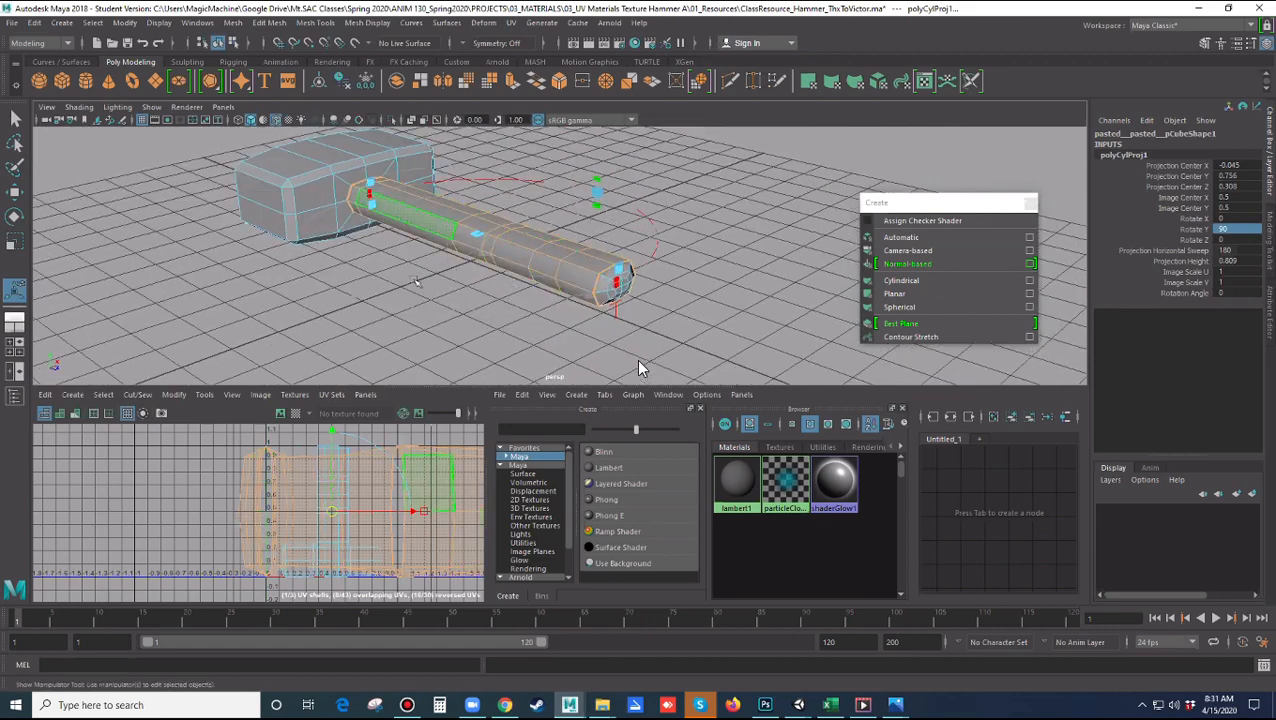
type("0")
key("Return")
Try the cylindrical projection with Rotate Z at 90 and return Rotate Z to 0
left_click(1236, 240)
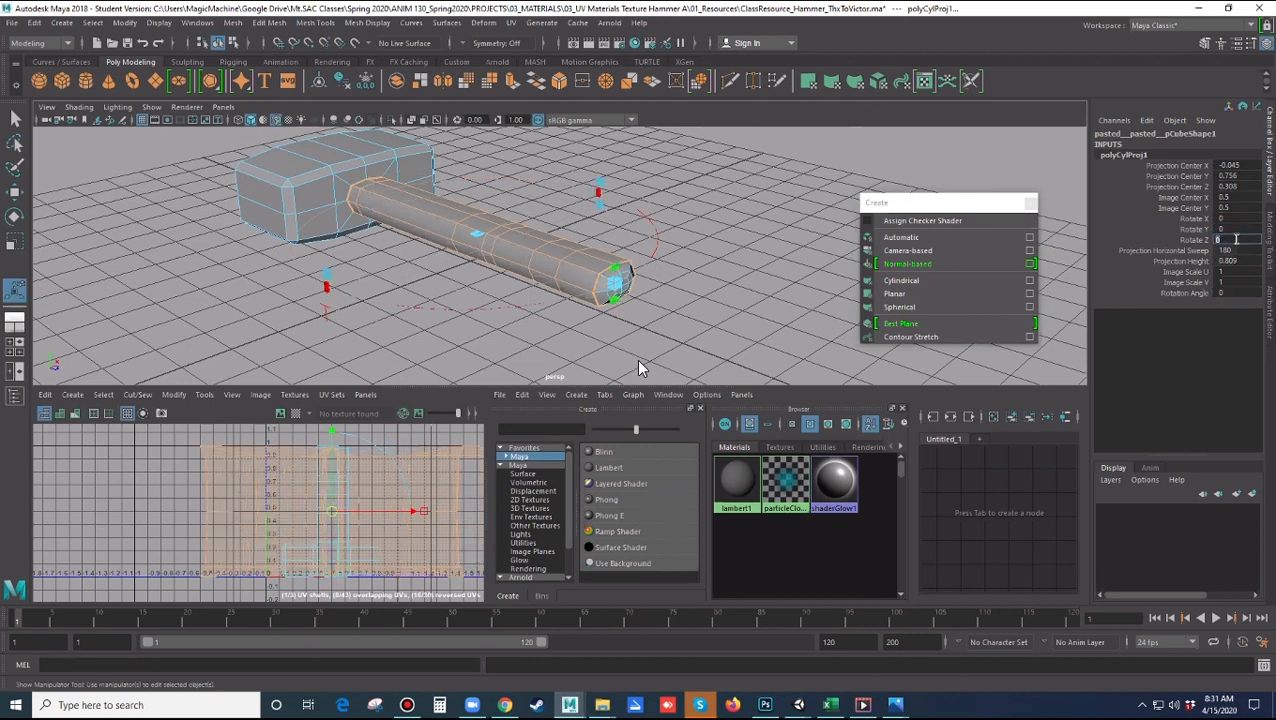
key("Return")
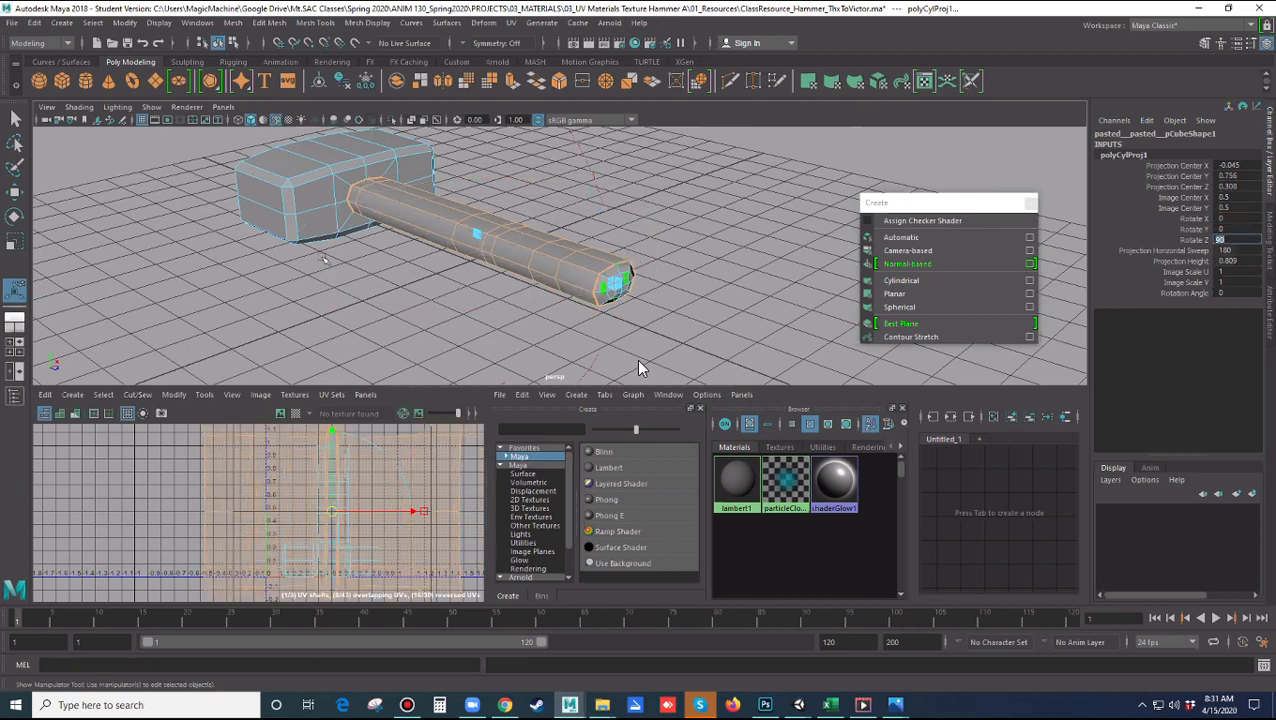
scroll(553, 273, "down", 3)
left_click_drag(567, 270, 696, 284, "alt")
type("0")
key("Return")
Set the cylindrical projection's Rotate X to 90 to align it with the handle
left_click(1229, 217)
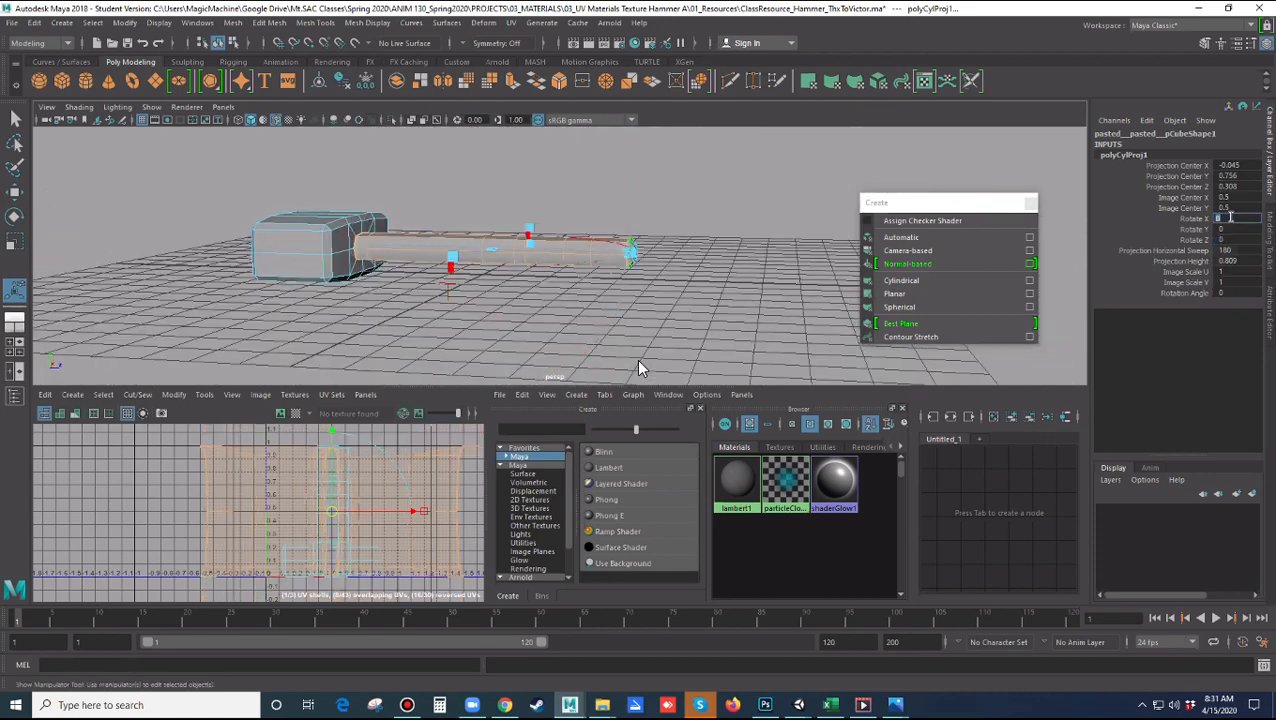
key("Return")
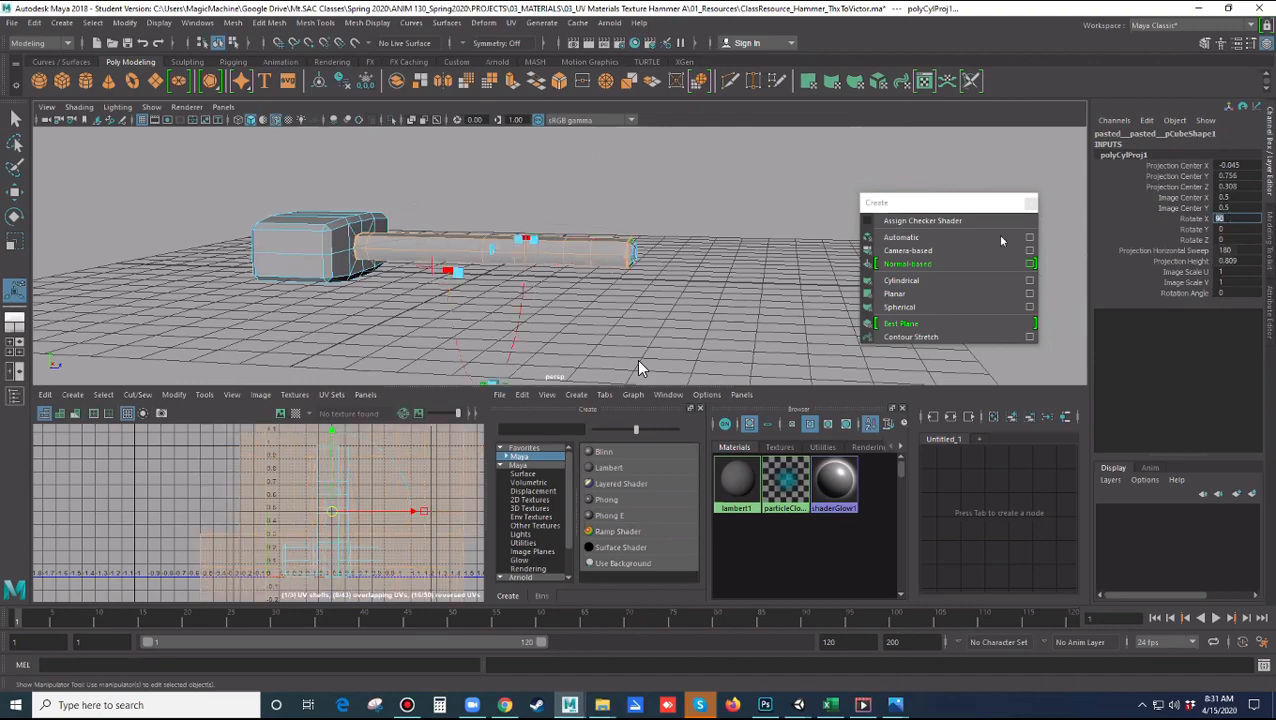
left_click_drag(724, 281, 678, 328, "alt")
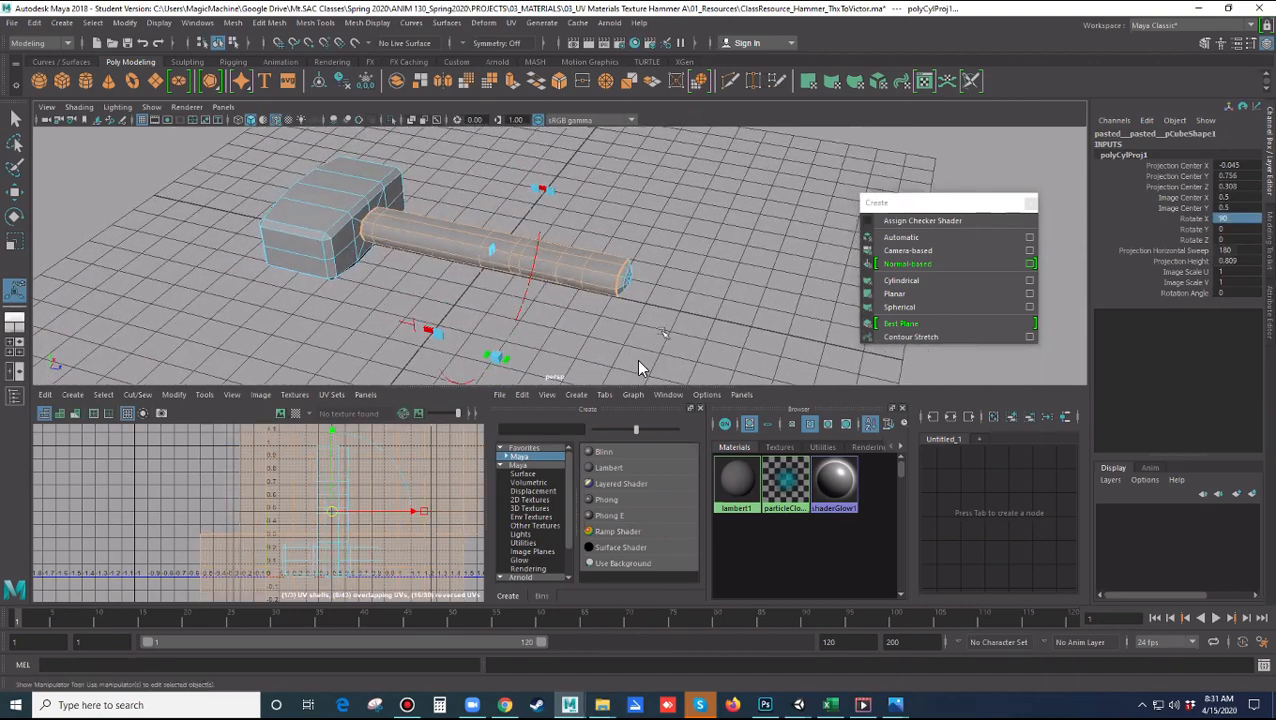
Stretch the projection along the handle to a height of about 7.23 and widen its horizontal sweep to 360 degrees
left_click_drag(511, 360, 567, 375)
left_click_drag(640, 368, 640, 368, "alt")
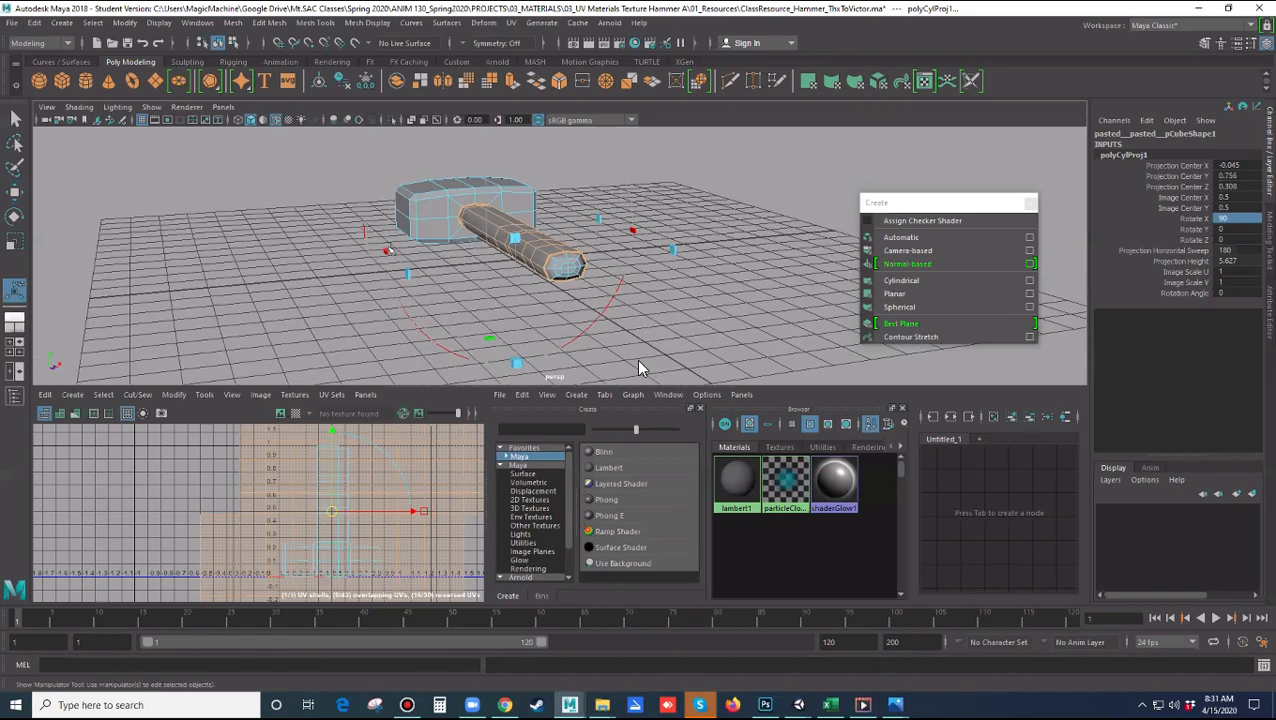
left_click_drag(470, 158, 587, 105)
left_click_drag(561, 230, 686, 266, "alt")
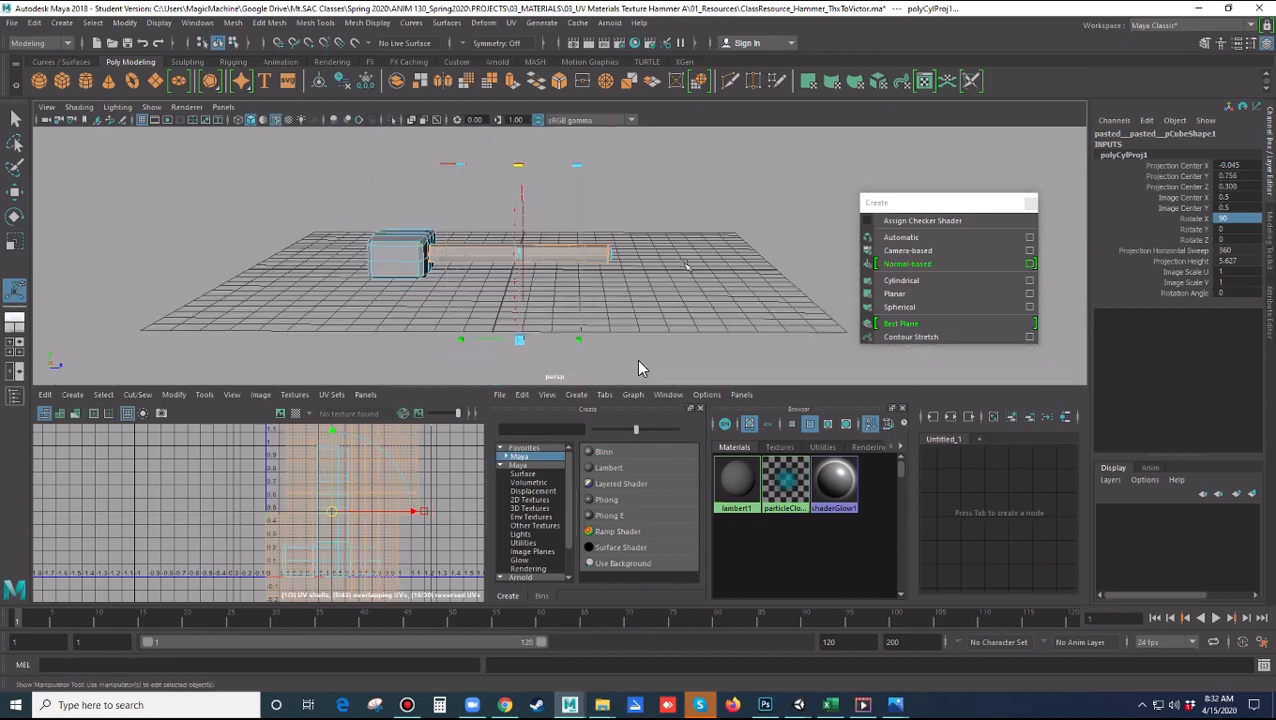
left_click_drag(643, 325, 595, 339, "alt")
middle_click_drag(641, 368, 642, 368)
left_click_drag(625, 317, 627, 320, "alt")
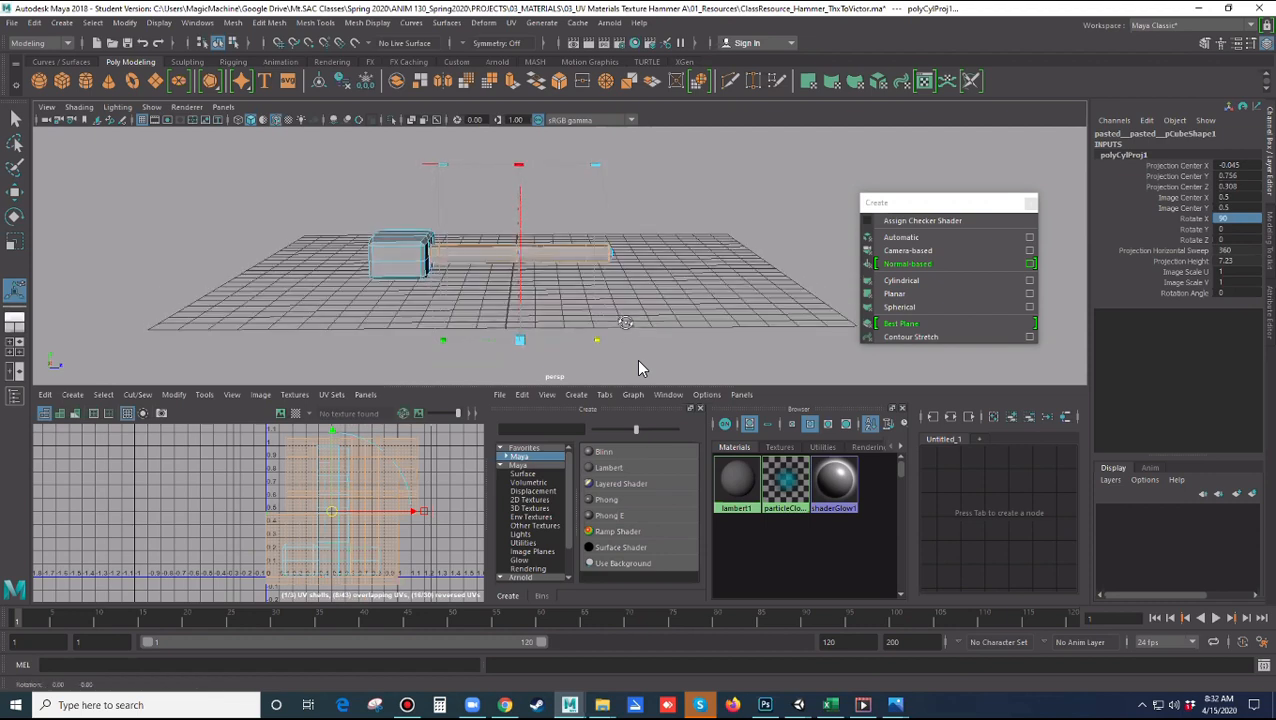
Try resizing the projection height in the orthographic side view, to about 5.18 and to about 5.89
left_click(225, 107)
mouse_move(241, 147)
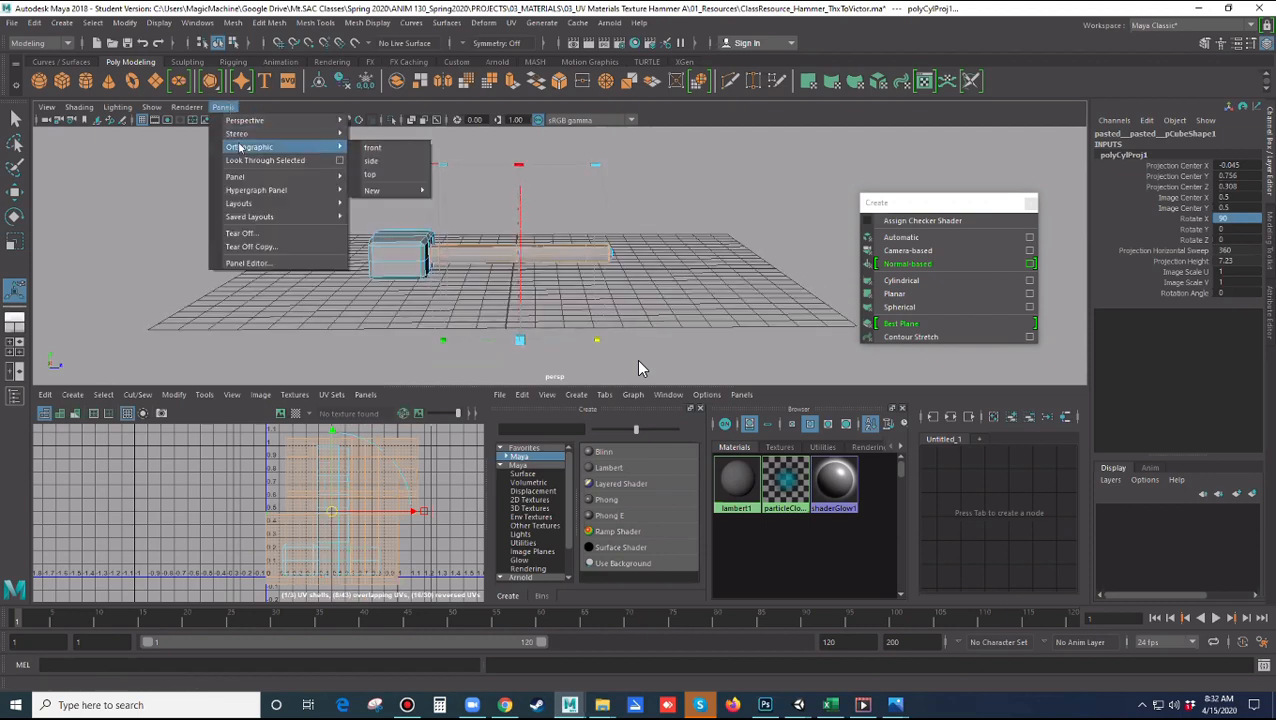
left_click(367, 161)
scroll(640, 368, "down", 2)
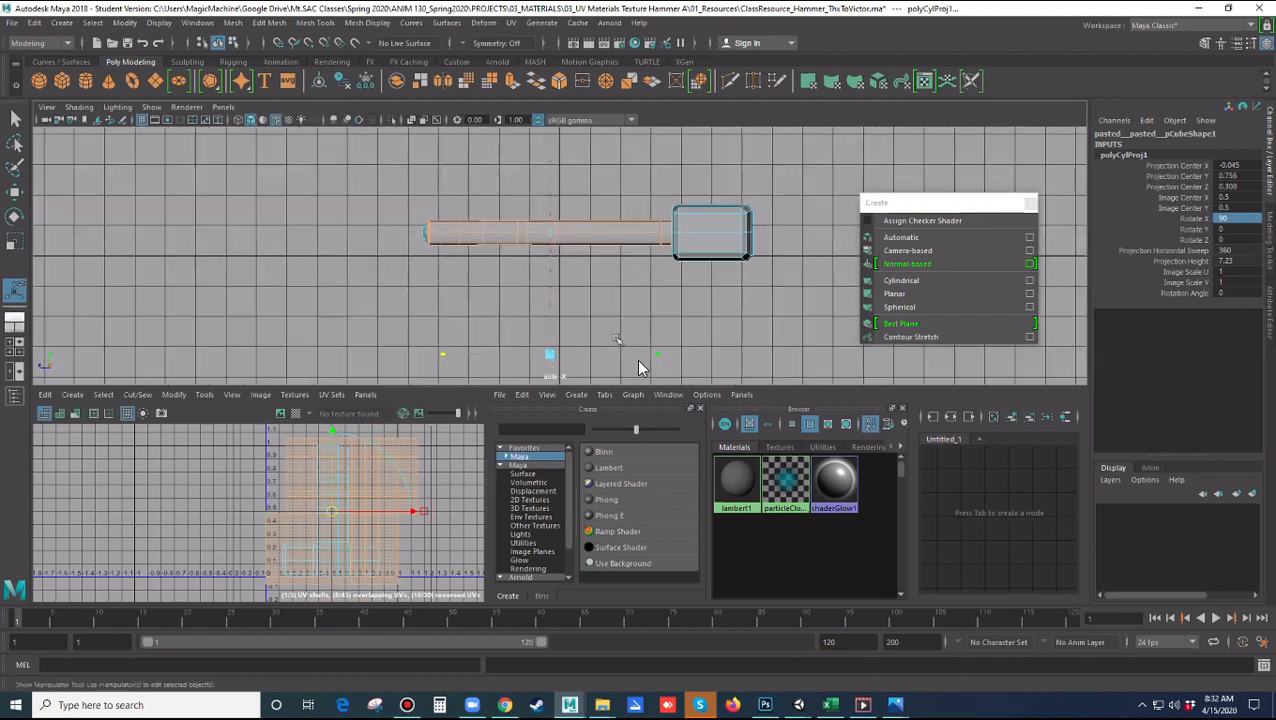
left_click_drag(658, 355, 751, 354)
key("ctrl+z")
left_click_drag(442, 355, 445, 353)
left_click_drag(539, 354, 521, 353)
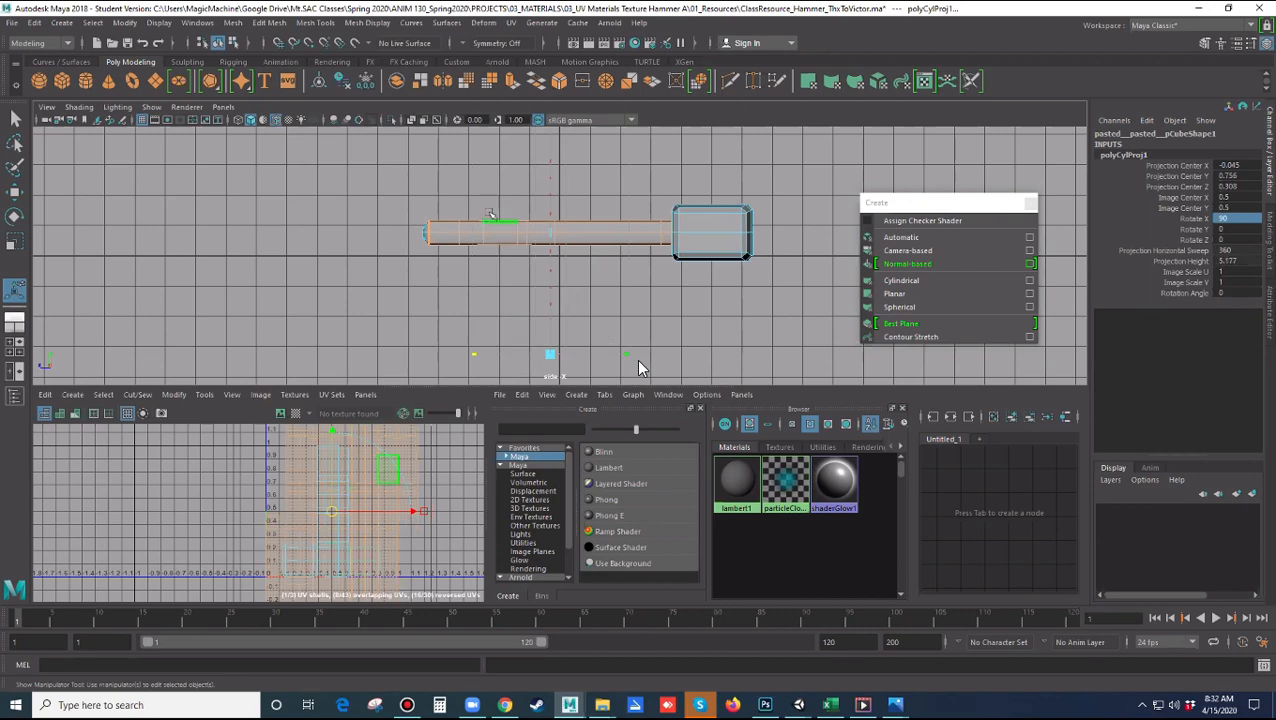
scroll(626, 301, "down", 1)
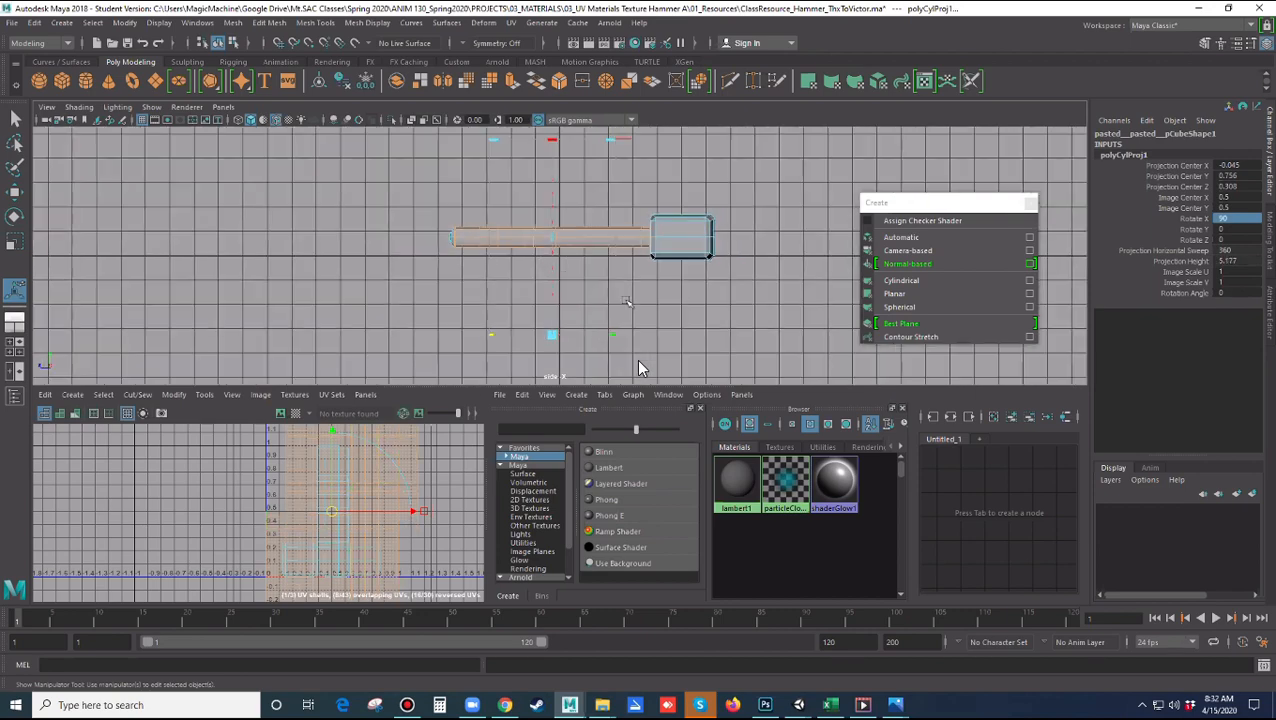
right_click_drag(626, 301, 598, 206, "alt")
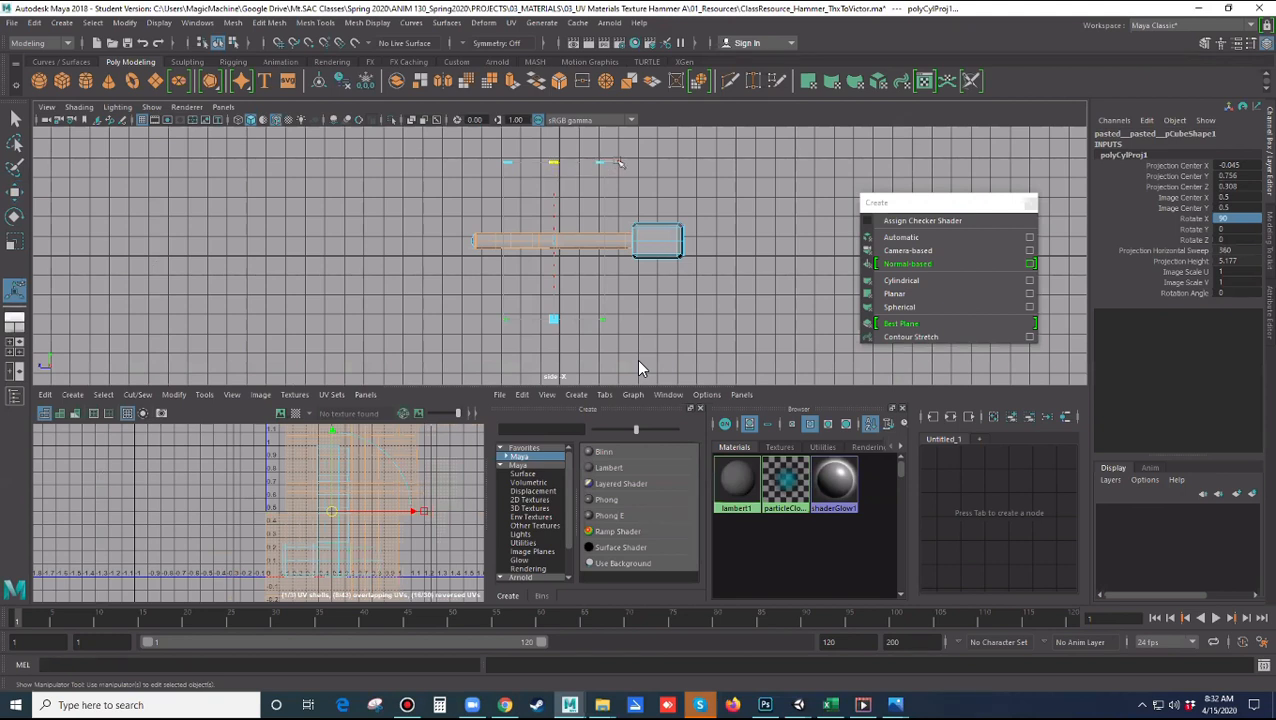
left_click_drag(605, 320, 616, 322)
Return to the perspective view and stretch the projection height to about 7.36 so it extends past the handle
left_click(222, 107)
left_click(376, 121)
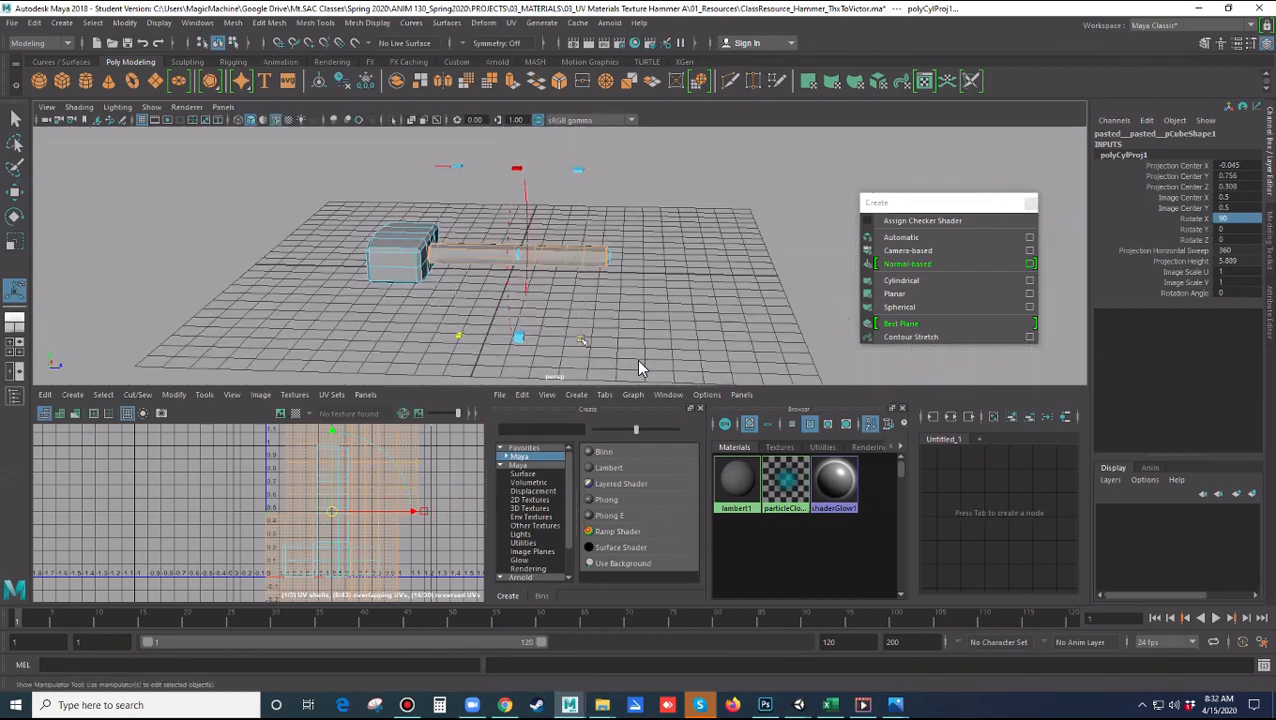
left_click_drag(640, 368, 599, 339, "alt")
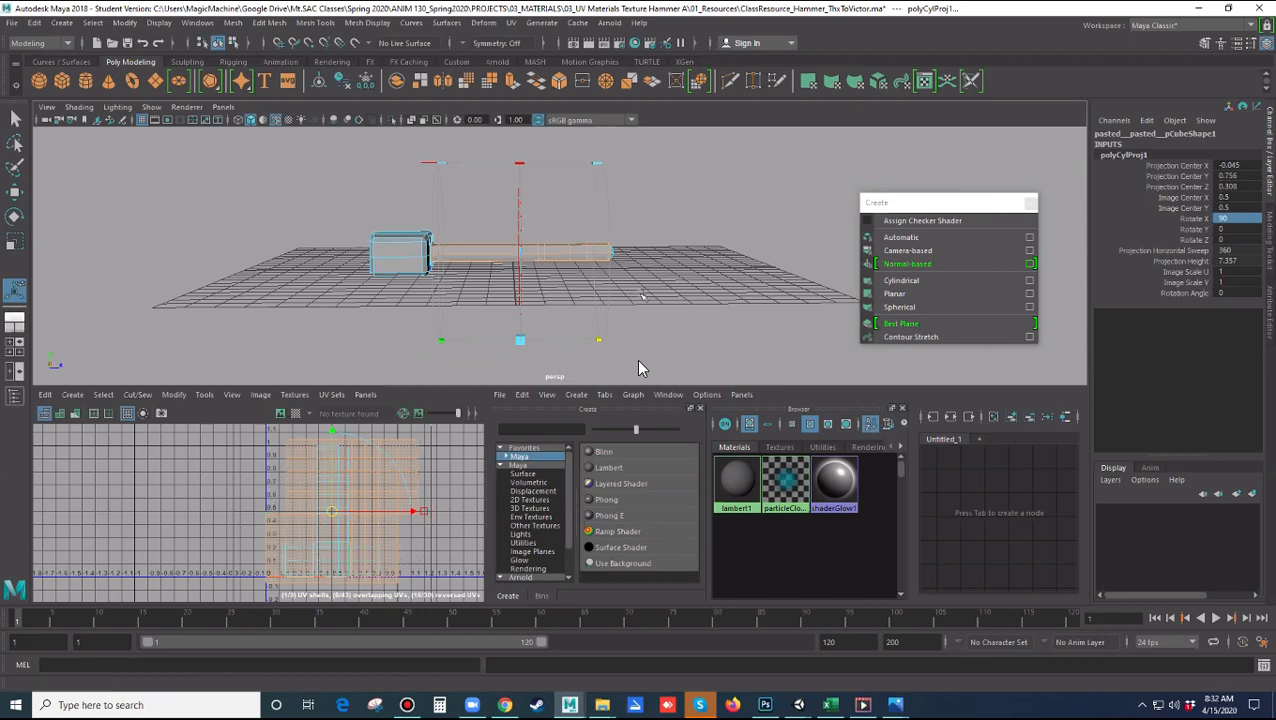
left_click_drag(630, 300, 518, 258, "alt")
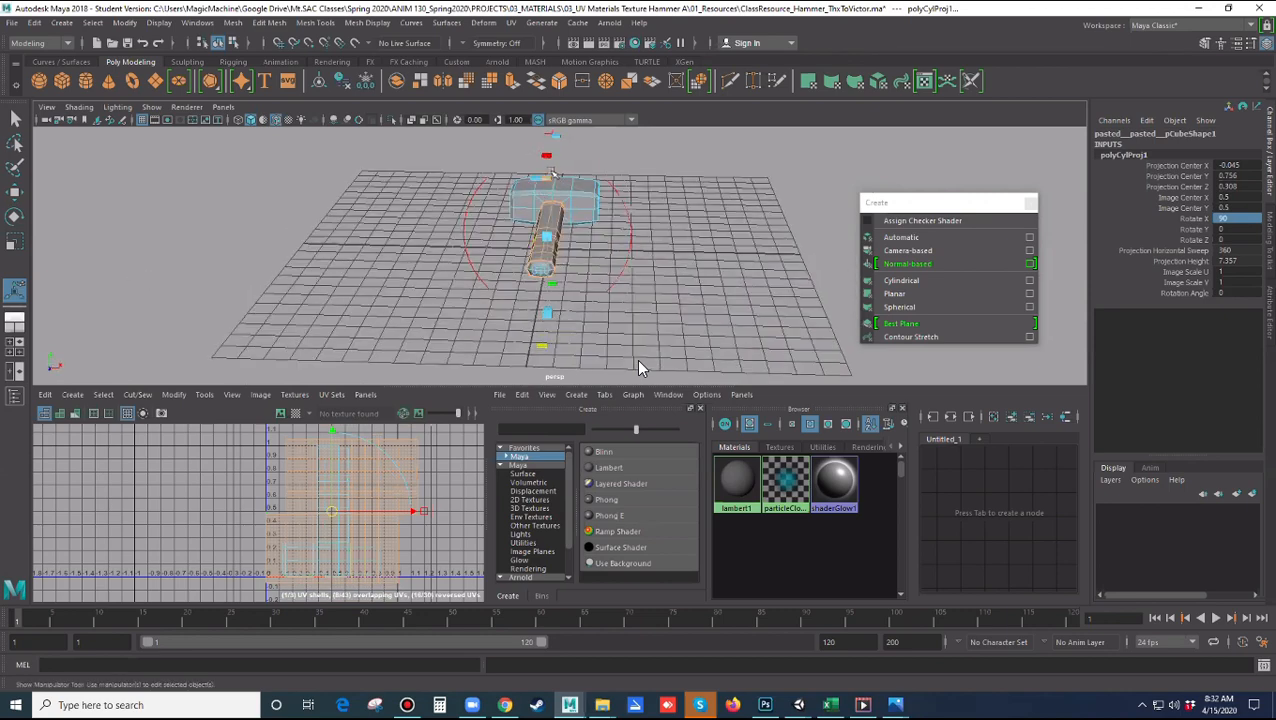
Try a horizontal sweep of about 200 and a height of about 4.09, and restore them to 360 and 7.357
left_click_drag(559, 178, 652, 275)
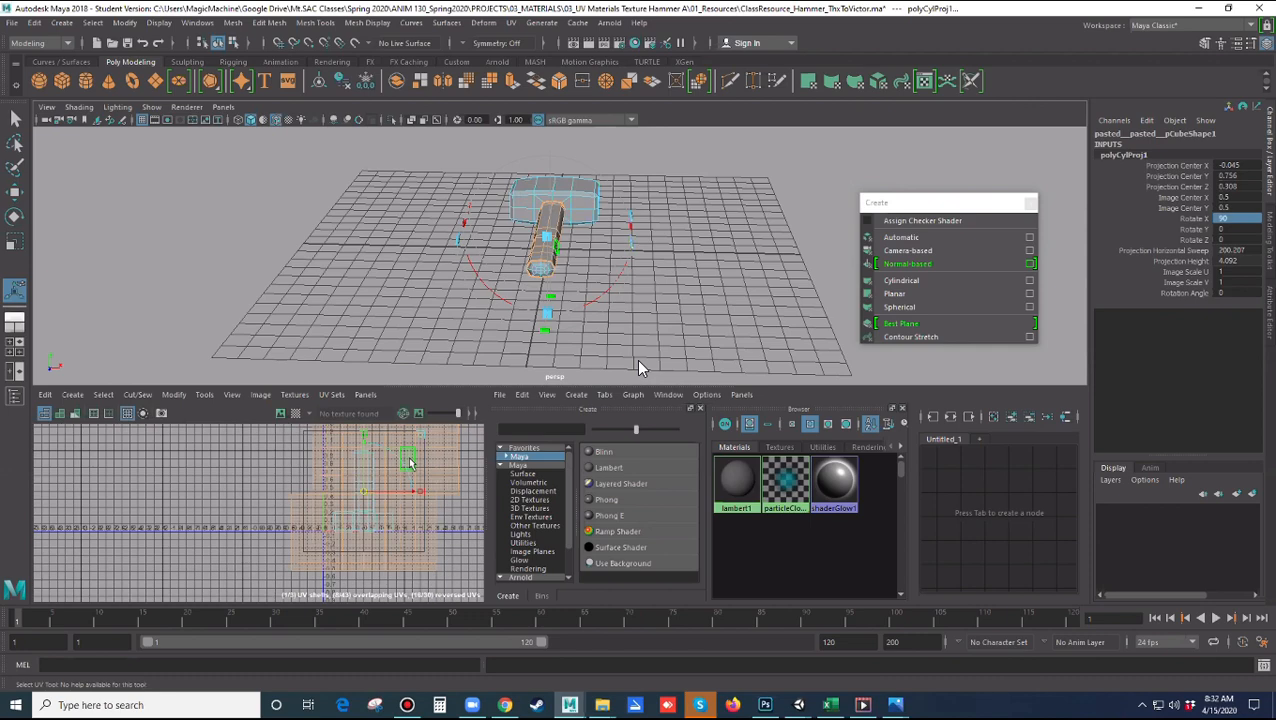
left_click_drag(640, 368, 535, 143, "alt")
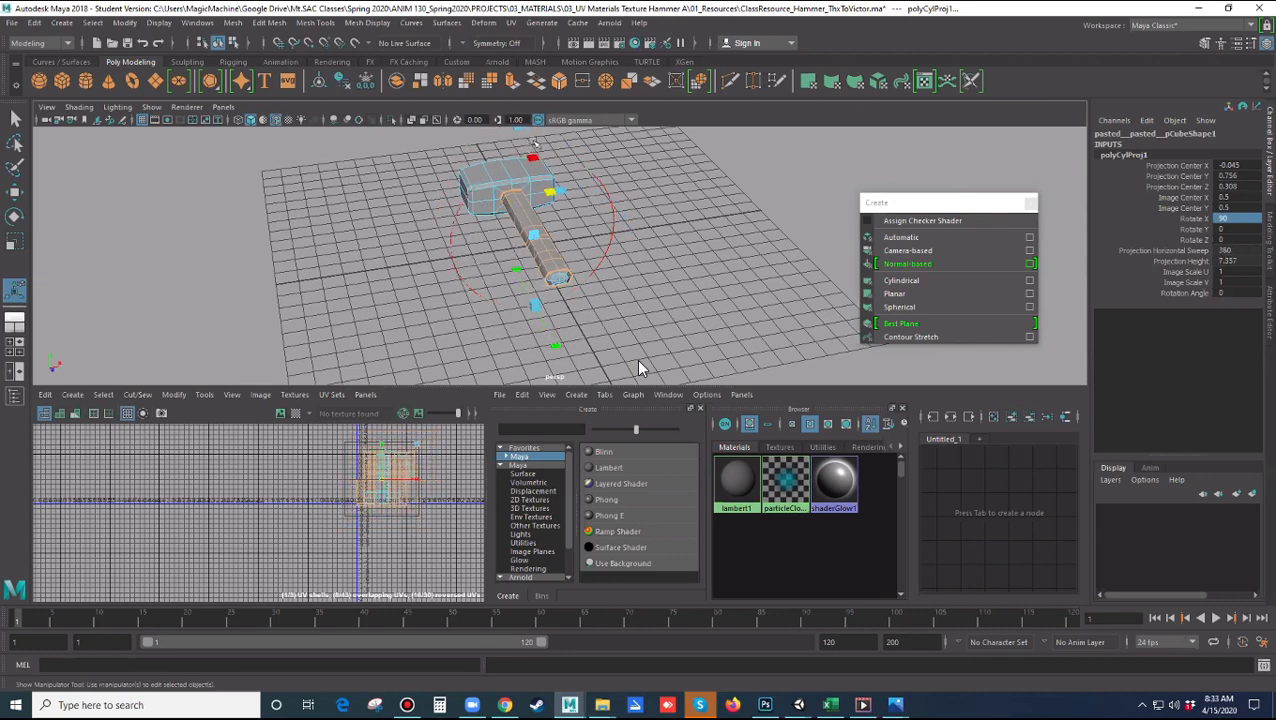
scroll(338, 493, "up", 5)
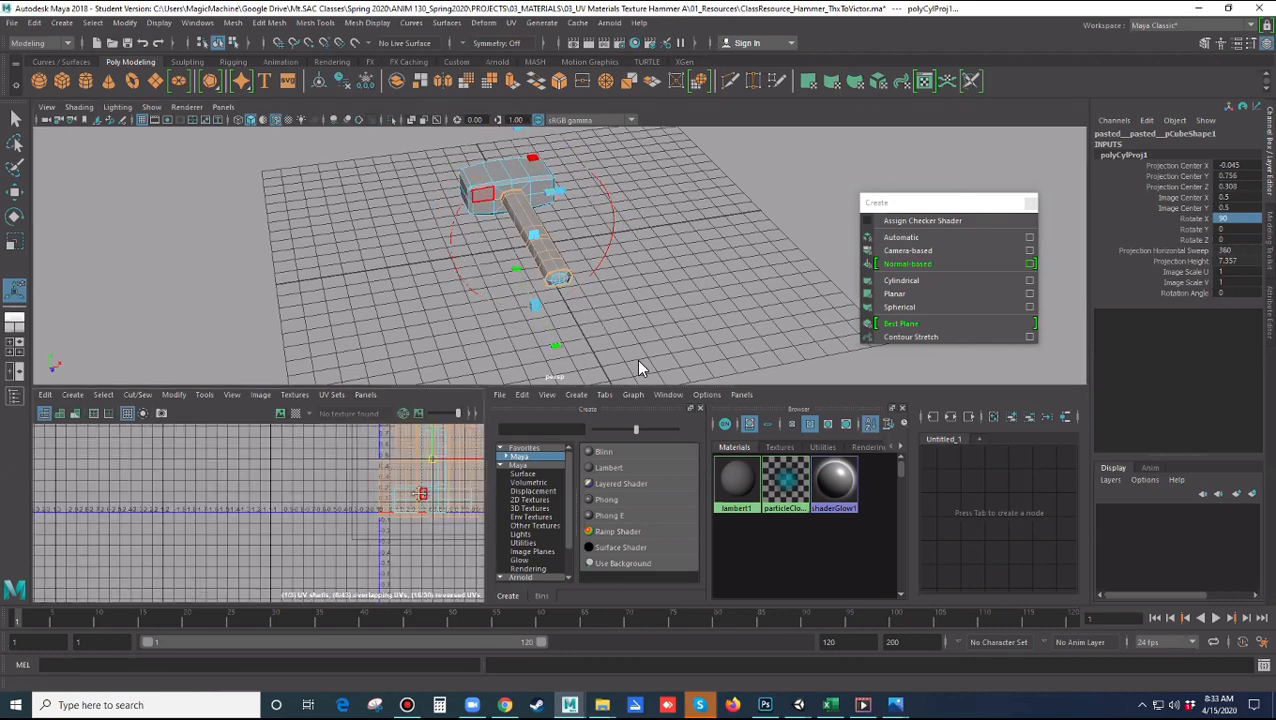
middle_click_drag(421, 489, 320, 539, "alt")
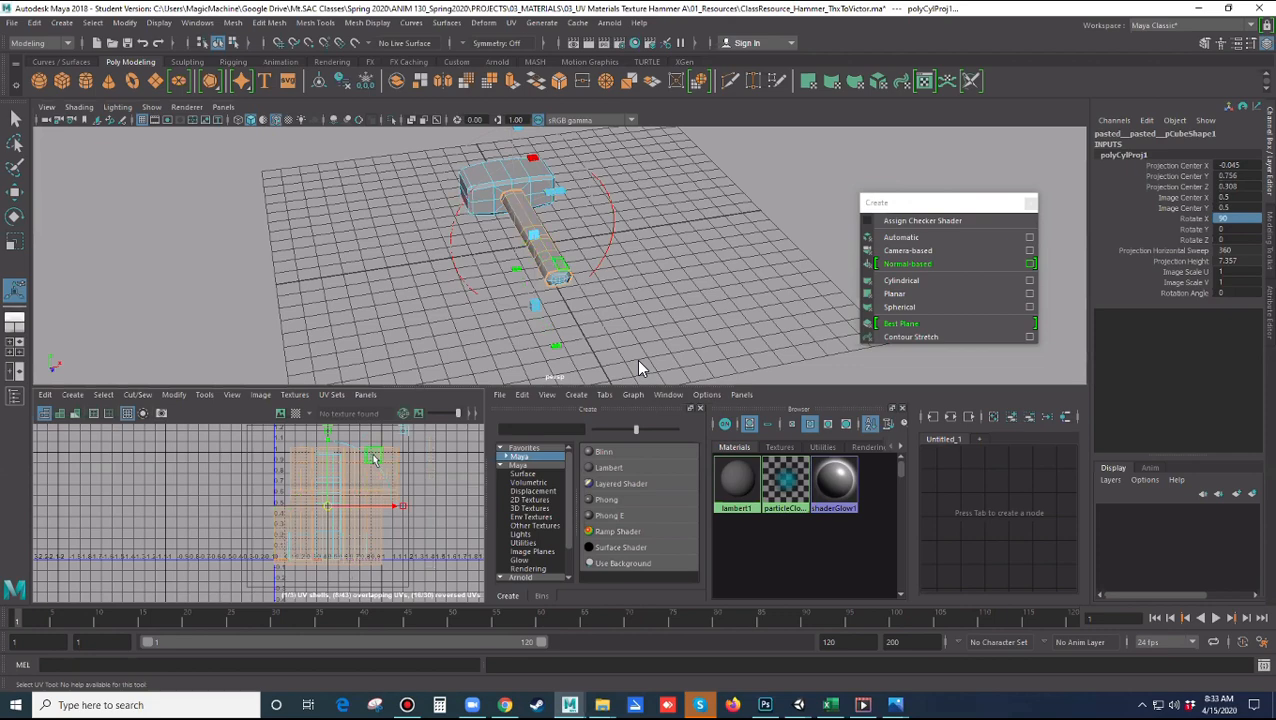
Examine how the cylindrical projection wraps around the handle from several angles against the UV layout
left_click_drag(504, 348, 610, 334, "alt")
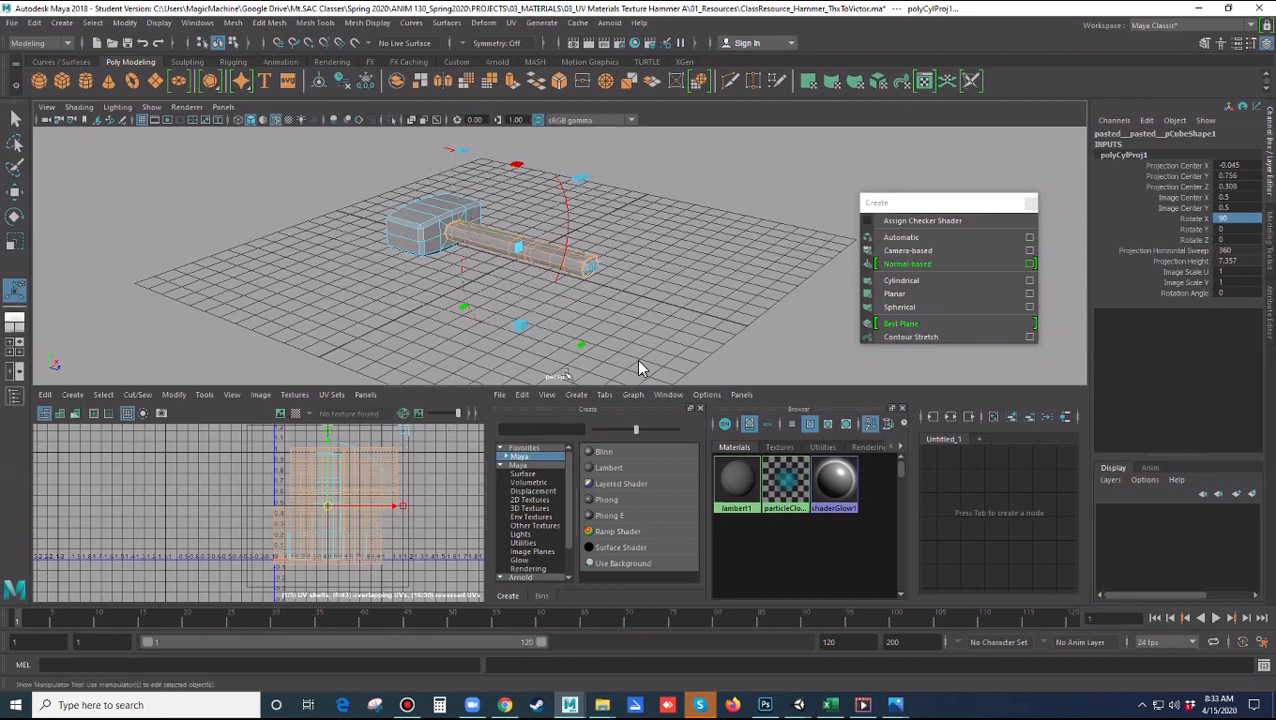
scroll(592, 346, "up", 5)
left_click_drag(620, 333, 291, 505, "alt")
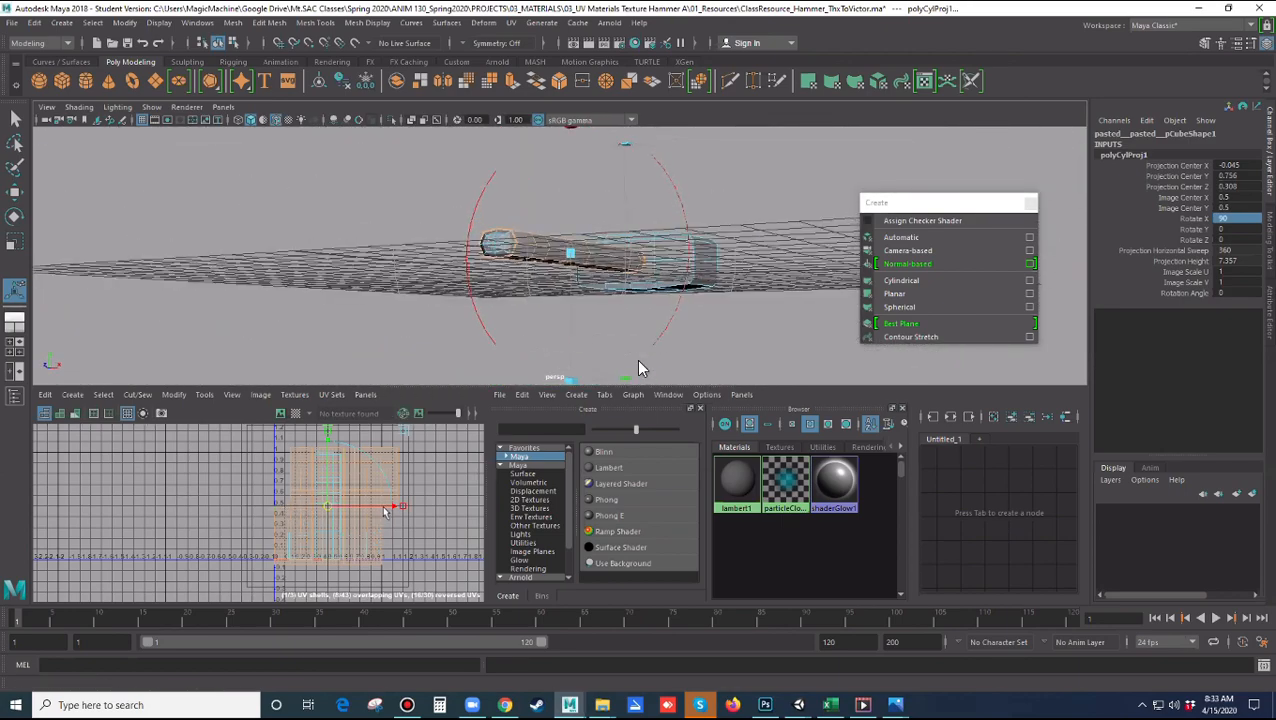
mouse_move(640, 369)
left_mouse_down("alt")
mouse_move(668, 347)
mouse_move(662, 382)
mouse_move(645, 392)
left_mouse_up("alt")
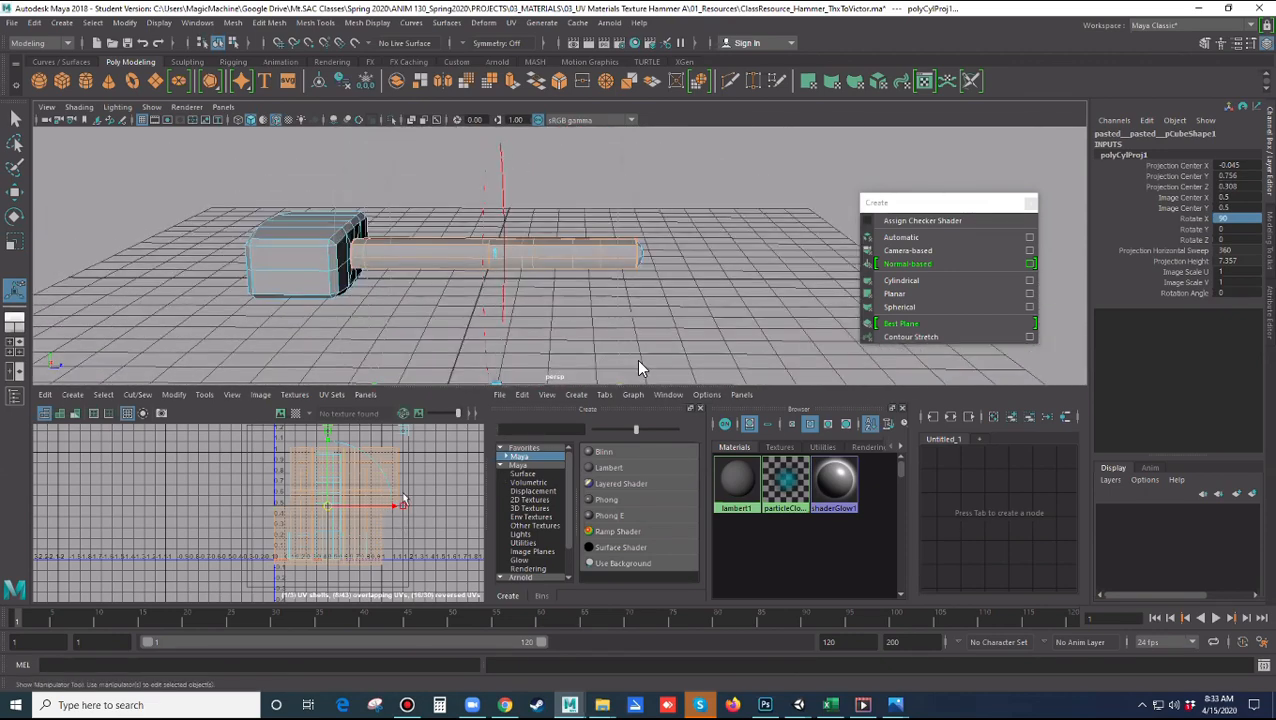
left_click_drag(604, 265, 595, 292, "alt")
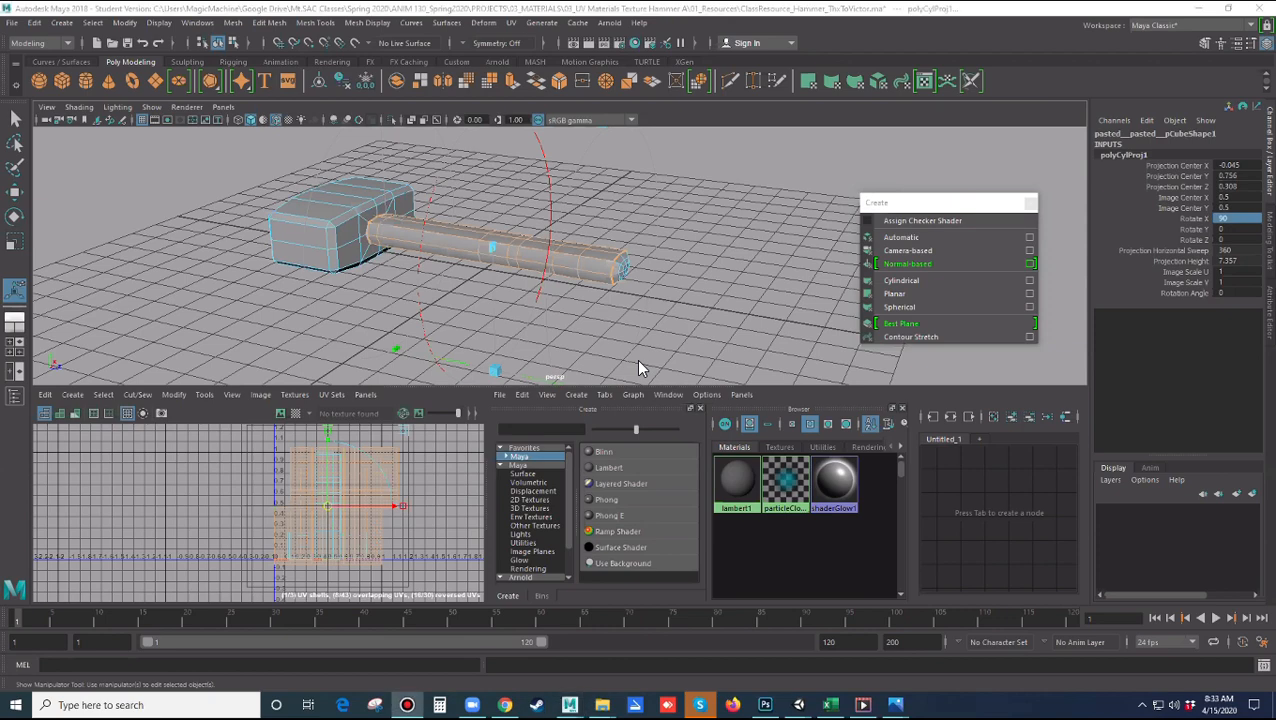
Clear the handle selection and pick individual faces along the handle
left_click(706, 217)
left_click_drag(654, 251, 680, 277, "alt")
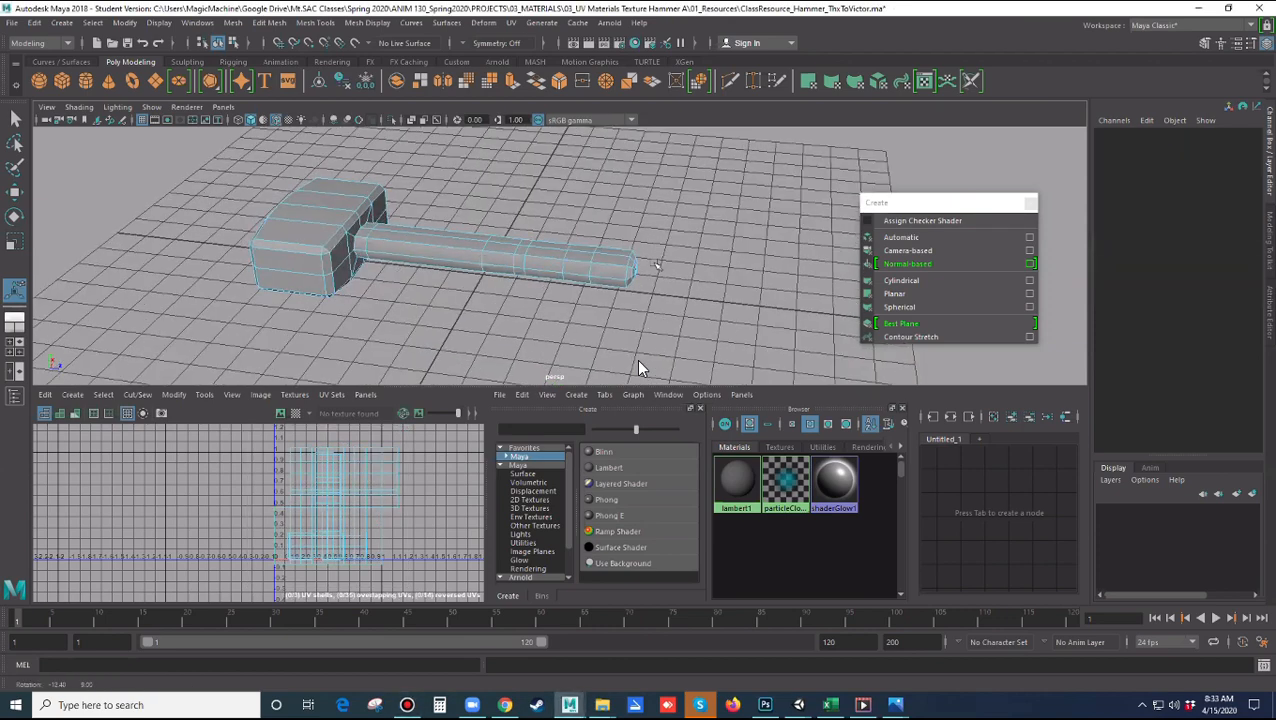
left_click(547, 260)
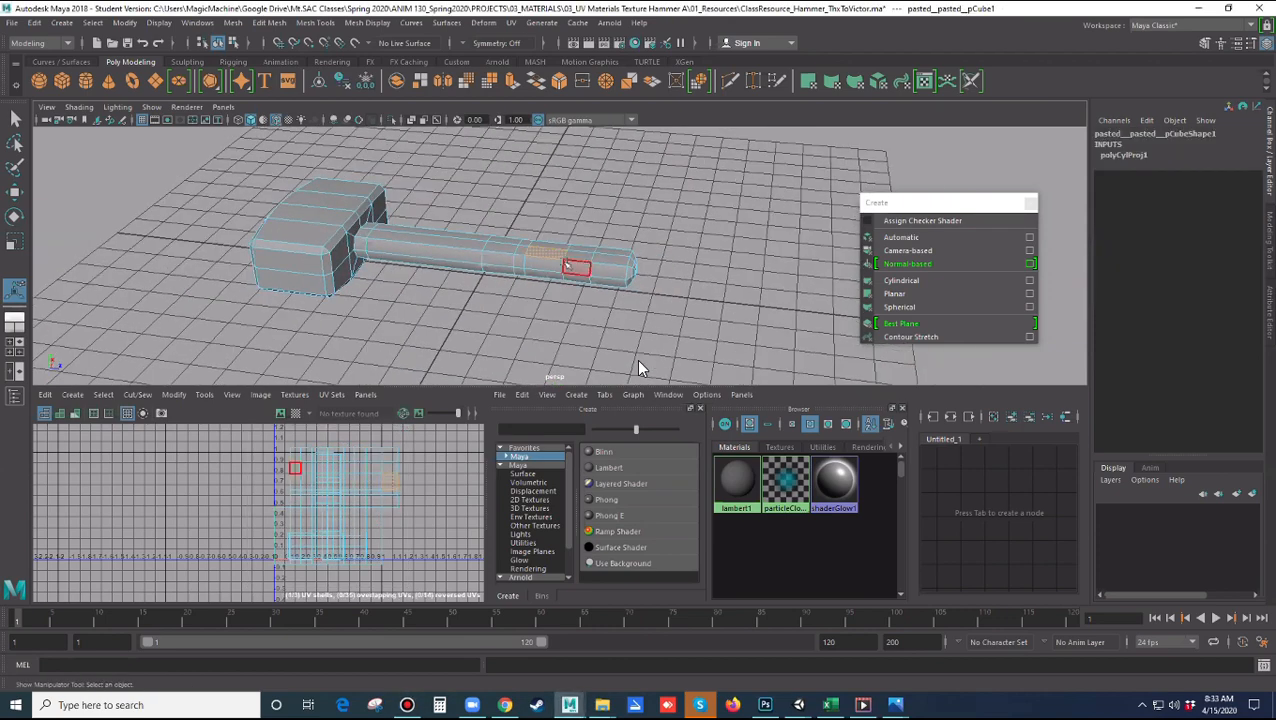
scroll(640, 368, "up", 5)
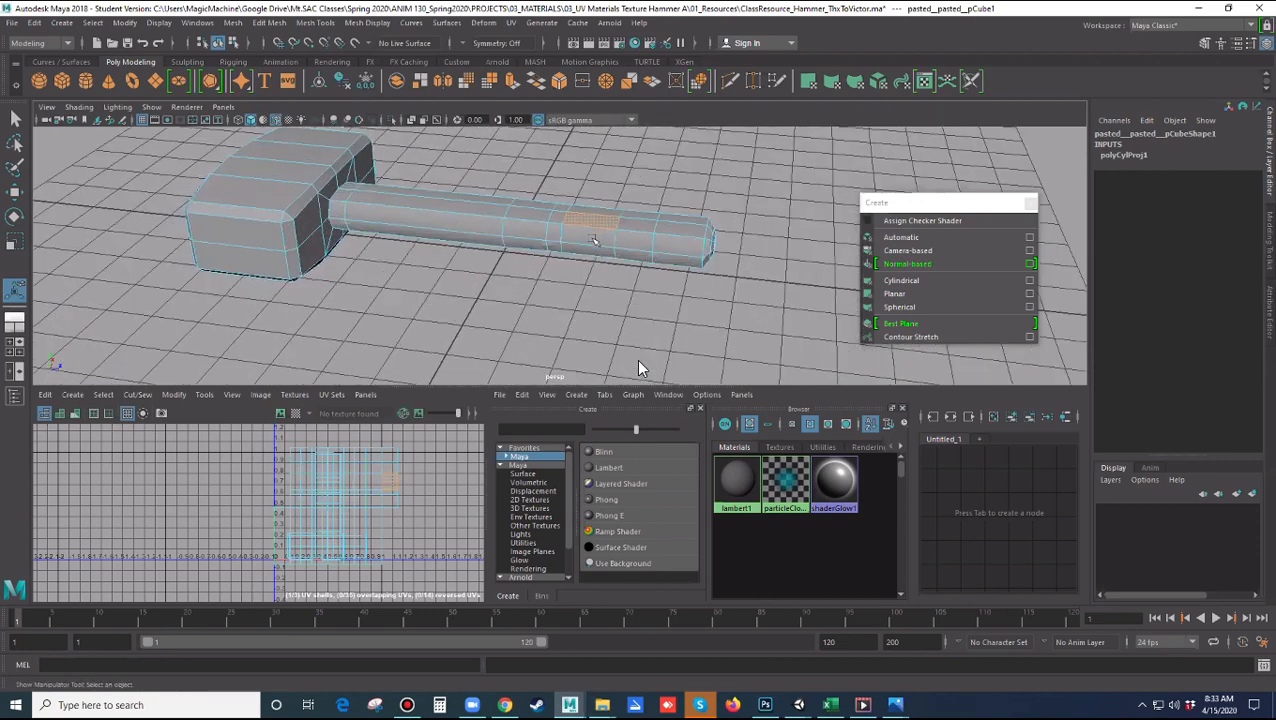
left_click(613, 275)
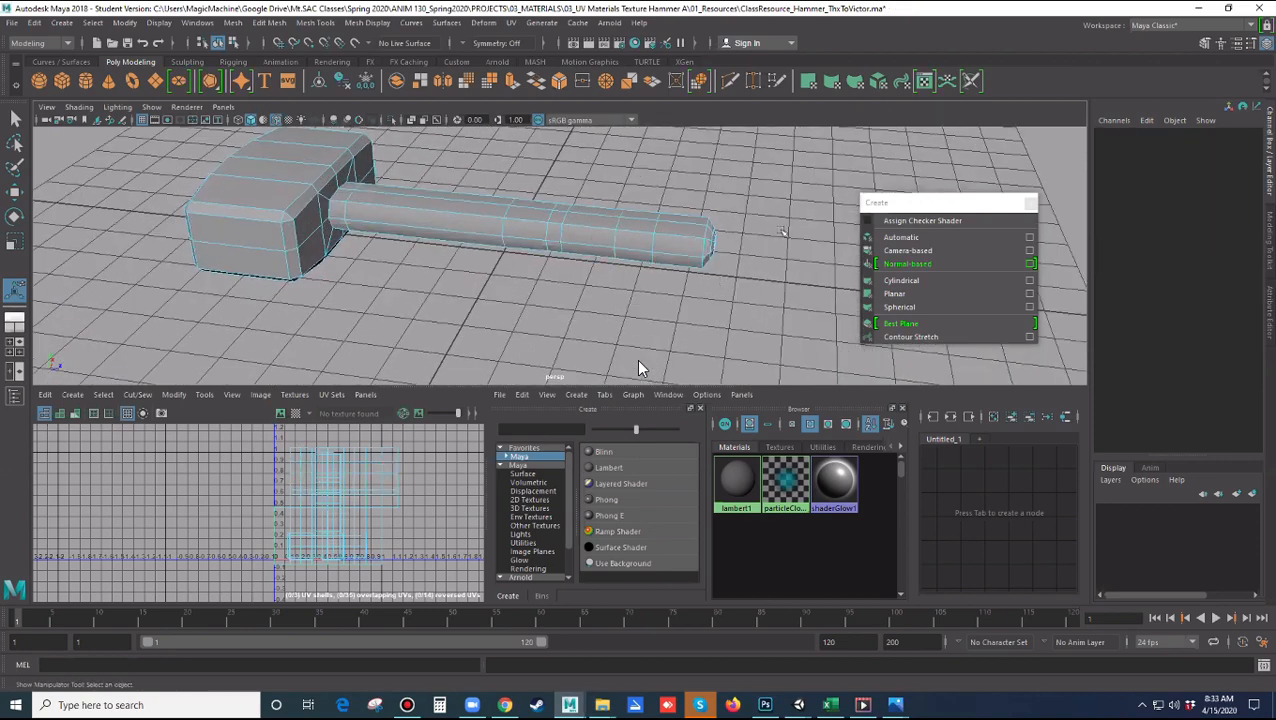
left_click(637, 226)
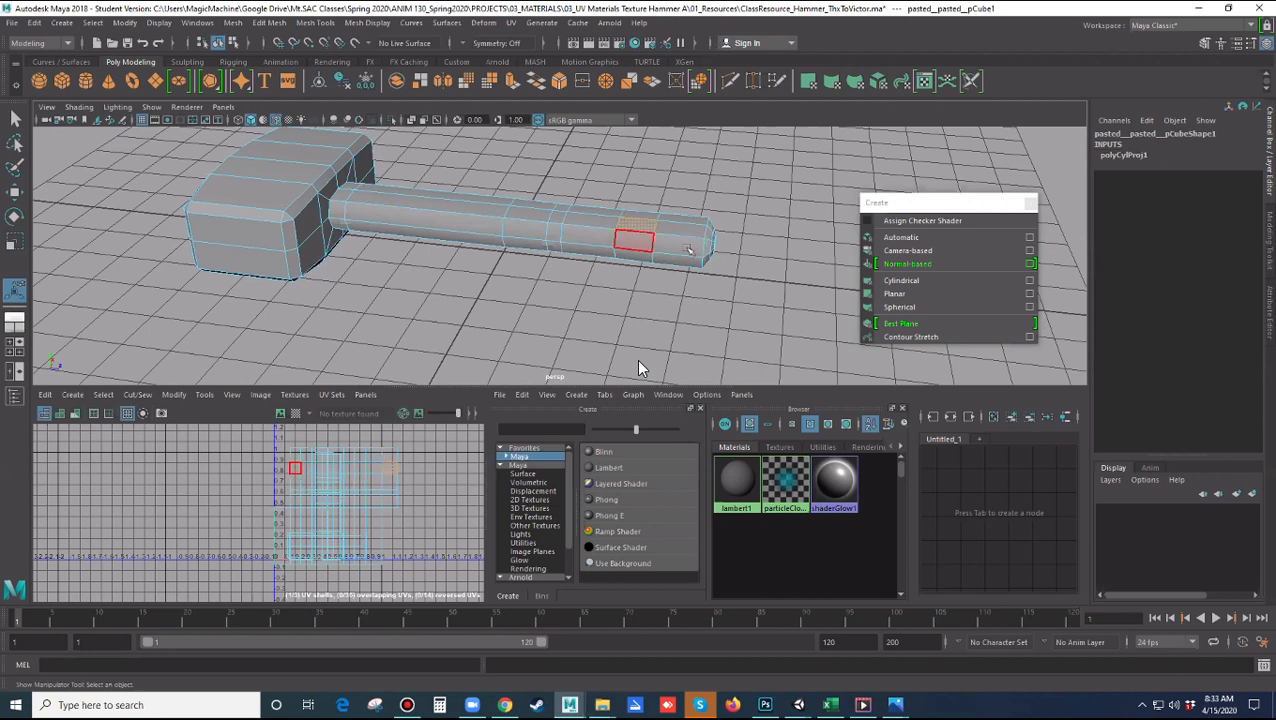
left_click(498, 236)
left_click(525, 212)
left_click(492, 224)
left_click(522, 220)
left_click(522, 244)
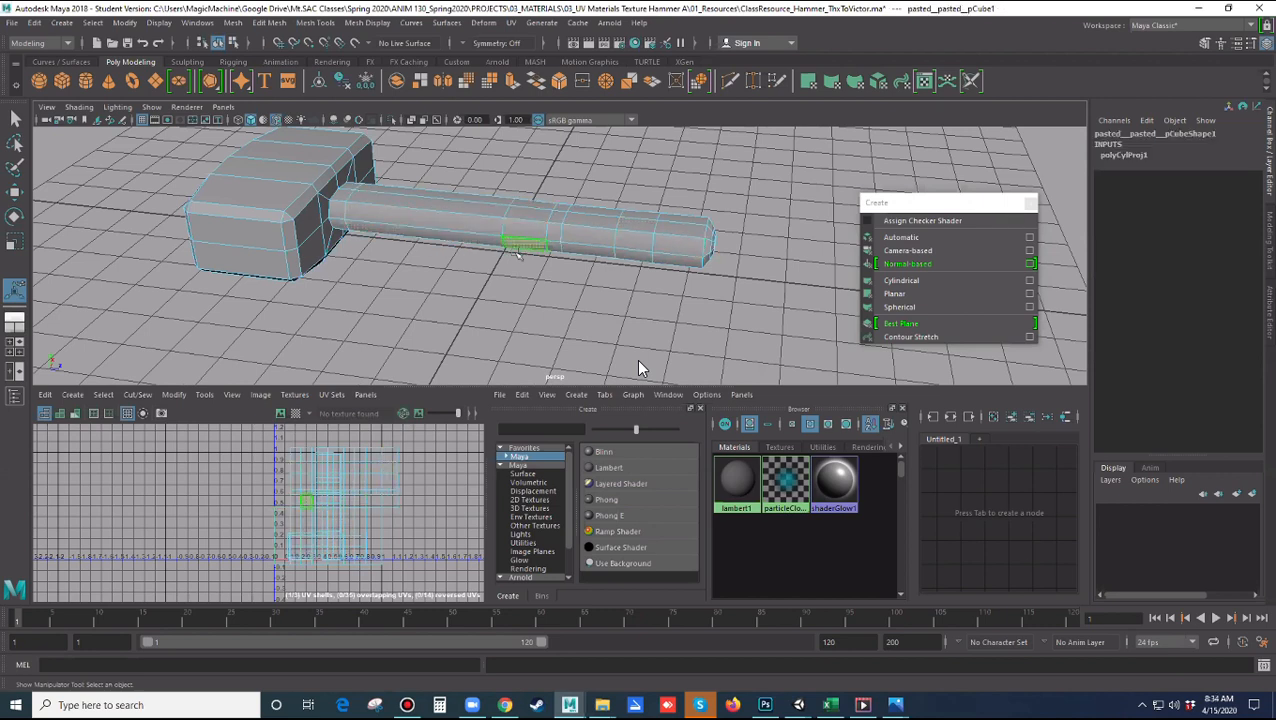
Select a face midway along the handle and bring back the polyCylProj1 projection manipulator from the mesh's construction history
right_click_drag(596, 220, 650, 190)
left_click(580, 226)
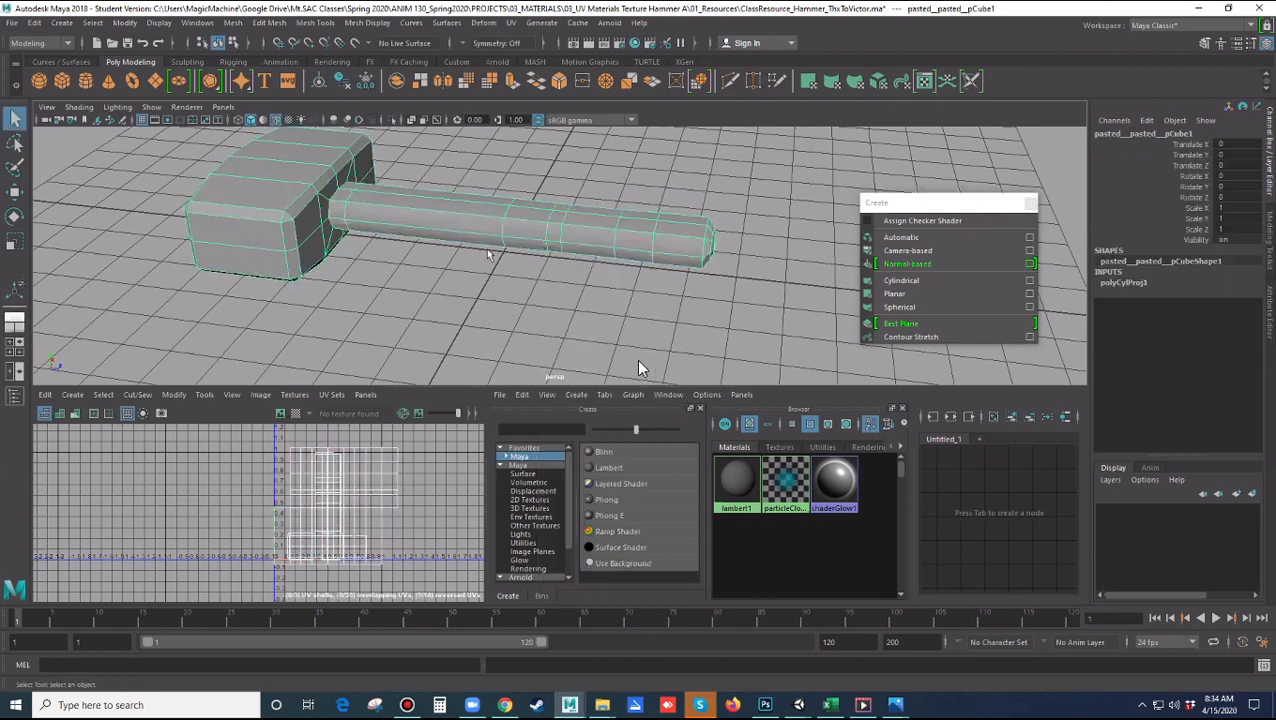
right_click_drag(535, 233, 545, 265)
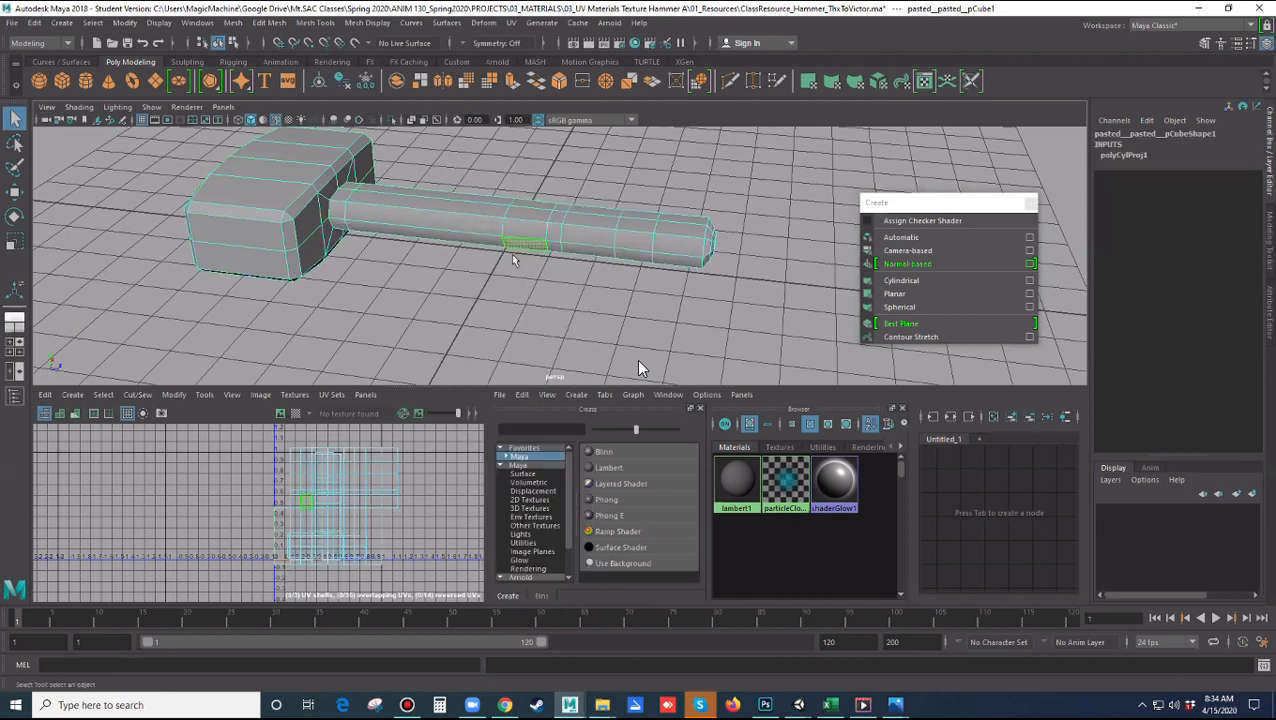
left_click(1140, 157)
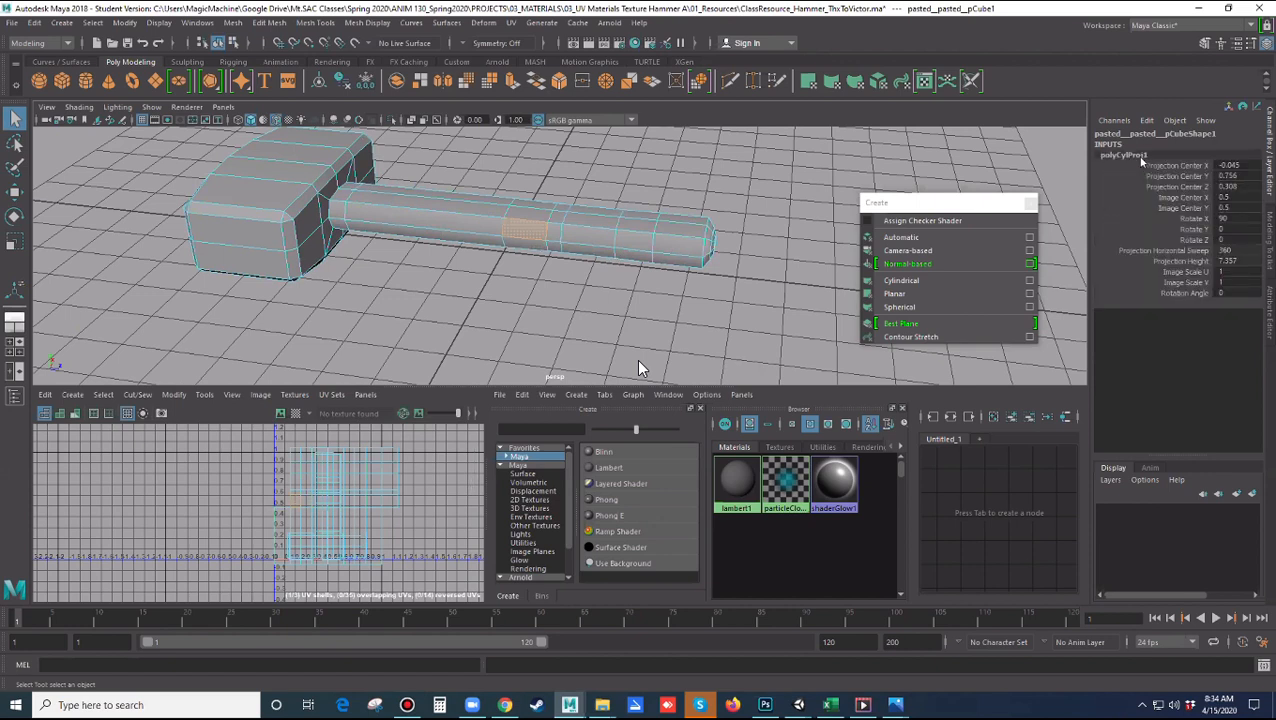
key("t")
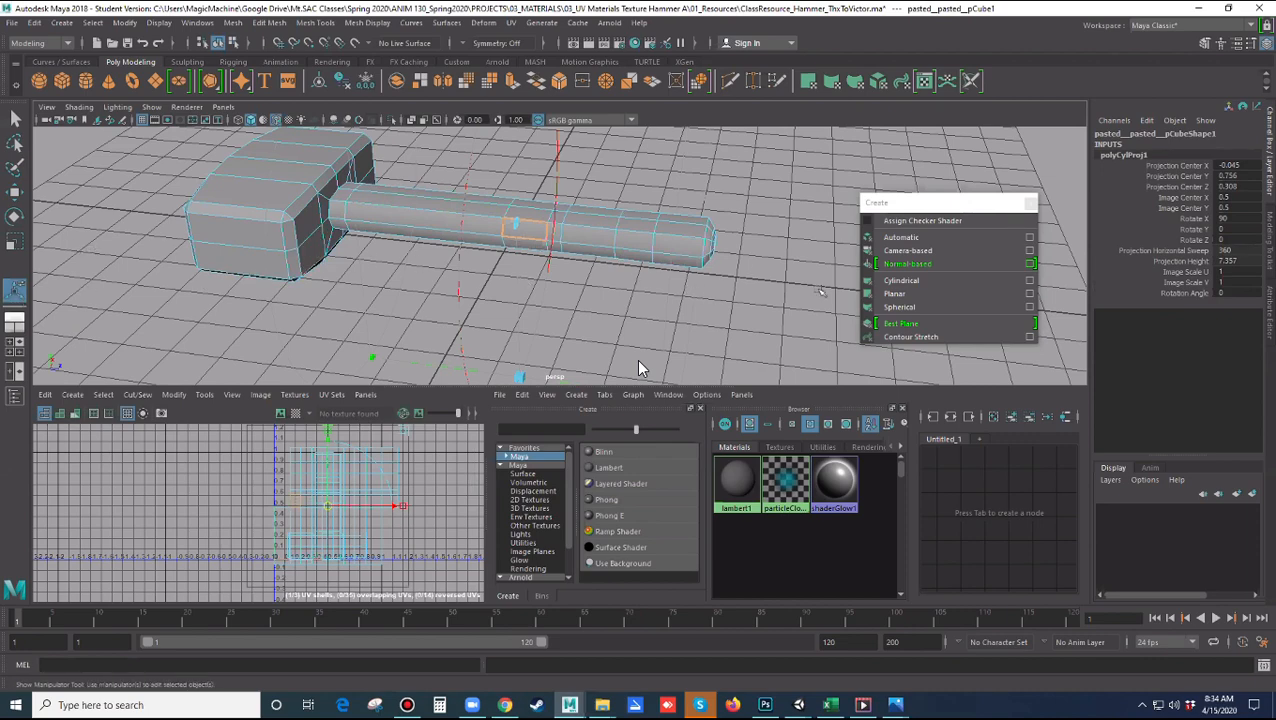
scroll(641, 368, "down", 3)
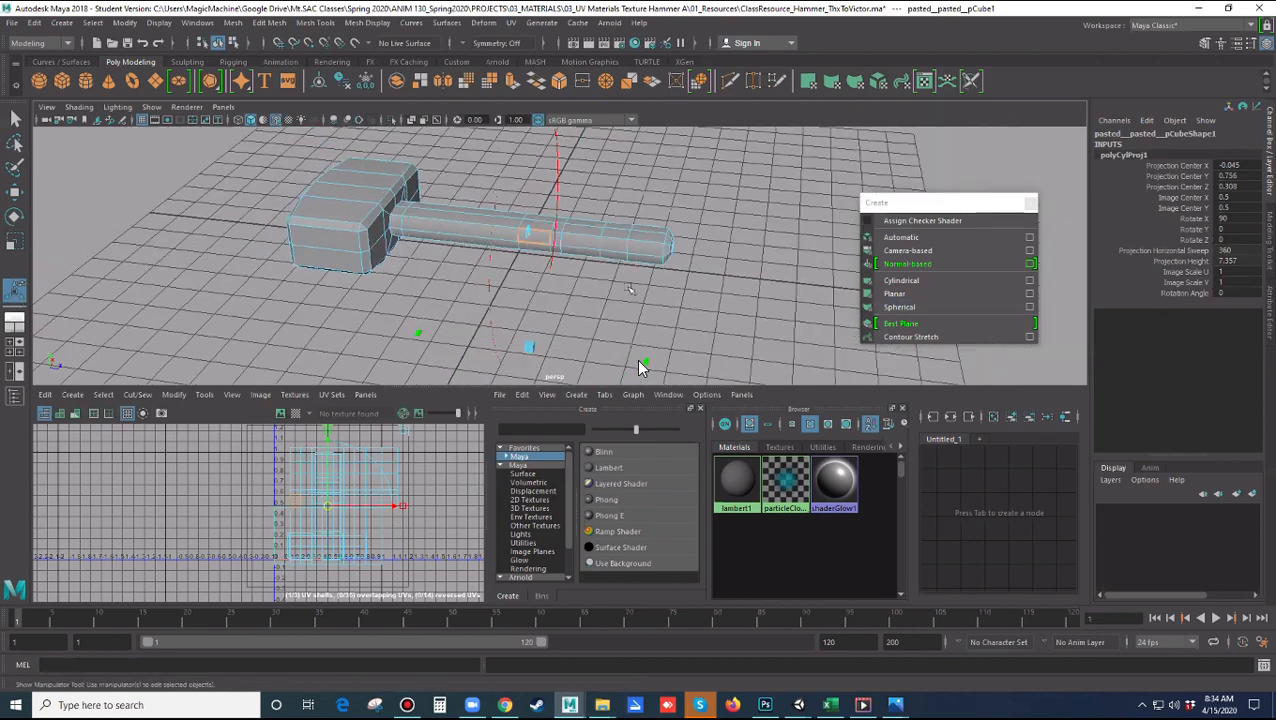
Select the handle's whole UV shell and move it out of the 0–1 UV space, clear of the remaining UVs
mouse_move(641, 368)
left_mouse_down("alt")
mouse_move(644, 352)
mouse_move(641, 368)
left_mouse_up("alt")
left_click_drag(673, 292, 684, 294, "alt")
scroll(680, 292, "up", 3)
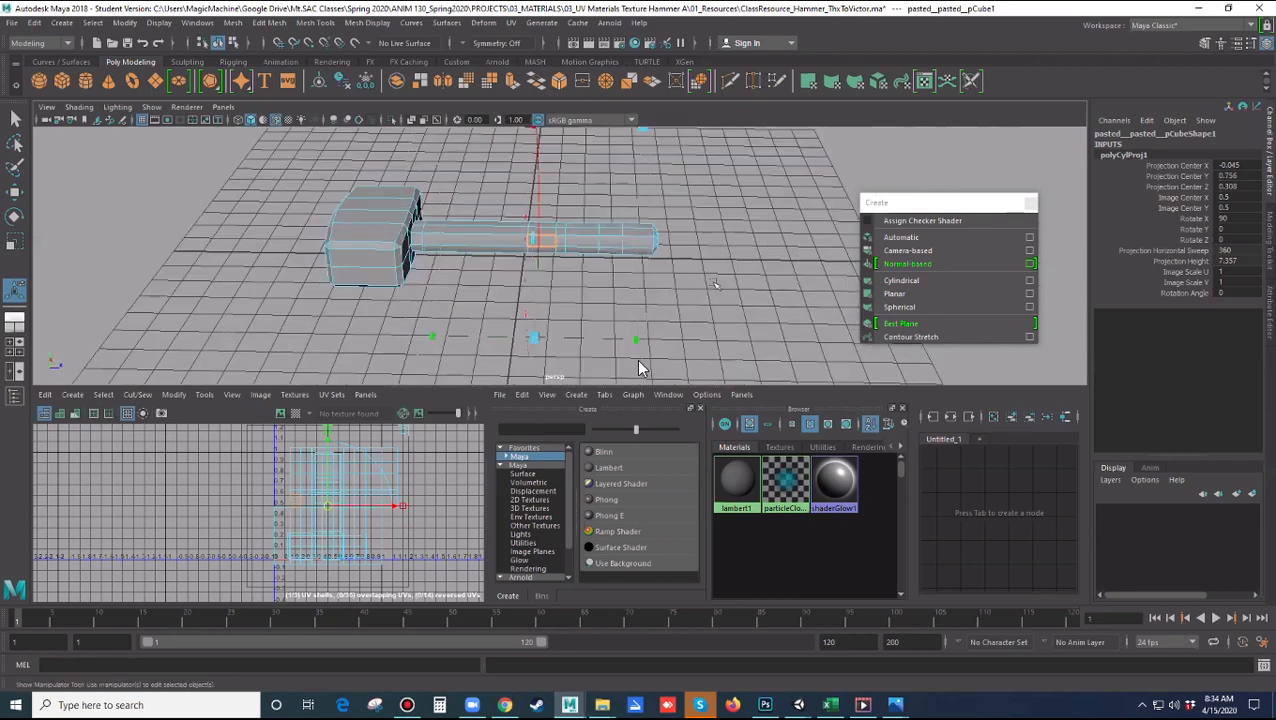
left_click(678, 288)
scroll(658, 253, "up", 3)
left_click_drag(658, 253, 632, 276, "alt")
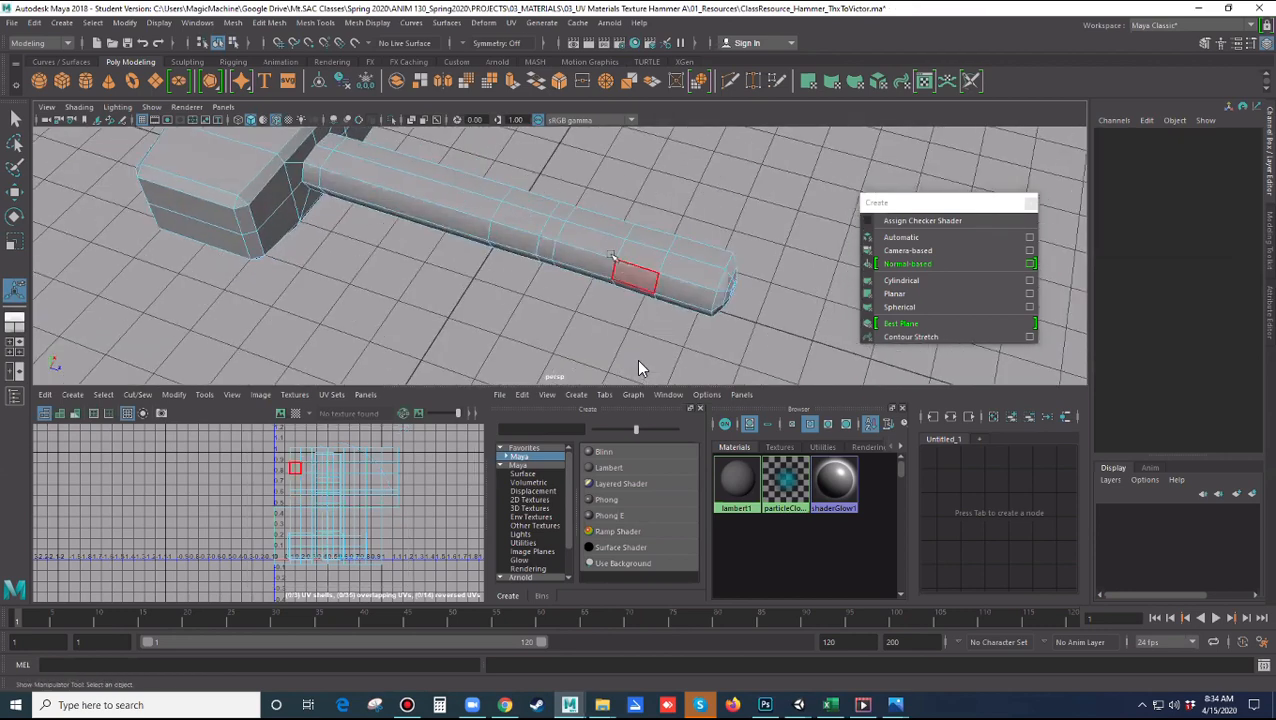
left_click(368, 470)
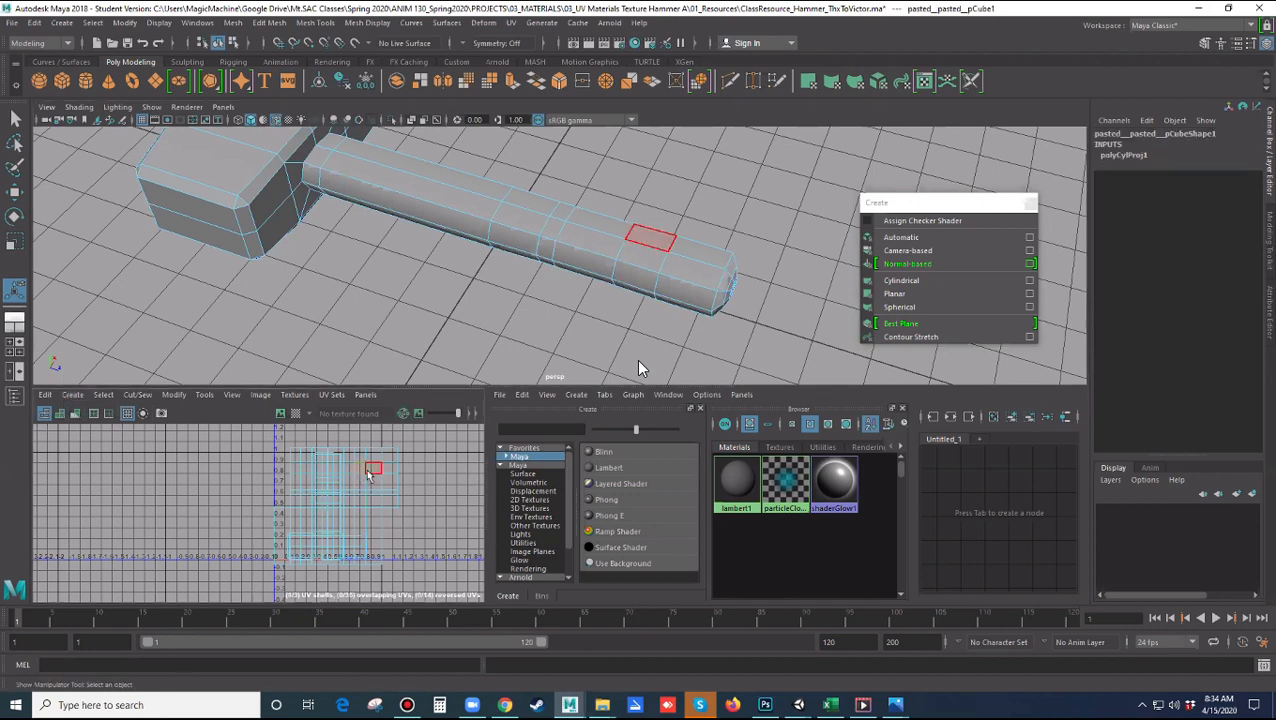
double_click(365, 483)
key("w")
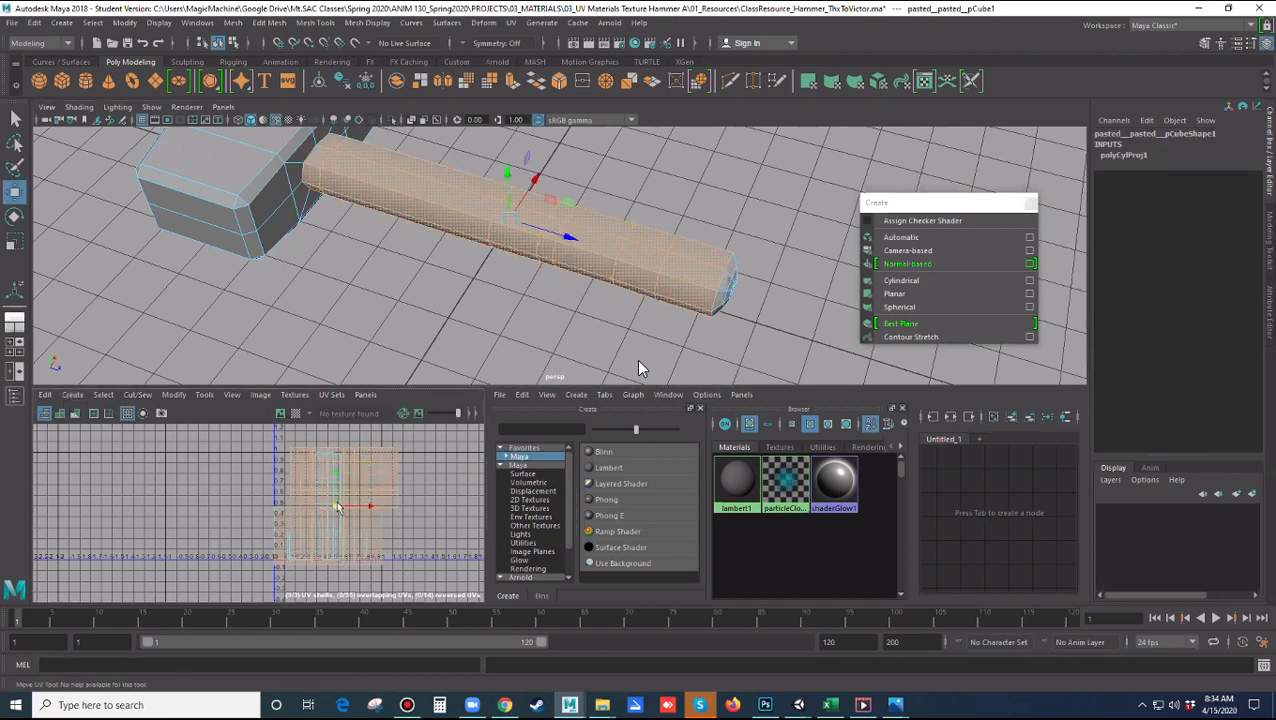
middle_click_drag(365, 487, 112, 473)
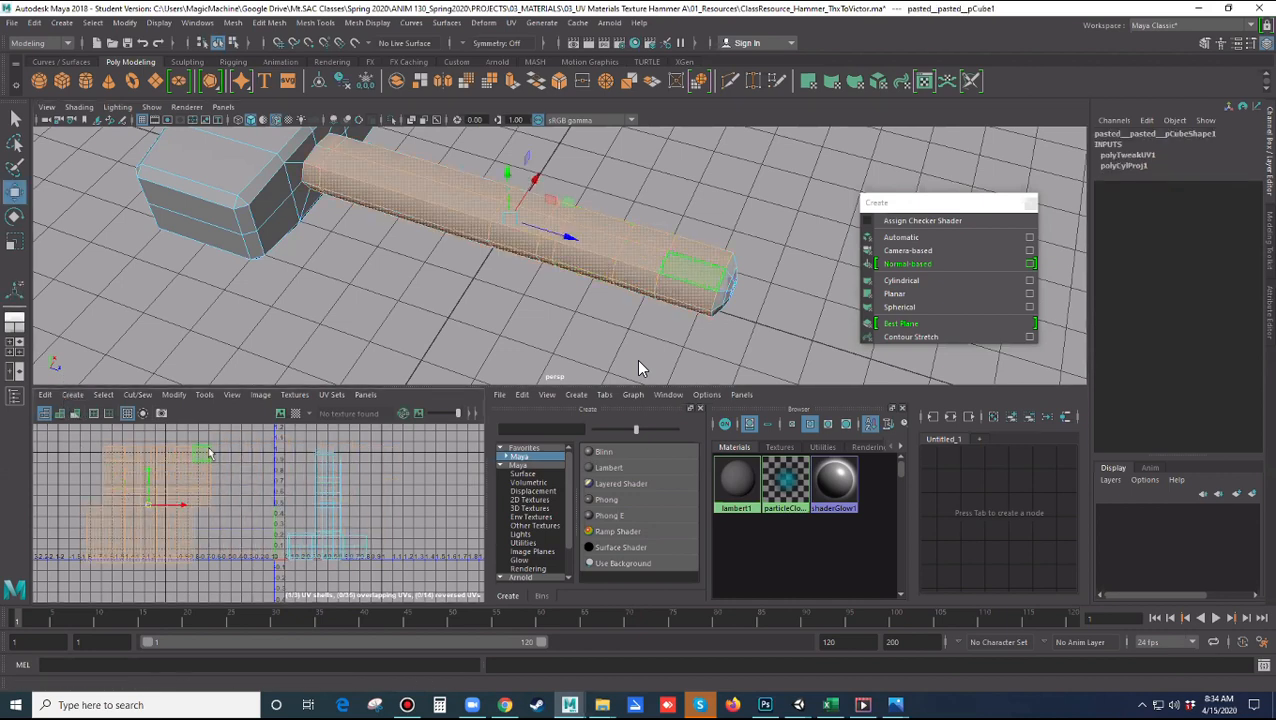
Select edges on the upper and lower parts of the handle's UV shell and examine where they lie on the model
left_click_drag(709, 291, 728, 272, "alt")
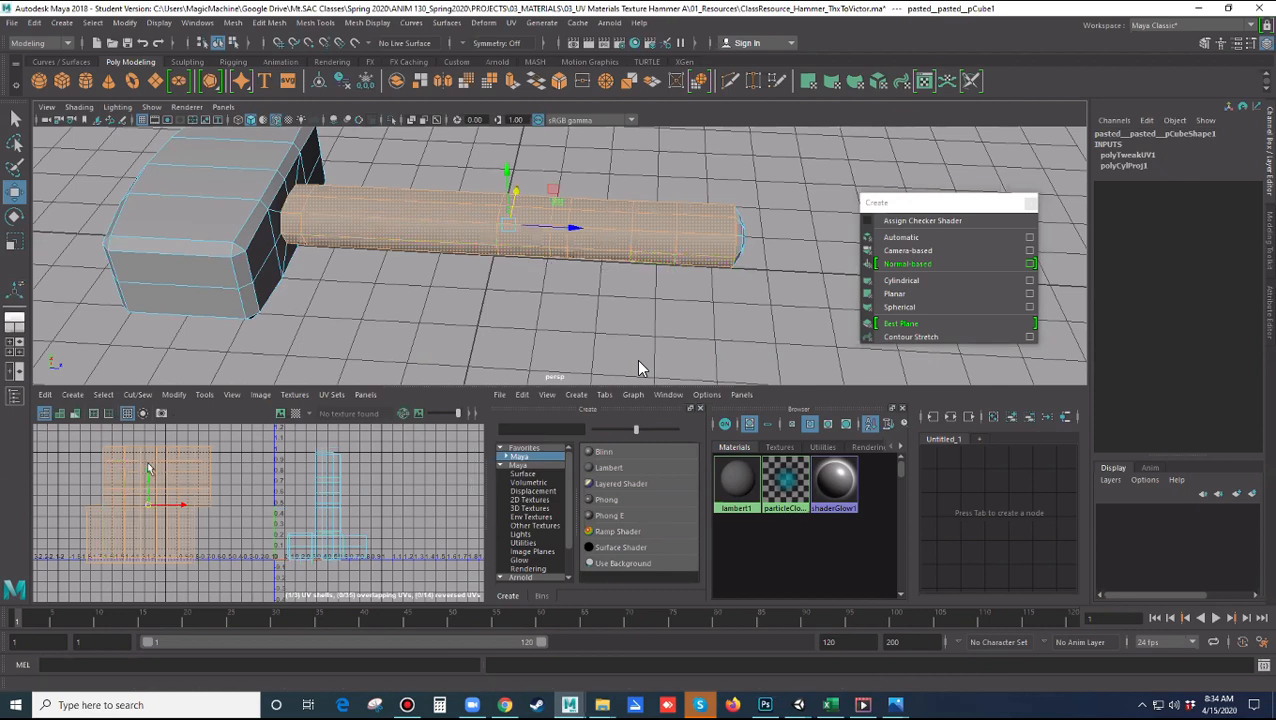
right_click(124, 486)
right_click_drag(124, 486, 115, 459)
left_click(104, 456)
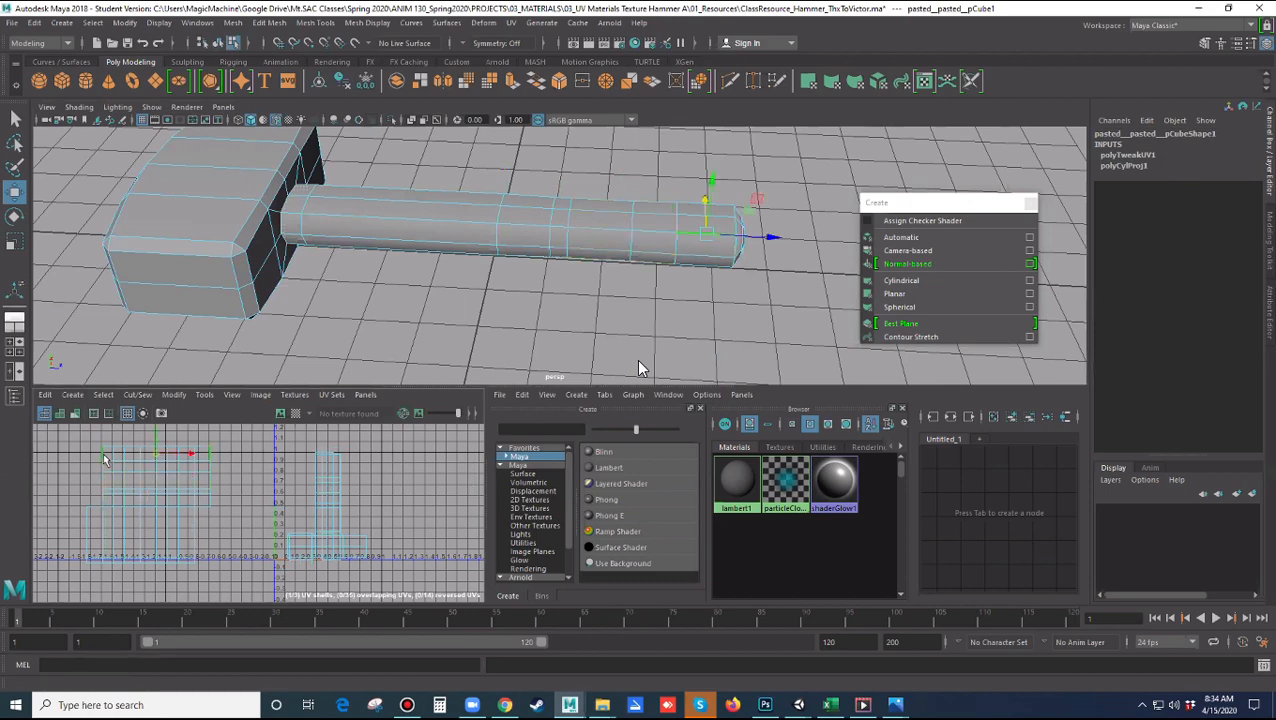
left_click_drag(674, 350, 580, 348, "alt")
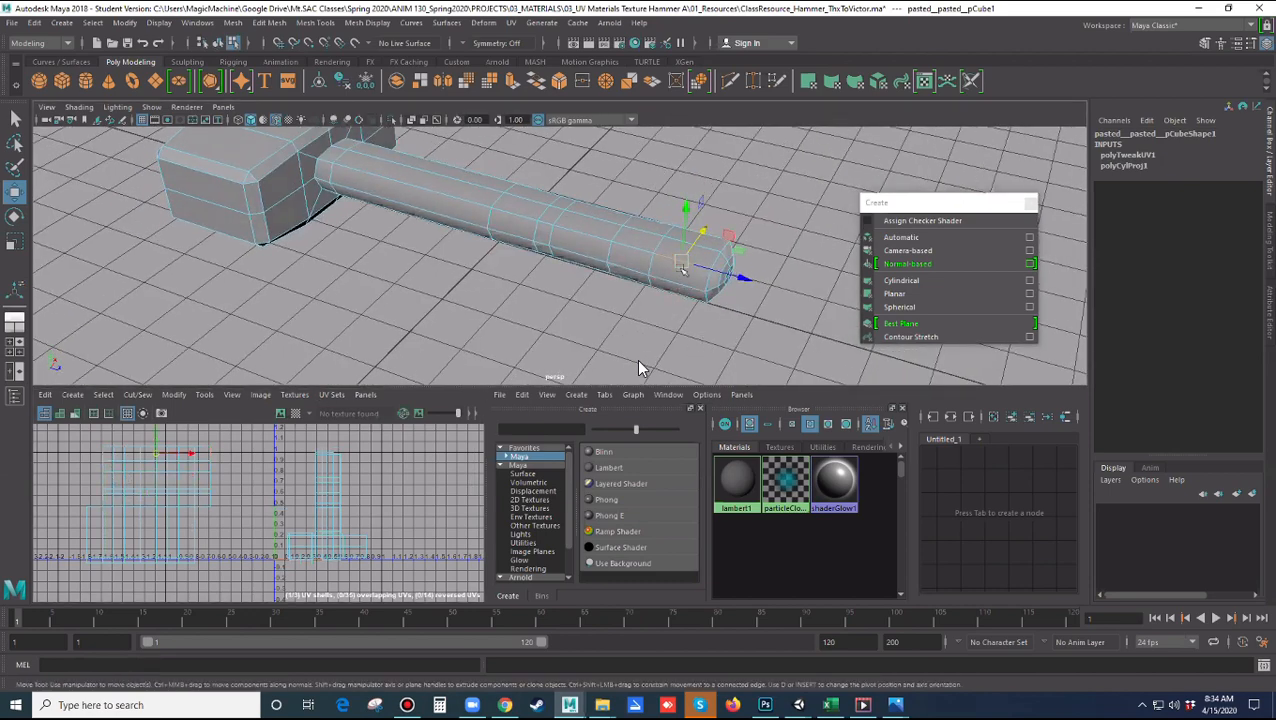
left_click(87, 521)
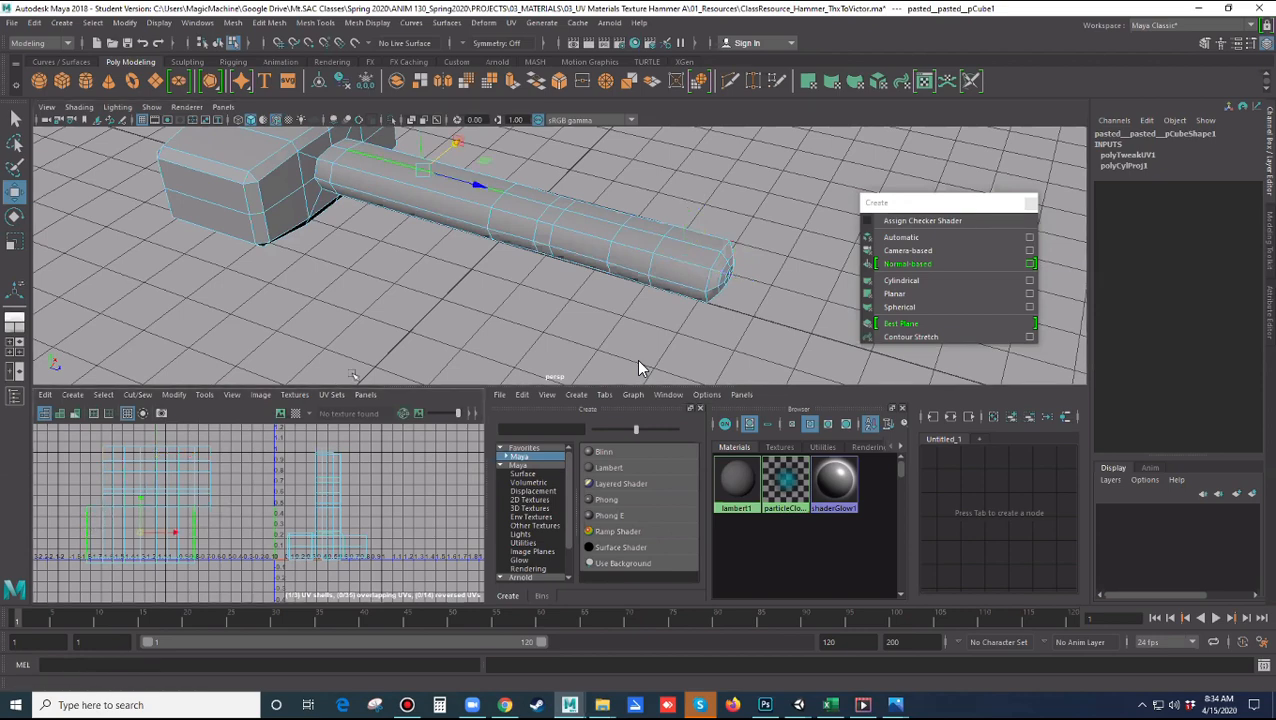
left_click_drag(466, 293, 504, 270, "alt")
scroll(506, 232, "down", 4)
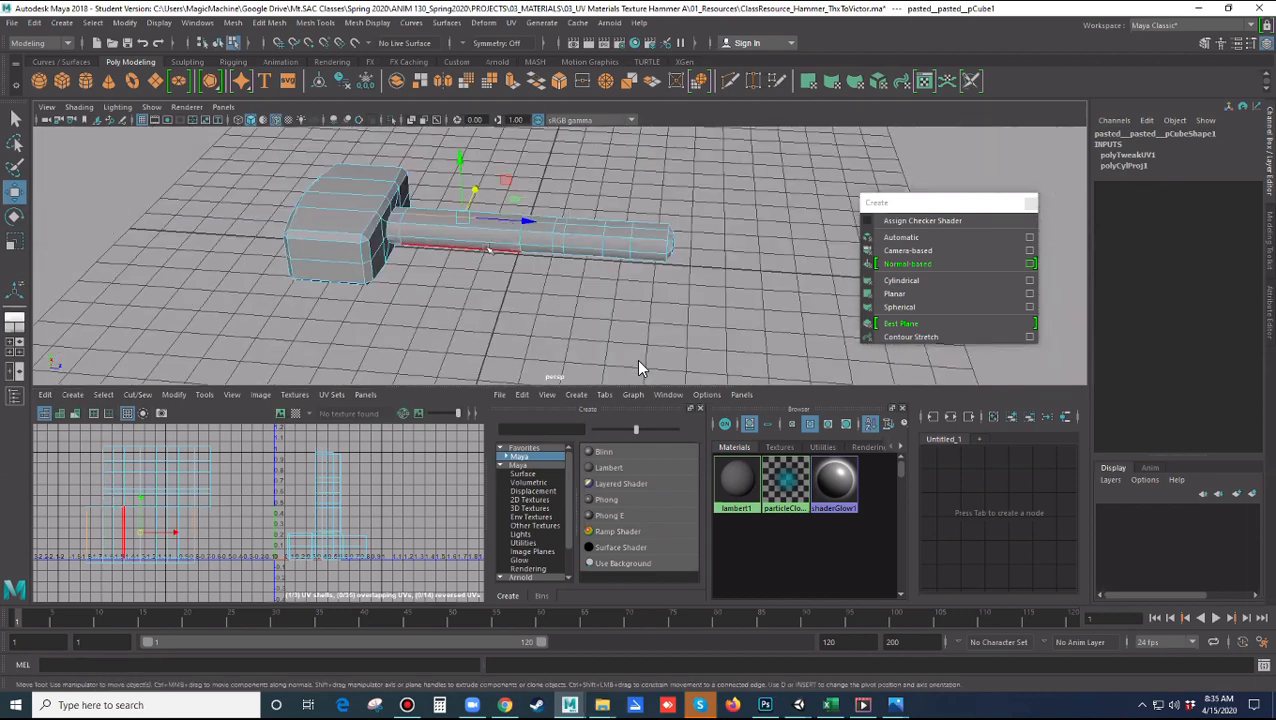
Select all of the hammer's vertices, merge them with the Merge command, and clear the selection
right_click_drag(489, 249, 470, 260)
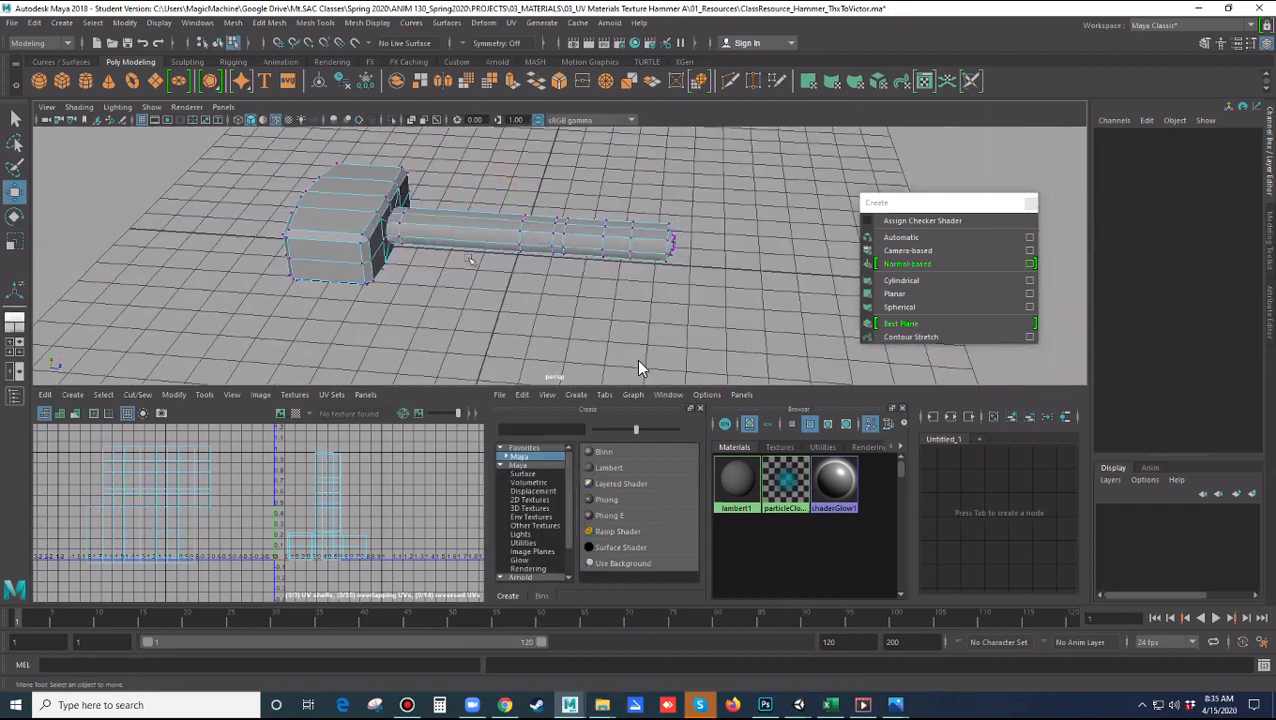
scroll(424, 299, "down", 3)
middle_click_drag(477, 284, 461, 312, "alt")
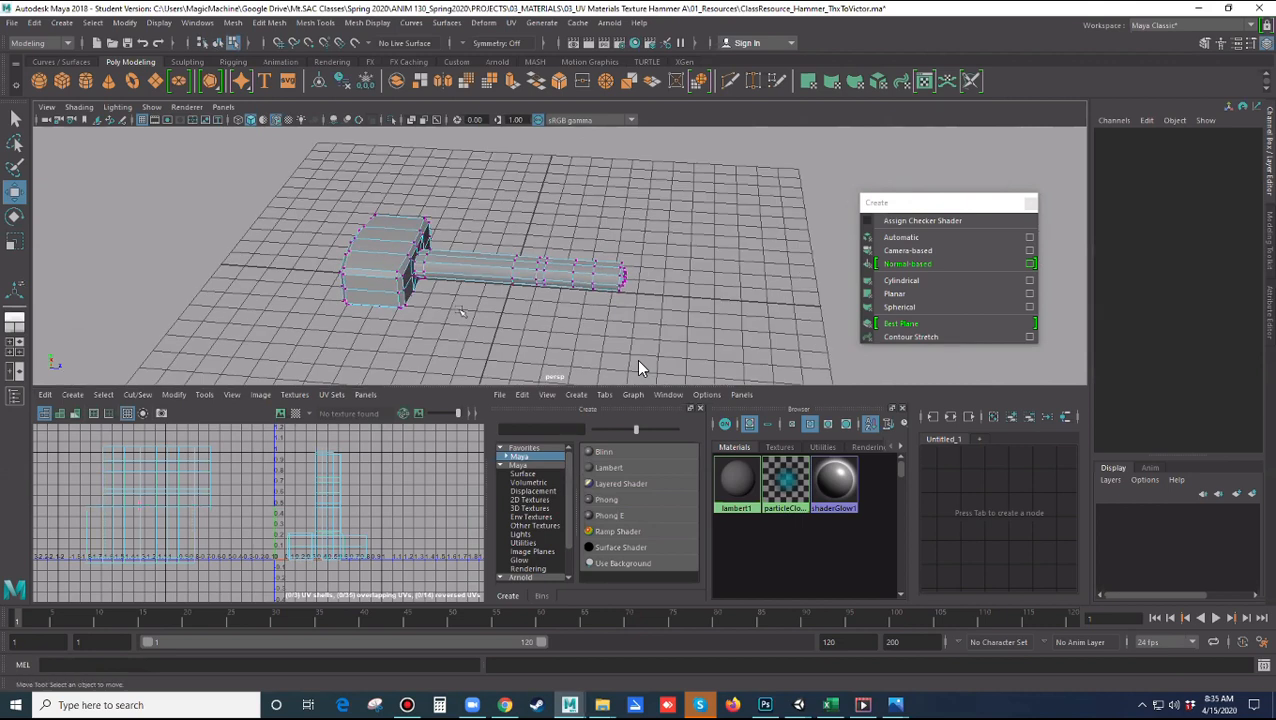
right_click_drag(480, 272, 450, 271)
scroll(549, 295, "up", 2)
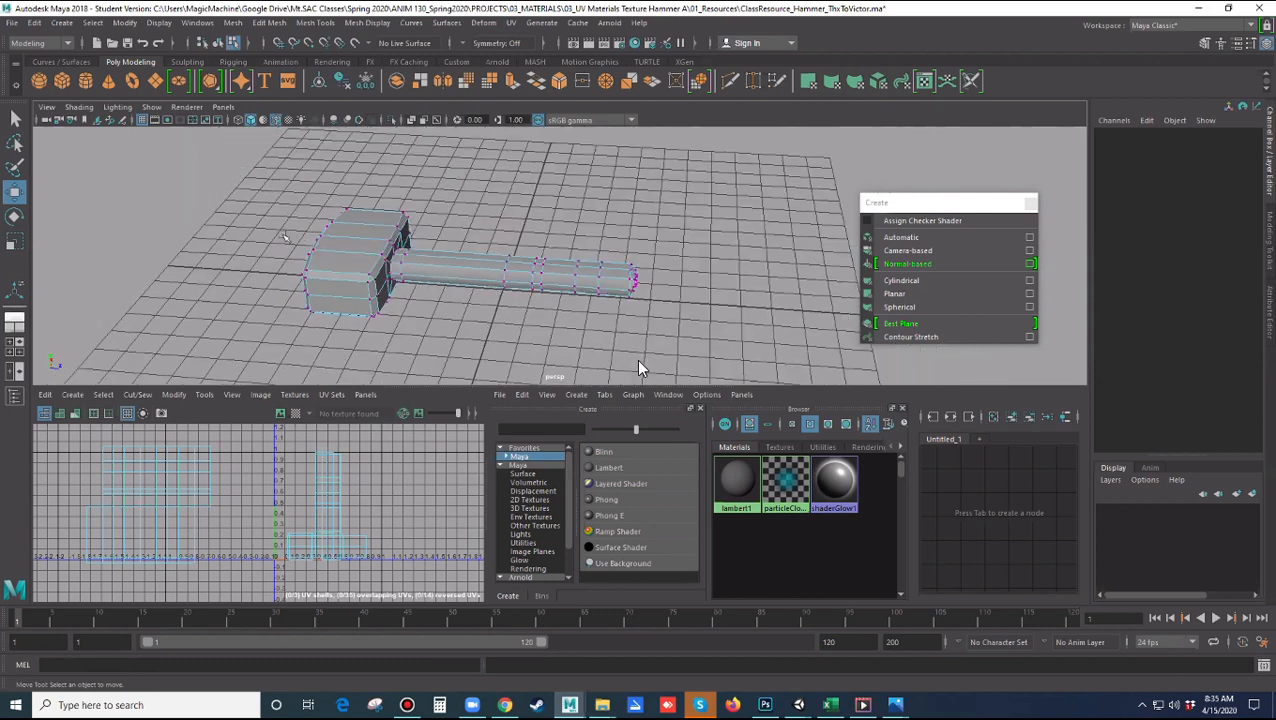
right_click_drag(497, 283, 430, 287)
left_click(317, 218)
left_click_drag(242, 170, 641, 368)
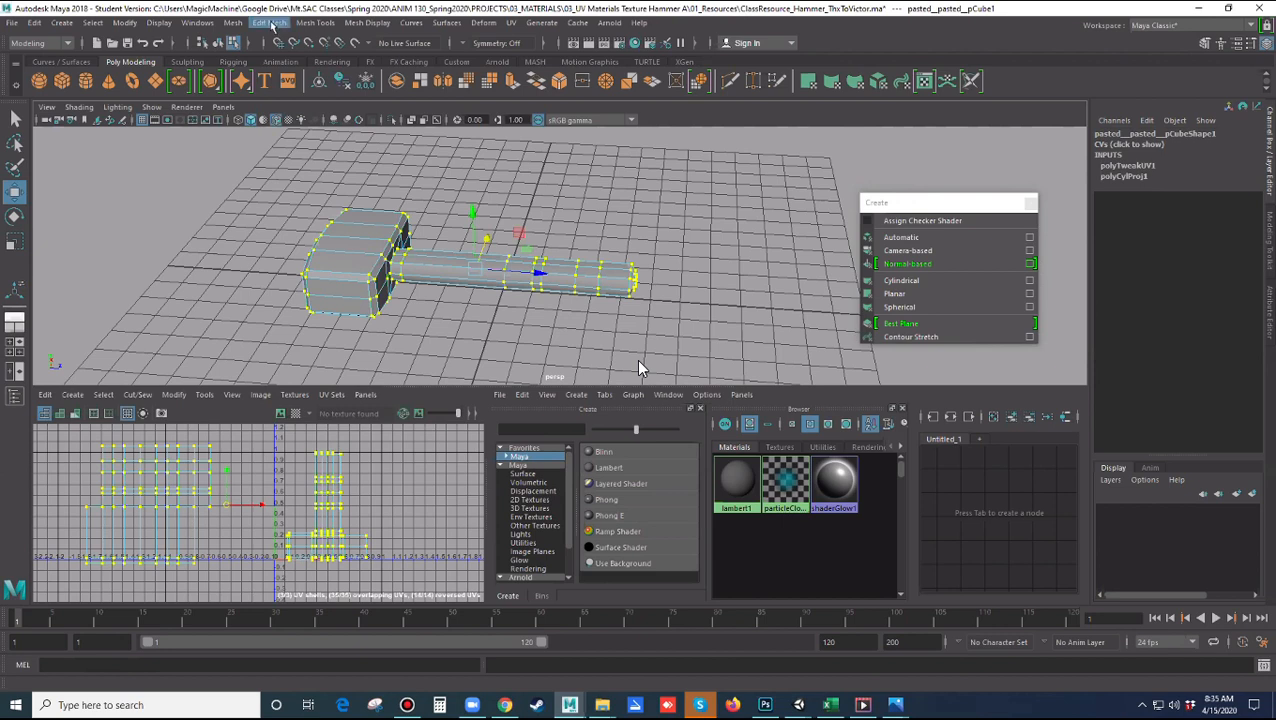
left_click(271, 24)
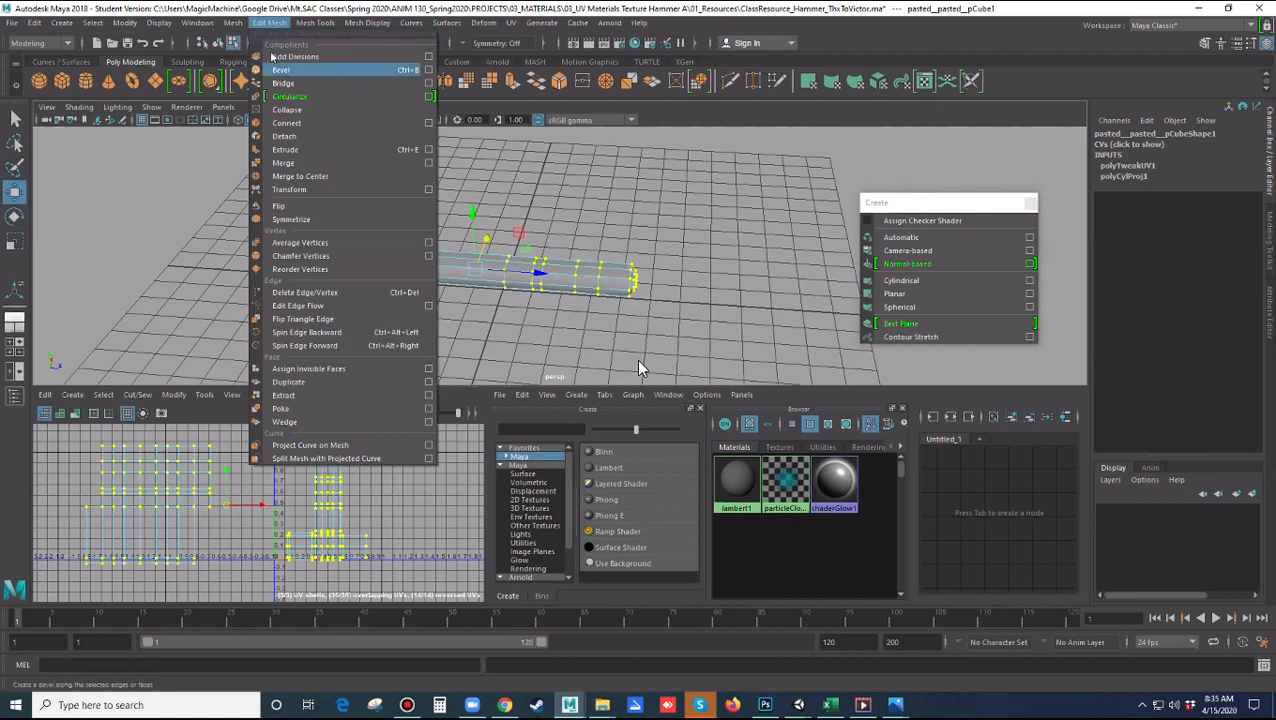
left_click(285, 163)
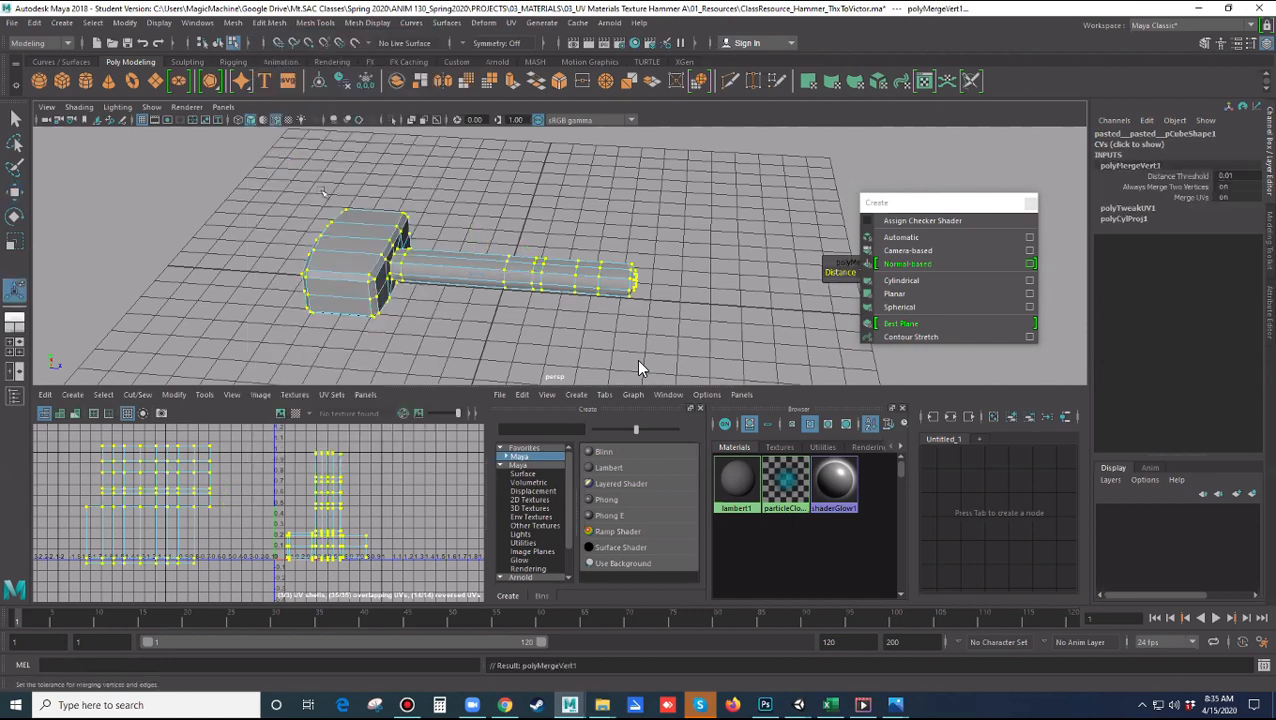
left_click(640, 368)
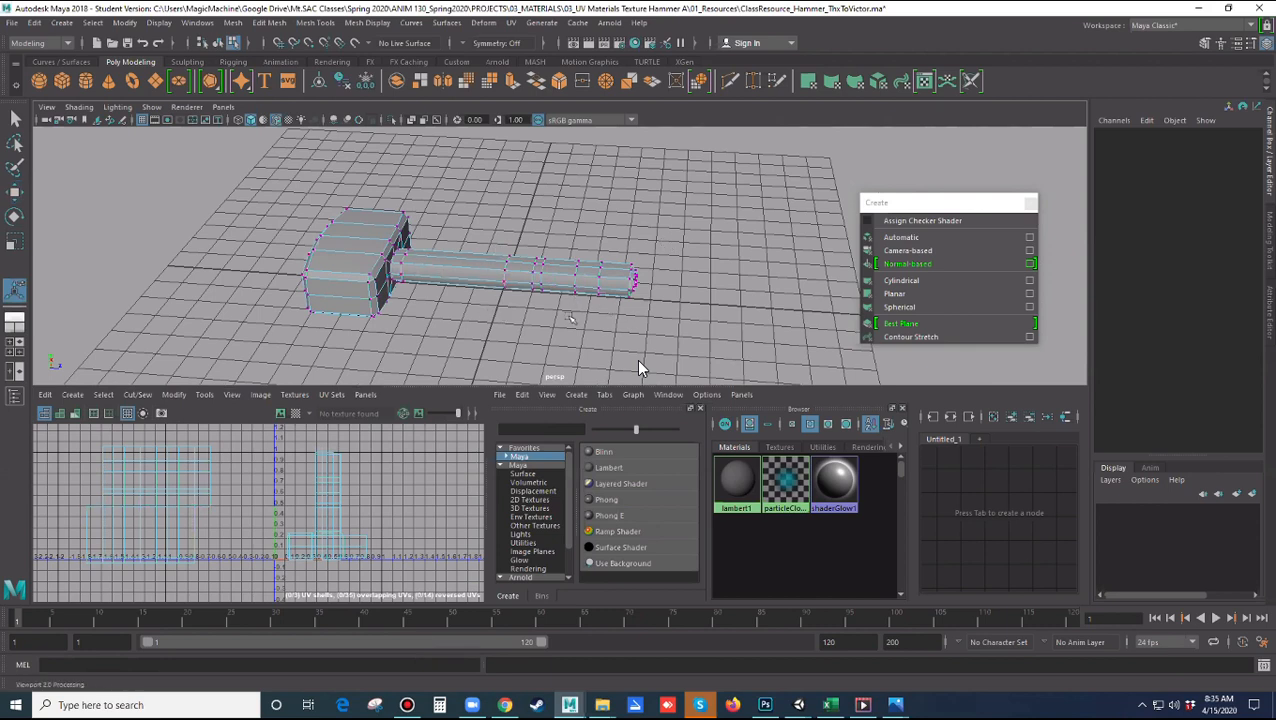
Return to face selection and select all the faces around the handle's length, leaving out the end cap
scroll(544, 319, "up", 2)
left_click_drag(541, 321, 556, 324, "alt")
right_click_drag(493, 290, 493, 327)
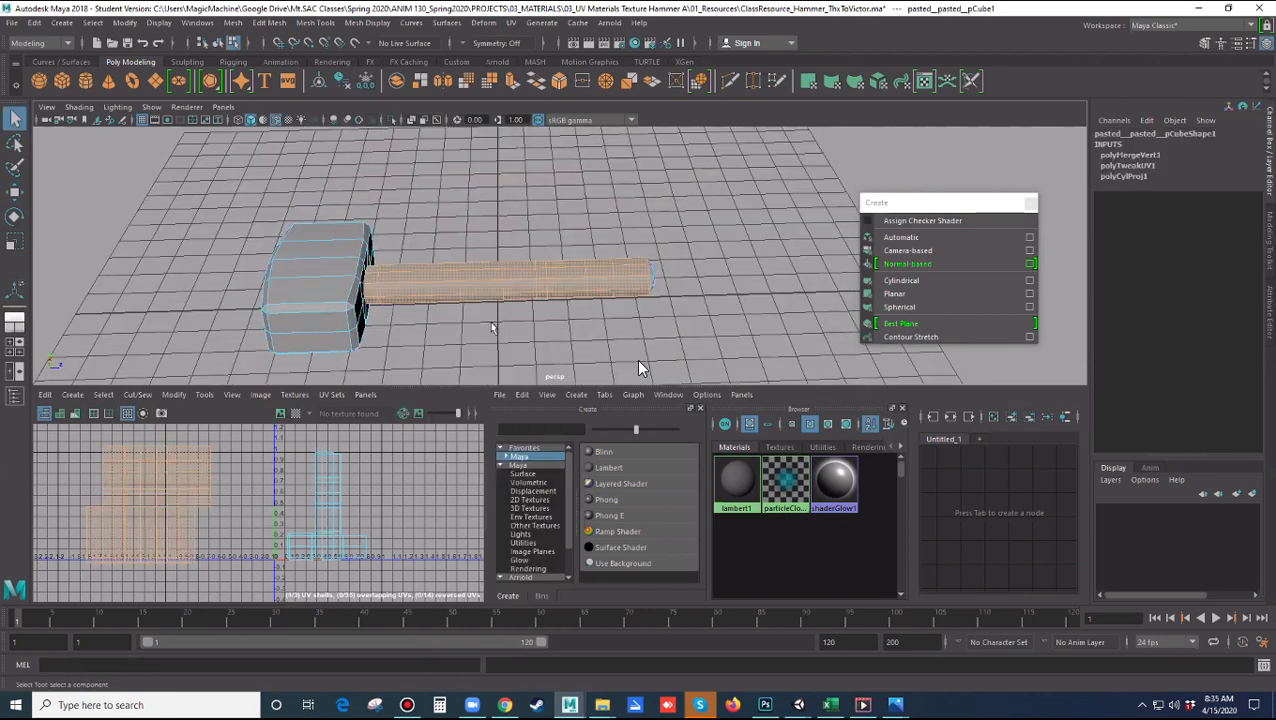
left_click_drag(491, 326, 496, 304, "alt")
left_click(496, 306)
left_click(461, 273)
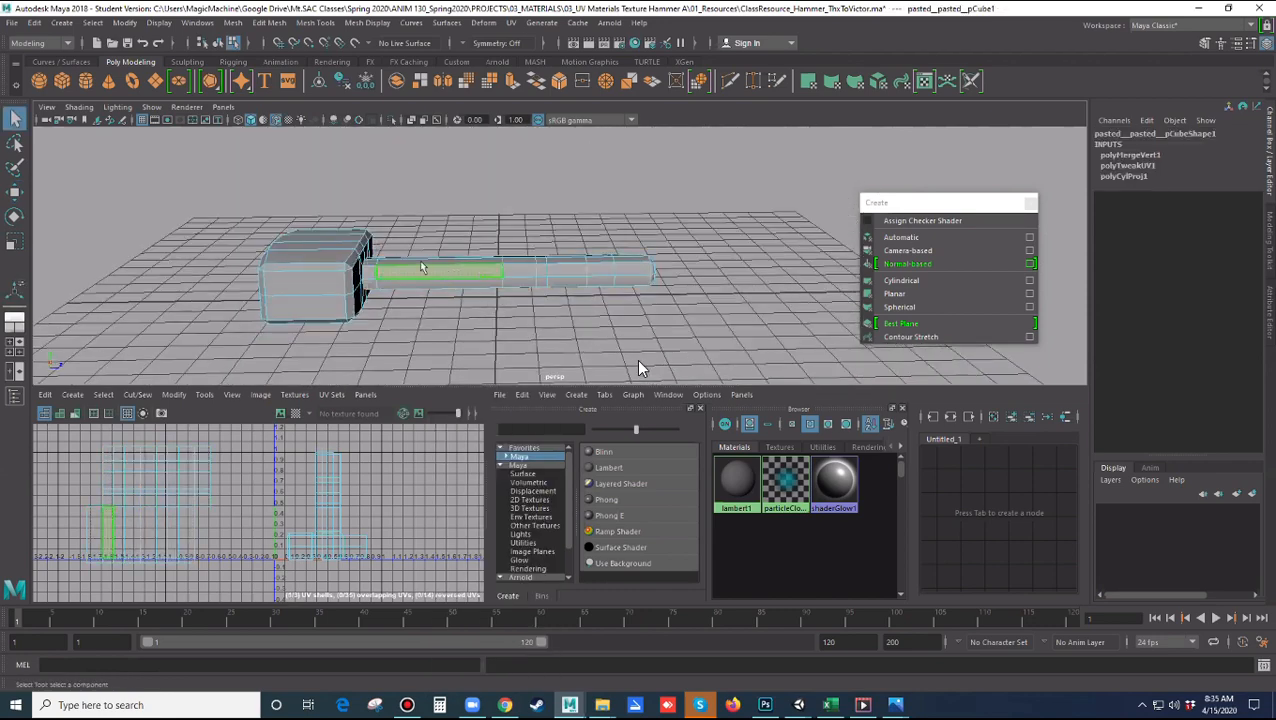
left_click_drag(420, 290, 572, 318, "alt")
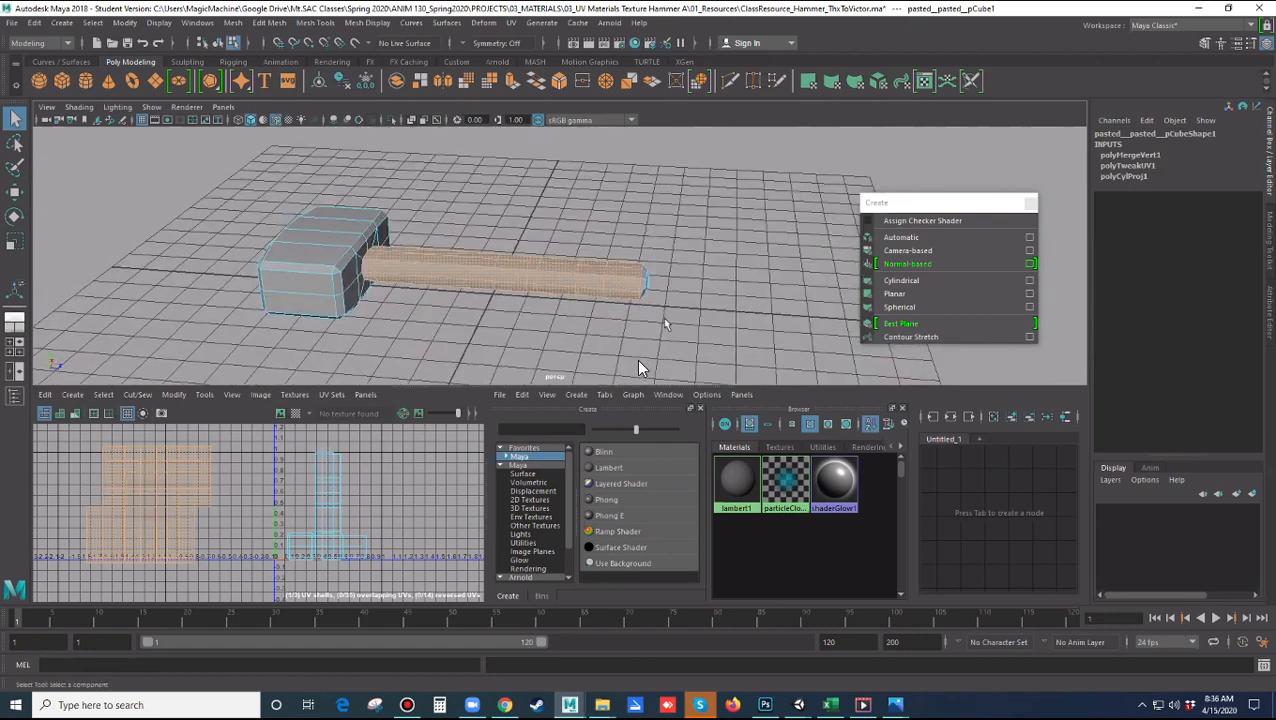
Apply a new cylindrical UV projection to the handle faces and set its Rotate X to 90
left_click(941, 283)
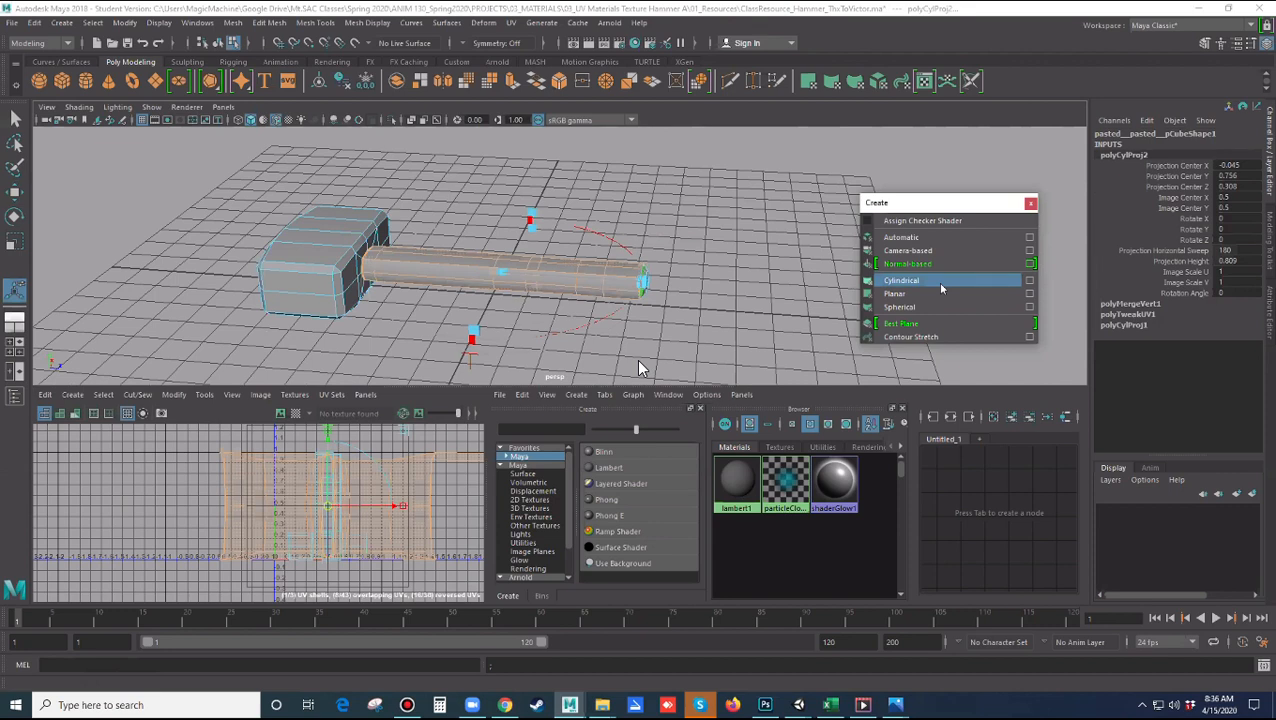
left_click(1228, 219)
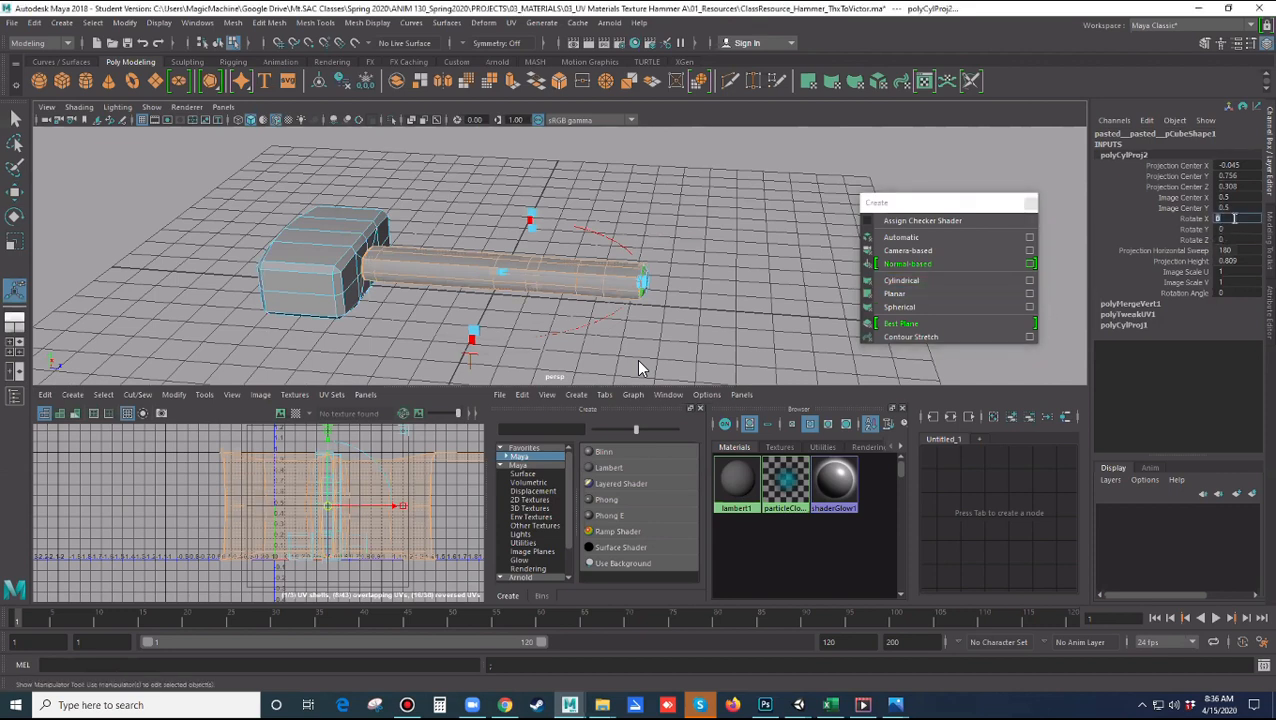
key("Return")
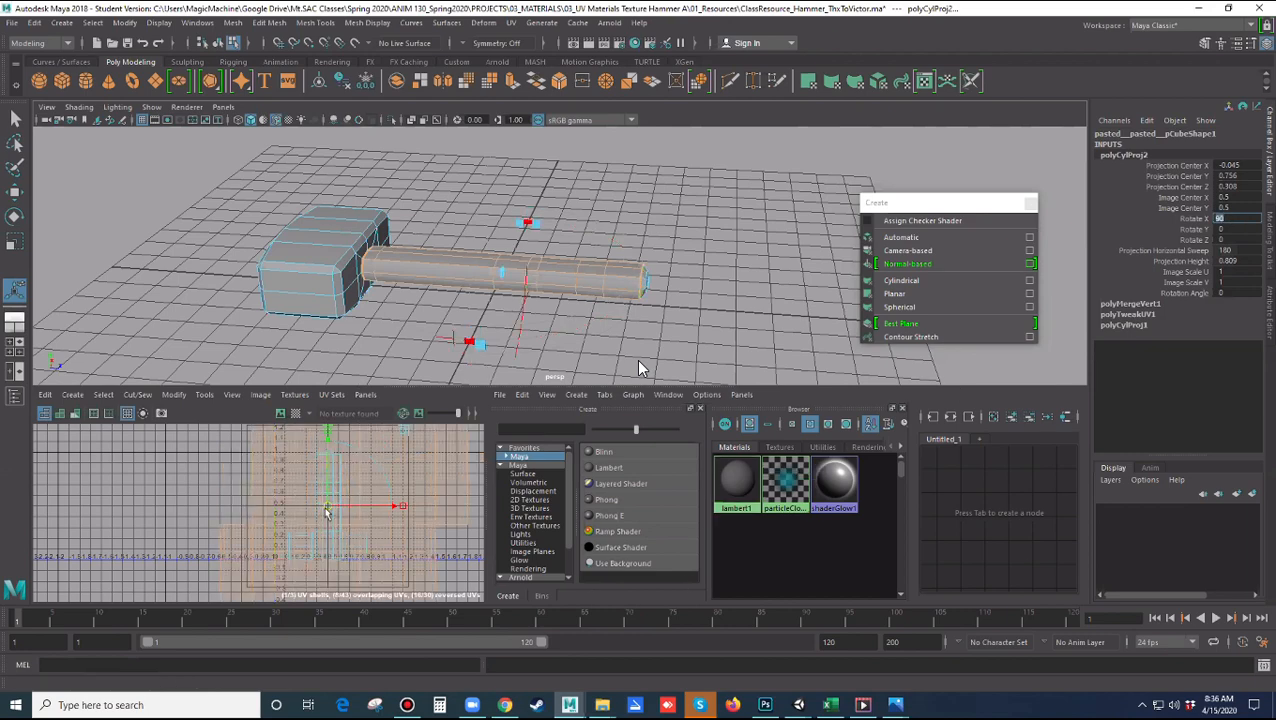
scroll(330, 515, "up", 5)
scroll(330, 528, "down", 3)
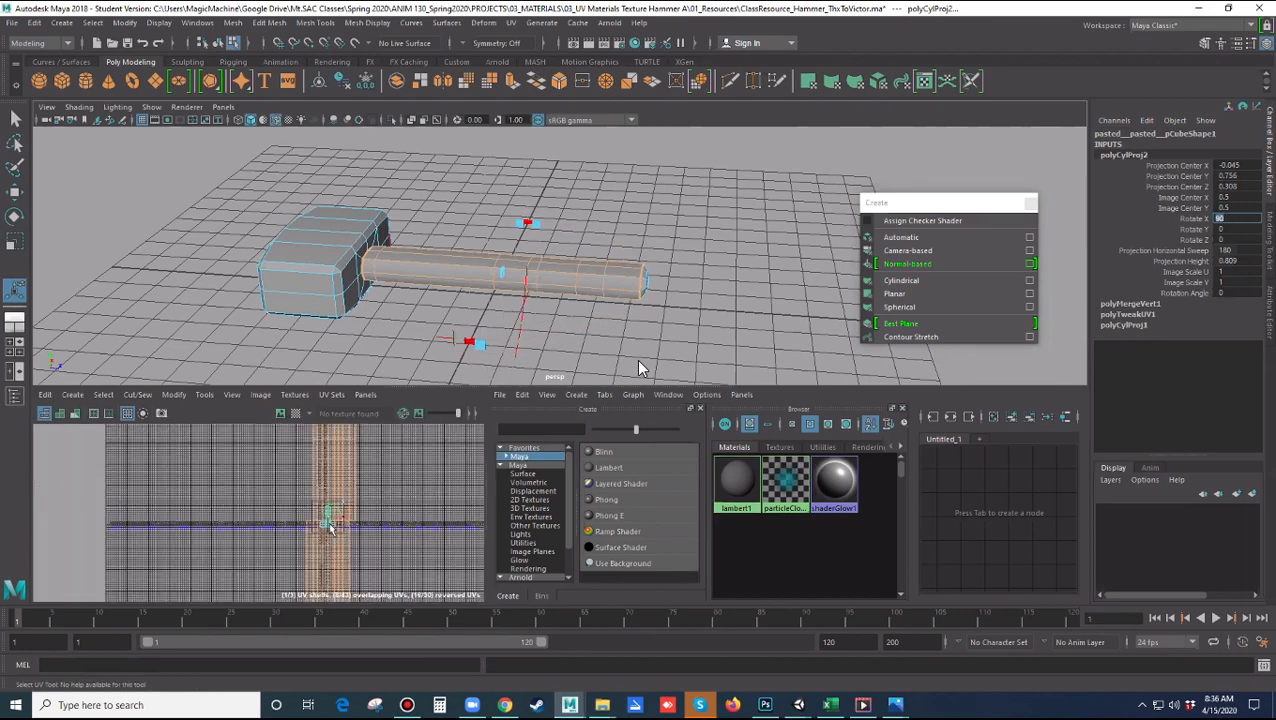
scroll(360, 527, "up", 3)
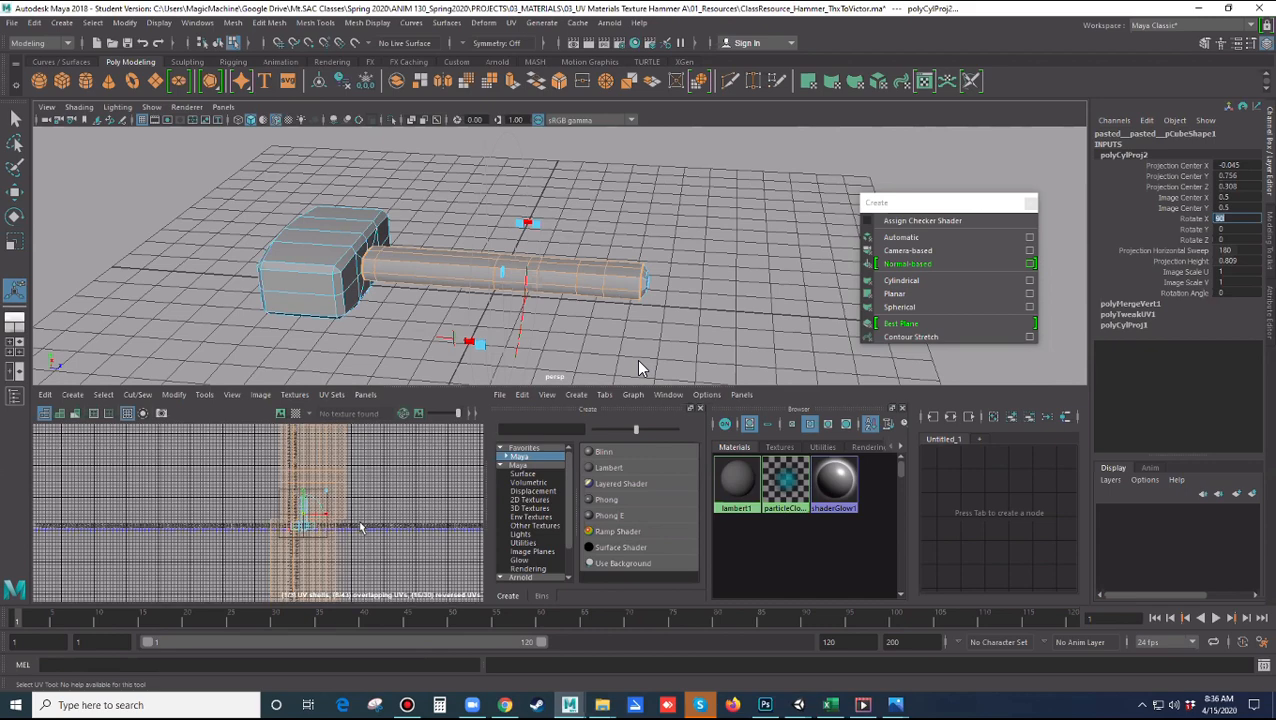
left_click_drag(250, 519, 331, 492)
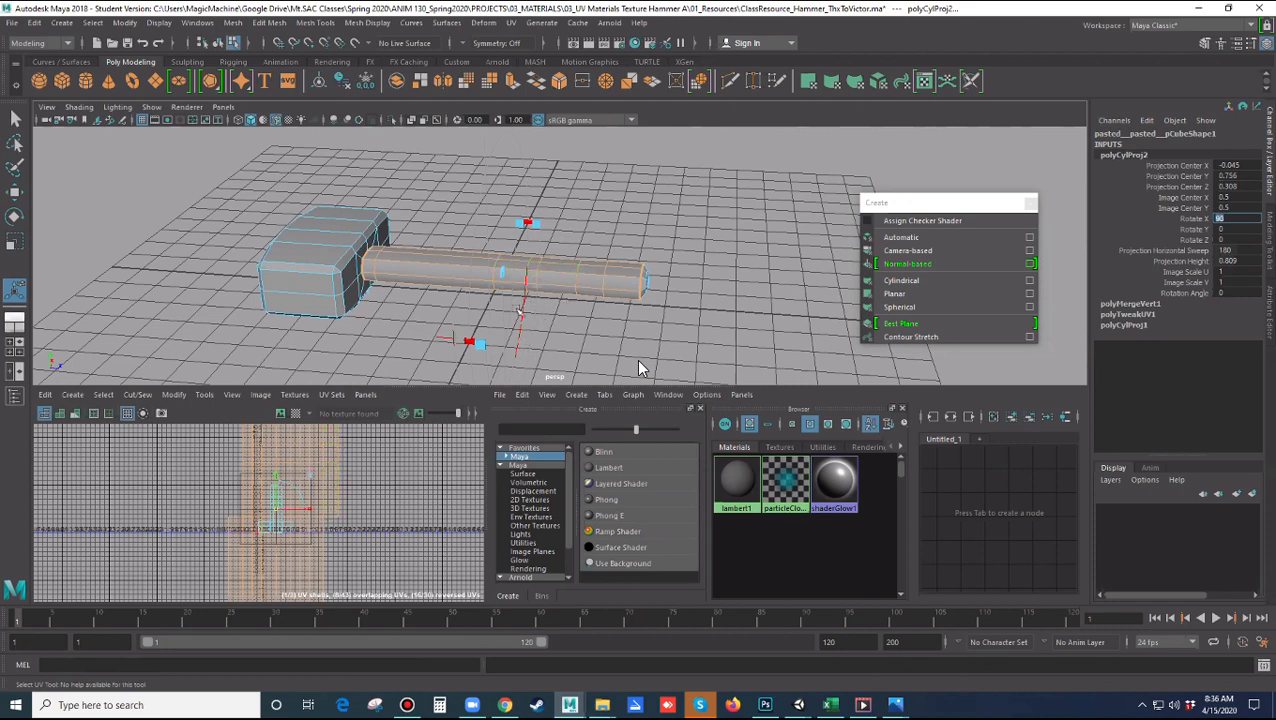
Stretch the cylindrical projection's height to about 7.686 and extend its horizontal sweep to 360 around the handle
left_click_drag(548, 305, 548, 278, "alt")
left_click_drag(525, 360, 462, 364)
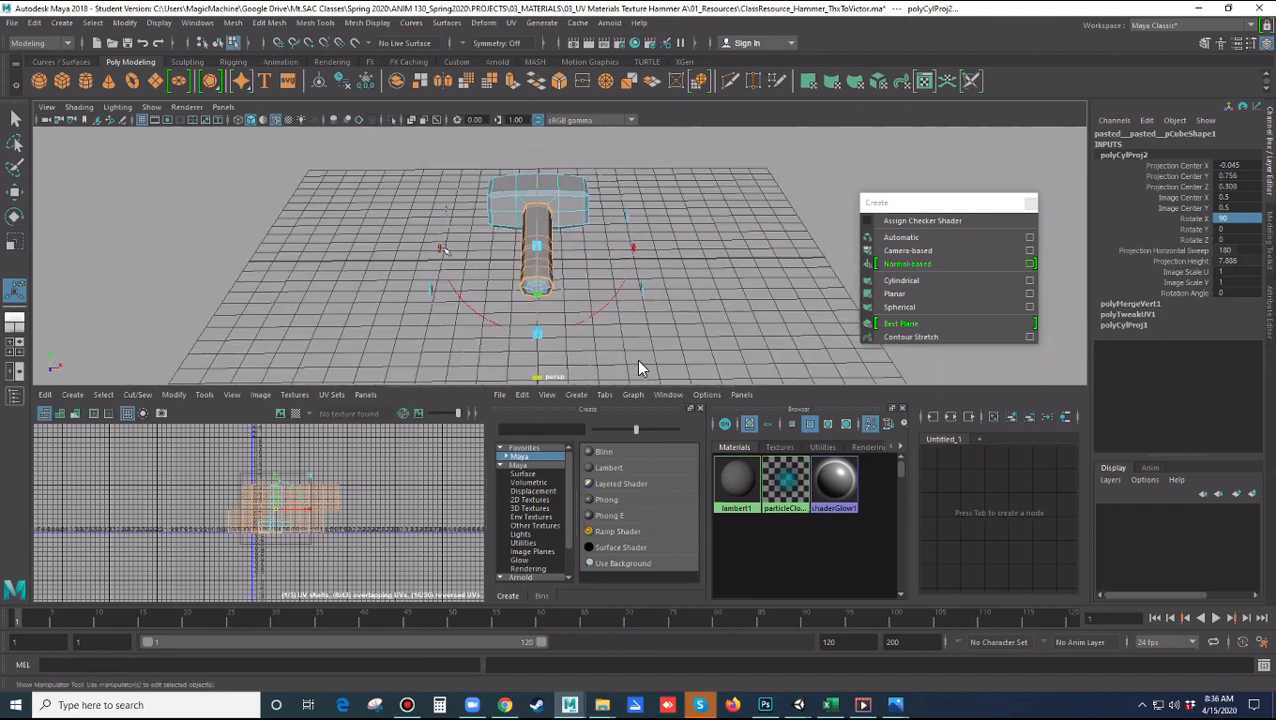
left_click_drag(443, 248, 588, 142)
left_click_drag(391, 275, 545, 258, "alt")
scroll(378, 478, "up", 4)
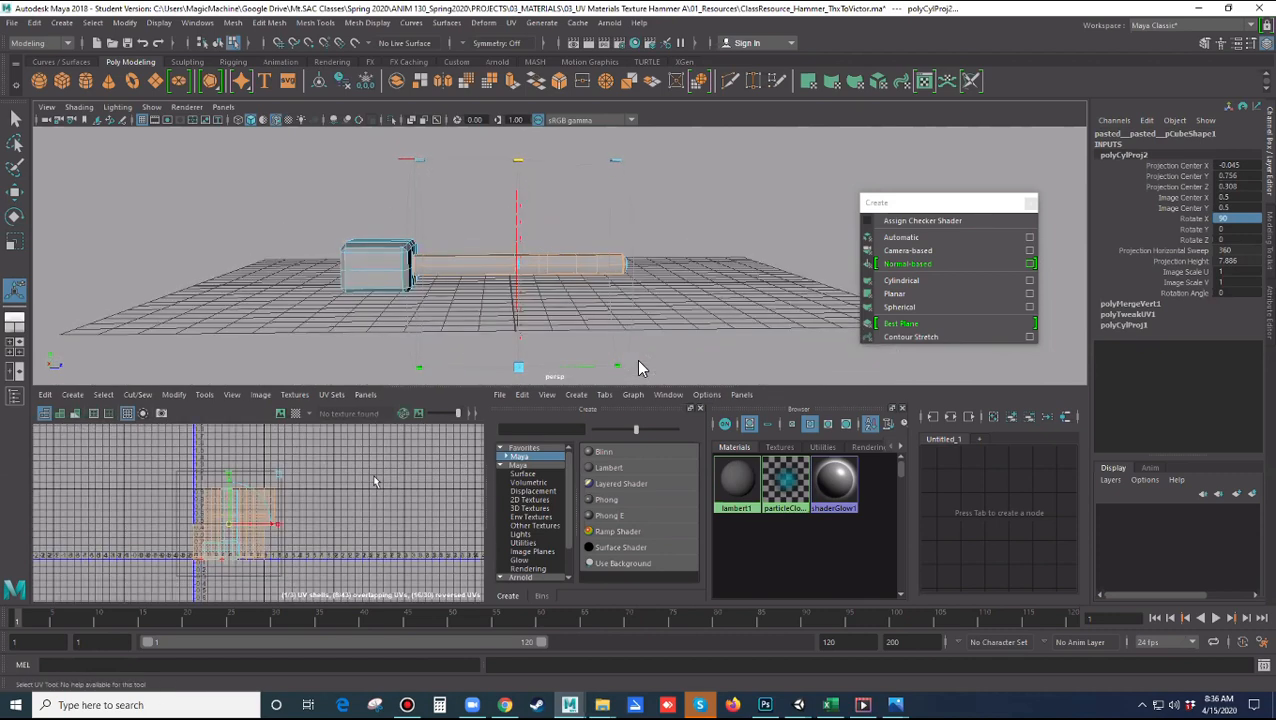
left_click_drag(704, 298, 625, 325, "alt")
middle_click_drag(633, 318, 648, 271, "alt")
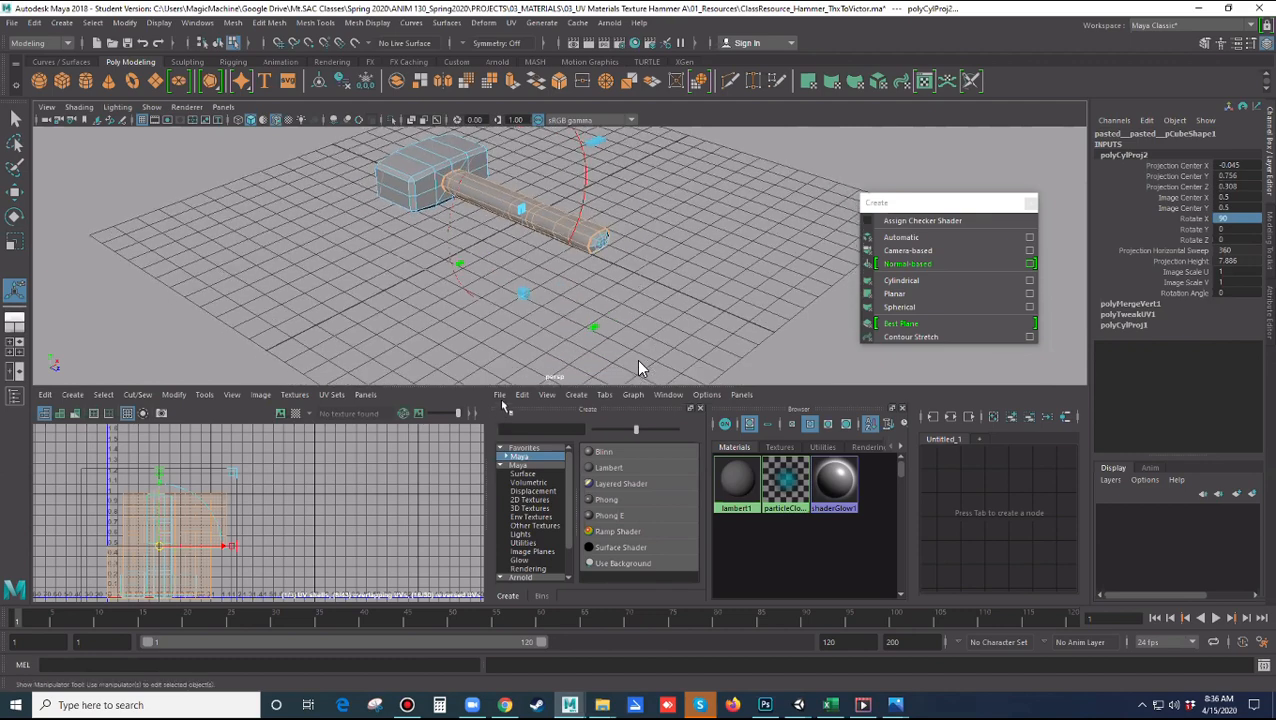
Select the handle's whole UV shell, move it horizontally clear of the other UVs, and clear the selection
middle_click_drag(323, 520, 398, 485, "alt")
left_click(377, 504)
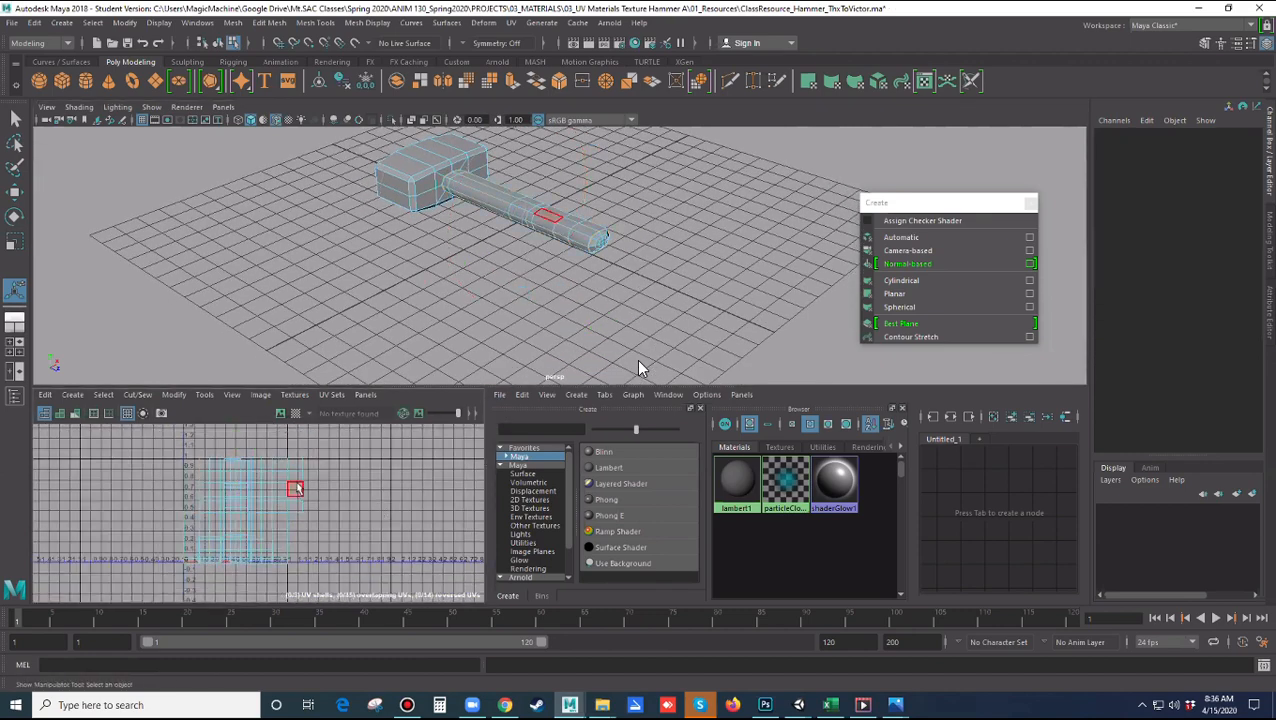
double_click(297, 474)
key("w")
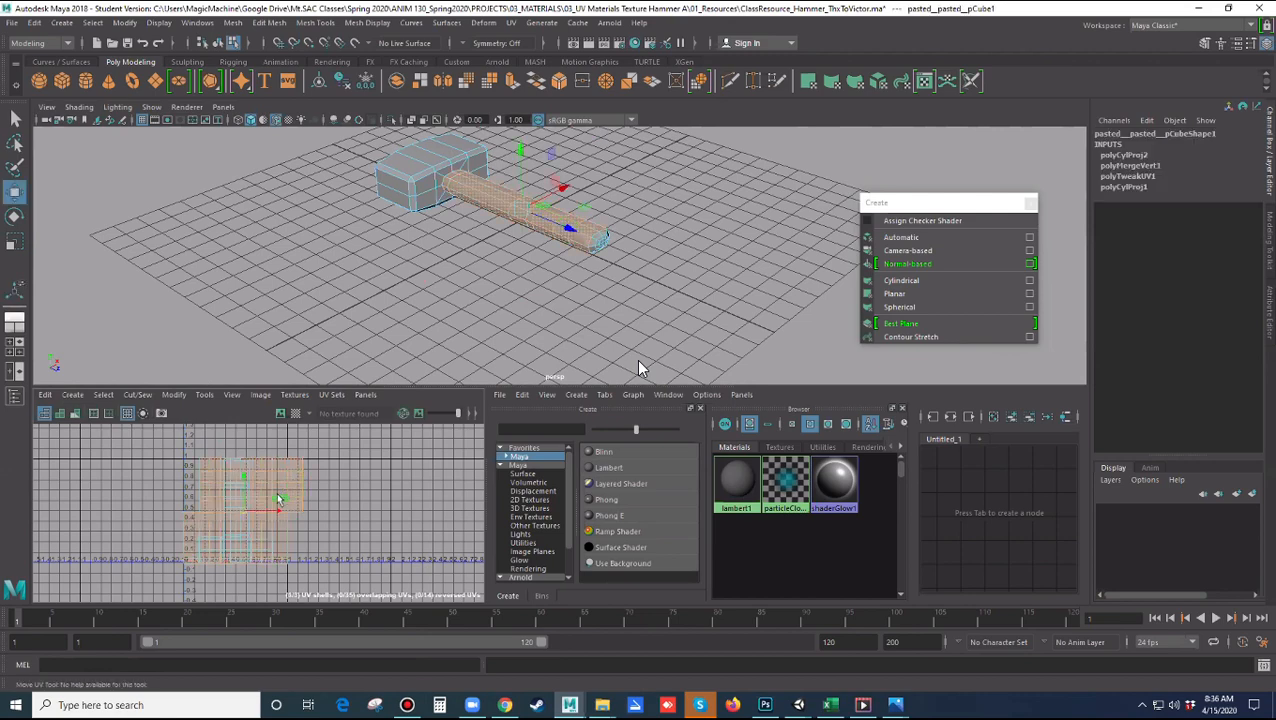
left_click_drag(245, 507, 403, 511)
key("f")
left_click(396, 523)
middle_click_drag(388, 507, 397, 522, "alt")
Select the strip of faces protruding from the upper part of the handle's UV shell and locate it on the model
left_click(369, 506)
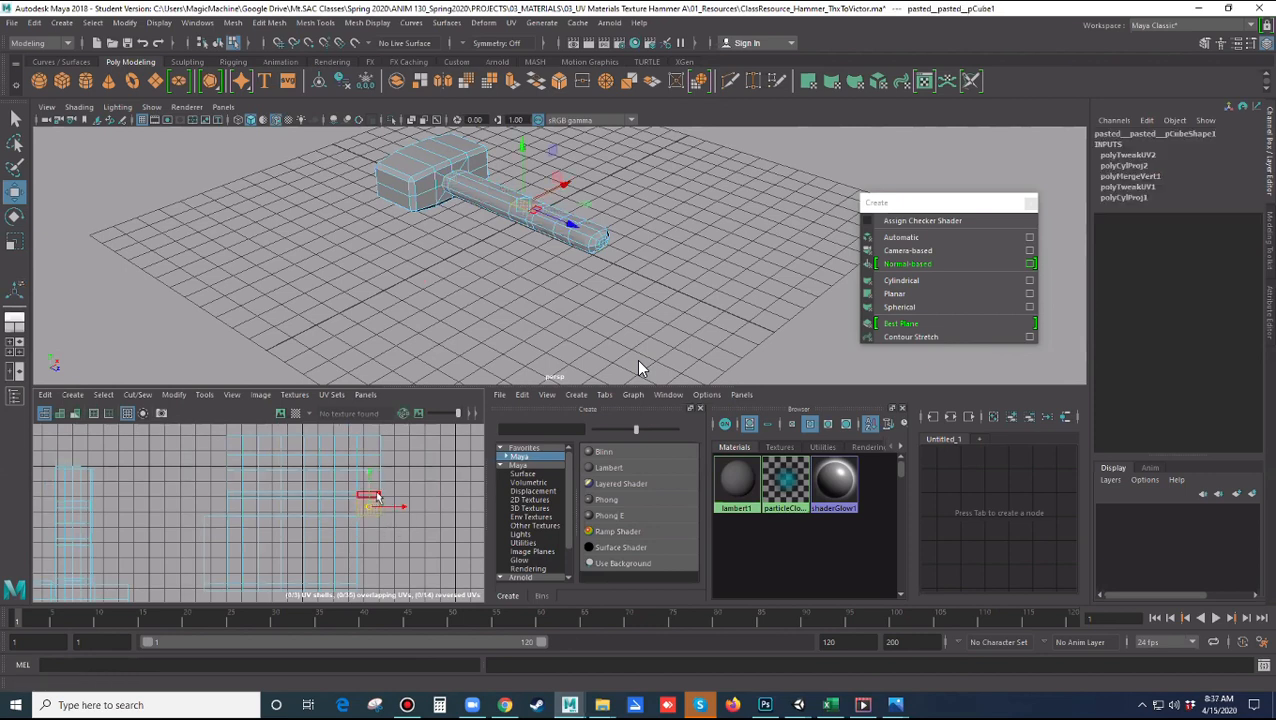
key("q")
left_click(369, 463)
left_click(373, 465, "shift")
left_click(370, 446, "shift")
key("f")
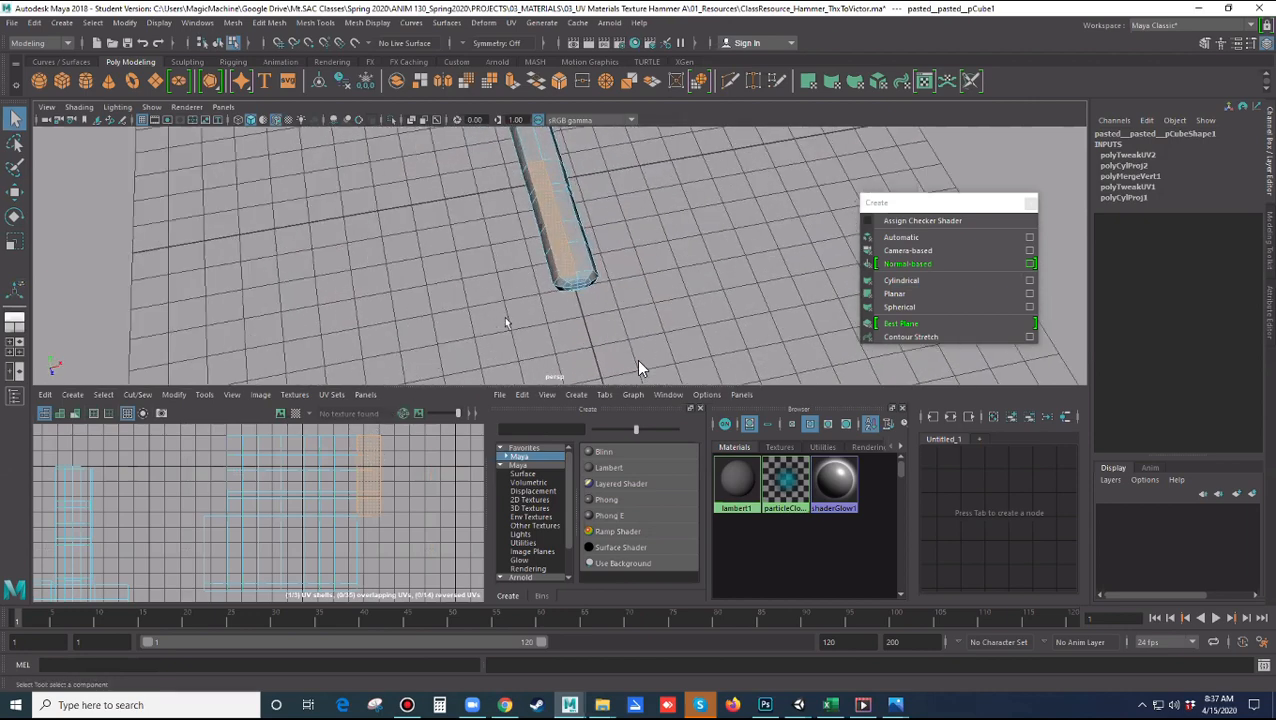
middle_click_drag(393, 502, 397, 473, "alt")
scroll(500, 300, "down", 5)
Select the strip of faces protruding from the lower part of the handle's UV shell and locate it on the model
left_click(528, 256)
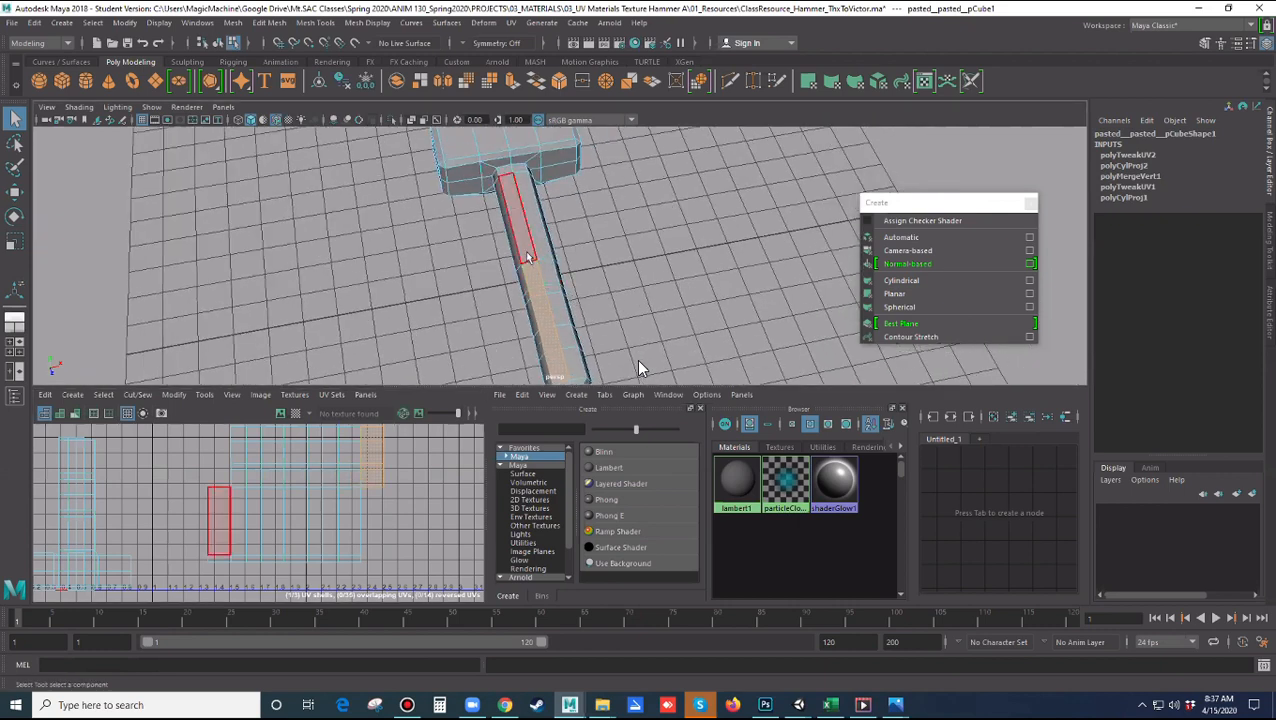
left_click(413, 491)
left_click(217, 535)
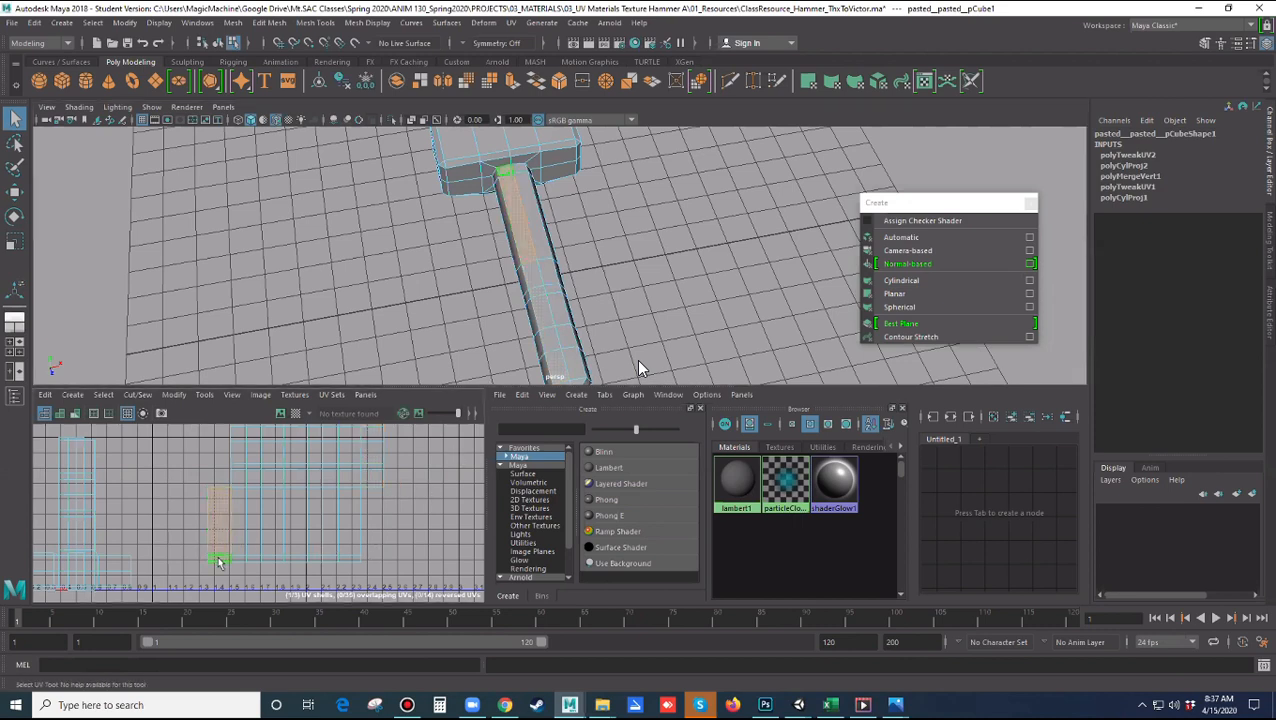
left_click_drag(241, 527, 221, 509)
scroll(367, 511, "down", 3)
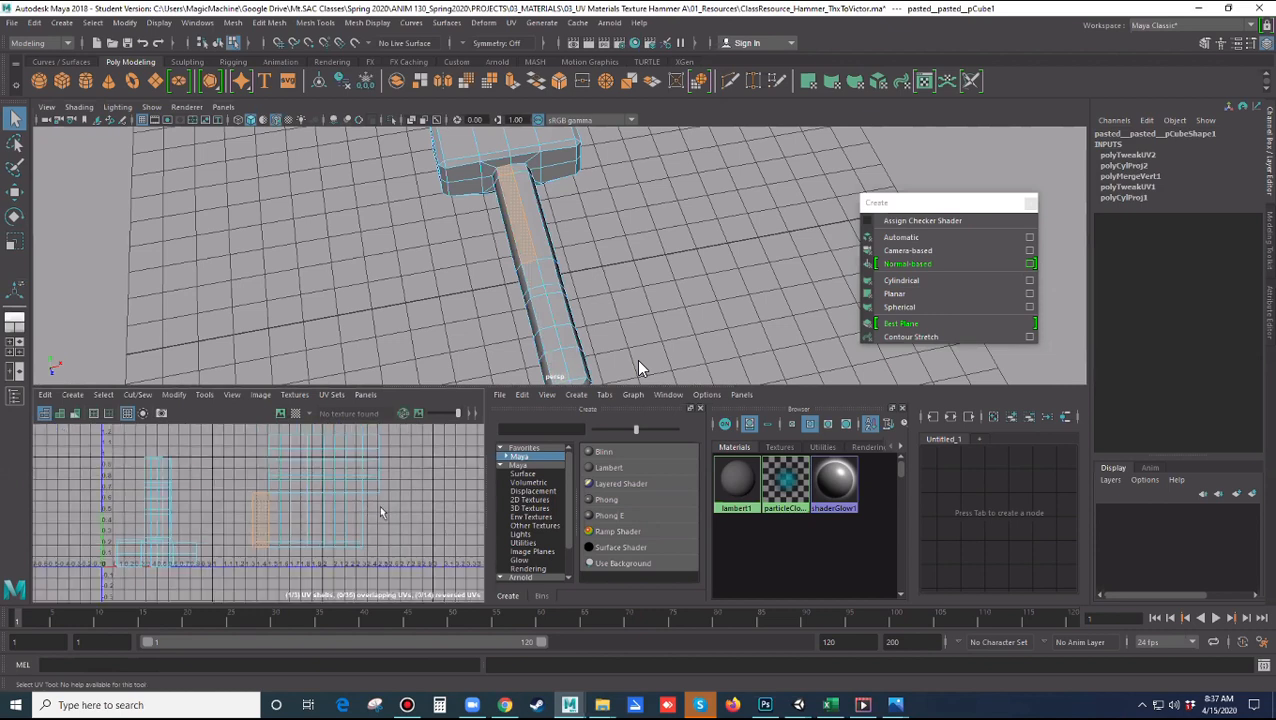
Open the Cut/Sew commands in a floating window and cut the selected strip's edges from the handle's UV shell
left_click(140, 395)
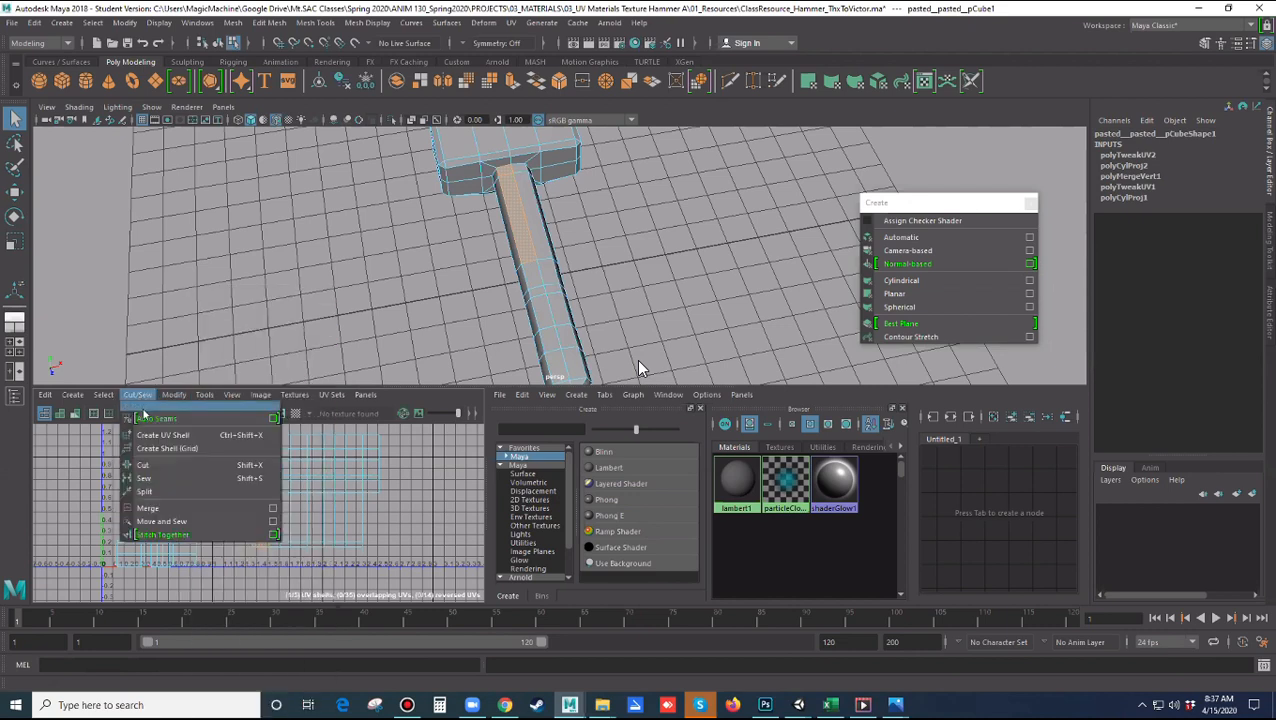
left_click(150, 413)
left_click_drag(162, 390, 188, 203)
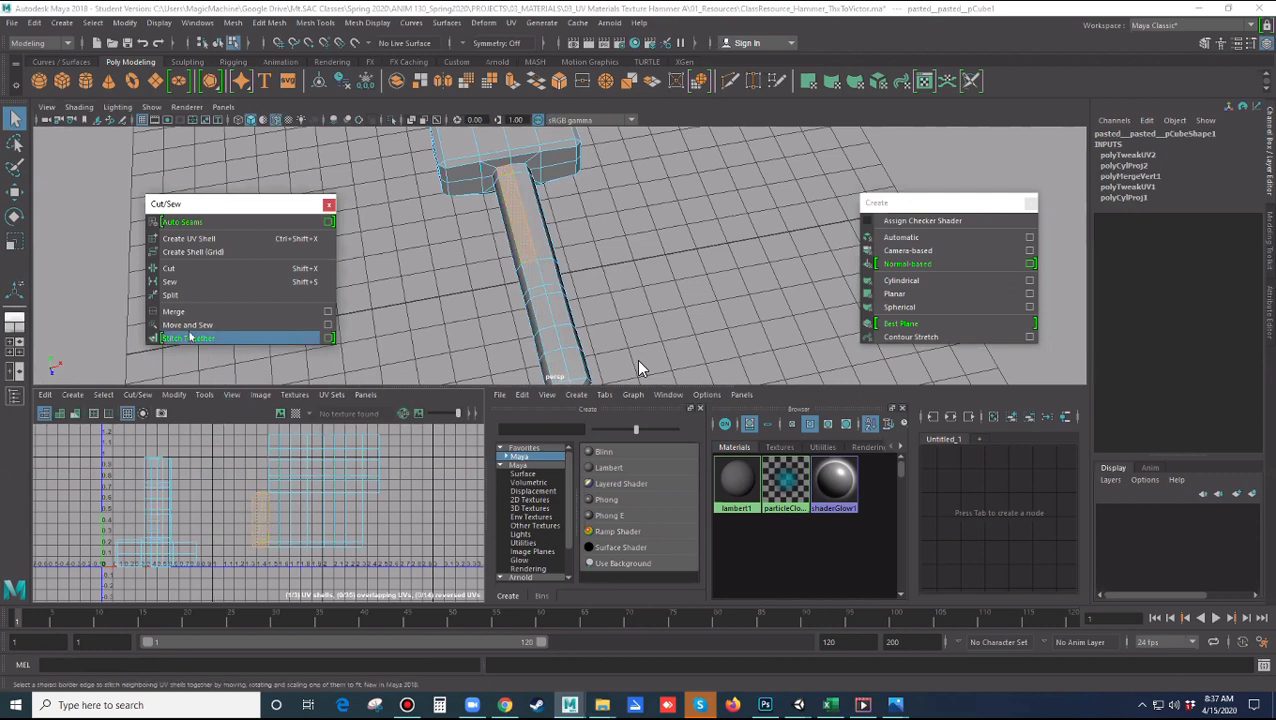
left_click(185, 270)
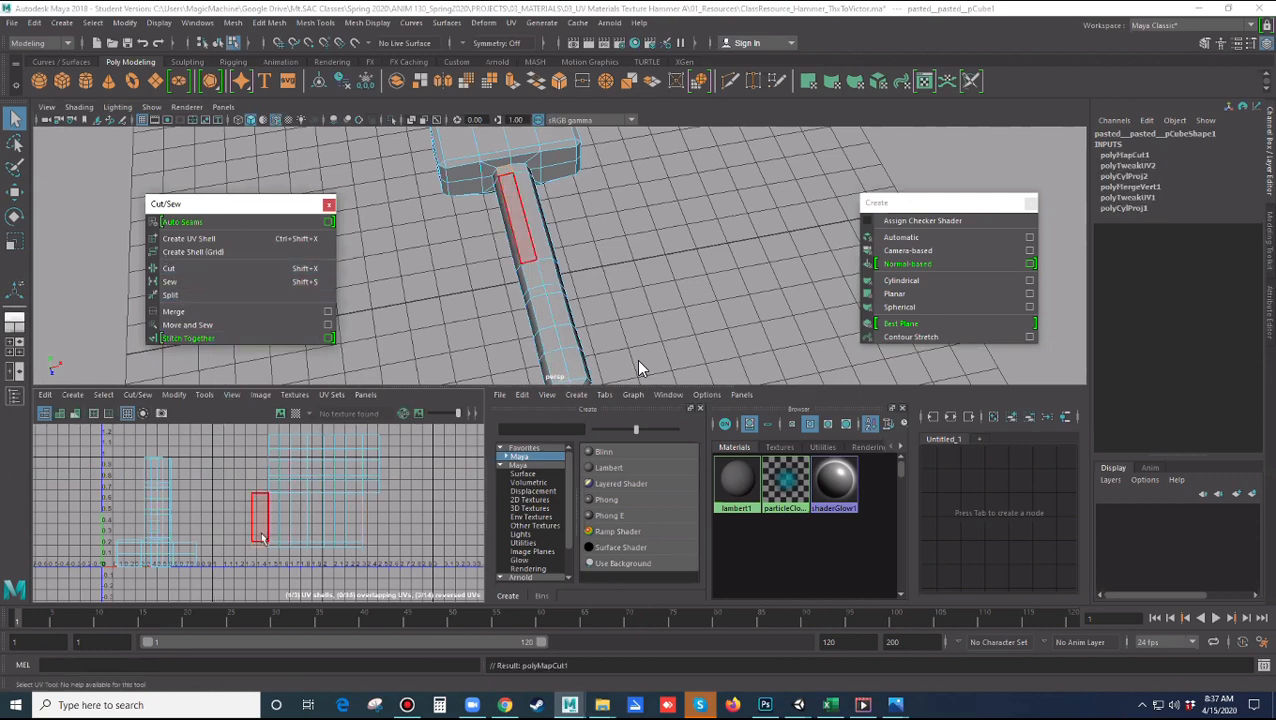
Select the cut-off strip as a separate shell and move it to the opposite side of the handle's UV shell
left_click(258, 530)
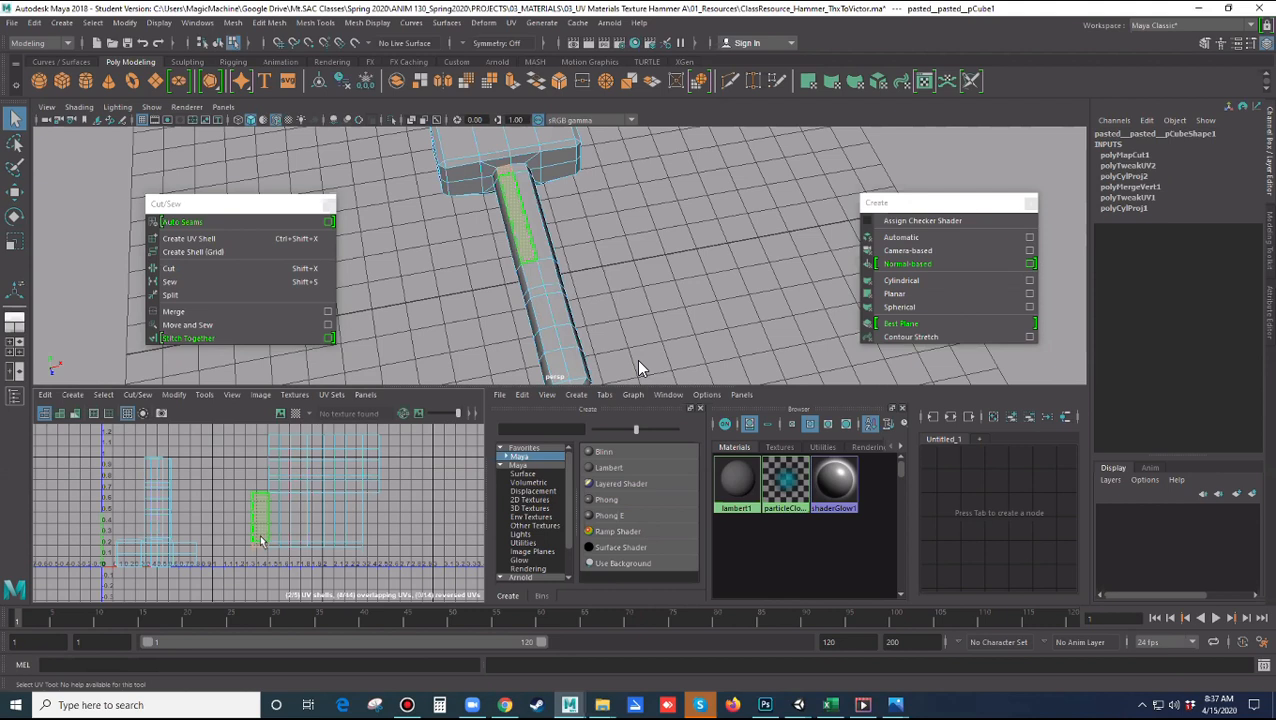
key("w")
left_click_drag(258, 530, 403, 520)
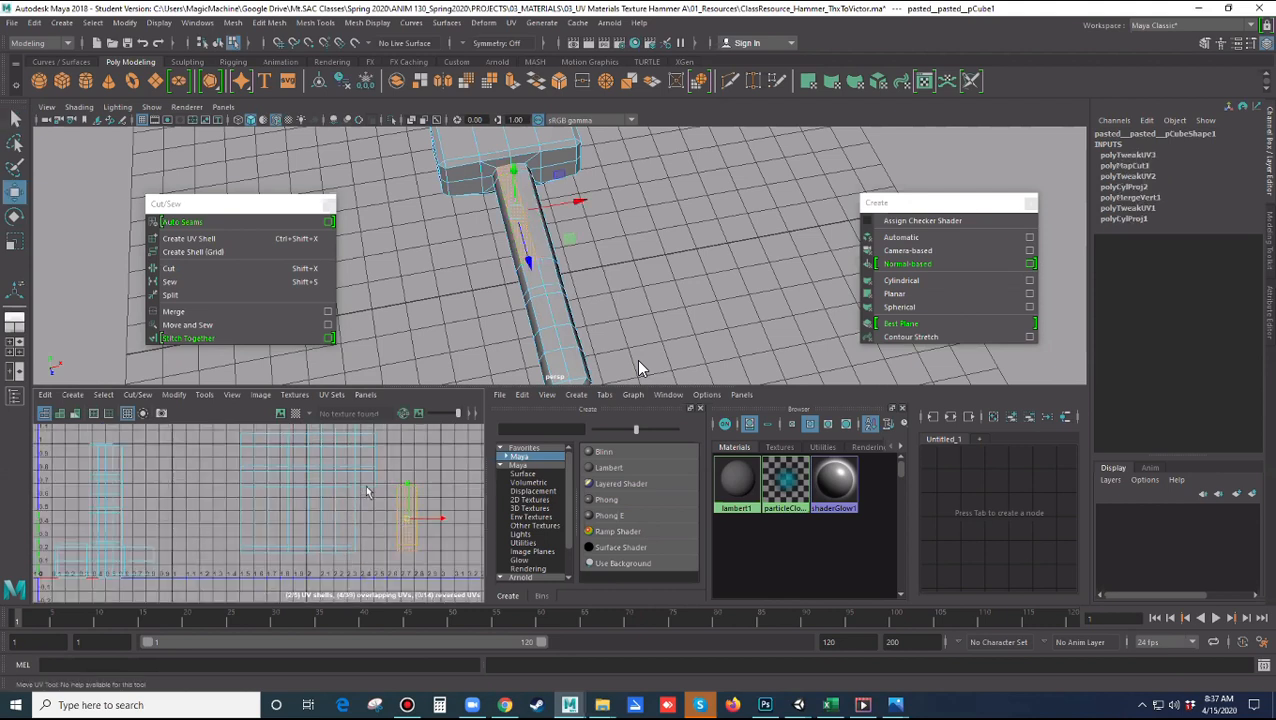
Select the shared edge between the handle's UV shell and the relocated strip, and join them with Move and Sew
right_click(365, 486)
right_click_drag(366, 483, 362, 450)
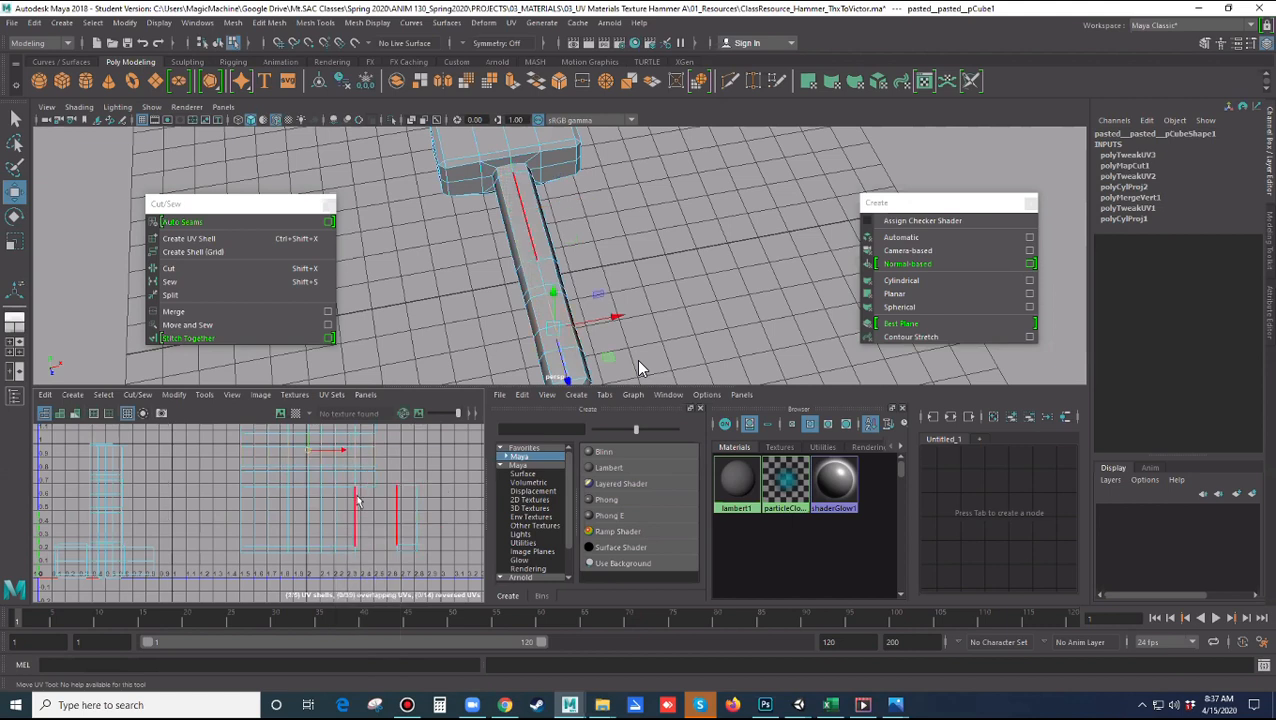
left_click(358, 501)
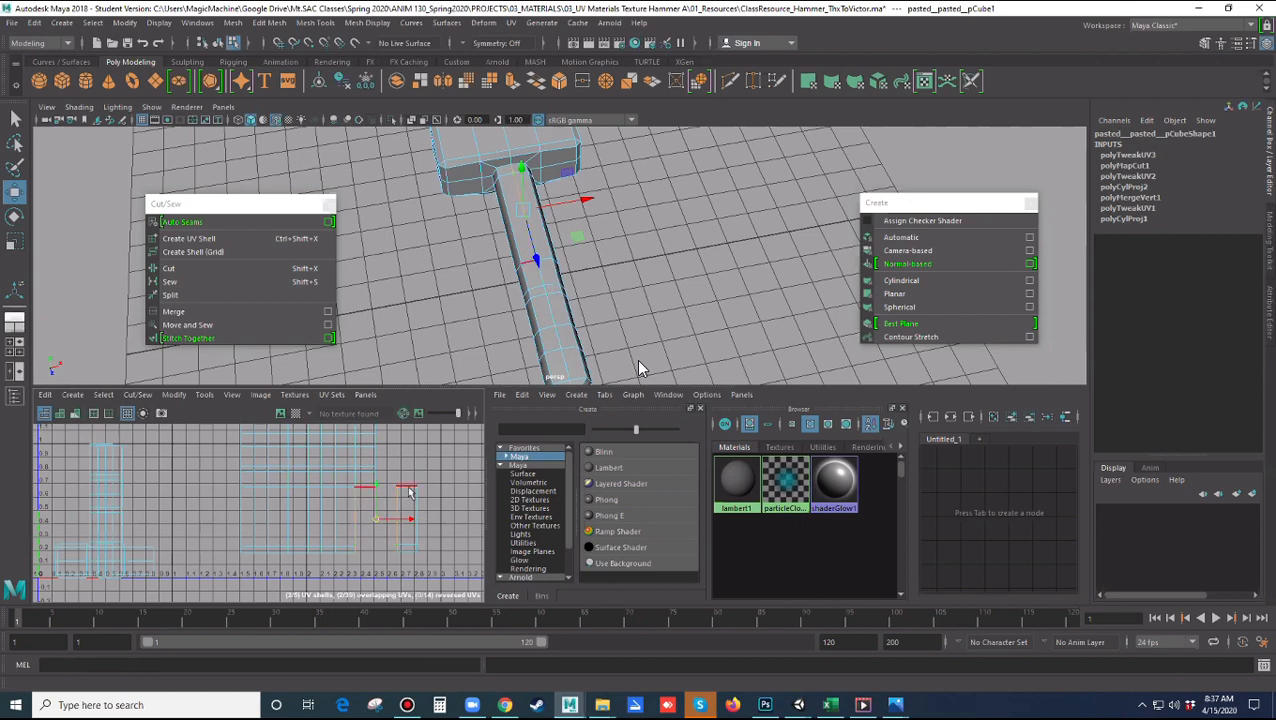
left_click(407, 533)
left_click(185, 325)
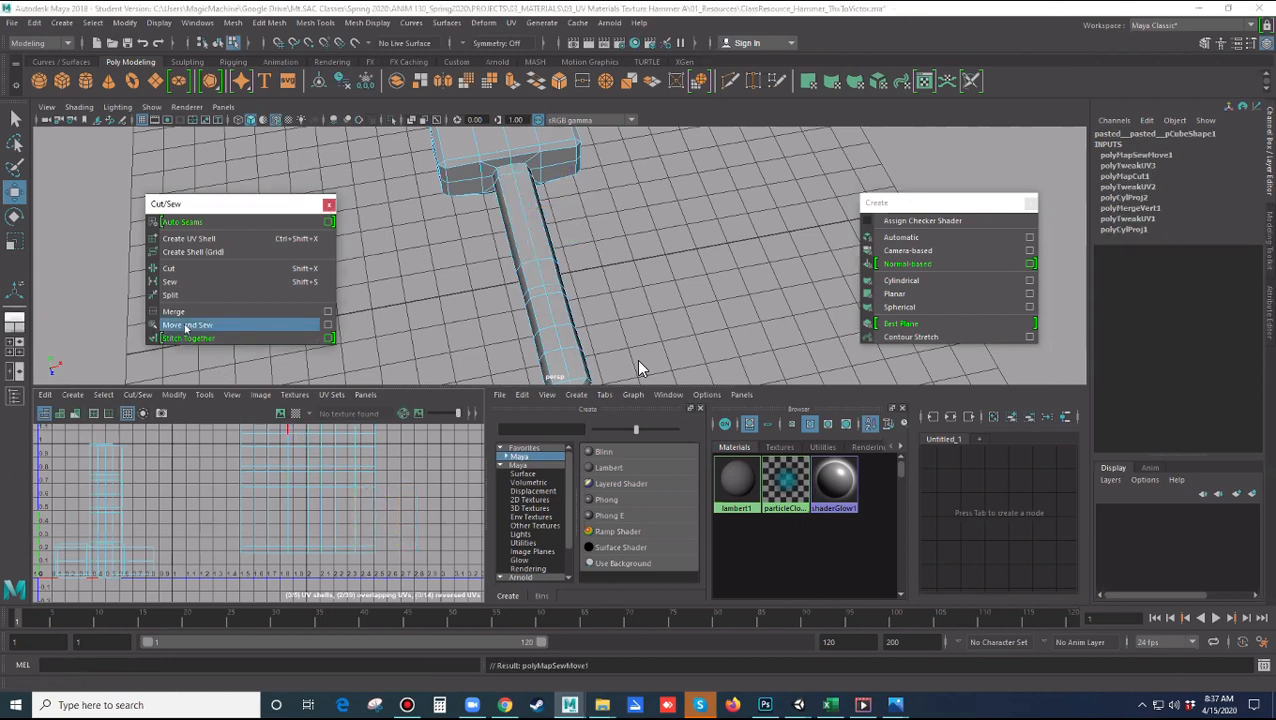
Select the handle's whole UV shell and examine its coverage on the model, checking the shaded and wireframe UV displays
scroll(387, 522, "down", 3)
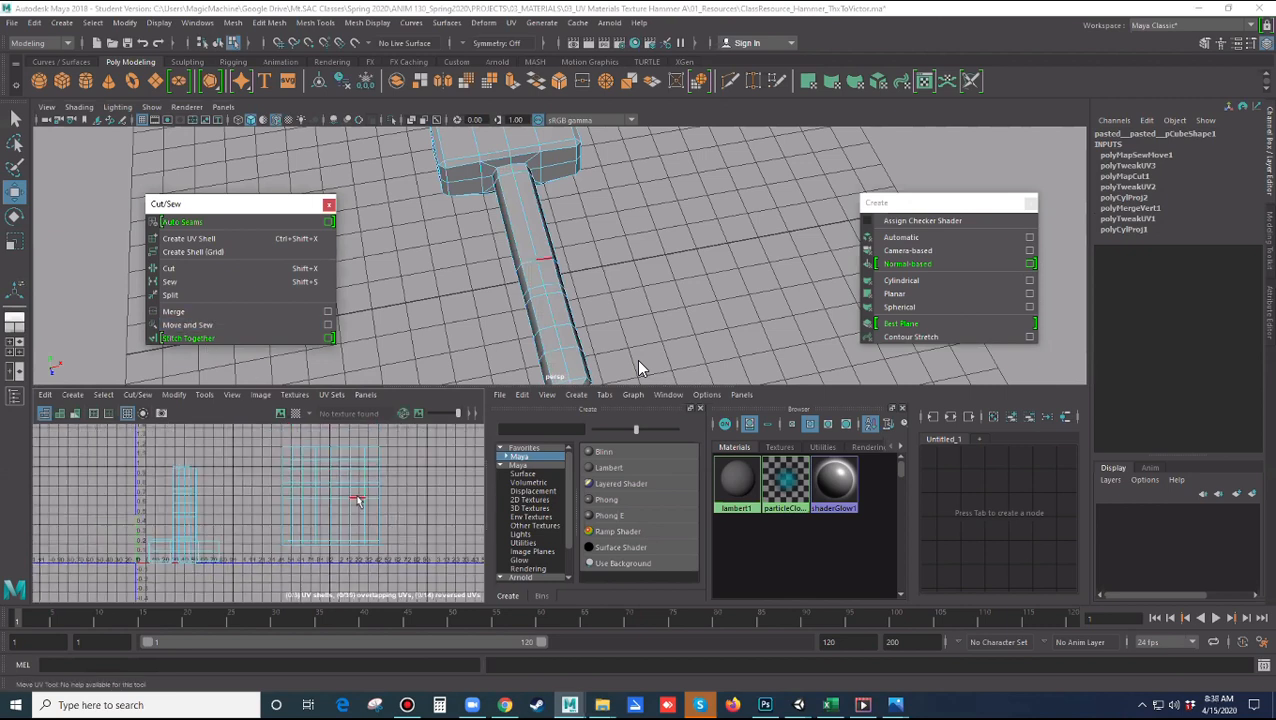
right_click_drag(358, 500, 362, 512)
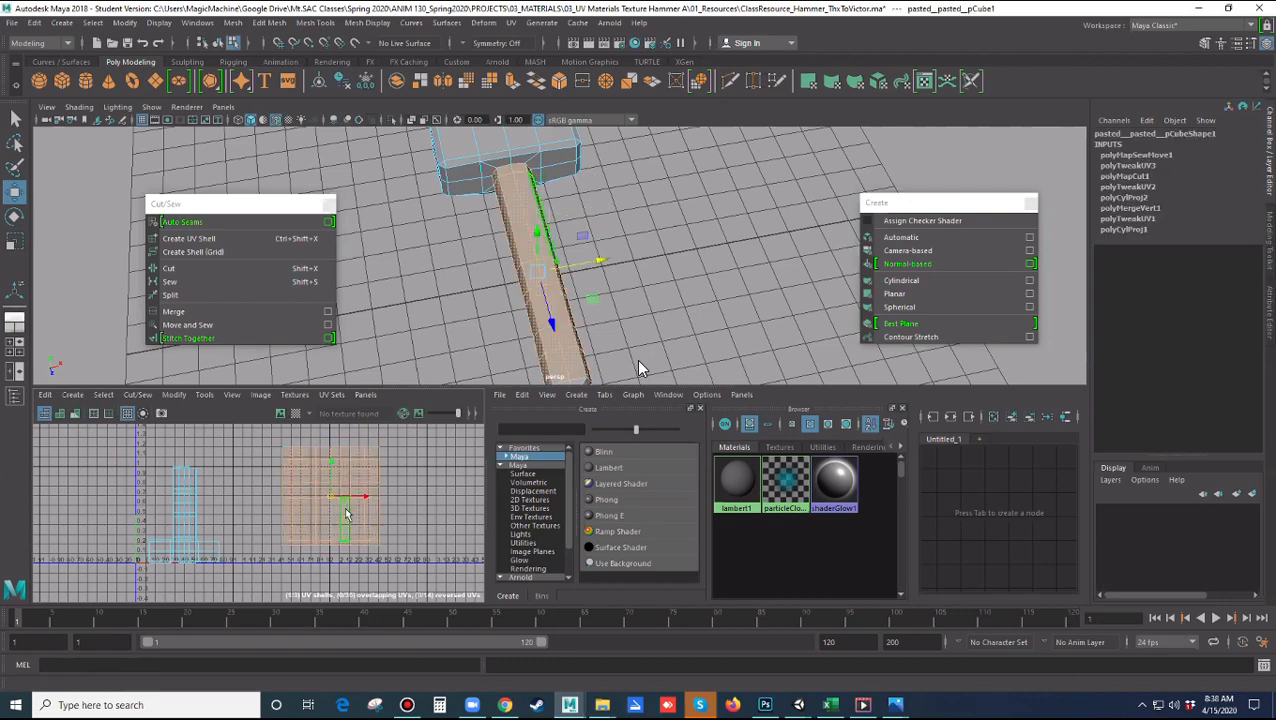
left_click_drag(545, 356, 592, 308, "alt")
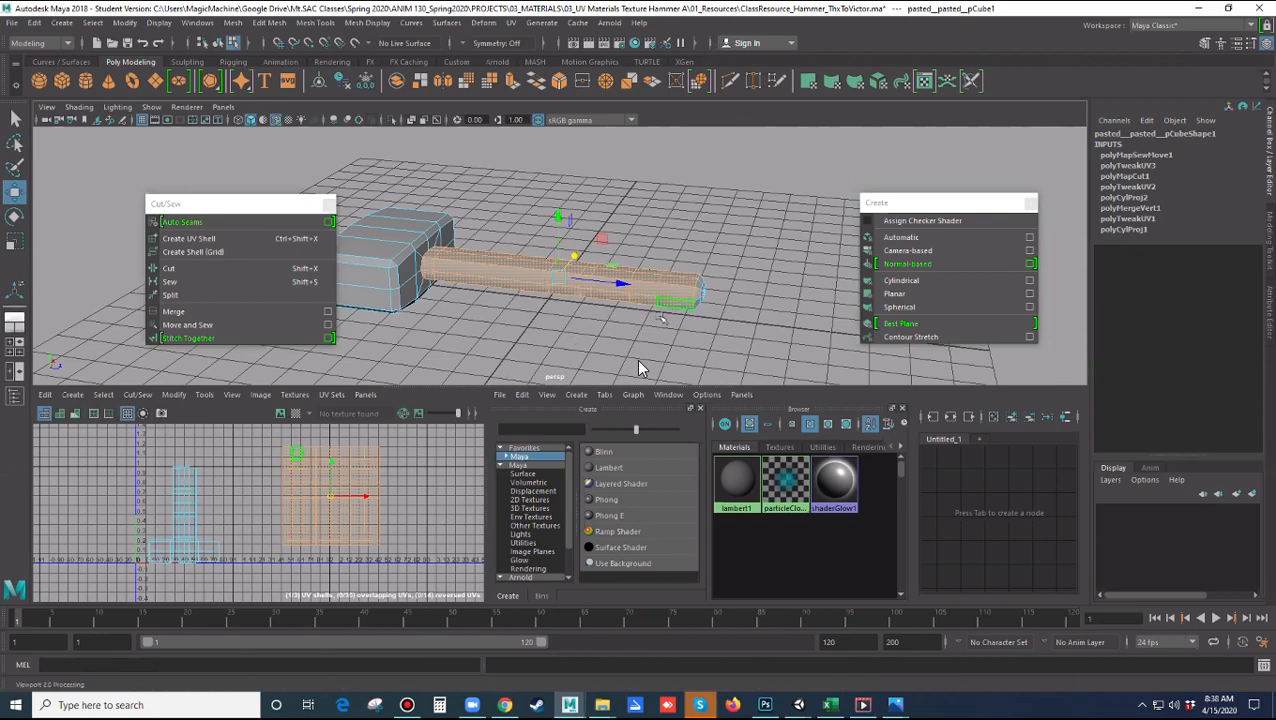
left_click_drag(655, 320, 612, 314, "alt")
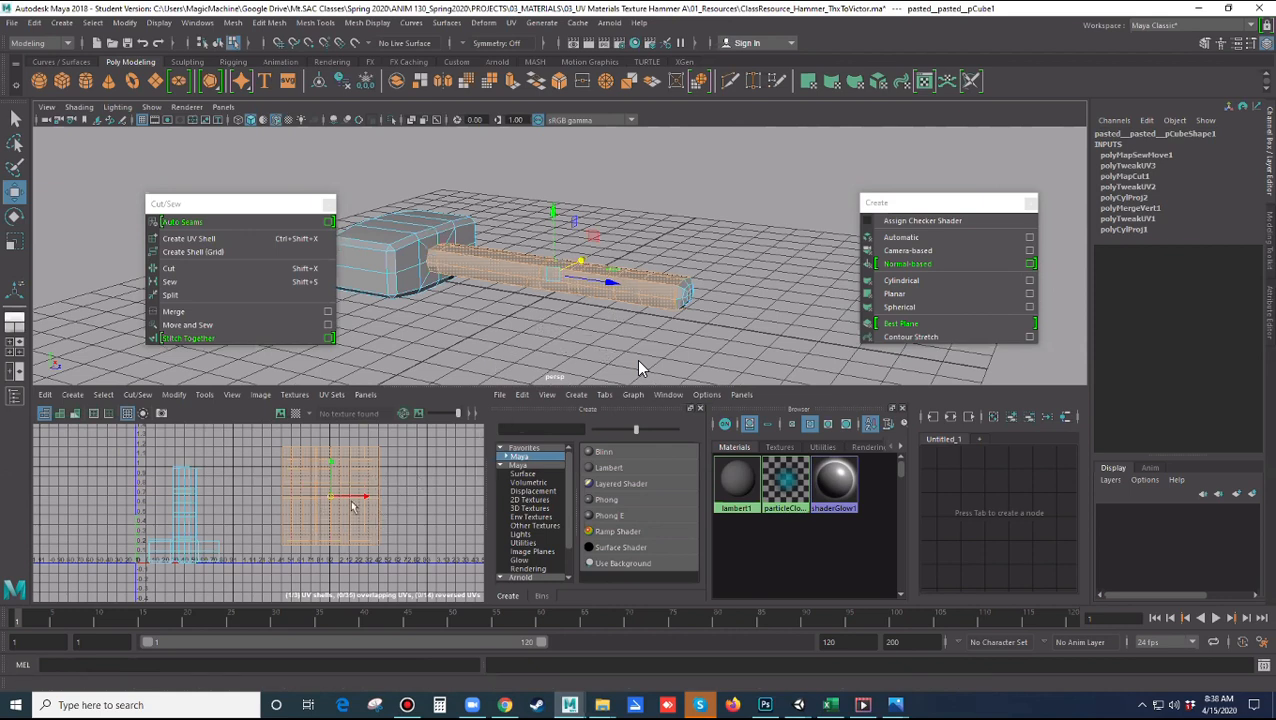
left_click(62, 415)
left_click(47, 415)
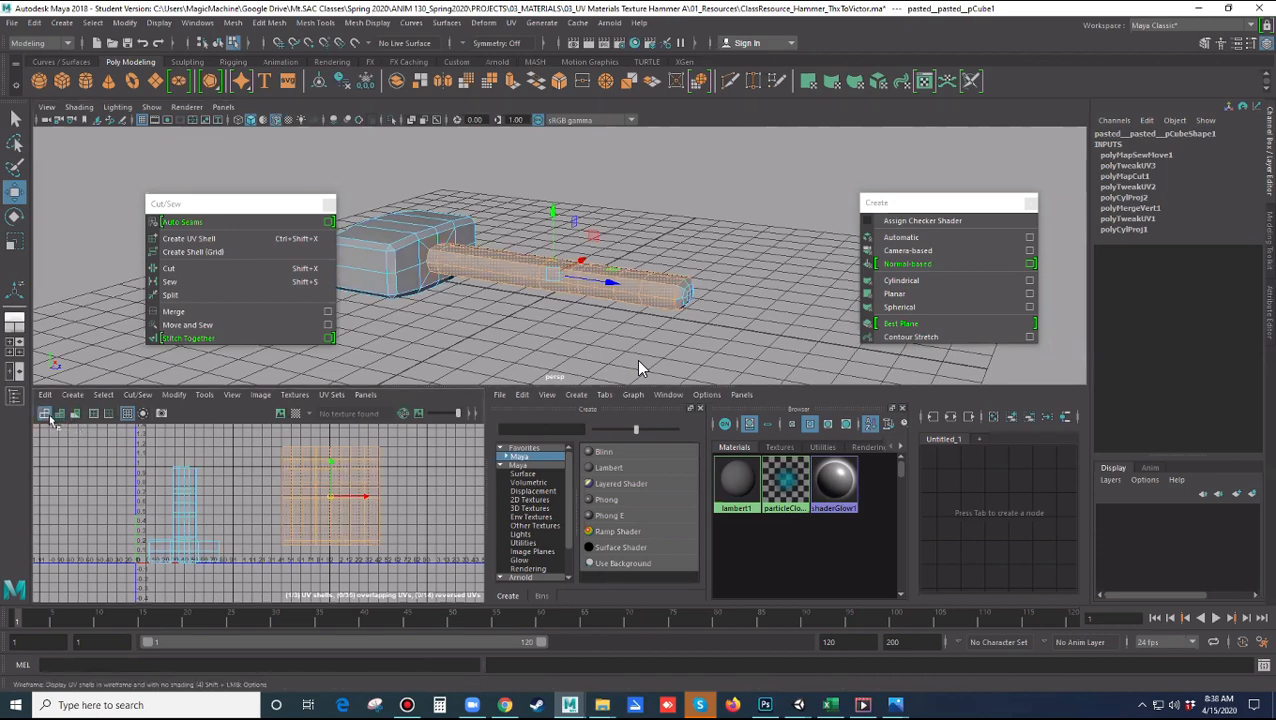
Clear the selection and select all the faces of the rounded cap at the free end of the handle
left_click(540, 338)
left_click_drag(542, 317, 658, 343, "alt")
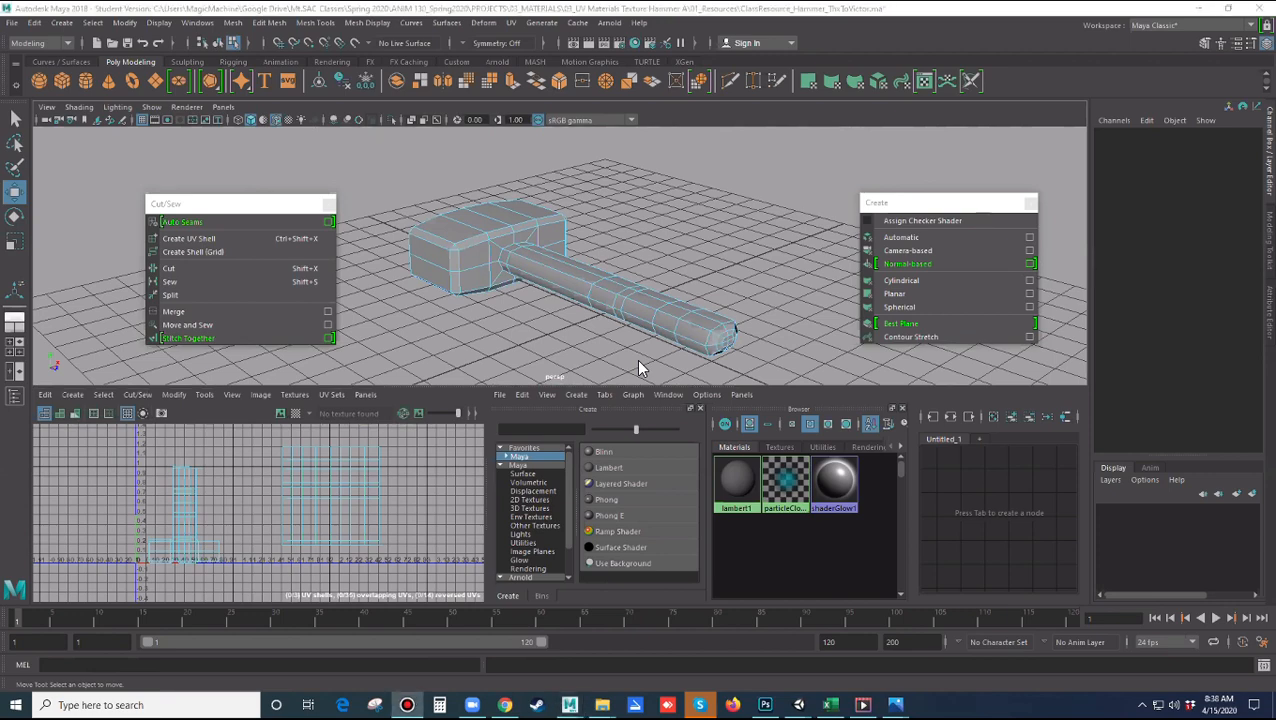
middle_click_drag(748, 263, 717, 219, "alt")
left_click_drag(717, 219, 693, 282, "alt")
scroll(733, 287, "up", 3)
key("q")
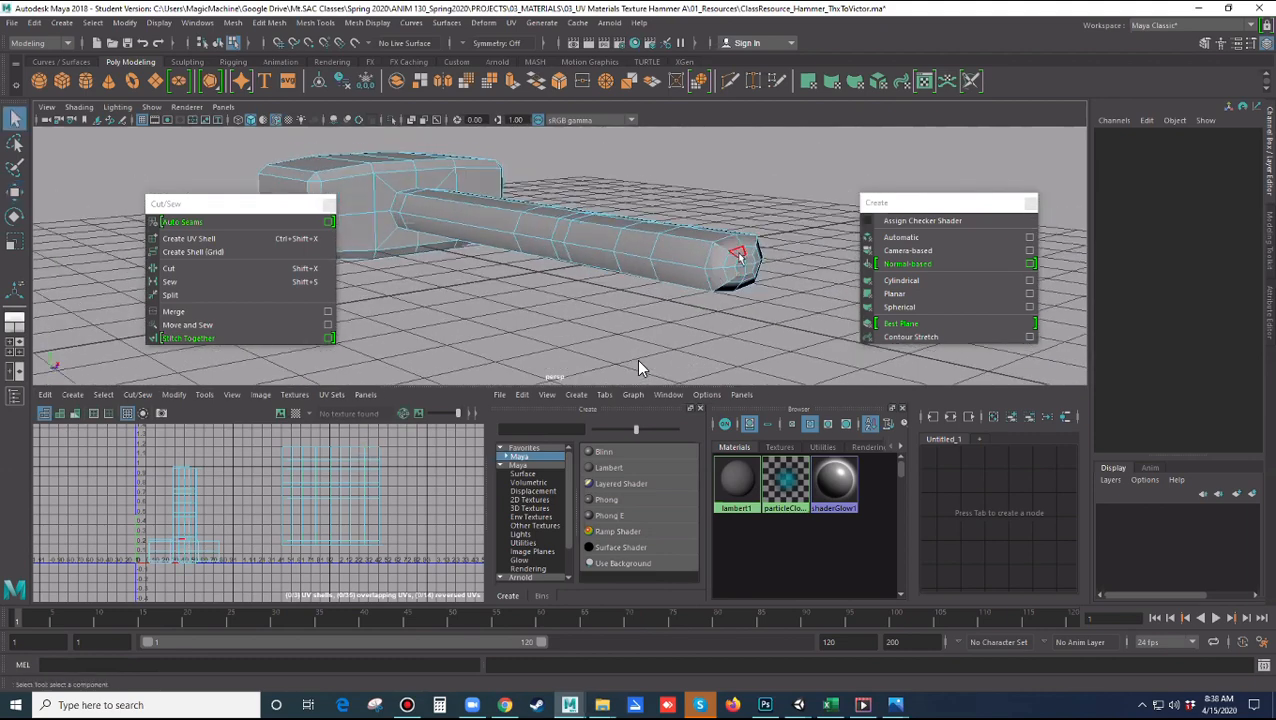
left_click(728, 266)
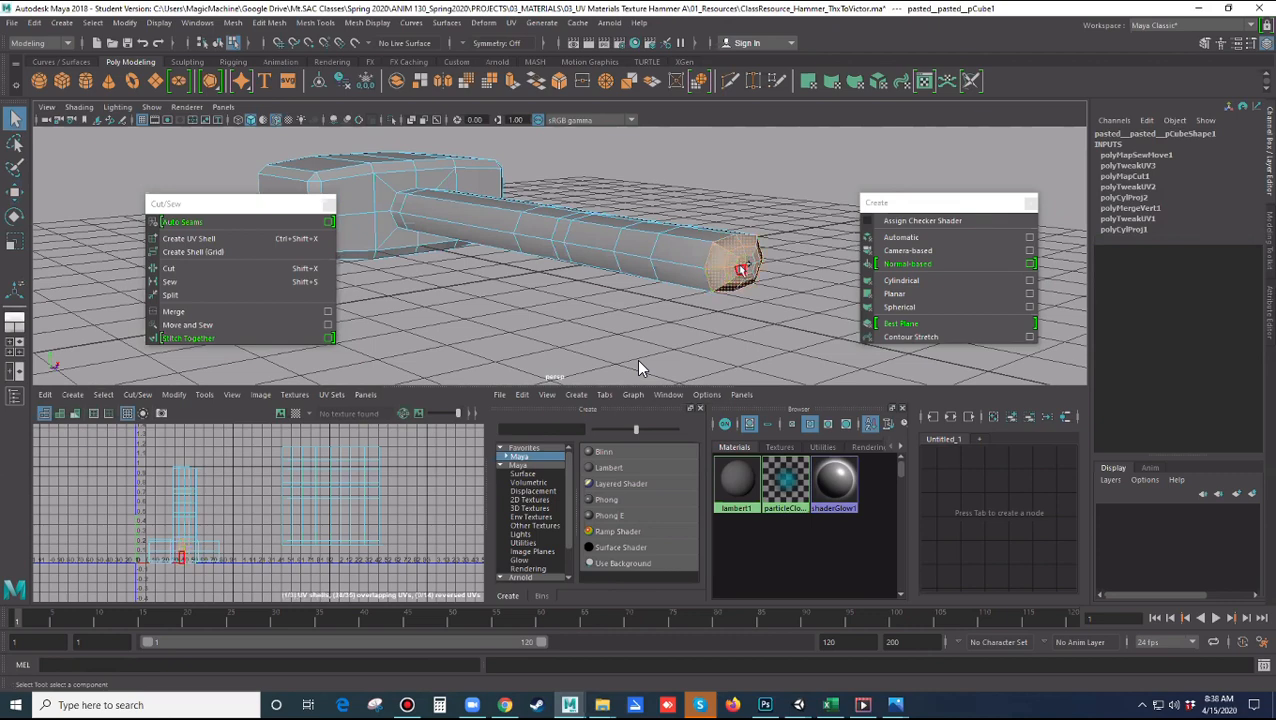
Try a planar UV projection with its current options on the handle's end-cap faces, and undo it
left_click_drag(800, 280, 743, 285, "alt")
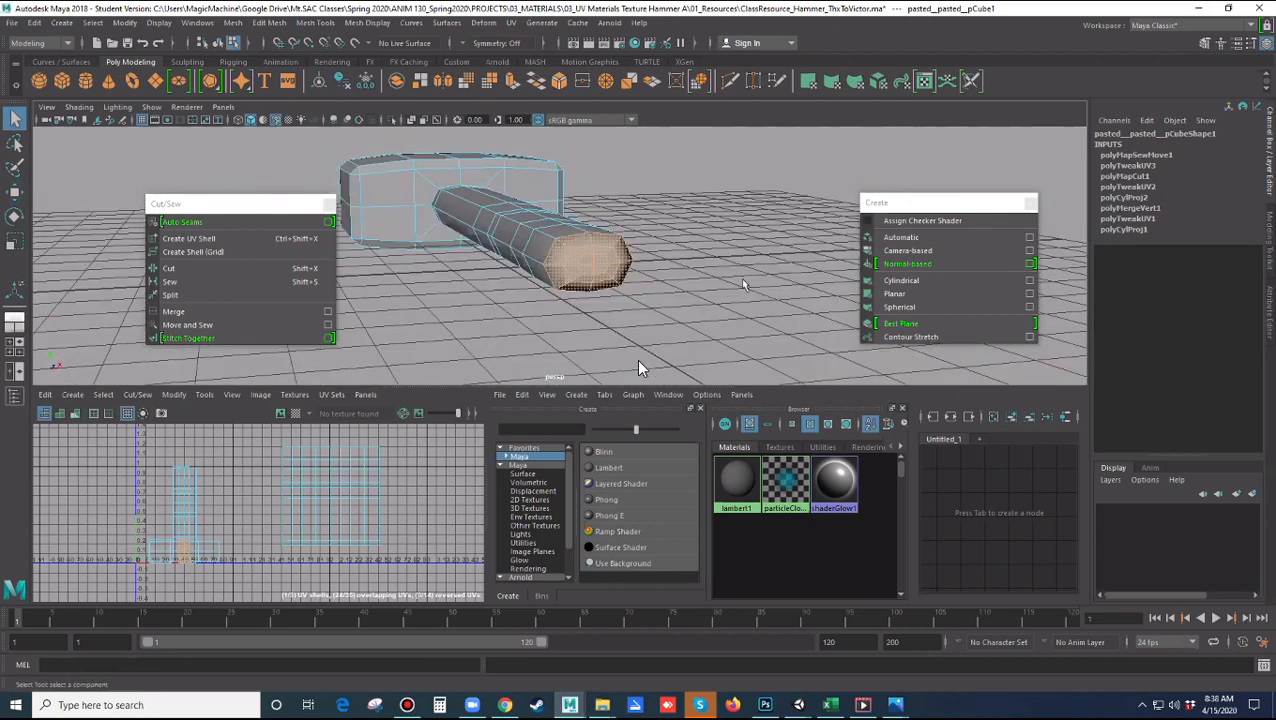
left_click(917, 288)
left_click_drag(610, 290, 755, 288, "alt")
middle_click_drag(755, 288, 643, 270, "alt")
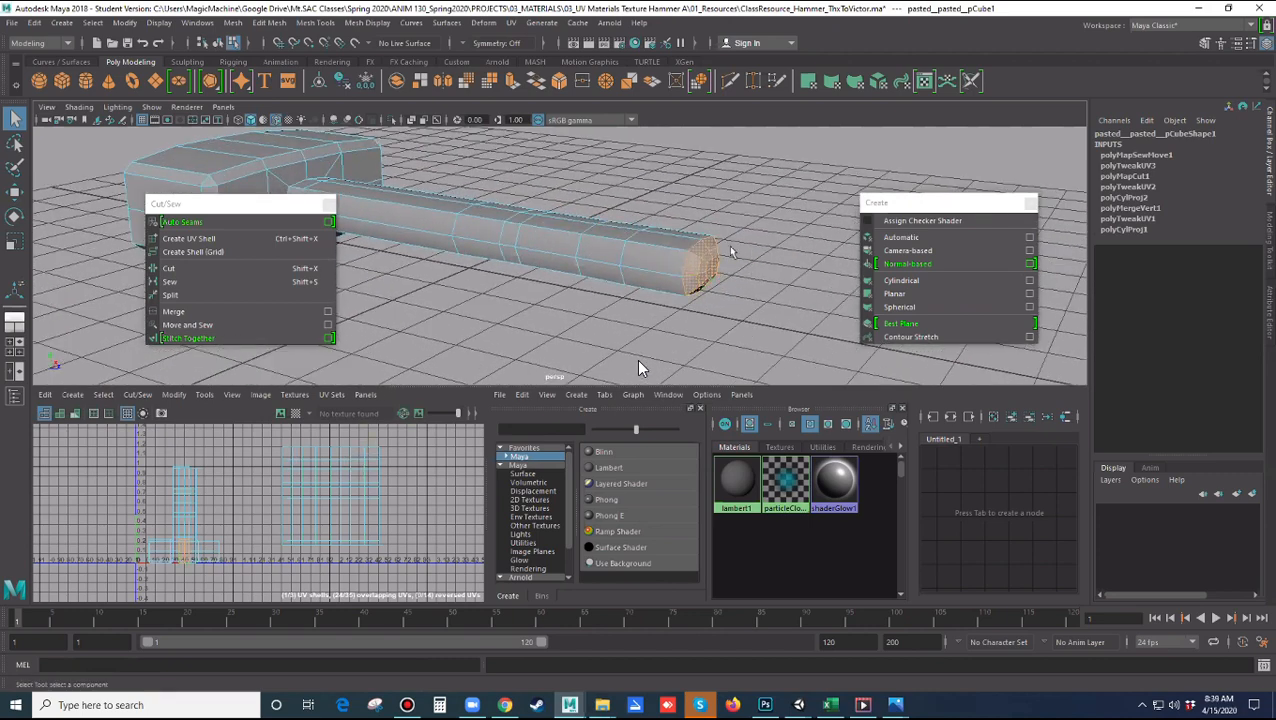
left_click_drag(769, 285, 793, 286, "alt")
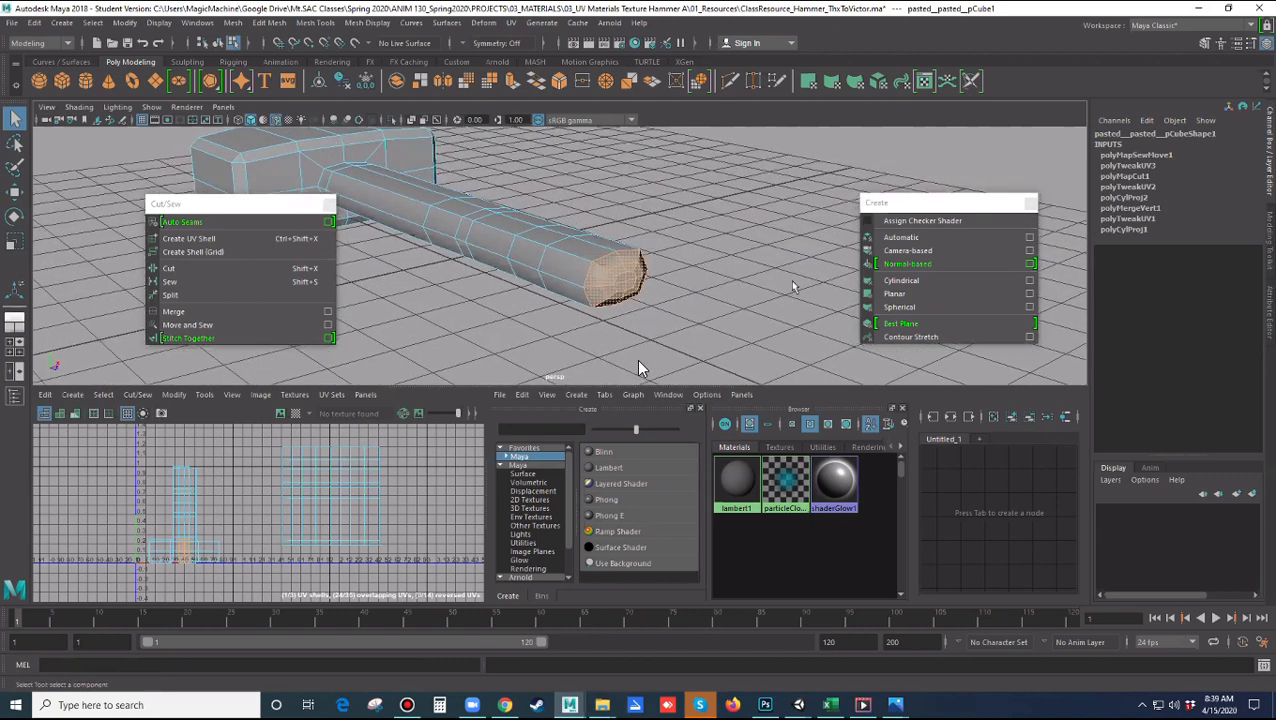
left_click(901, 294)
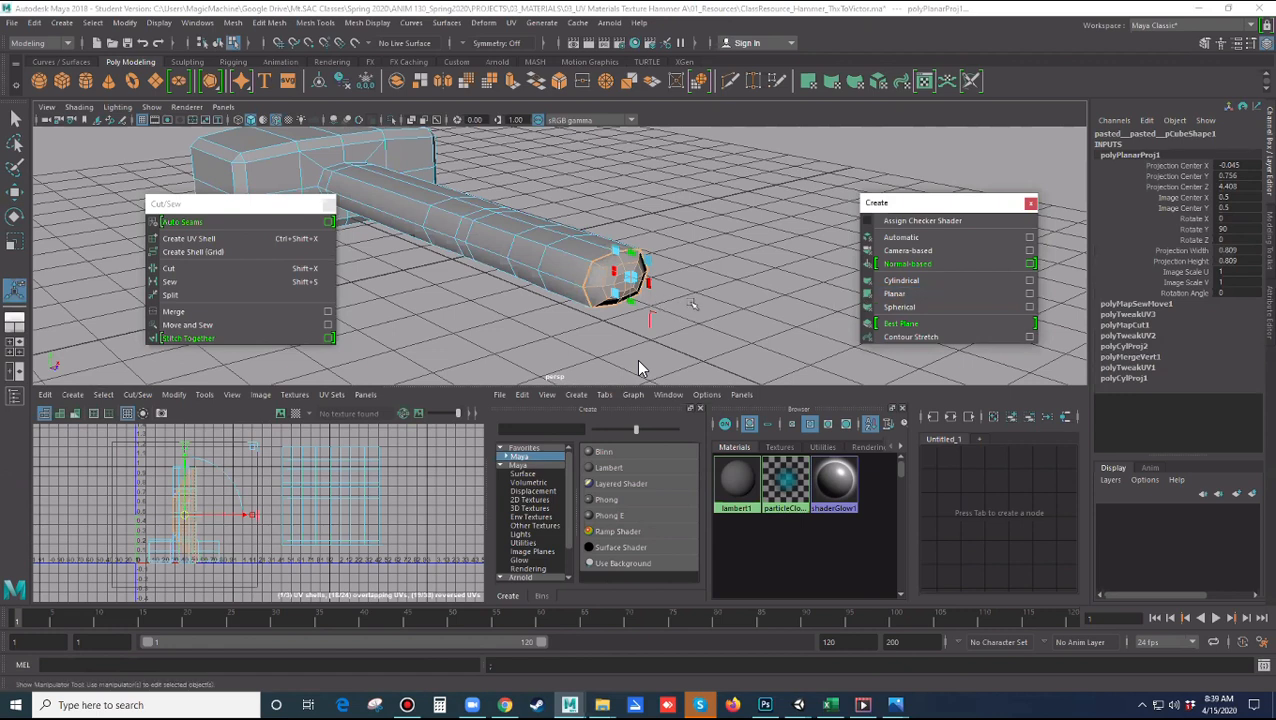
key("ctrl+z")
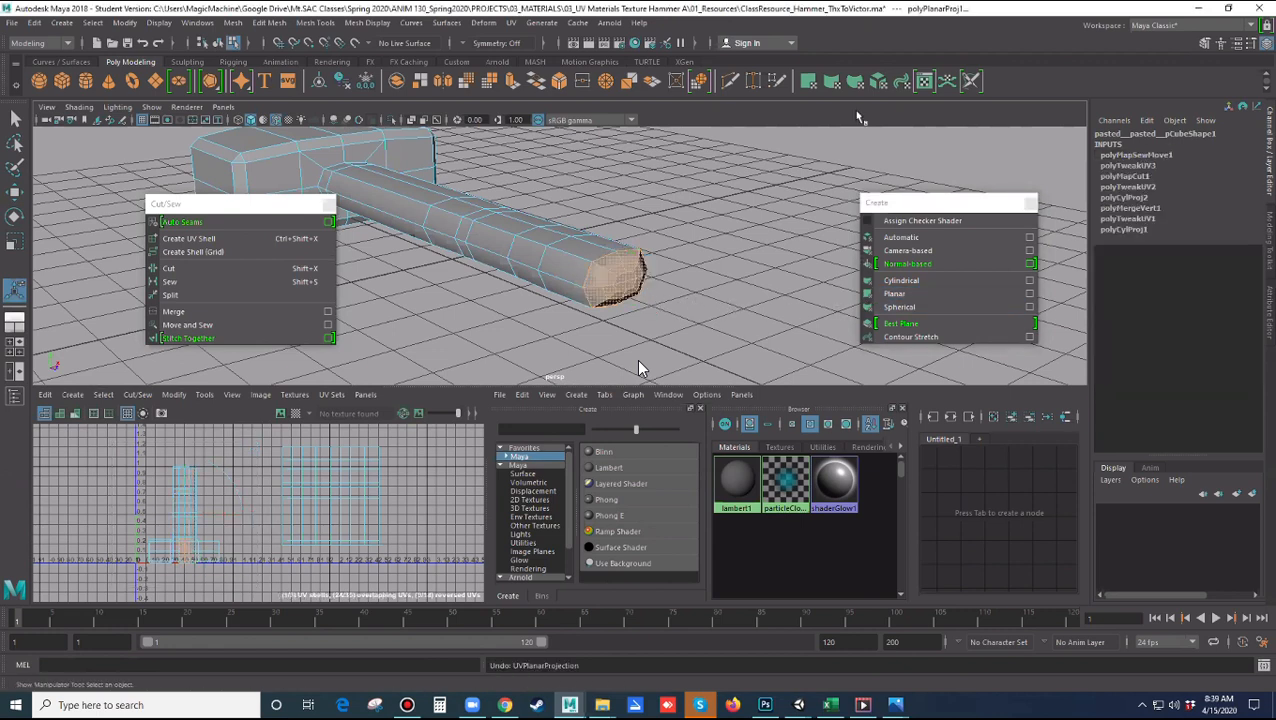
Apply a planar UV projection from the Z axis to the end-cap faces, with Keep image width/height ratio enabled
left_click(1031, 297)
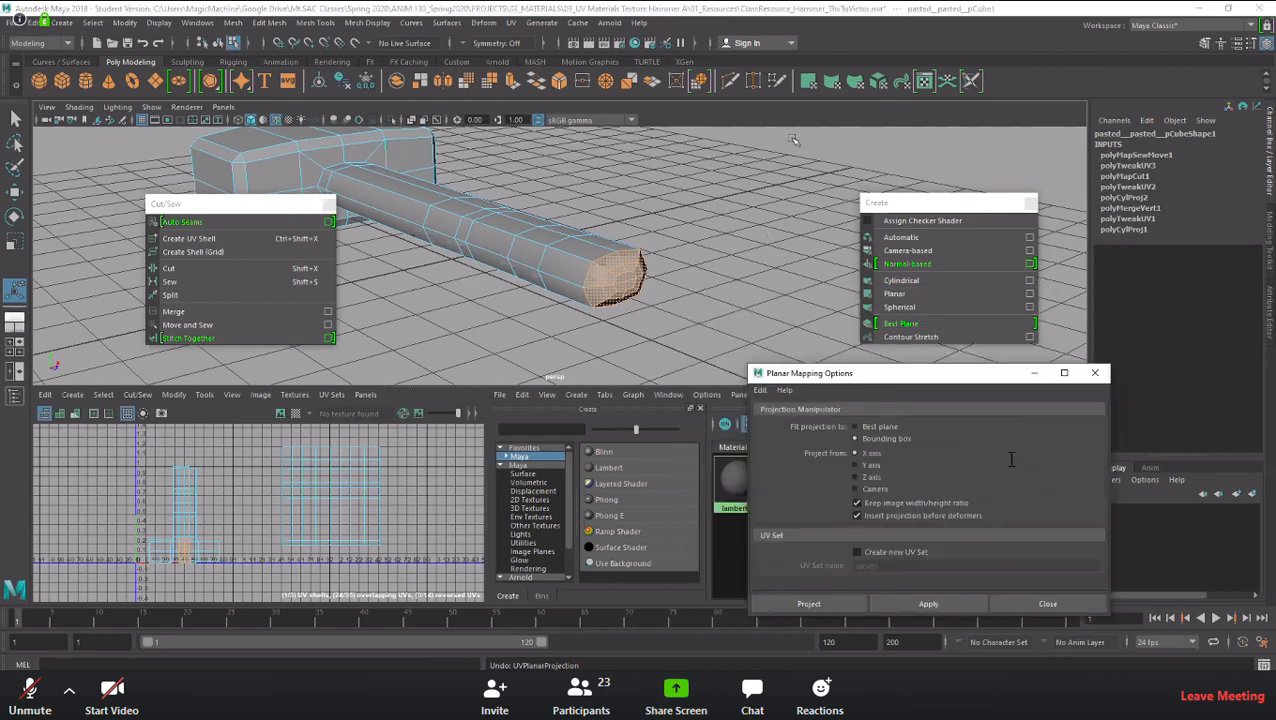
key("w")
left_click_drag(720, 291, 542, 278, "alt")
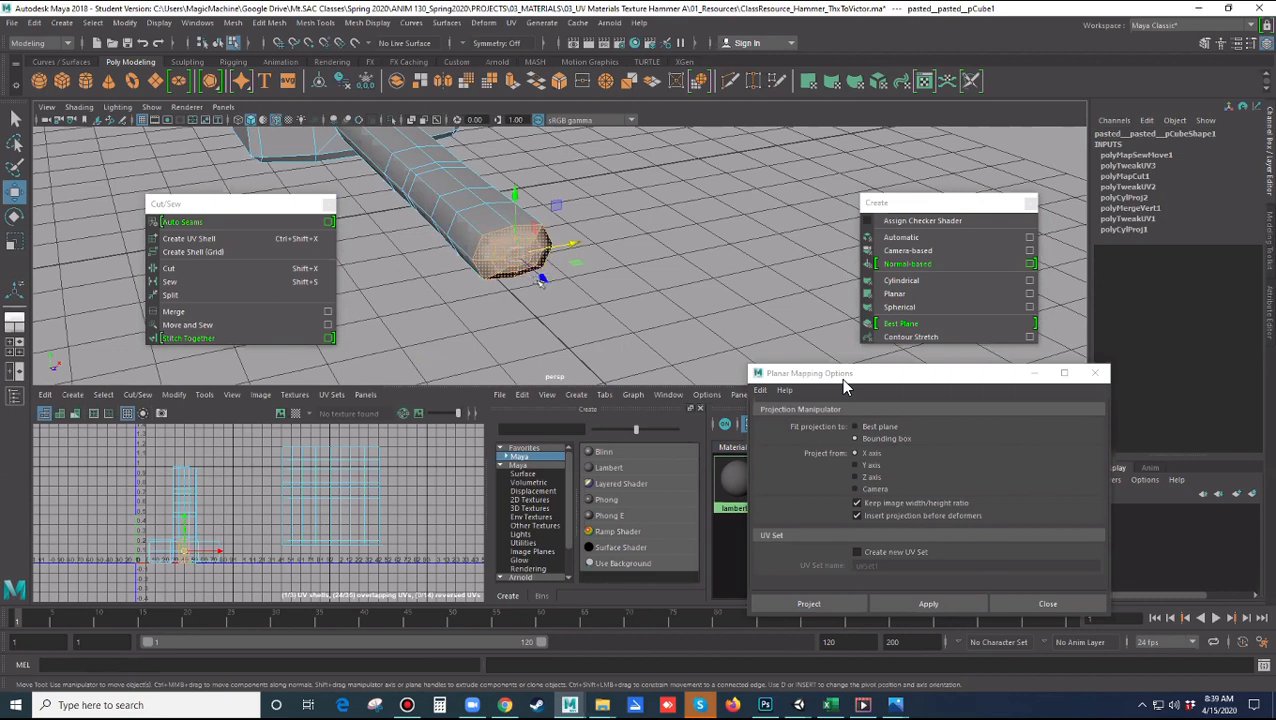
left_click(872, 479)
left_click(856, 503)
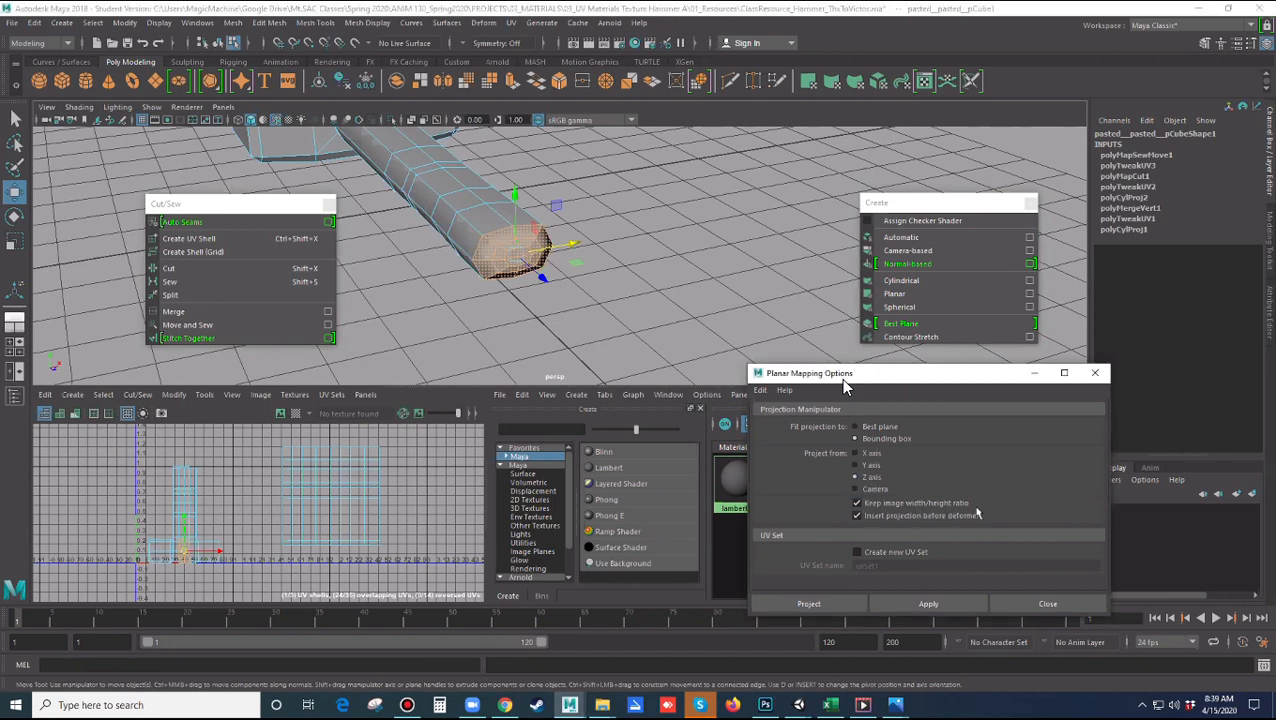
left_click(928, 603)
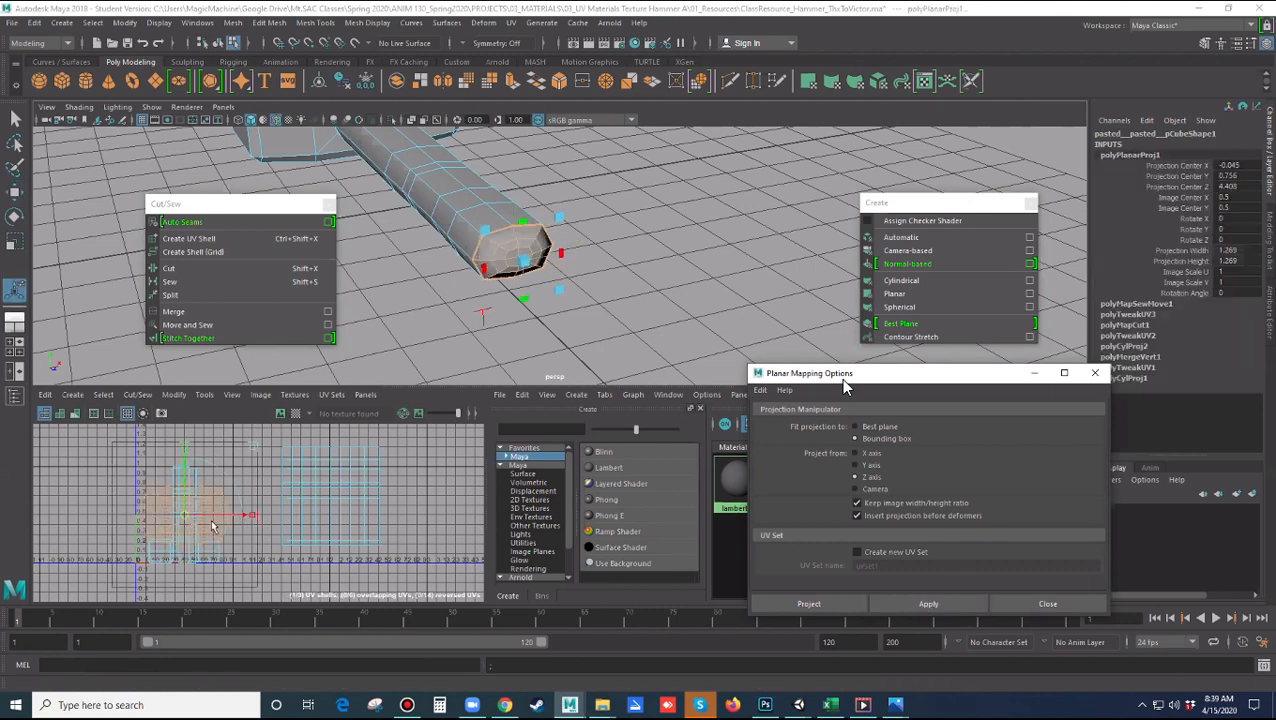
Move the end cap's projected UV shell horizontally past the handle's shell into empty UV space
key("w")
left_click_drag(186, 518, 451, 483)
middle_click_drag(455, 509, 347, 512, "alt")
scroll(347, 512, "up", 1)
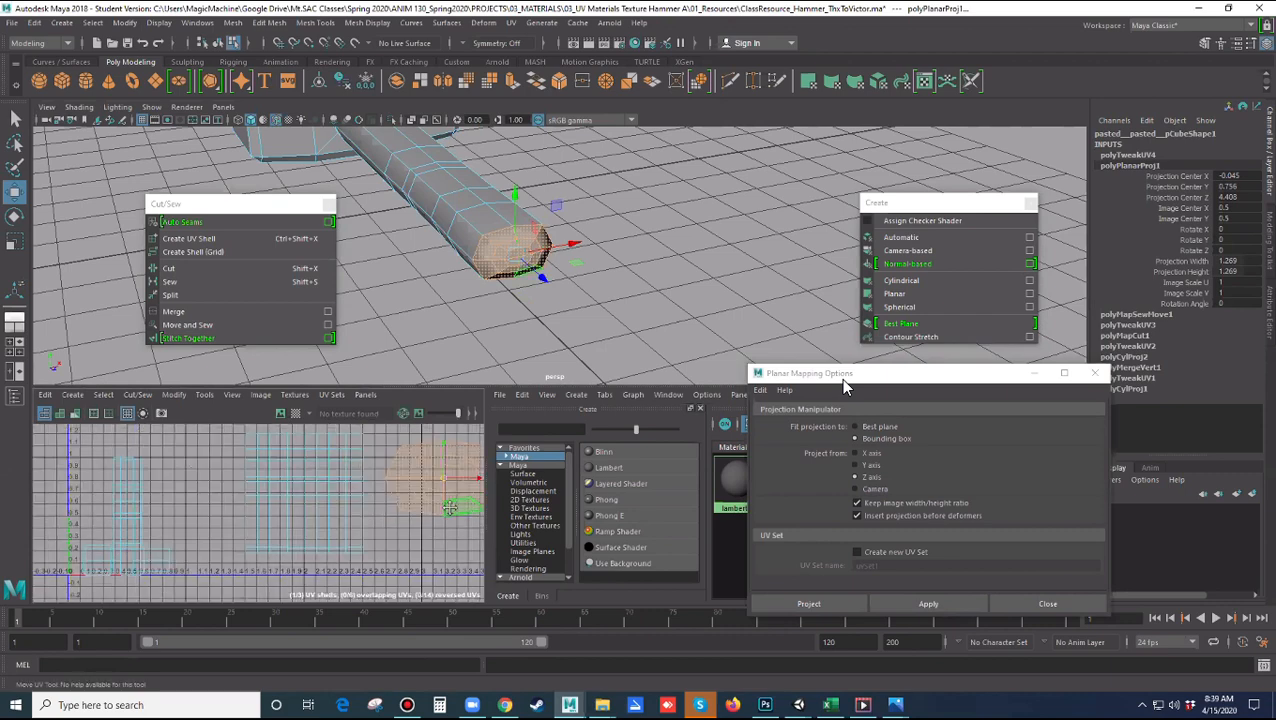
Try the Z-axis planar projection on the end cap with Keep image width/height ratio turned off
left_click_drag(554, 322, 489, 264, "alt")
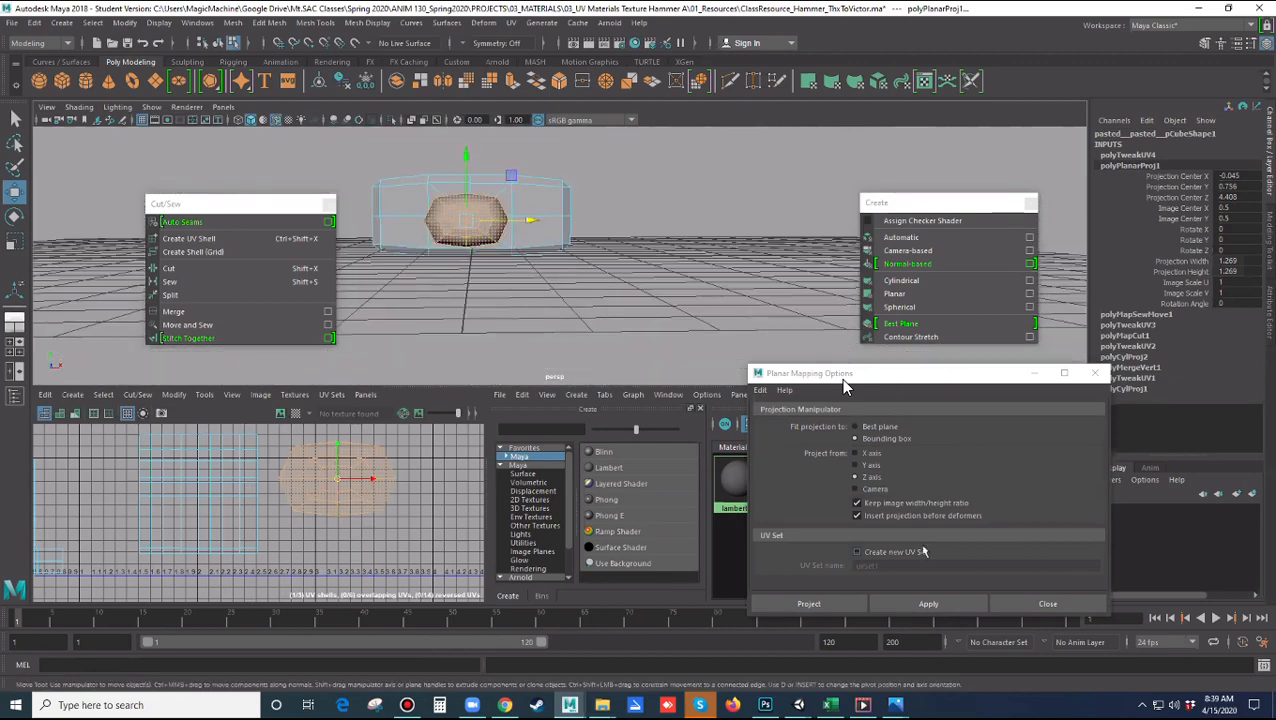
left_click(856, 503)
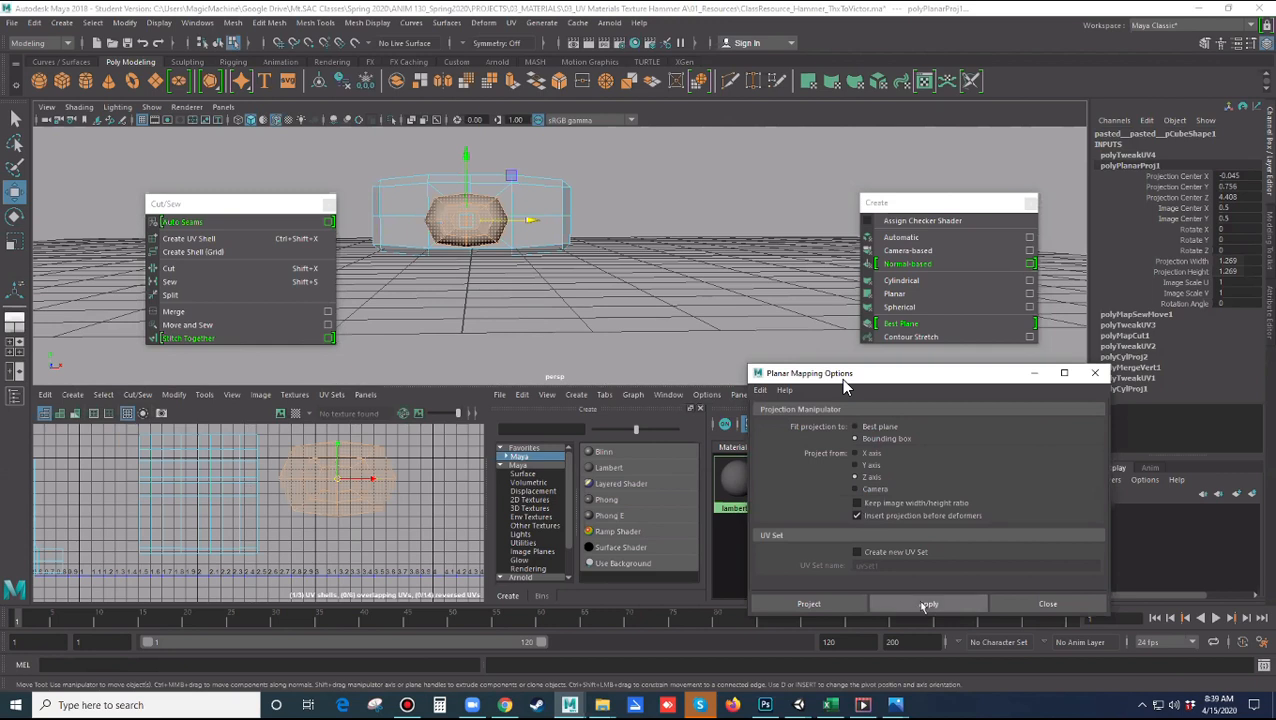
left_click(926, 605)
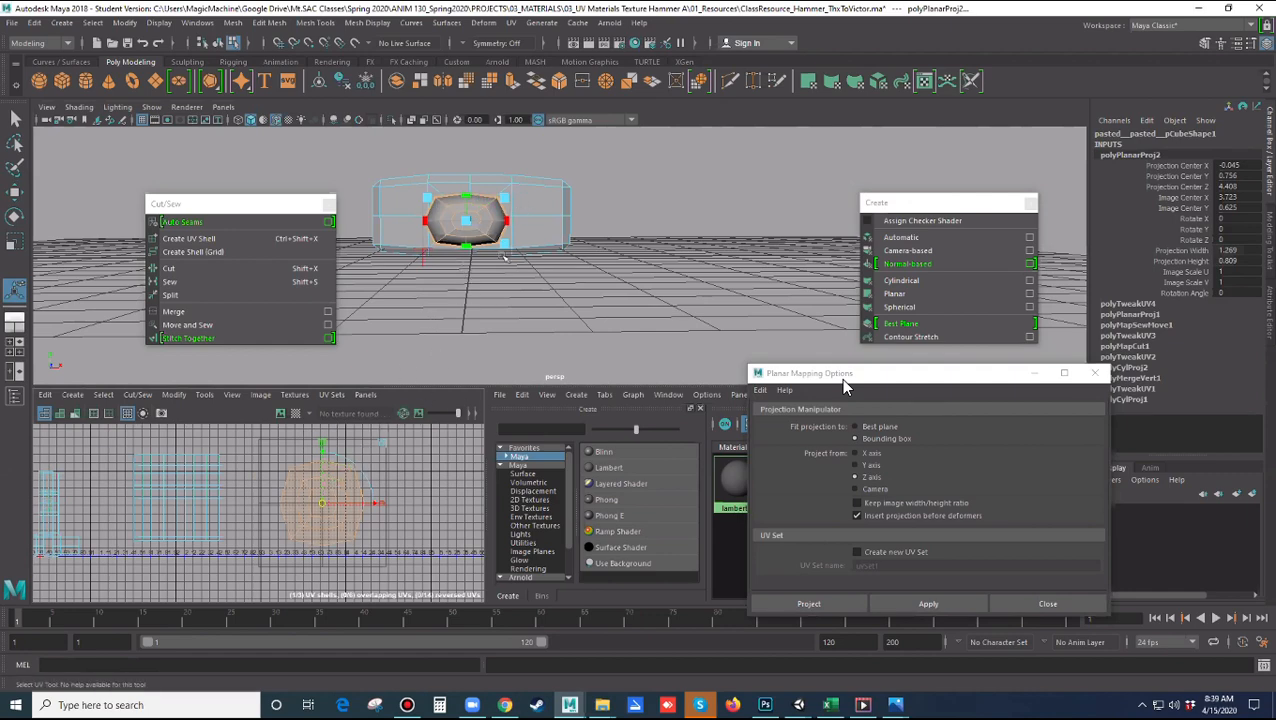
Reapply the end cap's planar projection with Keep image width/height ratio turned on, and move its UVs beside the handle's shell
left_click_drag(489, 289, 560, 318, "alt")
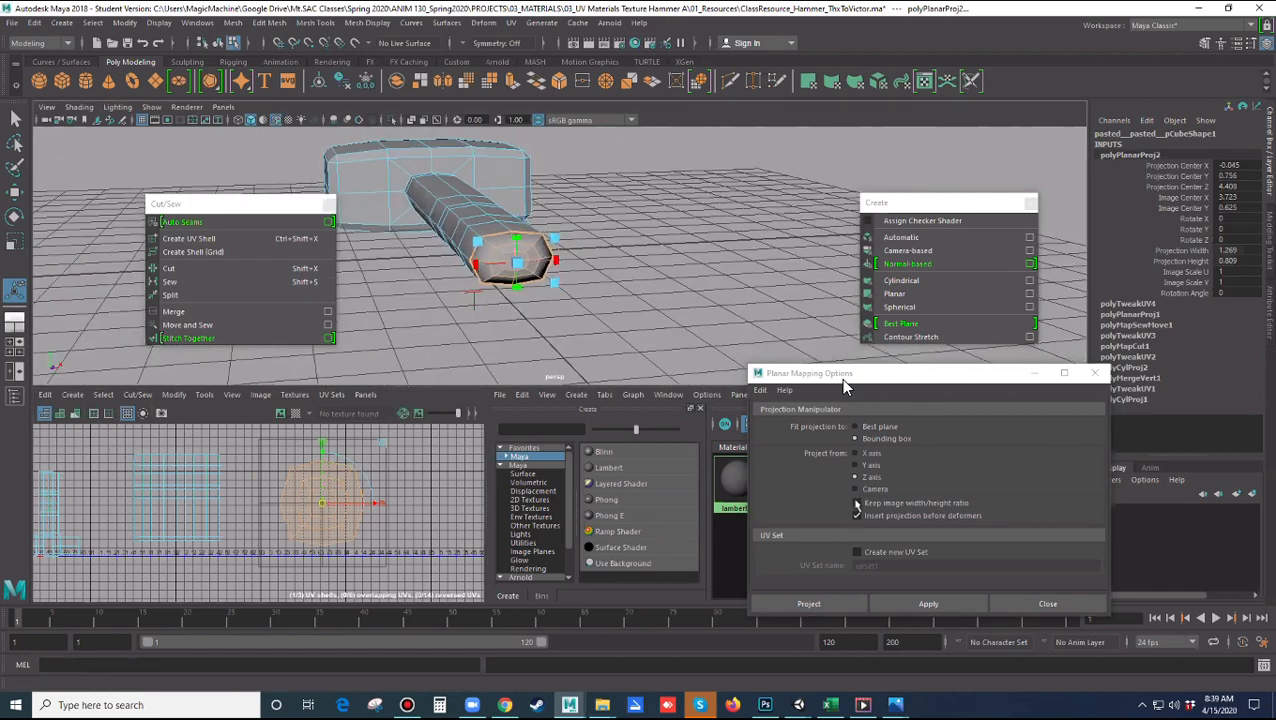
left_click(858, 504)
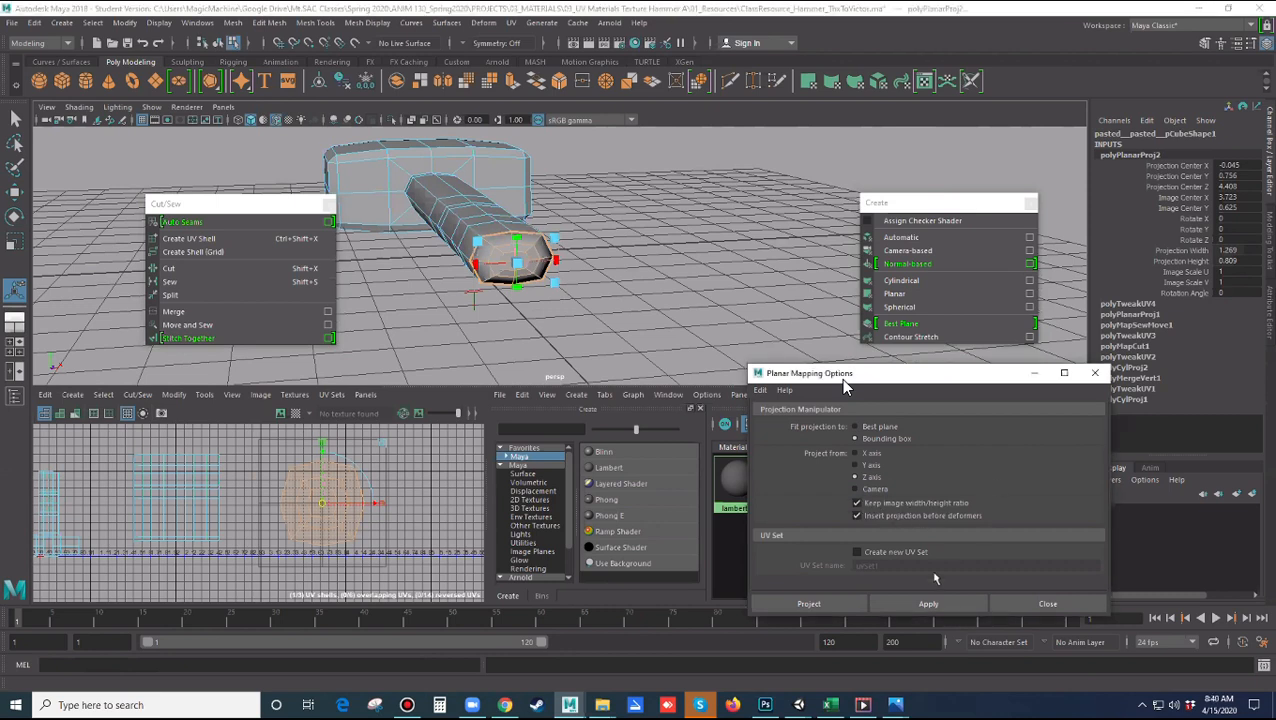
left_click(928, 603)
left_click_drag(48, 514, 318, 507)
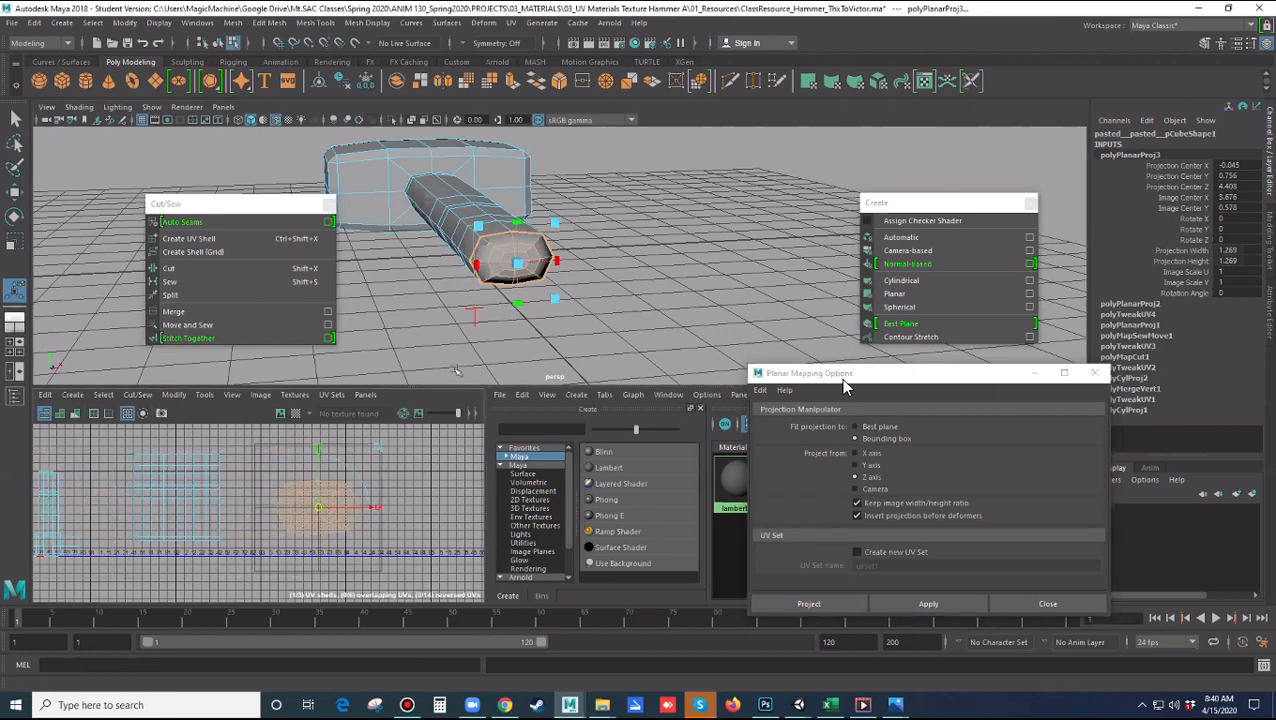
Try the Z-axis planar projection on only the outer ring faces of the handle's end cap, moving their UVs into empty space
left_click_drag(437, 378, 480, 355, "alt")
left_click(420, 340)
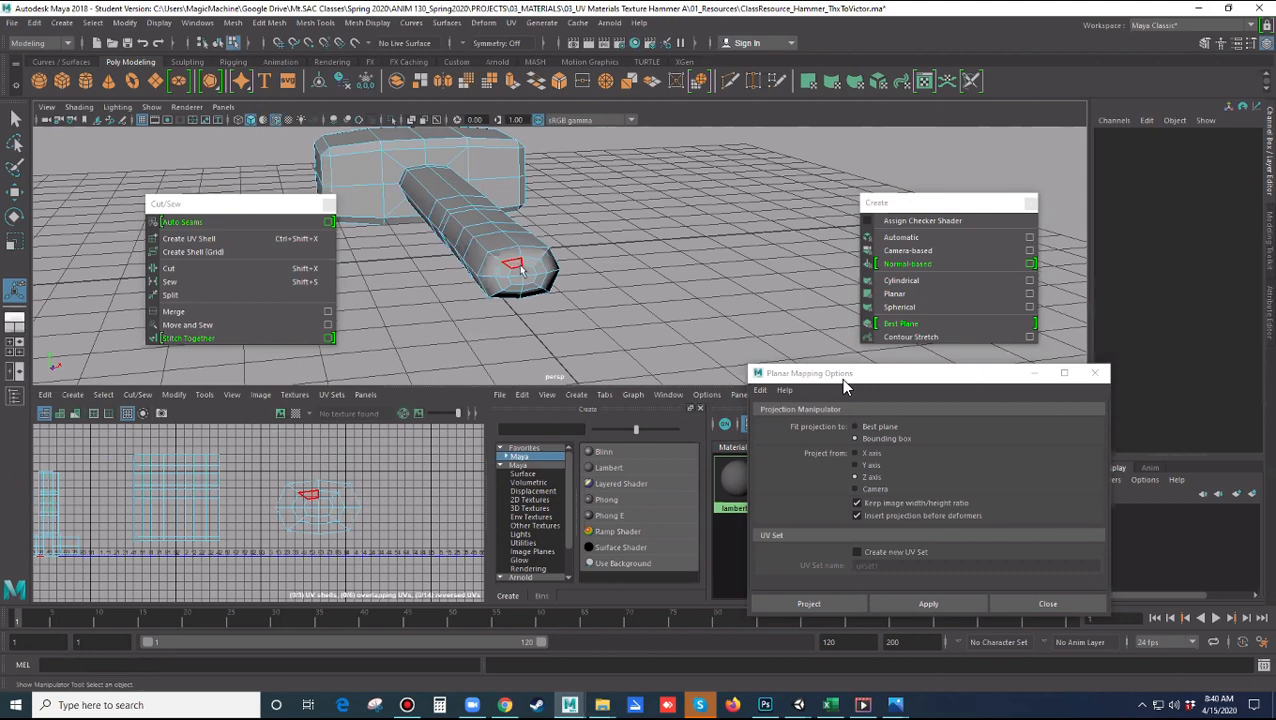
key("q")
left_click(512, 263)
double_click(504, 259, "shift")
left_click(514, 264, "shift")
left_click(521, 281, "shift")
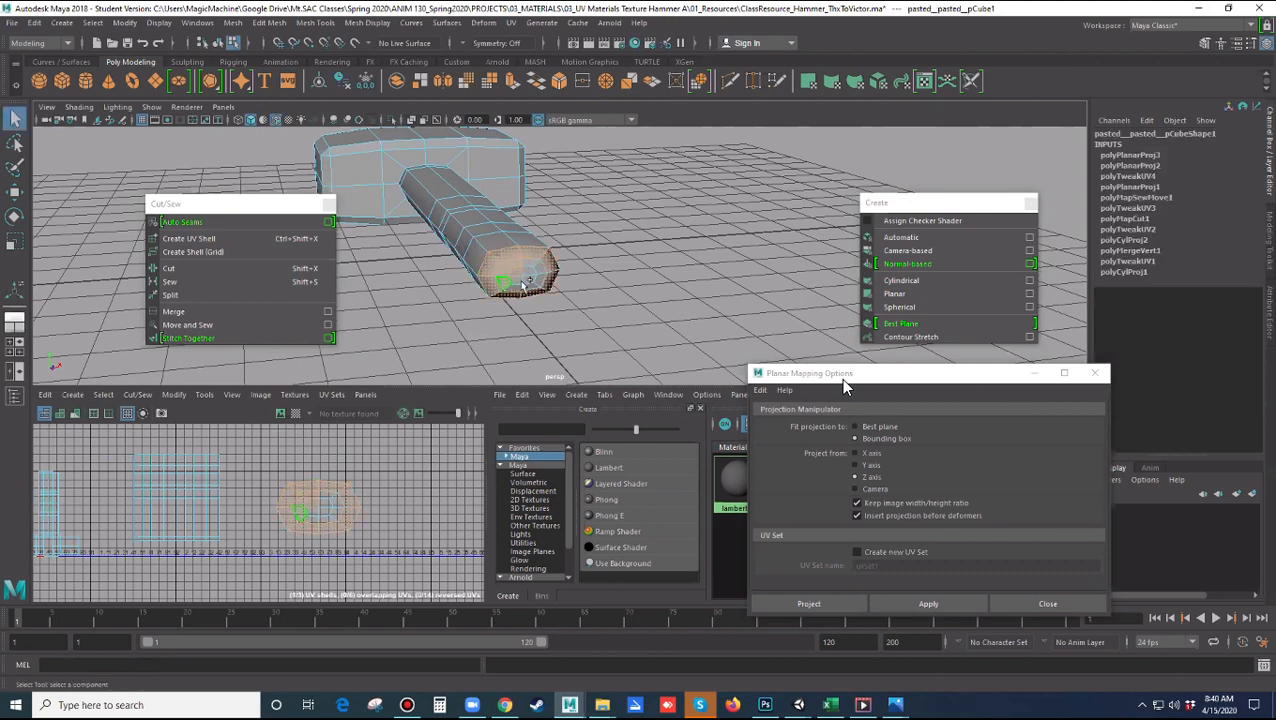
left_click(516, 287, "shift")
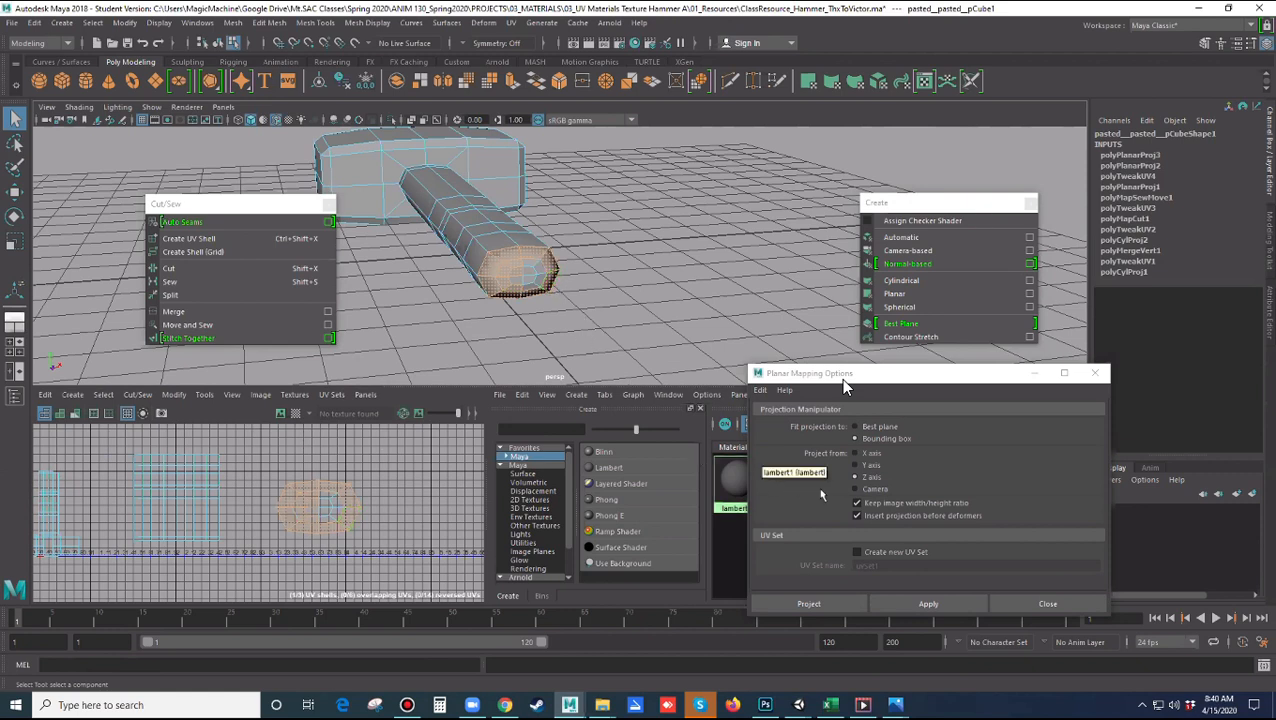
left_click(928, 603)
left_click_drag(50, 517, 430, 500)
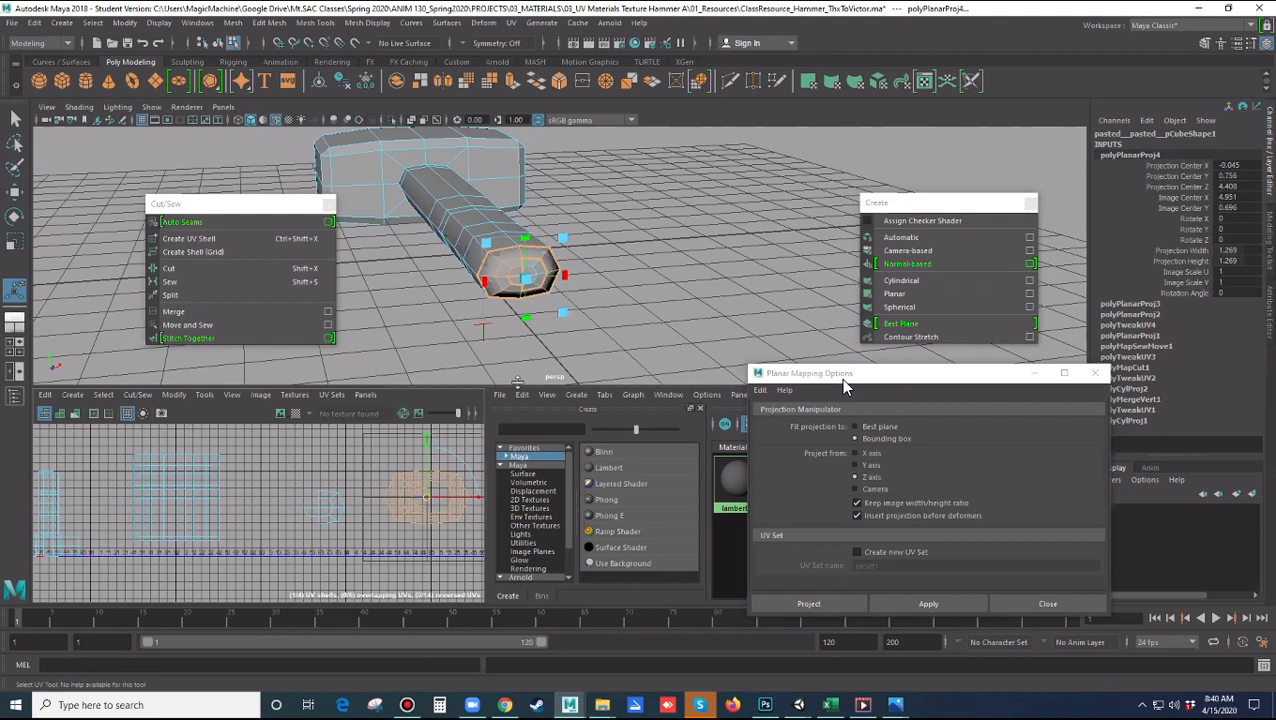
Project all of the handle's end-cap faces, center included, as one planar shell from the Z axis and place it beside the handle's shell
left_click(622, 340)
left_click_drag(622, 340, 630, 338, "alt")
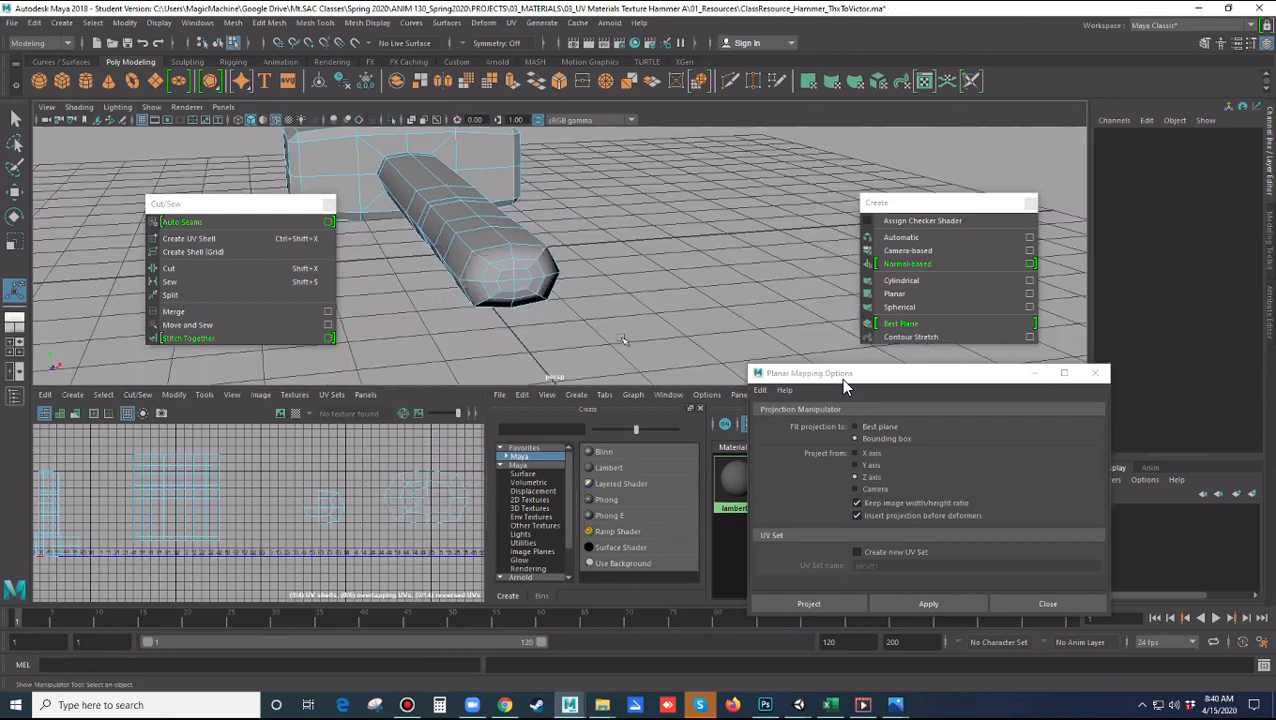
key("q")
left_click(475, 287)
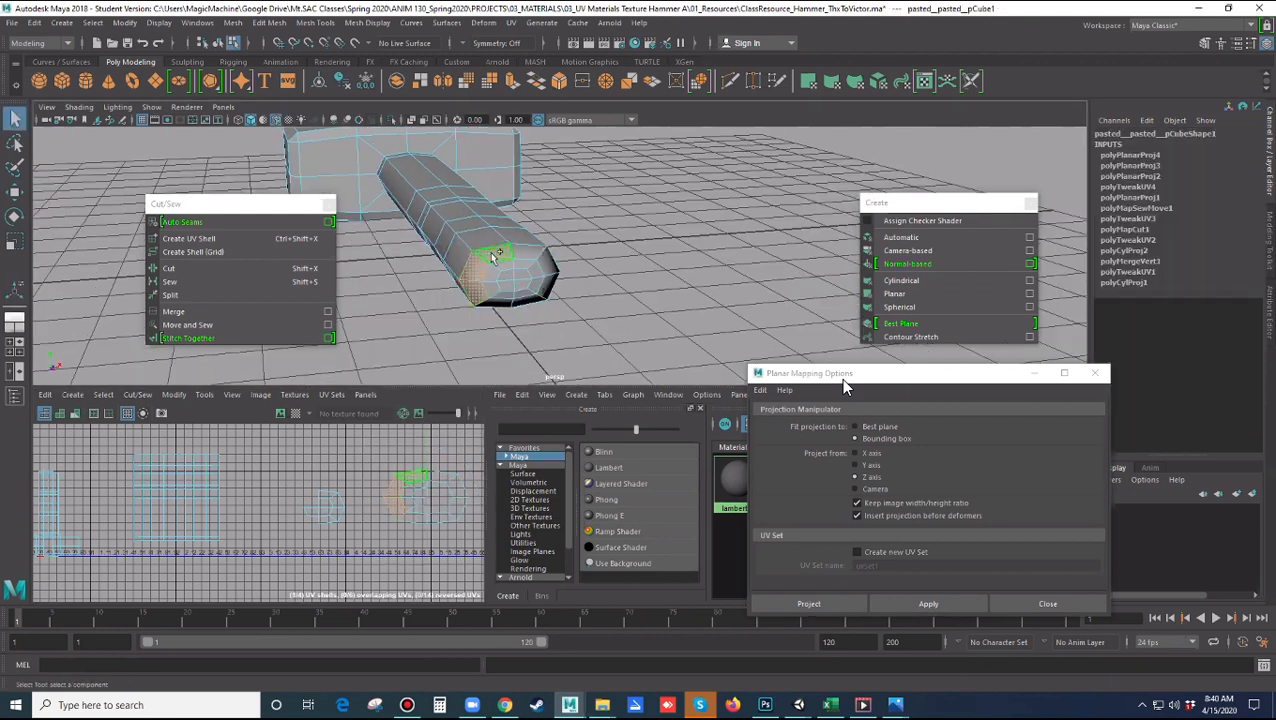
double_click(491, 257, "shift")
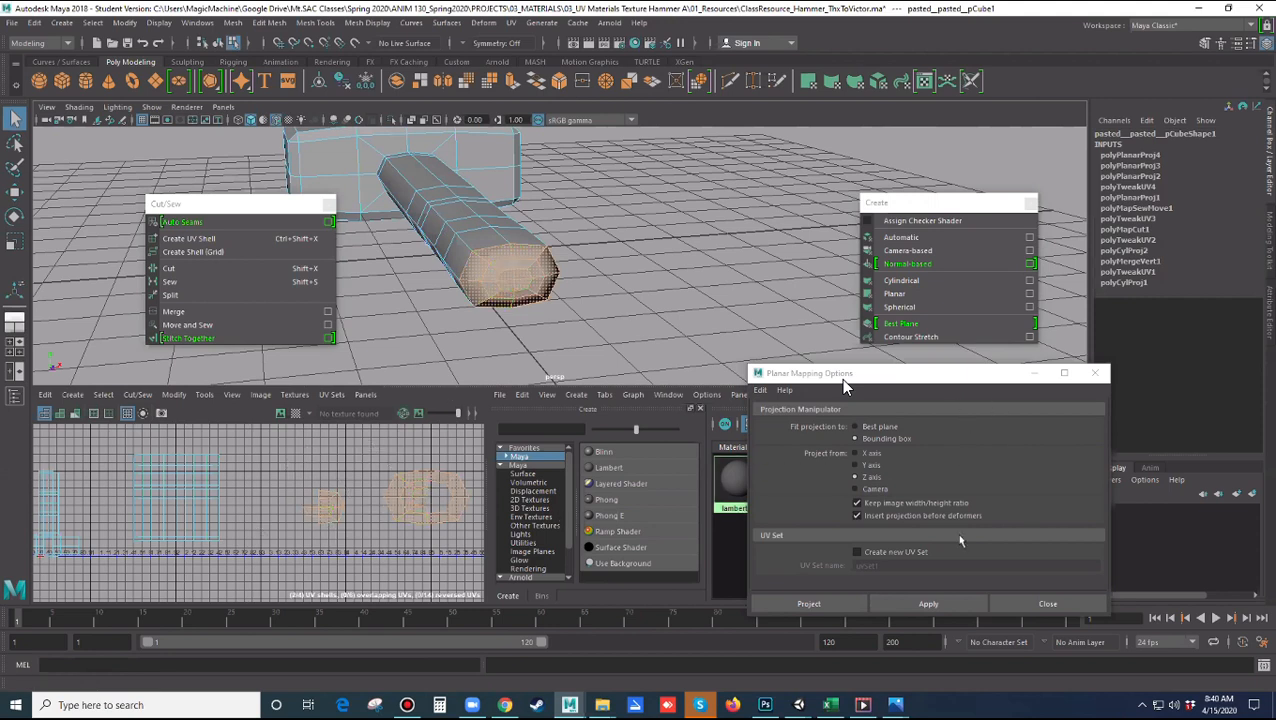
left_click(928, 603)
left_click_drag(50, 514, 370, 502)
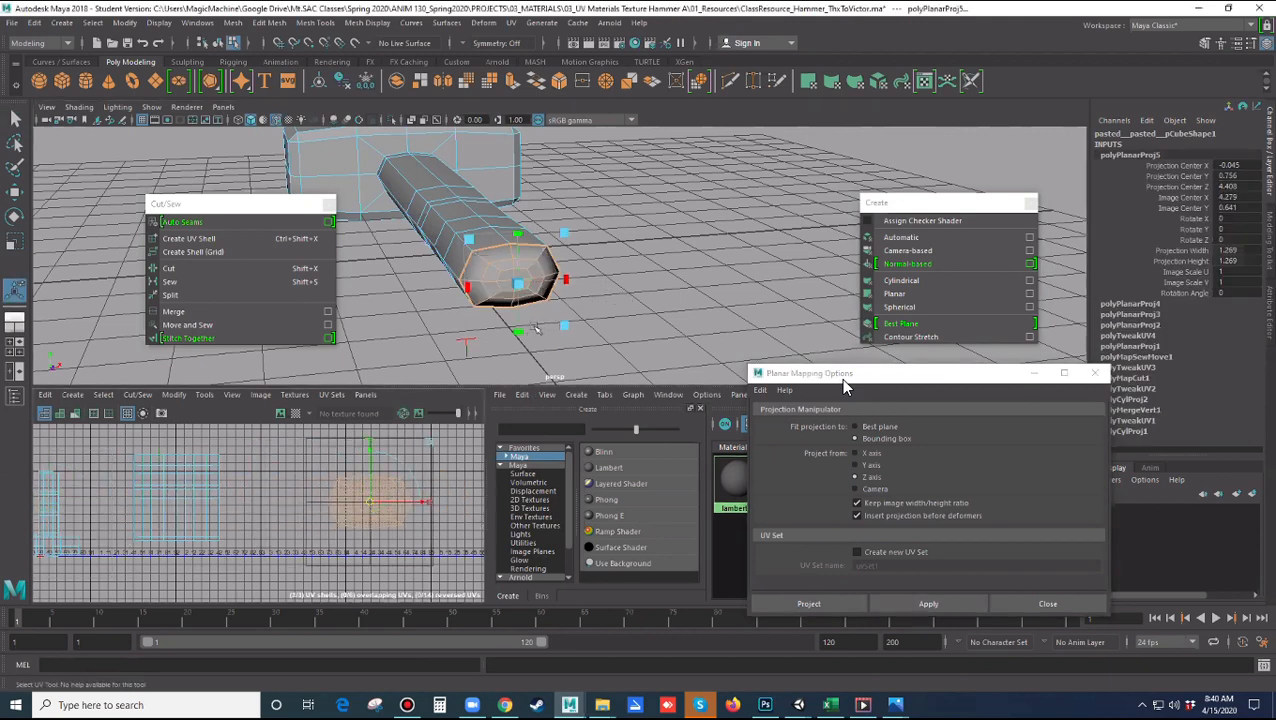
Select the four large faces on top of the hammer head
left_click_drag(535, 328, 1019, 355, "alt")
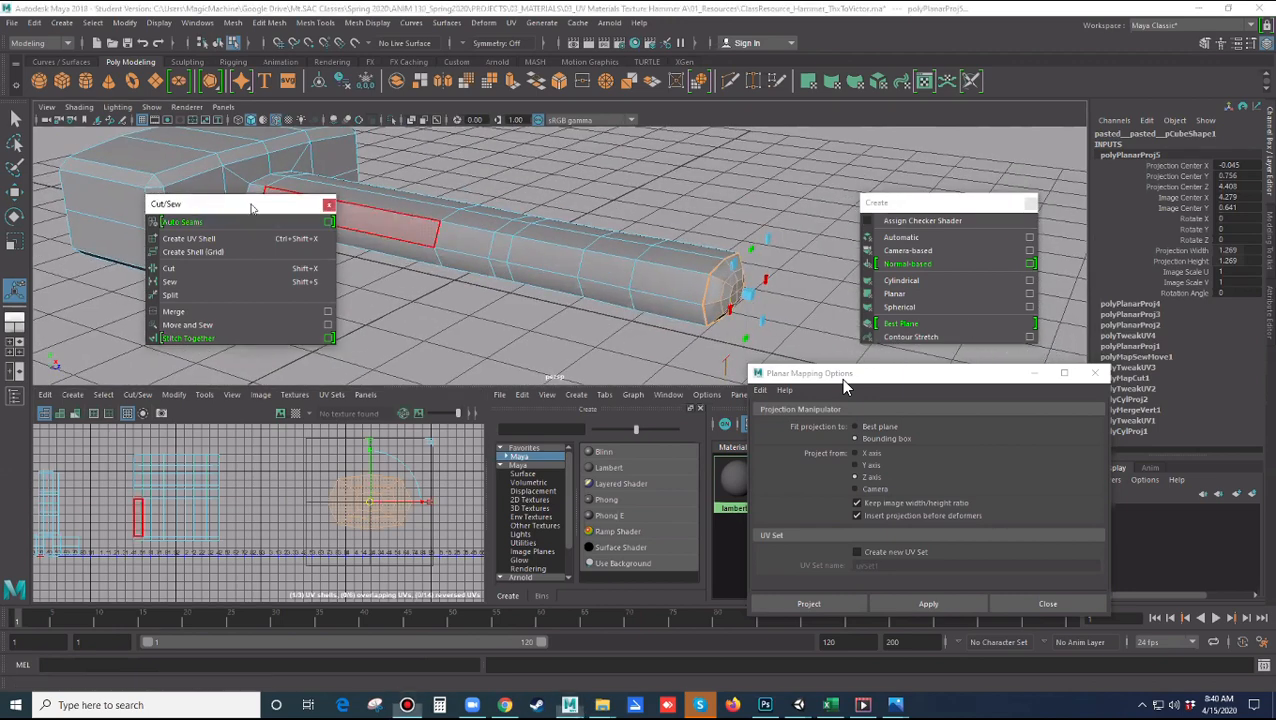
left_click_drag(251, 206, 247, 245)
scroll(371, 227, "down", 3)
left_click_drag(371, 232, 578, 280, "alt")
middle_click_drag(632, 262, 655, 330, "alt")
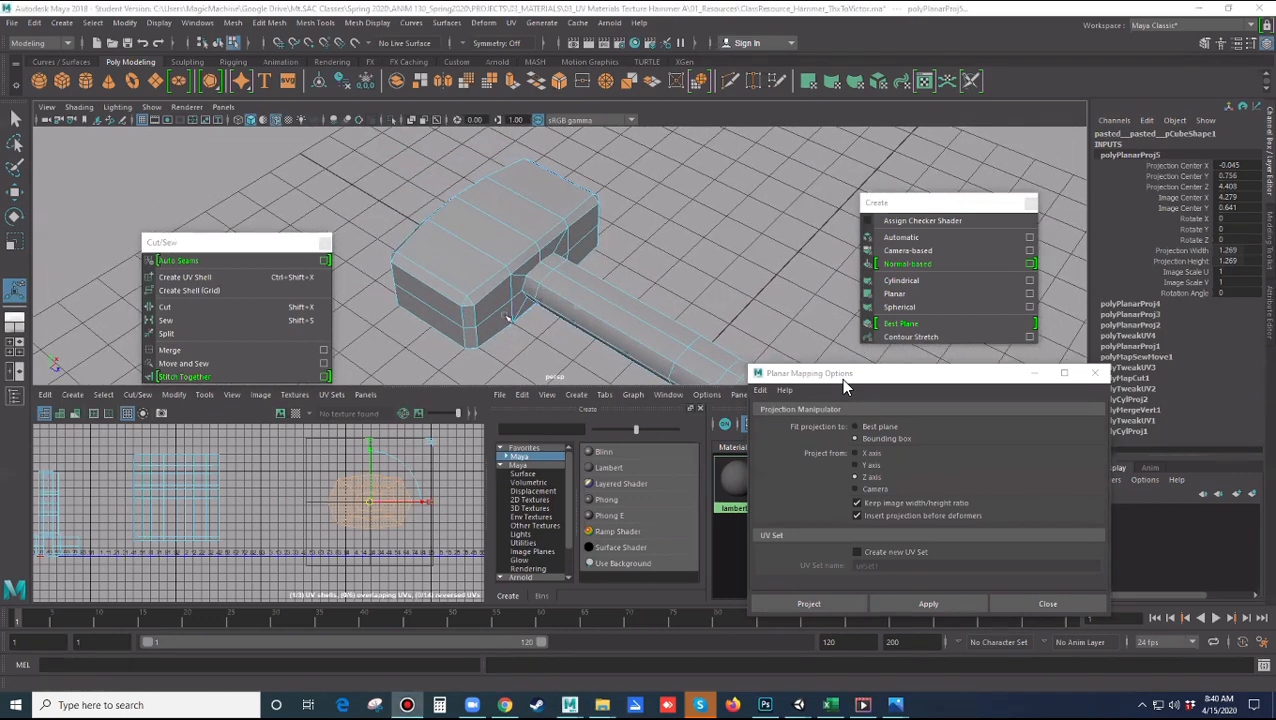
left_click_drag(660, 255, 650, 200, "alt")
left_click_drag(611, 245, 768, 238, "alt")
middle_click_drag(768, 238, 740, 240, "alt")
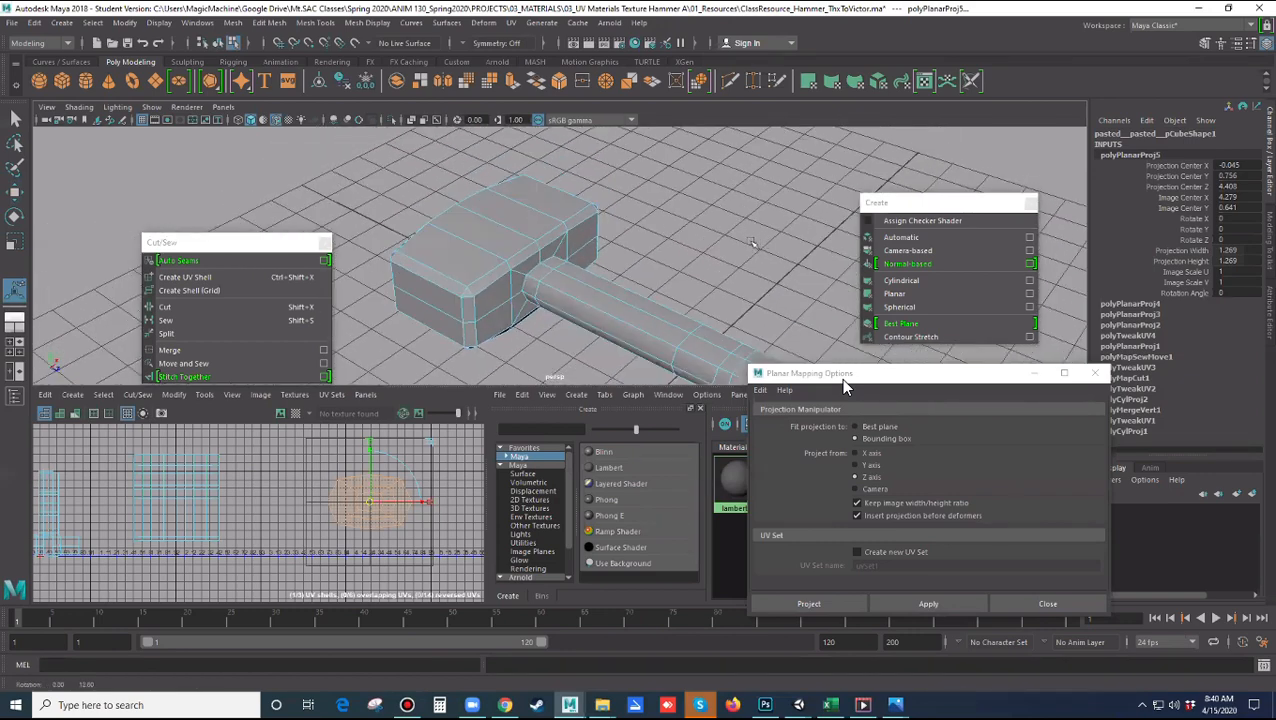
right_click_drag(560, 245, 620, 250, "alt")
middle_click_drag(540, 225, 576, 256, "alt")
left_click_drag(576, 256, 570, 257, "alt")
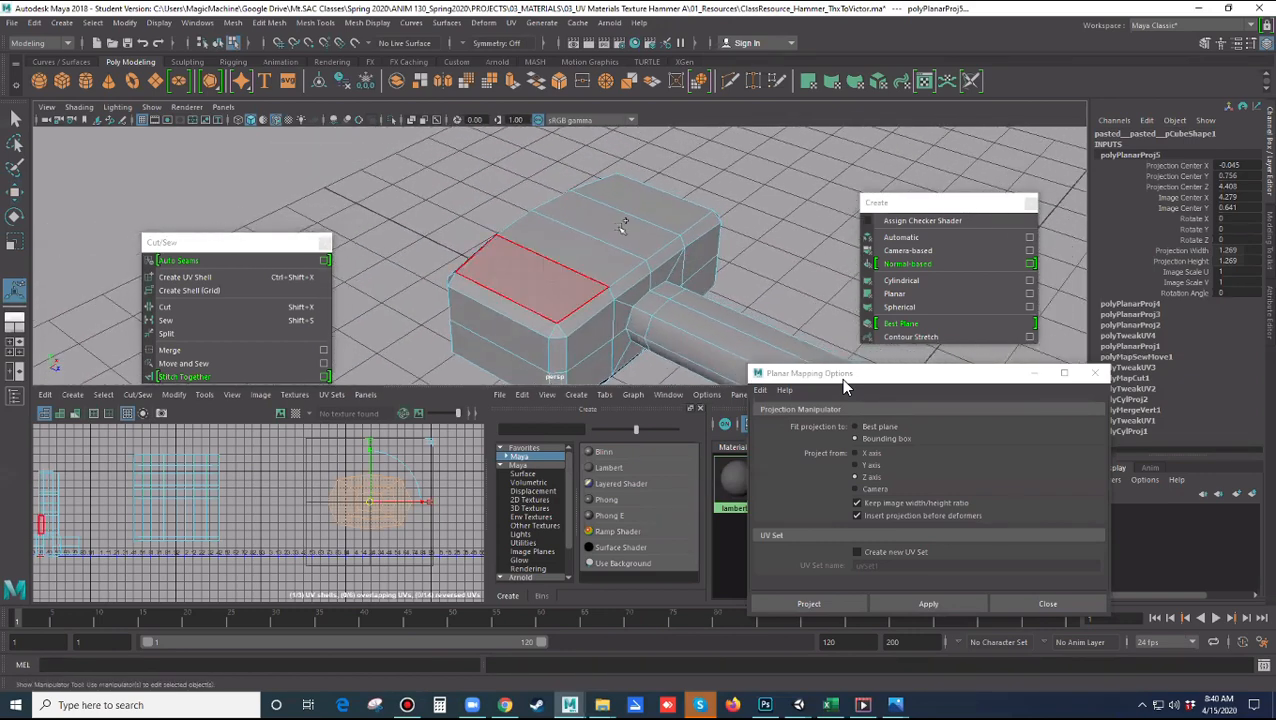
left_click(540, 270)
left_click(577, 246, "shift")
left_click(612, 225, "shift")
left_click(648, 205, "shift")
left_click_drag(808, 268, 768, 266, "alt")
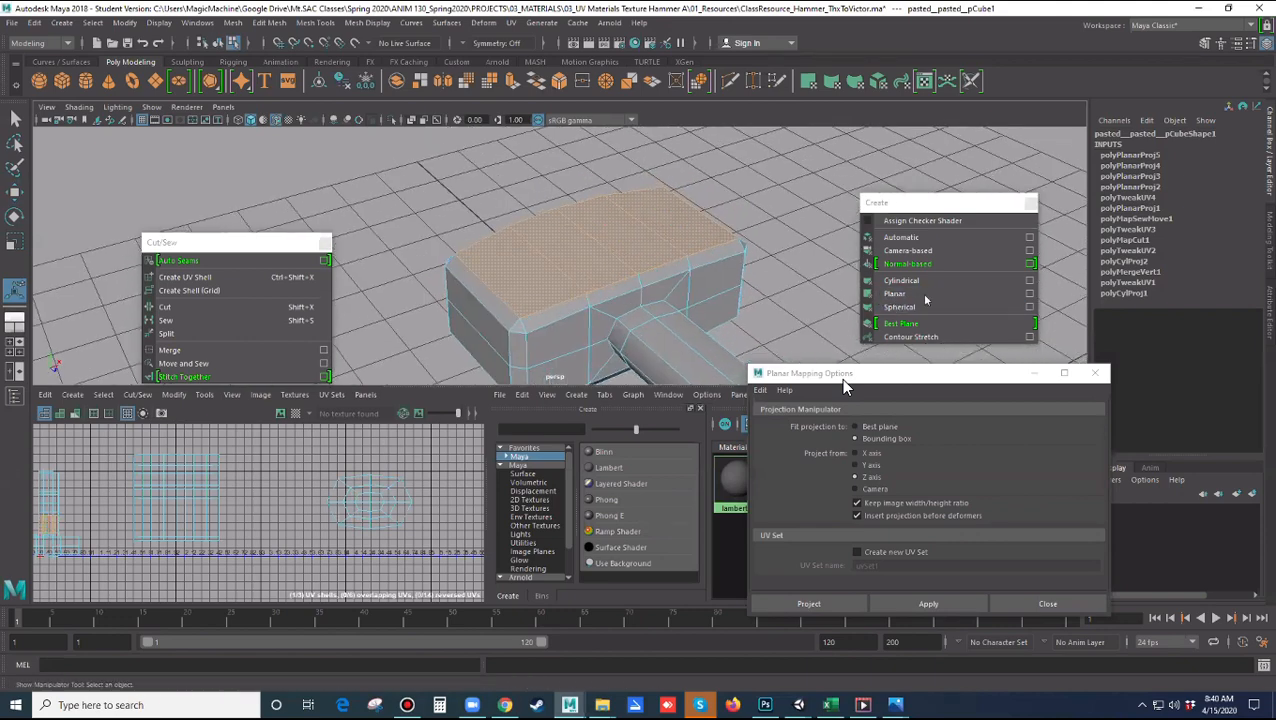
Apply a planar projection from the Y axis to the head's top faces and move their UVs past the end-cap shell
left_click(1029, 294)
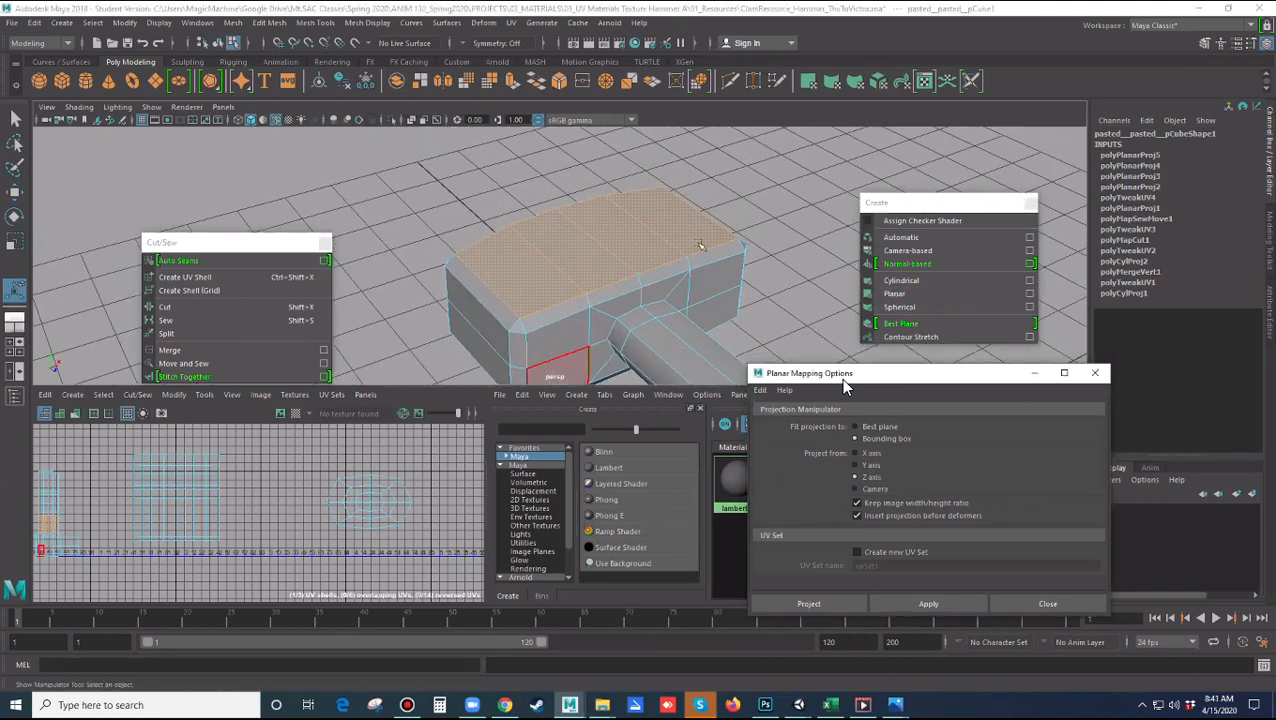
key("w")
left_click_drag(636, 243, 622, 219, "alt")
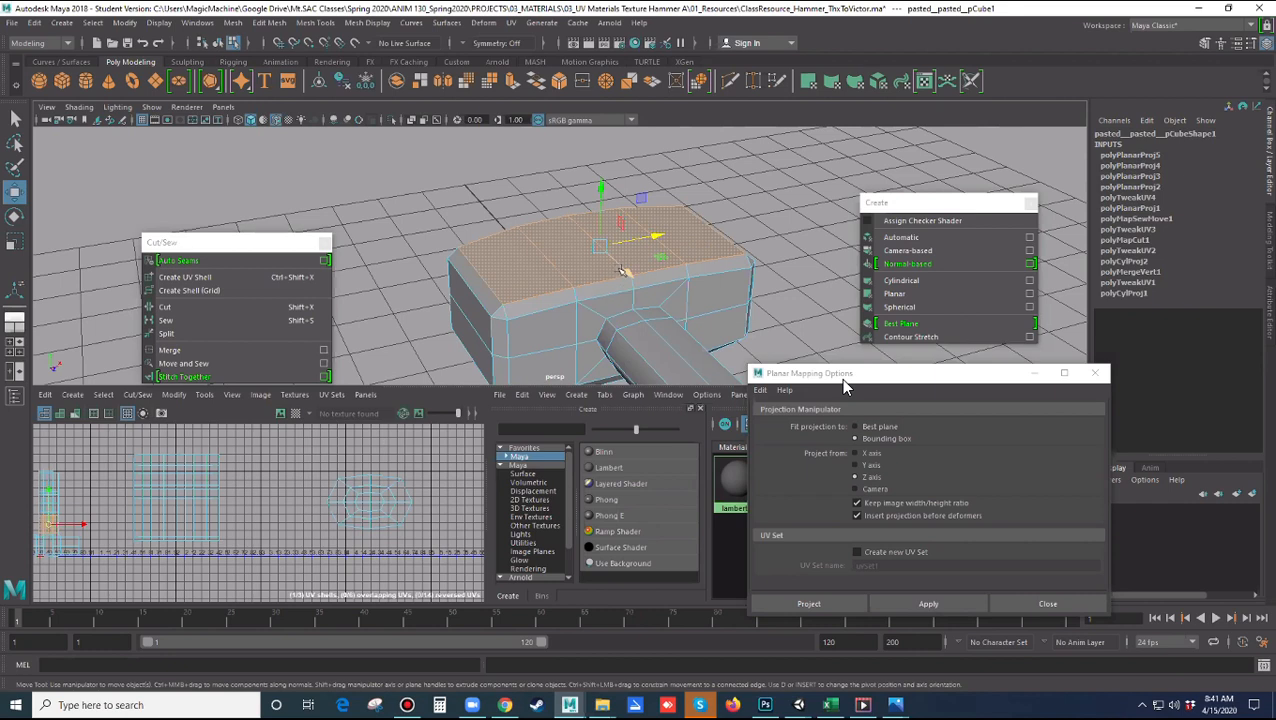
left_click(868, 470)
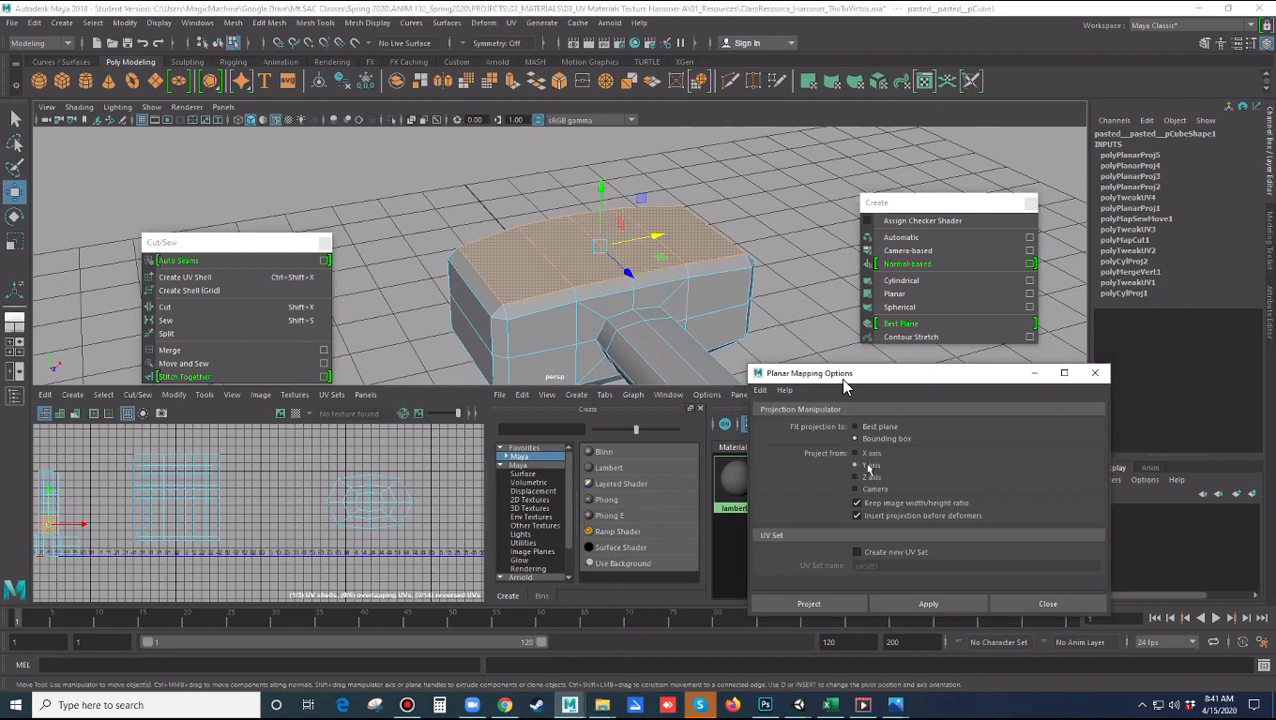
left_click(955, 612)
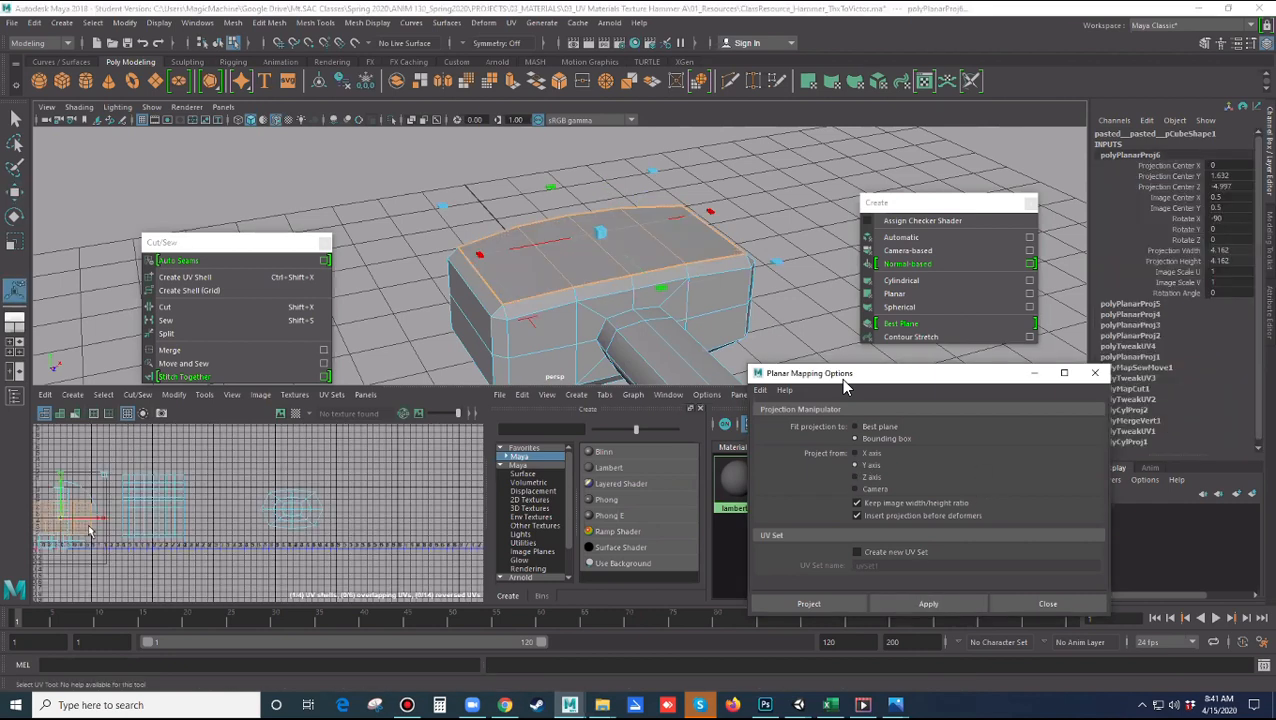
left_click_drag(63, 519, 440, 488)
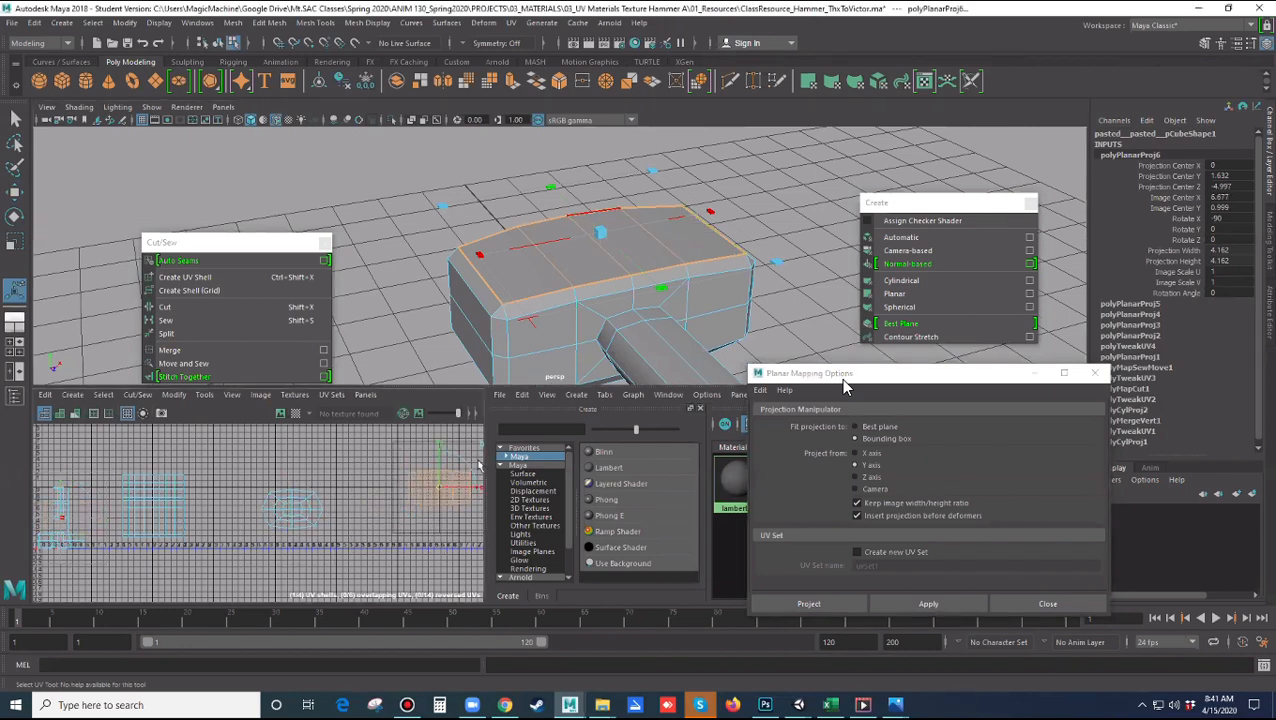
Select the hammer head's top faces together with the full band of bevel faces surrounding them
left_click_drag(620, 360, 552, 320, "alt")
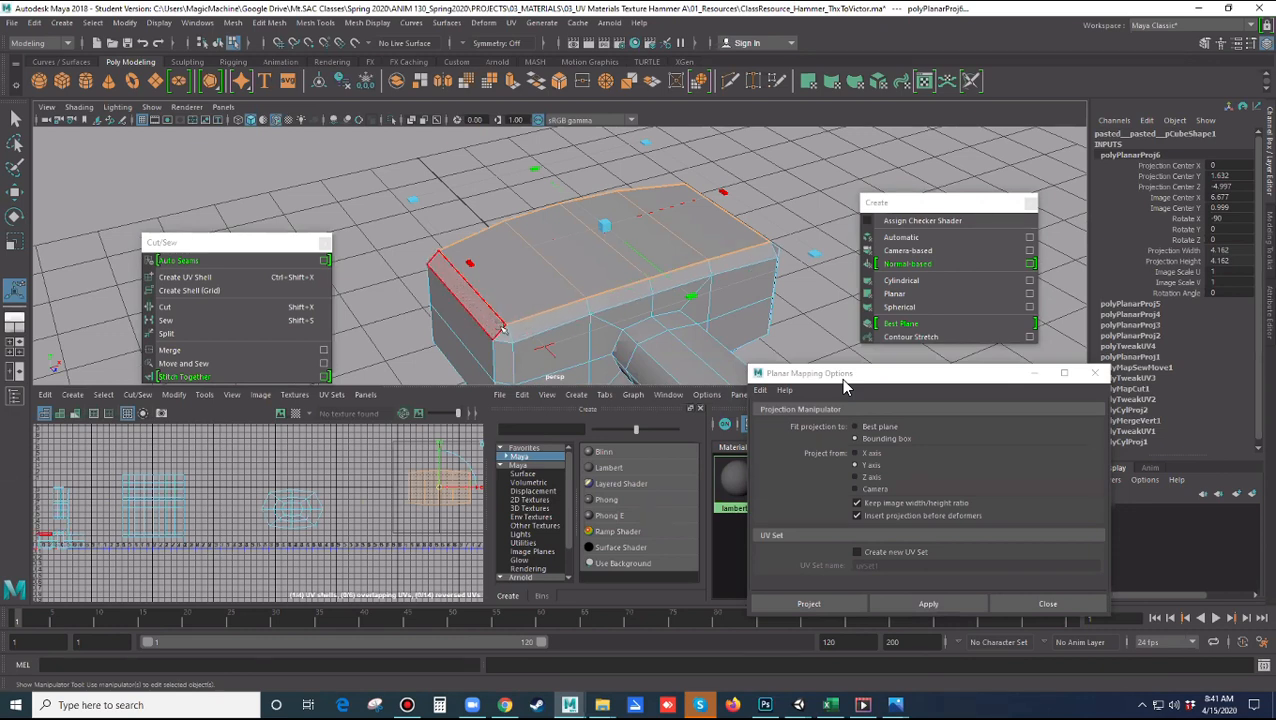
left_click(402, 312)
mouse_move(505, 306)
left_mouse_down("alt")
mouse_move(545, 300)
mouse_move(508, 298)
mouse_move(580, 255)
mouse_move(650, 235)
left_mouse_up("alt")
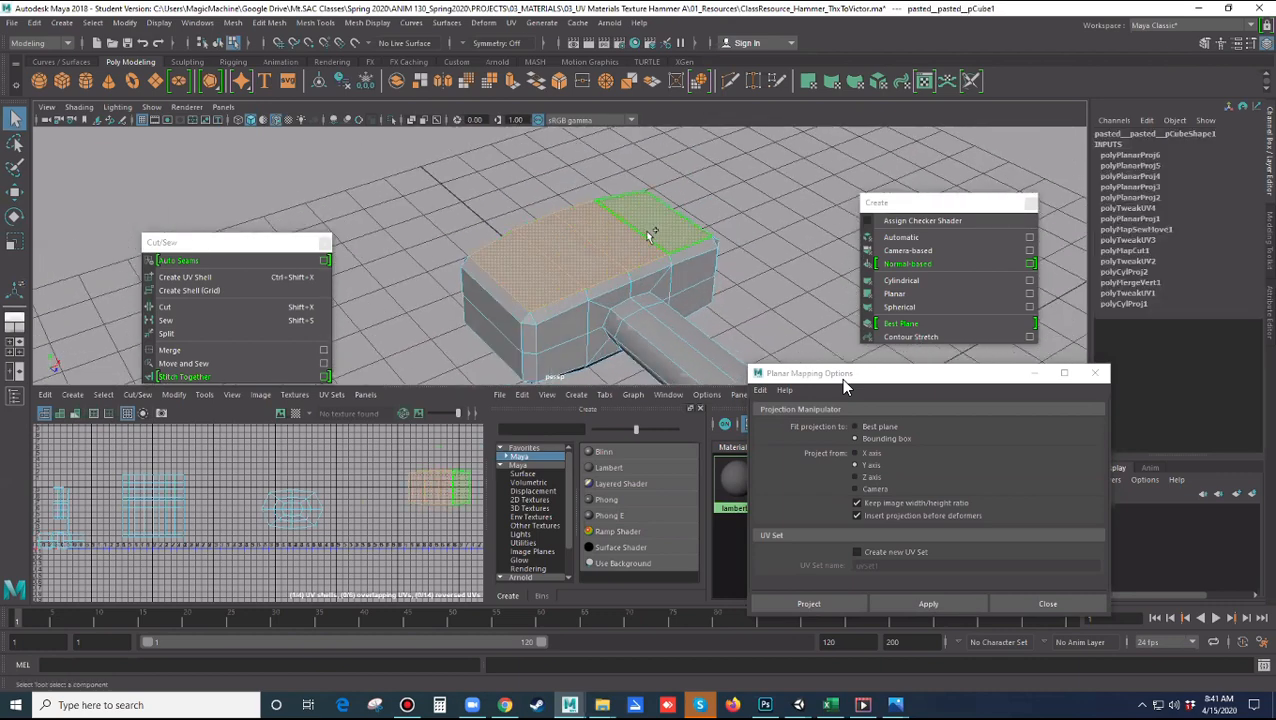
left_click(684, 253, "shift")
left_click(650, 266, "shift")
left_click(588, 291, "shift")
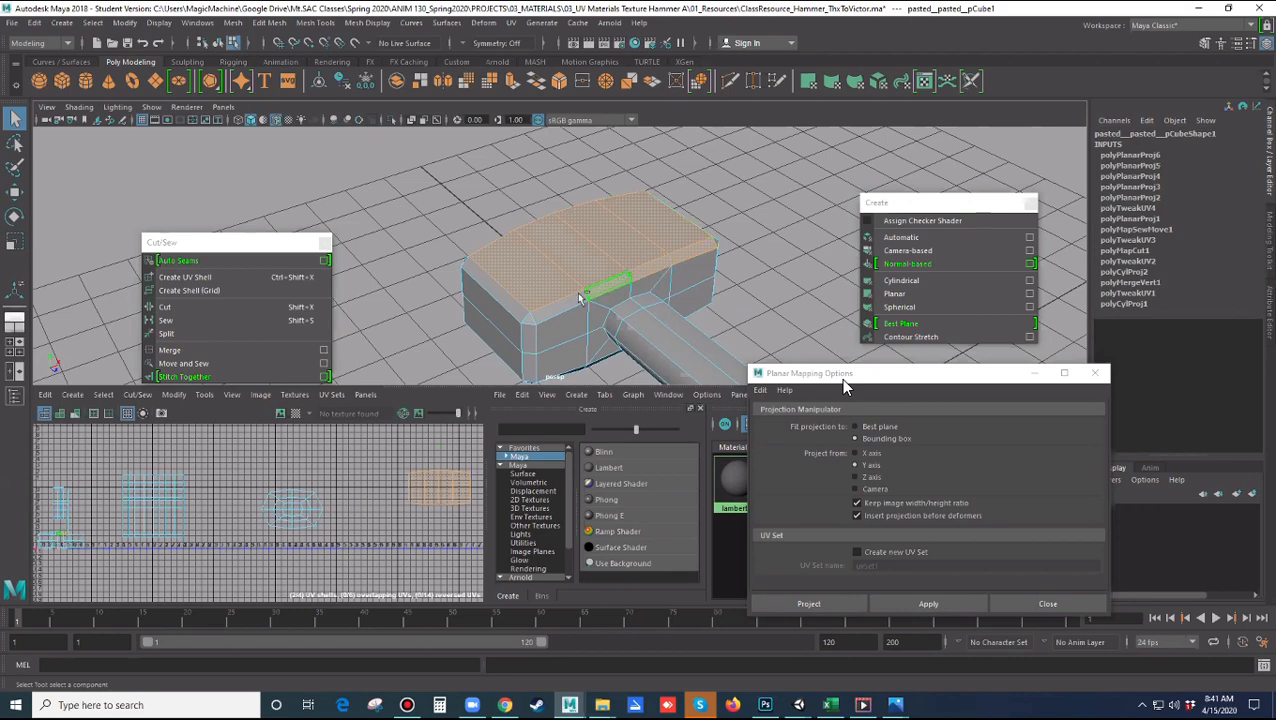
left_click_drag(505, 318, 628, 330, "alt")
left_click(528, 310, "shift")
left_click(498, 278, "shift")
left_click_drag(536, 321, 548, 324, "alt")
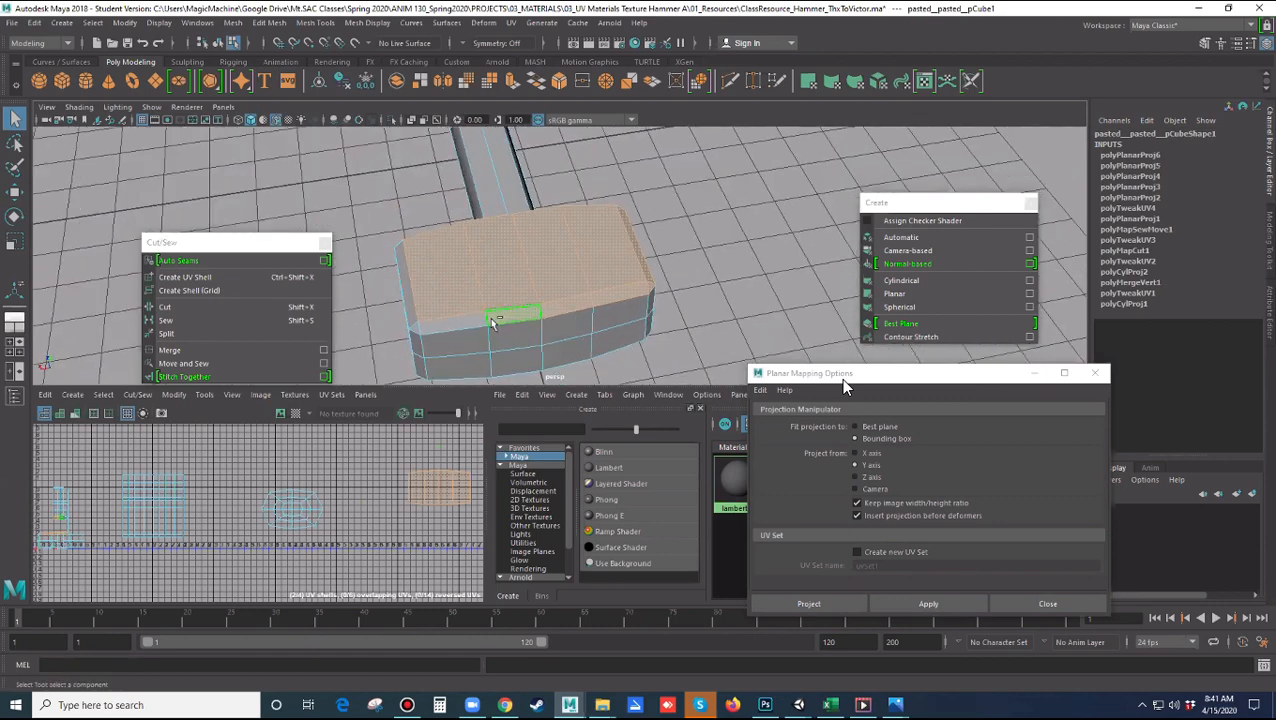
left_click_drag(408, 300, 548, 248, "alt")
left_click_drag(620, 338, 683, 288, "alt")
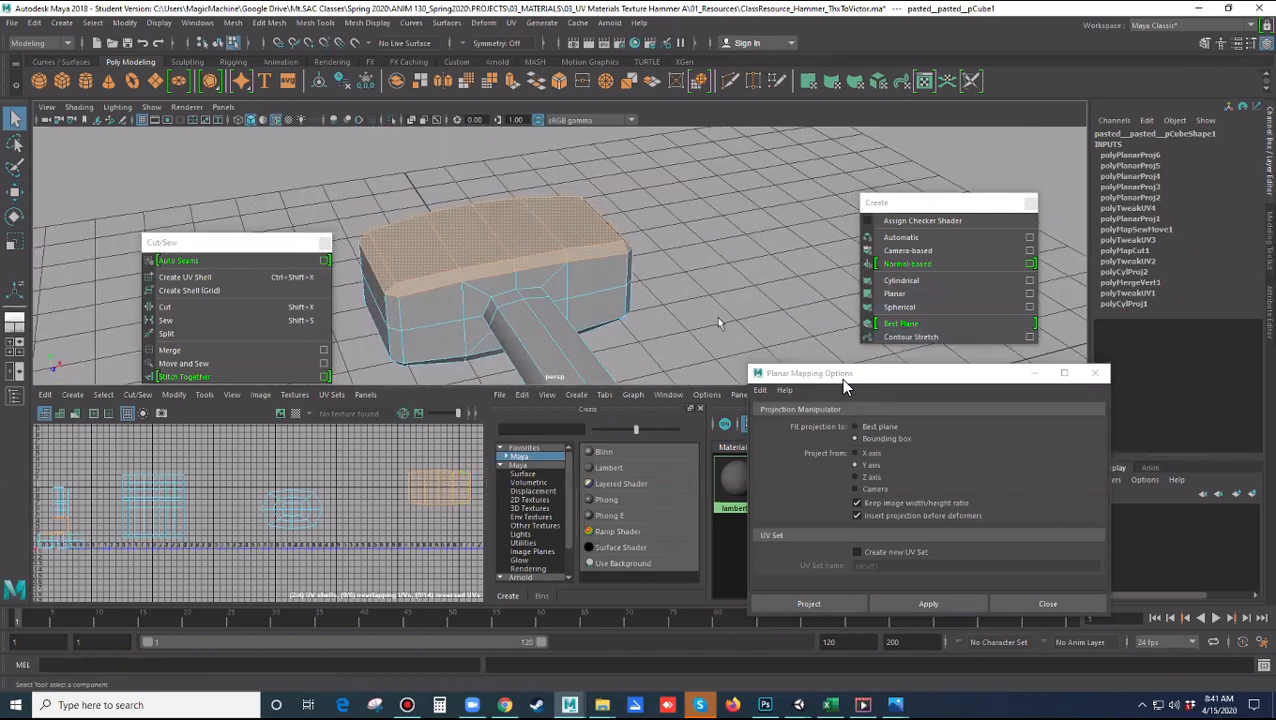
Apply the Y-axis planar projection to the head's top and bevel faces, and move the shell past the end-cap shell
key("w")
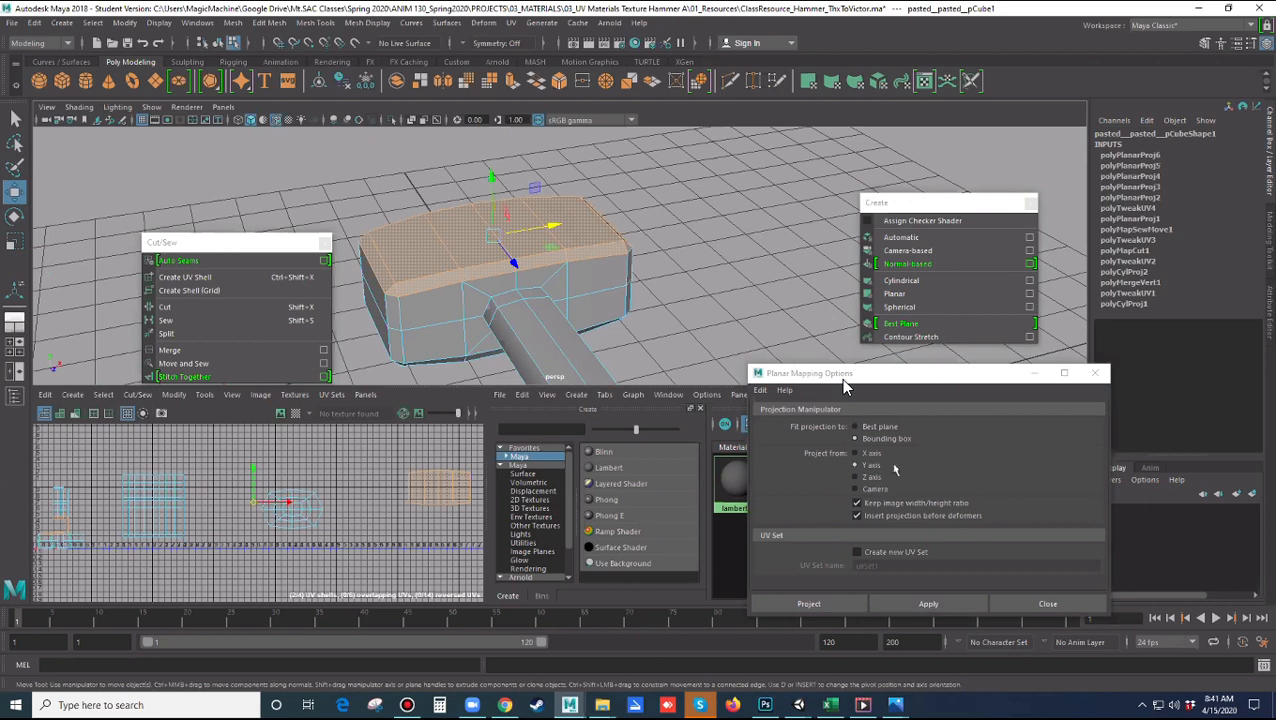
left_click(928, 605)
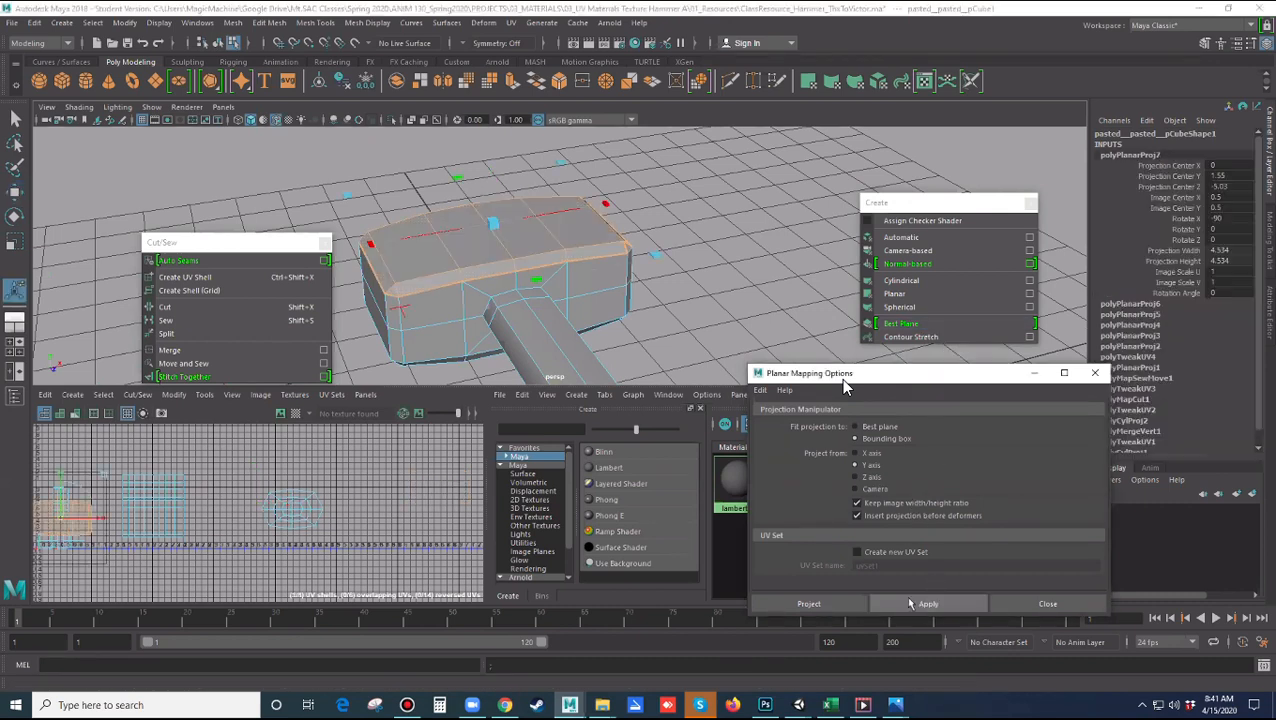
left_click_drag(62, 521, 403, 476)
Select the faces on the hammer head's underside together with the bevel faces surrounding them
left_click_drag(480, 329, 604, 279, "alt")
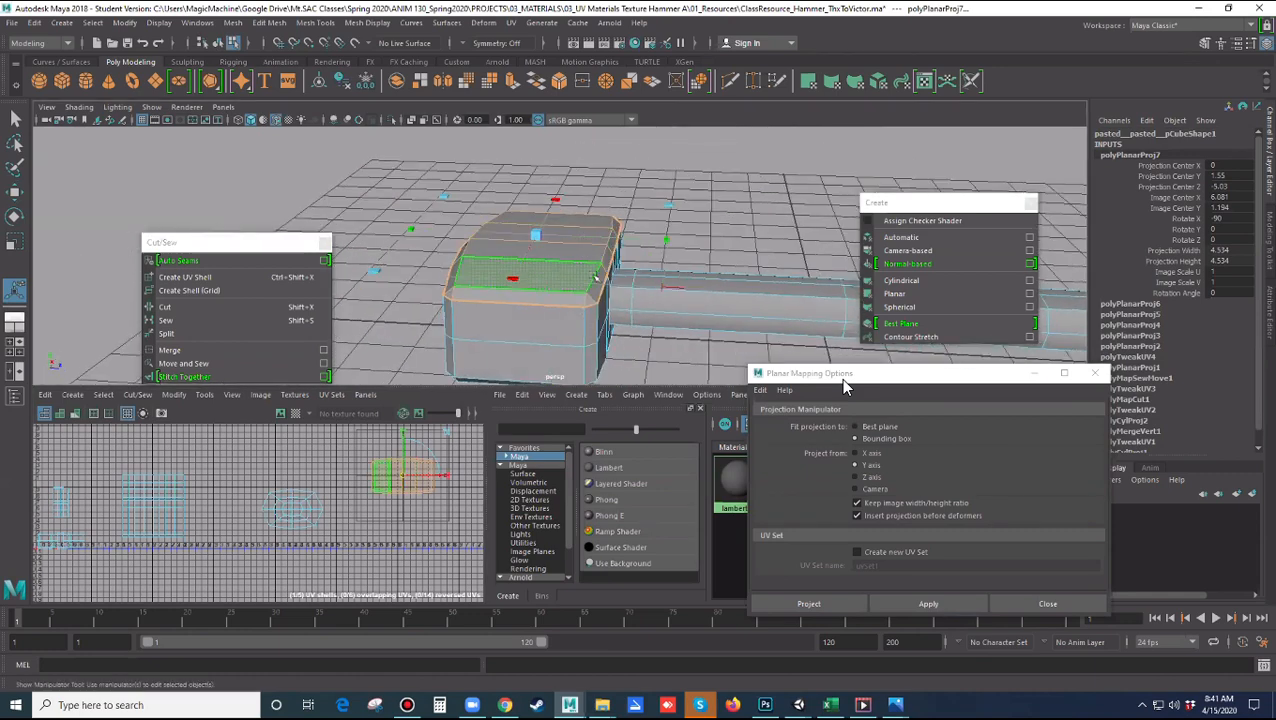
left_click_drag(608, 300, 572, 304, "alt")
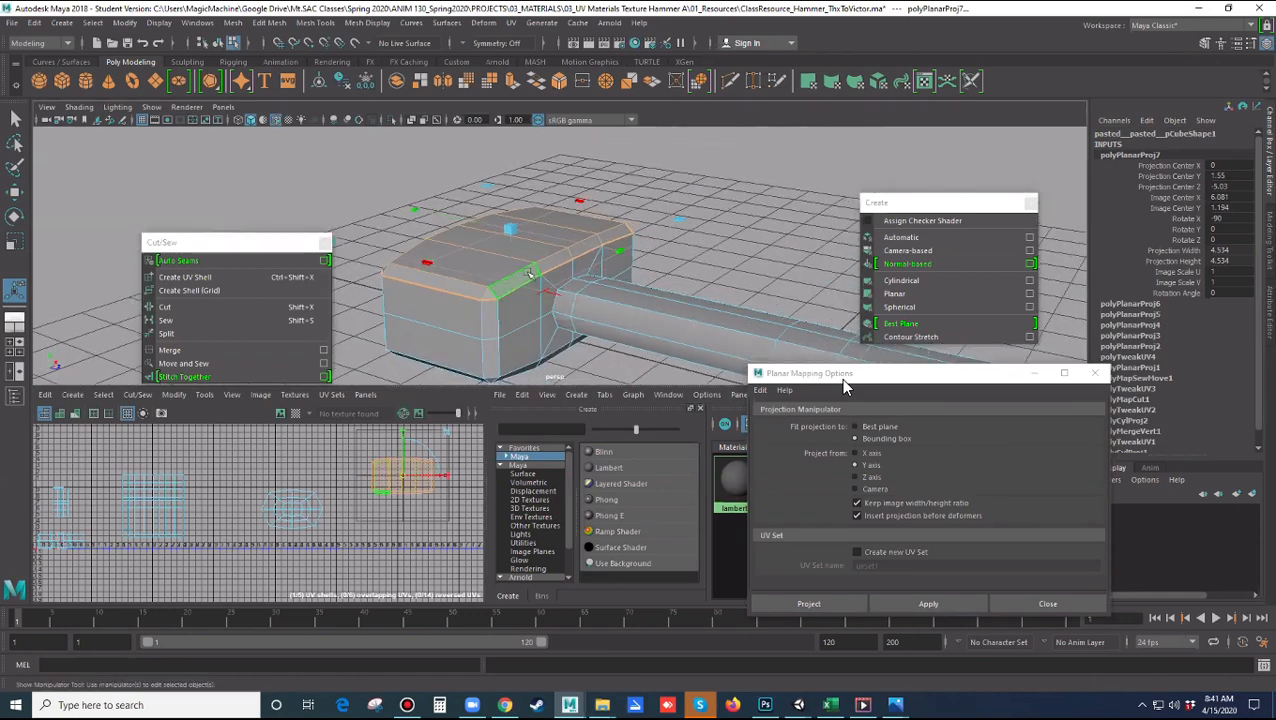
left_click_drag(545, 270, 571, 274, "alt")
key("q")
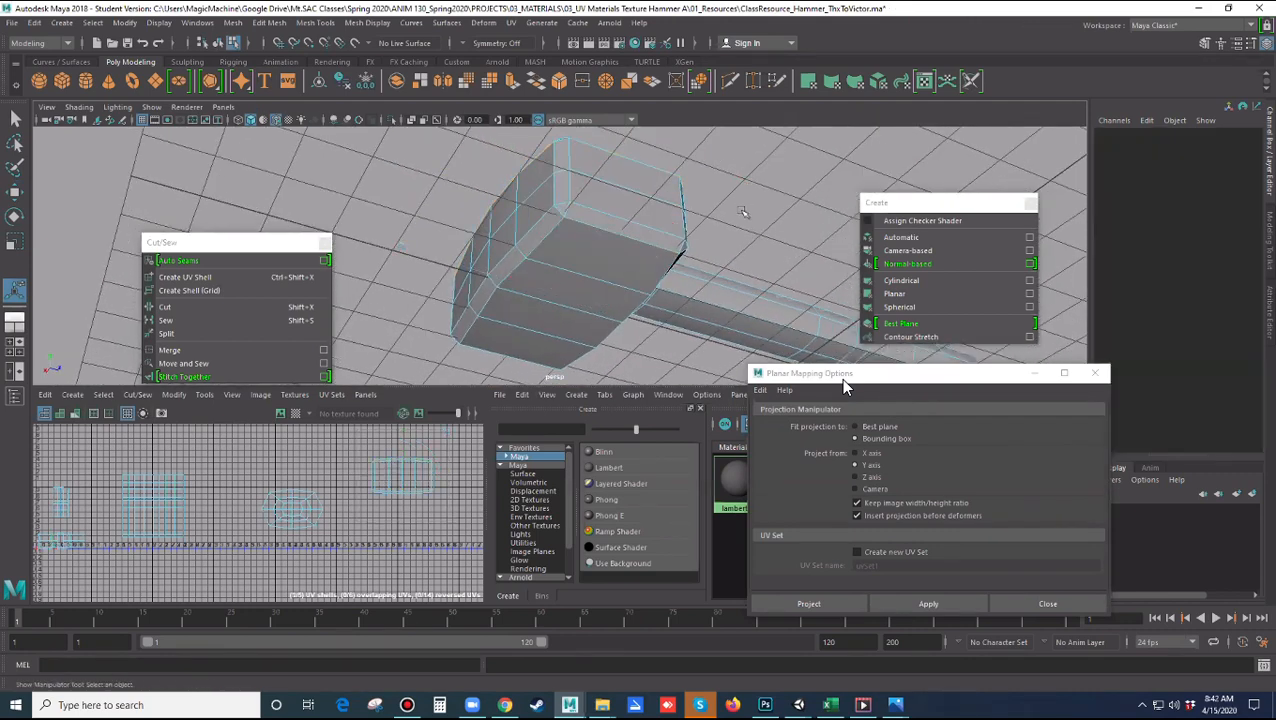
left_click(538, 285)
left_click(530, 305, "shift")
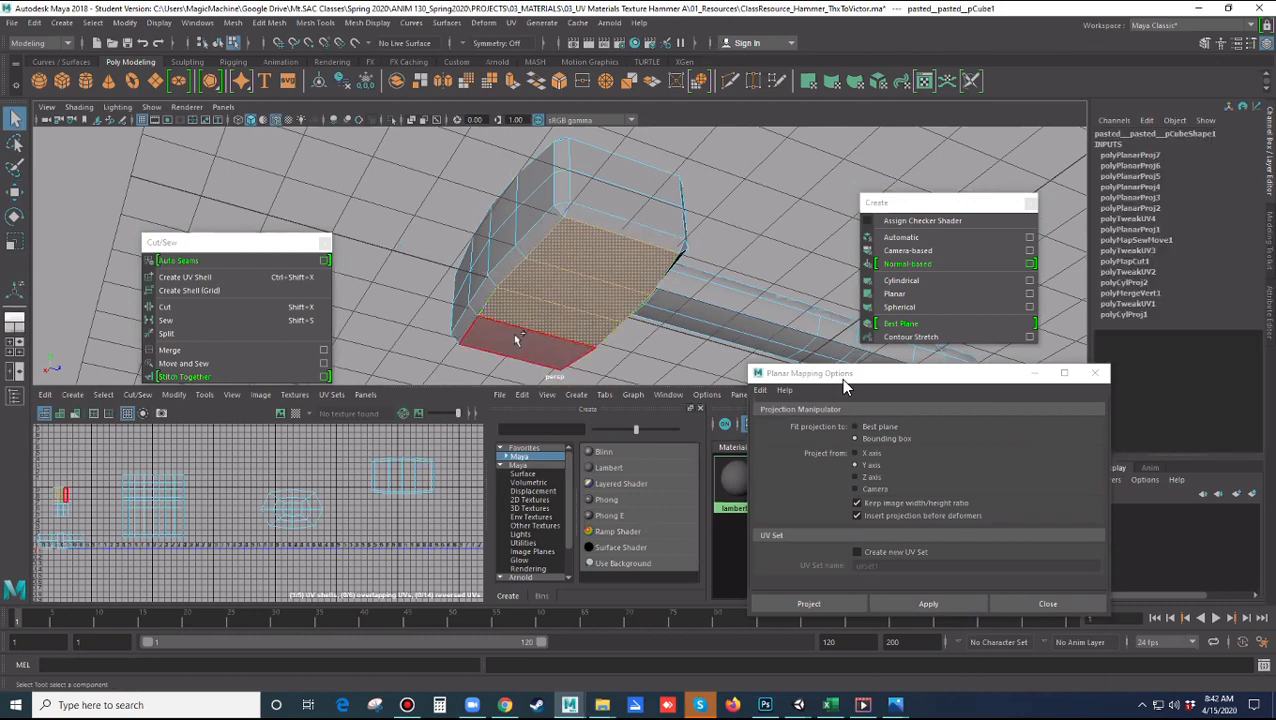
left_click(475, 336, "shift")
left_click(491, 290, "shift")
left_click(511, 265, "shift")
left_click(553, 219, "shift")
left_click(579, 210, "shift")
left_click_drag(579, 210, 533, 276, "alt")
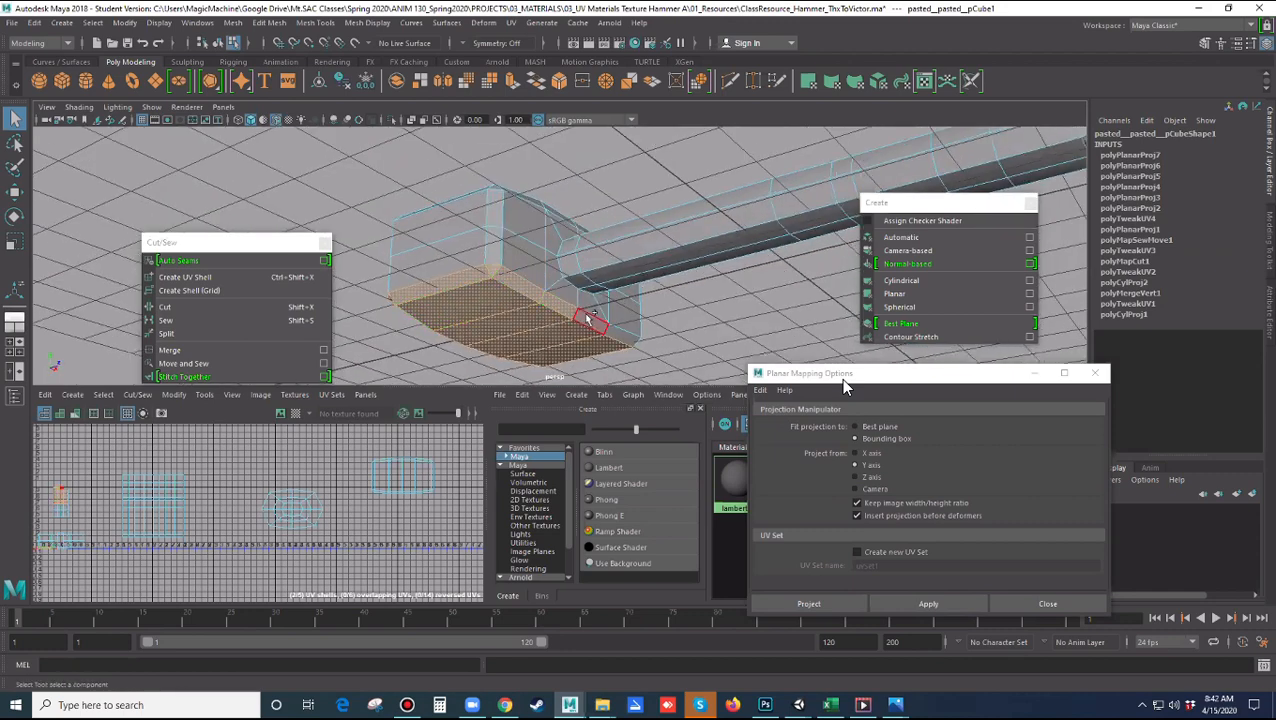
left_click_drag(678, 343, 578, 300, "alt")
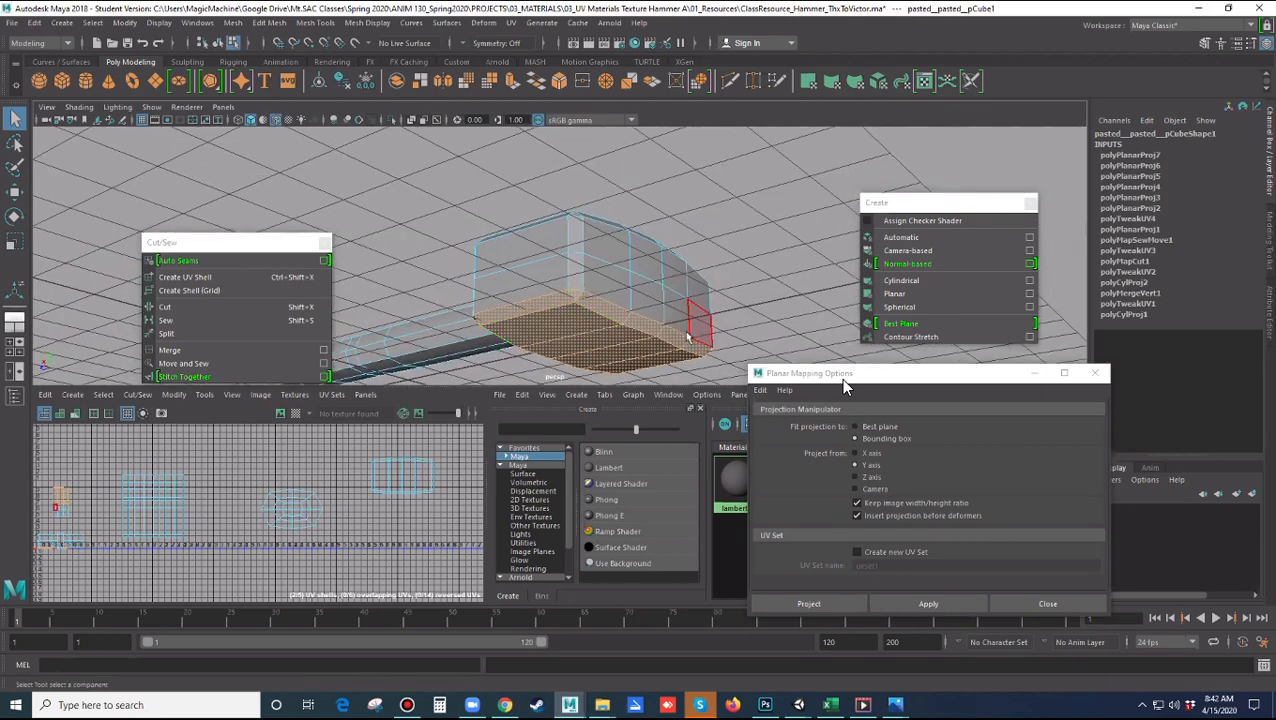
Project the head's underside and bevel faces from the Y axis, place their shell below the head-top shell, and clear the selection
left_click(954, 375)
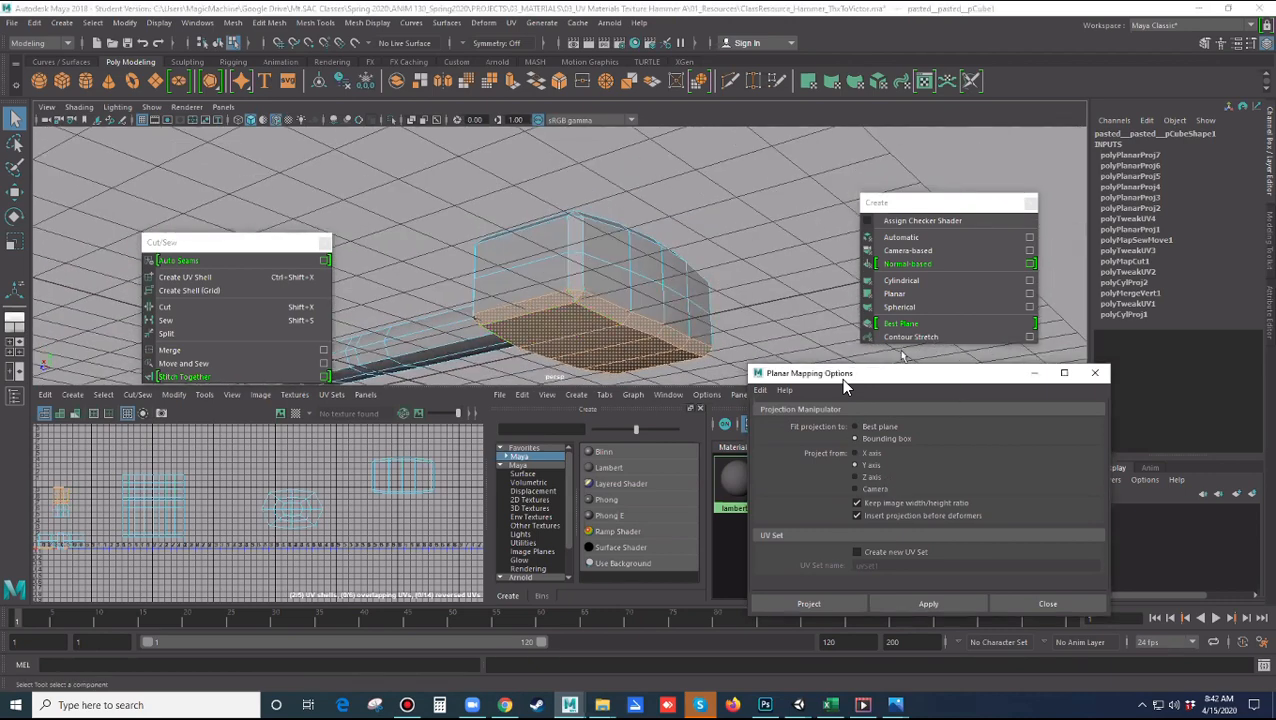
key("w")
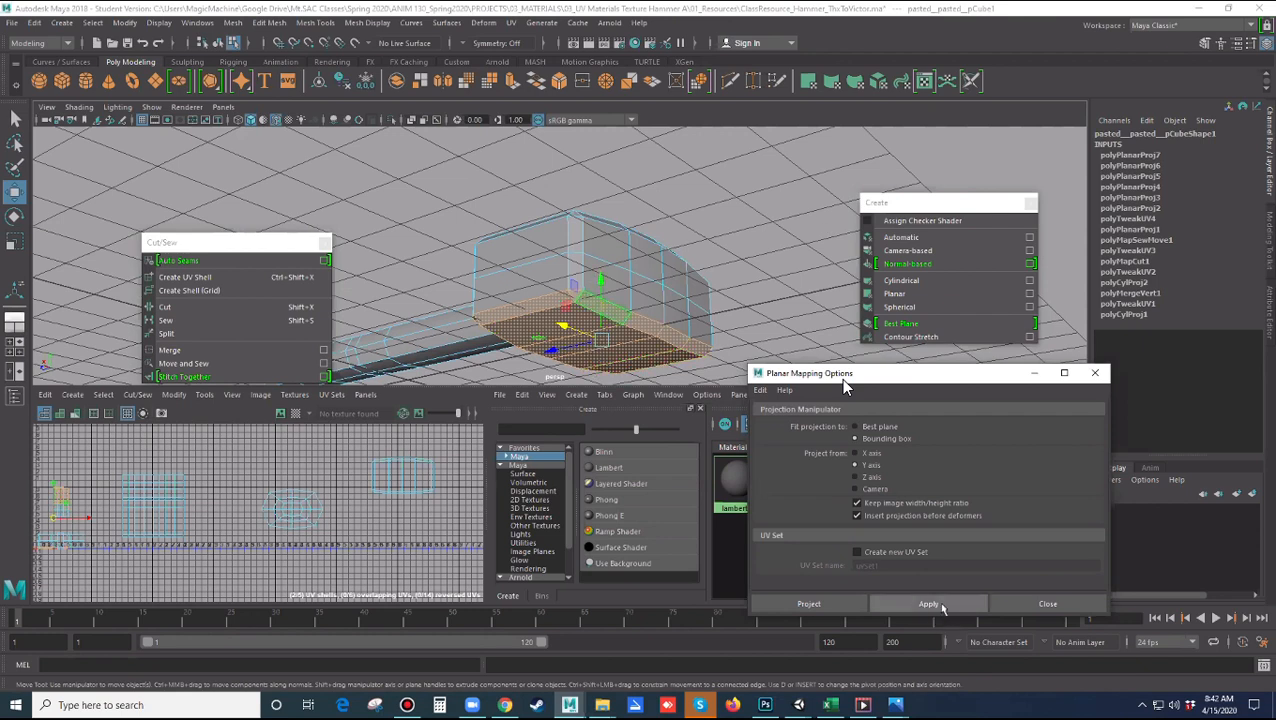
left_click(938, 604)
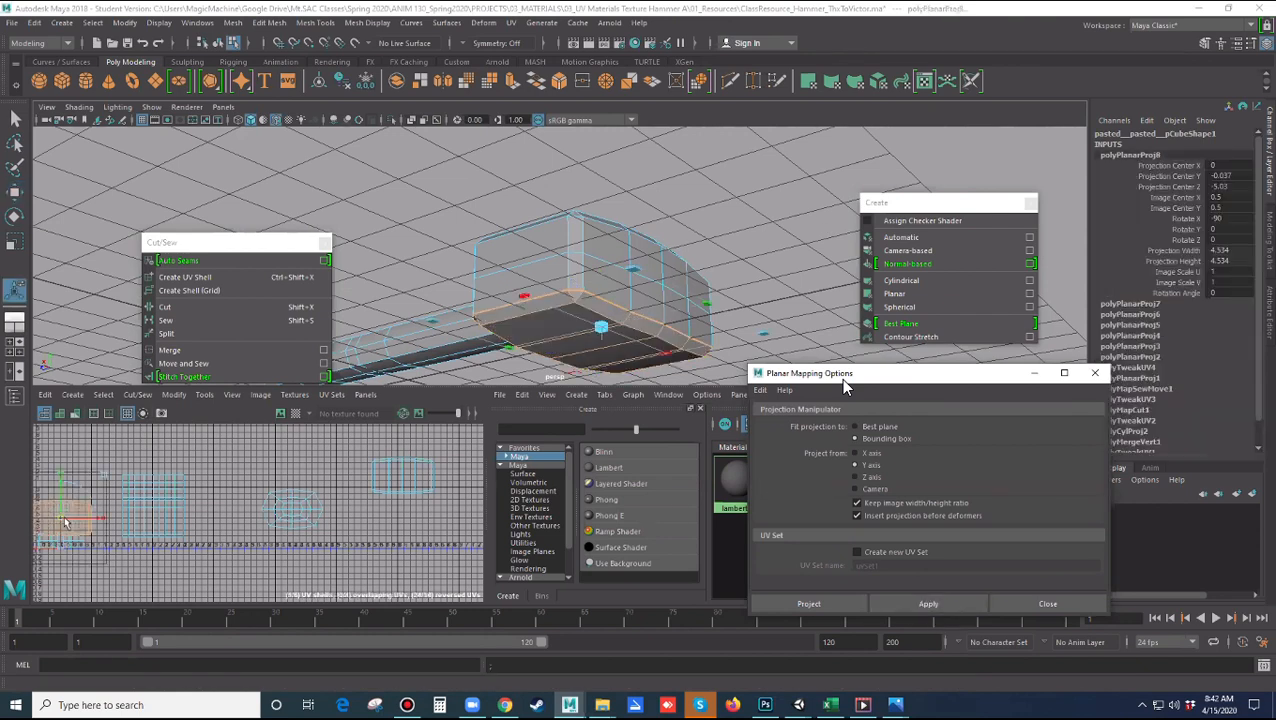
left_click_drag(66, 522, 408, 497)
left_click_drag(580, 360, 365, 358, "alt")
left_click(521, 323)
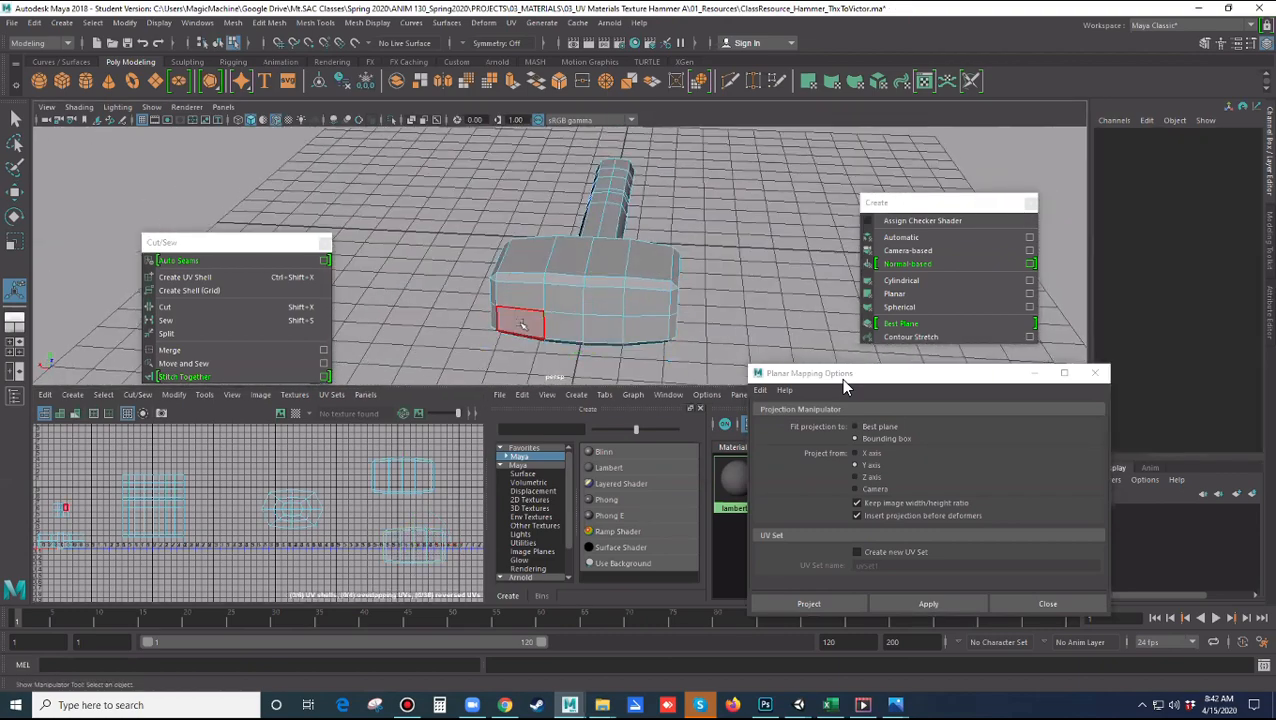
Select all the faces on the hammer head's long side opposite the handle, including the narrow bevel faces at both ends
left_click(521, 323)
left_click(531, 293, "shift")
left_click(552, 295, "shift")
left_click(560, 321, "shift")
left_click(598, 323, "shift")
left_click(604, 301, "shift")
left_click(641, 301, "shift")
left_click(644, 326, "shift")
left_click_drag(686, 335, 654, 338, "alt")
left_click(656, 332)
left_click(613, 298)
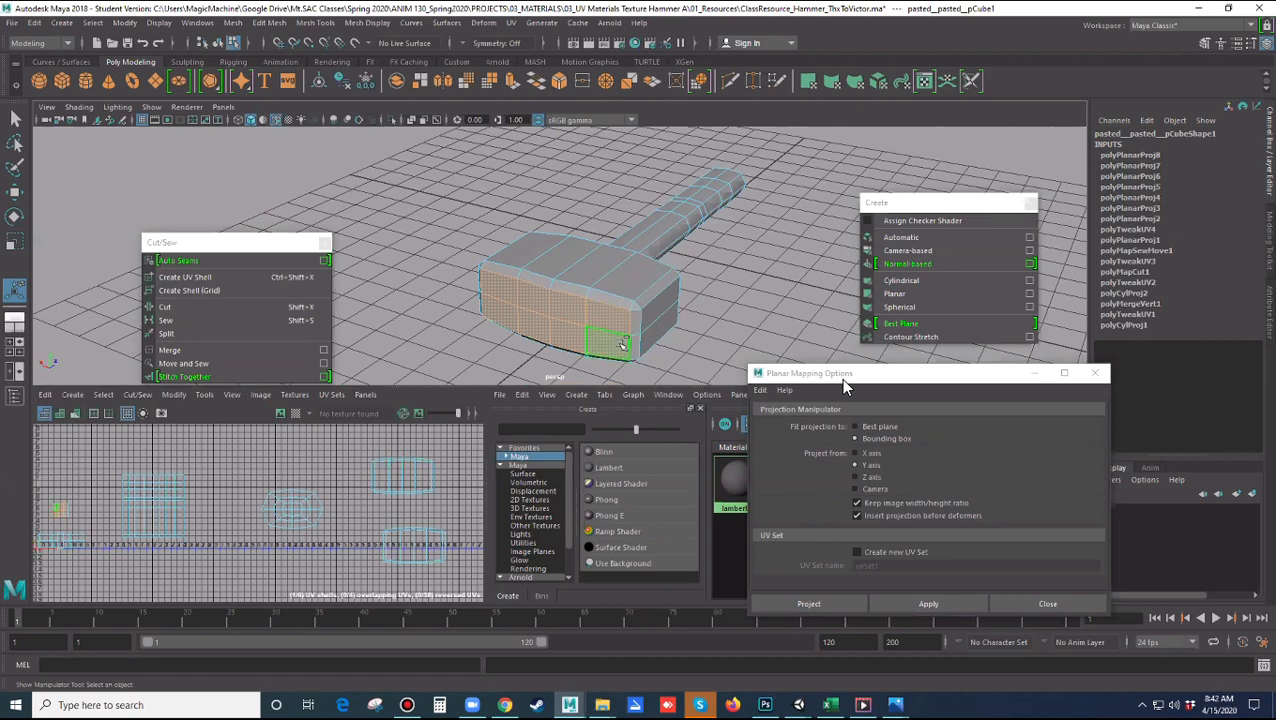
left_click_drag(668, 350, 662, 333, "alt")
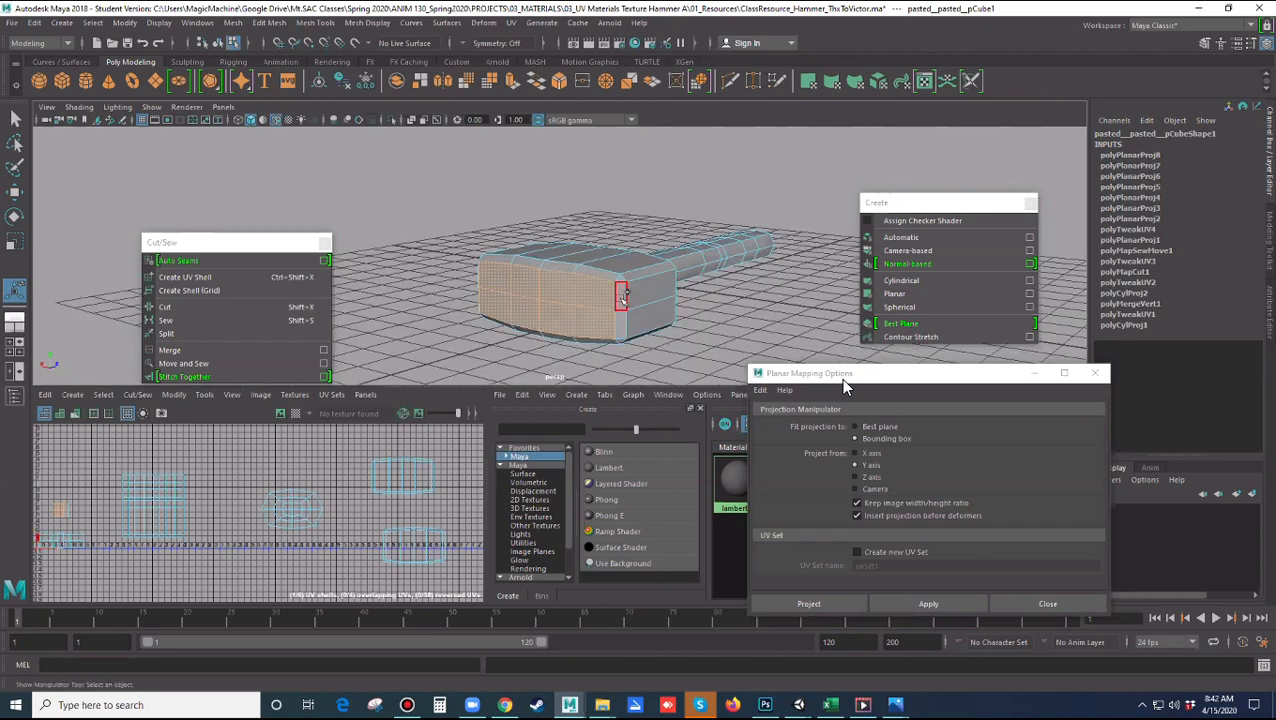
left_click_drag(585, 326, 702, 362, "alt")
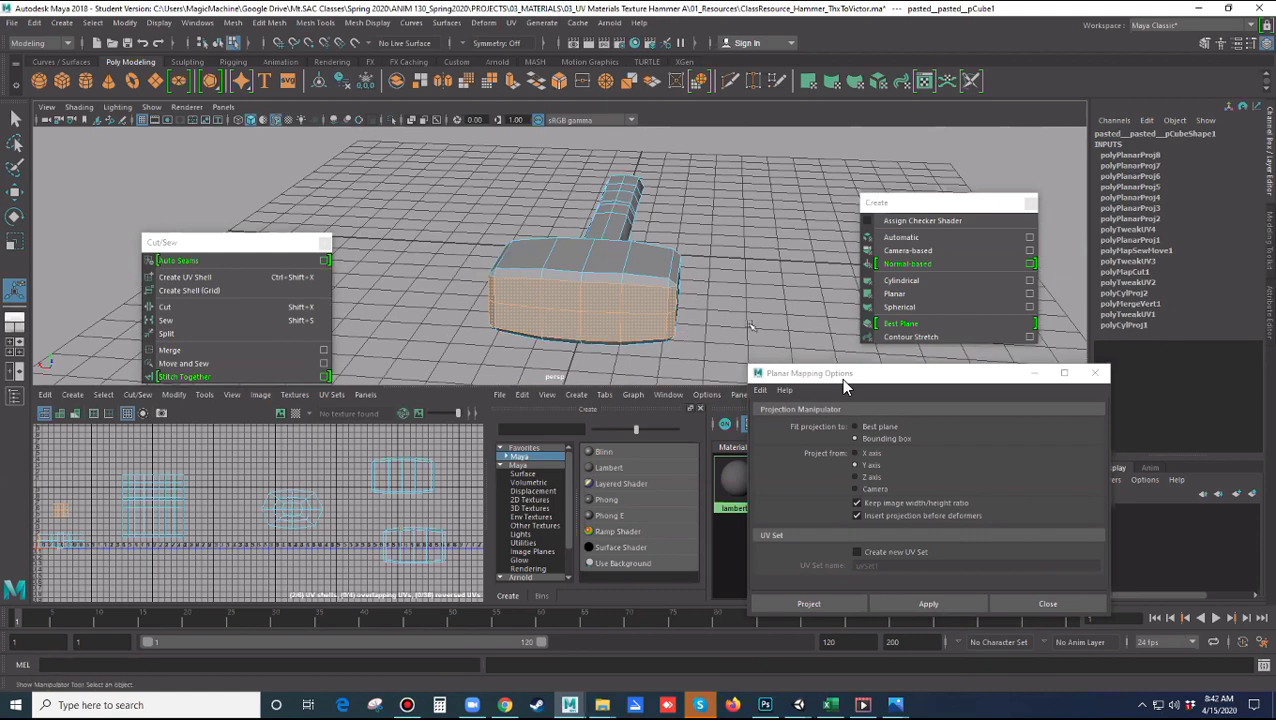
Project the selected head side from the Z axis and move its shell above the end-cap shell
key("w")
left_click(856, 477)
left_click(928, 603)
left_click_drag(62, 518, 326, 459)
Select the head faces around the handle joint, project them from the Z axis, and place their shell below the end-cap shell
left_click_drag(700, 335, 505, 317, "alt")
key("q")
left_click(505, 317)
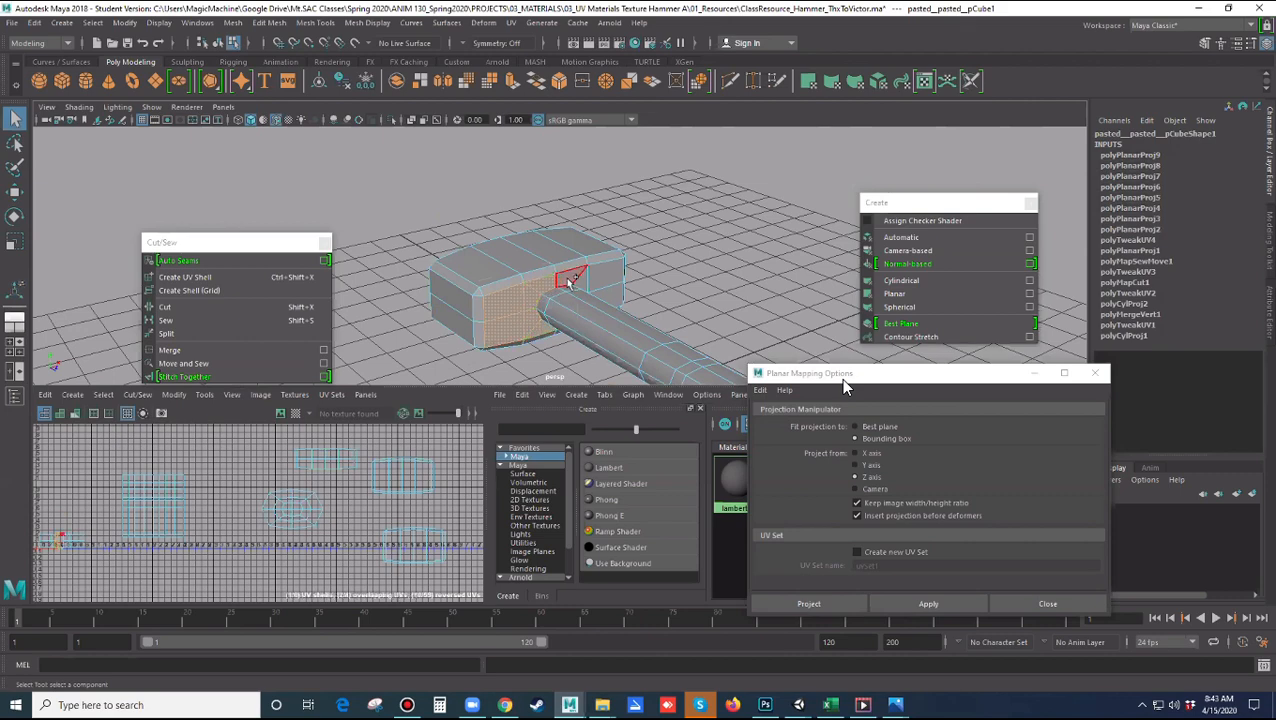
left_click_drag(640, 287, 505, 305, "alt")
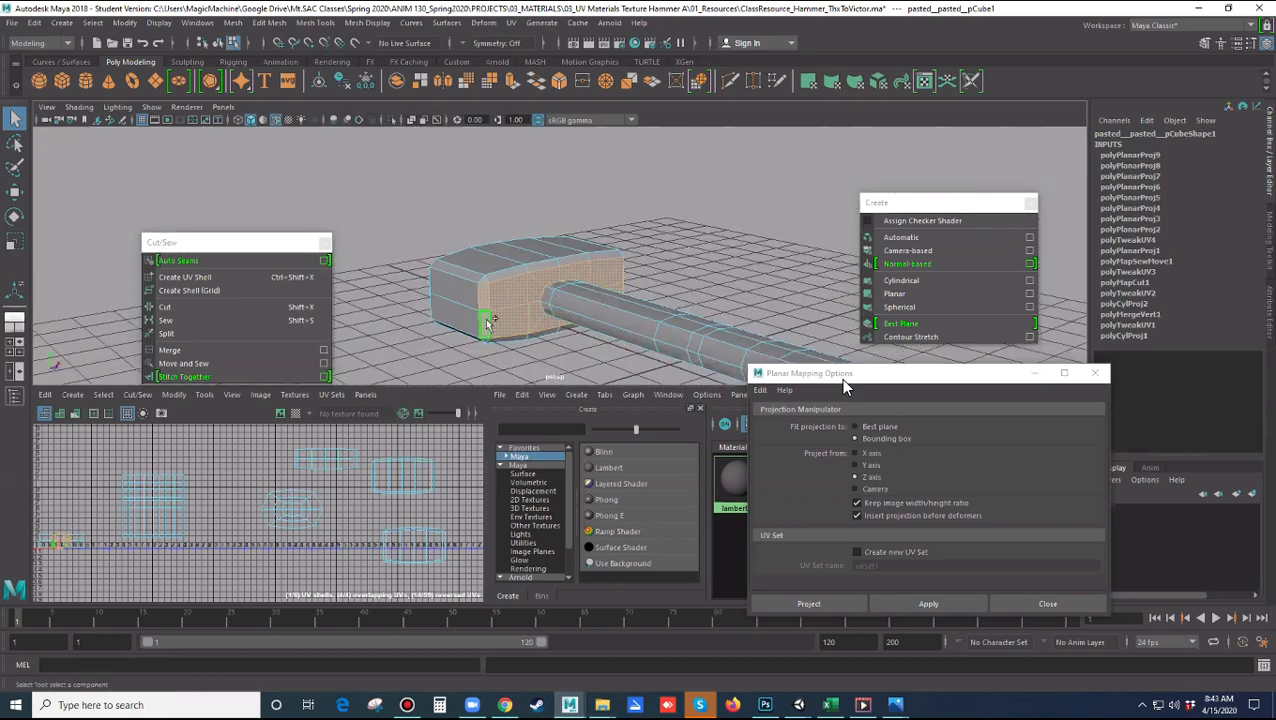
left_click(928, 603)
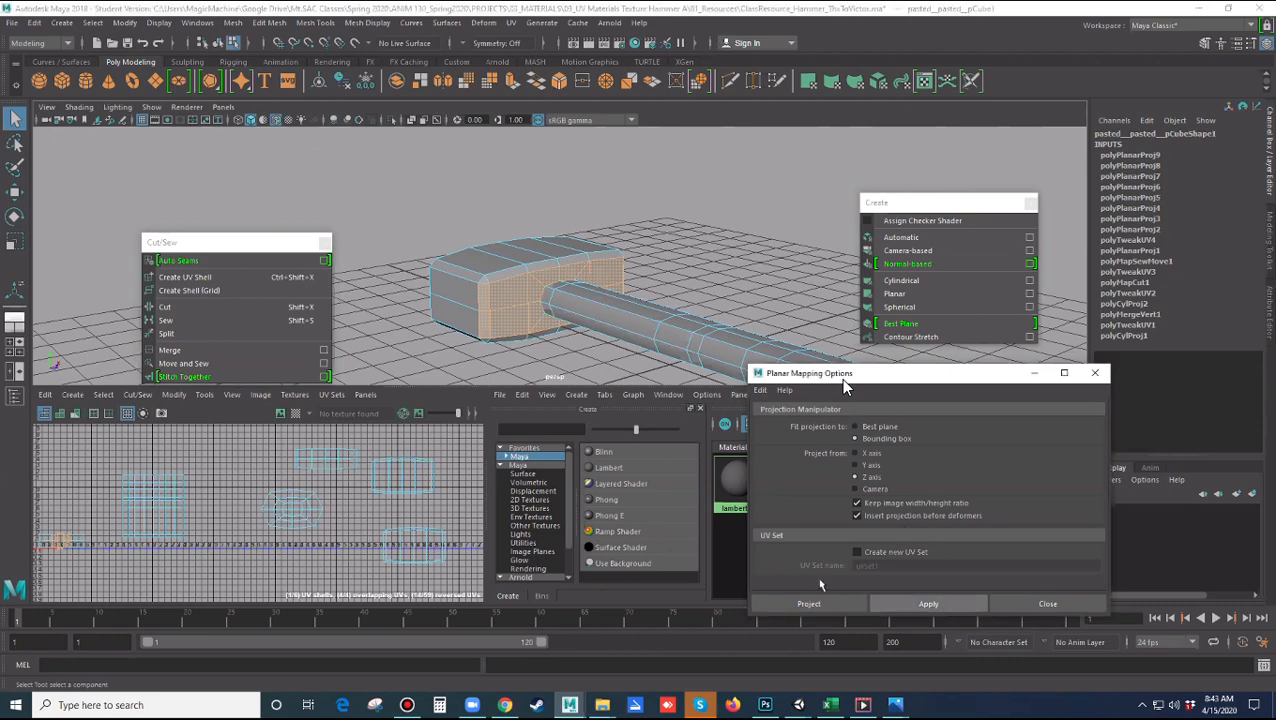
left_click_drag(61, 519, 334, 563)
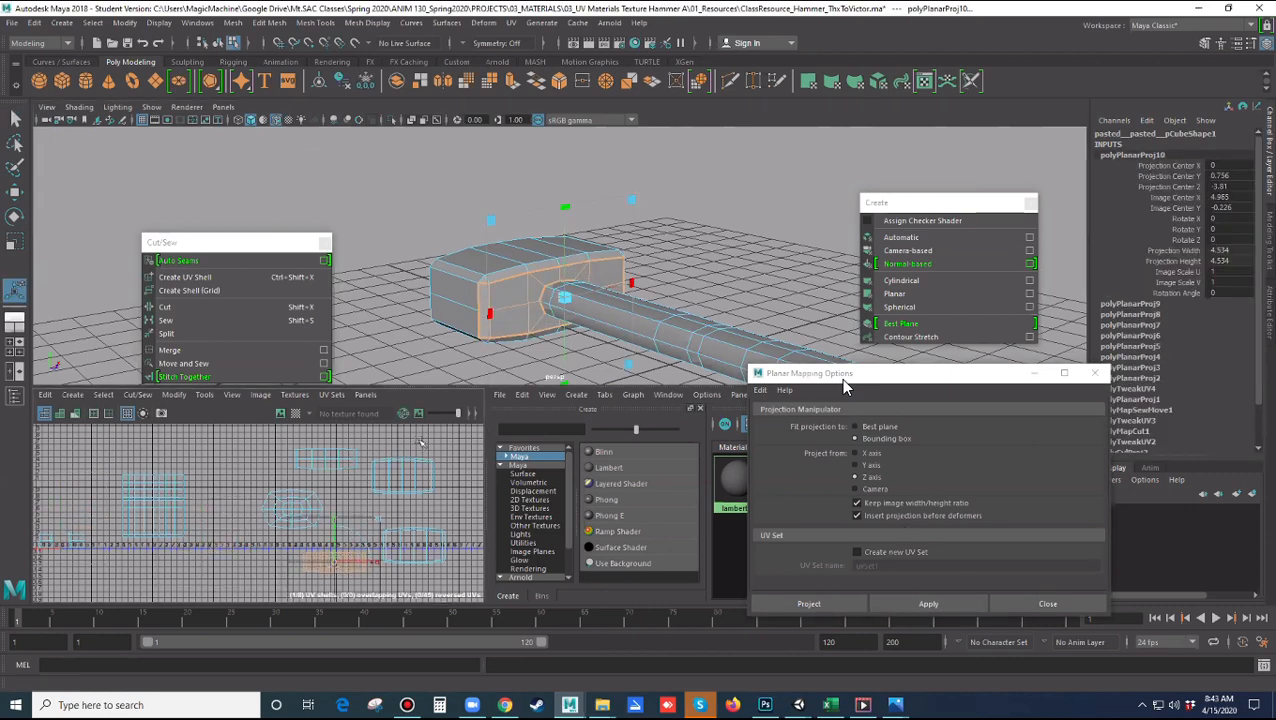
Select the leftover triangular corner face of the head's top bevel through its stray UVs near the UV origin
mouse_move(624, 276)
left_mouse_down("alt")
mouse_move(597, 300)
mouse_move(640, 293)
mouse_move(648, 270)
mouse_move(615, 264)
left_mouse_up("alt")
left_click_drag(268, 493, 142, 472, "alt")
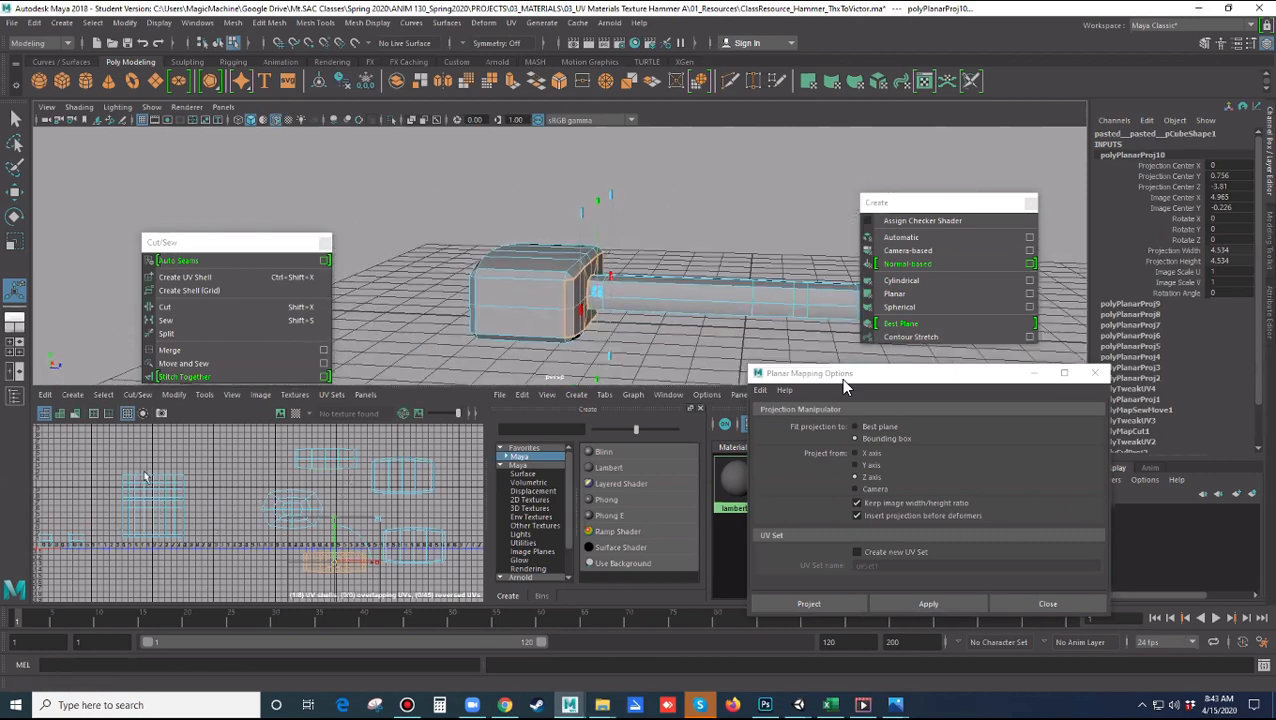
scroll(148, 489, "down", 1)
scroll(110, 498, "up", 4)
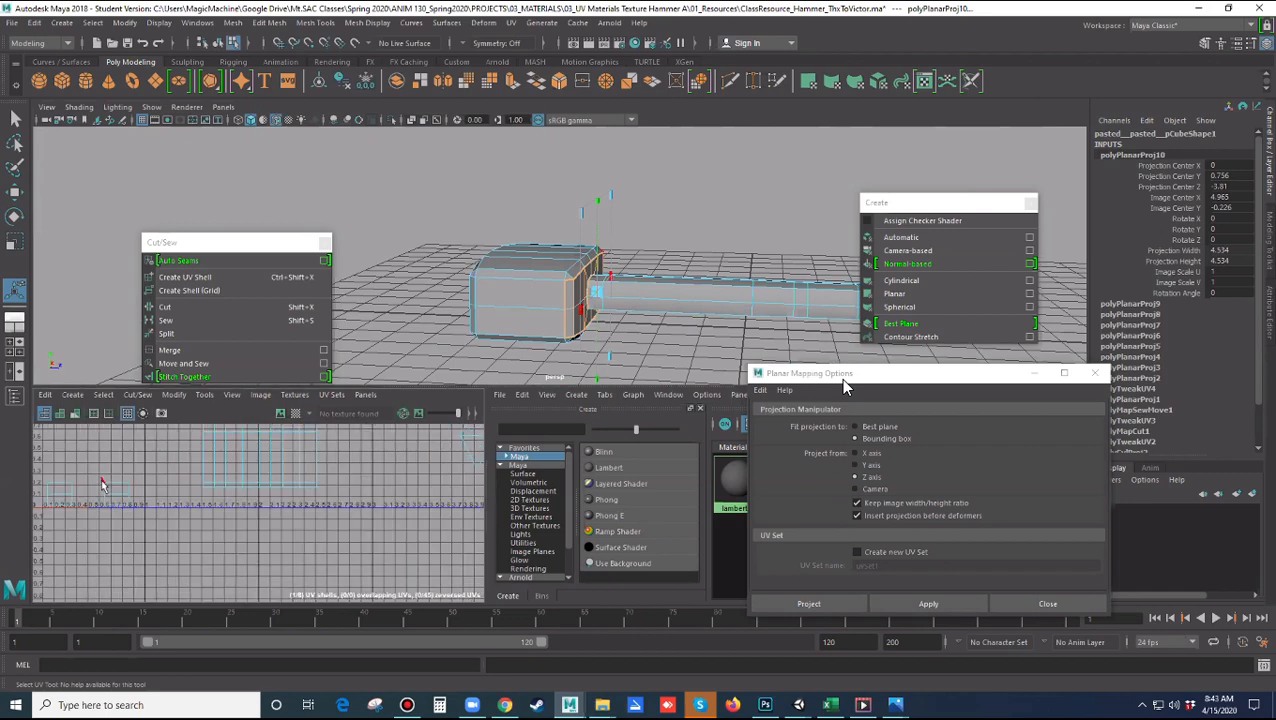
left_click(102, 481)
left_click_drag(693, 308, 627, 334, "alt")
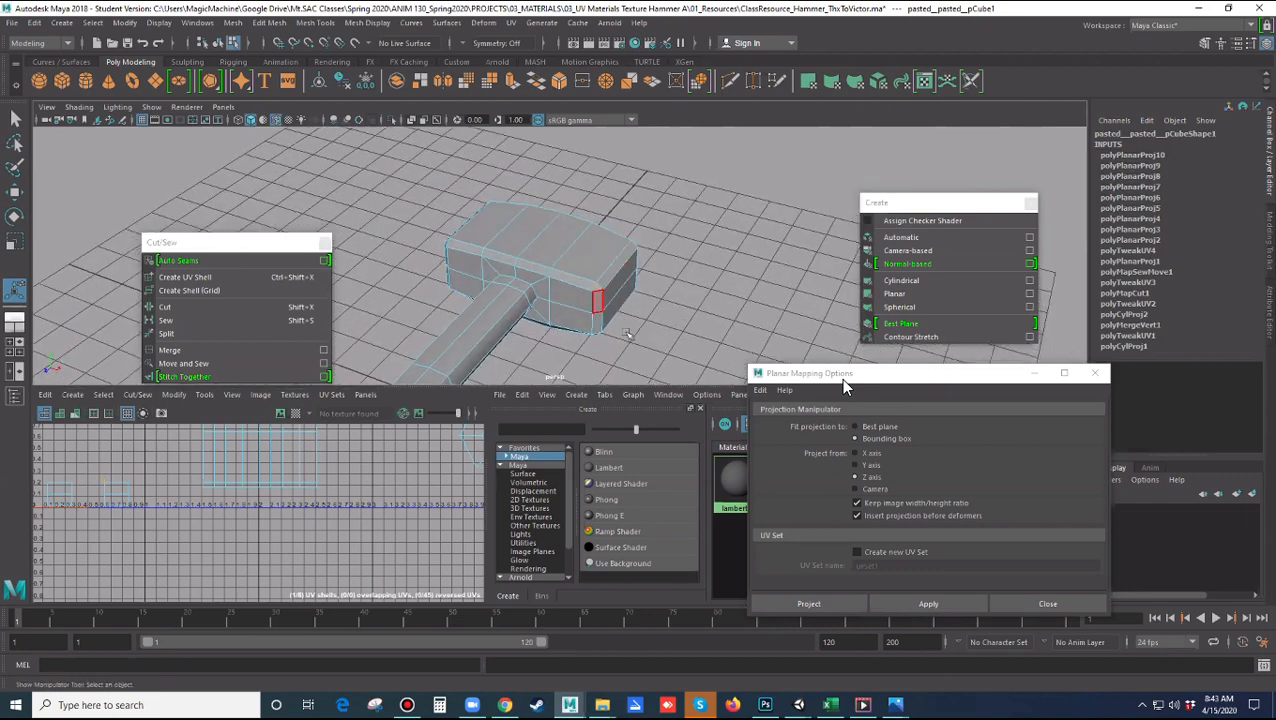
middle_click_drag(549, 315, 461, 326, "alt")
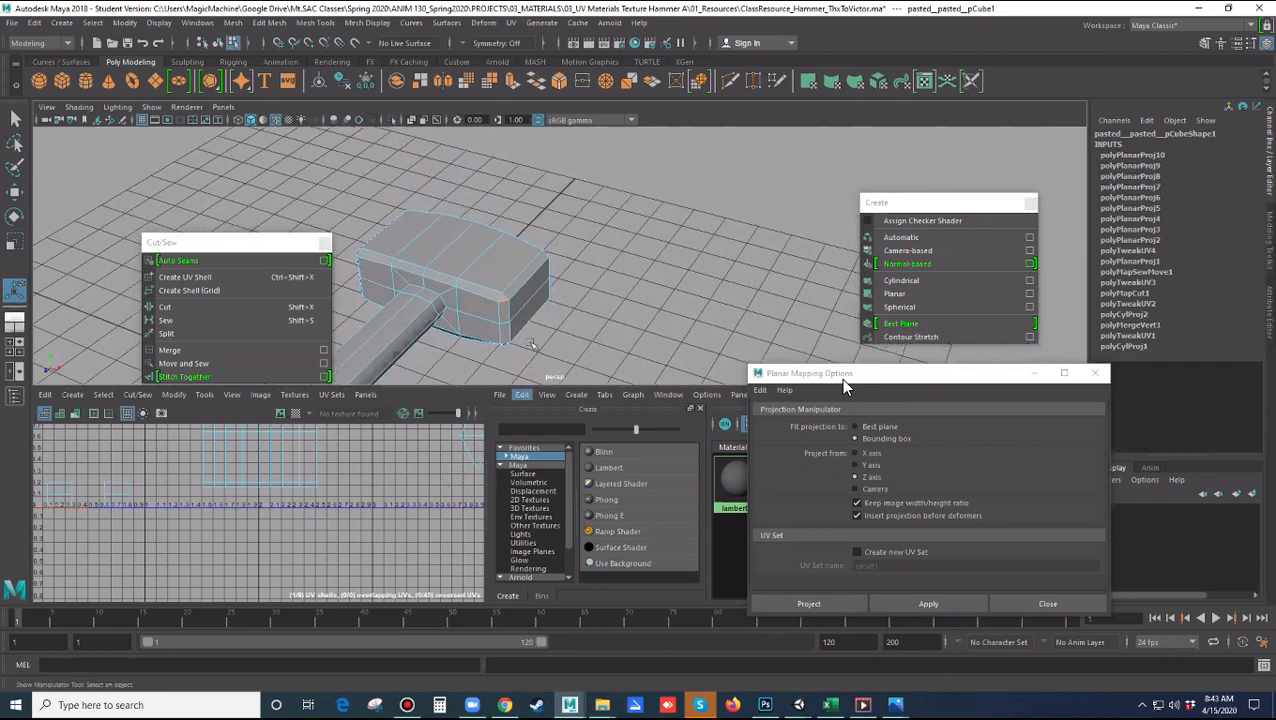
Add the whole head-top shell to the selection so the missed corner face is included with it
right_click_drag(336, 493, 311, 493, "alt")
middle_click_drag(367, 493, 212, 520, "alt")
middle_click_drag(297, 478, 283, 488, "alt")
double_click(391, 467)
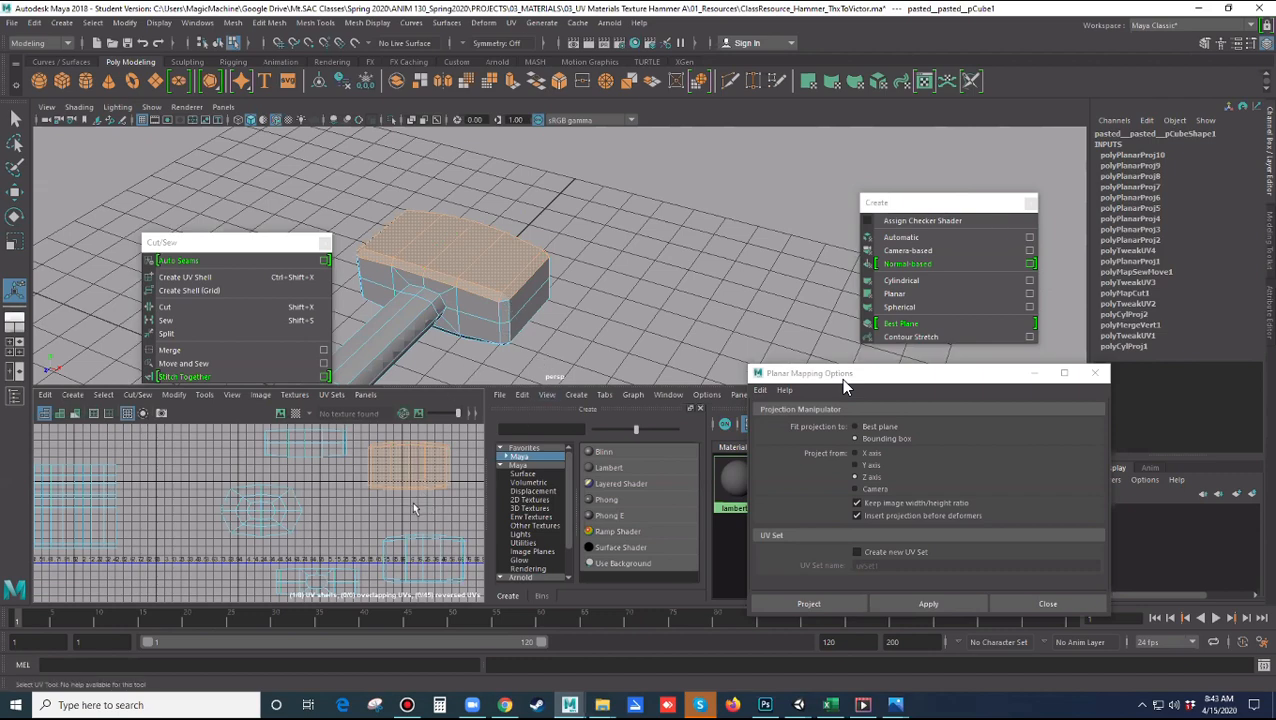
scroll(218, 536, "down", 1)
scroll(218, 536, "up", 3)
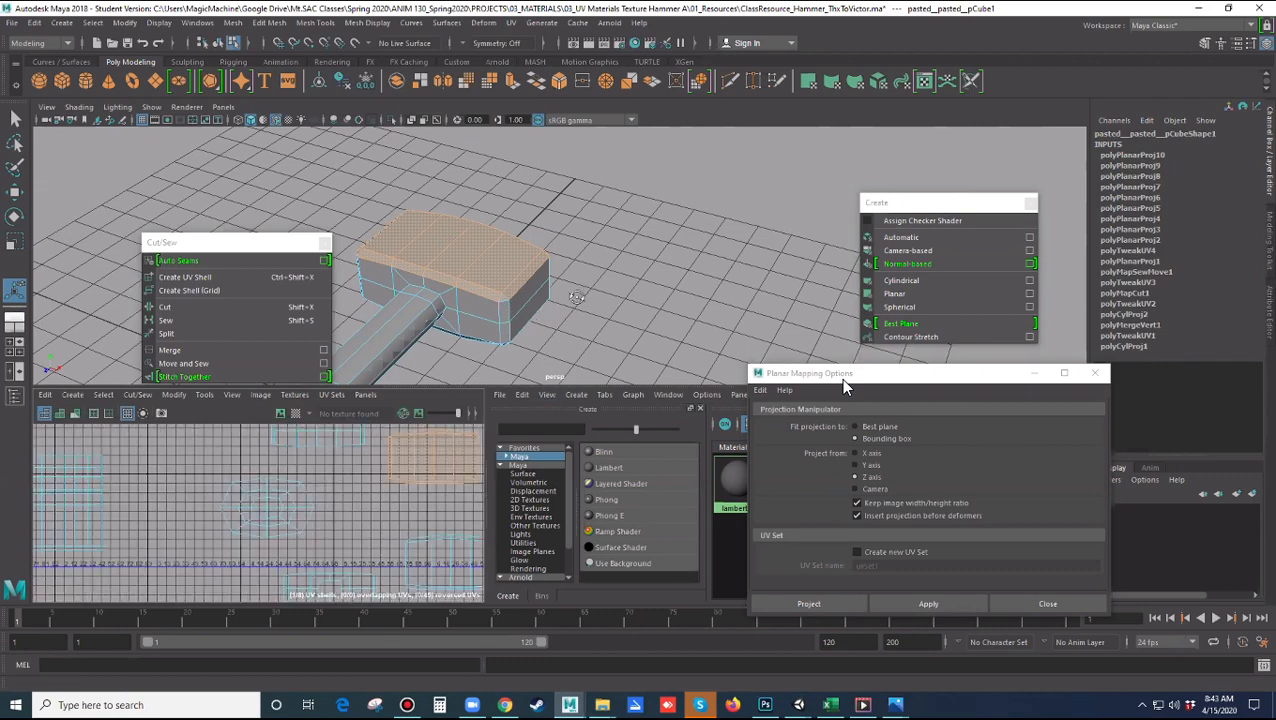
left_click_drag(553, 299, 582, 296, "alt")
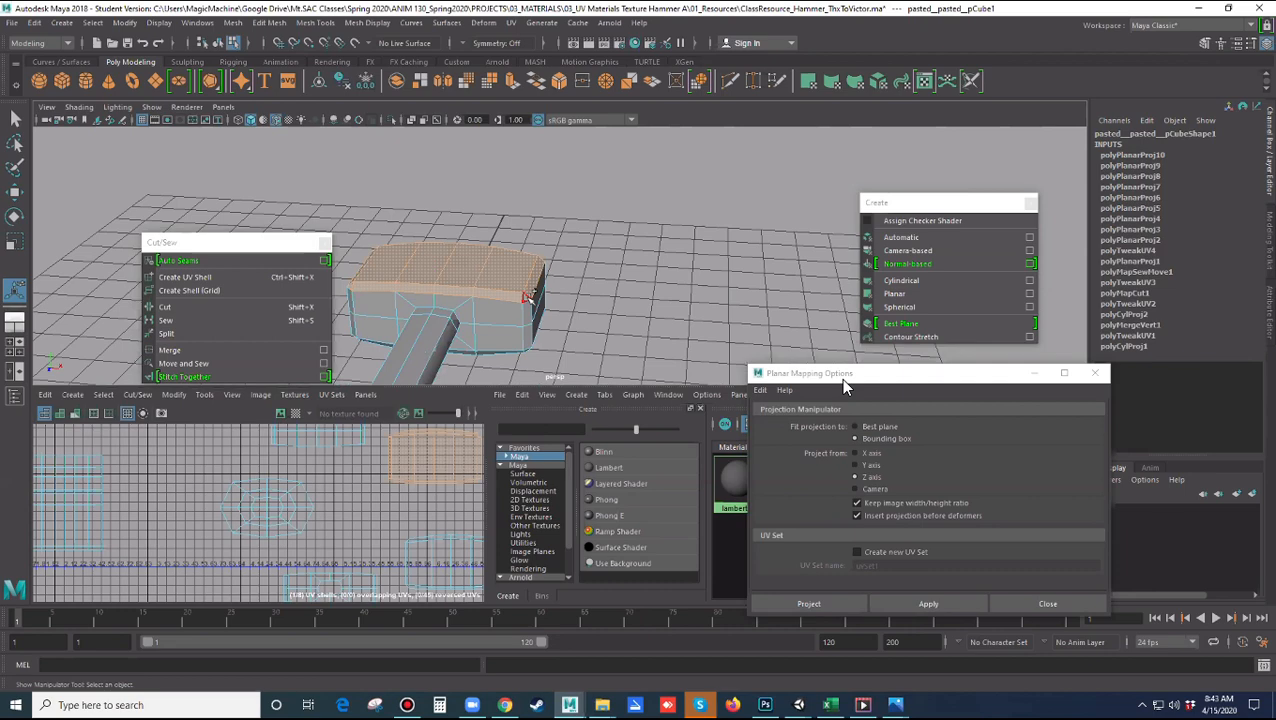
left_click_drag(527, 296, 606, 298, "alt")
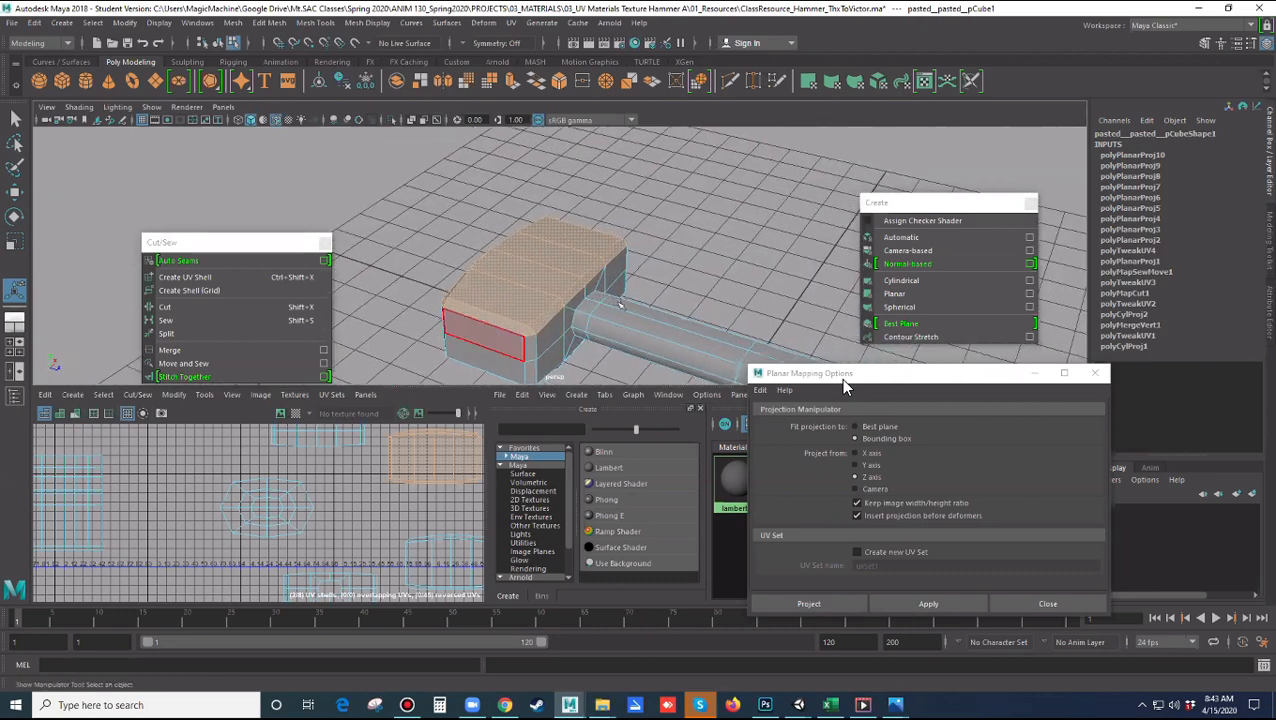
Project the head's top together with the missed corner face from the Y axis and move the shell beside the head-underside shell
key("w")
left_click_drag(718, 300, 635, 280, "alt")
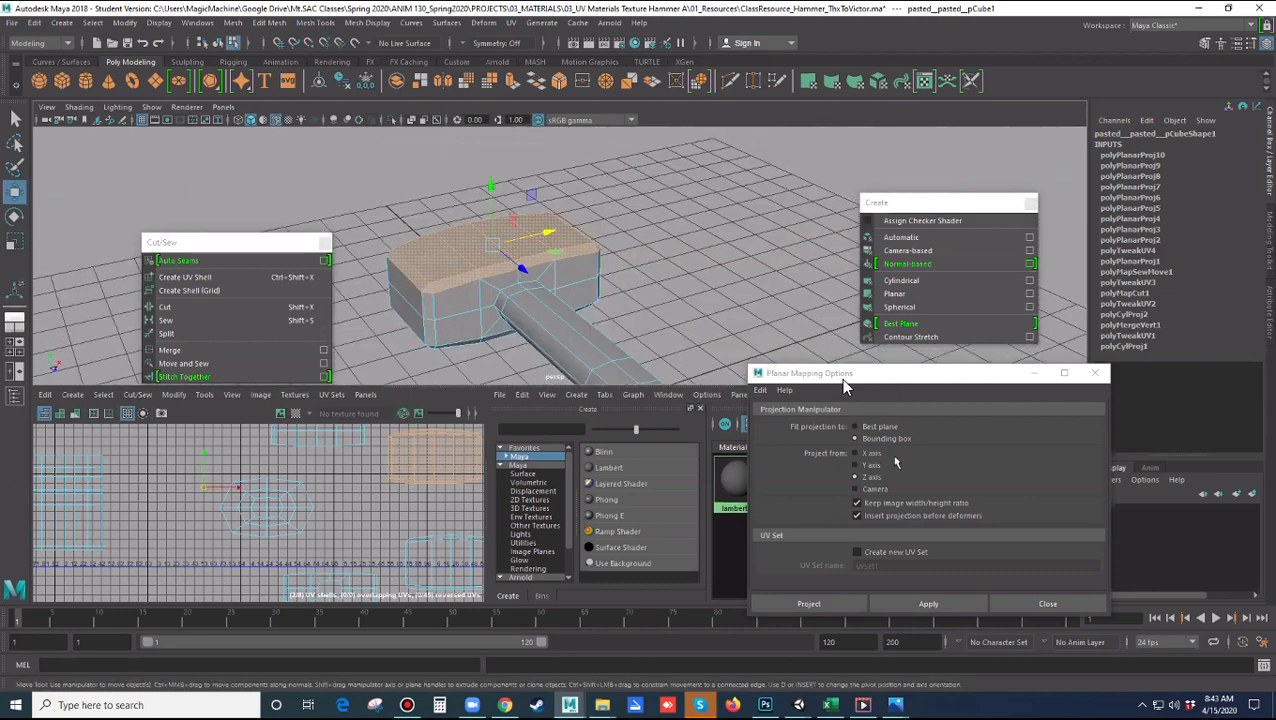
left_click(928, 603)
scroll(307, 485, "down", 2)
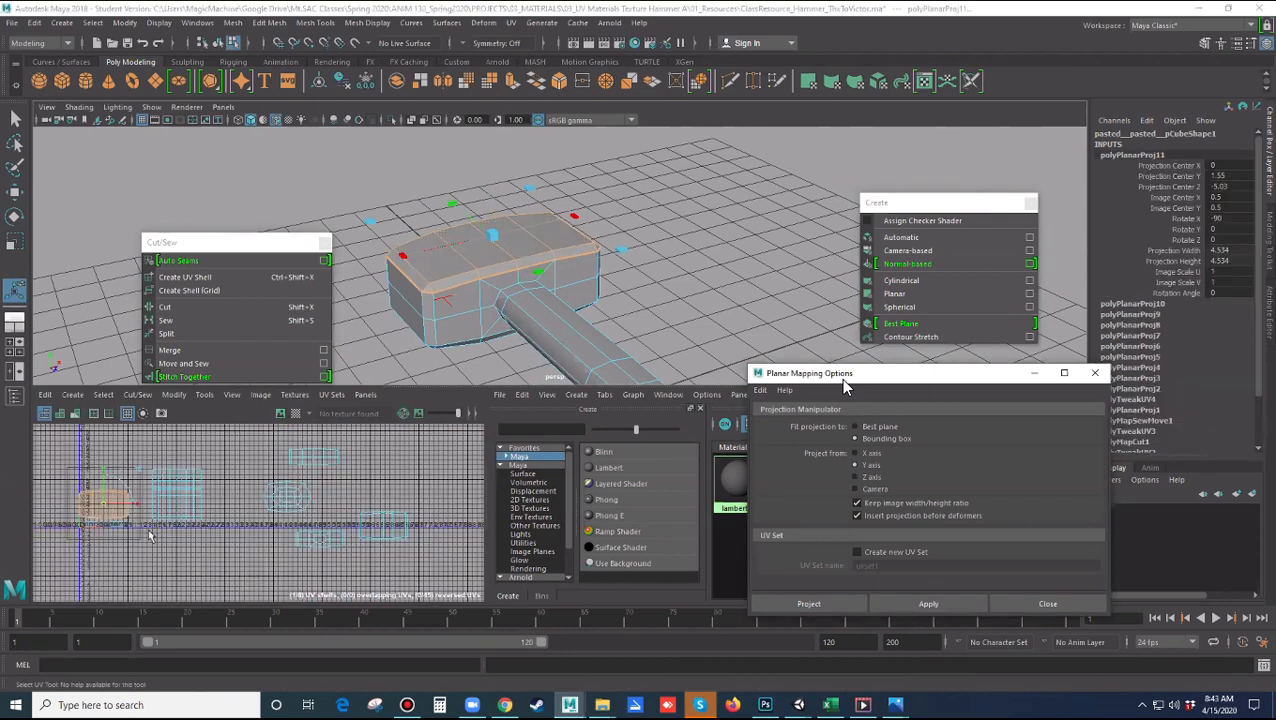
left_click_drag(104, 502, 400, 487)
Select both faces on one striking end of the hammer head and project them from the X axis
scroll(180, 540, "up", 3)
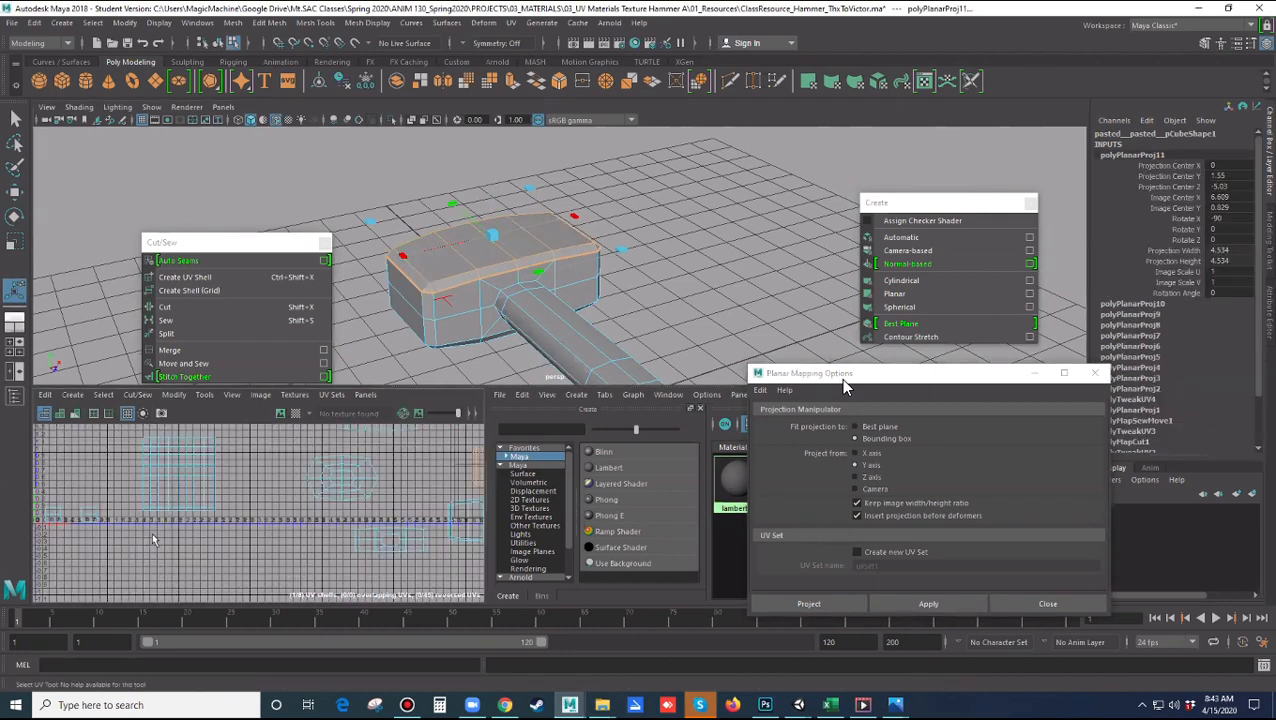
scroll(186, 528, "up", 2)
middle_click_drag(80, 520, 151, 517, "alt")
left_click_drag(404, 334, 510, 310, "alt")
left_click(505, 320)
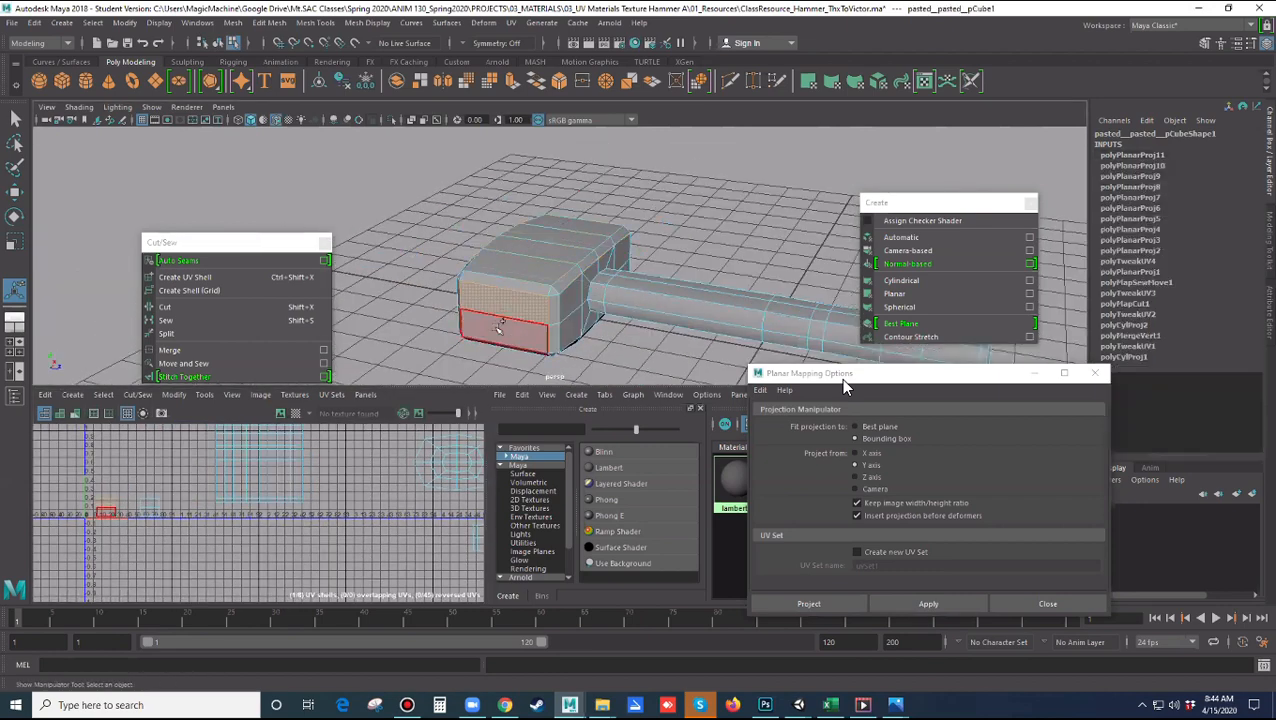
key("w")
left_click_drag(500, 332, 485, 318, "alt")
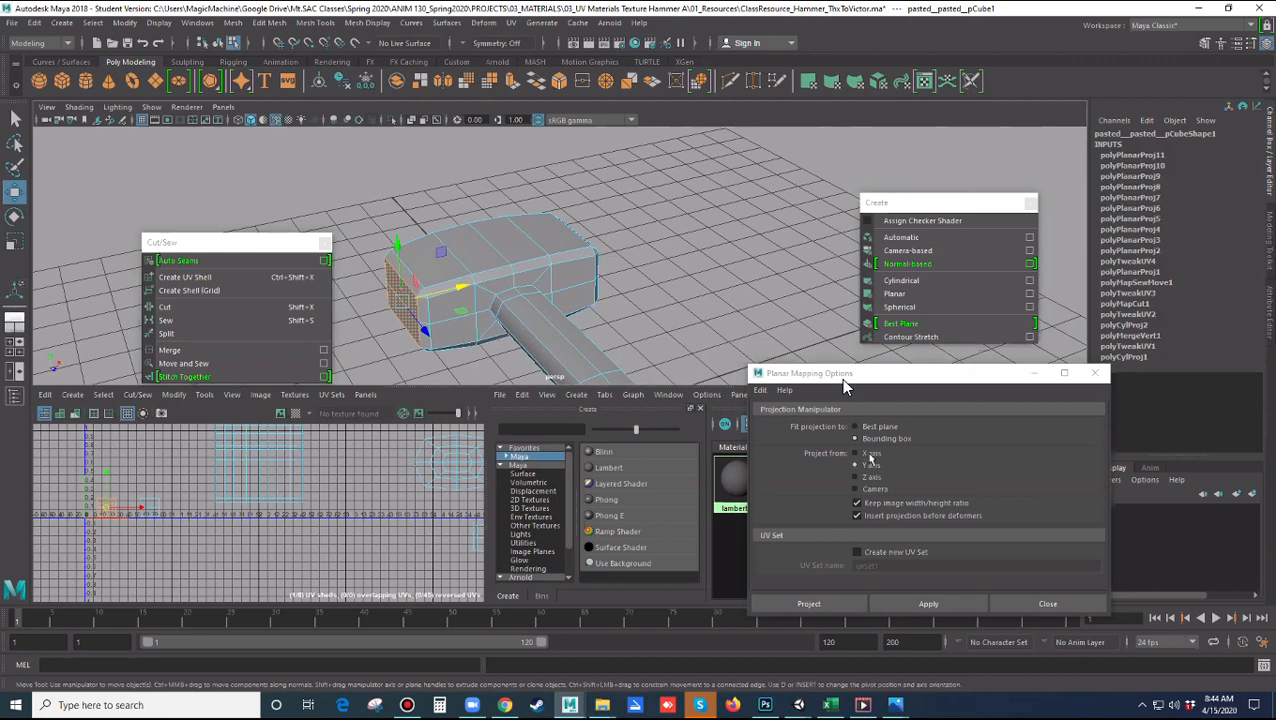
left_click(898, 604)
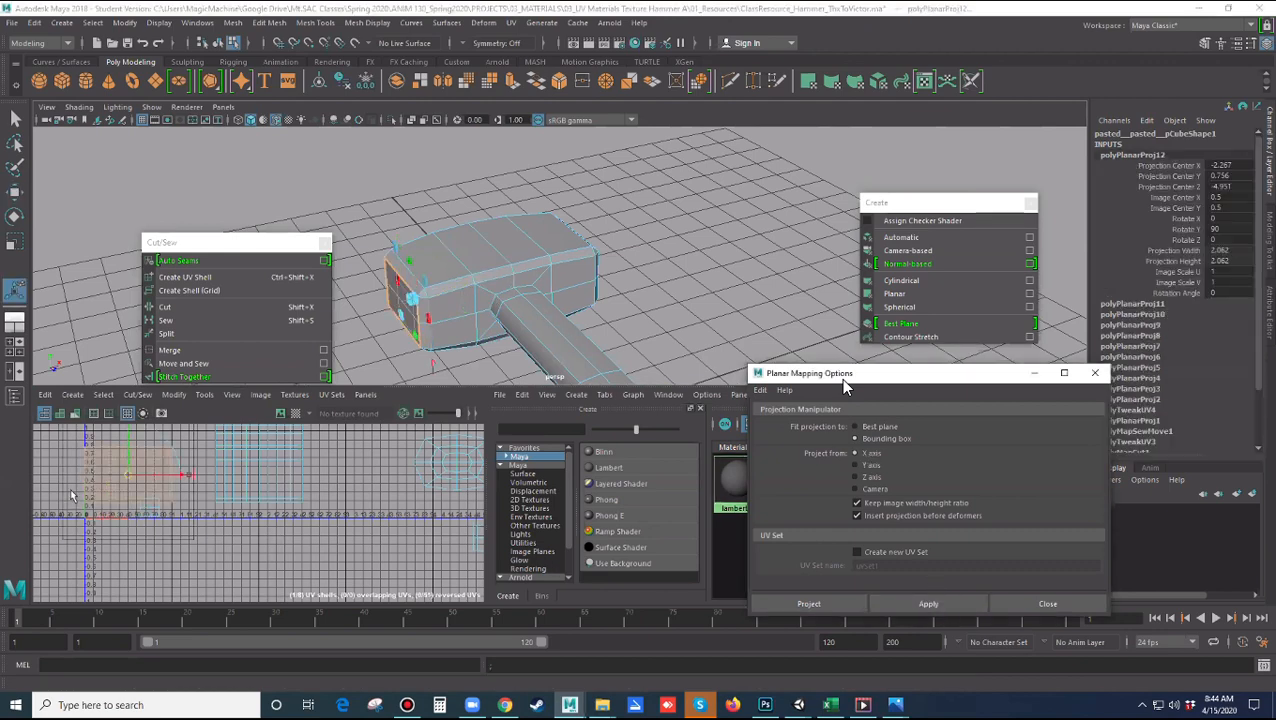
Select both faces on the head's opposite striking end, project them from the X axis, and move their shell below the end-cap shell
left_click_drag(684, 295, 556, 300, "alt")
left_click(548, 252, "shift")
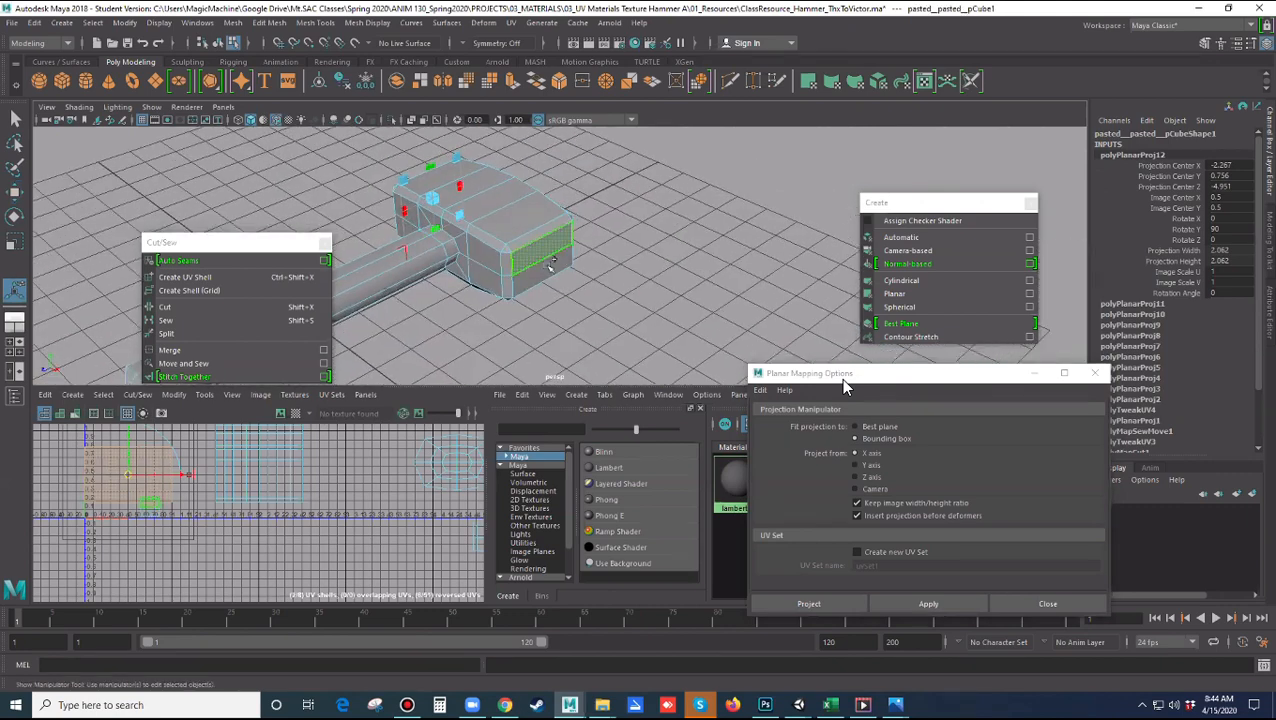
left_click(548, 252)
left_click(545, 271, "shift")
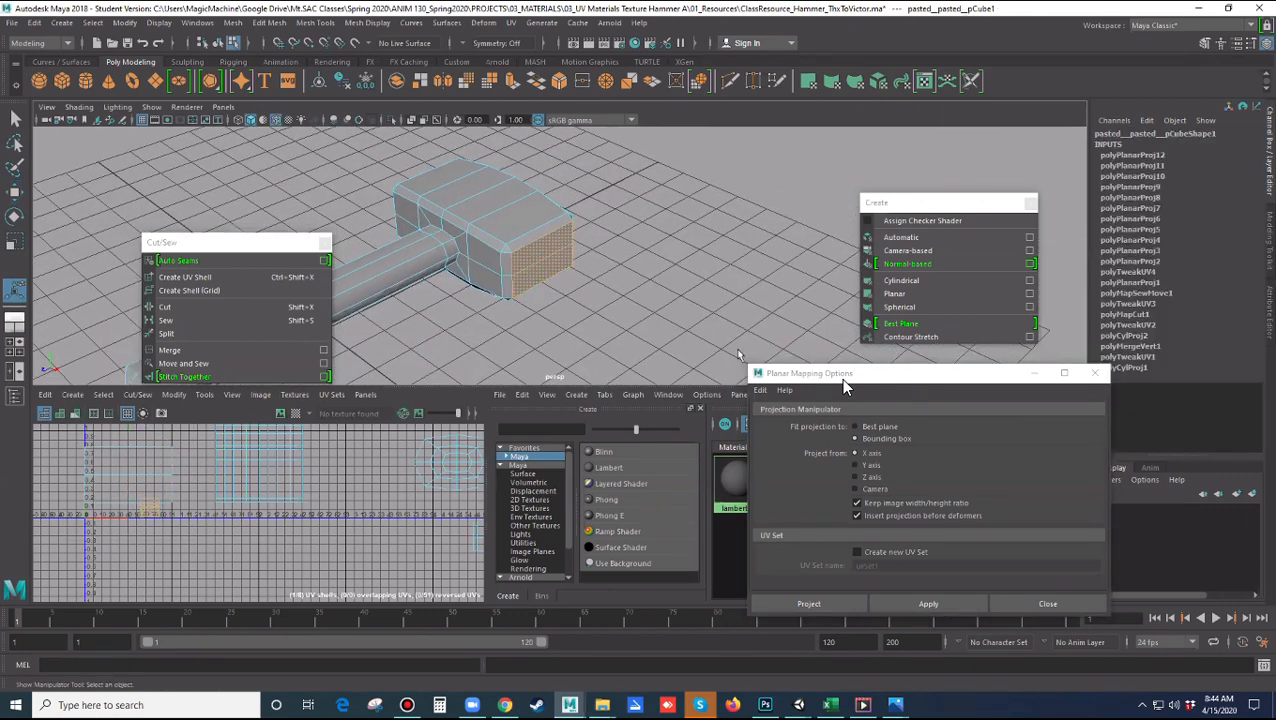
left_click(924, 600)
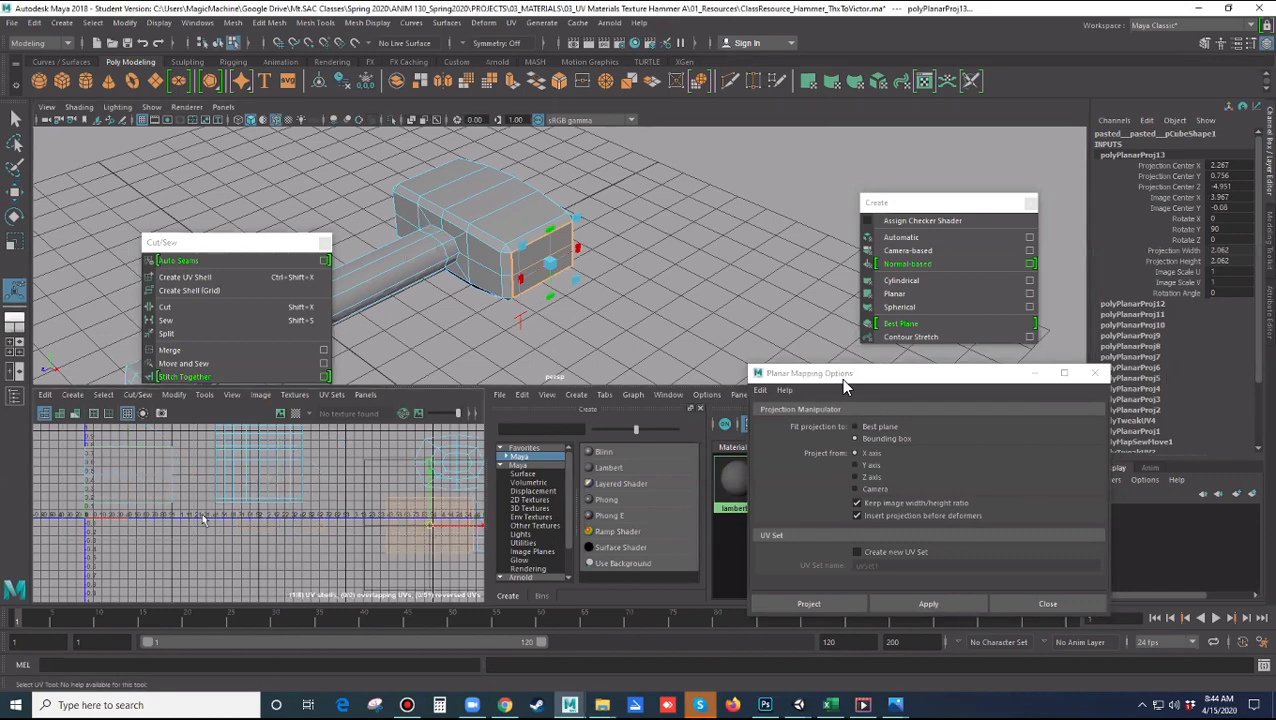
Move the first striking-end shell below the handle shell in the enlarged UV editor and close the floating Cut/Sew window
left_click(143, 467)
left_click(130, 483, "shift")
key("w")
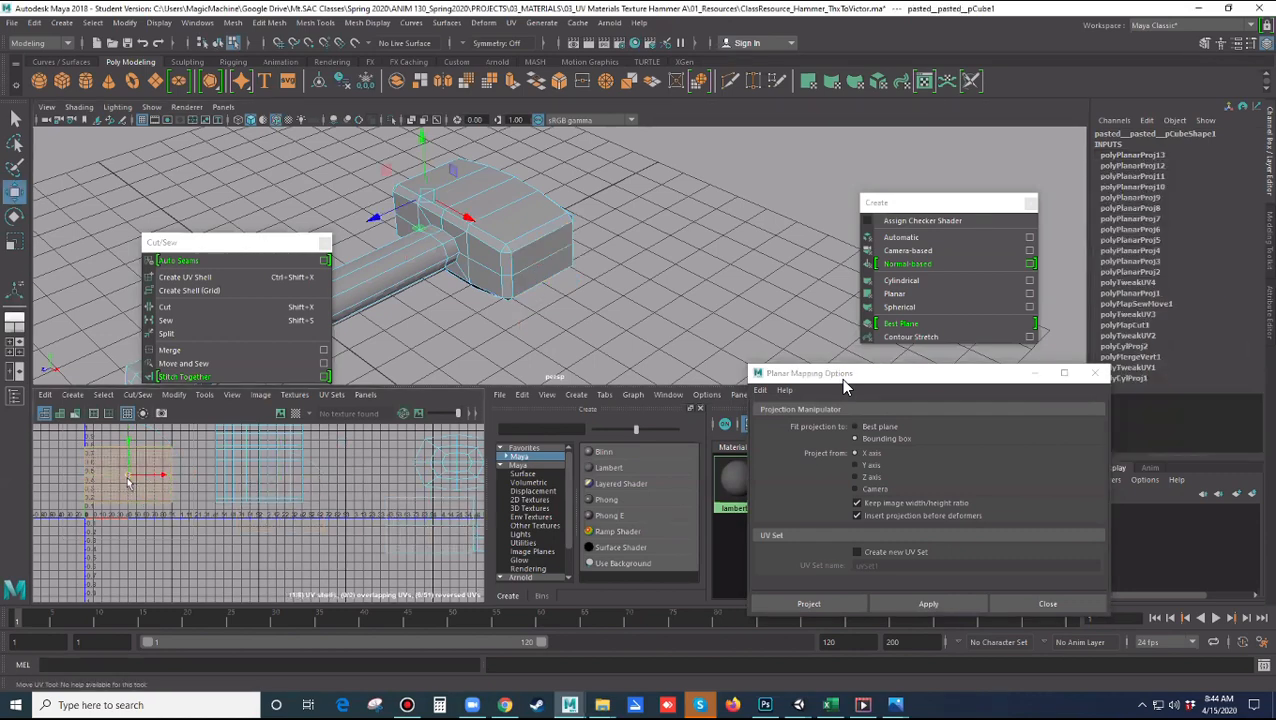
key("space")
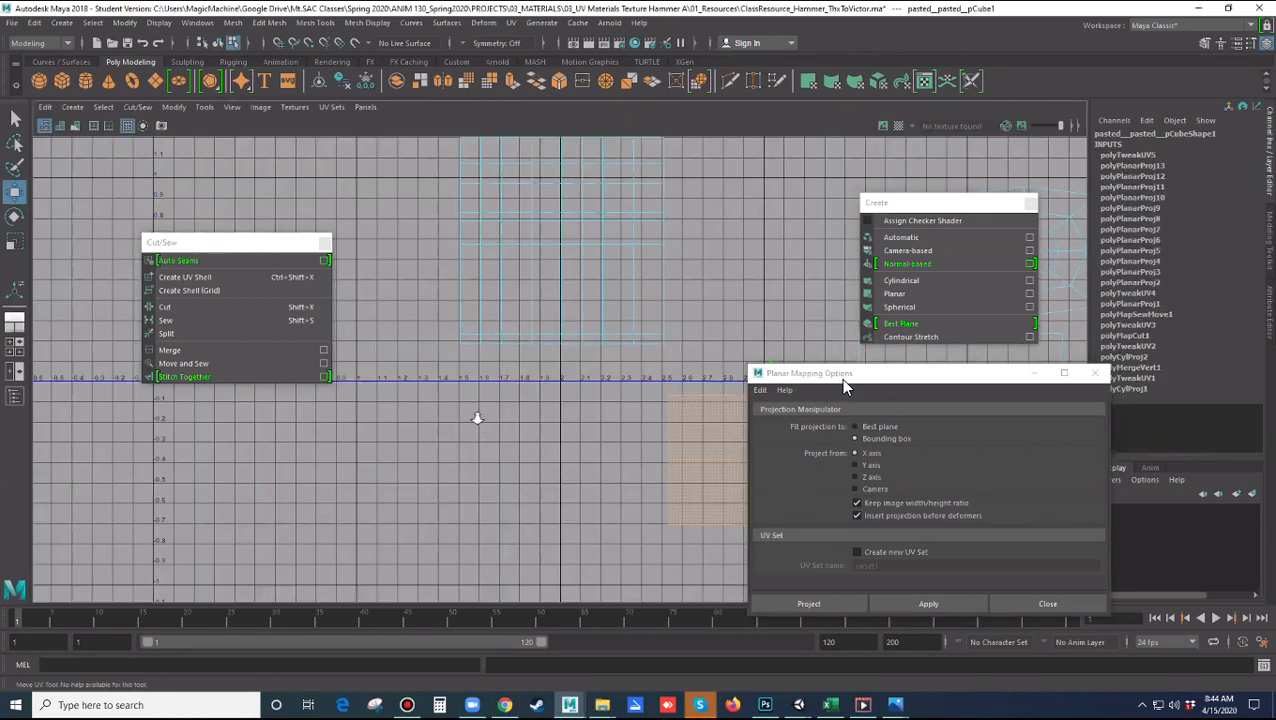
scroll(447, 411, "down", 2)
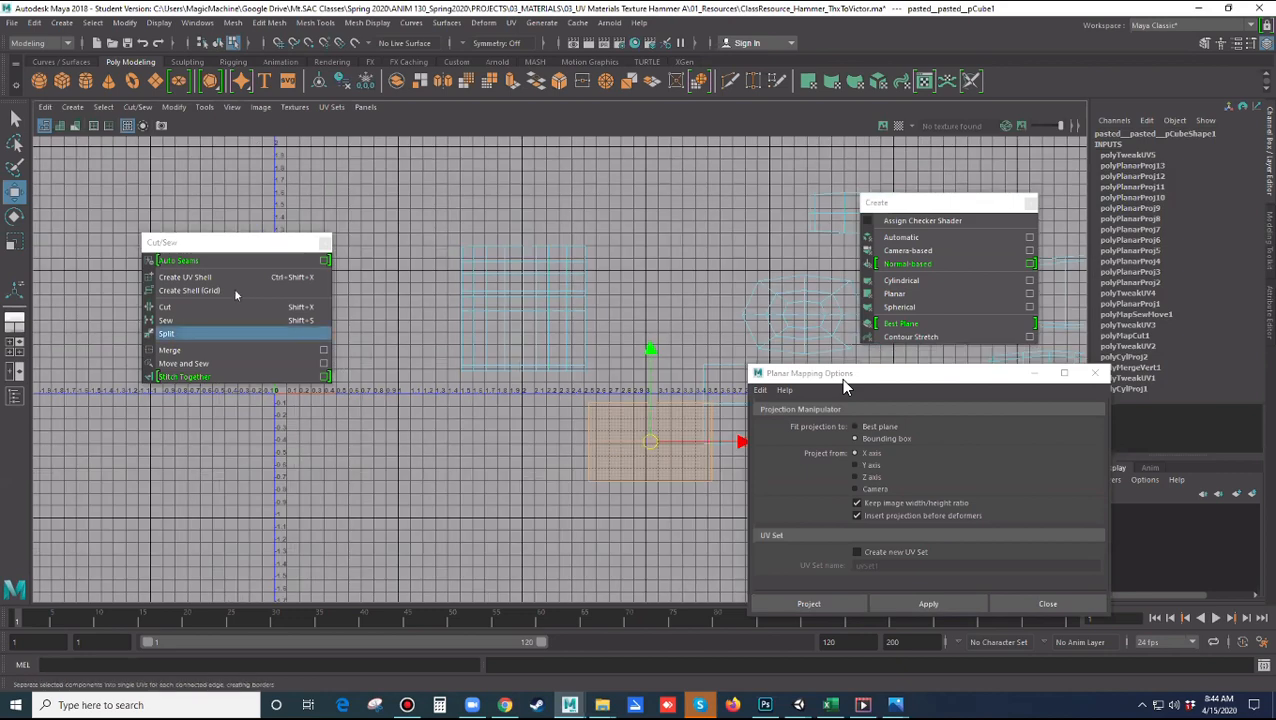
left_click(324, 245)
scroll(400, 350, "down", 2)
scroll(453, 374, "down", 1)
middle_click_drag(664, 401, 379, 381, "alt")
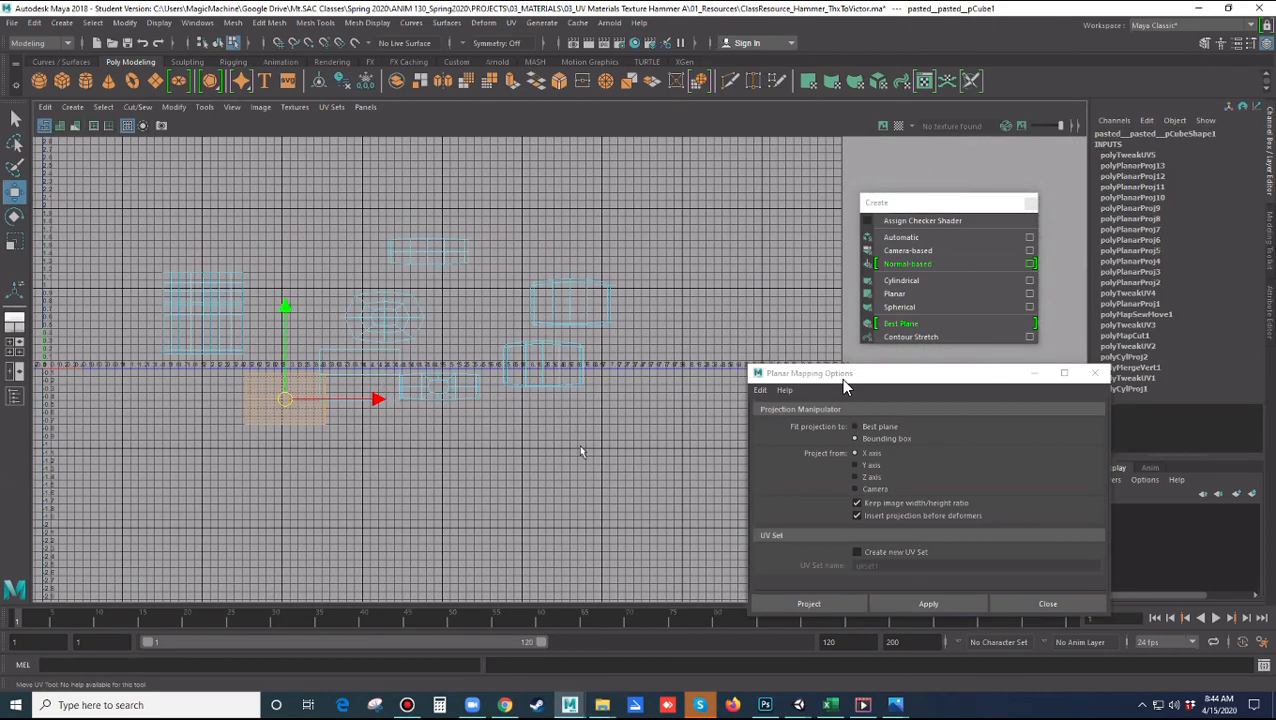
Spread the handle, end-cap and head-side shells into a separated upper row
left_click(580, 452)
left_click(363, 393)
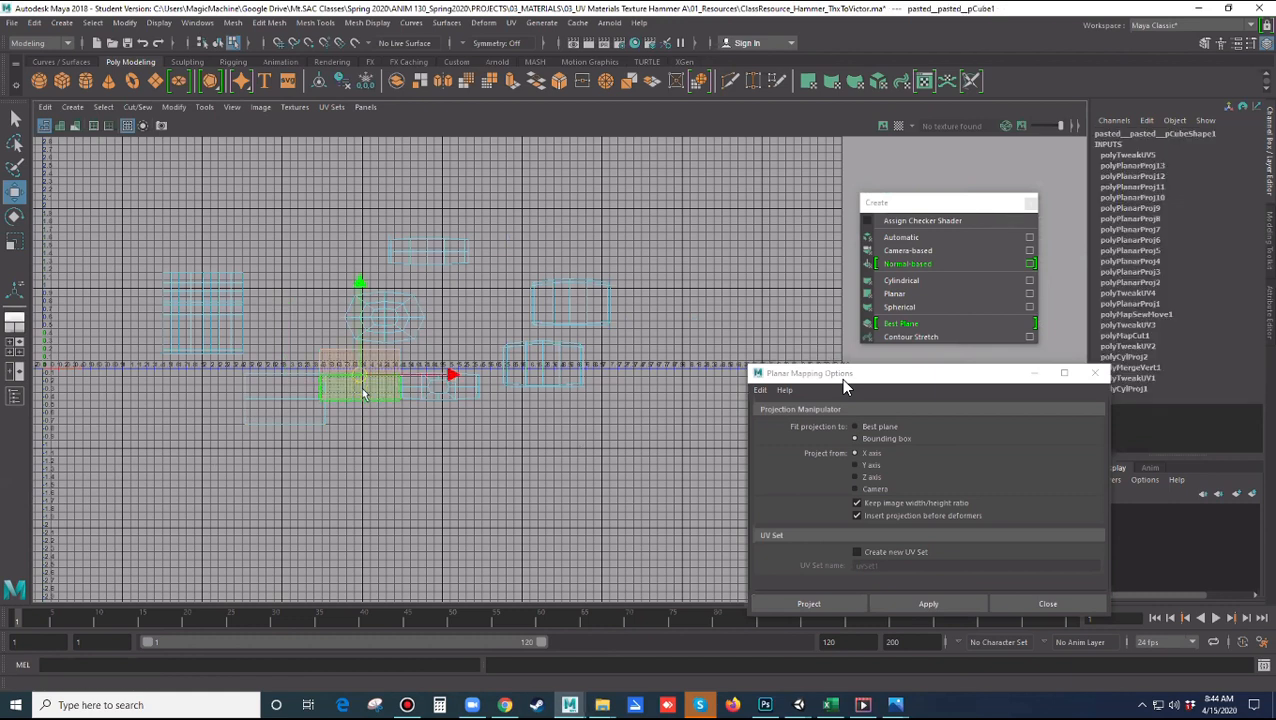
left_click(225, 330)
left_click_drag(205, 313, 205, 258)
left_click(401, 332)
left_click_drag(386, 317, 331, 250)
left_click(447, 250)
left_click_drag(449, 253, 479, 224)
Separate the two striking-end shells and the handle-side head shell from one another below the upper row
left_click(283, 400)
left_click_drag(245, 444, 238, 451)
left_click(364, 394)
left_click_drag(358, 375, 281, 372)
left_click(436, 395)
left_click_drag(440, 389, 388, 458)
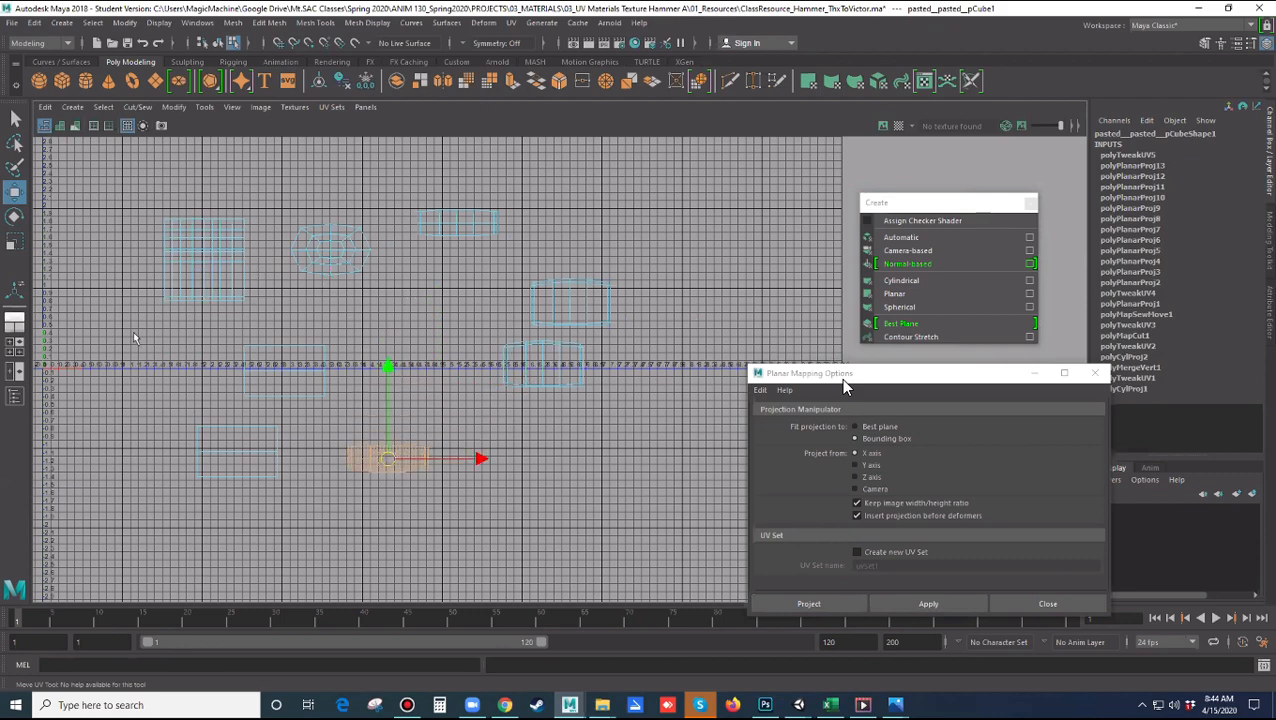
middle_click_drag(177, 384, 223, 407, "alt")
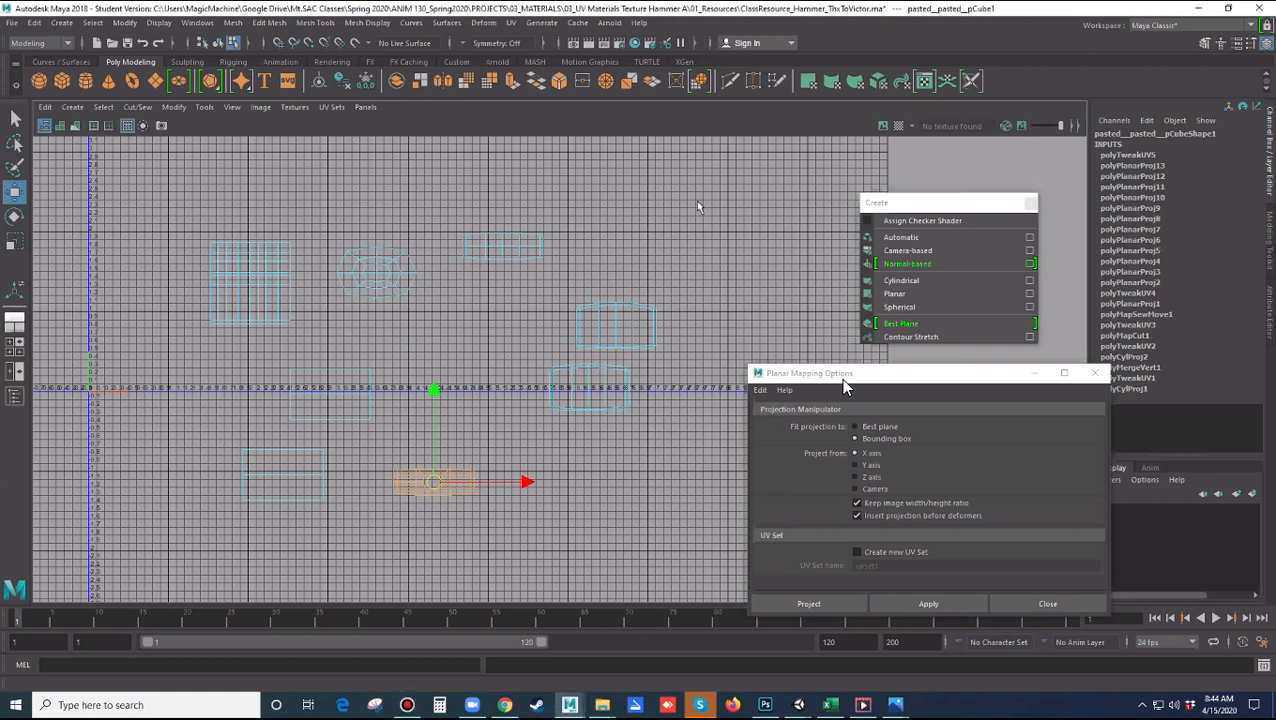
Review the separated UV shells against the hammer model and the 0–1 UV space
key("space")
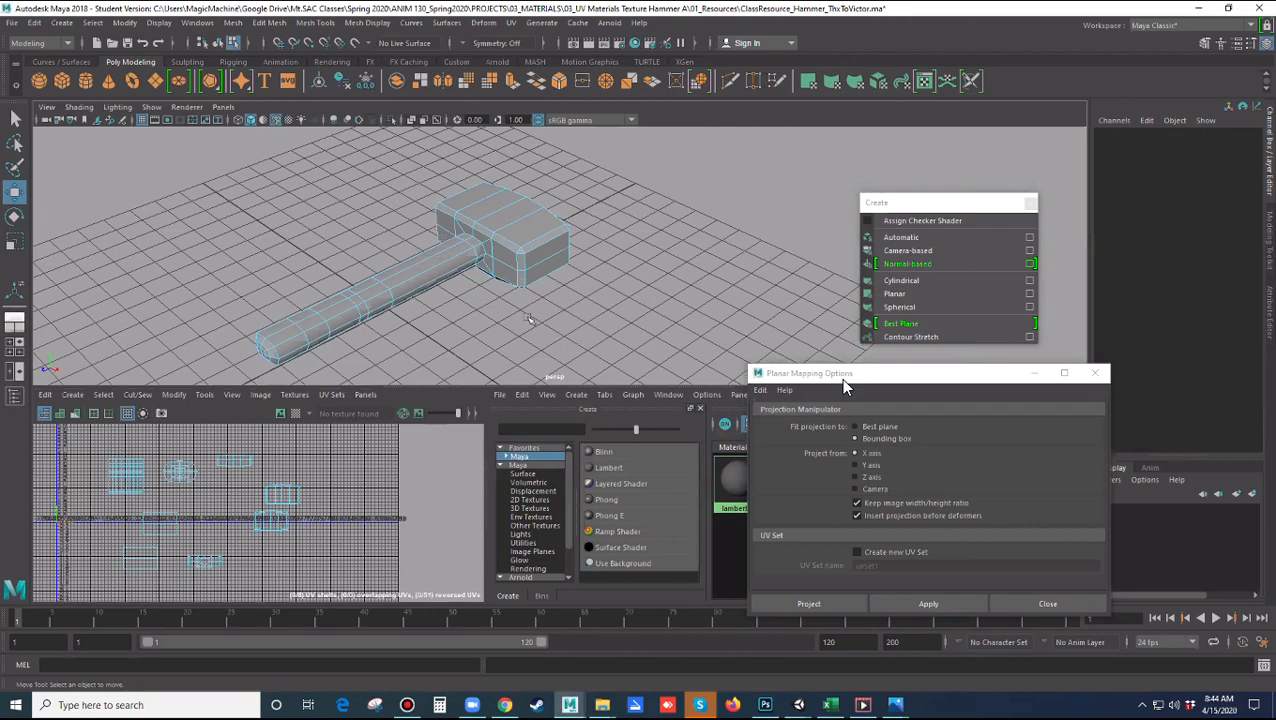
key("space")
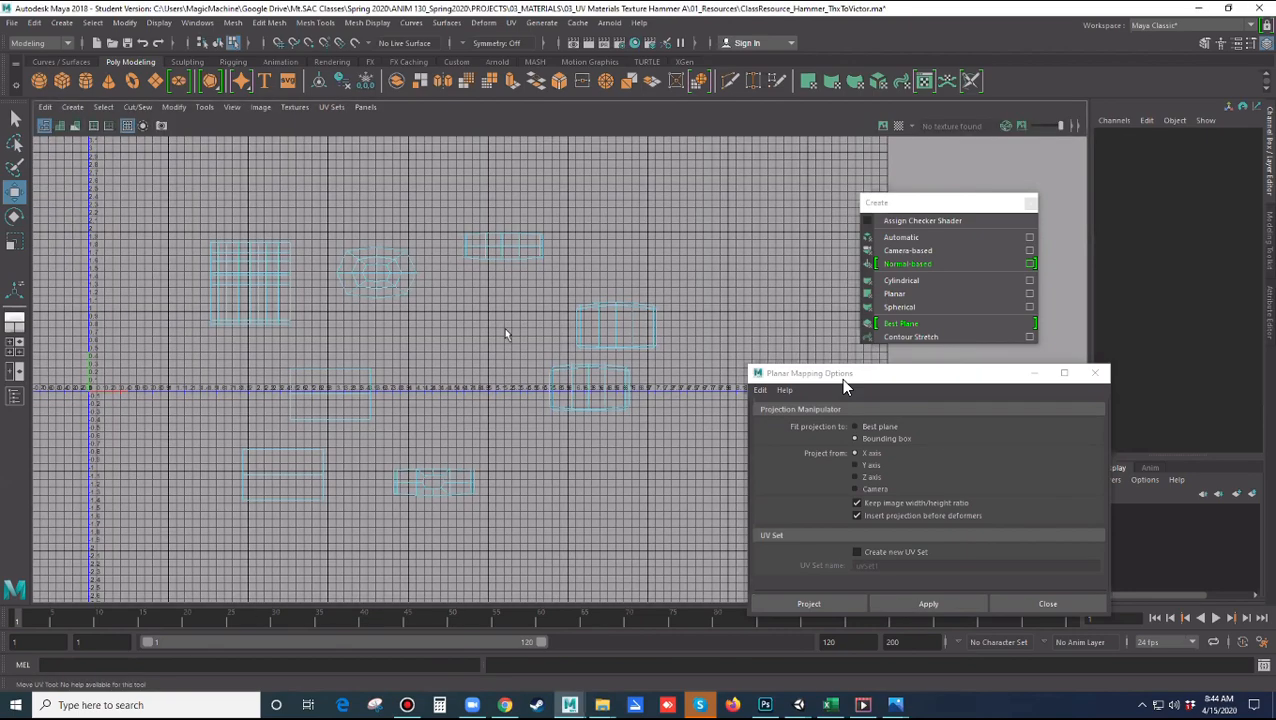
scroll(504, 329, "down", 3)
scroll(445, 354, "up", 2)
scroll(256, 350, "up", 3)
middle_click_drag(85, 390, 247, 401, "alt")
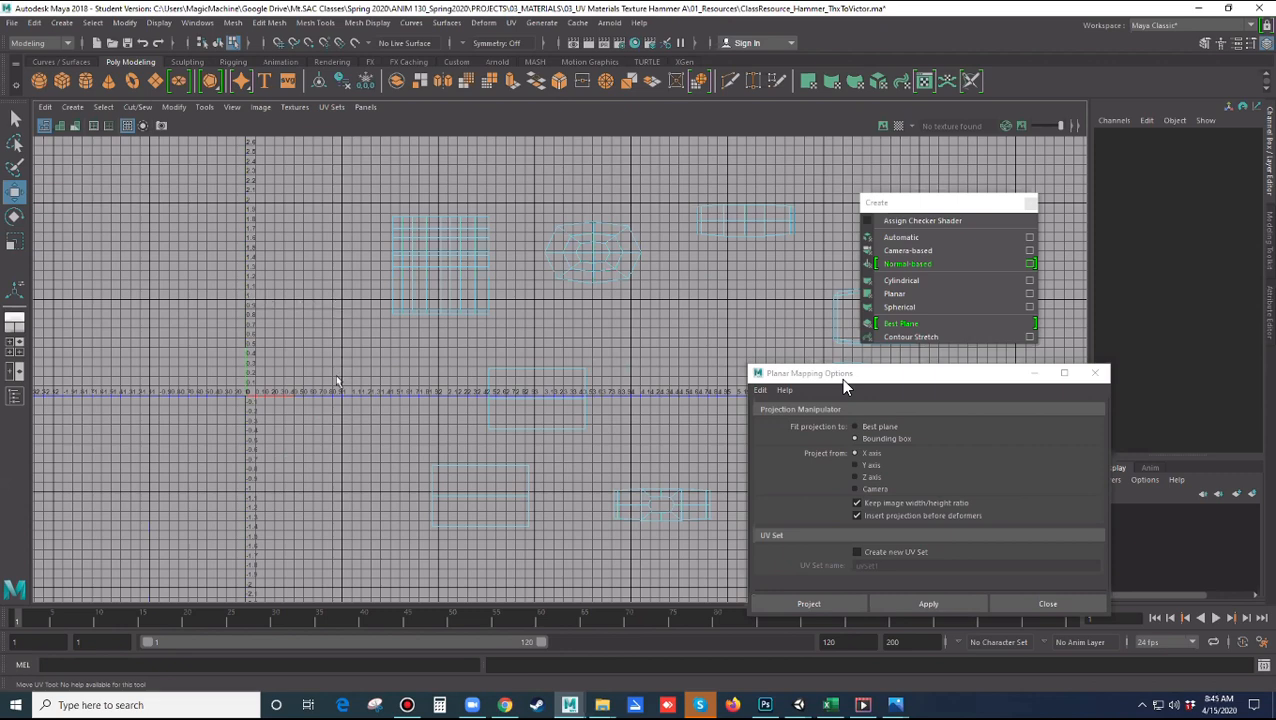
scroll(628, 375, "down", 3)
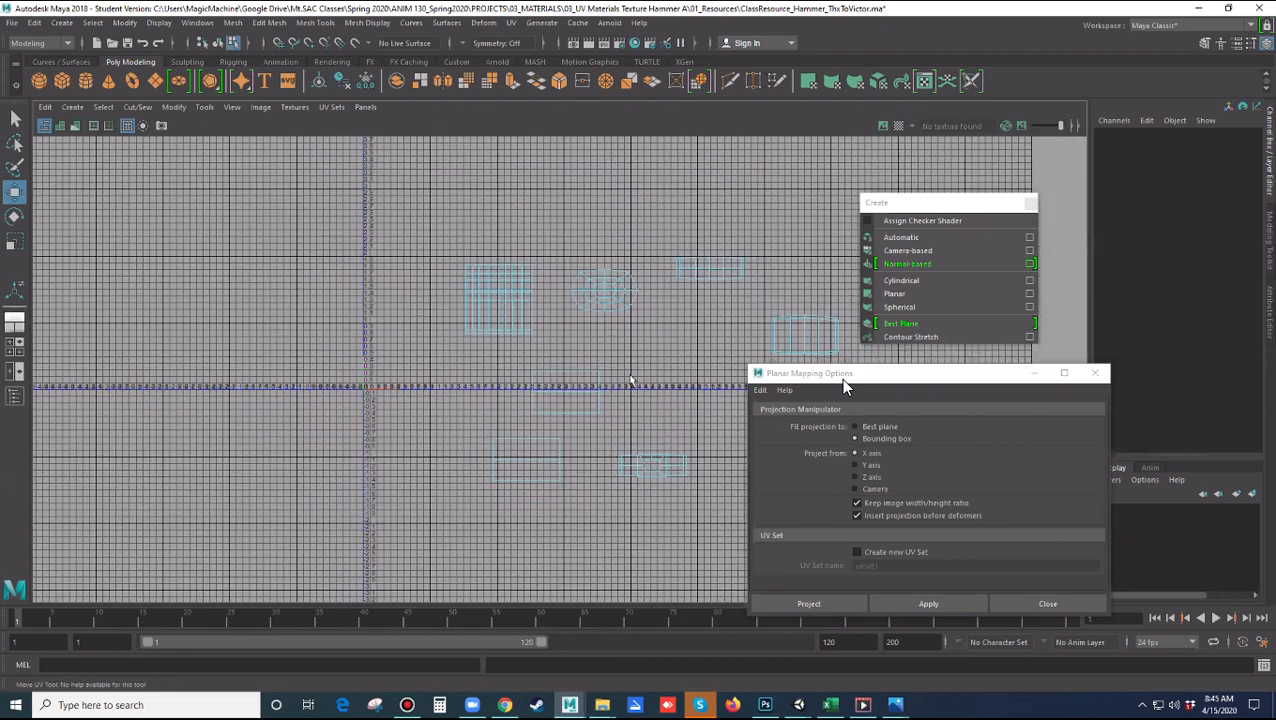
Switch to the Chrome image results for "maya uv layout" and preview the Polyraven UV tools layout example
middle_click_drag(555, 361, 538, 360, "alt")
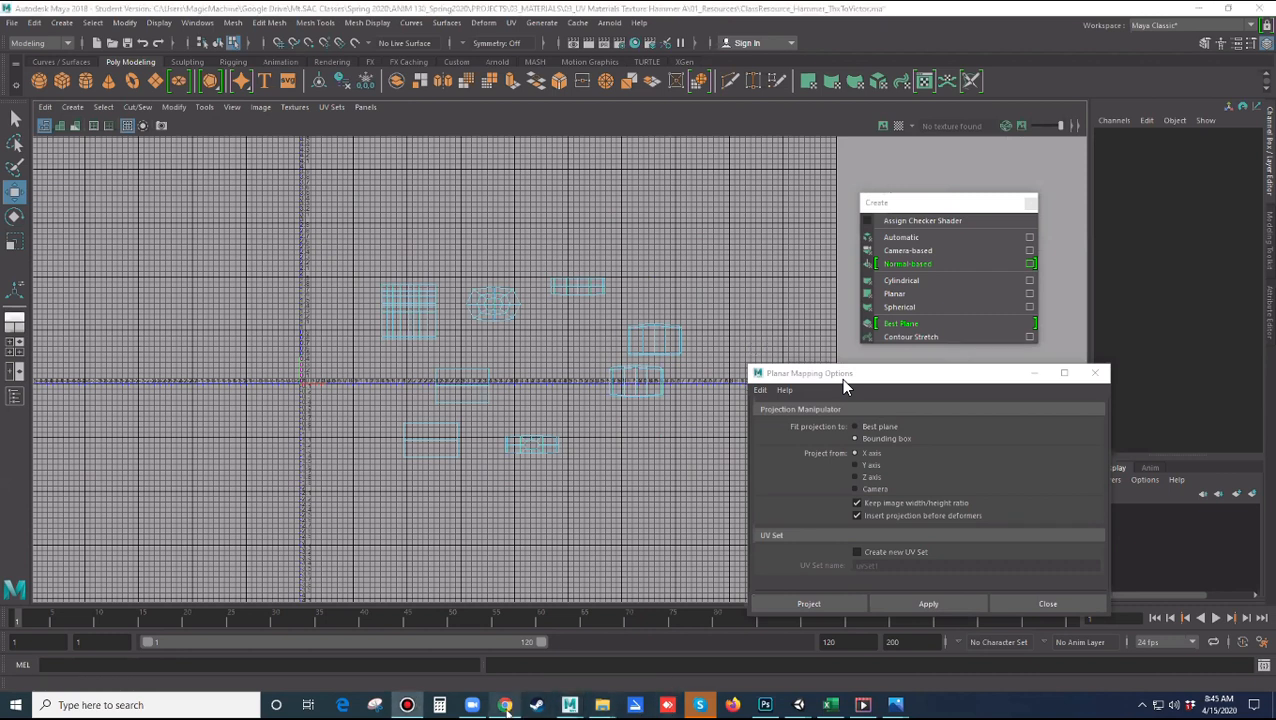
mouse_move(505, 705)
left_click(512, 613)
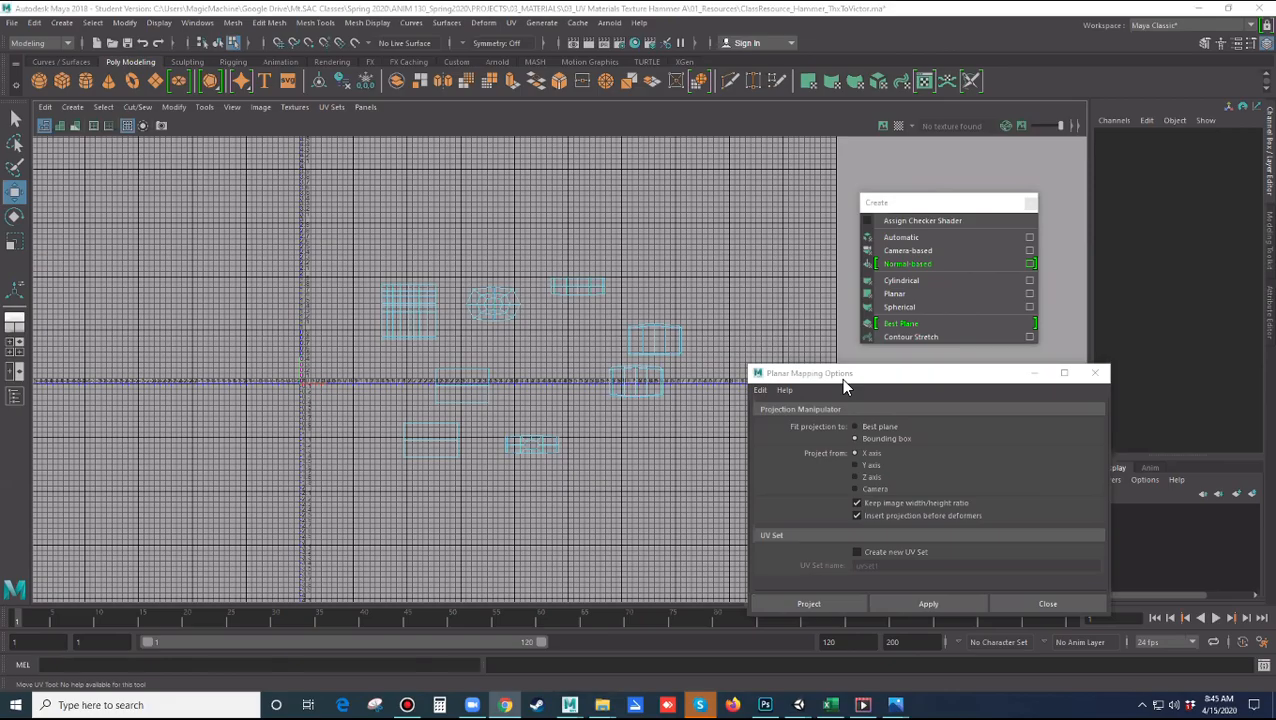
key("alt+Tab")
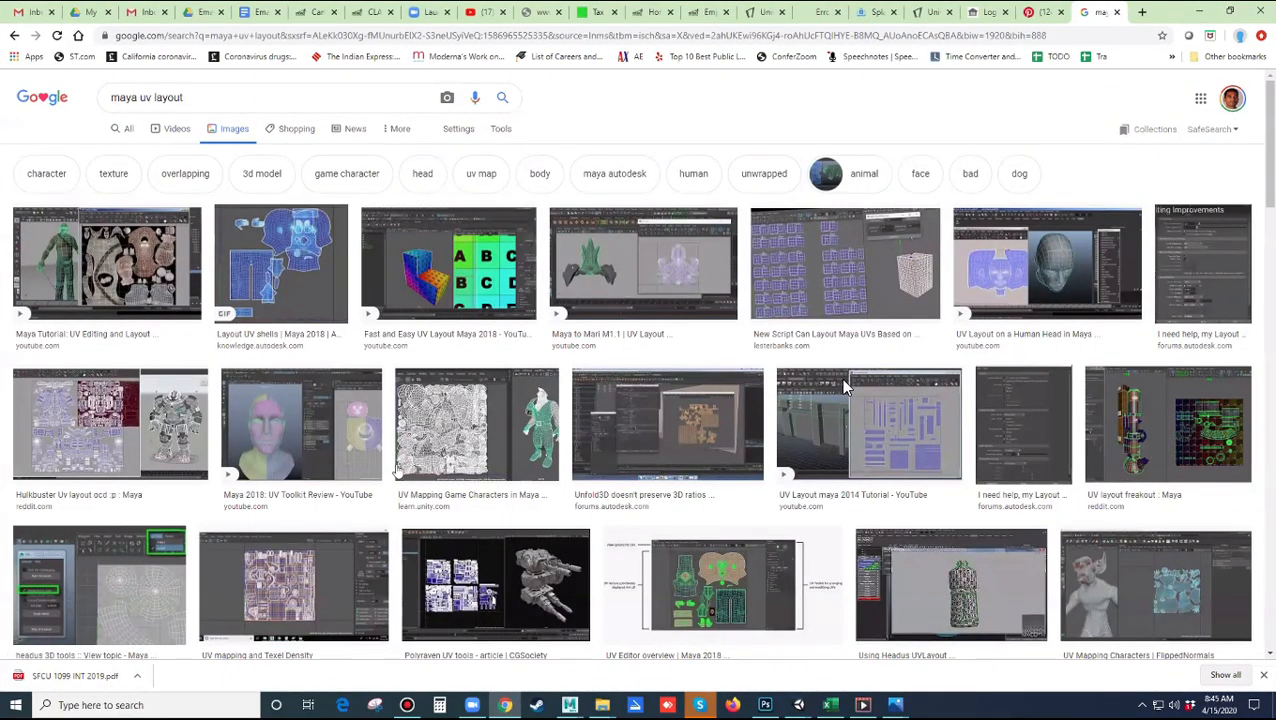
scroll(446, 502, "down", 2)
left_click(549, 473)
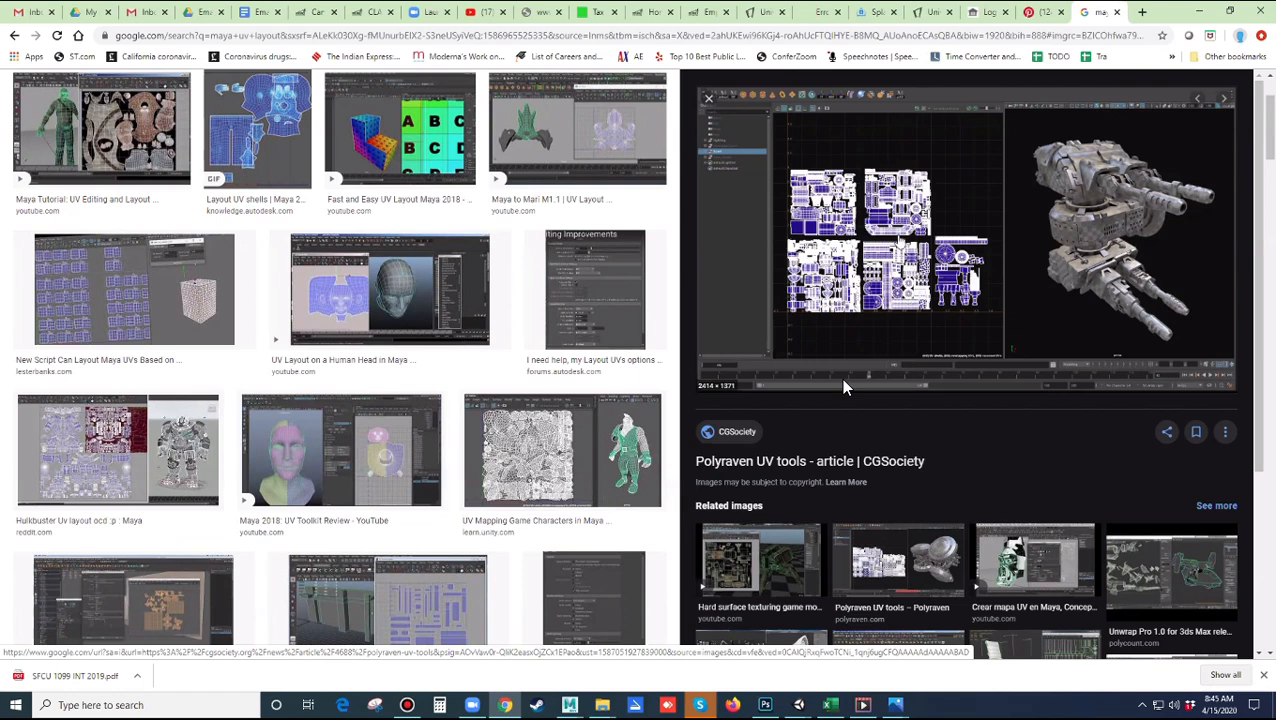
Examine the human head UV layout and the full-body character layout from "UV Editing and Layout Tips in Maya"
left_click(340, 312)
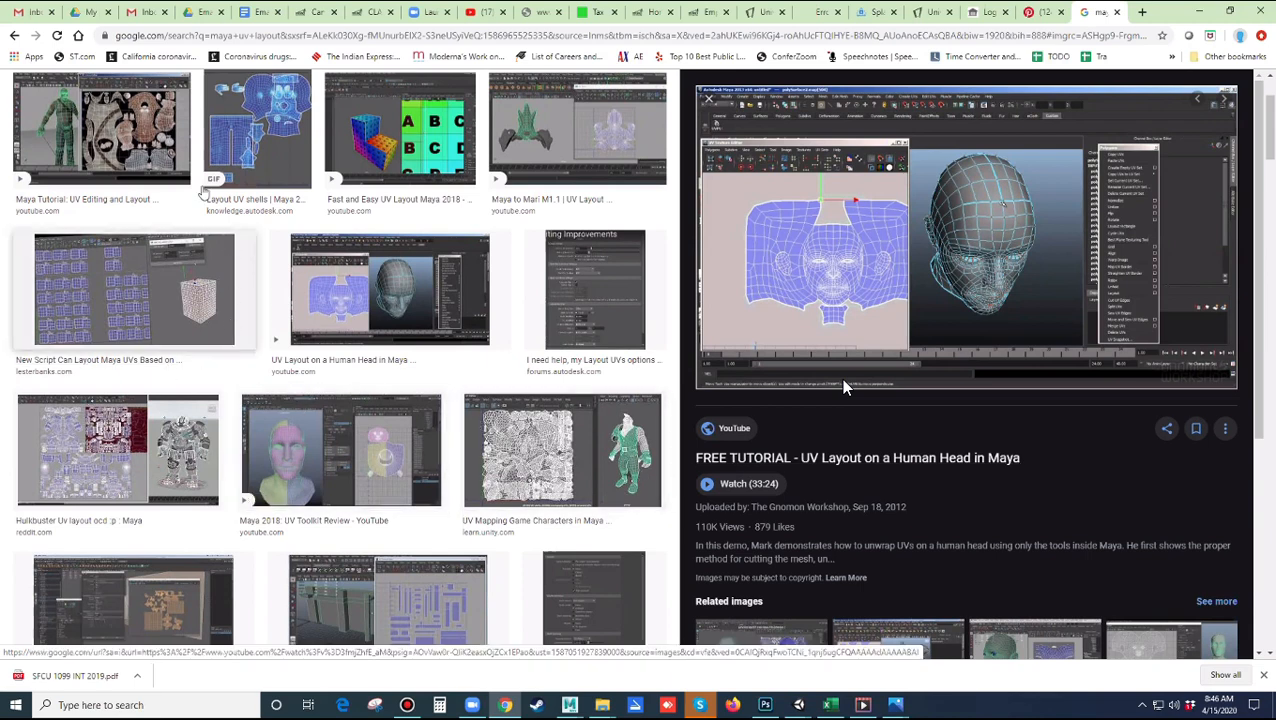
left_click(149, 145)
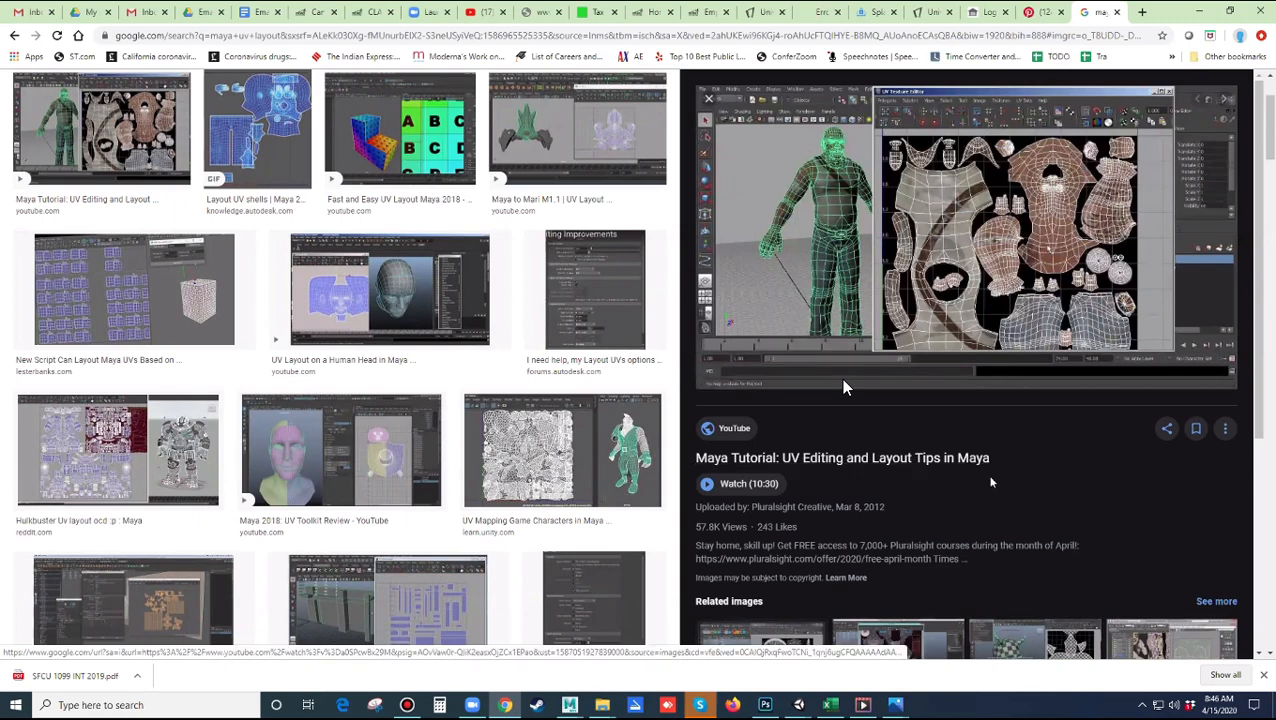
scroll(843, 388, "down", 4)
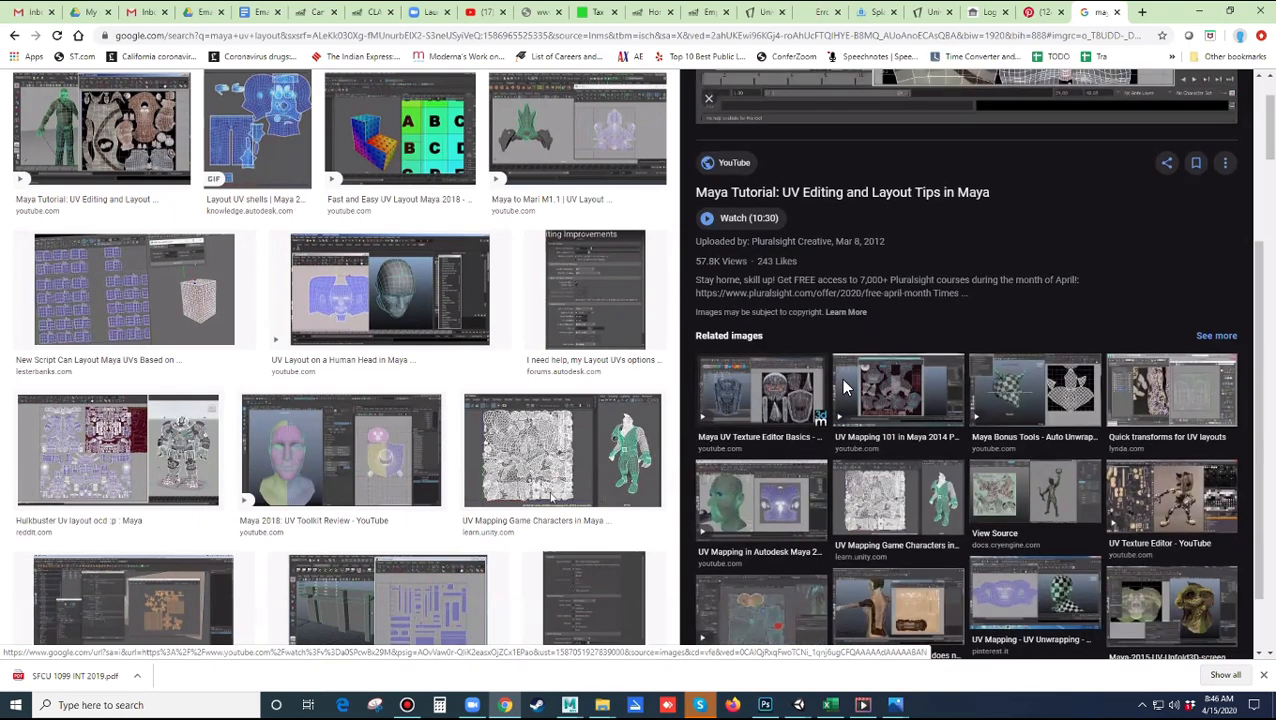
scroll(843, 388, "down", 1)
scroll(843, 388, "up", 3)
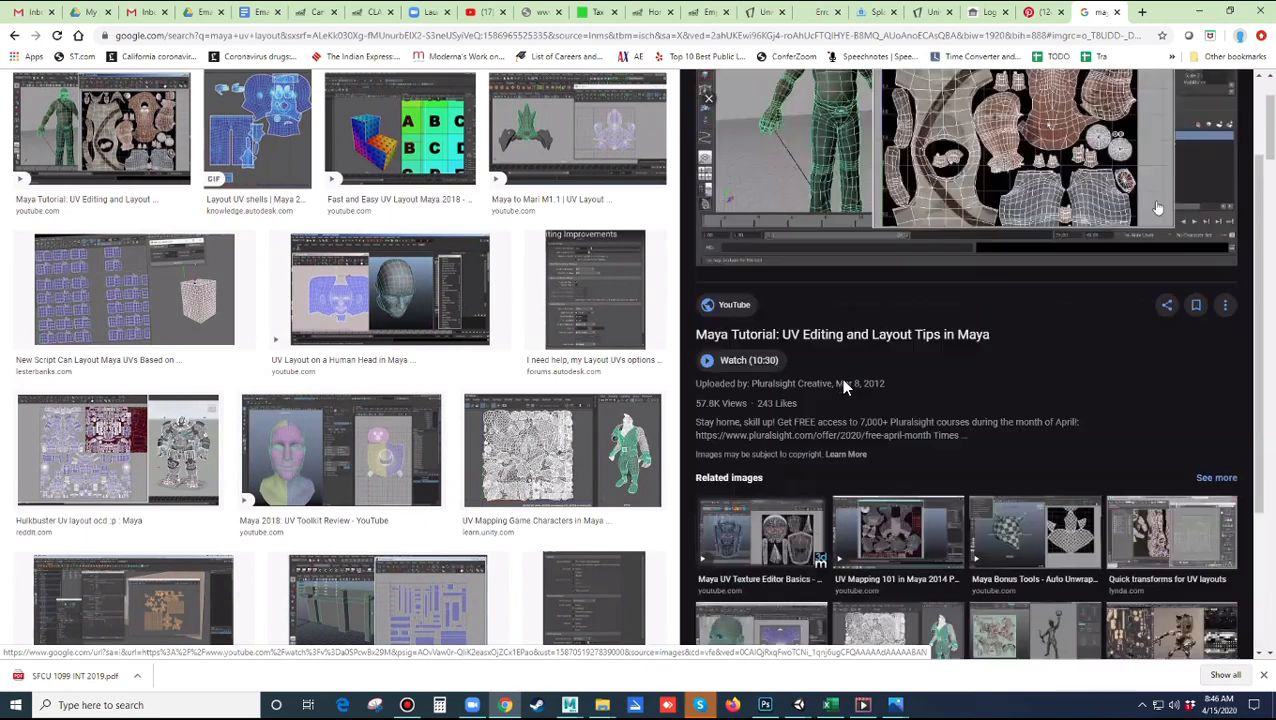
scroll(1130, 311, "up", 2)
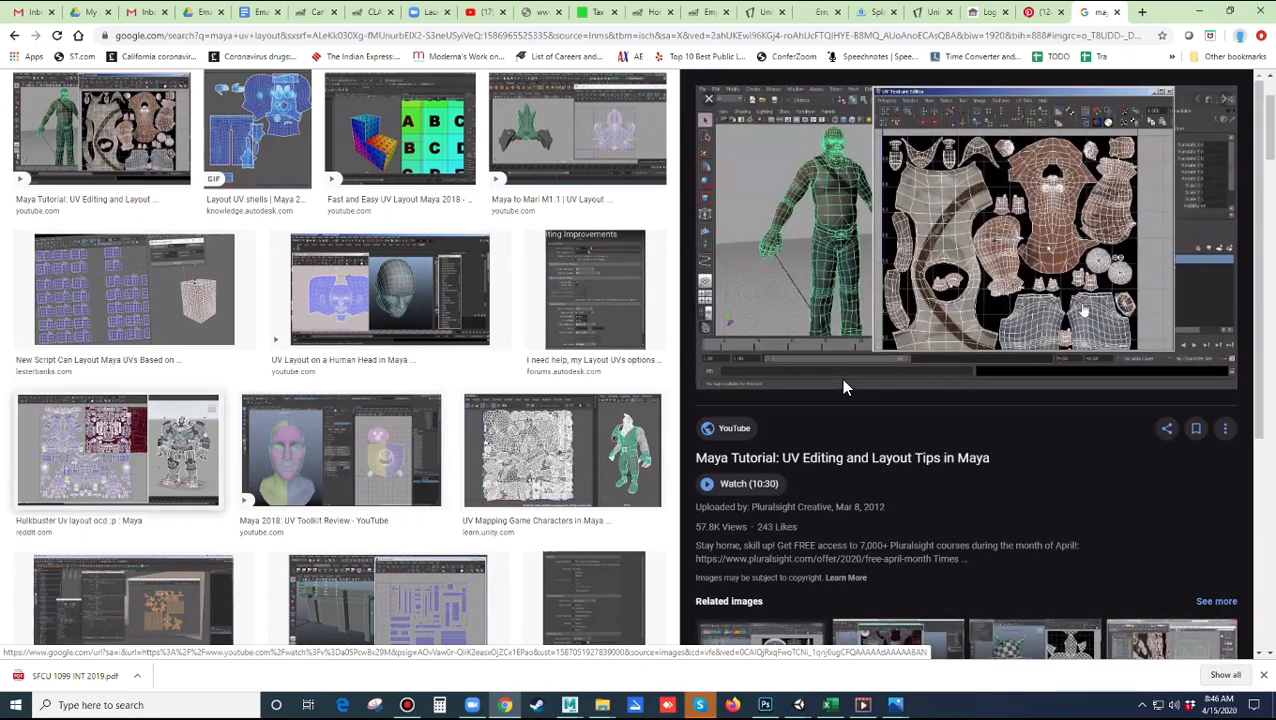
Preview the Hulkbuster UV layout and the FlippedNormals "UV Mapping Characters" layout among the image results
left_click(118, 450)
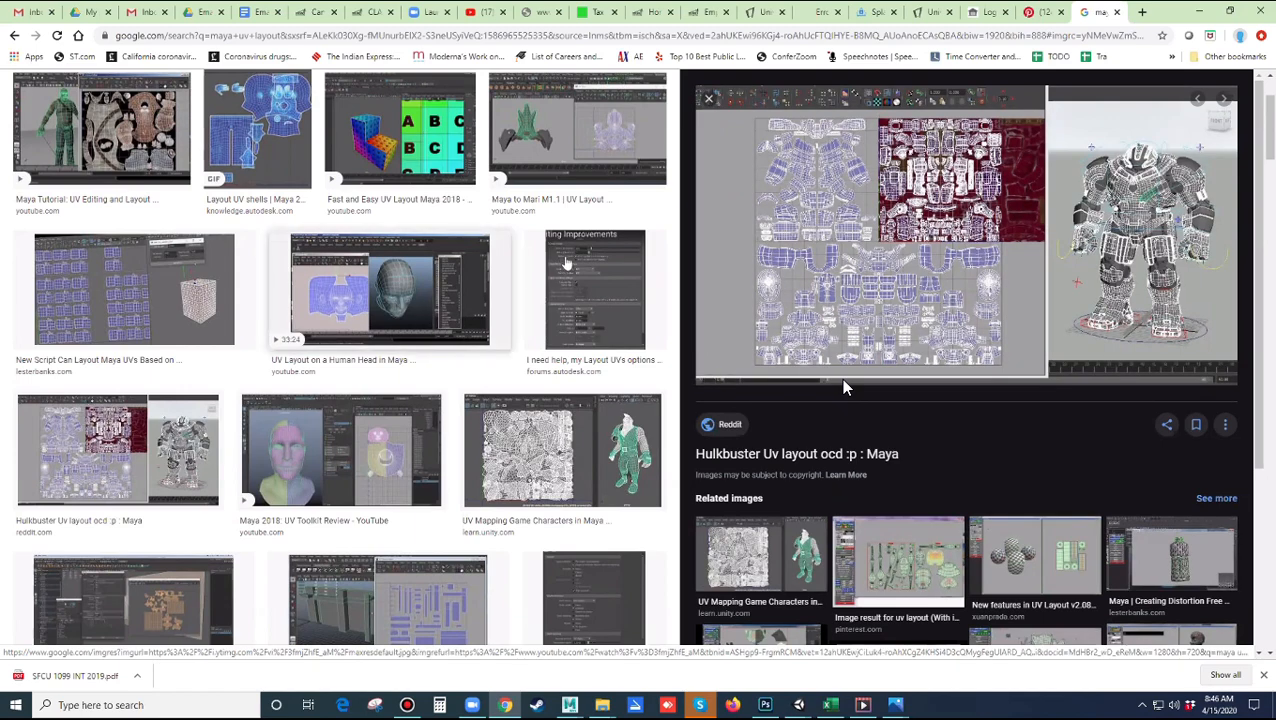
scroll(845, 388, "down", 4)
scroll(548, 333, "down", 4)
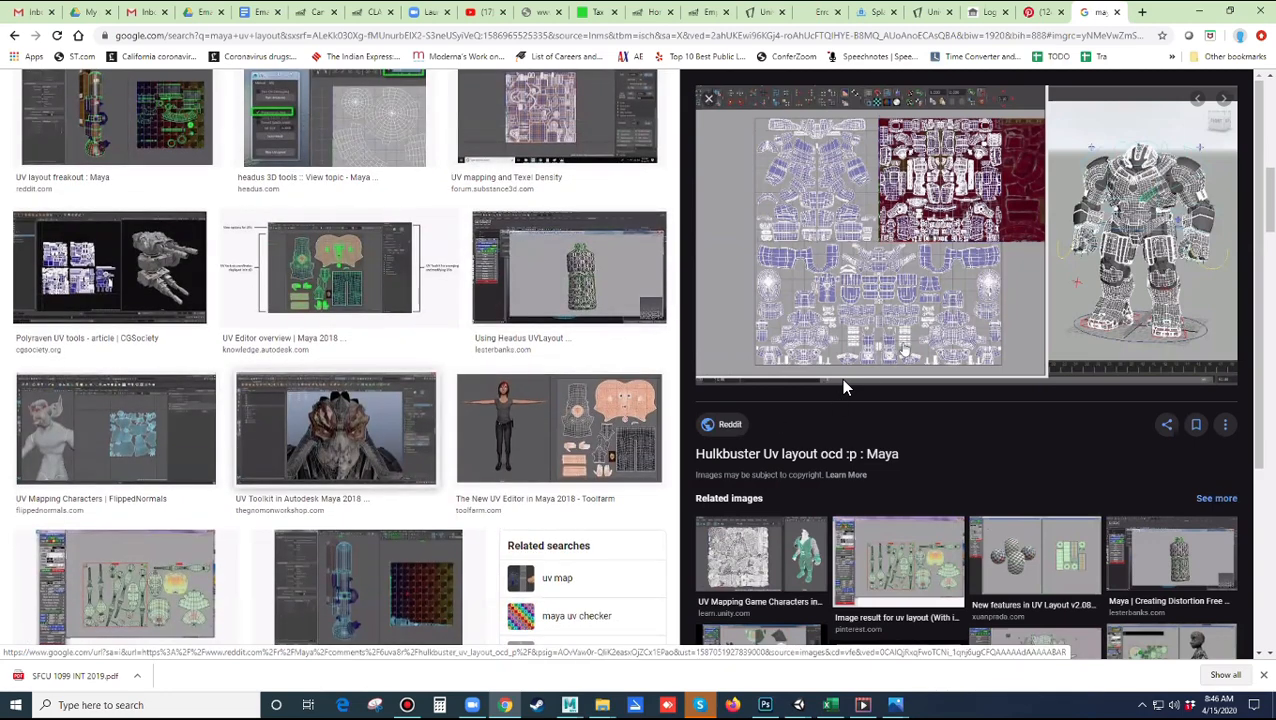
scroll(845, 388, "down", 2)
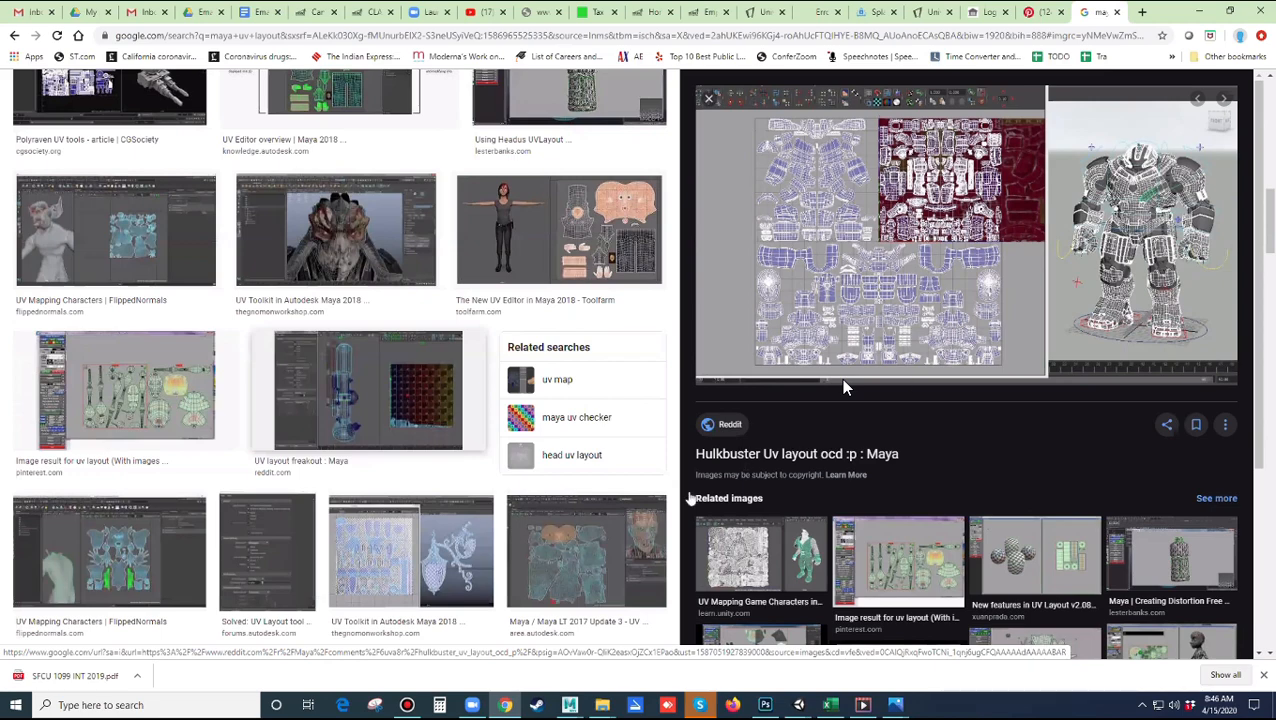
left_click(110, 556)
Look further through the UV layout examples and preview the "Newbie help with multi UVs" image
scroll(422, 540, "down", 2)
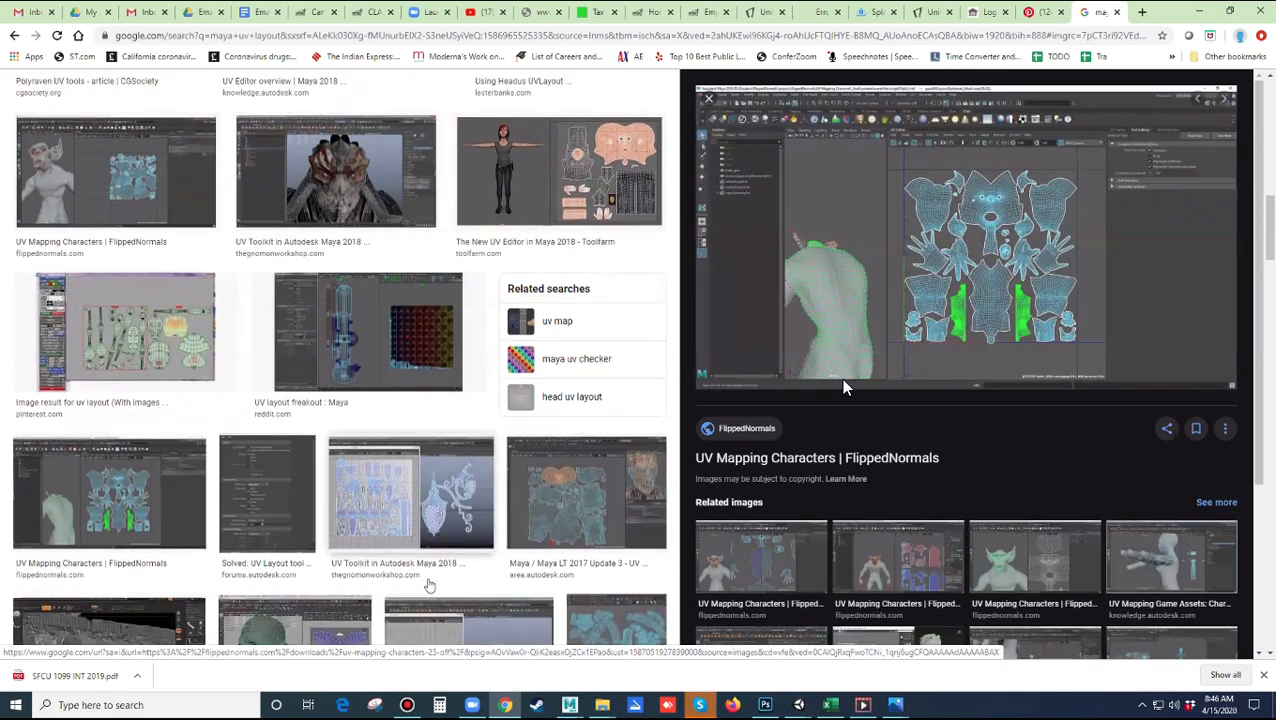
scroll(157, 536, "down", 2)
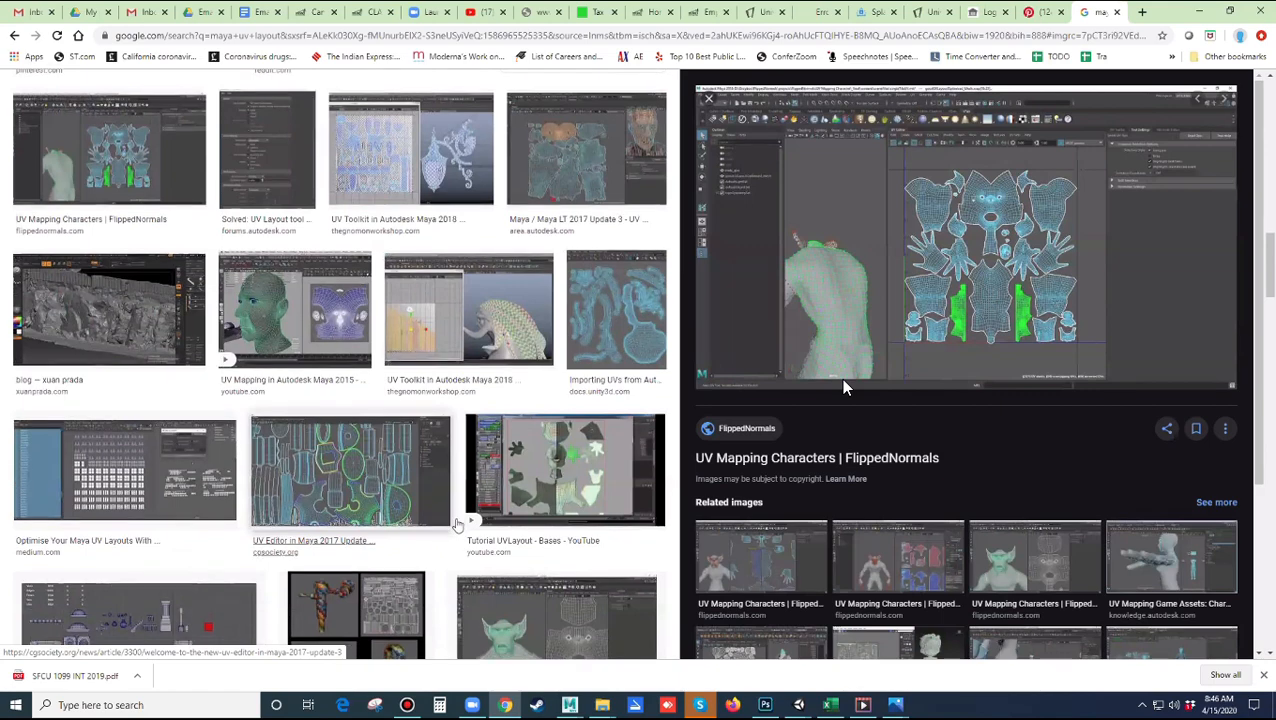
scroll(458, 525, "down", 2)
scroll(456, 525, "down", 3)
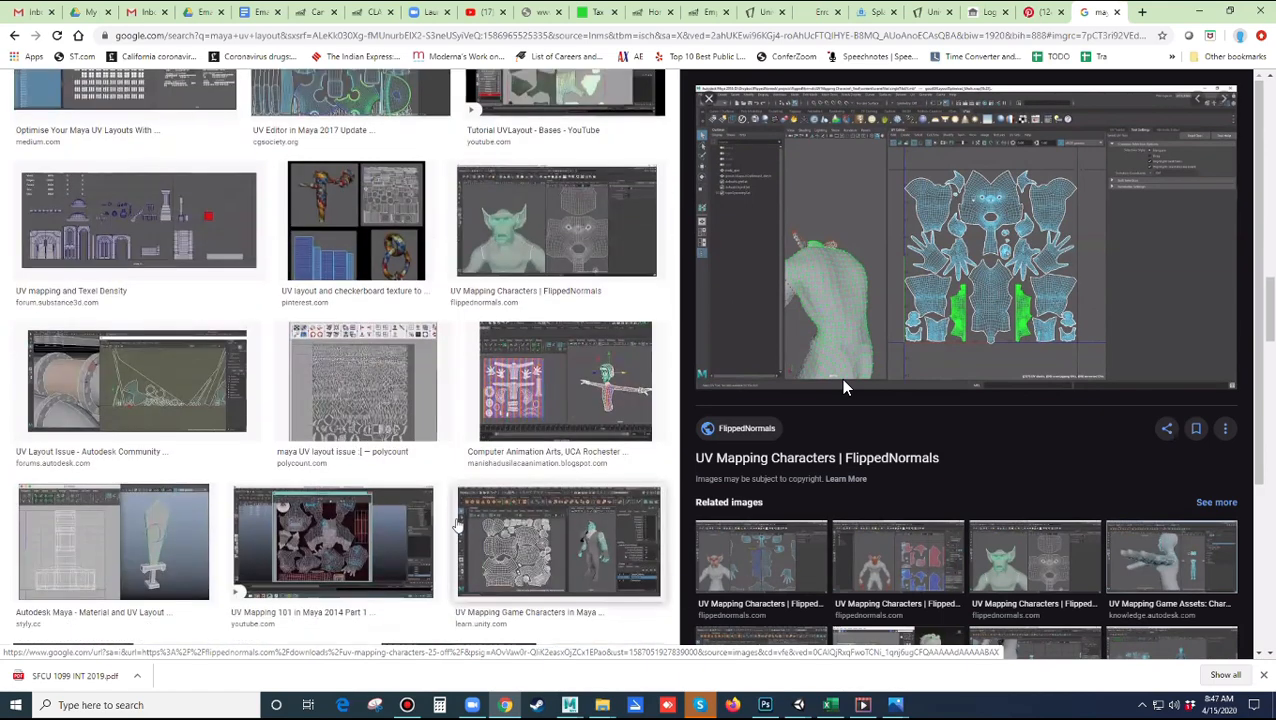
scroll(456, 526, "down", 2)
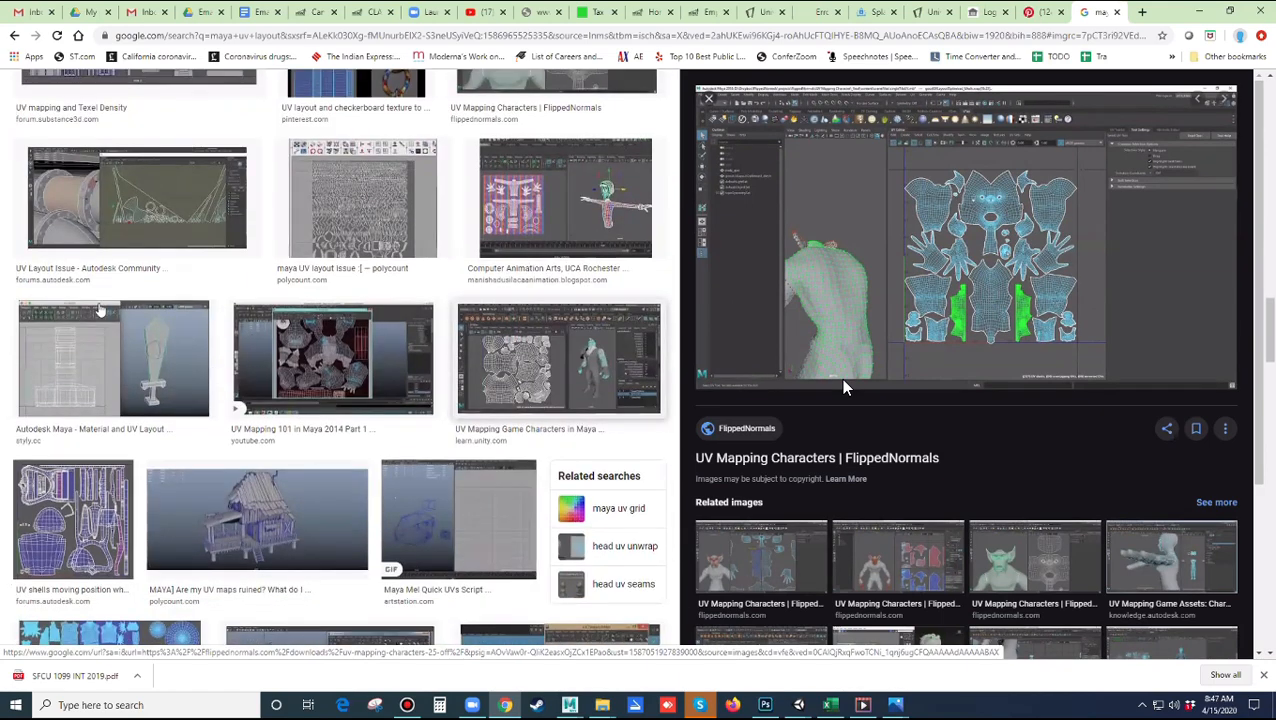
scroll(128, 416, "down", 4)
left_click(128, 416)
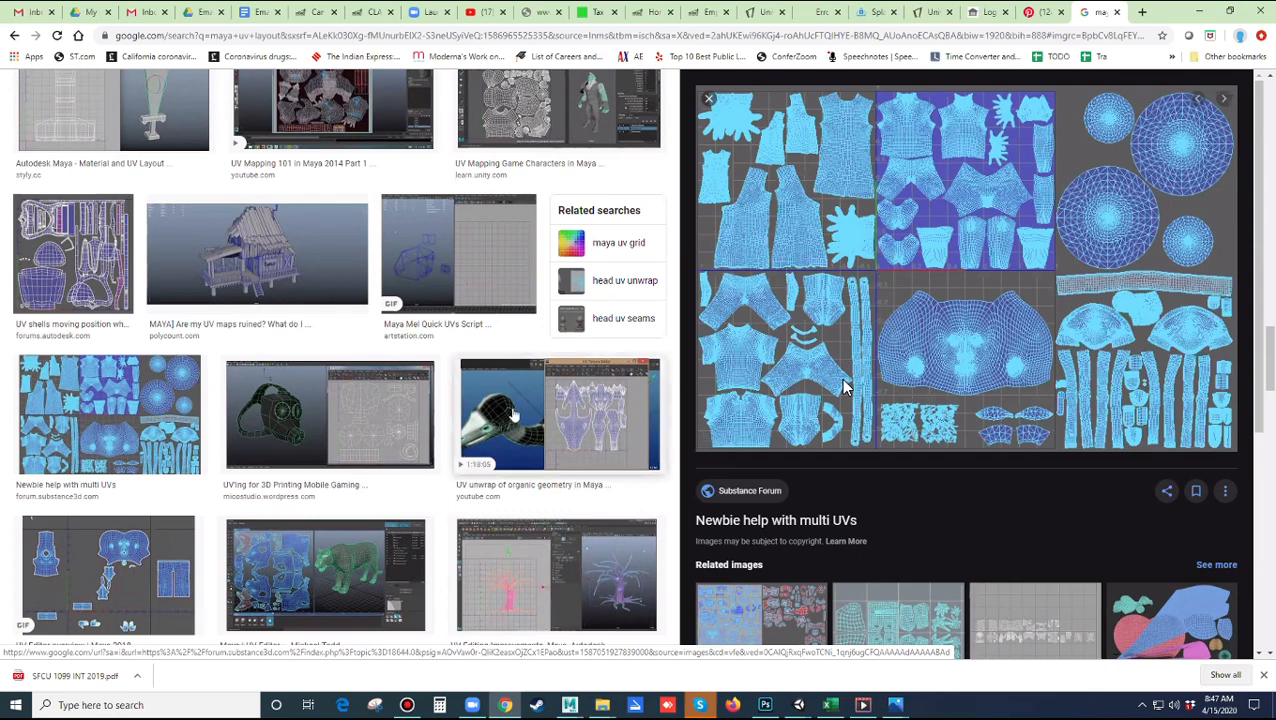
Preview the "UV unwrap of organic geometry in Maya" example and look through more of the image results
scroll(620, 331, "down", 5)
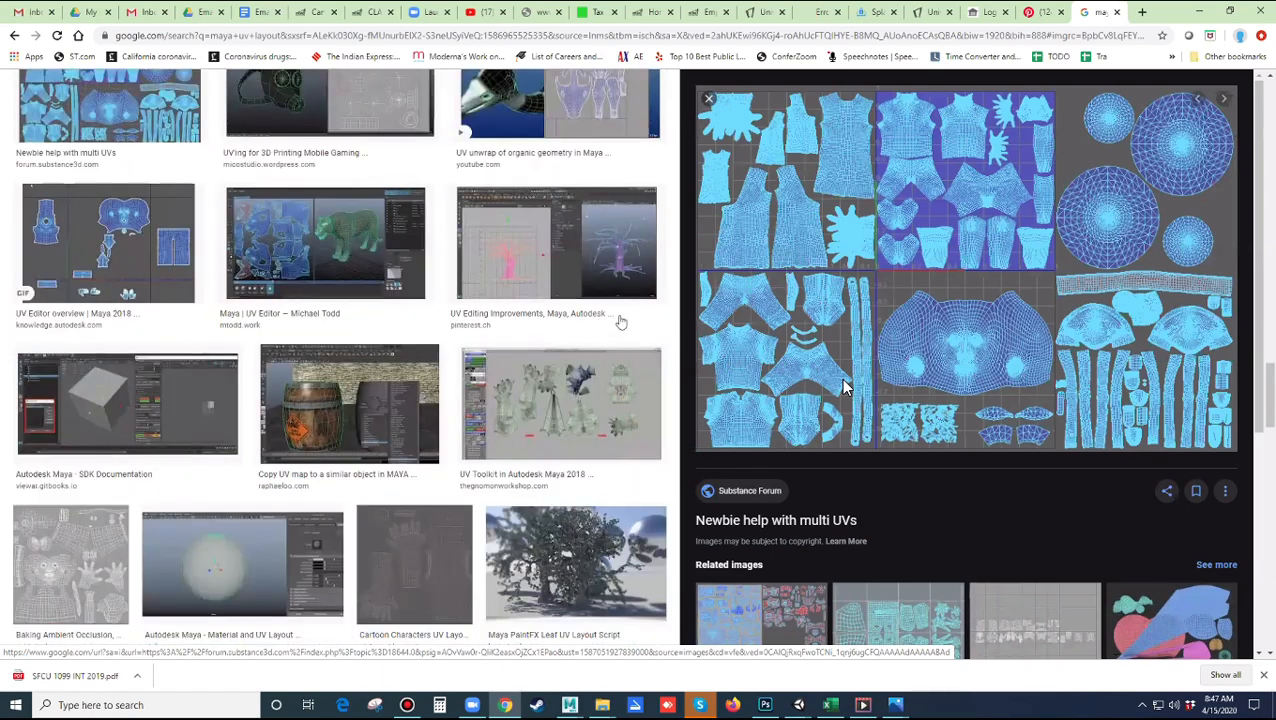
scroll(620, 331, "up", 5)
left_click(600, 320)
scroll(540, 472, "down", 5)
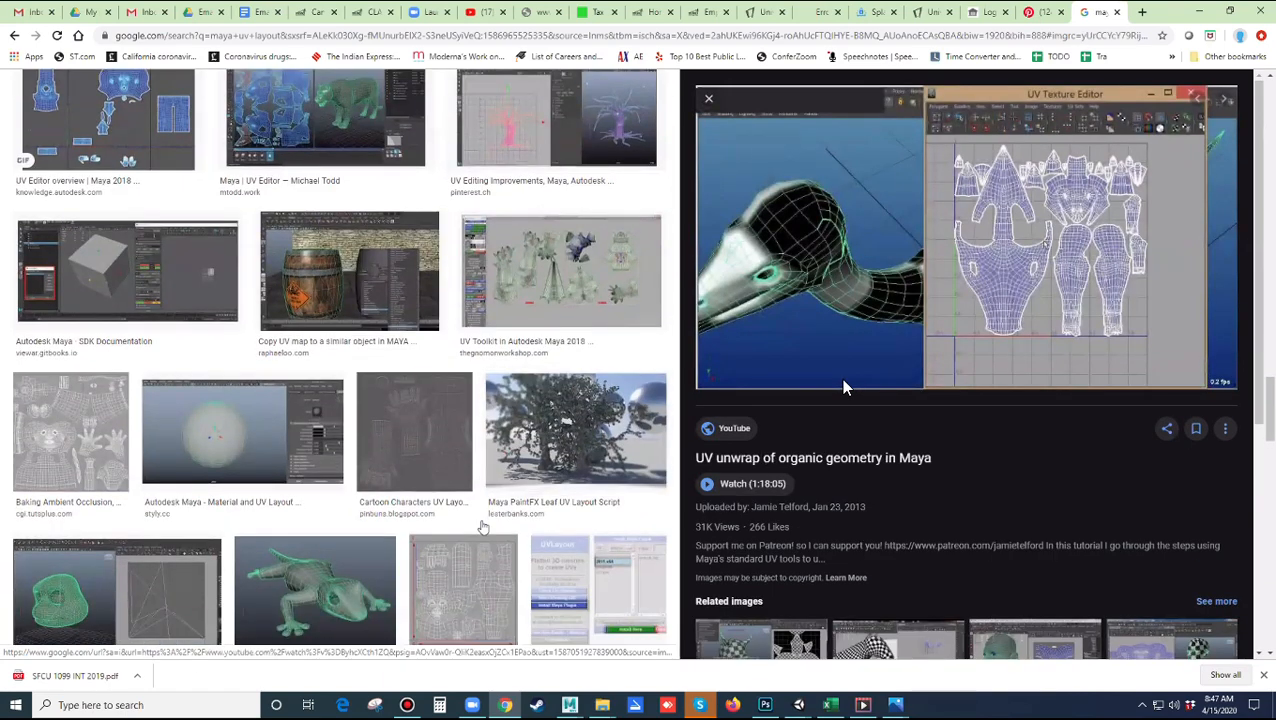
Skim the current Maya UV layout results and search Google Images for "uv layout machine"
scroll(482, 527, "down", 7)
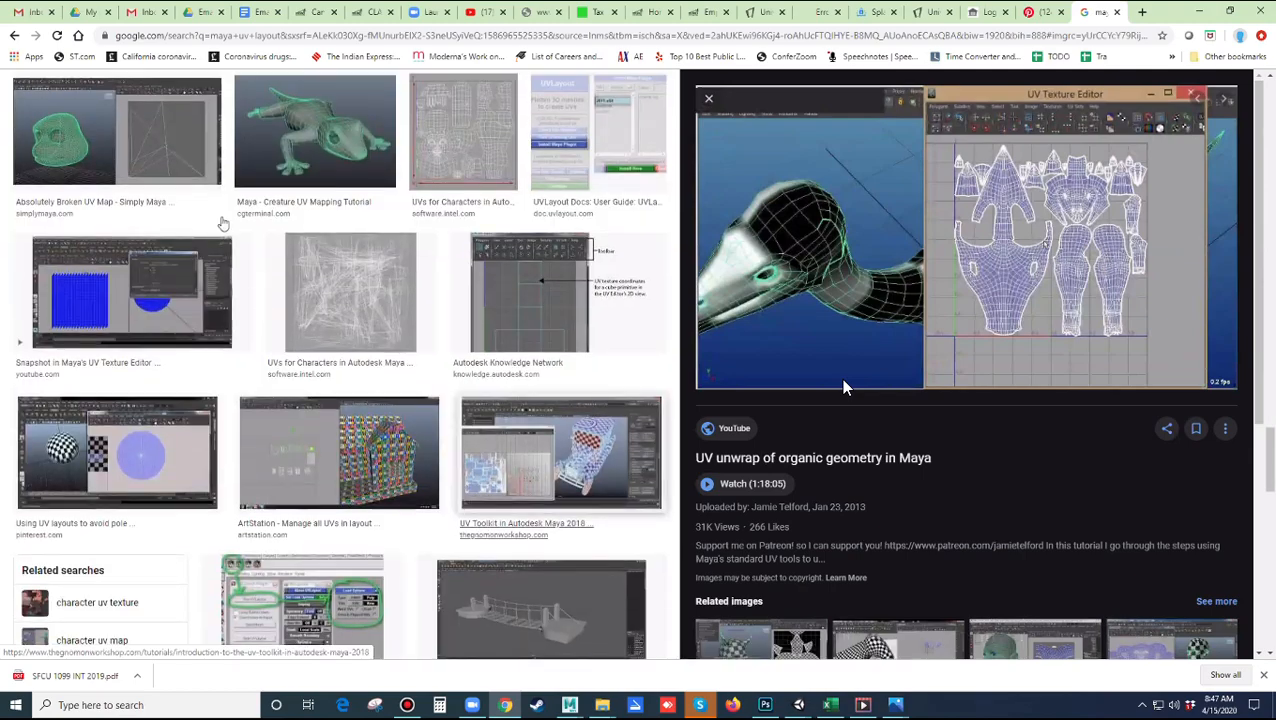
scroll(143, 99, "up", 10)
scroll(843, 387, "up", 10)
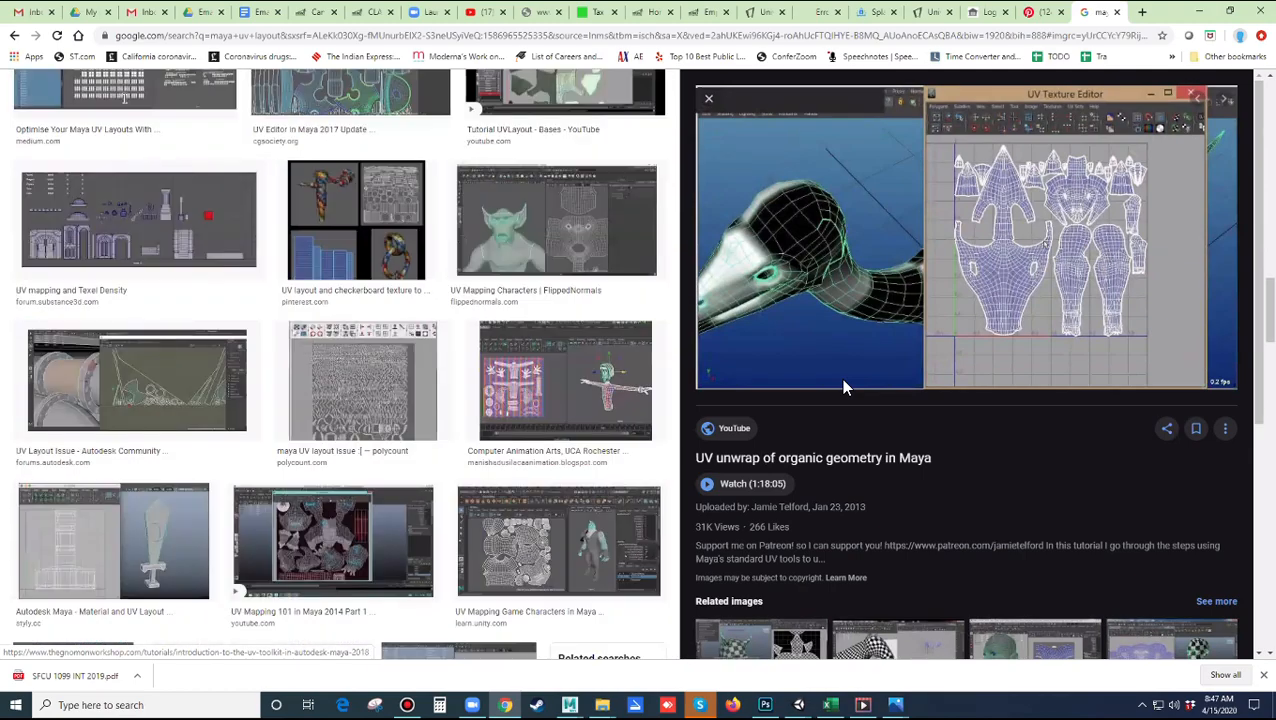
scroll(843, 387, "up", 2)
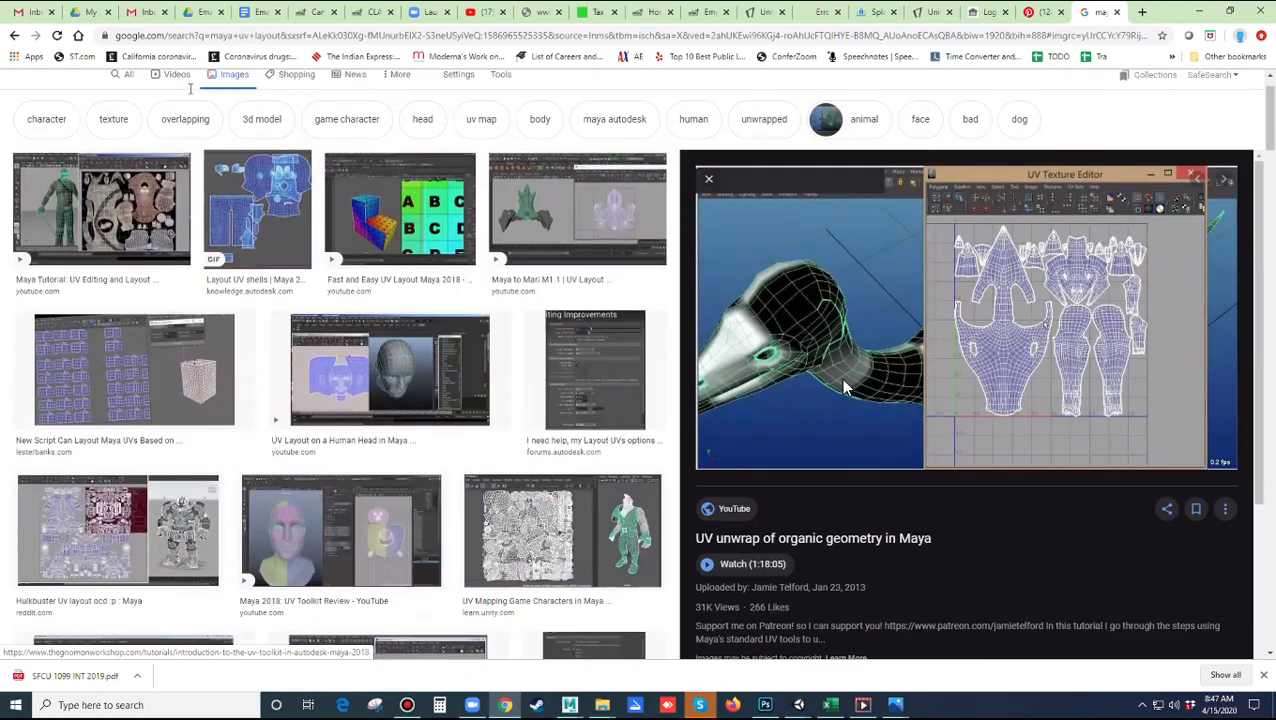
key("Return")
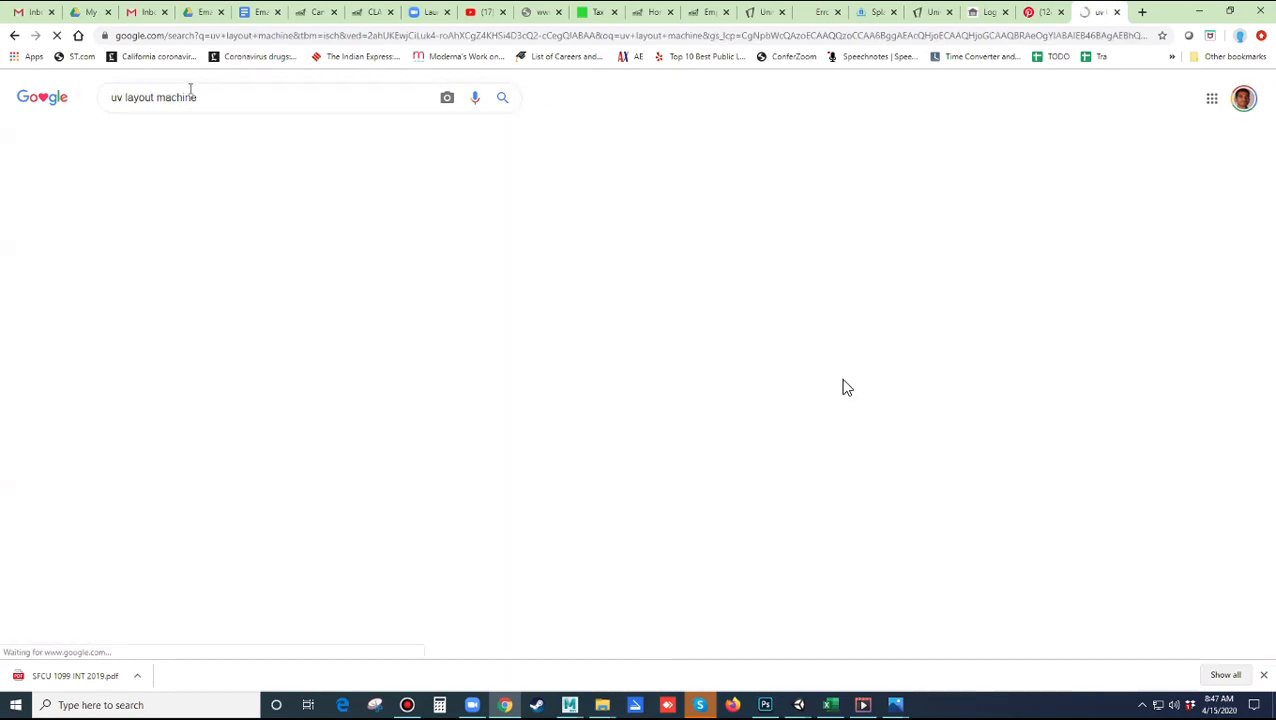
Skim the machine layout results and change the image search to "uv layout weapon"
double_click(170, 98)
scroll(843, 387, "down", 3)
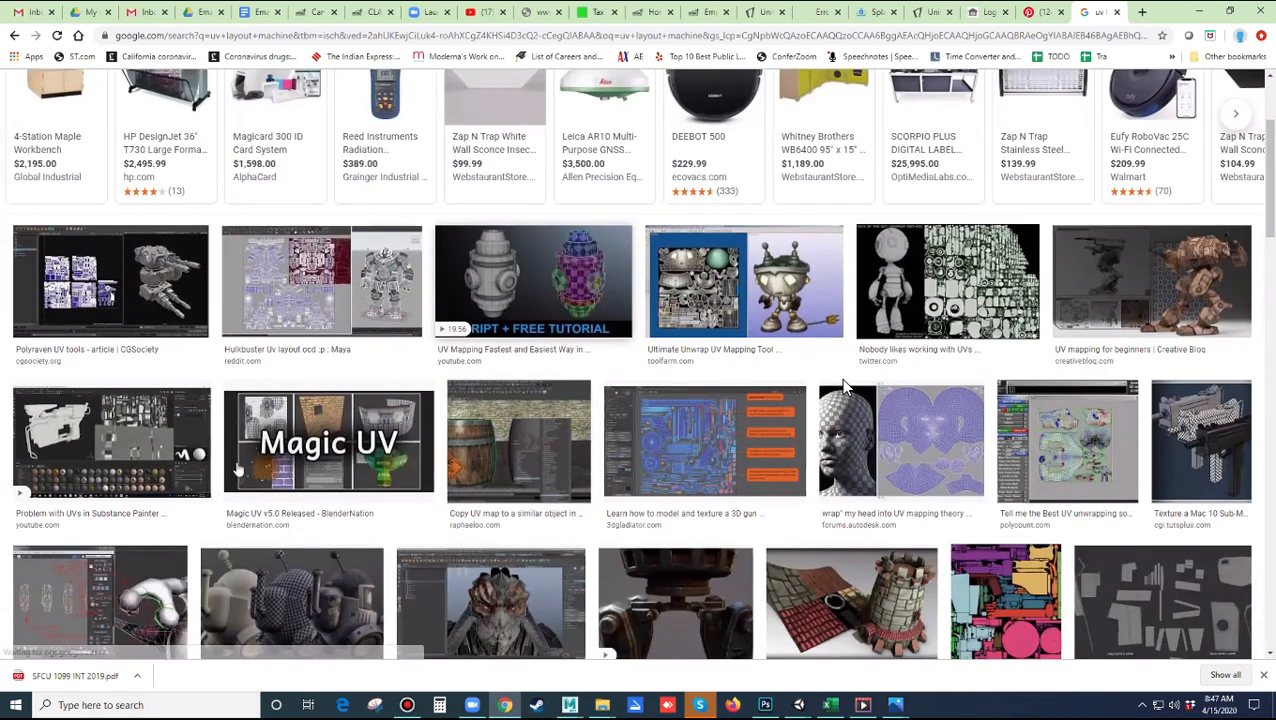
scroll(843, 387, "down", 4)
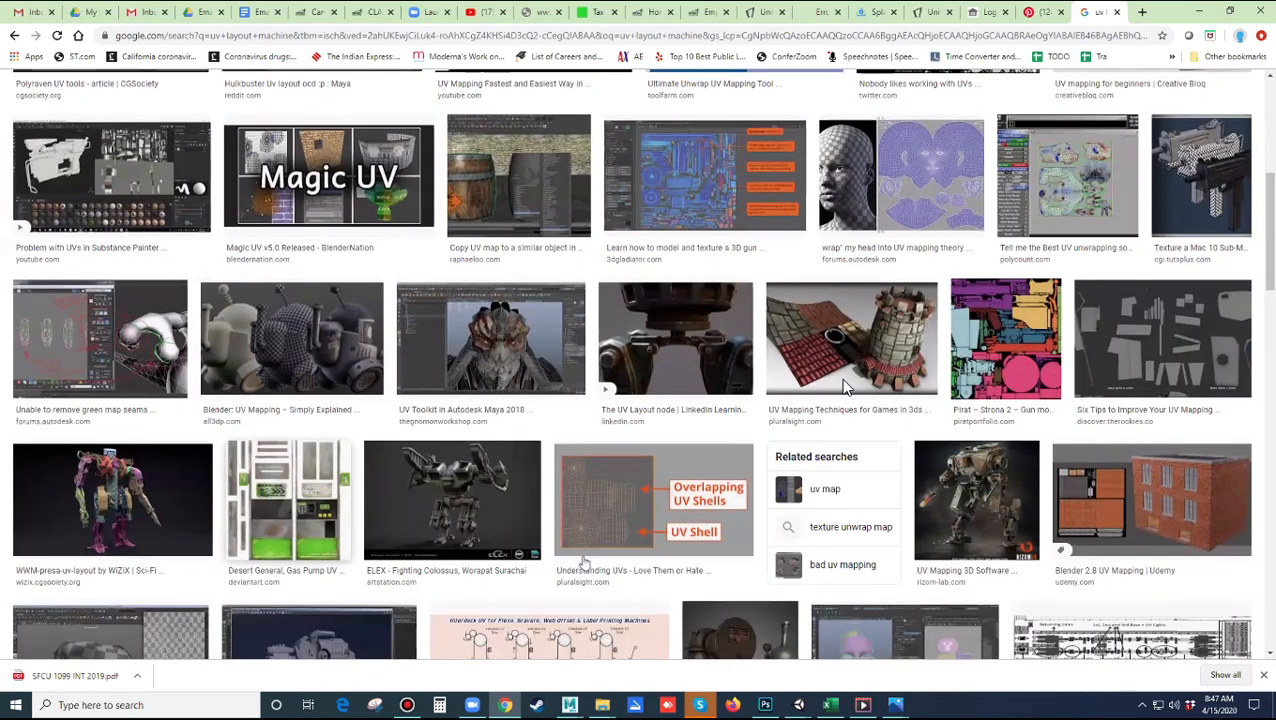
scroll(249, 237, "up", 5)
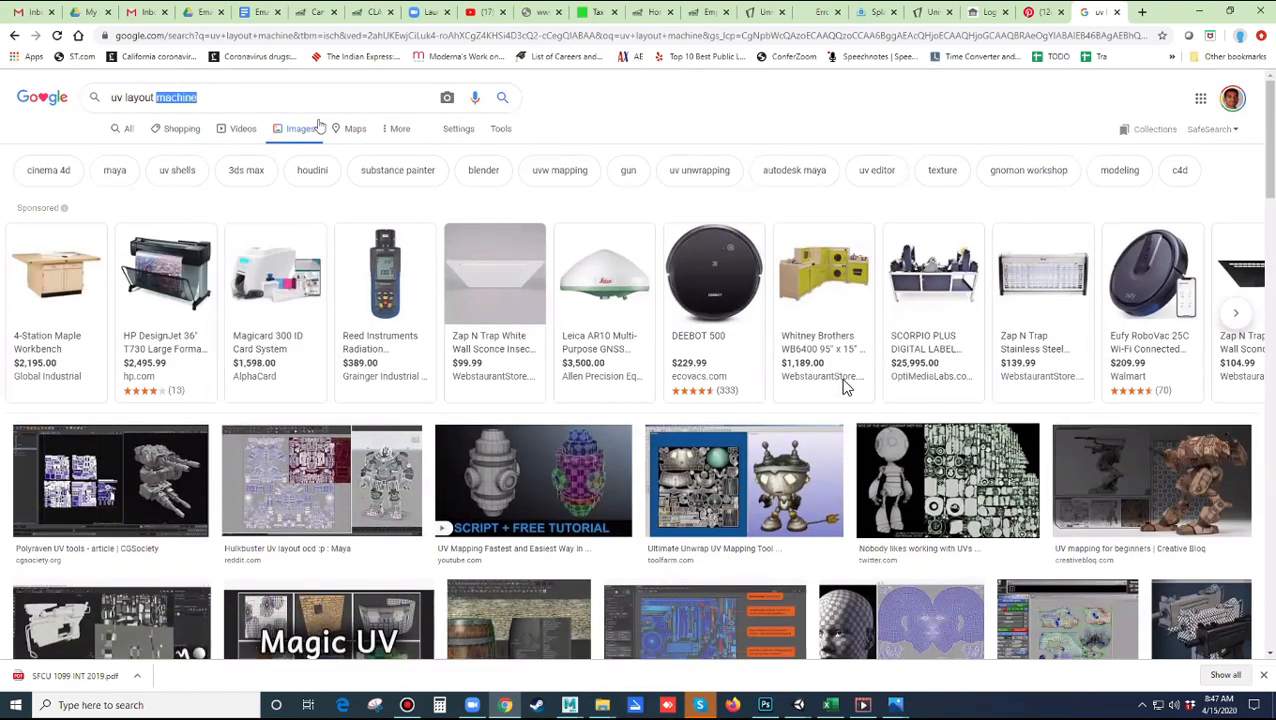
type("weapon")
key("Return")
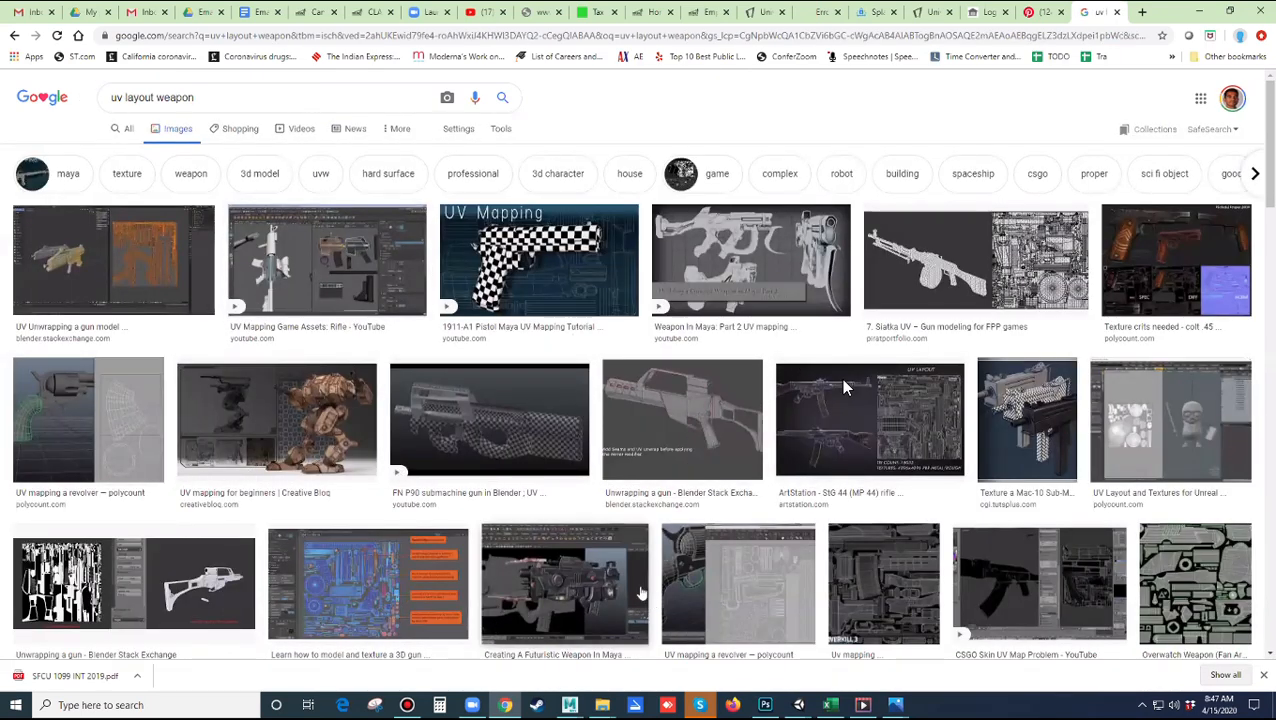
Open the polycount revolver UV mapping image, examine its layout and browse further down the weapon results
left_click(781, 609)
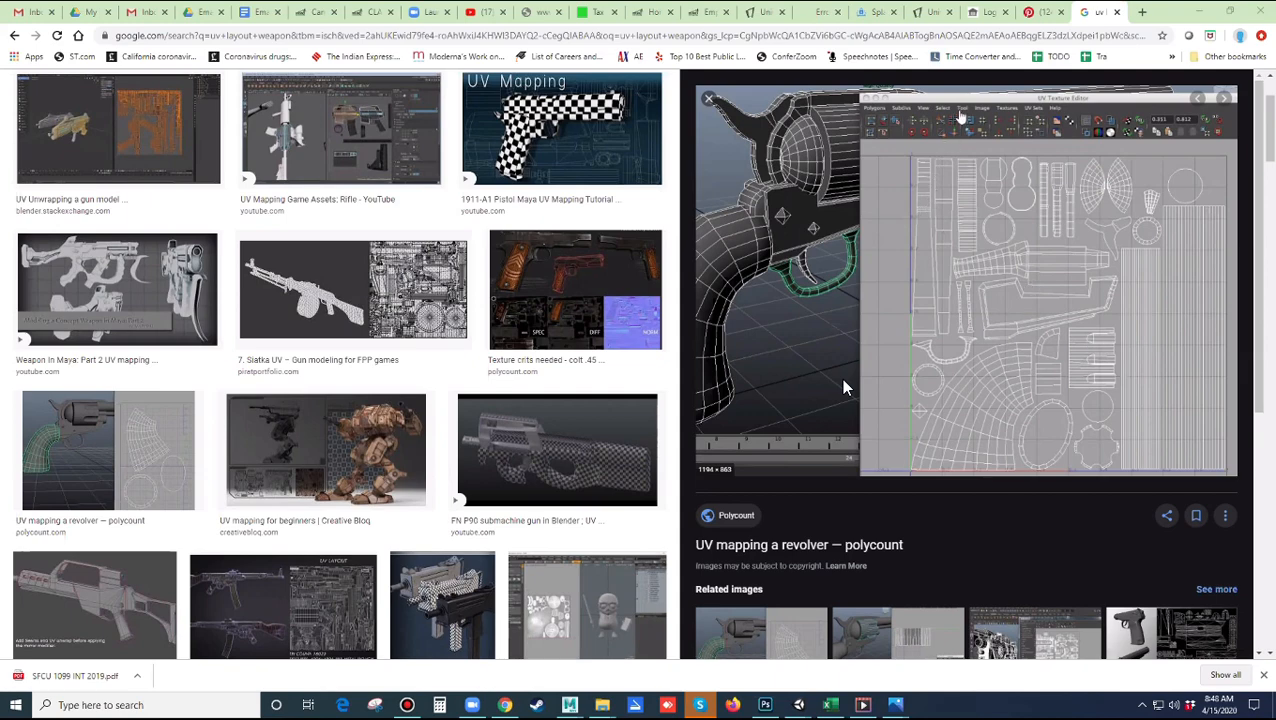
scroll(843, 388, "up", 2)
scroll(843, 388, "down", 1)
scroll(843, 388, "down", 1)
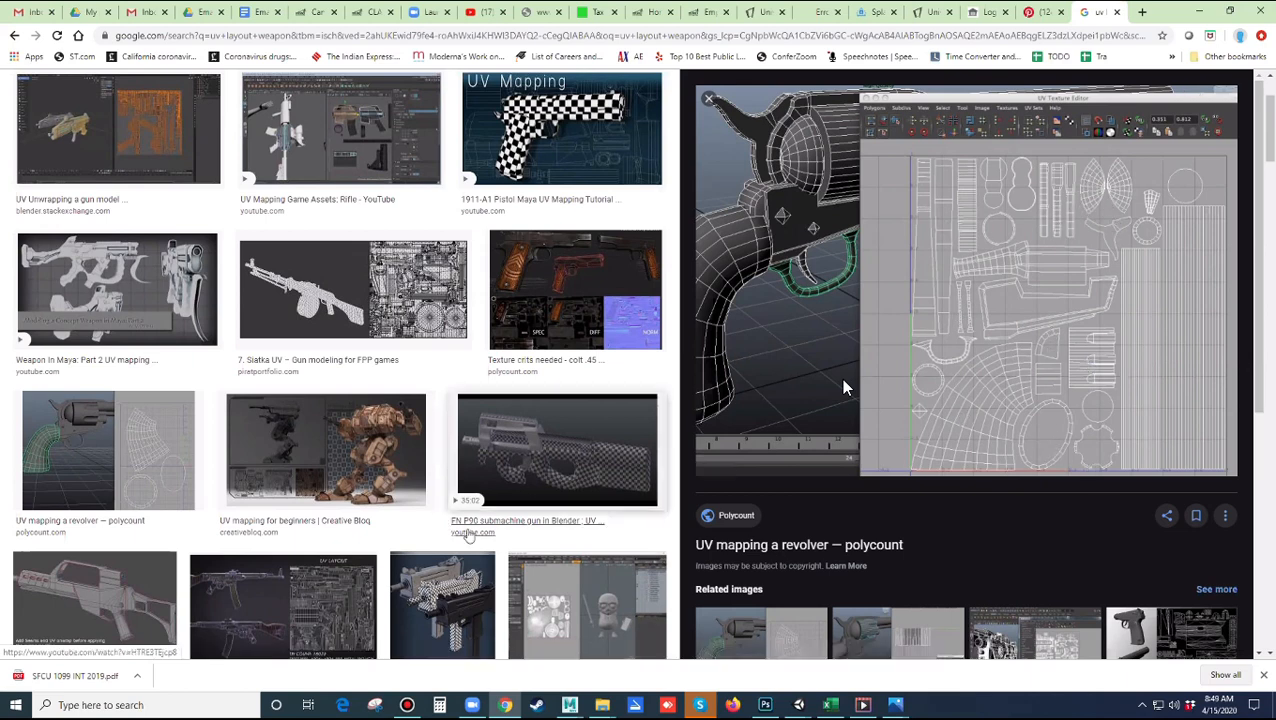
scroll(468, 537, "down", 3)
scroll(380, 523, "down", 1)
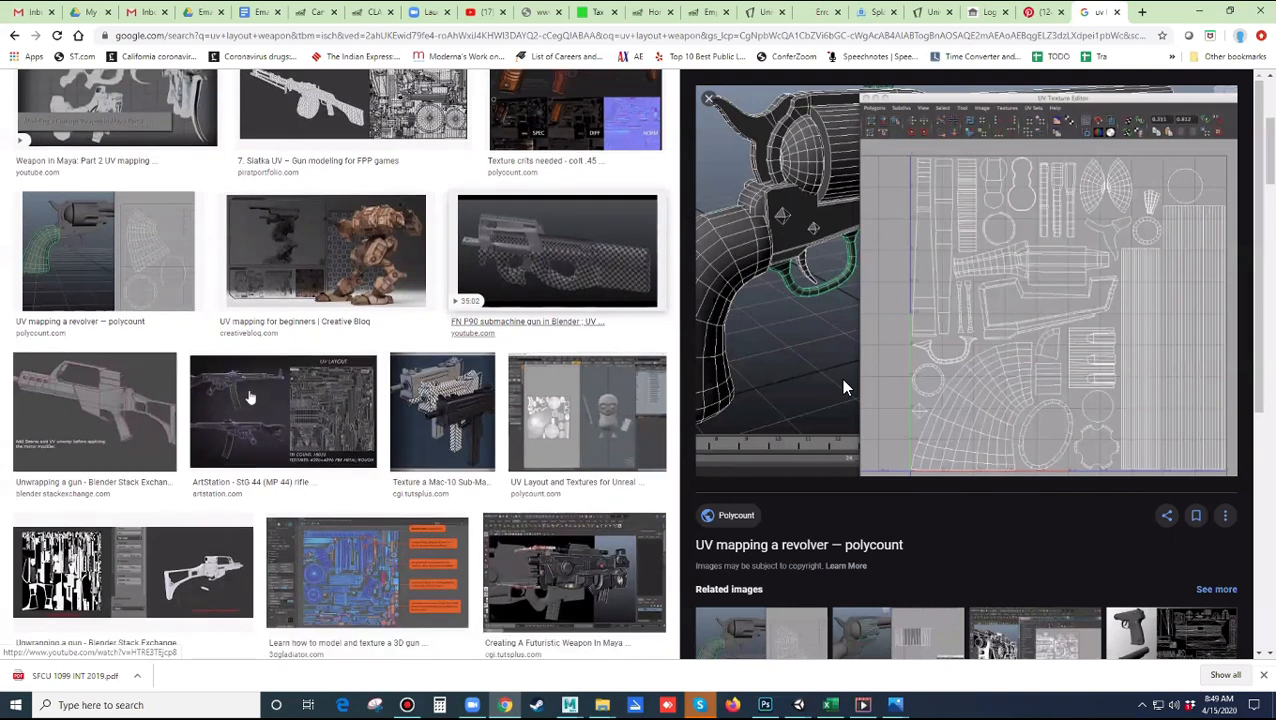
scroll(1010, 315, "down", 1)
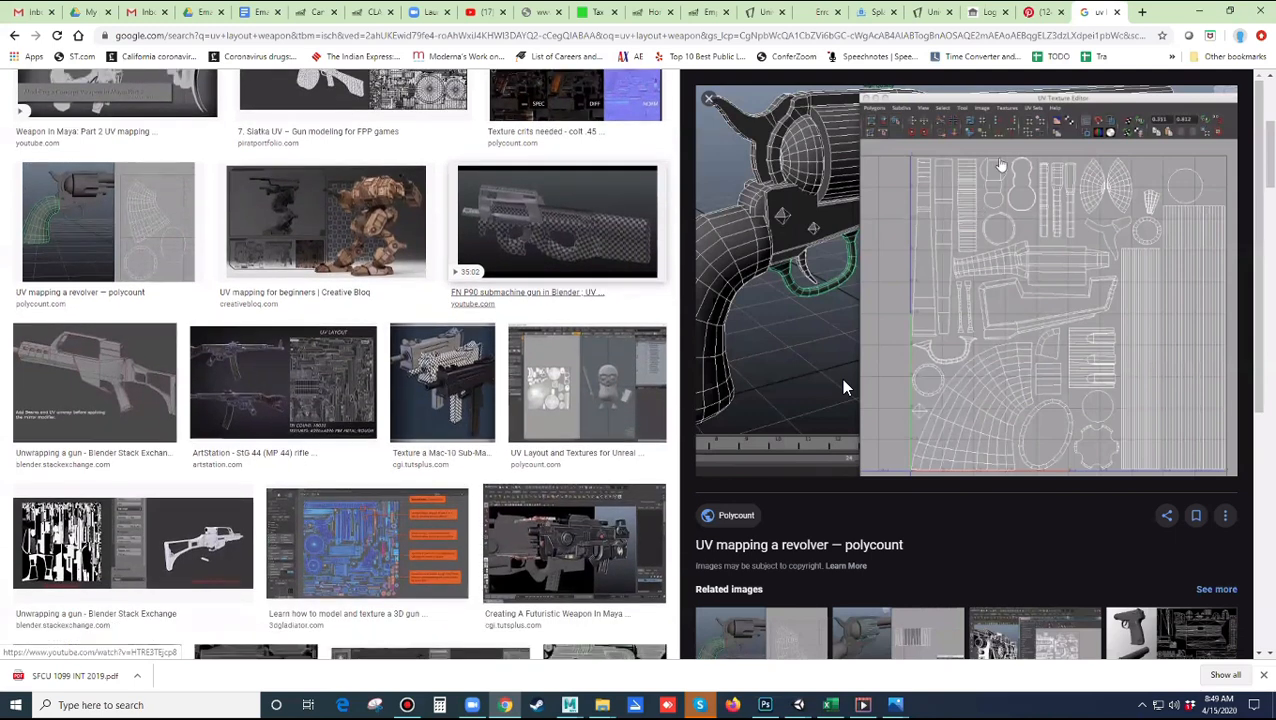
scroll(1022, 430, "down", 5)
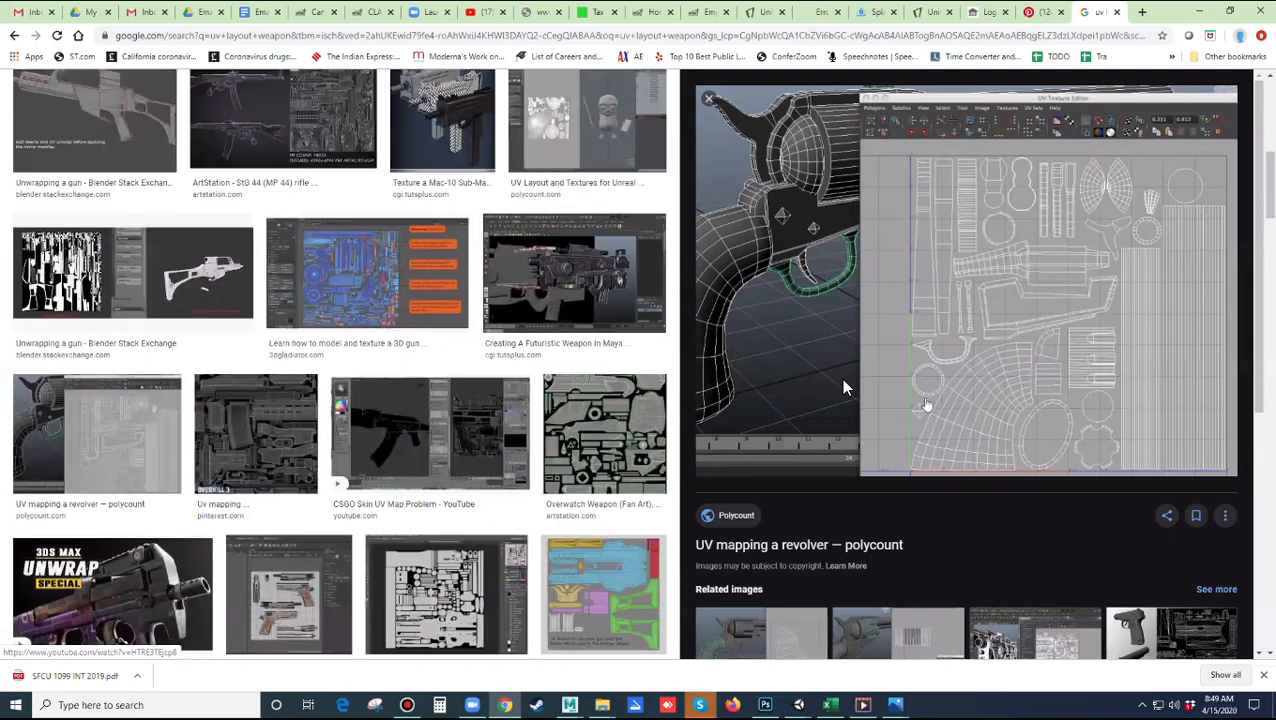
scroll(256, 425, "down", 1)
Open the Pinterest "Uv mapping" result and view the M1911 pistol texture from its related images
left_click(256, 420)
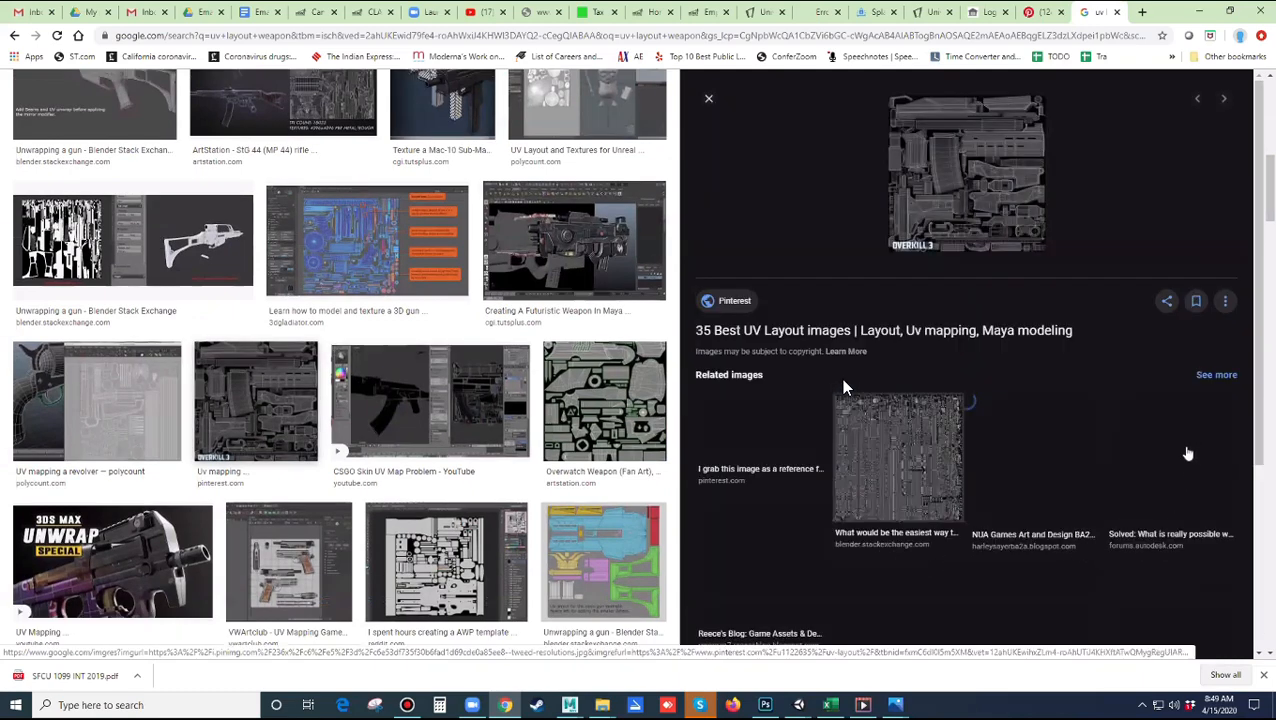
scroll(832, 512, "down", 1)
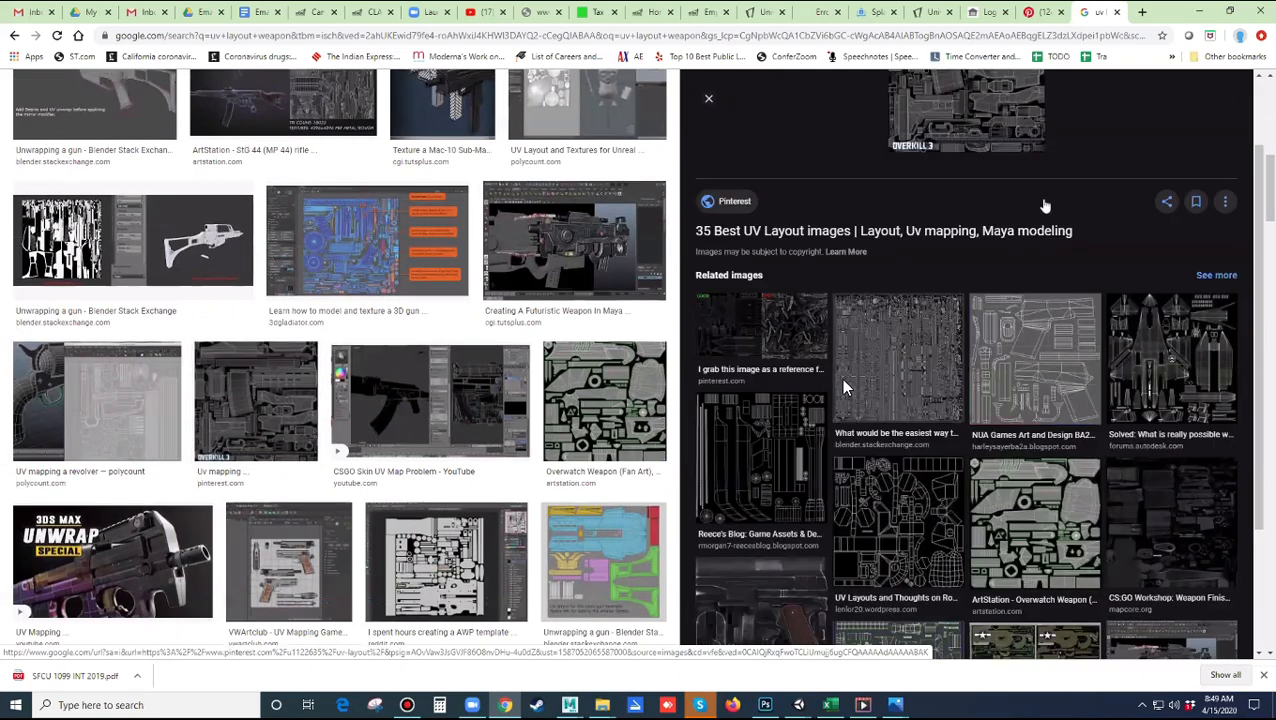
scroll(1045, 268, "down", 4)
left_click(1078, 243)
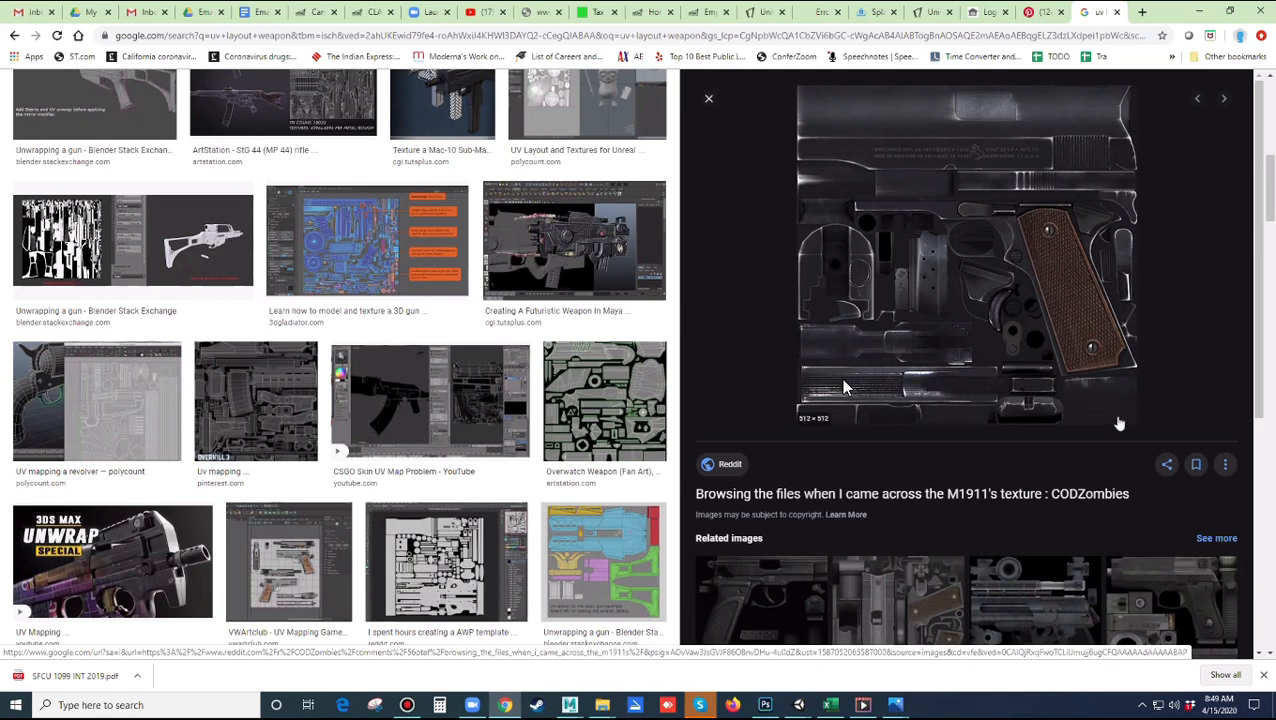
View the Texture Compression pistol texture from the M1911 image's related images
scroll(1116, 424, "down", 3)
scroll(1056, 470, "down", 2)
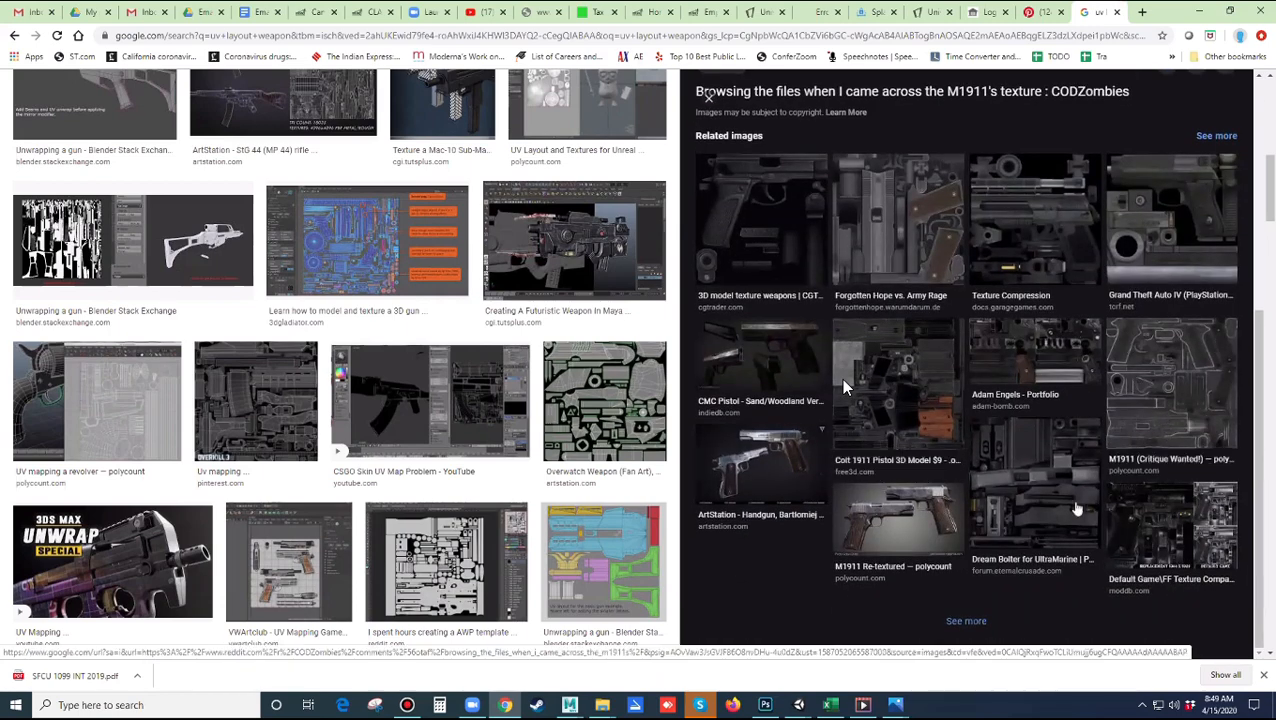
left_click(1066, 236)
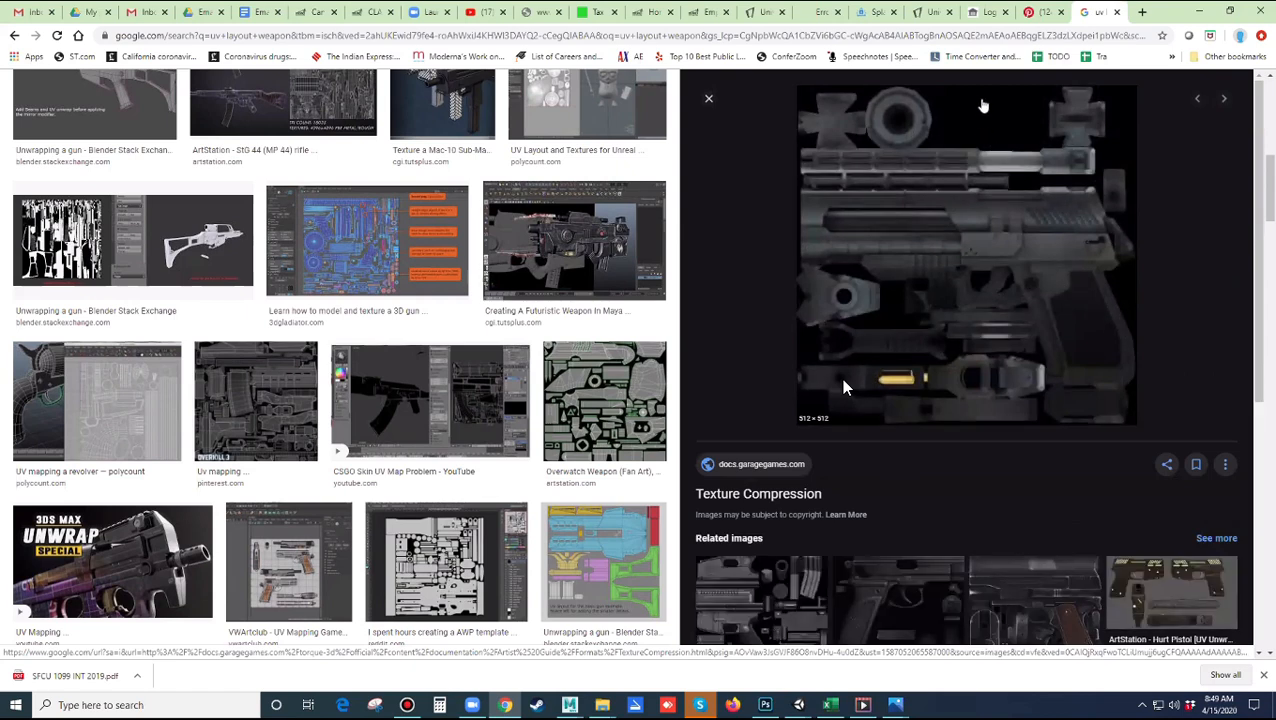
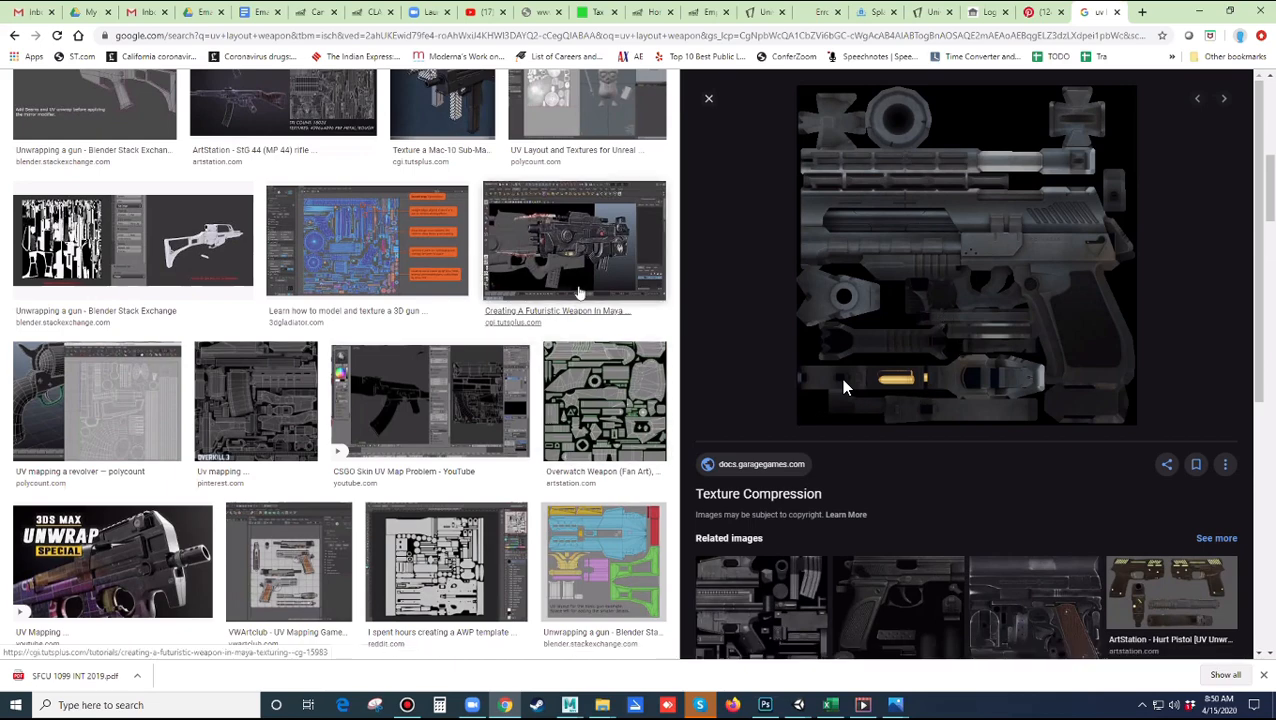
Browse more weapon results and open the polycount "game weapon – One 4k texture map" image
scroll(261, 456, "down", 7)
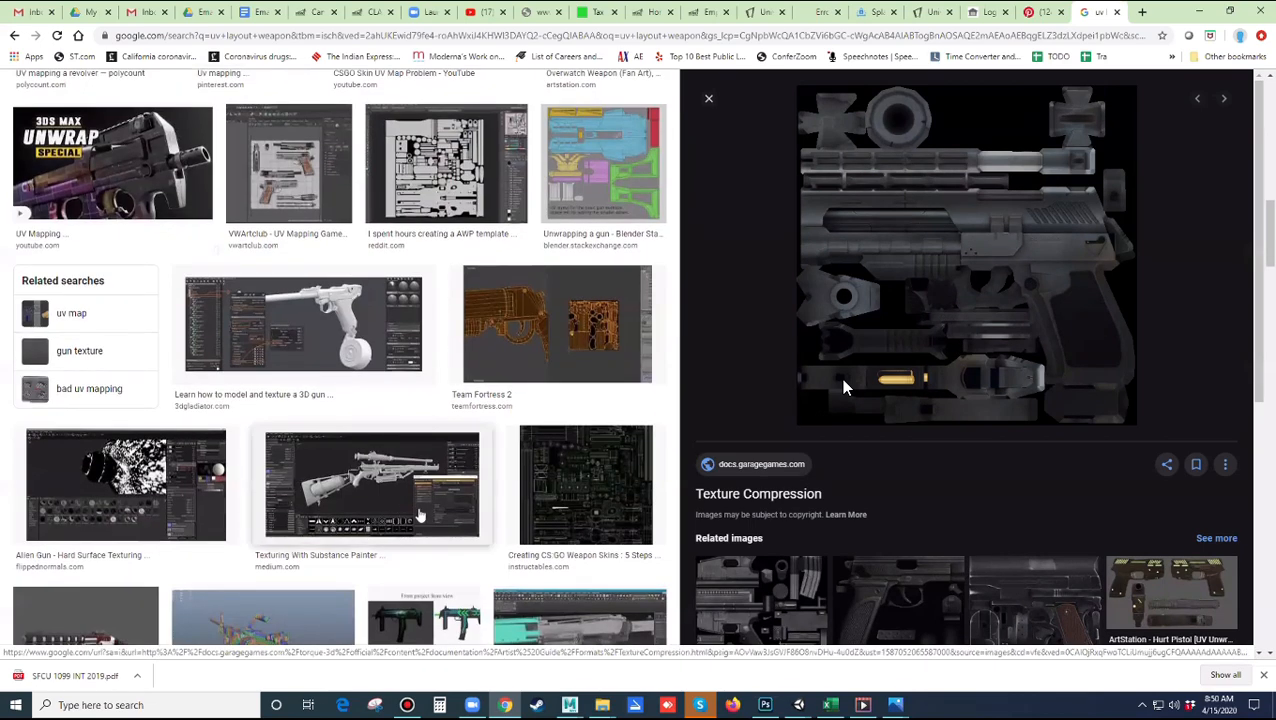
scroll(477, 531, "down", 3)
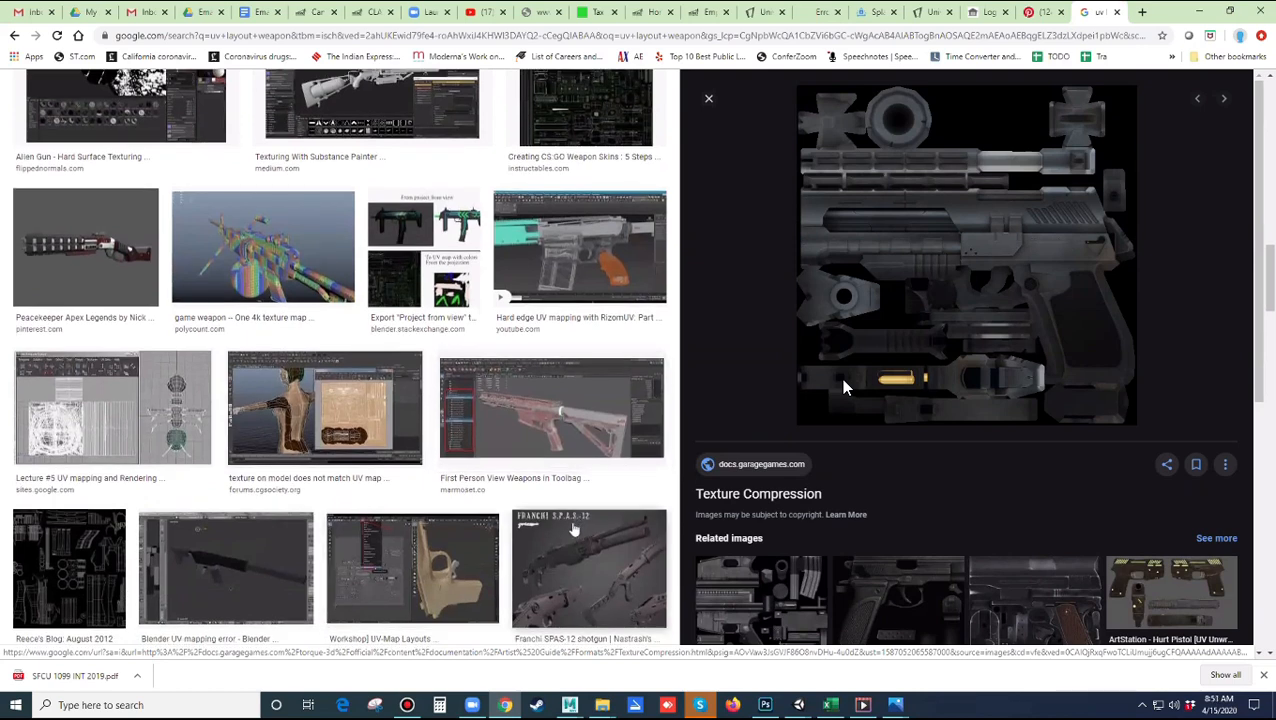
left_click(303, 266)
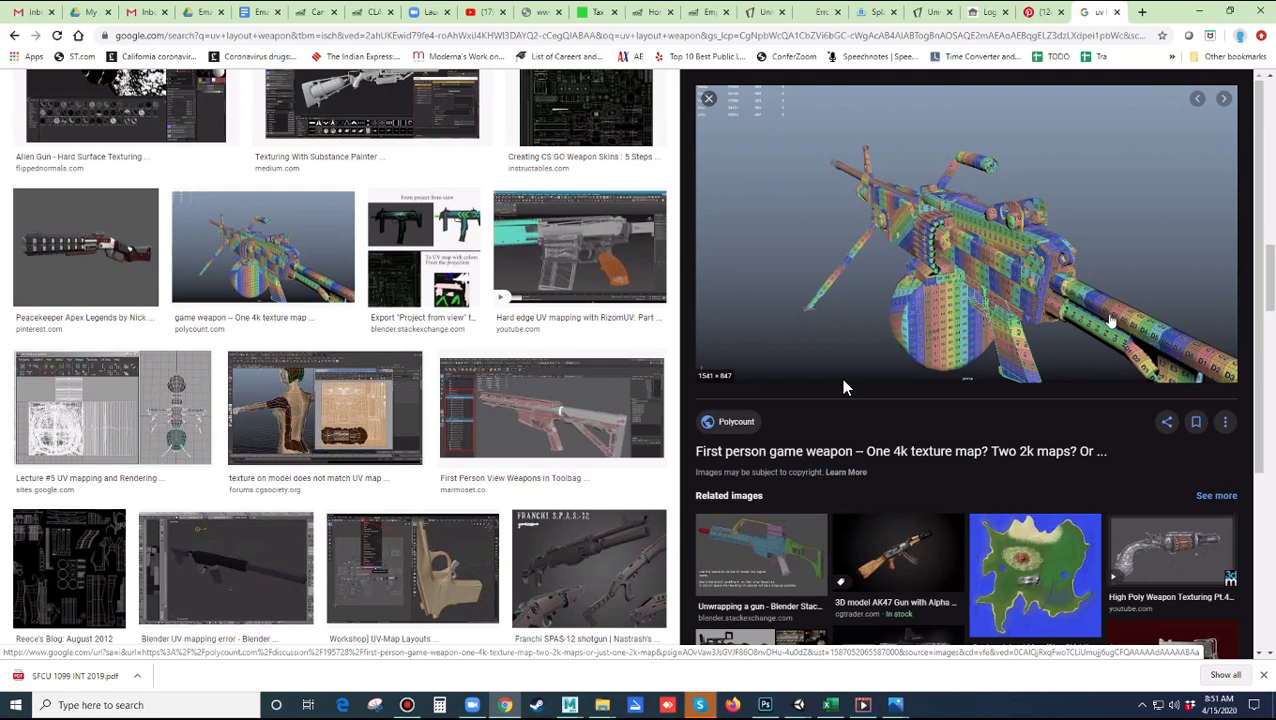
Open the FlippedNormals Alien Gun image, then view the Engineer collection rifles and the Machine Gun Update image through related images
scroll(845, 388, "down", 5)
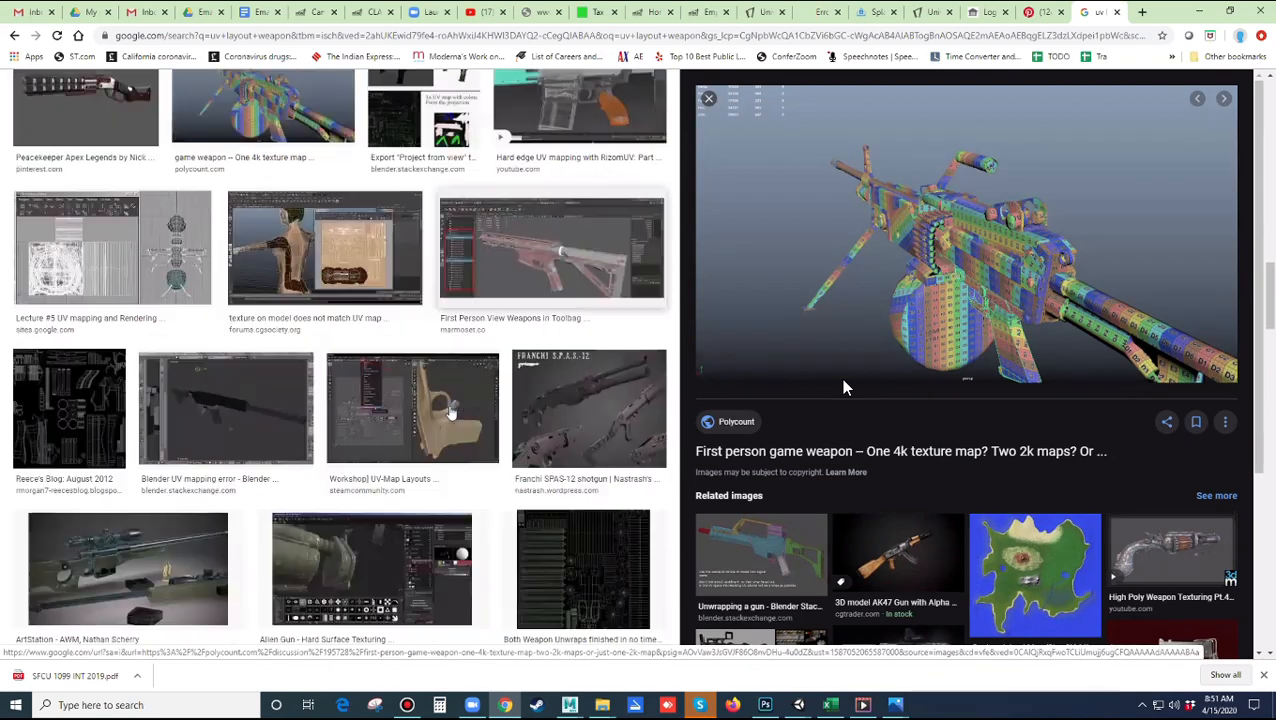
scroll(450, 412, "down", 3)
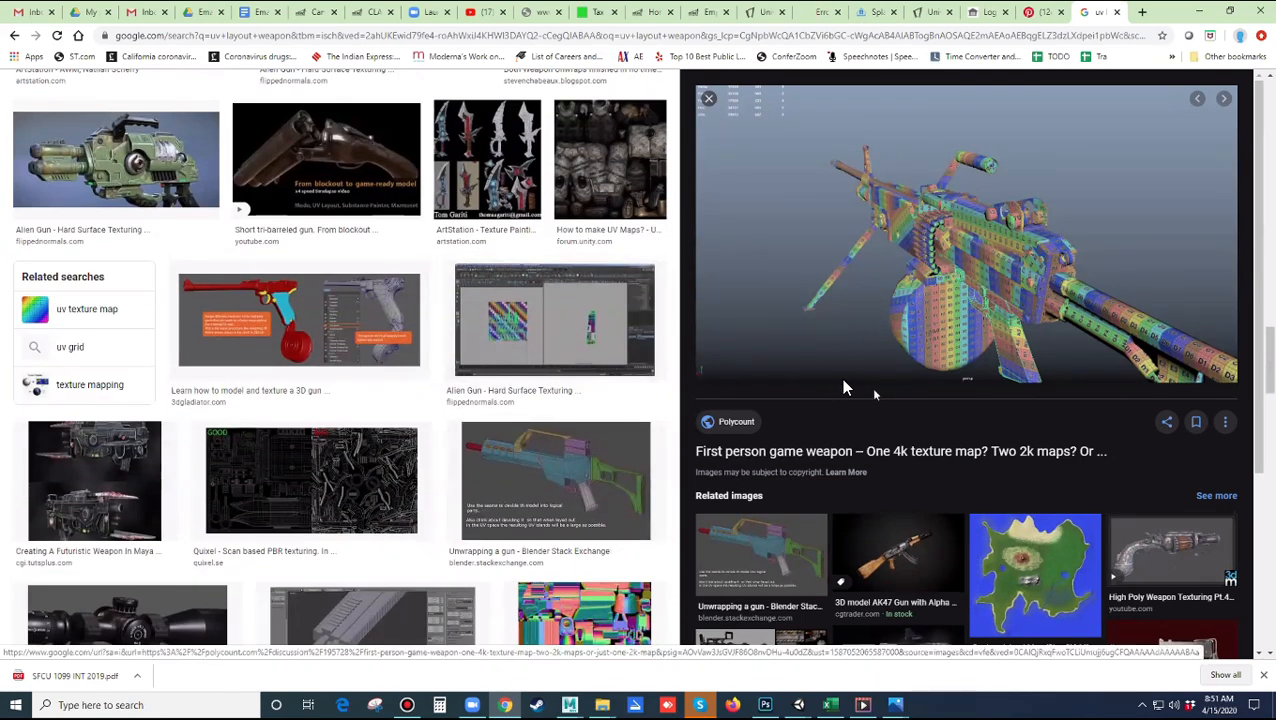
left_click(110, 185)
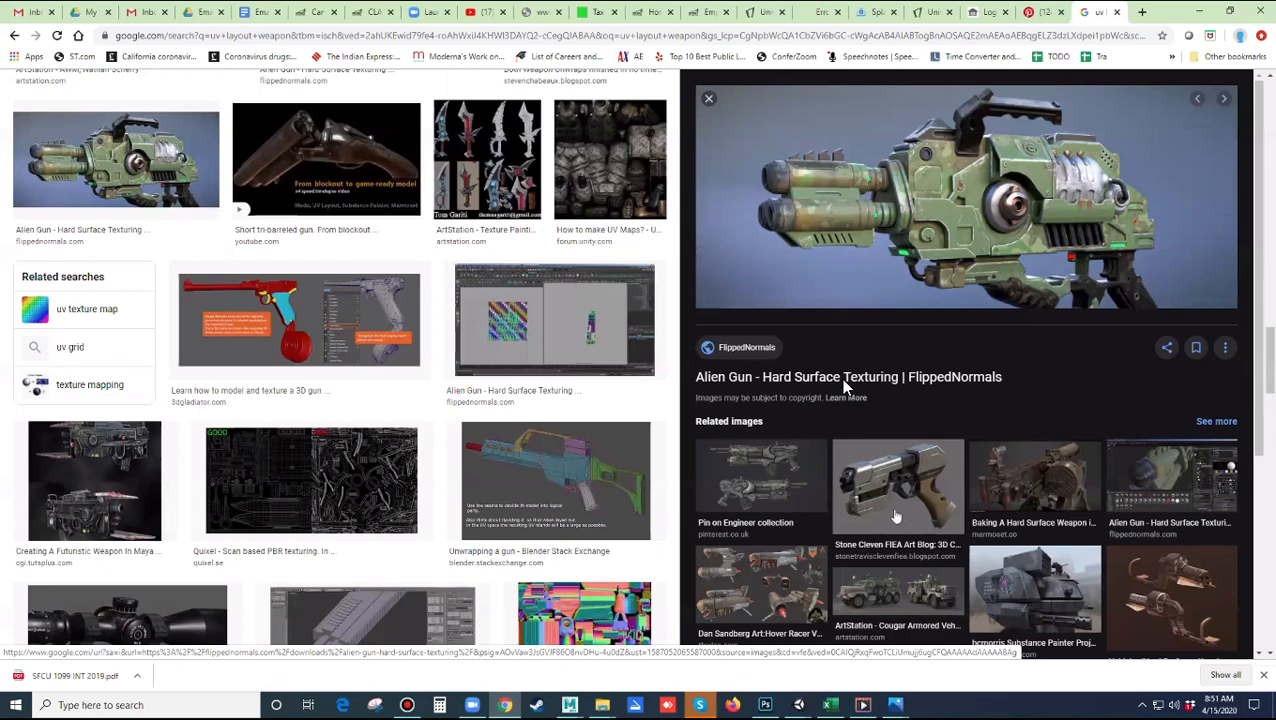
left_click(774, 504)
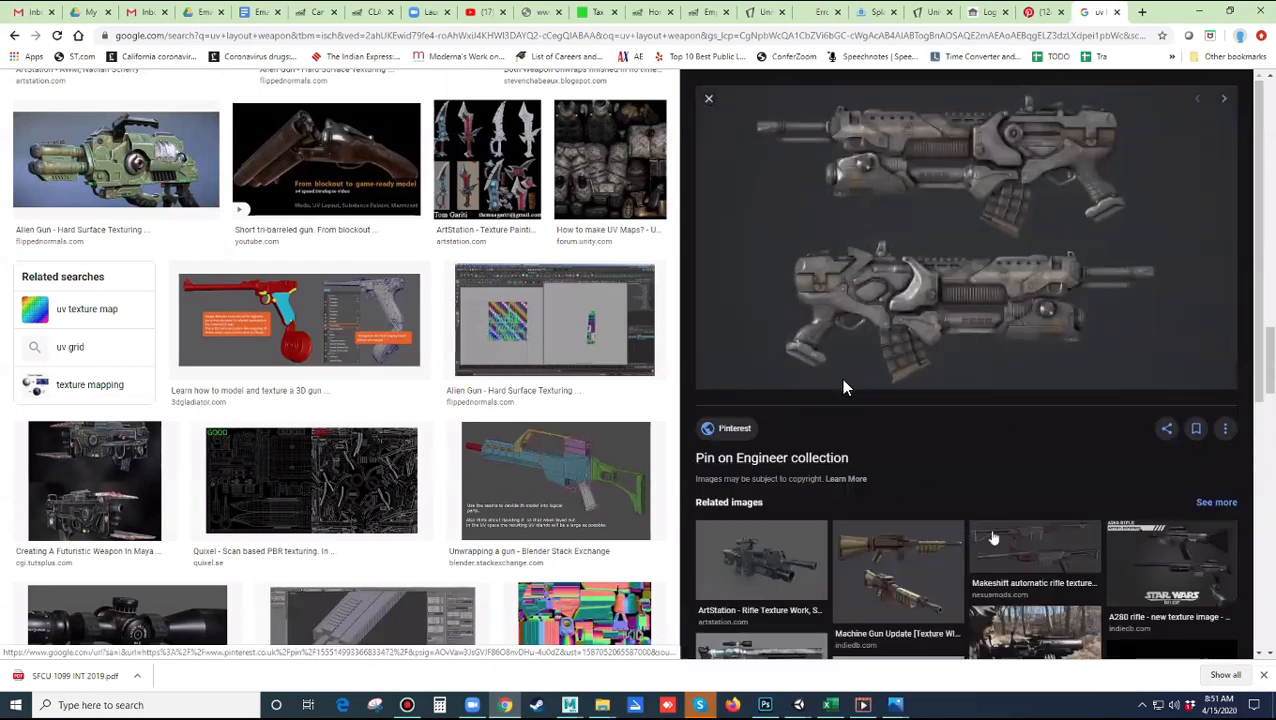
left_click(898, 568)
Open the FirstPersonWeaponUV image from the Polycount Wiki and skim the remaining weapon UV layout results
scroll(620, 420, "down", 3)
left_click(627, 397)
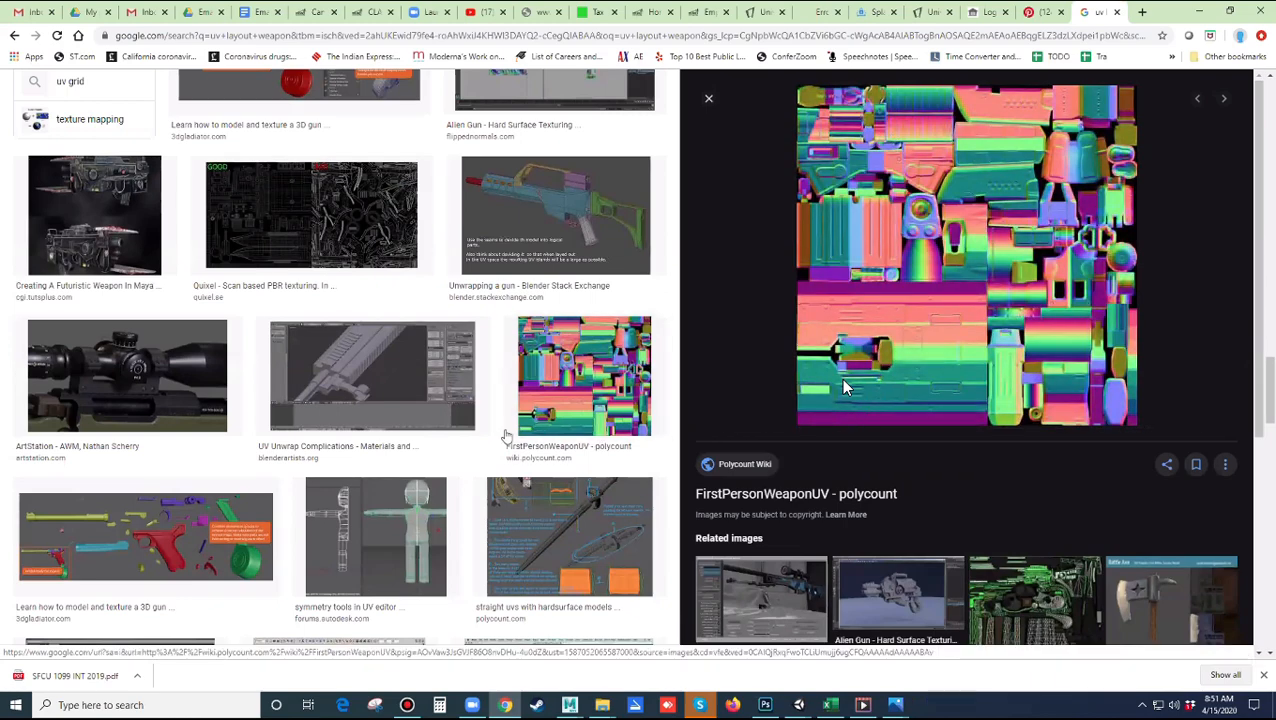
scroll(507, 437, "down", 3)
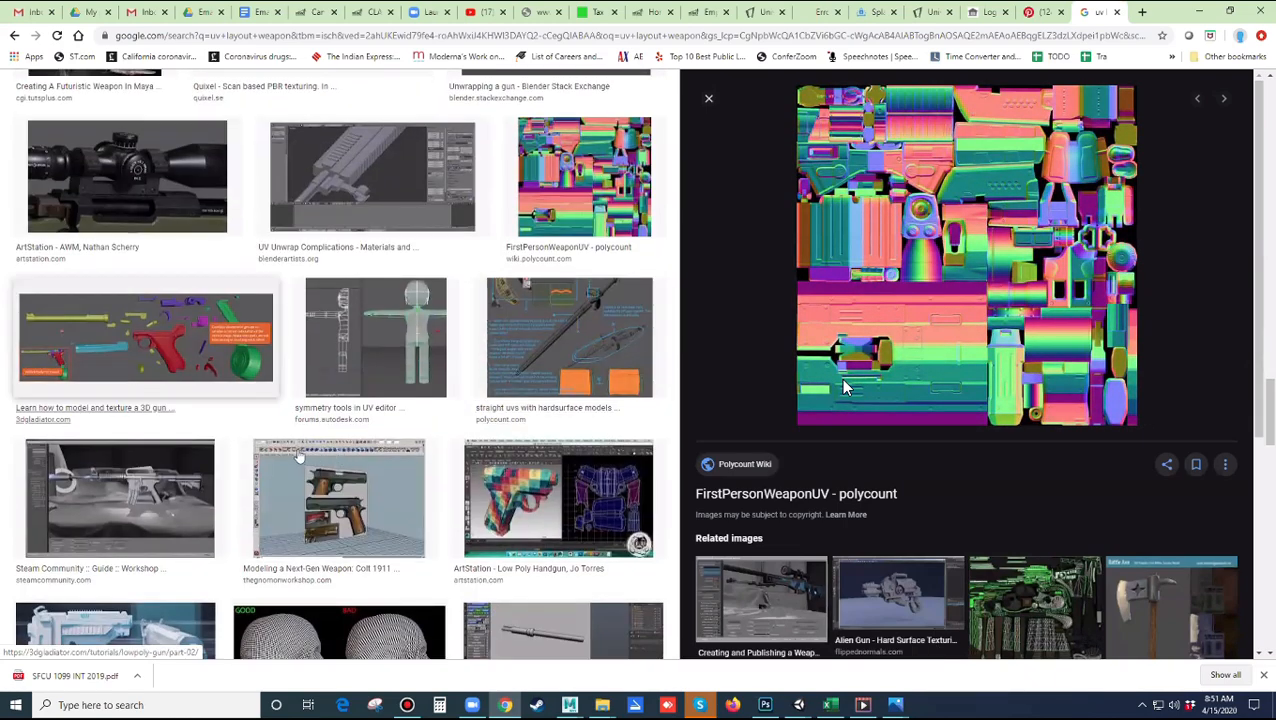
scroll(936, 482, "down", 3)
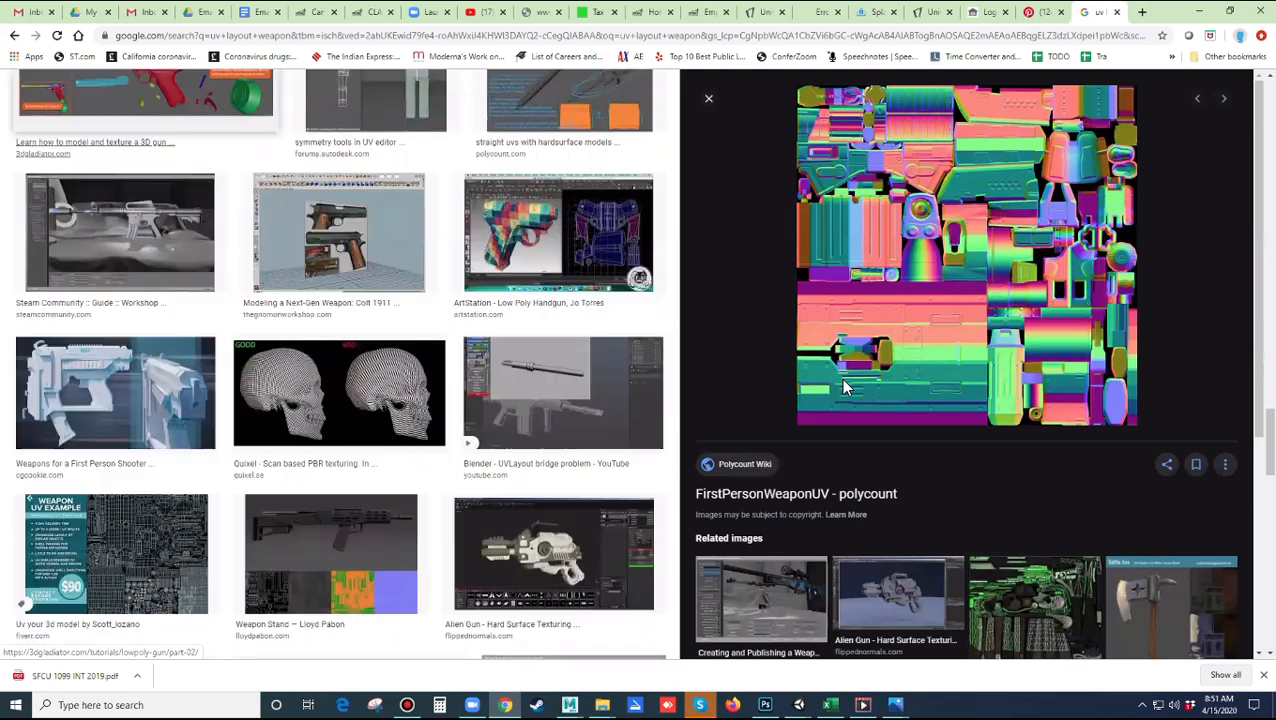
scroll(843, 387, "up", 1)
scroll(843, 387, "up", 5)
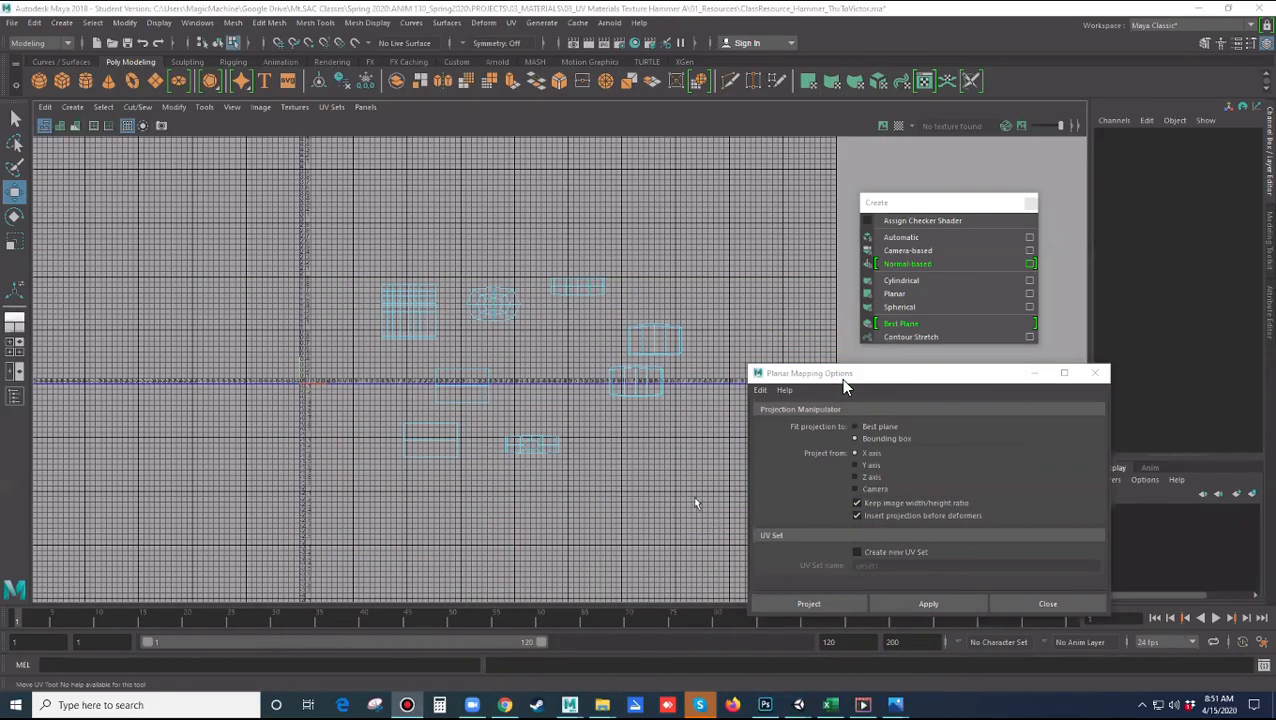
Switch to Maya, restore the UV shell selection in the UV Editor and move all shells together into the positive quadrant above the U axis
left_click(669, 470)
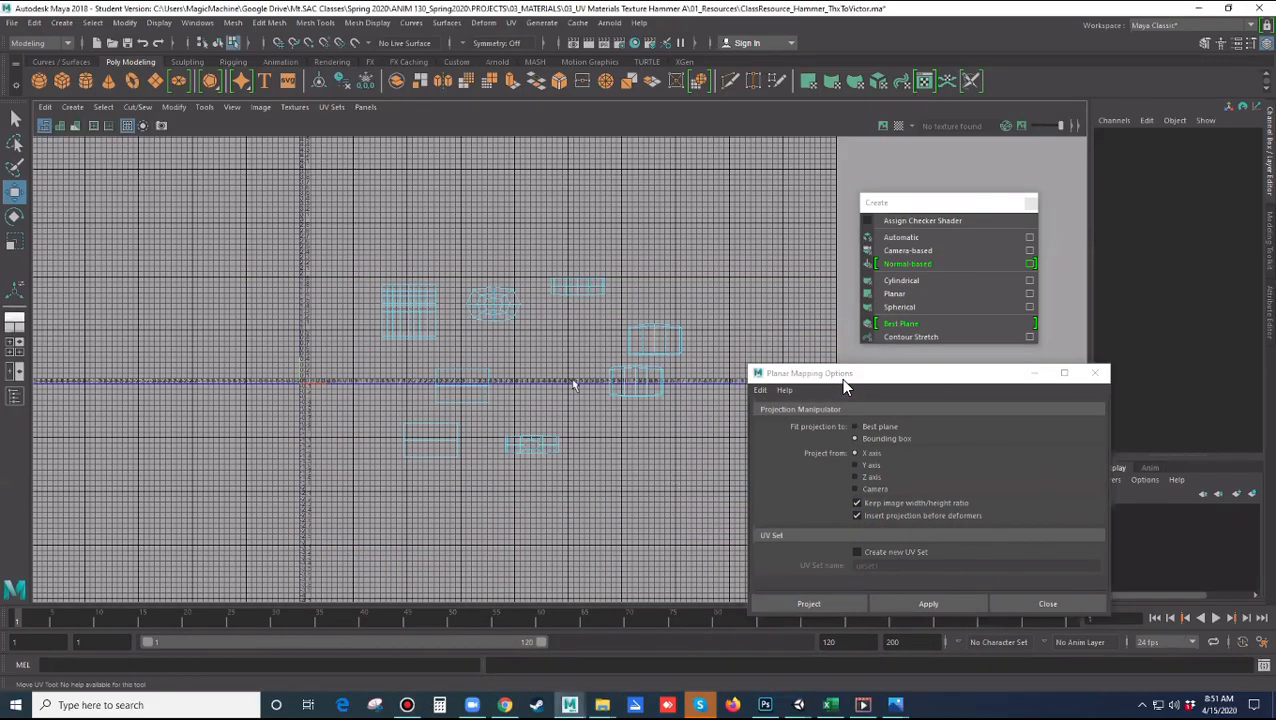
key("ctrl+z")
left_click_drag(520, 380, 573, 289)
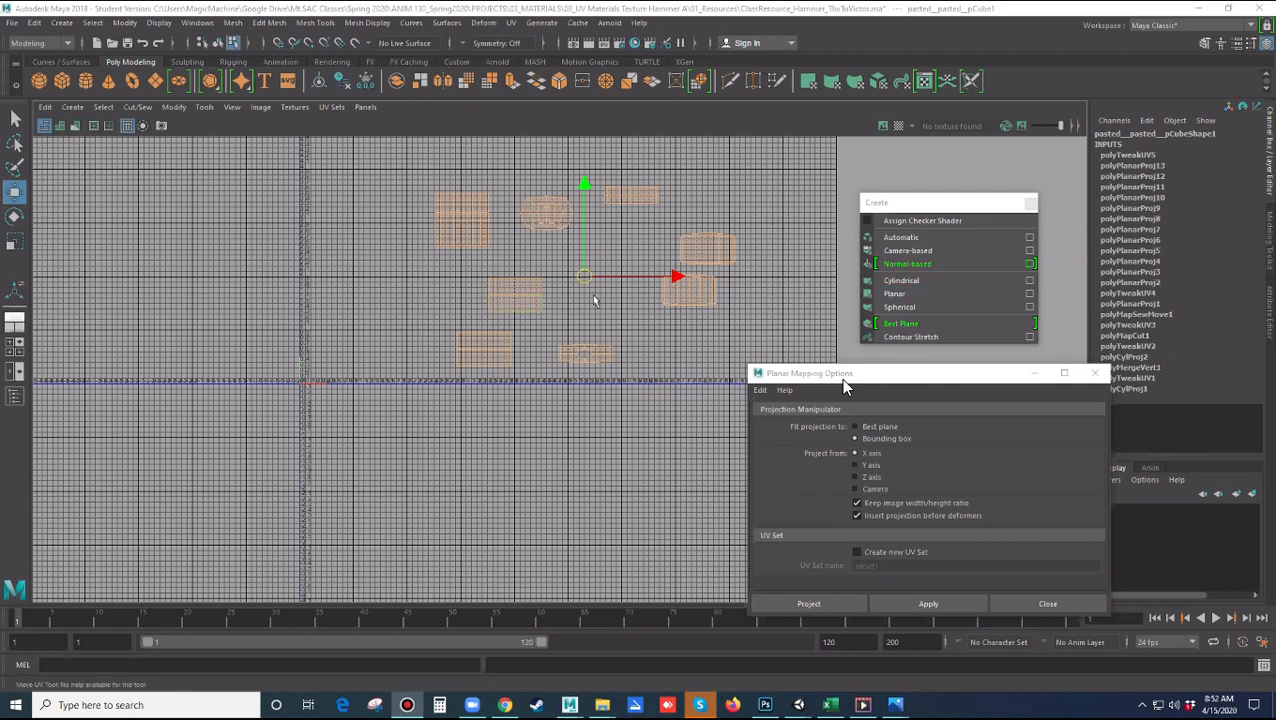
scroll(419, 344, "up", 2)
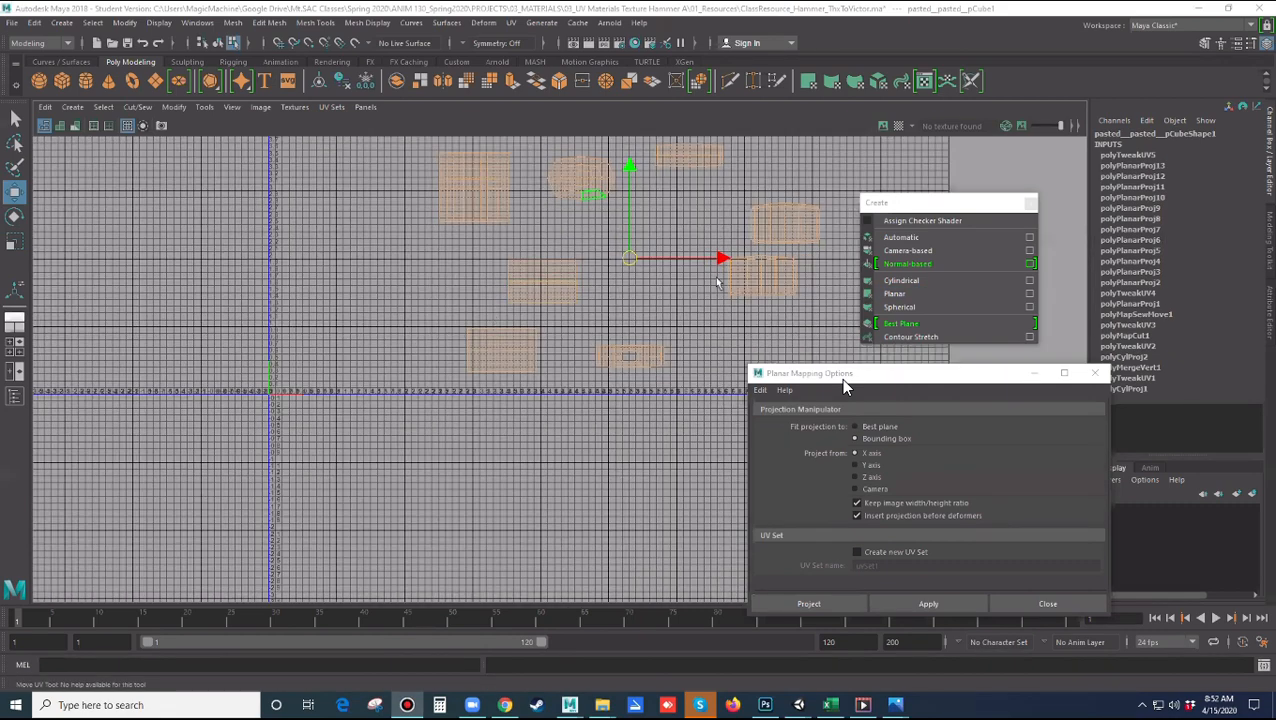
left_click_drag(641, 263, 625, 277)
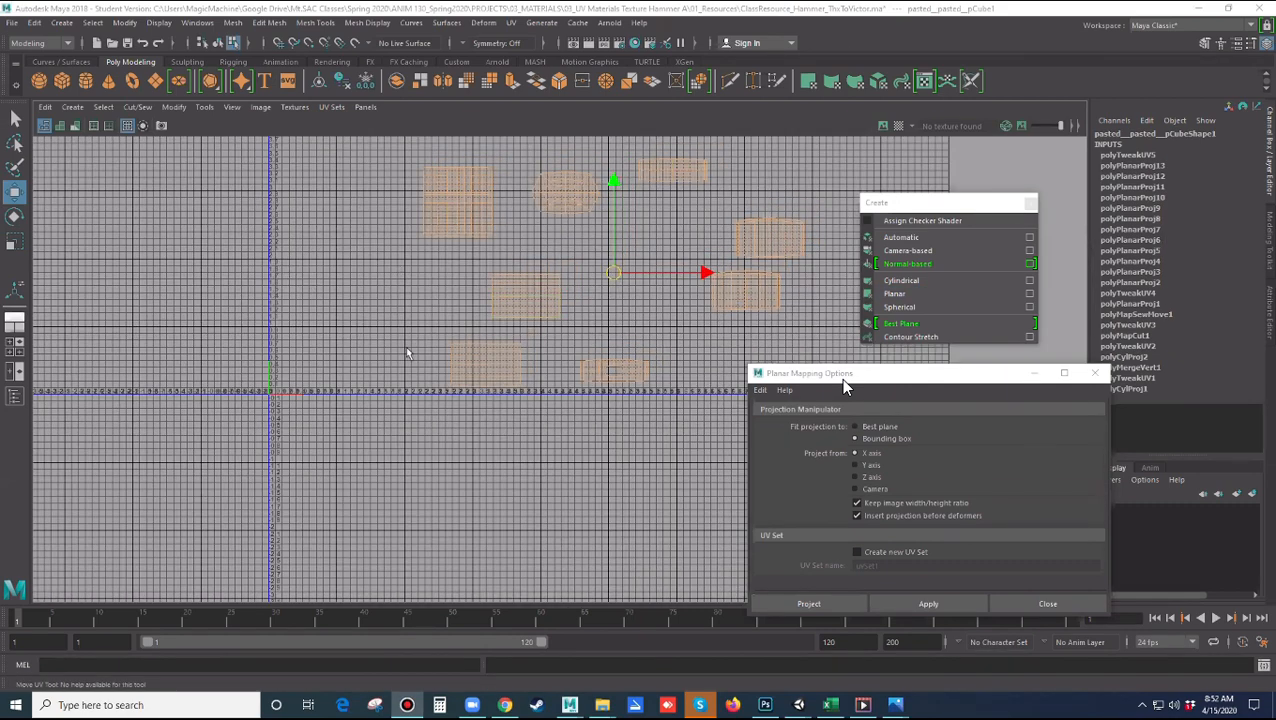
left_click(797, 115)
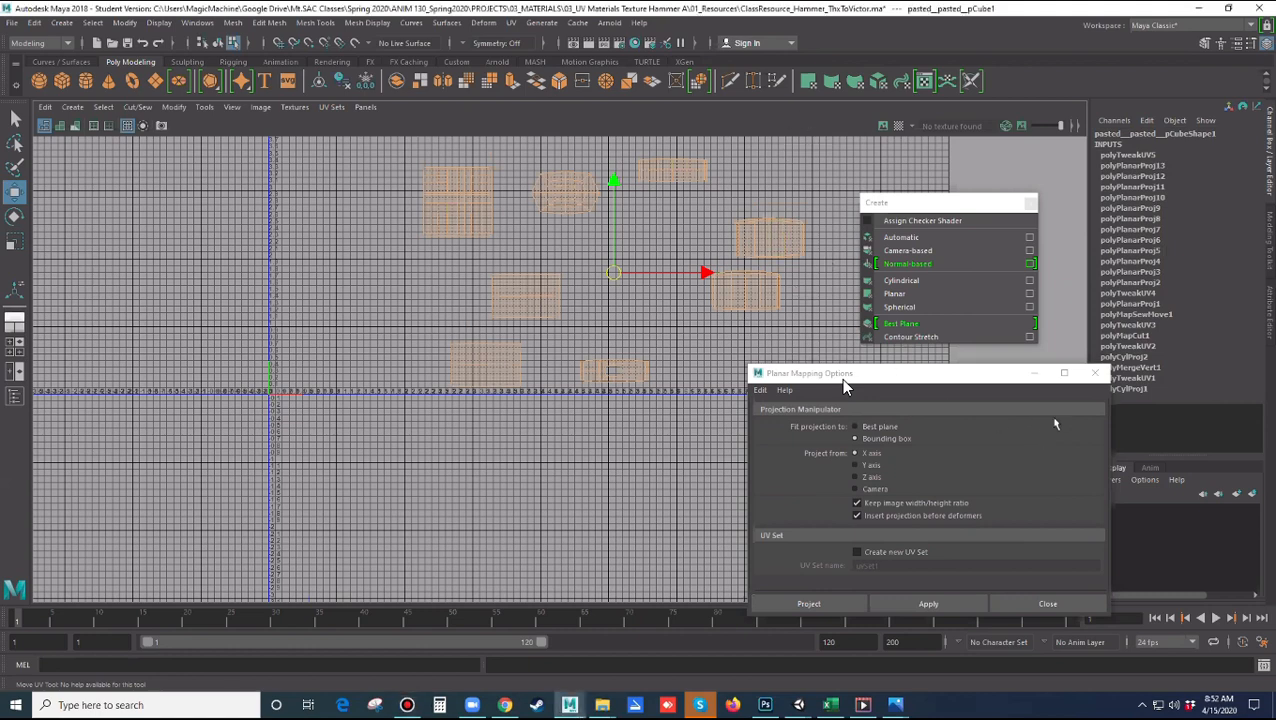
Close the planar mapping and UV creation windows and return to the perspective, UV Editor and Hypershade layout with nothing selected
left_click(1095, 374)
left_click(1030, 203)
key("space")
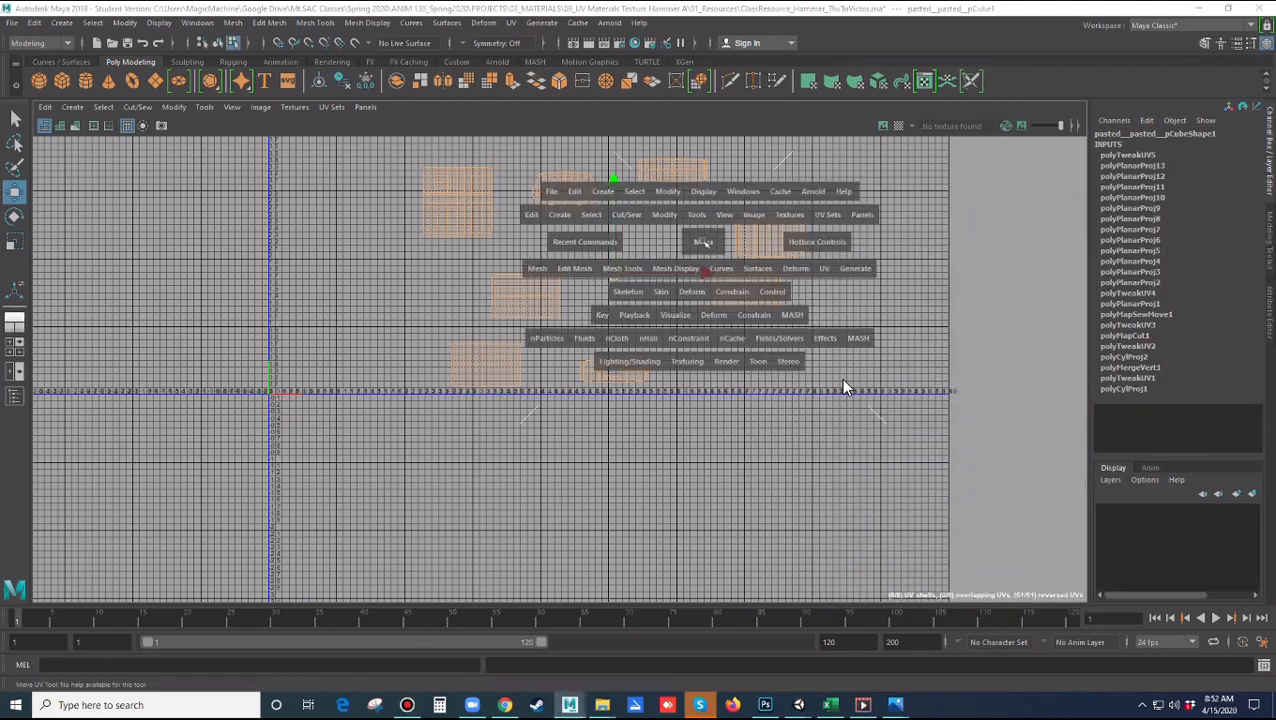
left_click_drag(485, 407, 669, 424)
left_click_drag(580, 390, 583, 357)
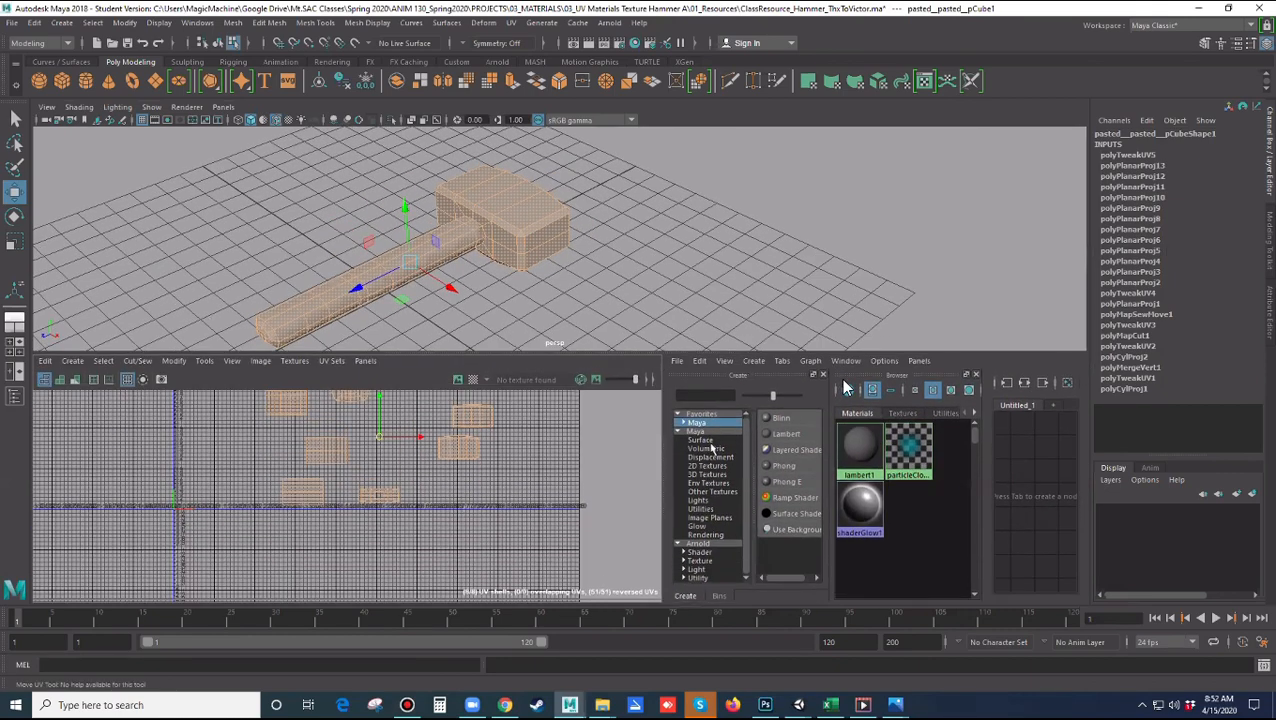
middle_click_drag(628, 194, 660, 318, "alt")
left_click(362, 482)
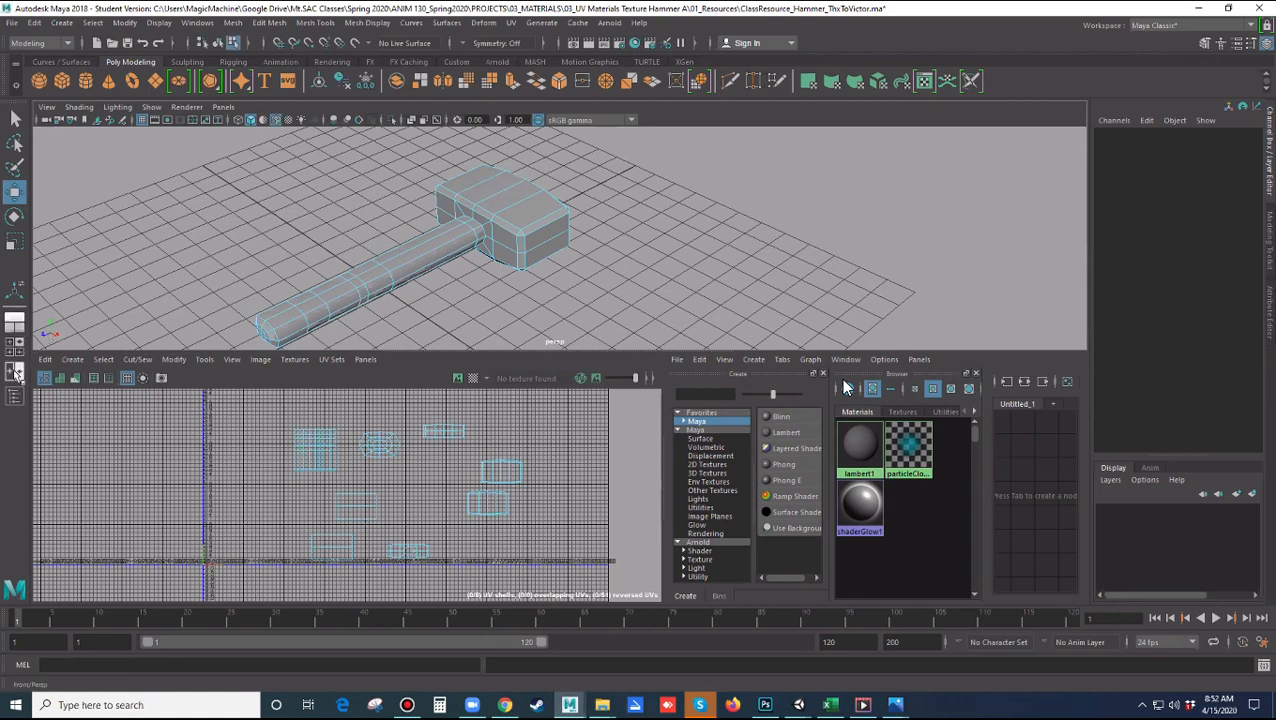
Switch to the Front/Persp layout, replace the front view with the UV Editor, and widen the perspective pane
left_click(15, 372)
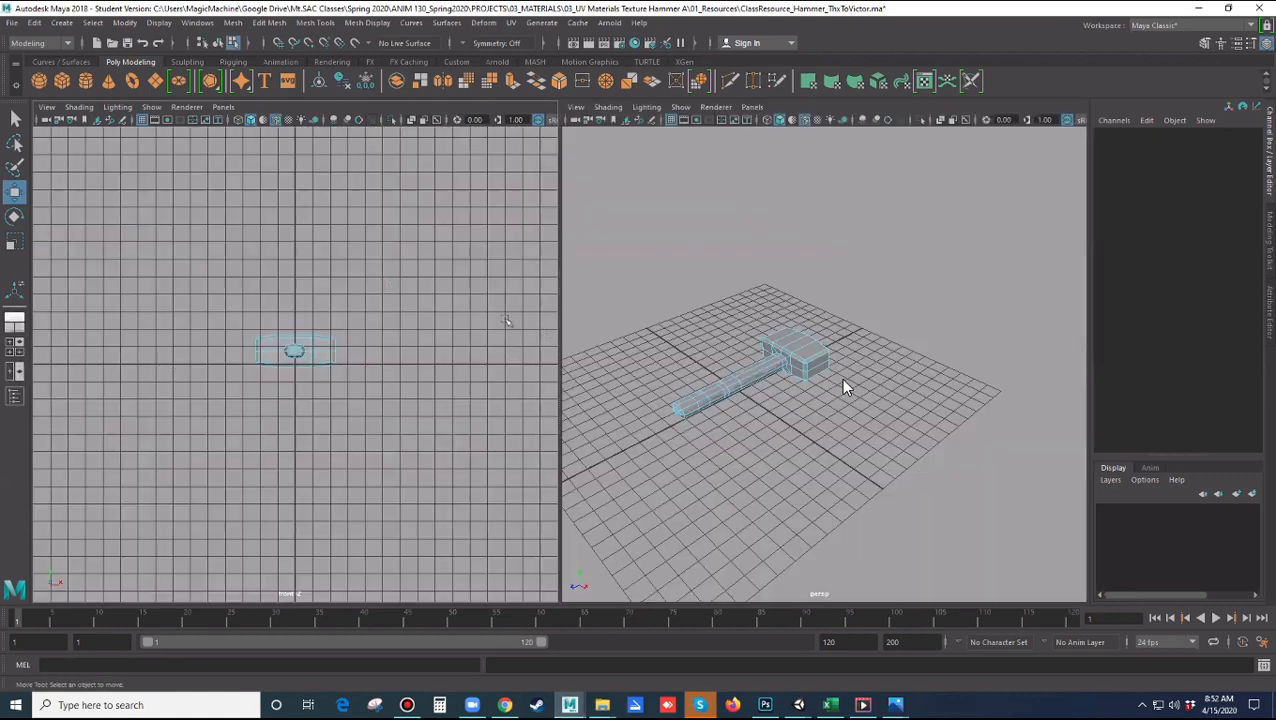
left_click(223, 106)
mouse_move(251, 177)
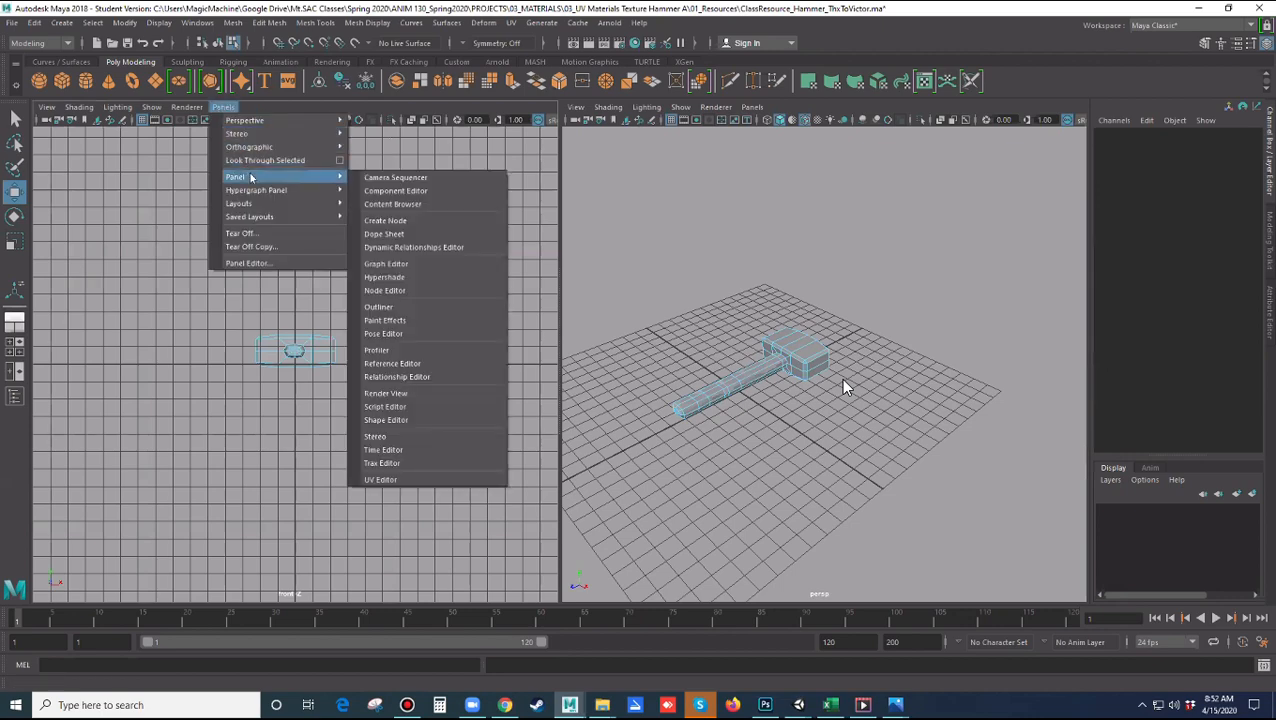
left_click(415, 481)
scroll(845, 388, "up", 3)
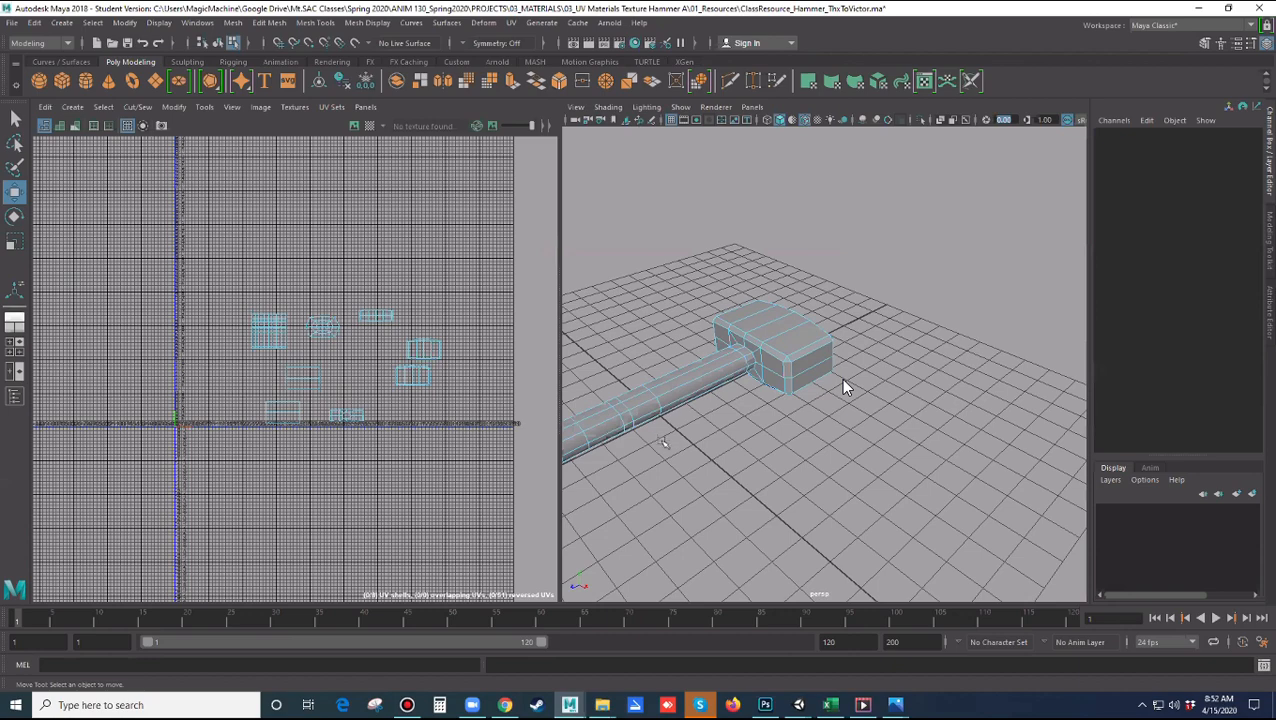
left_click_drag(648, 455, 801, 408, "alt")
left_click_drag(555, 377, 480, 368)
scroll(356, 366, "up", 2)
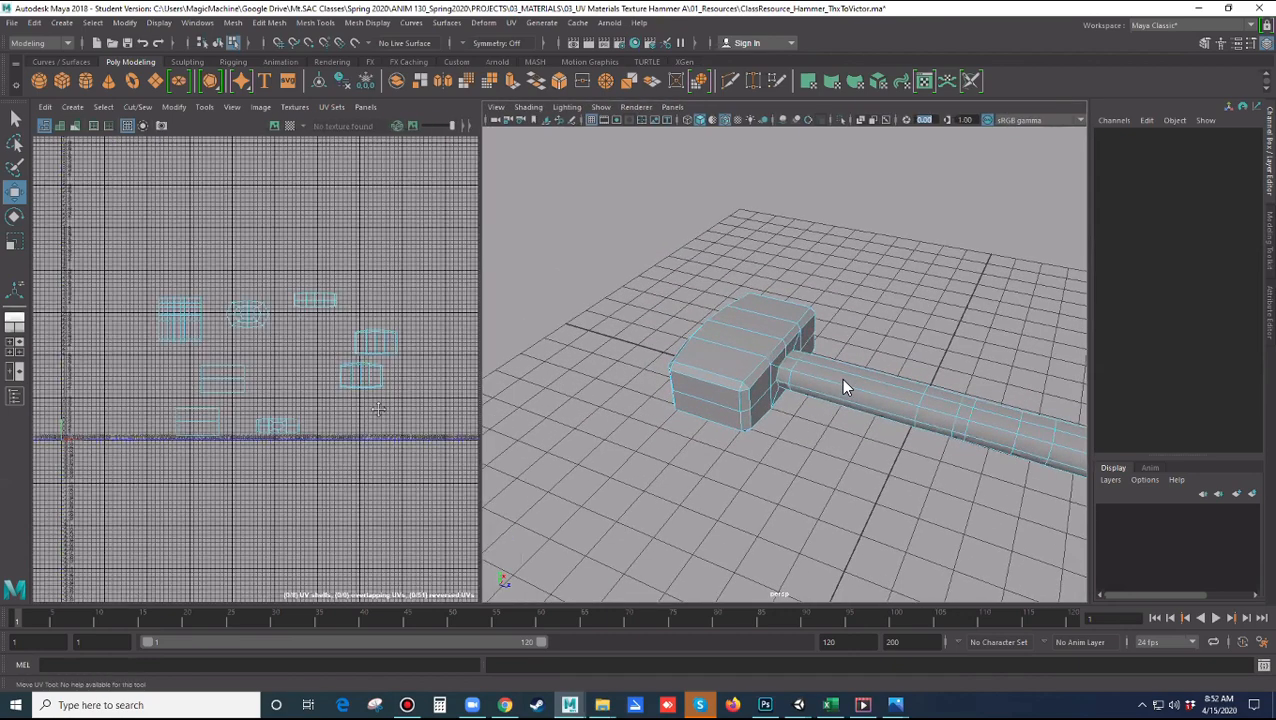
Examine how the hammer's UV shells are placed relative to the origin in the UV Editor
scroll(378, 408, "up", 1)
scroll(365, 421, "up", 2)
middle_click_drag(248, 372, 268, 399, "alt")
middle_click_drag(155, 348, 165, 360, "alt")
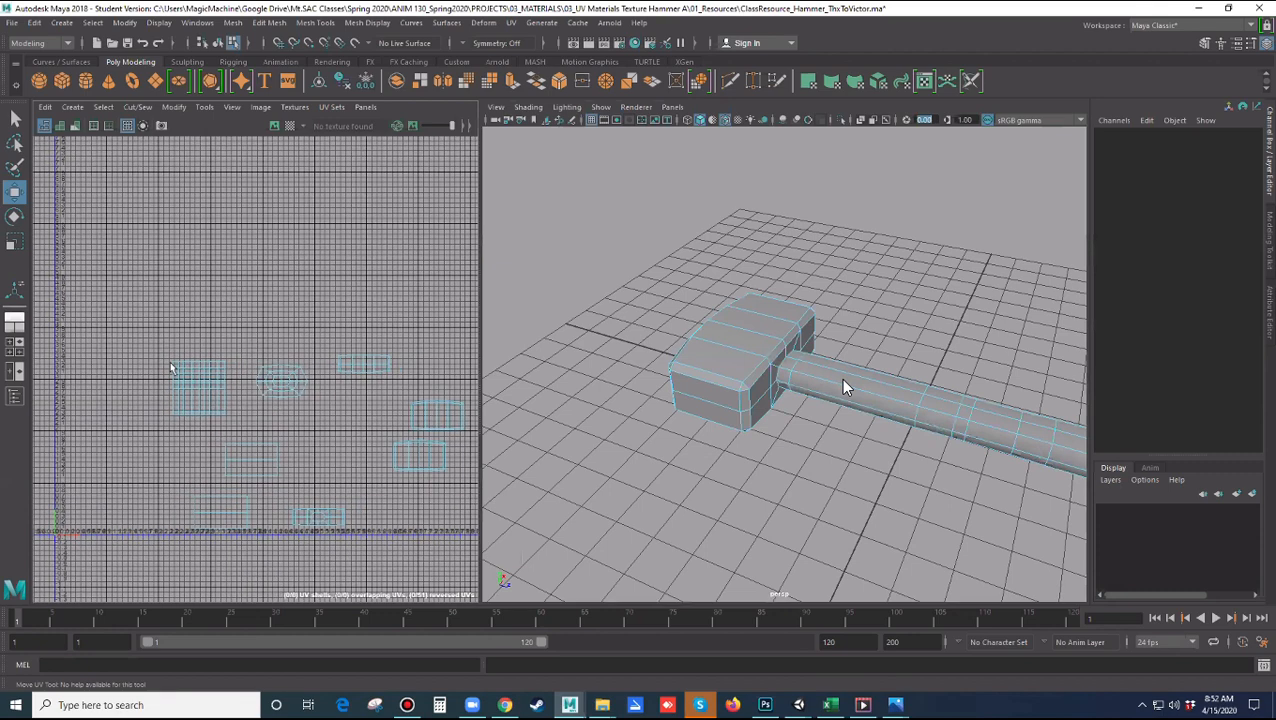
scroll(174, 382, "down", 1)
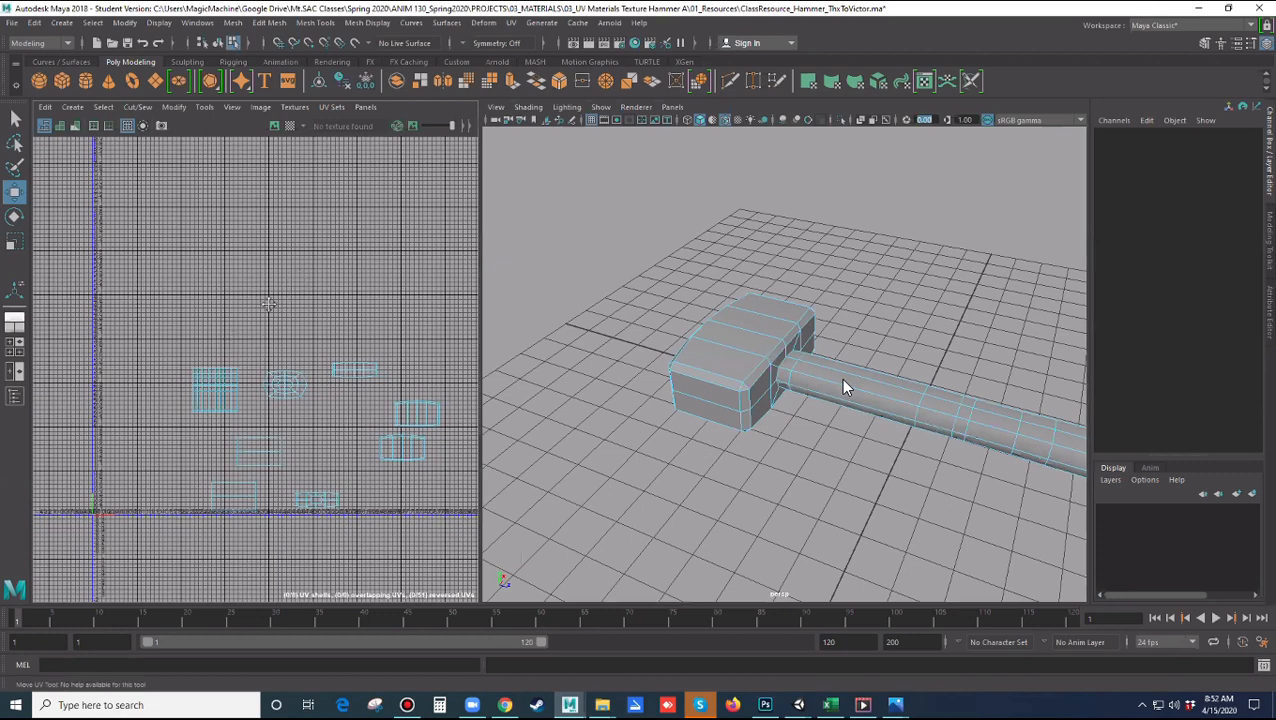
scroll(267, 306, "up", 2)
middle_click_drag(267, 309, 394, 218, "alt")
middle_click_drag(132, 318, 135, 304, "alt")
middle_click_drag(218, 278, 183, 304, "alt")
Save the current side-by-side panel arrangement as a layout named UV2
right_click(16, 370)
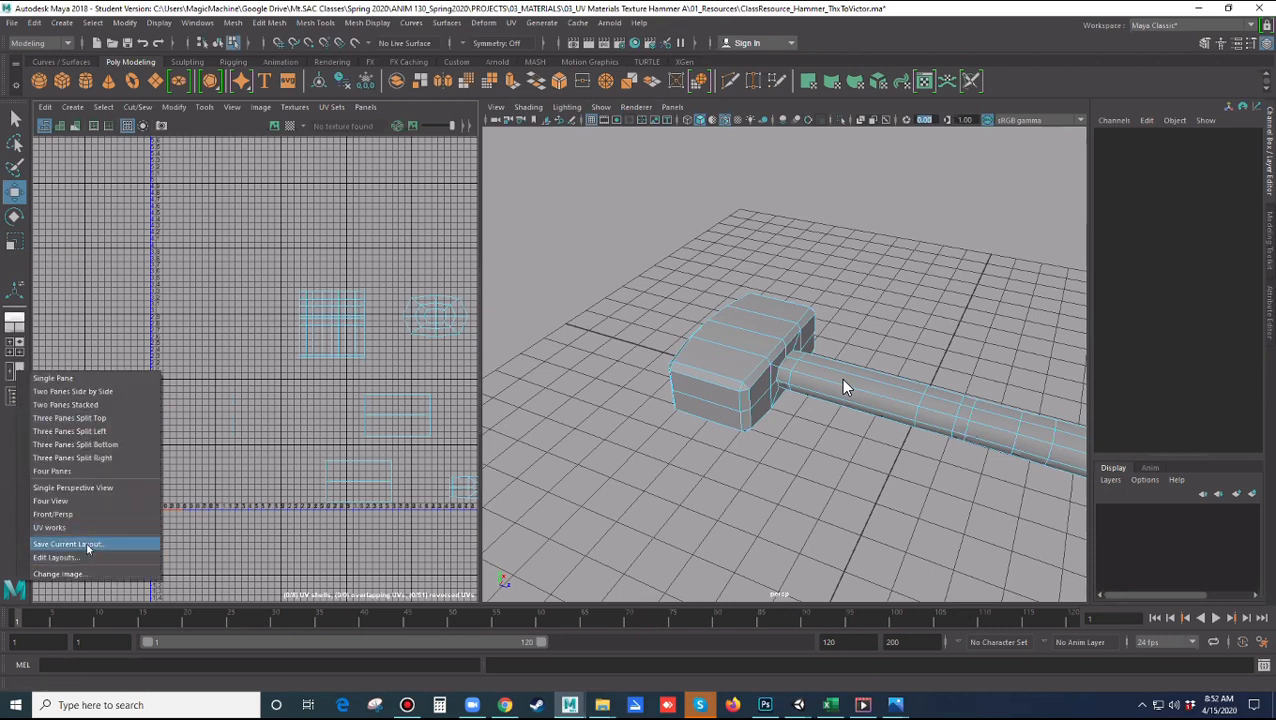
left_click(86, 543)
type("V2")
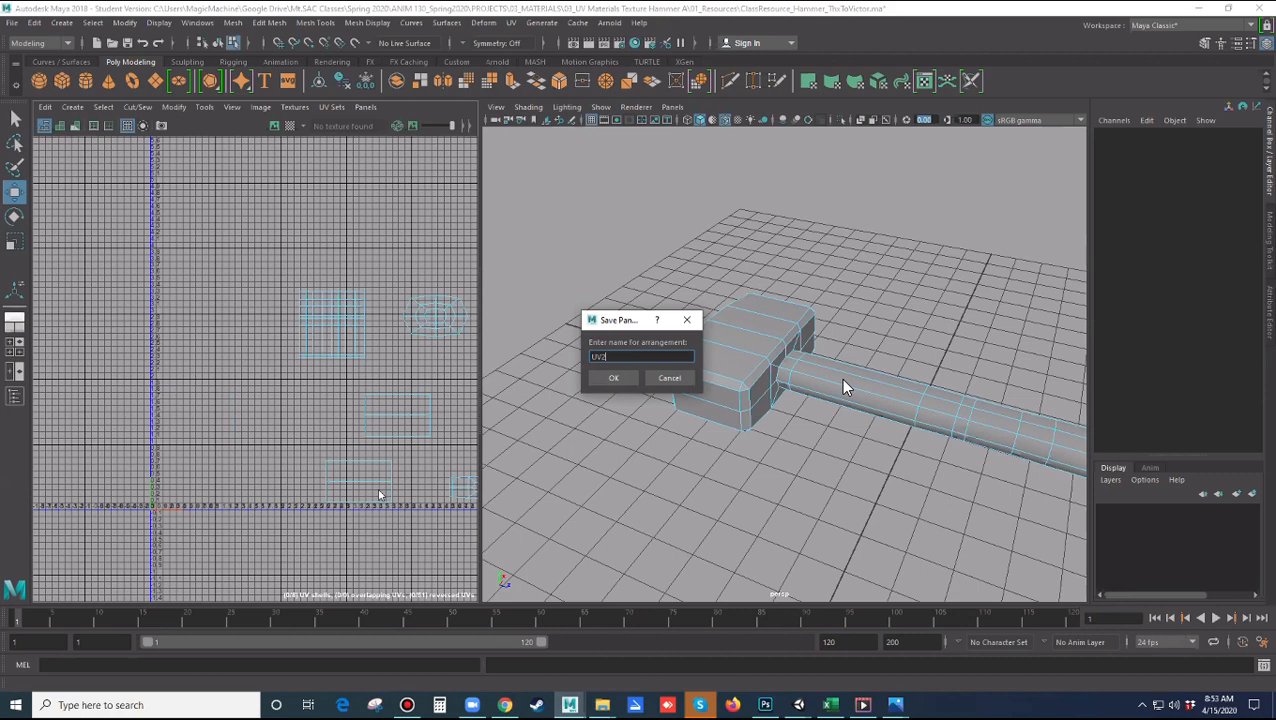
key("Return")
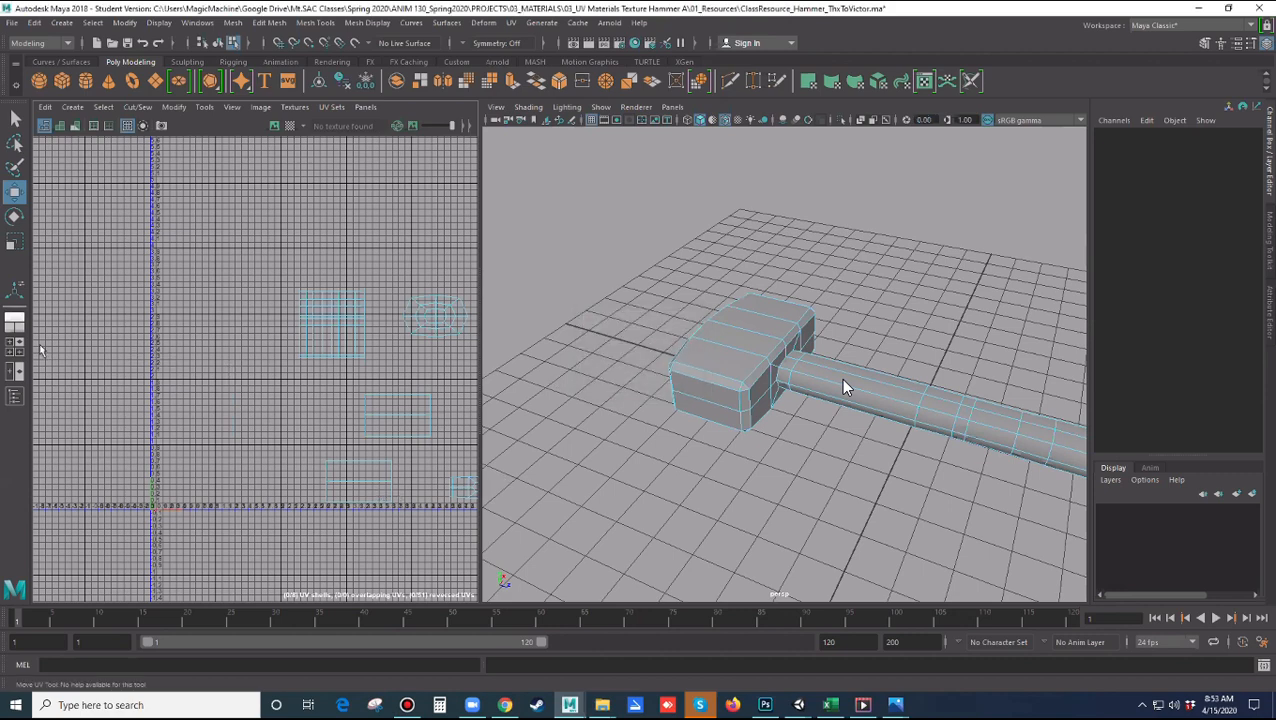
Switch the panels to the UV works layout and back to the UV2 layout
right_click(16, 345)
left_click(77, 499)
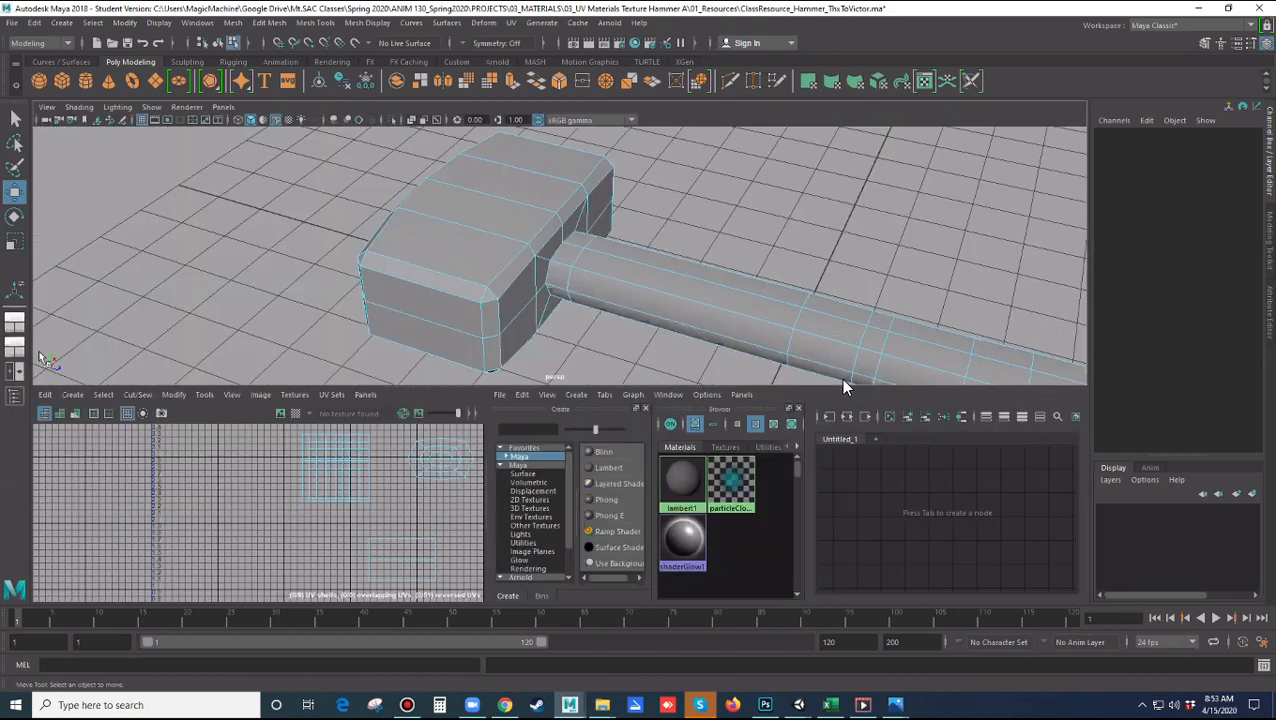
right_click(16, 345)
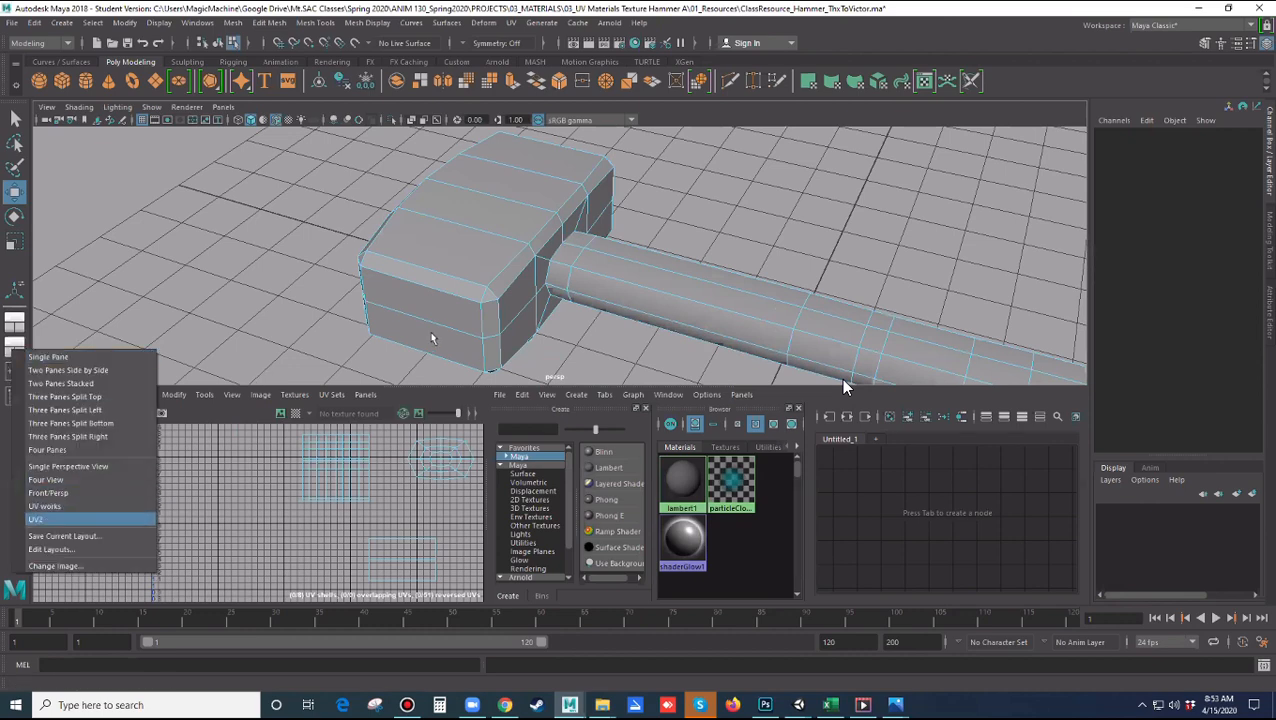
left_click(40, 519)
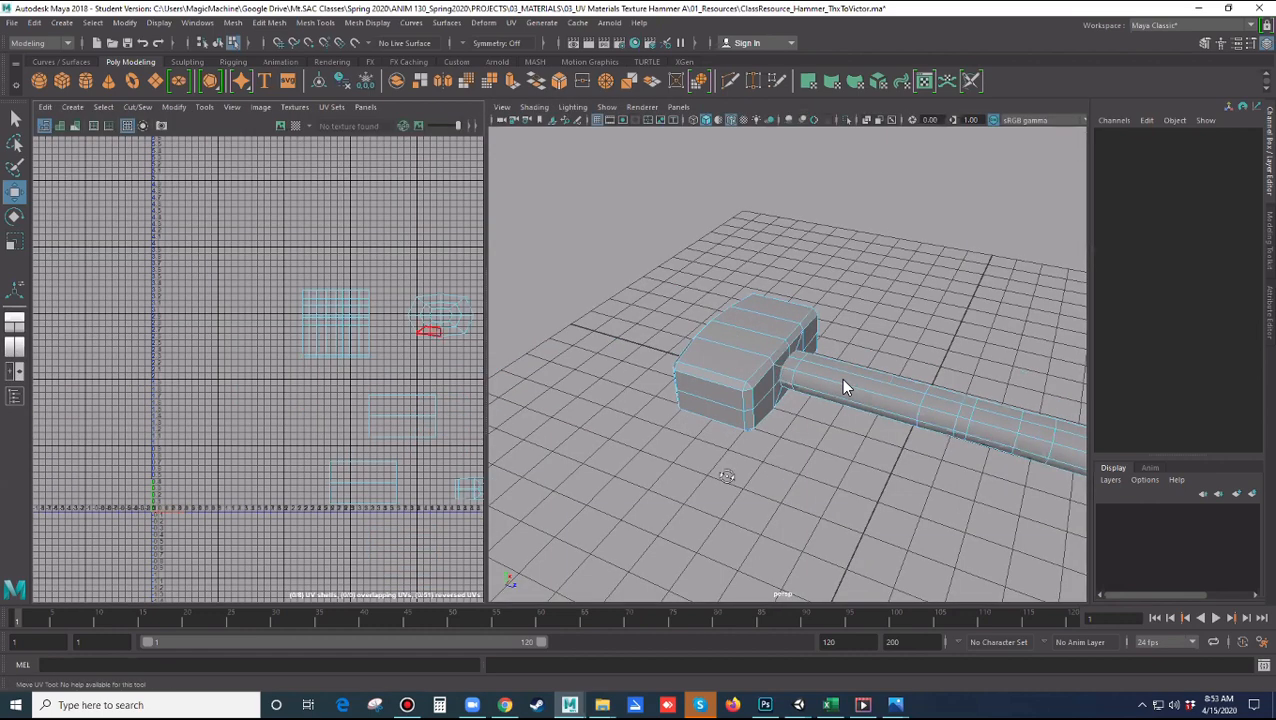
Select the hammer handle's UV shell and move it beside the V axis, just above the U axis near the origin
scroll(847, 387, "up", 6)
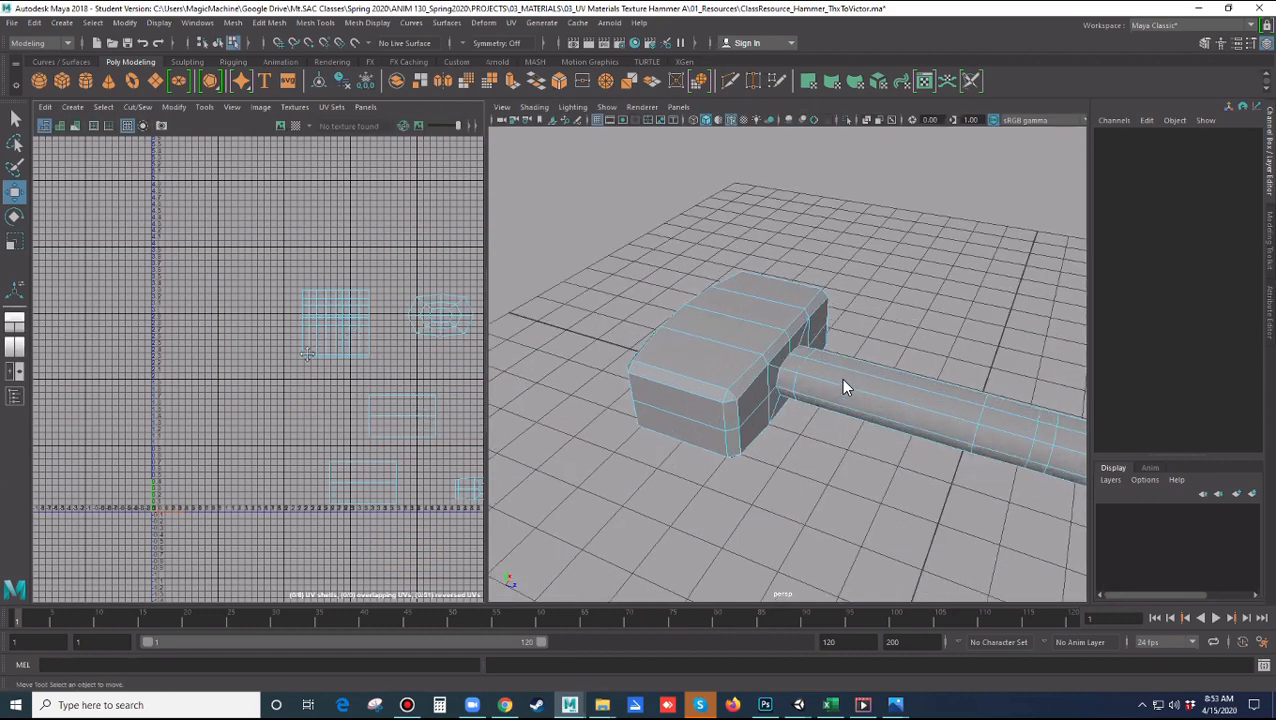
scroll(847, 387, "down", 5)
left_click_drag(847, 387, 815, 402, "alt")
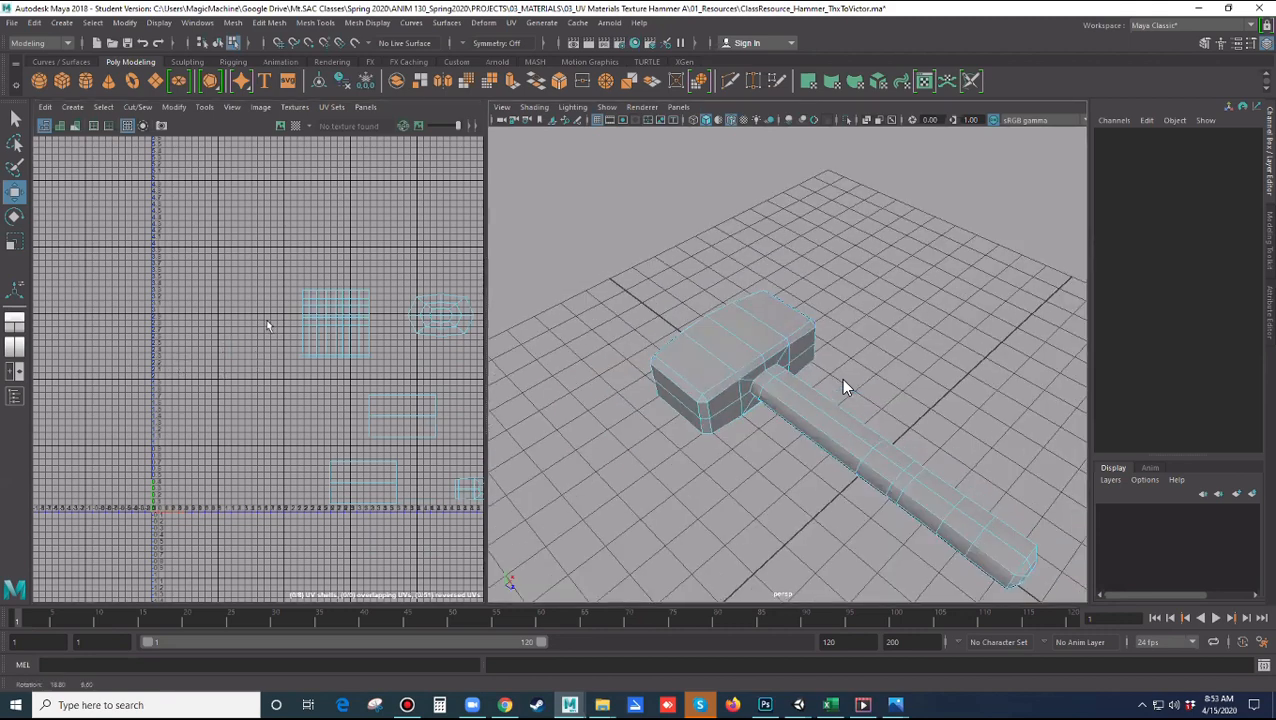
scroll(268, 325, "up", 2)
scroll(412, 376, "down", 2)
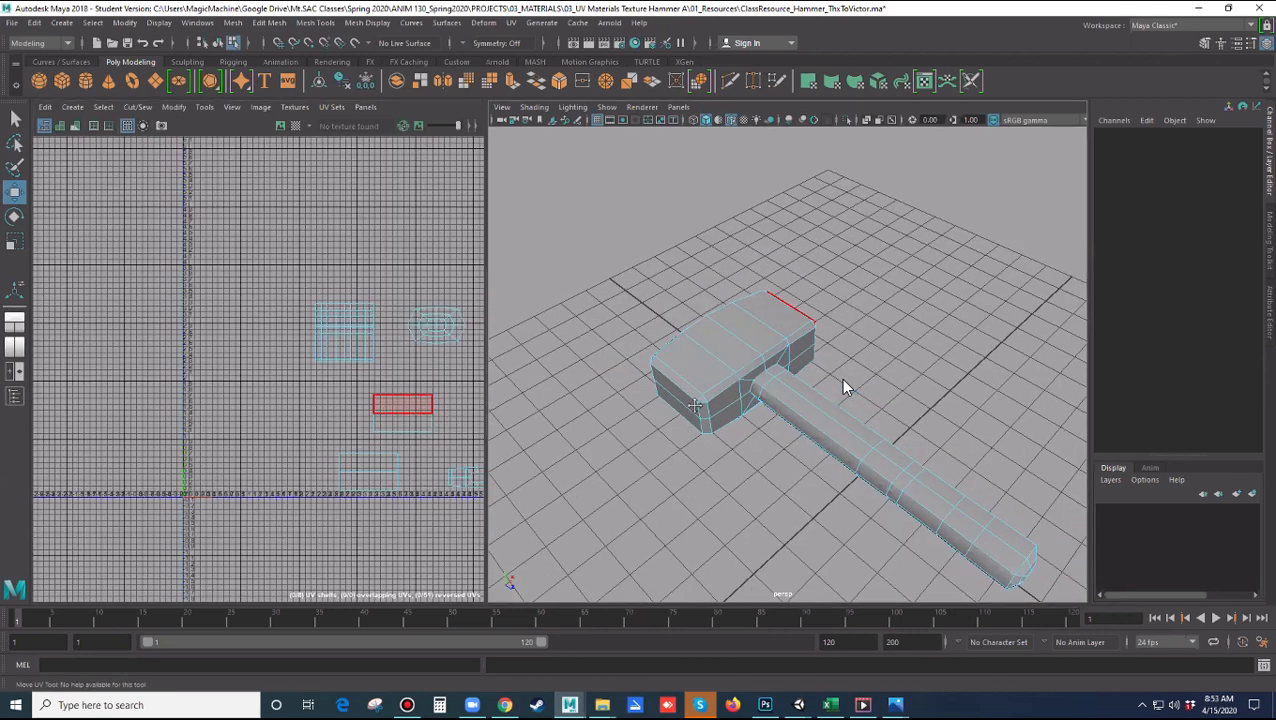
middle_click_drag(412, 376, 368, 331, "alt")
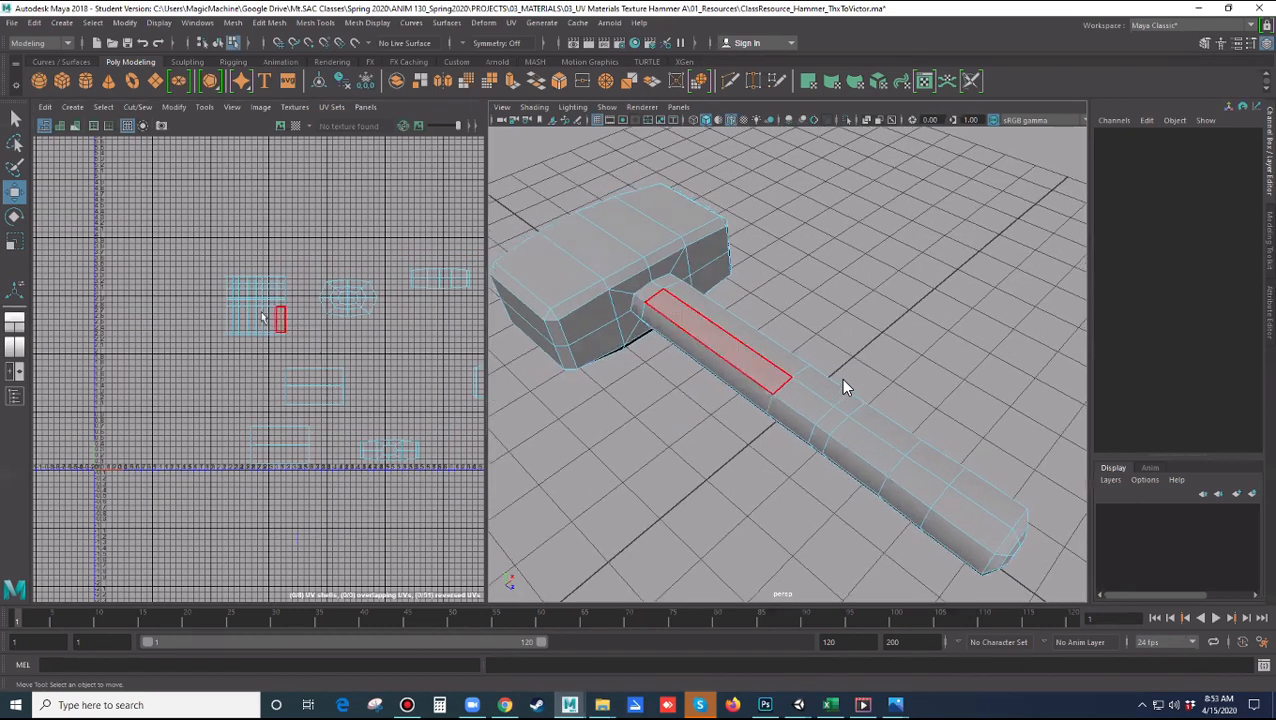
left_click(843, 387)
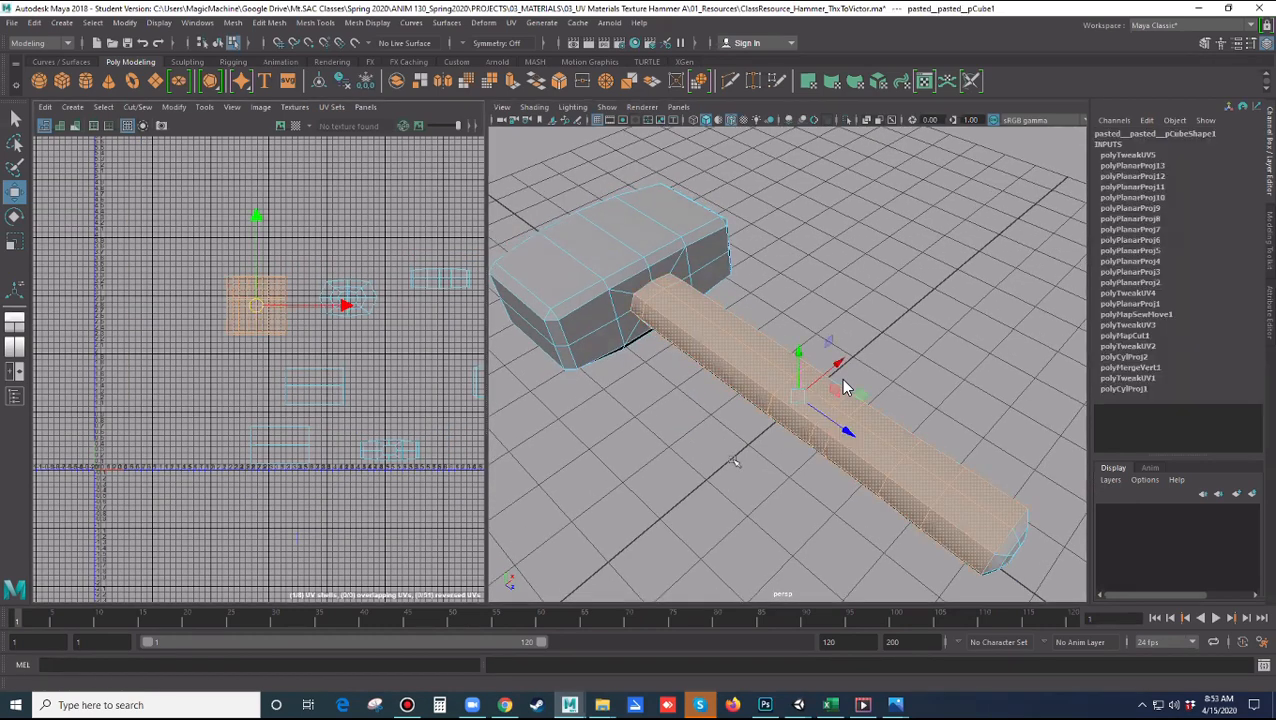
scroll(735, 462, "down", 3)
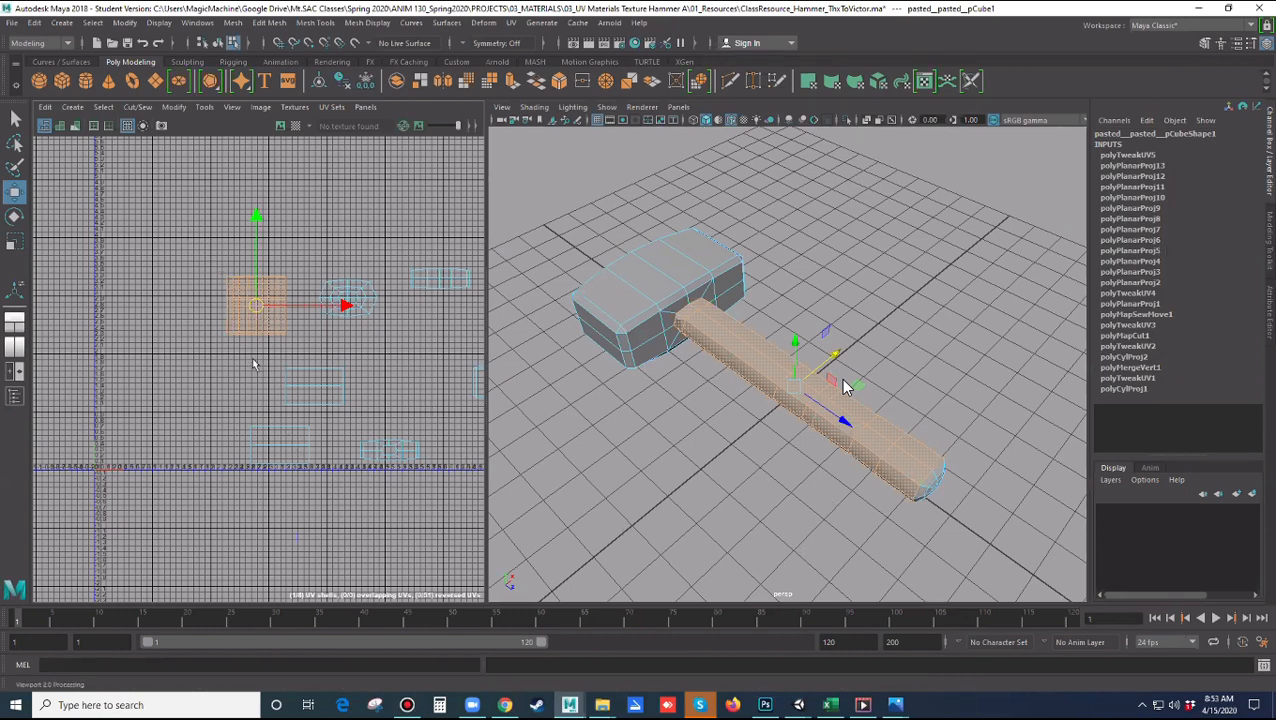
left_click_drag(160, 414, 283, 463)
Try enlarging the handle's UV shell with the Scale tool, return it to its previous size and deselect it
key("r")
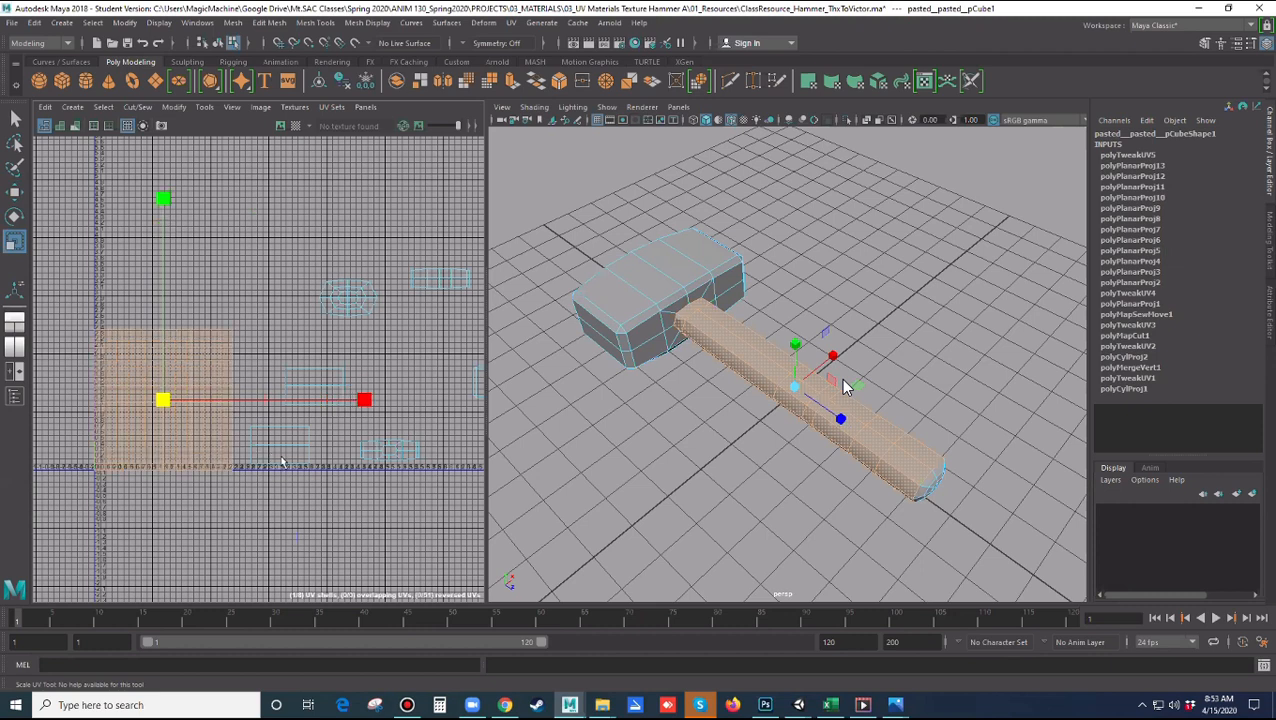
left_click_drag(283, 463, 101, 378)
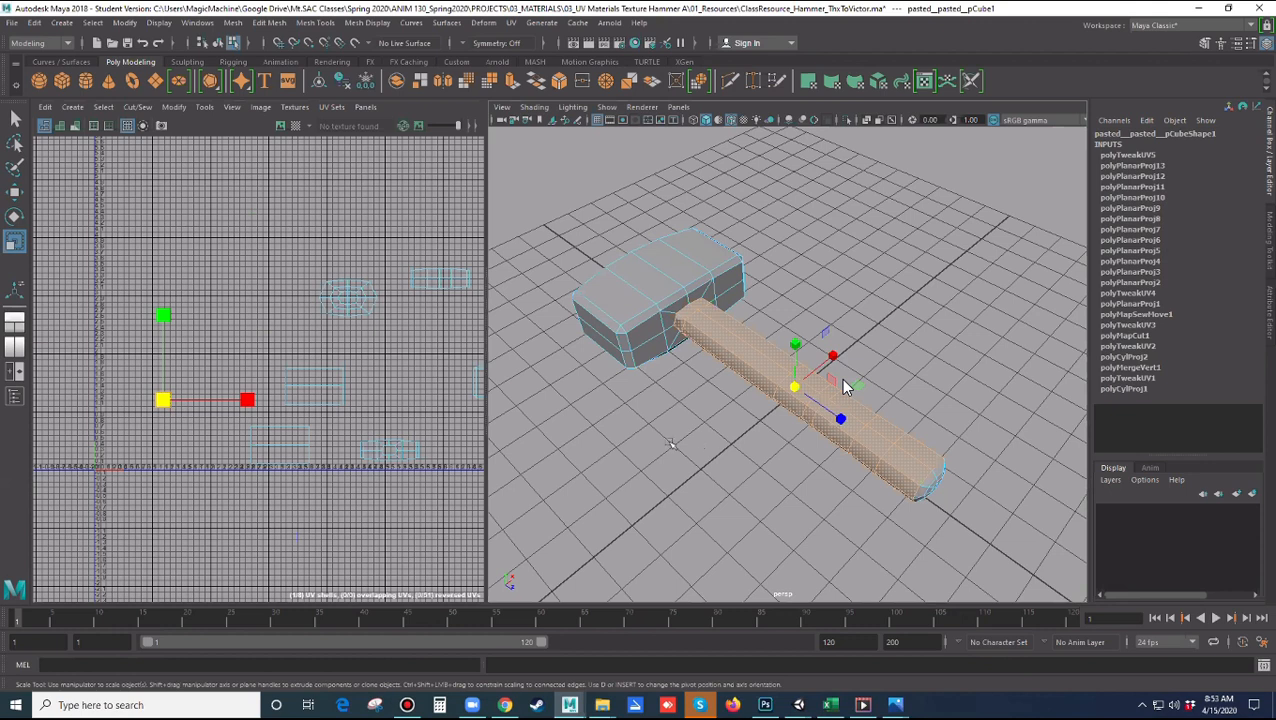
left_click(843, 387)
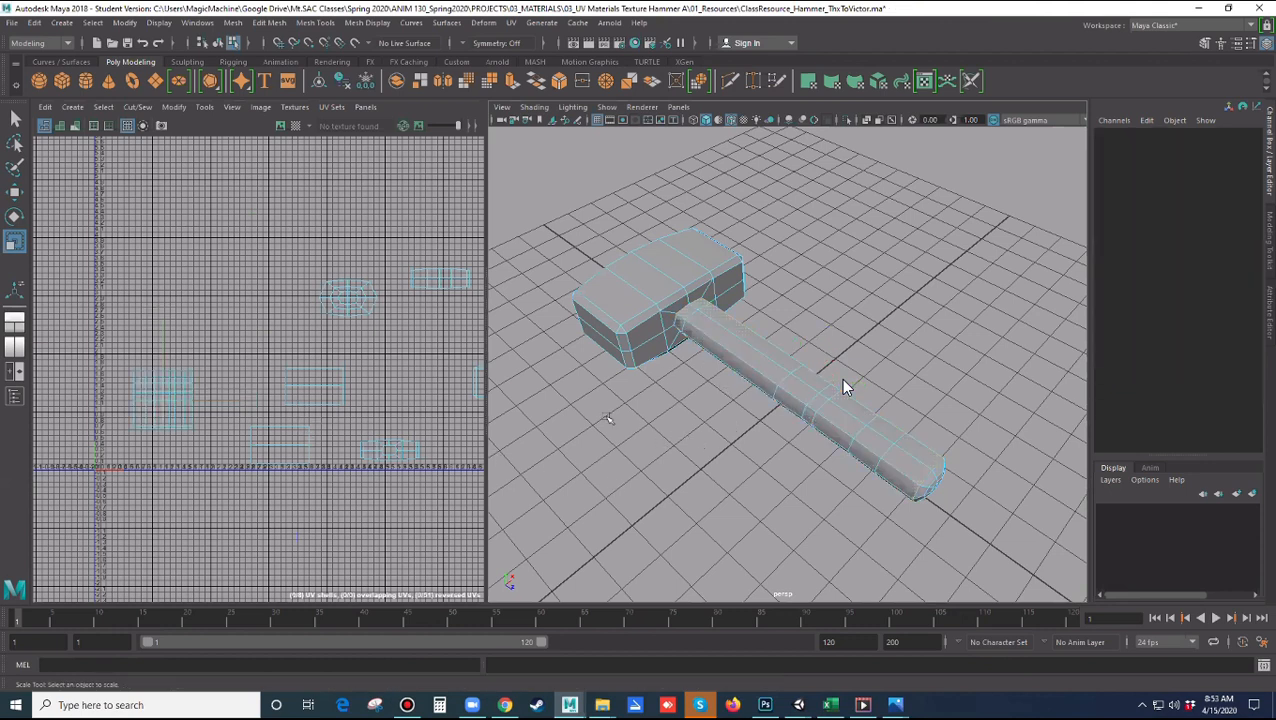
Return to the UV works layout and create a Blinn material in the Hypershade
right_click(10, 350)
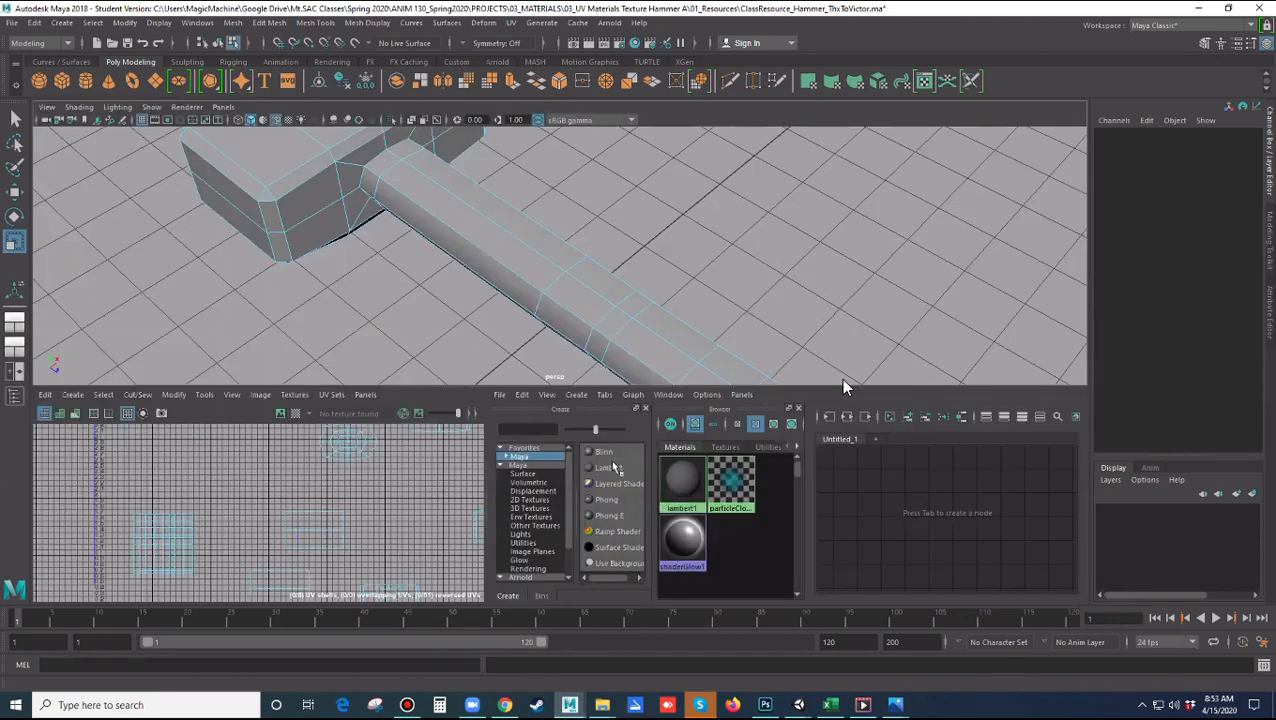
key("f")
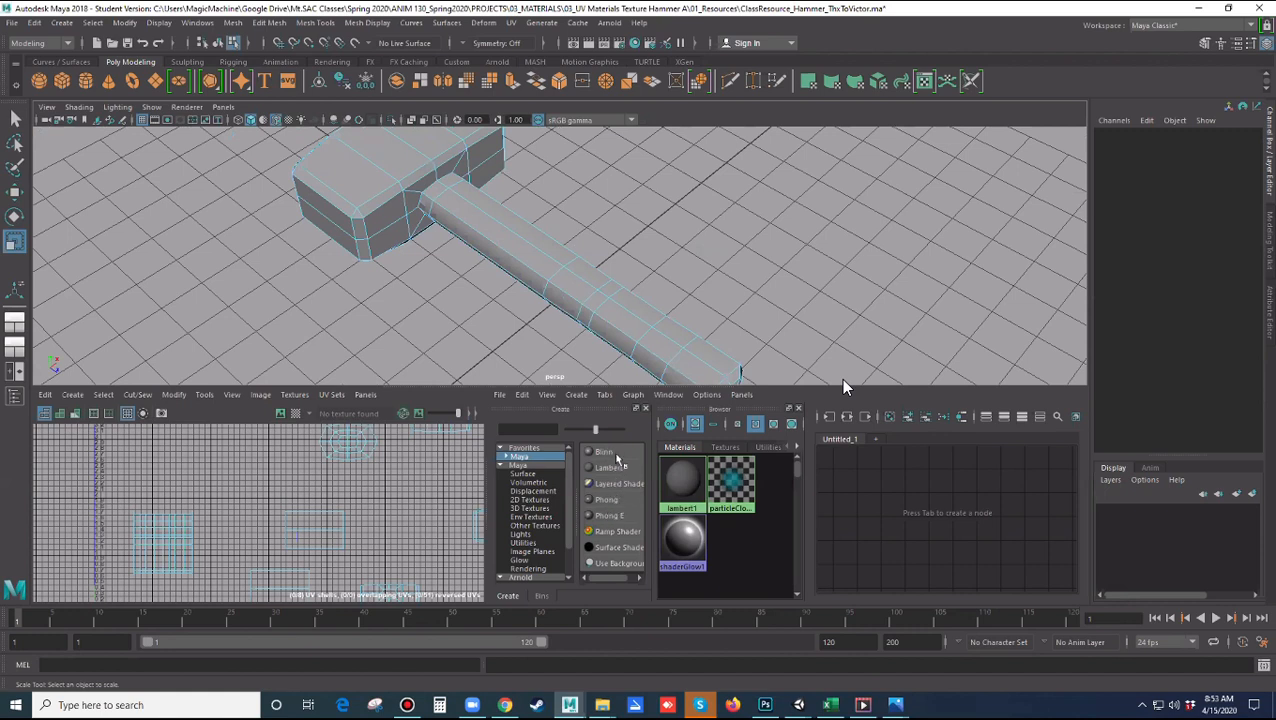
left_click_drag(617, 457, 679, 478)
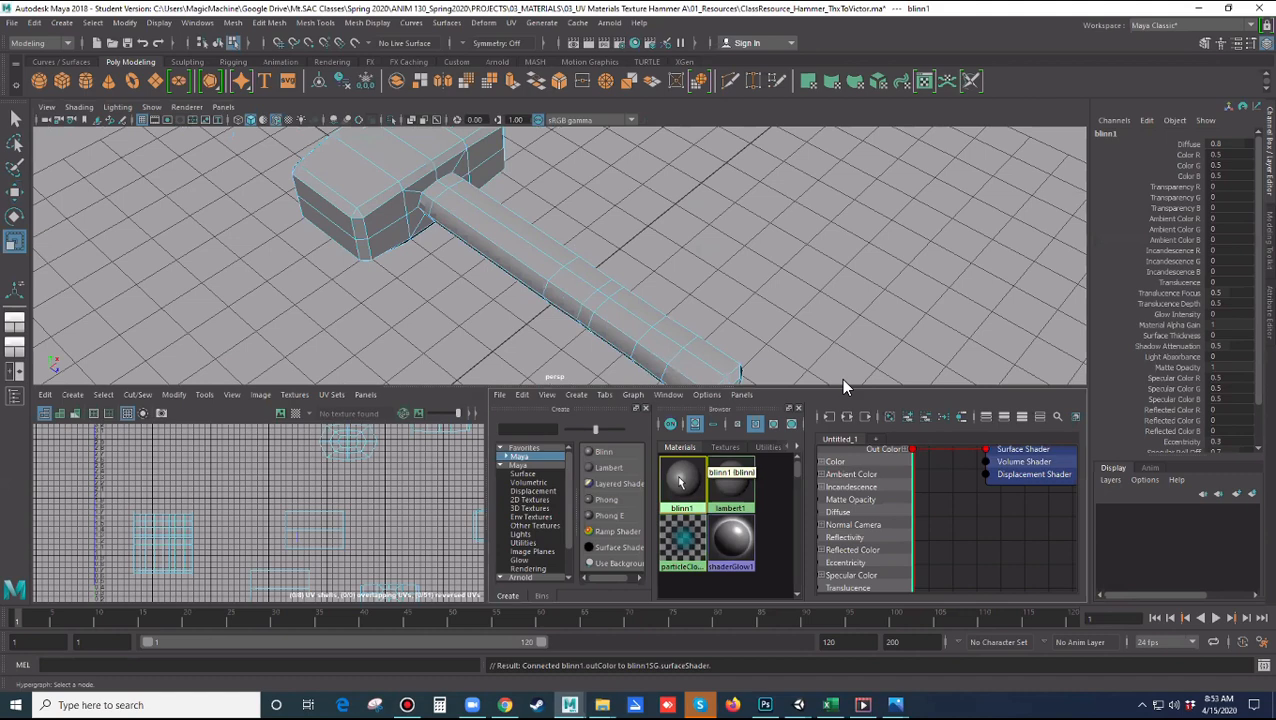
Open the new Blinn material's attributes and map a Checker texture to its Color
double_click(679, 480)
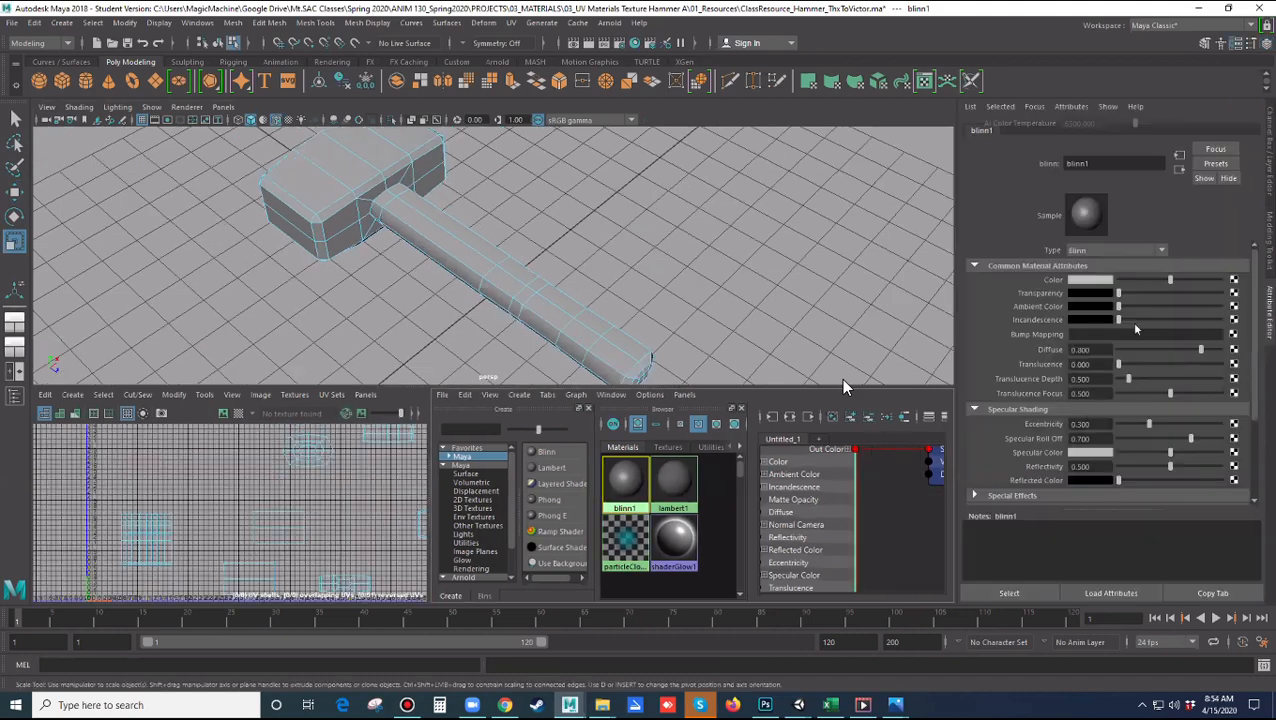
left_click(1234, 281)
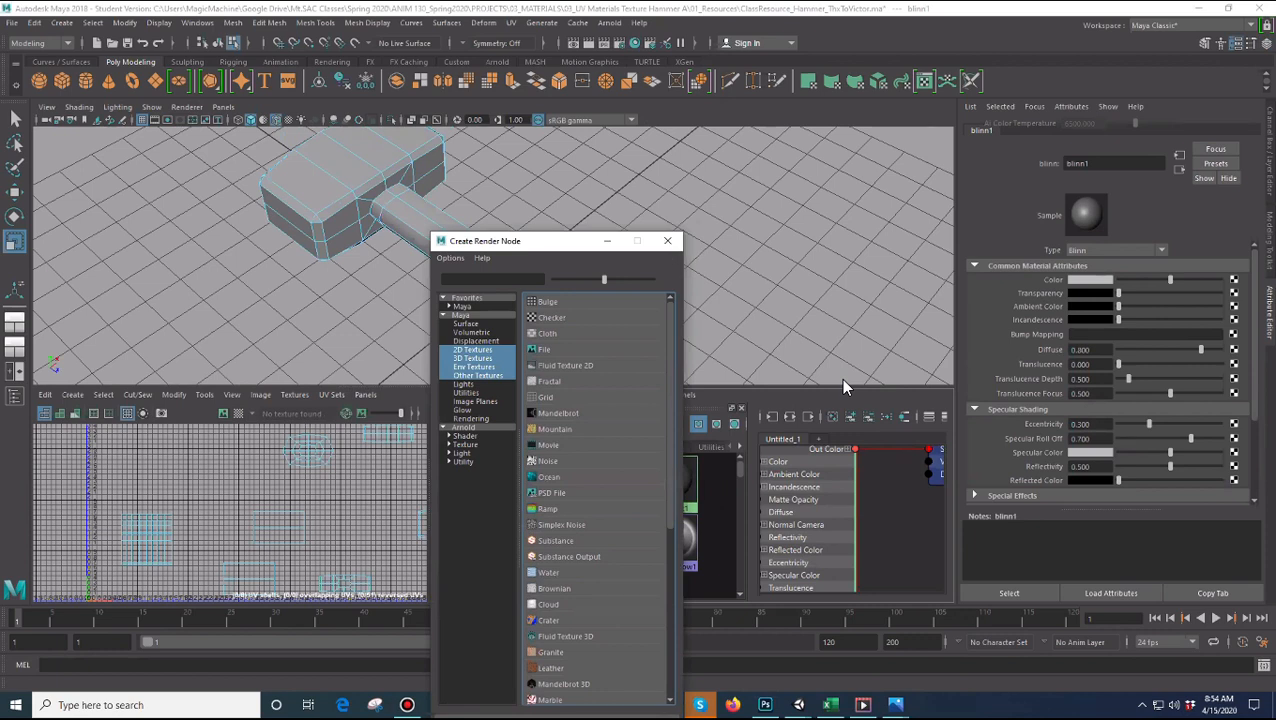
key("Escape")
left_click(551, 318)
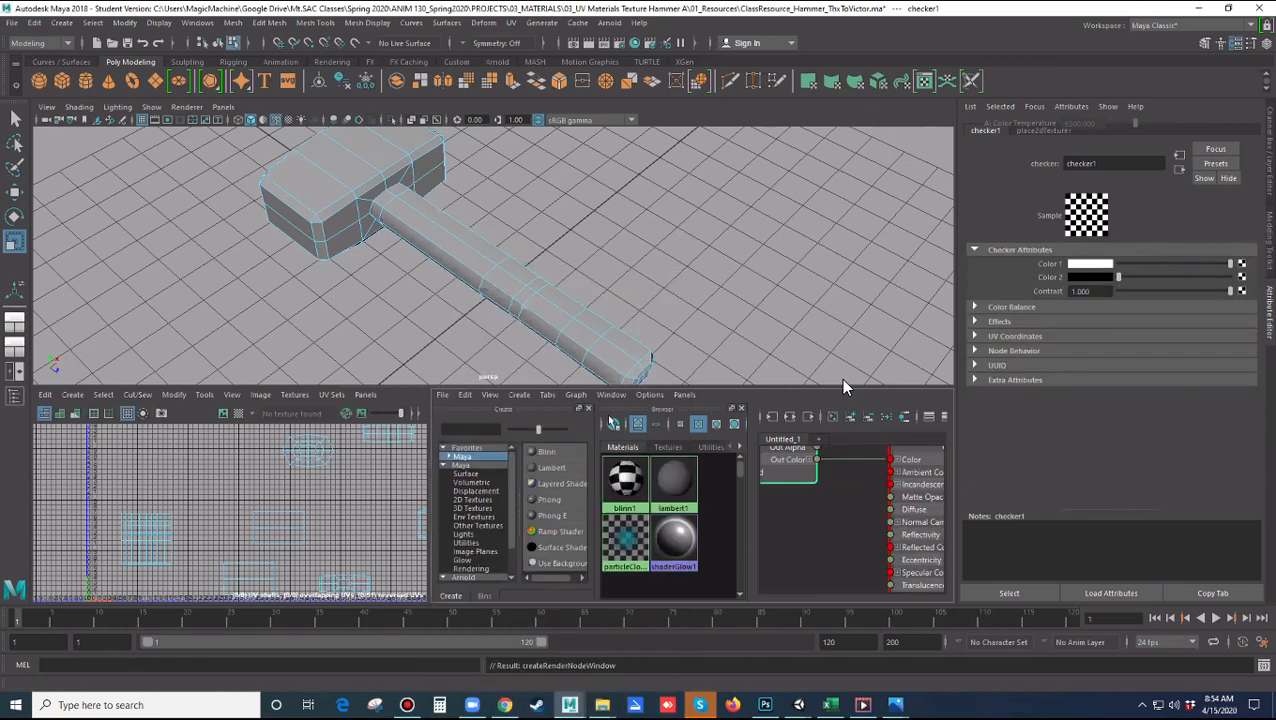
Set the checker texture's Repeat UV to 10 and 10 in its 2D placement attributes
left_click(1036, 131)
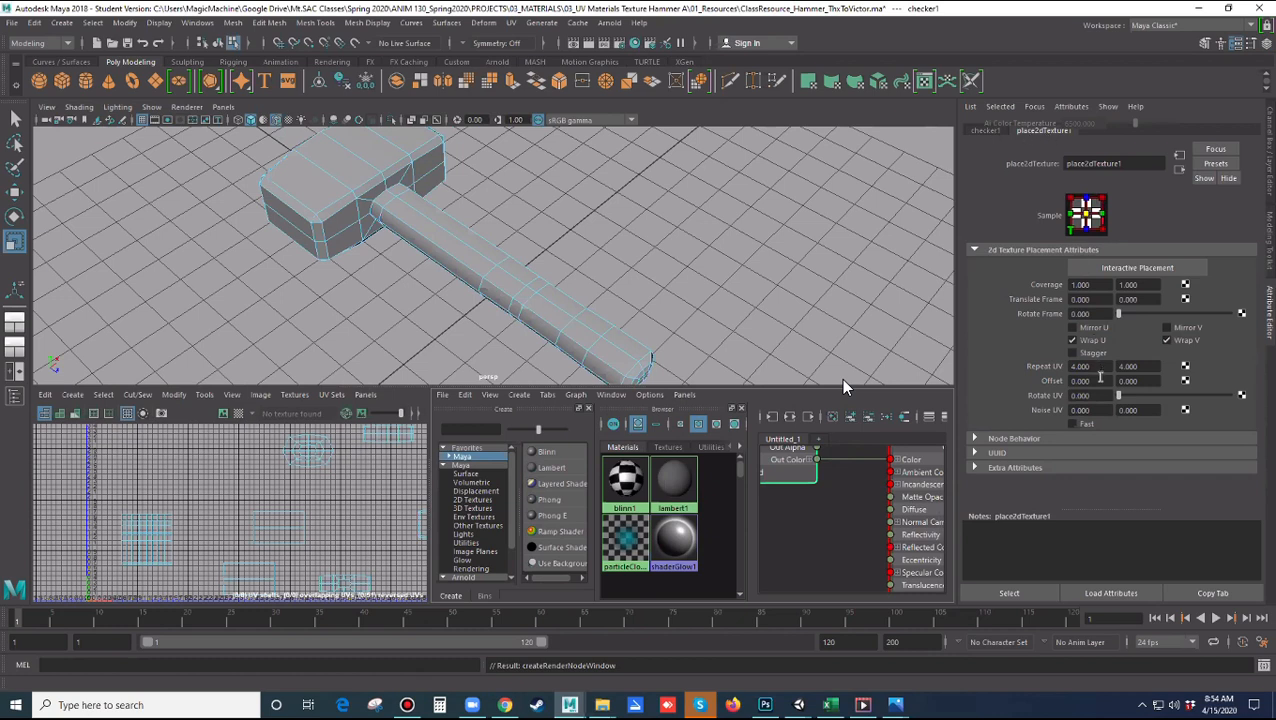
left_click(1068, 367)
type("10")
key("Tab")
type("10")
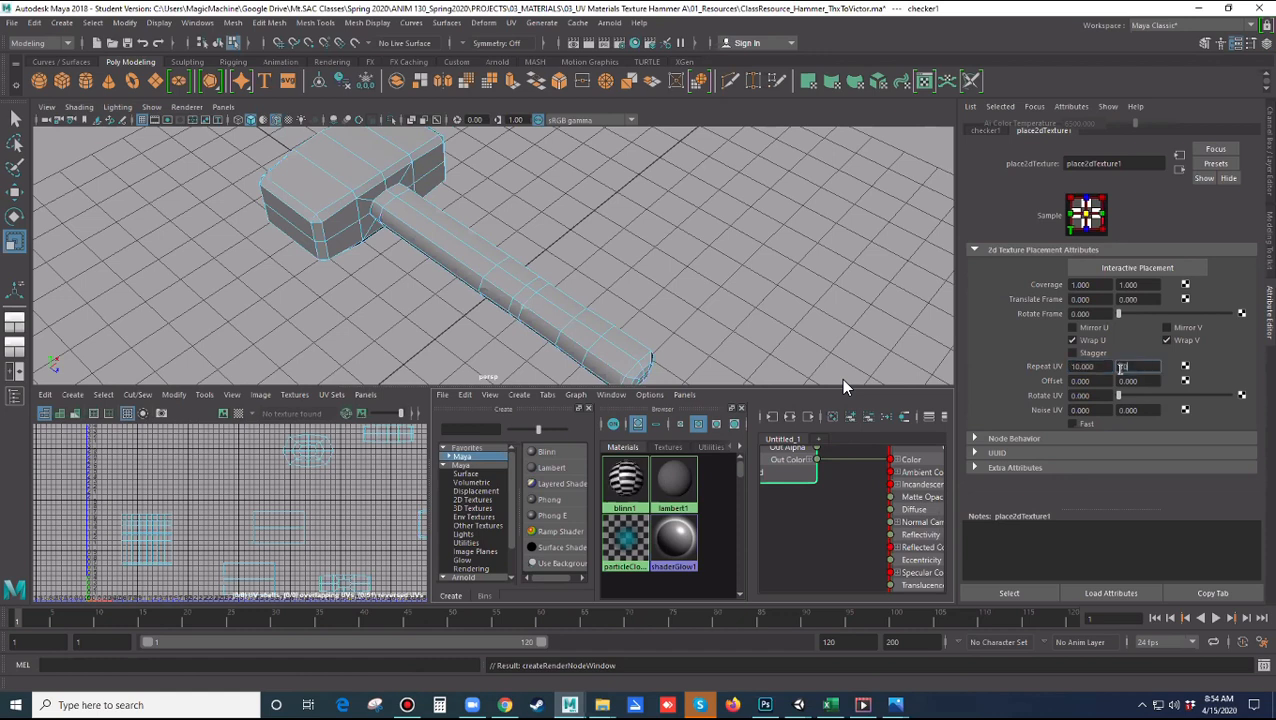
Switch to object selection, select the whole hammer and assign the checkered Blinn material to it
left_click(553, 282)
right_click_drag(558, 266, 605, 272)
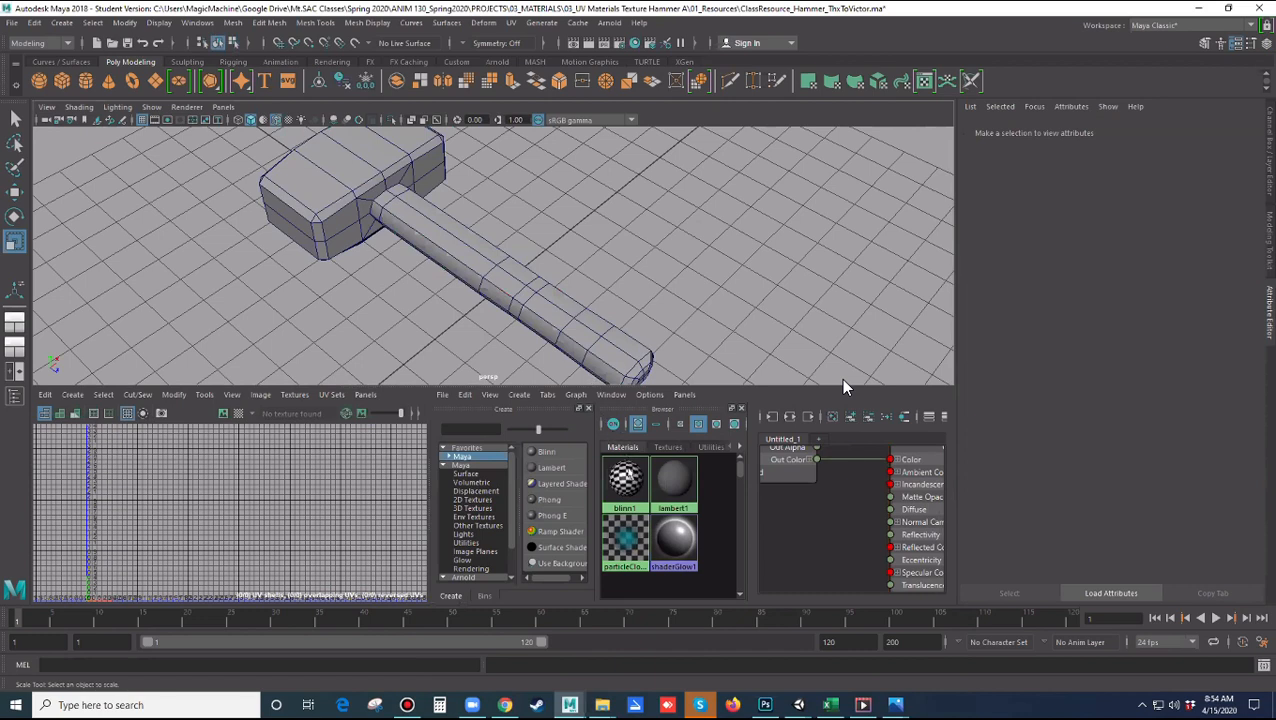
left_click(536, 318)
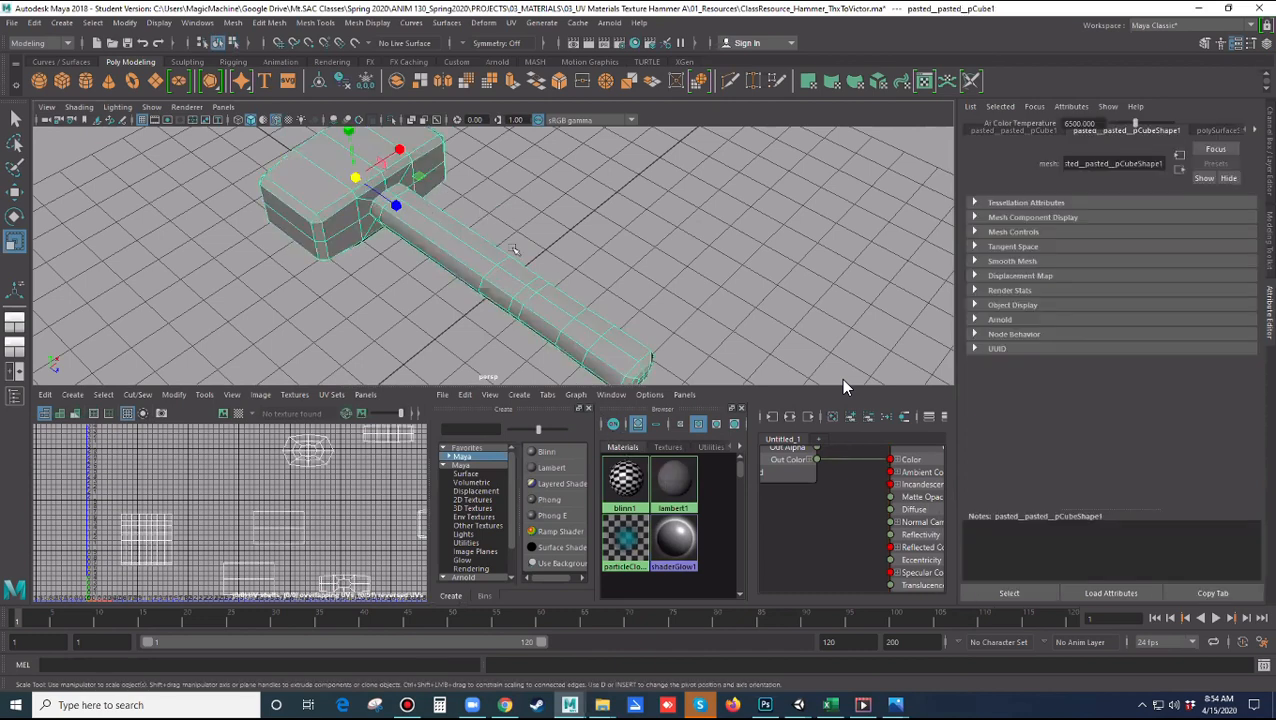
middle_click_drag(618, 472, 546, 323)
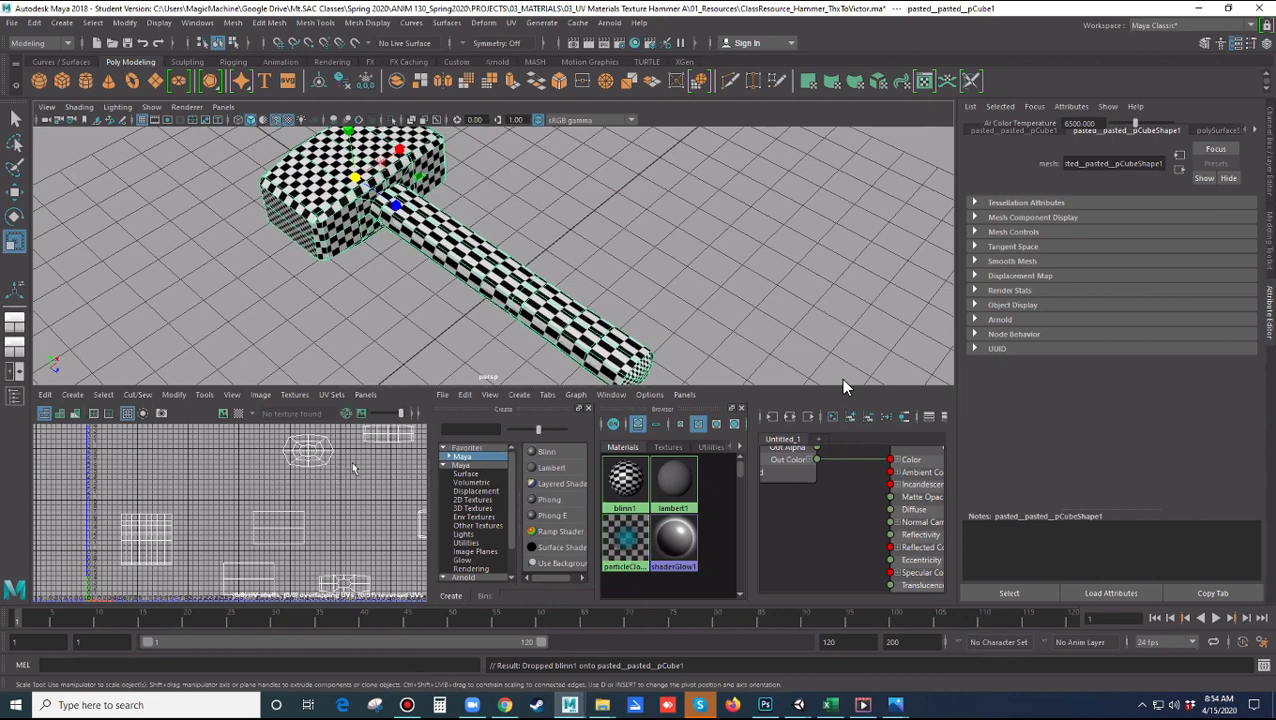
Switch to the side-by-side UV Editor and perspective layout and show the checker texture on the hammer
left_click_drag(497, 339, 445, 367, "alt")
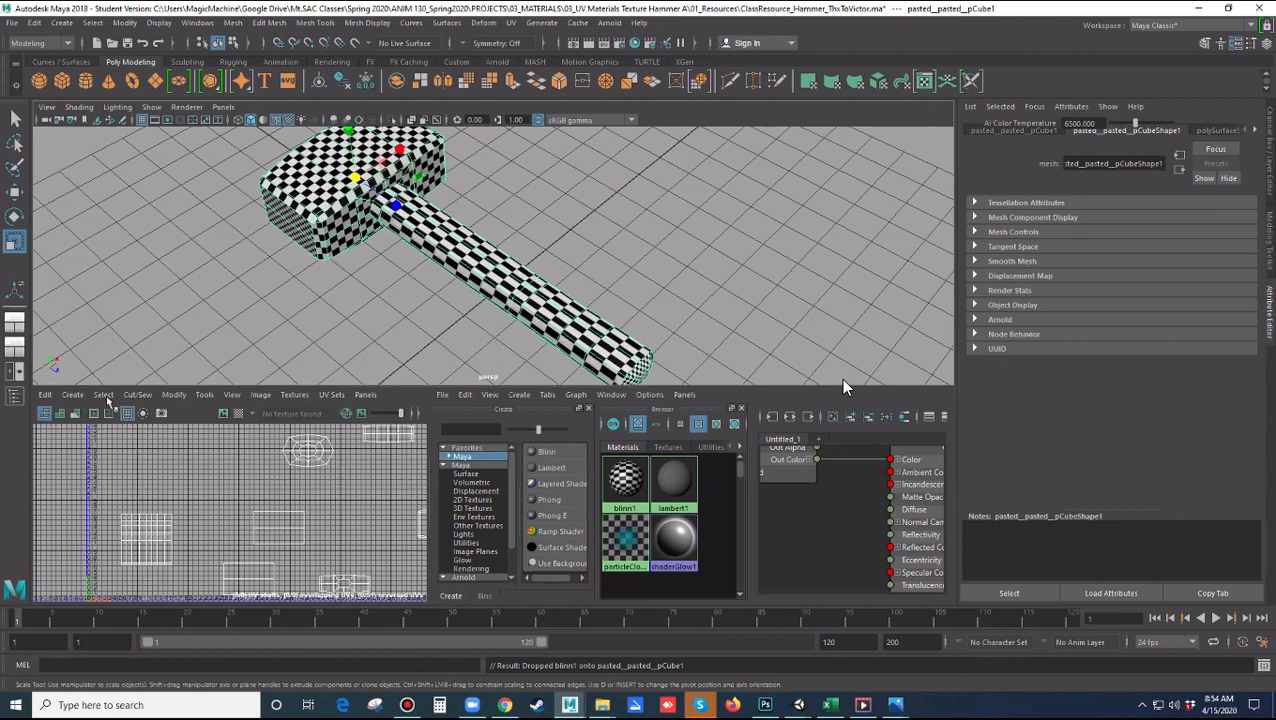
right_click(16, 335)
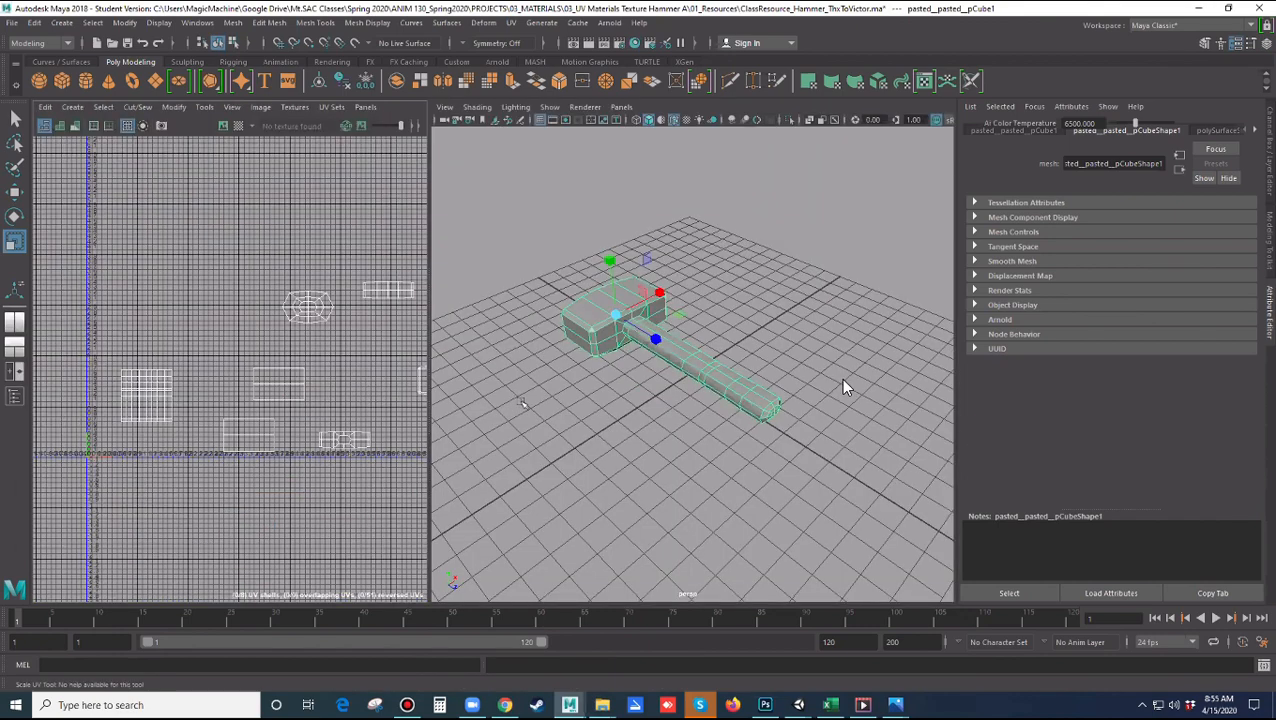
scroll(843, 388, "up", 2)
key("6")
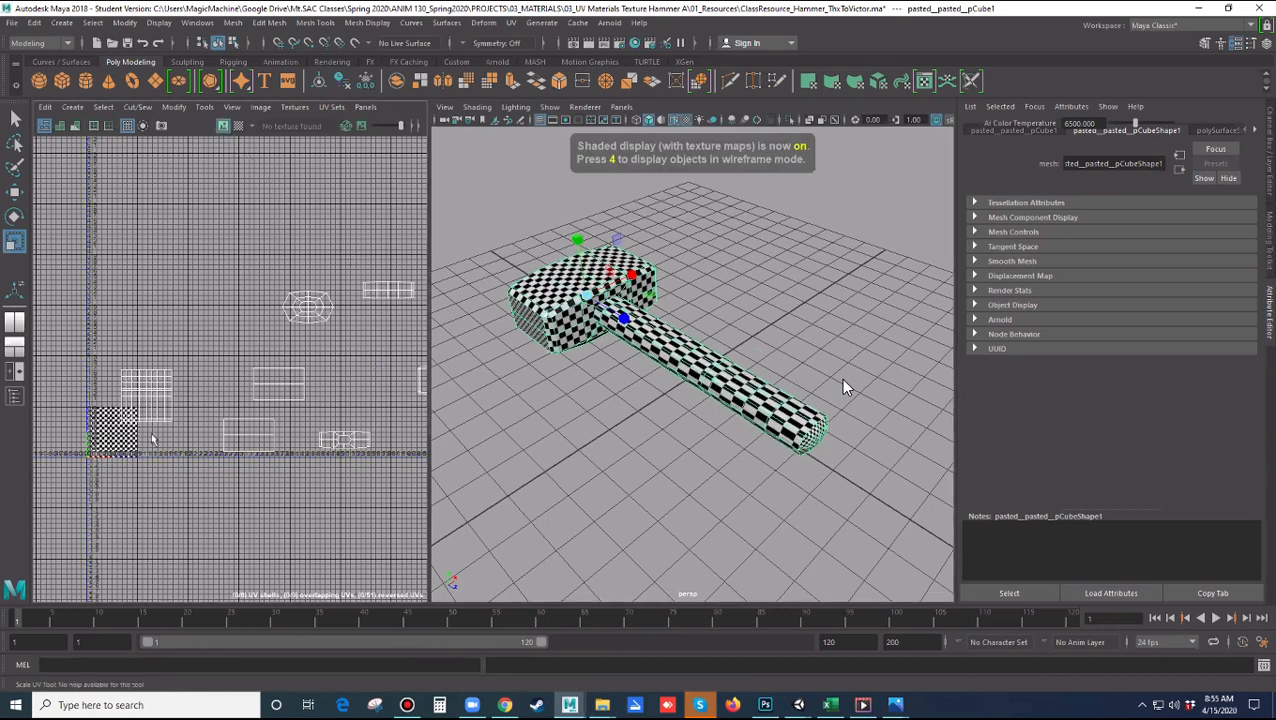
Switch to UV shell selection in the UV Editor and select the hammer handle's shell
scroll(110, 436, "up", 2)
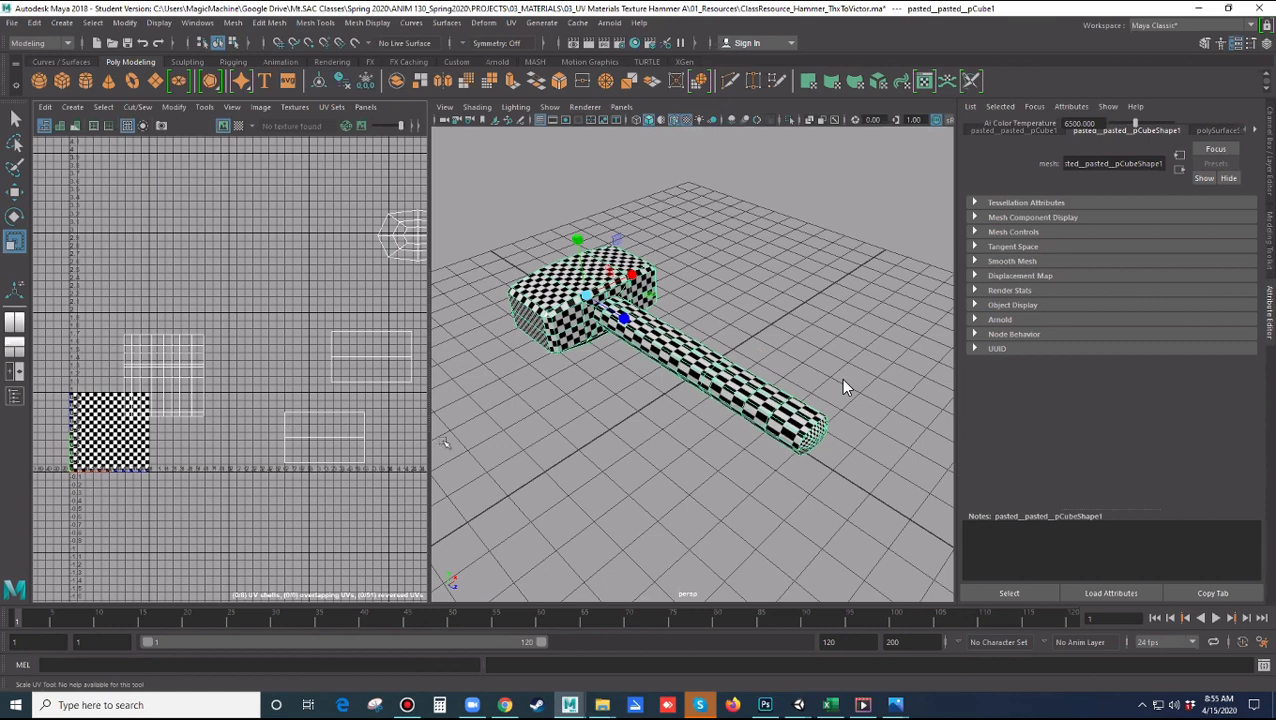
right_click(190, 382)
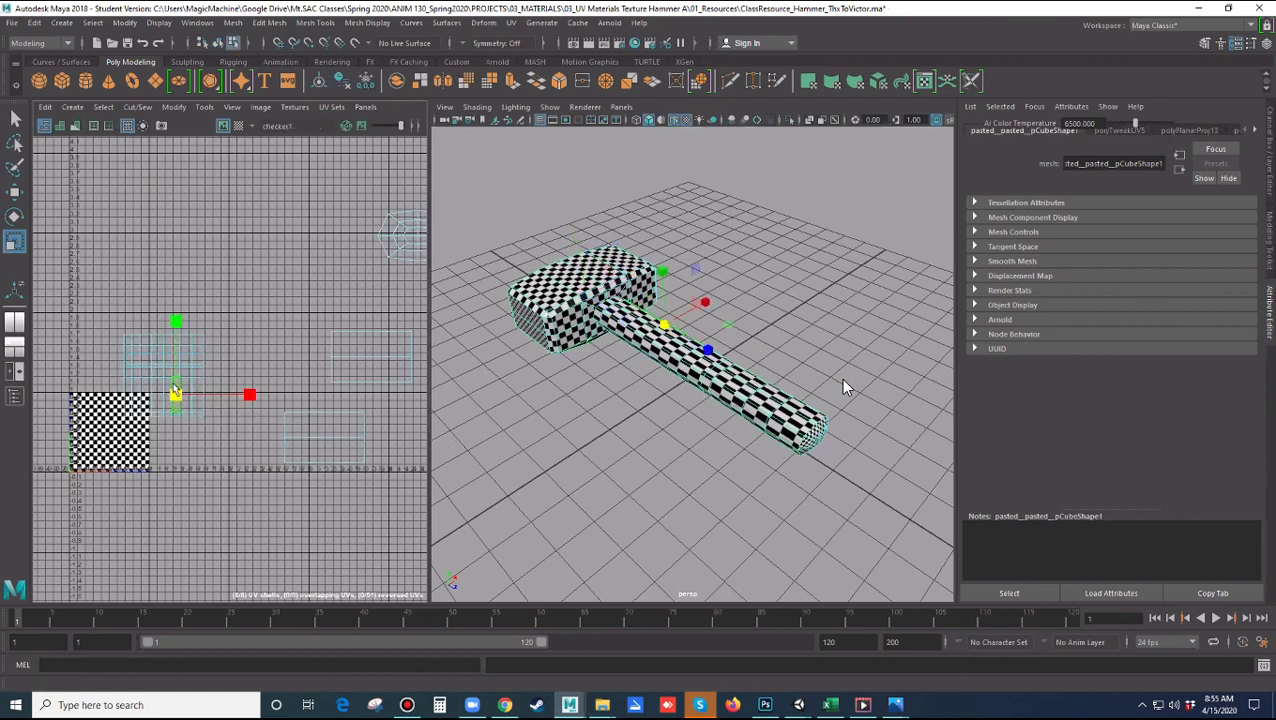
left_click(173, 386)
Try moving the handle's UV shell and scaling it vertically and horizontally to see how the checkers distort
key("w")
mouse_move(165, 381)
left_mouse_down()
mouse_move(116, 442)
mouse_move(106, 427)
mouse_move(165, 391)
left_mouse_up()
key("r")
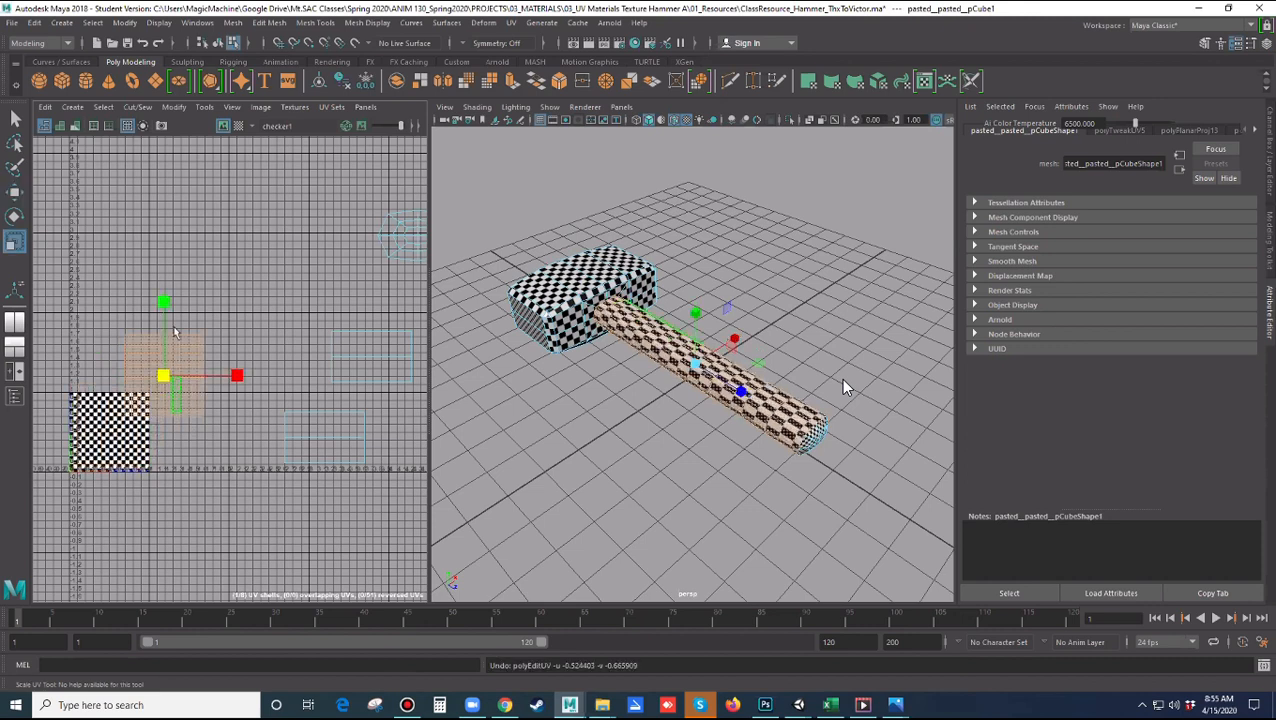
left_click_drag(165, 305, 164, 348)
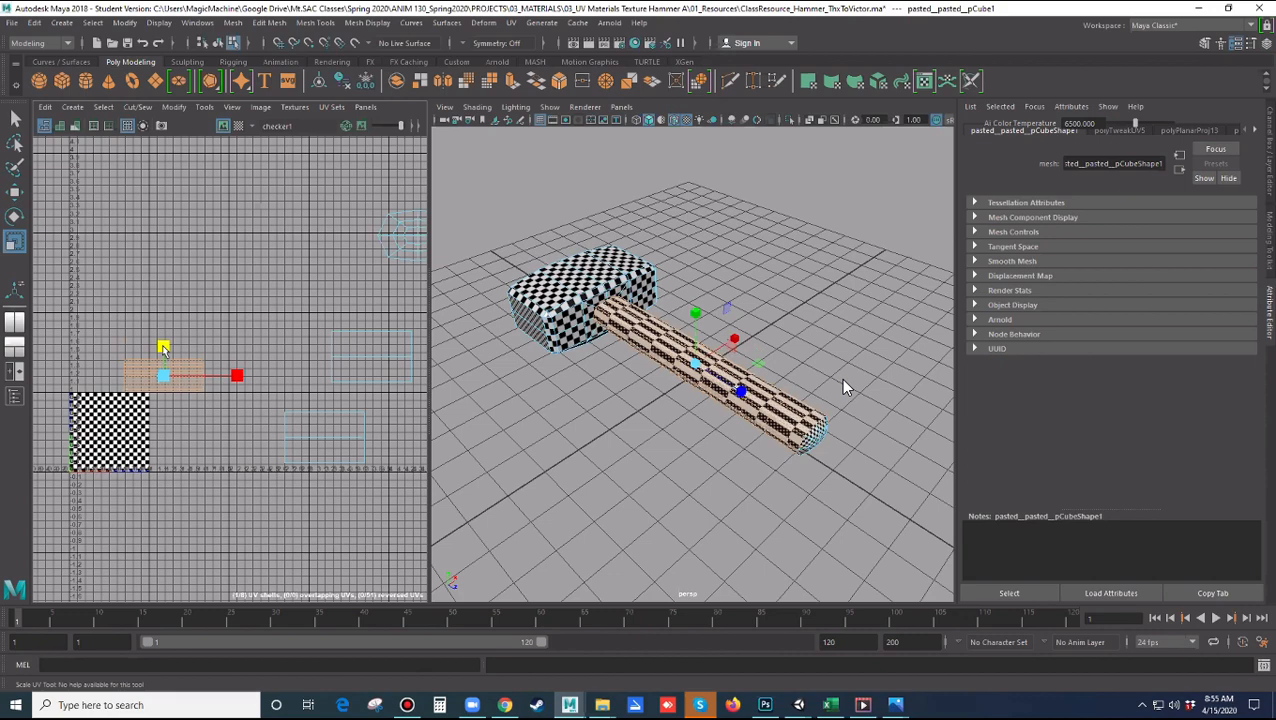
left_click_drag(163, 348, 163, 301)
left_click_drag(237, 376, 354, 383)
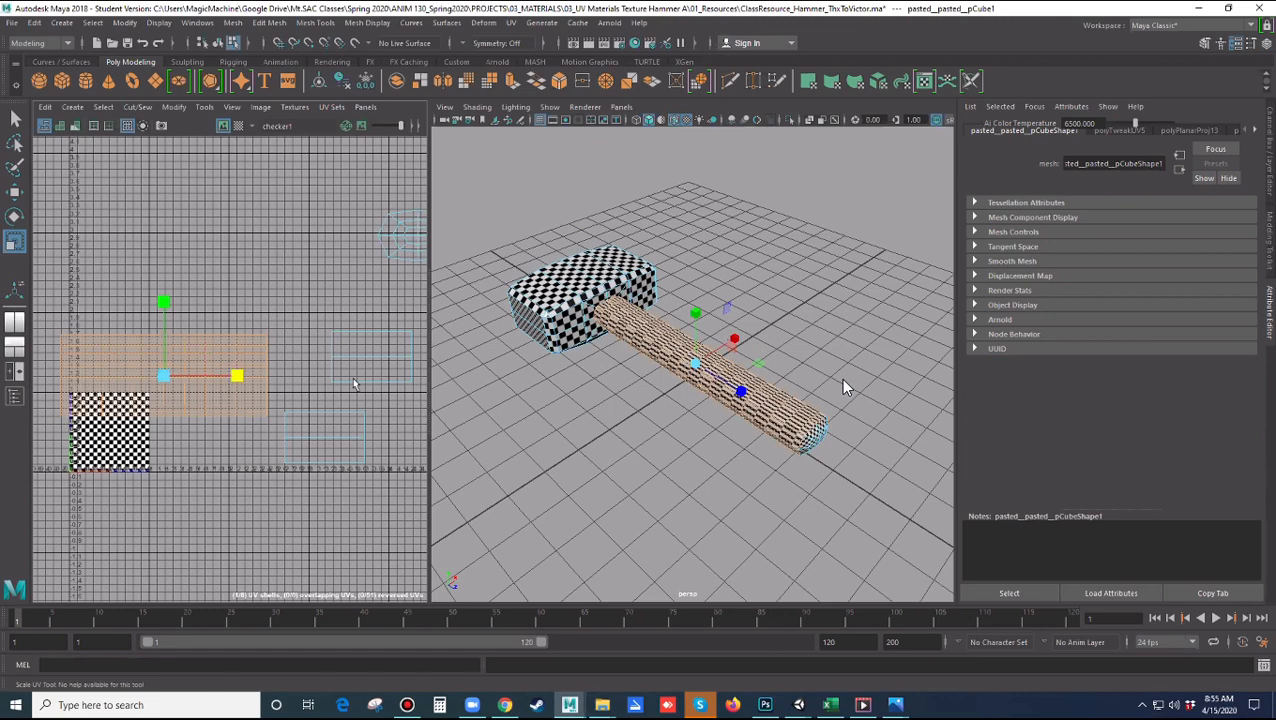
key("ctrl+z")
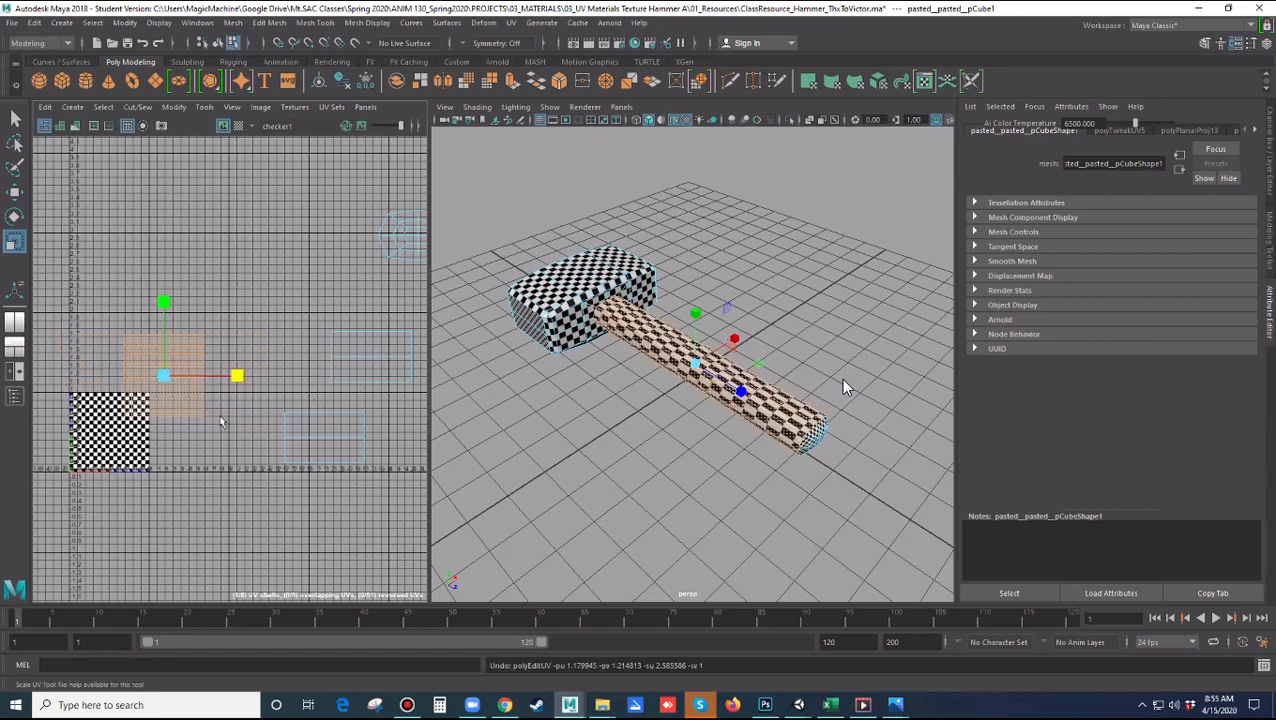
Stretch the handle's UV shell vertically until the checkers along the handle look square
left_click_drag(705, 500, 760, 513, "alt")
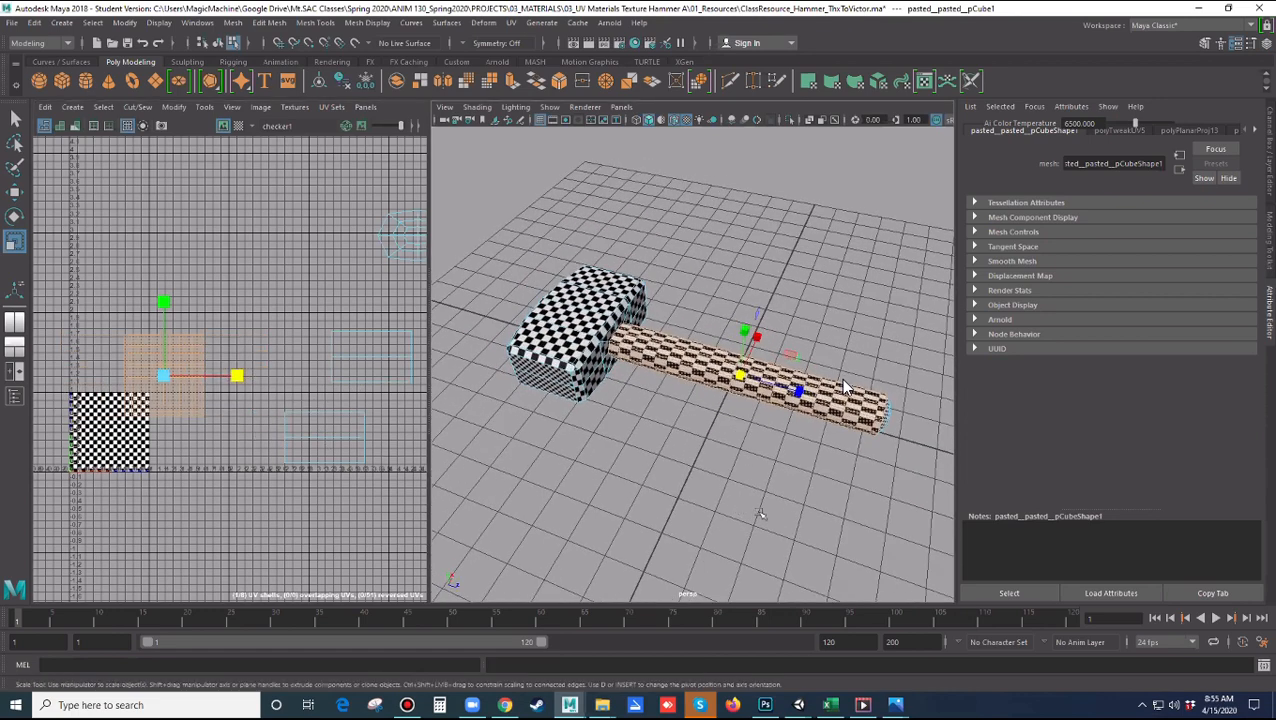
scroll(760, 513, "up", 3)
middle_click_drag(754, 470, 642, 450, "alt")
left_click_drag(642, 450, 236, 380, "alt")
key("ctrl+z")
left_click_drag(164, 304, 173, 281)
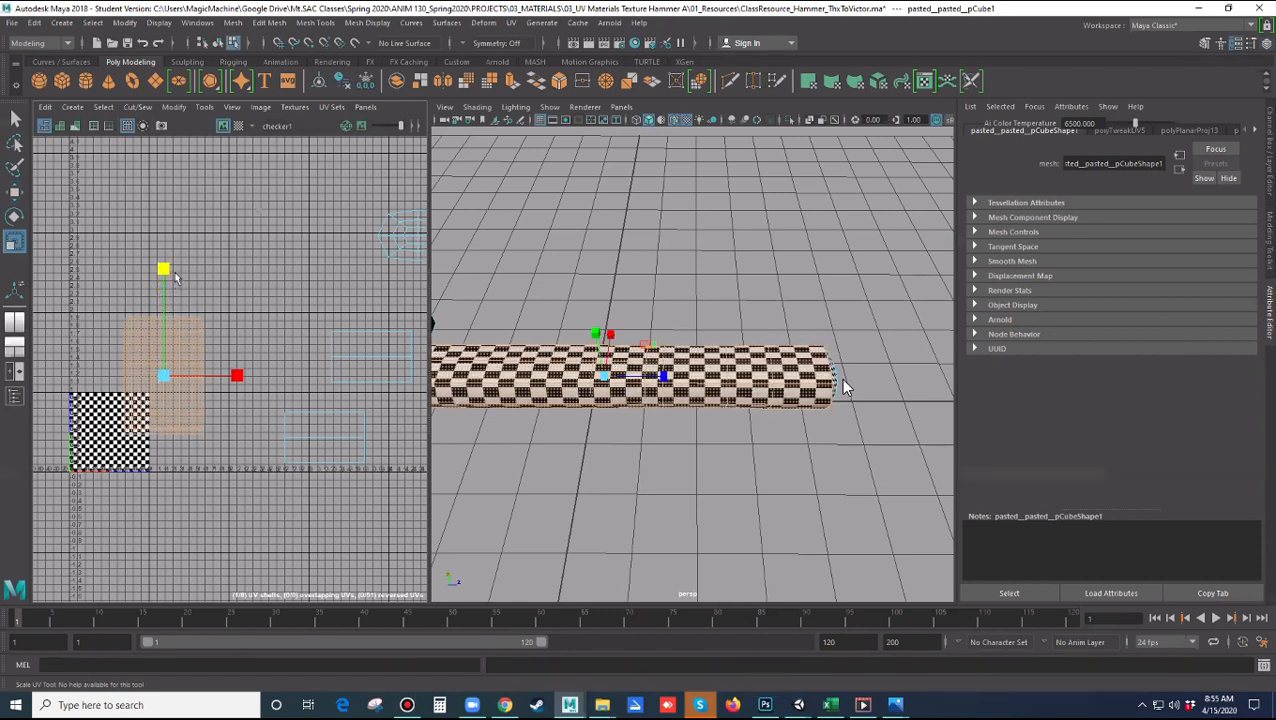
left_click_drag(175, 275, 195, 241)
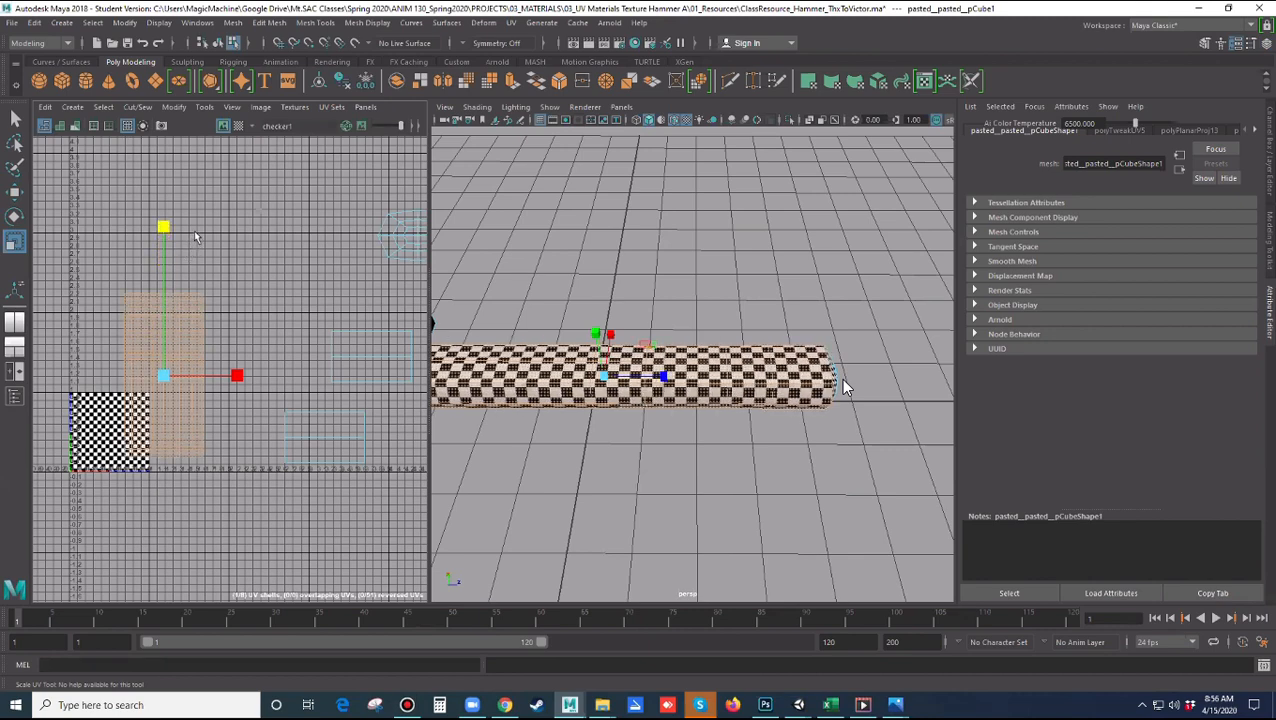
mouse_move(195, 233)
left_mouse_down()
mouse_move(215, 142)
mouse_move(213, 216)
left_mouse_up()
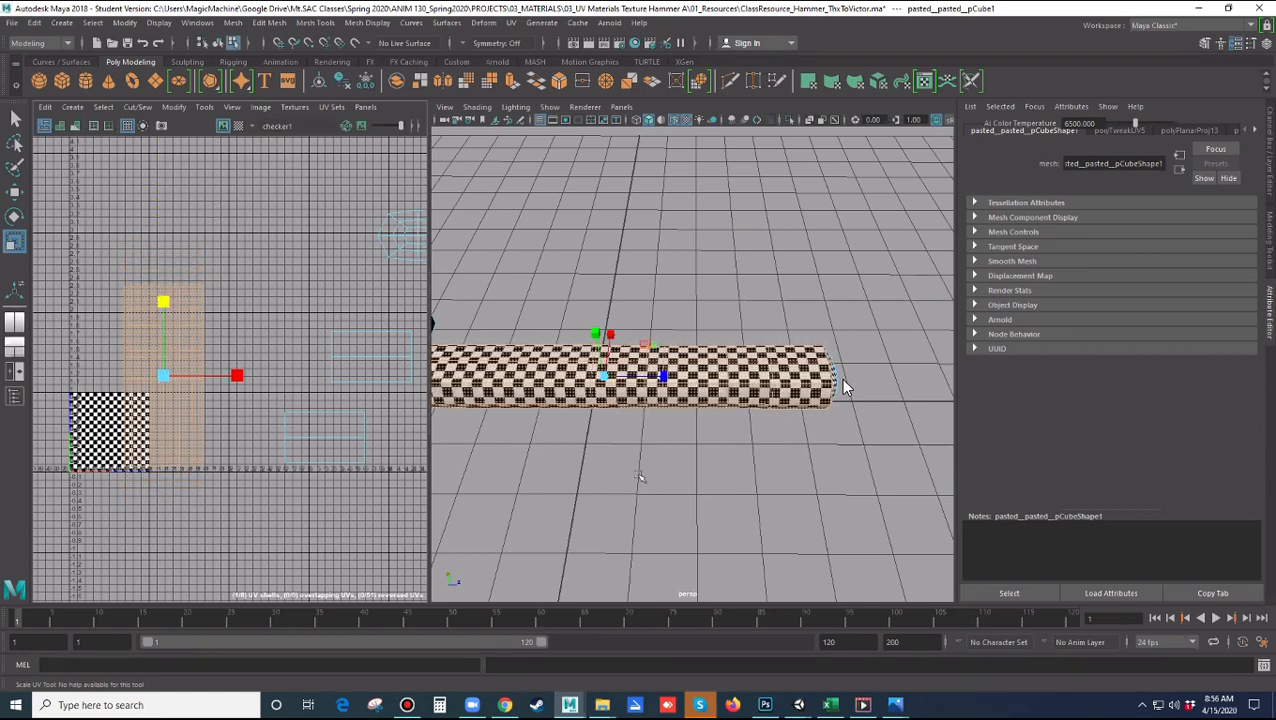
Examine the checker proportions on the handle, its end cap and the hammer head from several angles
scroll(640, 486, "down", 5)
left_click_drag(675, 486, 549, 516, "alt")
scroll(643, 496, "up", 5)
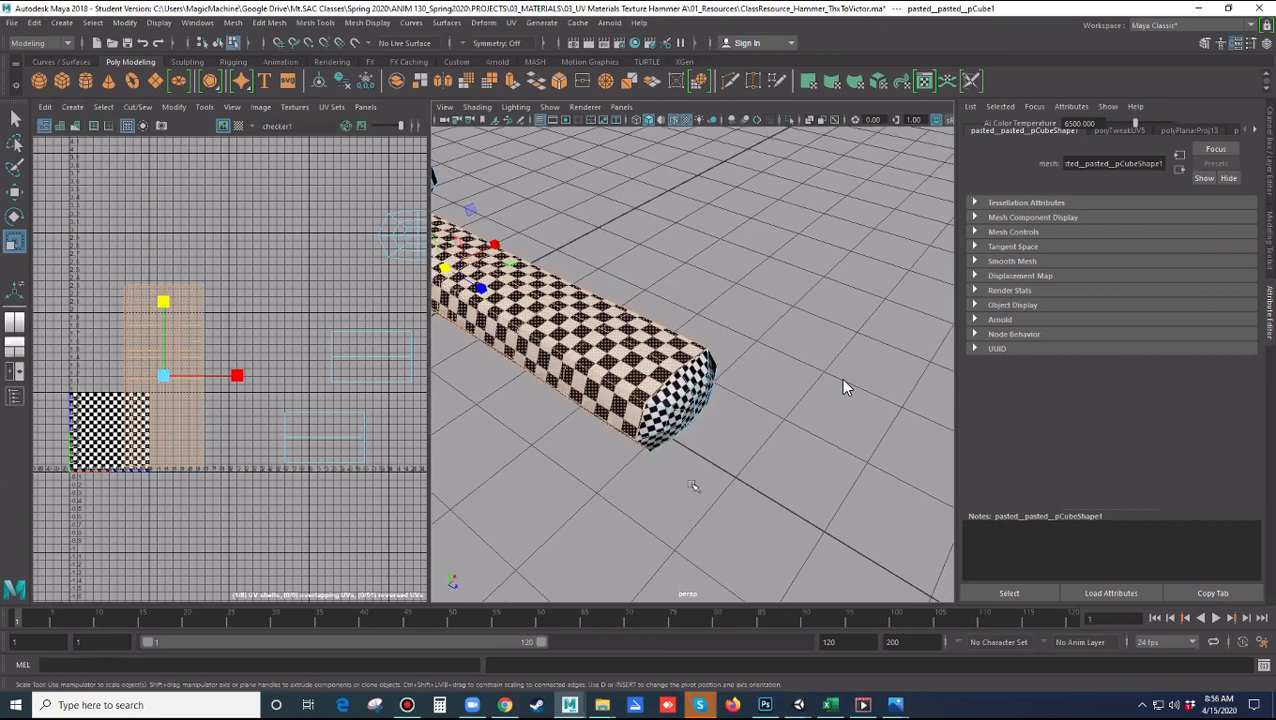
left_click_drag(731, 483, 592, 490, "alt")
middle_click_drag(709, 459, 829, 519, "alt")
scroll(786, 513, "down", 5)
left_click_drag(787, 514, 781, 436, "alt")
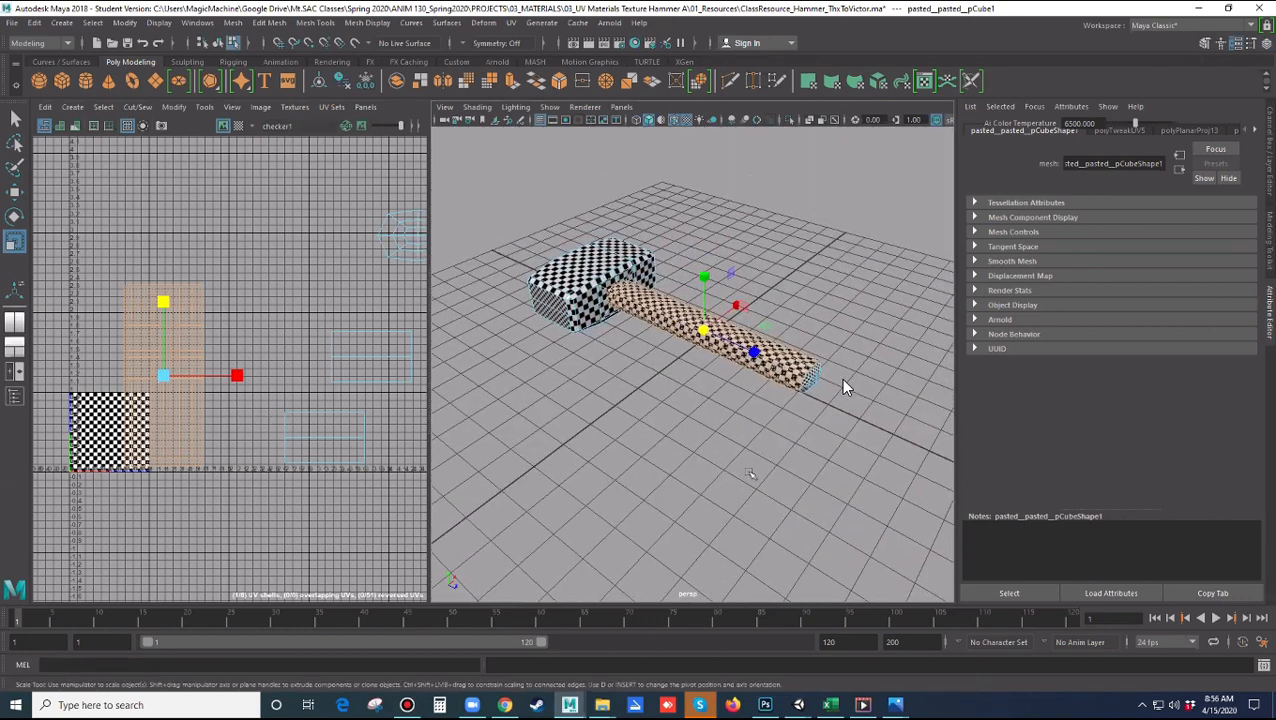
scroll(752, 475, "up", 3)
left_click_drag(614, 474, 600, 450, "alt")
left_click_drag(843, 384, 746, 390, "alt")
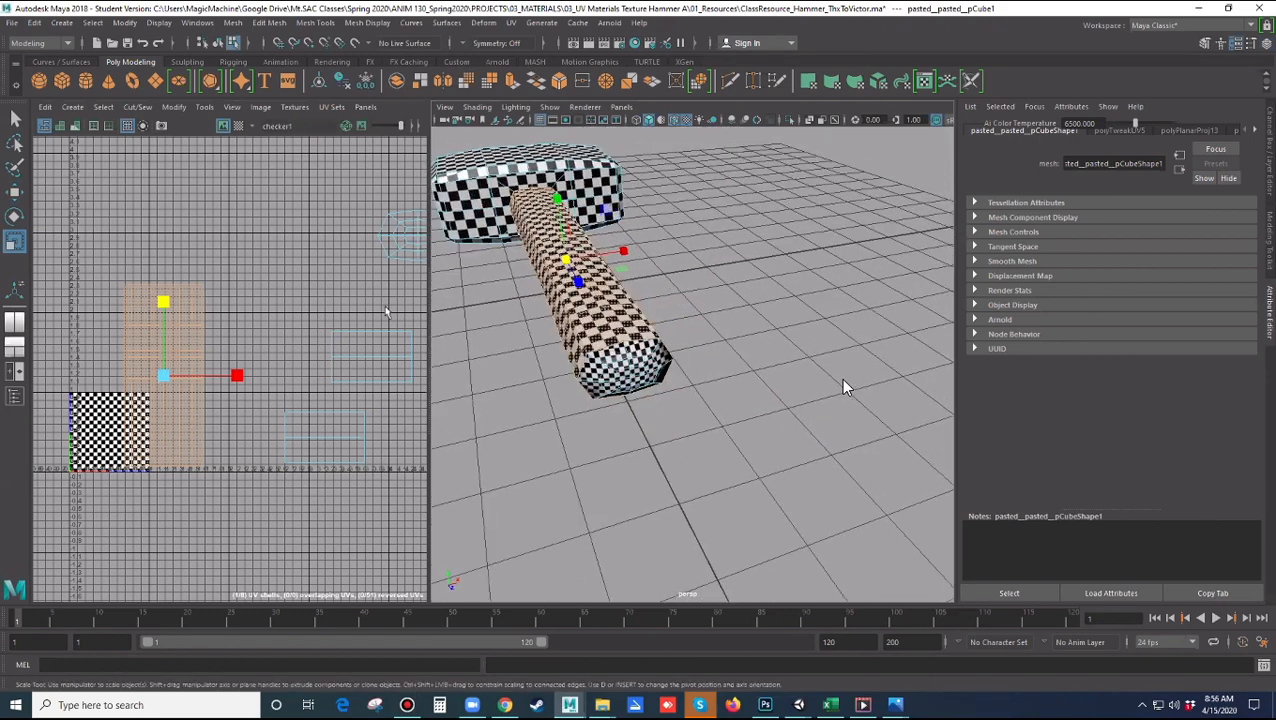
Move the handle end cap's UV shell nearer the handle shell and scale it down uniformly to match the handle's checkers
double_click(387, 229)
left_click(389, 231)
double_click(407, 240)
key("w")
left_click_drag(417, 236, 323, 258)
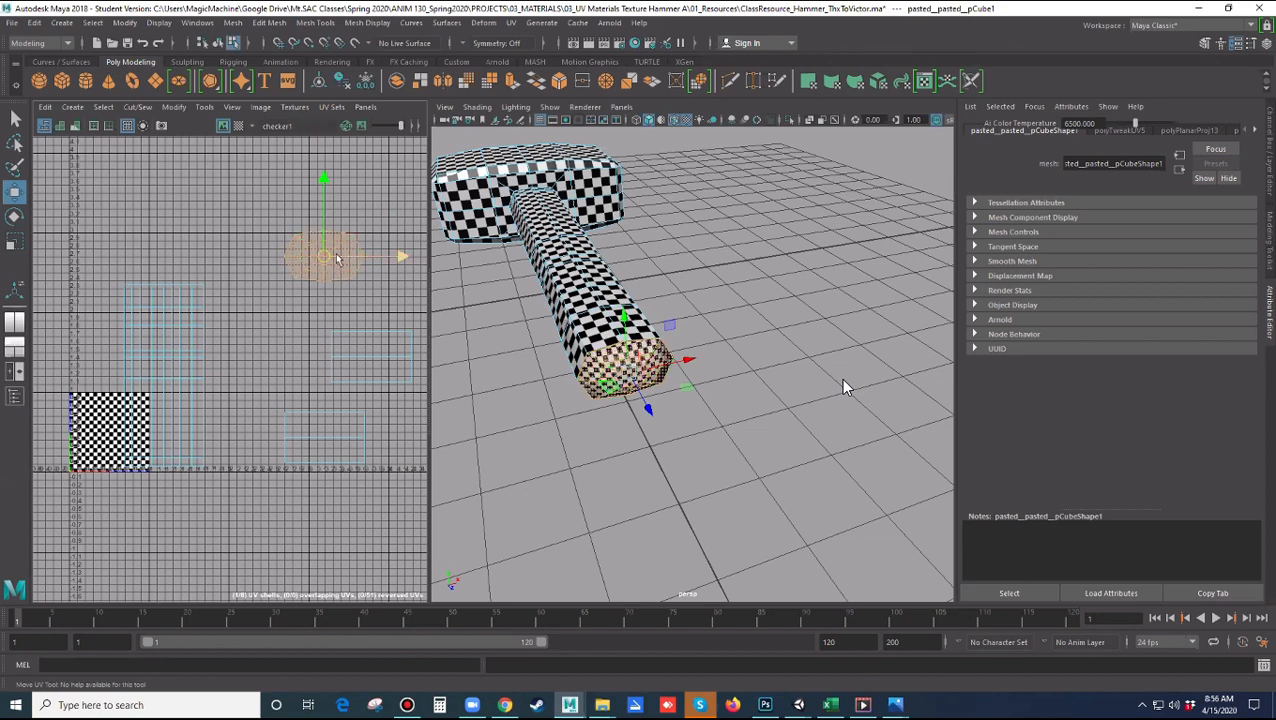
key("r")
left_click_drag(325, 260, 367, 327)
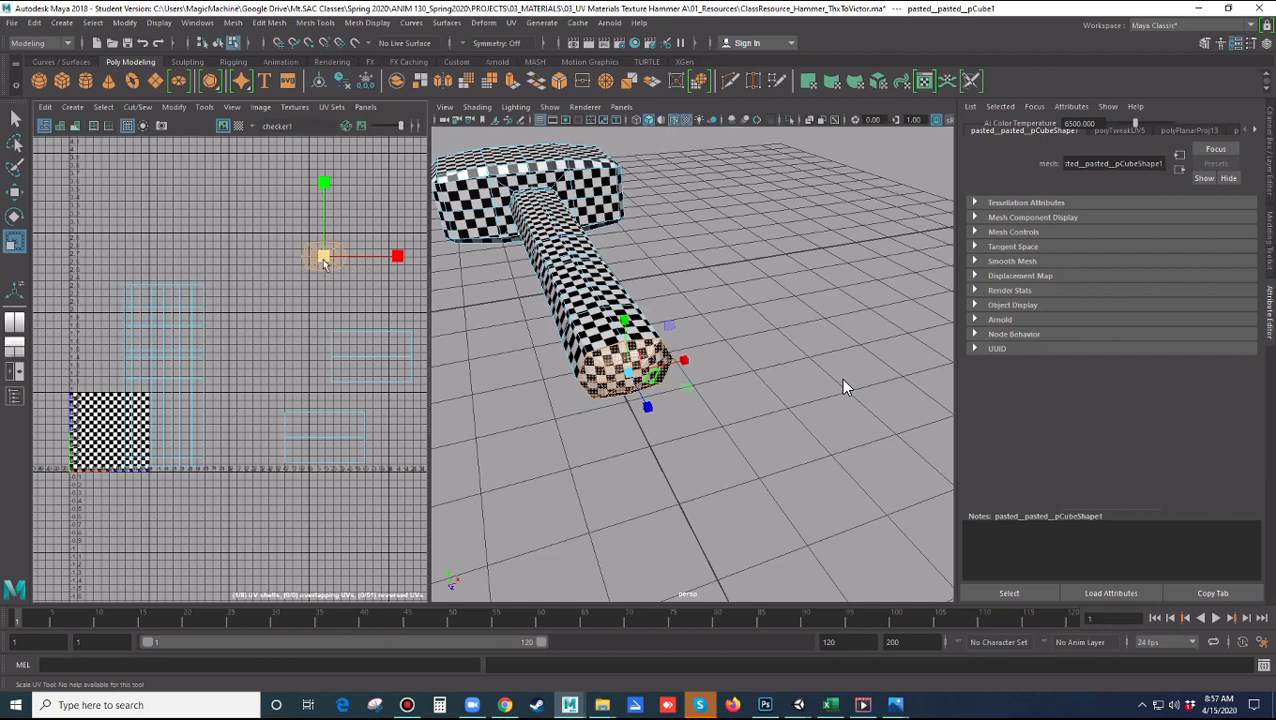
mouse_move(329, 263)
left_mouse_down()
mouse_move(367, 293)
mouse_move(322, 279)
left_mouse_up()
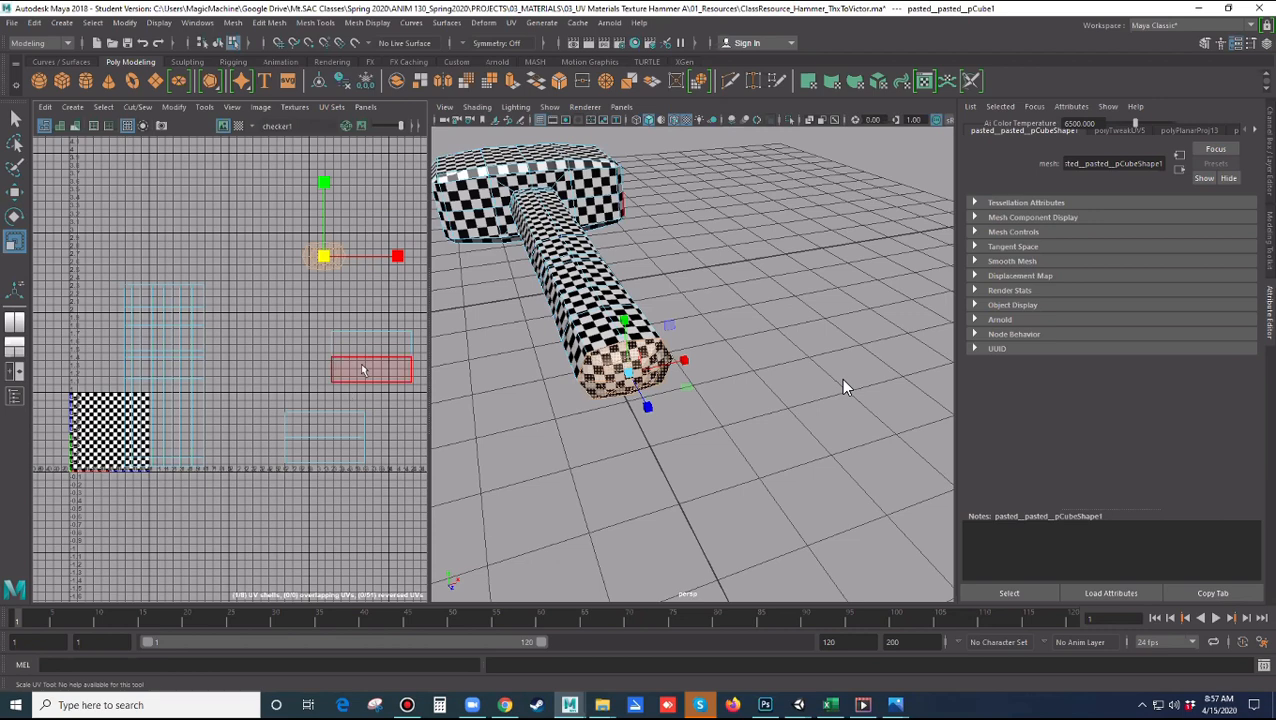
Compare the end cap with the handle from several angles and fine-tune the cap shell's uniform scale
left_click_drag(715, 430, 716, 502, "alt")
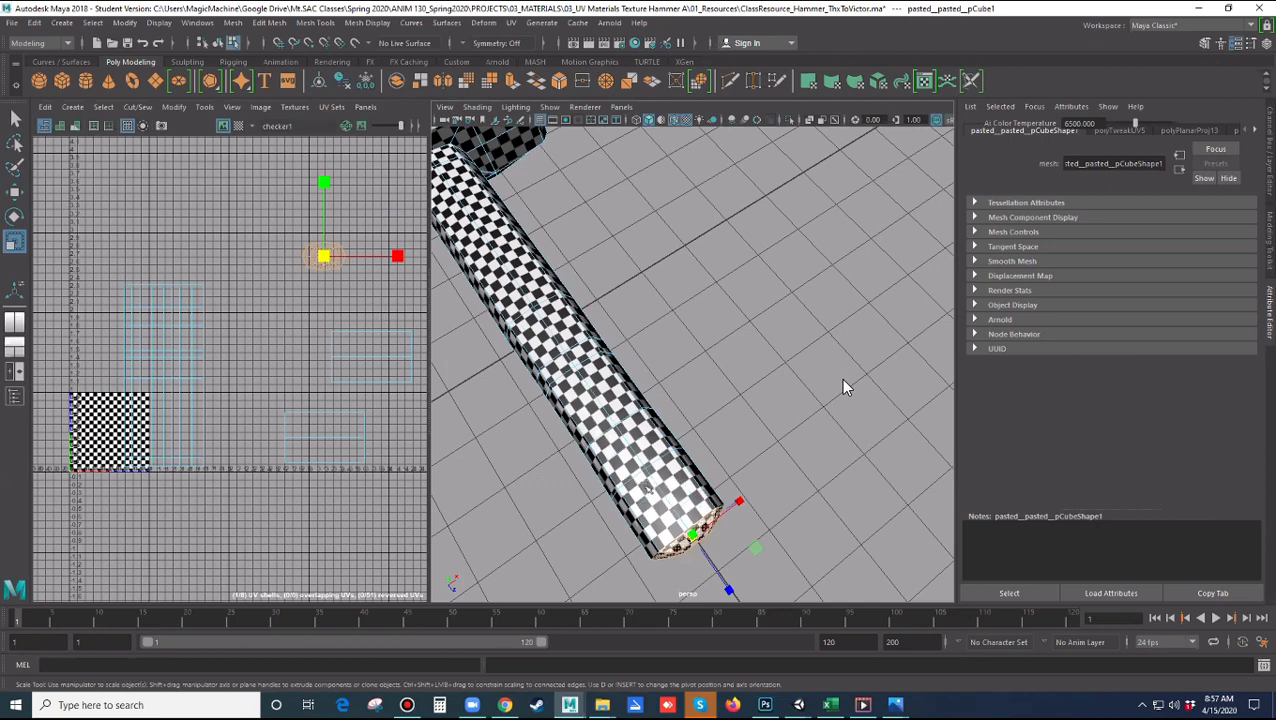
left_click_drag(789, 544, 808, 475, "alt")
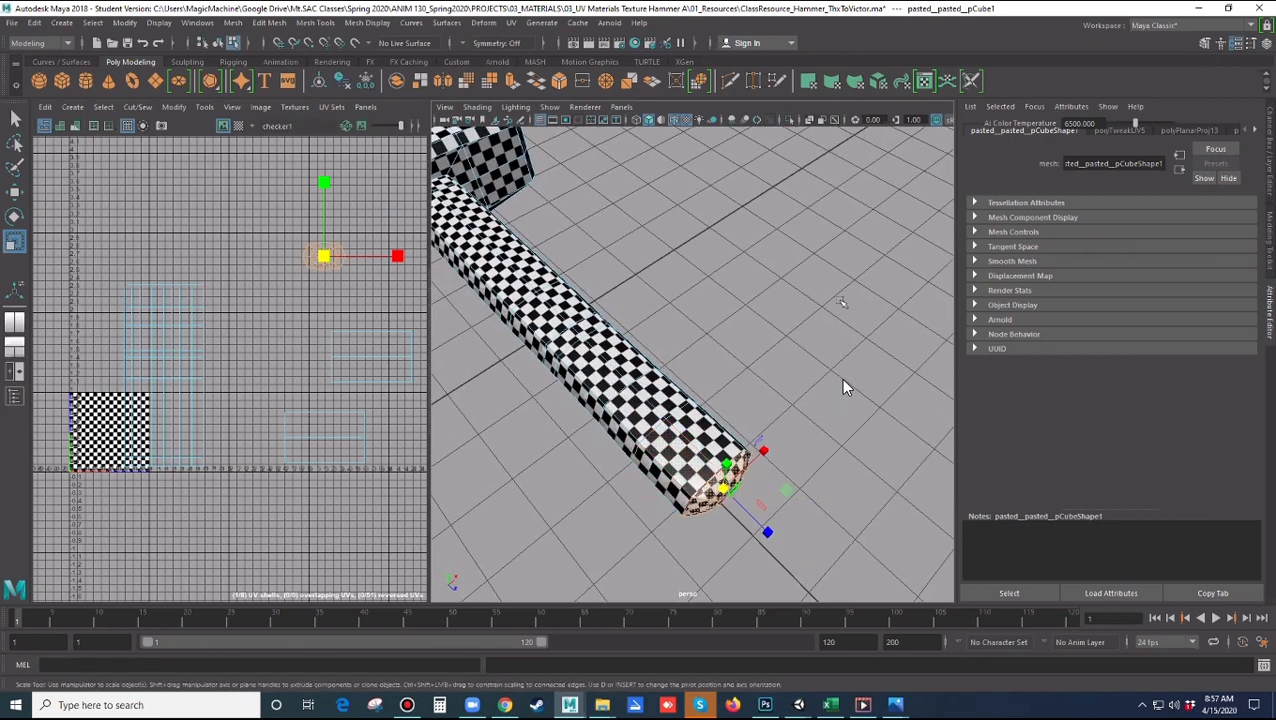
left_click_drag(658, 438, 843, 387, "alt")
scroll(843, 386, "down", 4)
mouse_move(674, 474)
left_mouse_down("alt")
mouse_move(645, 475)
mouse_move(669, 476)
mouse_move(655, 464)
left_mouse_up("alt")
left_click_drag(656, 512, 716, 552, "alt")
scroll(718, 553, "up", 4)
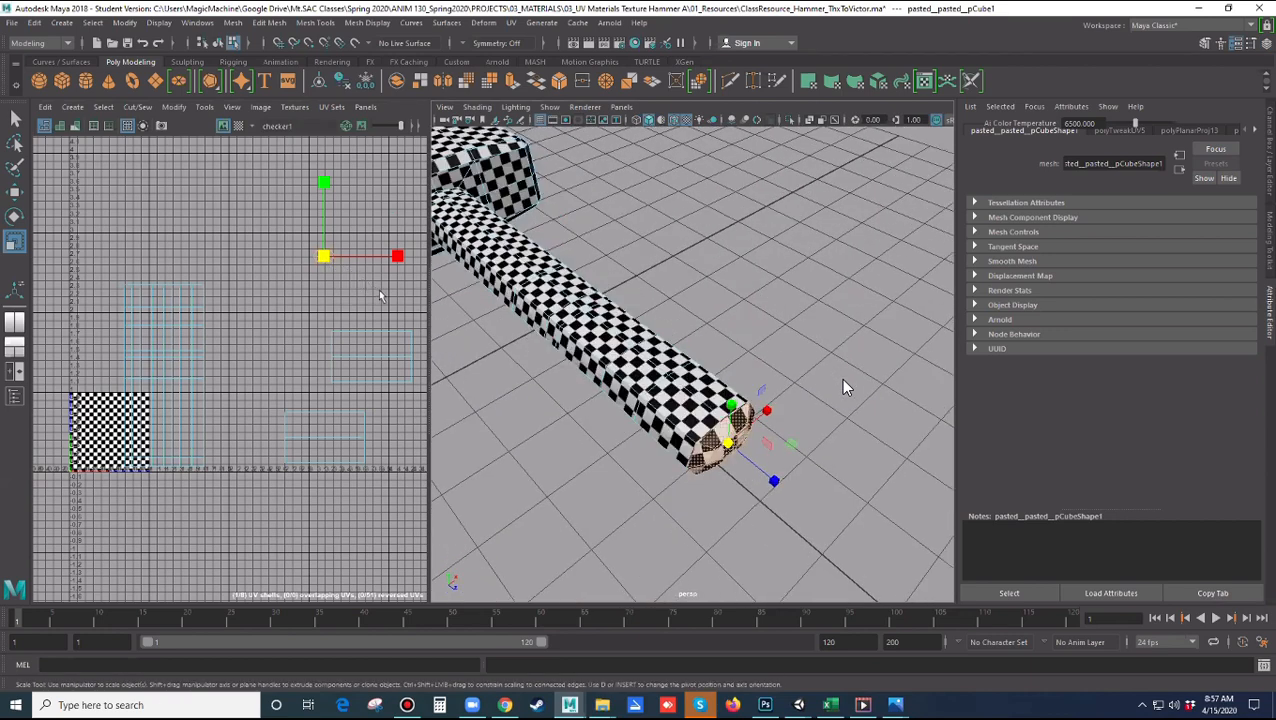
left_click_drag(379, 290, 402, 310, "alt")
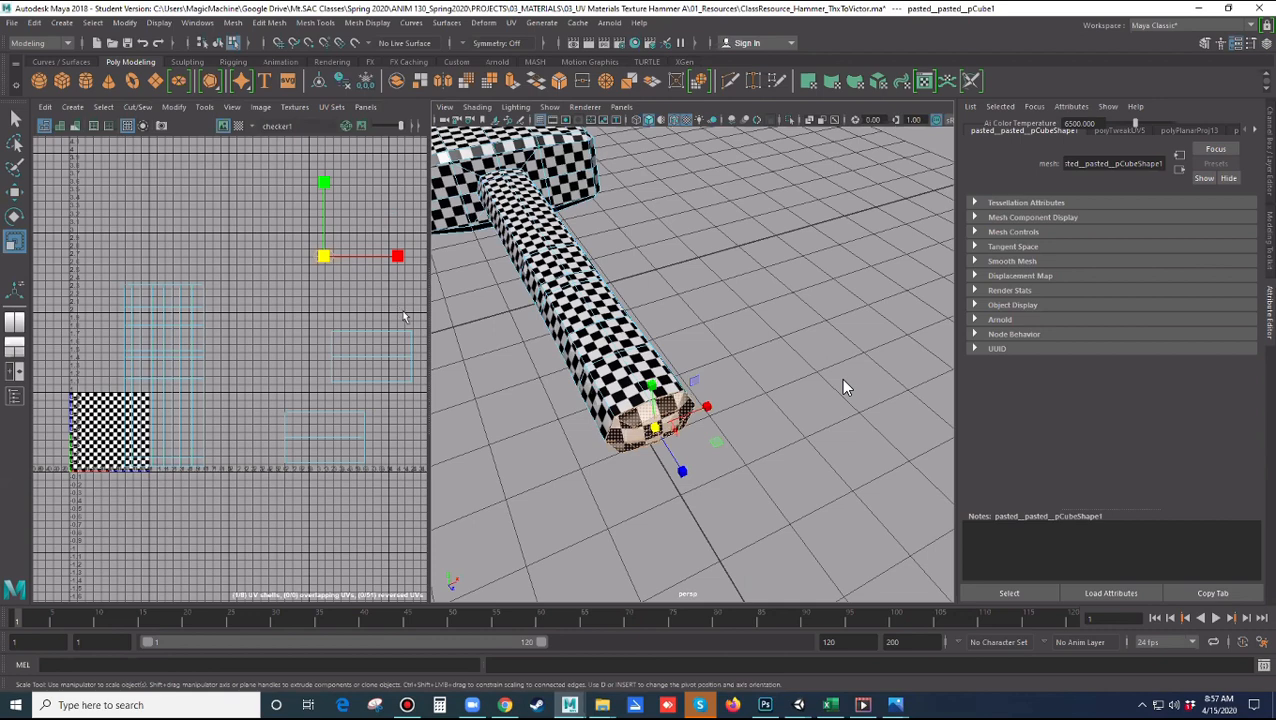
middle_click_drag(403, 311, 426, 329)
left_click_drag(729, 498, 743, 542, "alt")
left_click_drag(718, 450, 802, 484, "alt")
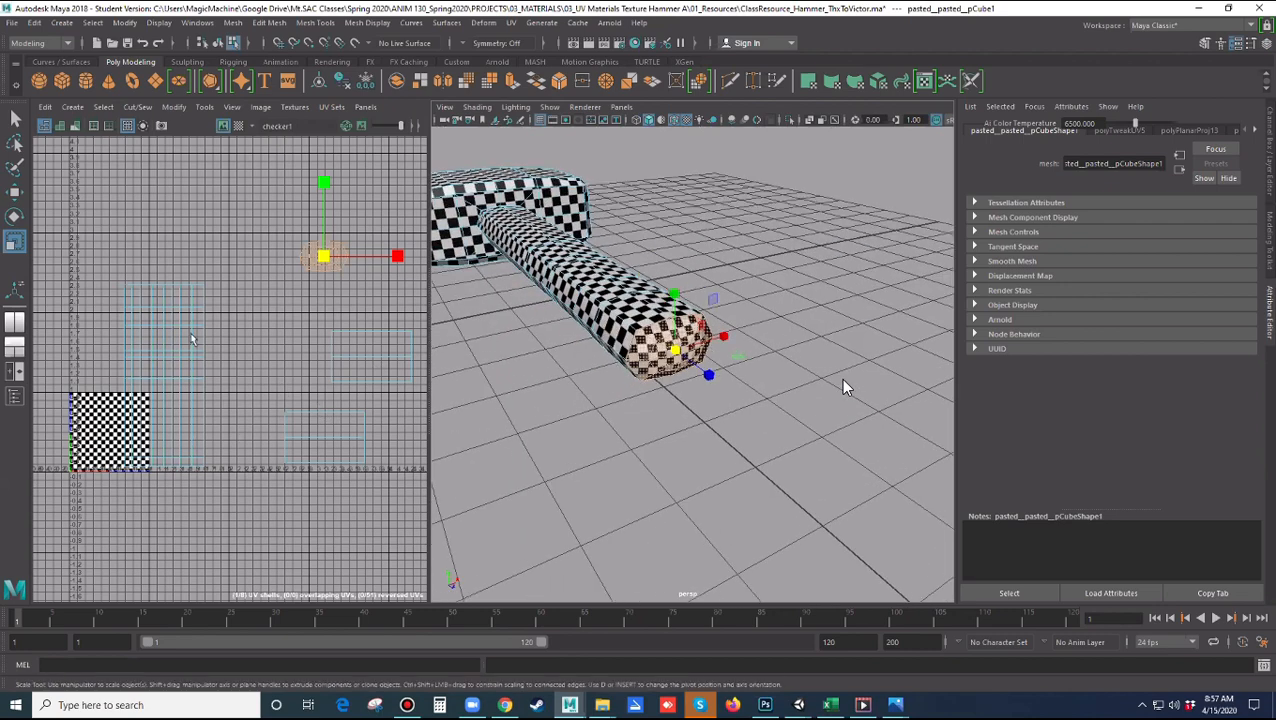
Move the handle's UV shell up and clear of the checkered 0-1 tile
left_click(174, 367)
key("w")
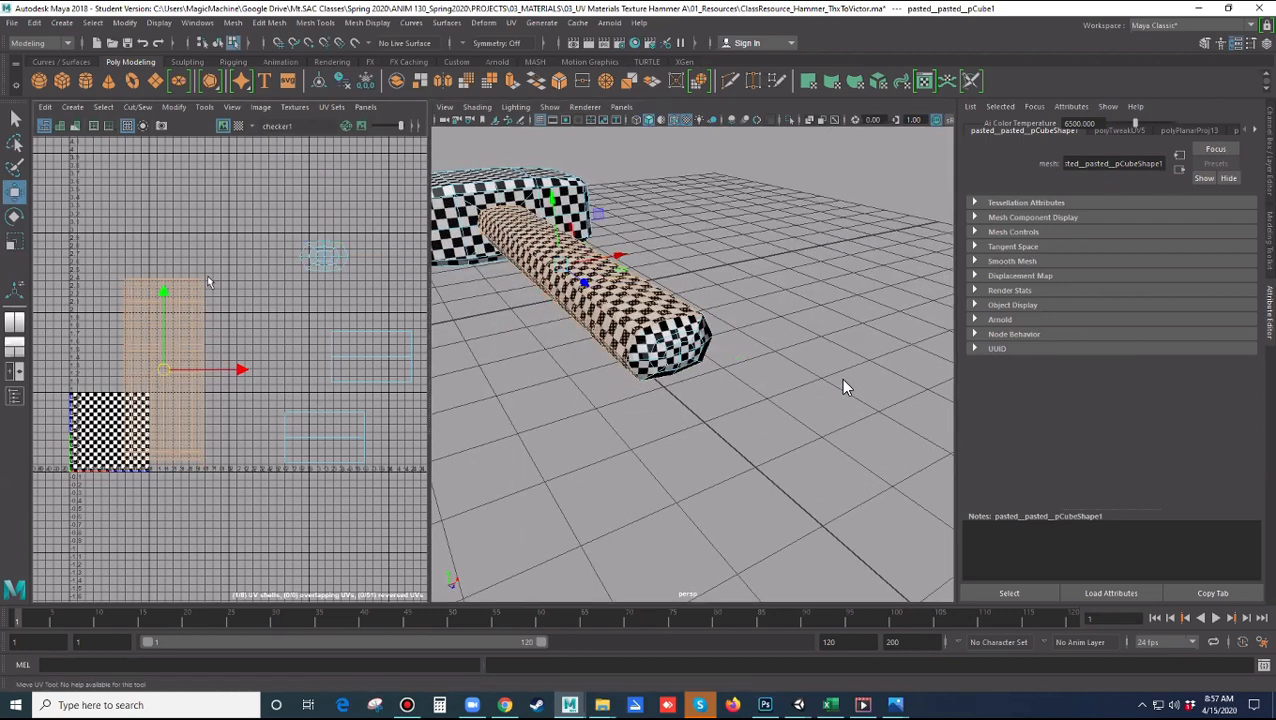
left_click_drag(174, 367, 218, 267)
Try enlarging only the UV shell of the hammer head's top face uniformly
left_click_drag(677, 476, 661, 466, "alt")
left_click_drag(846, 387, 862, 425, "alt")
middle_click_drag(846, 387, 974, 472, "alt")
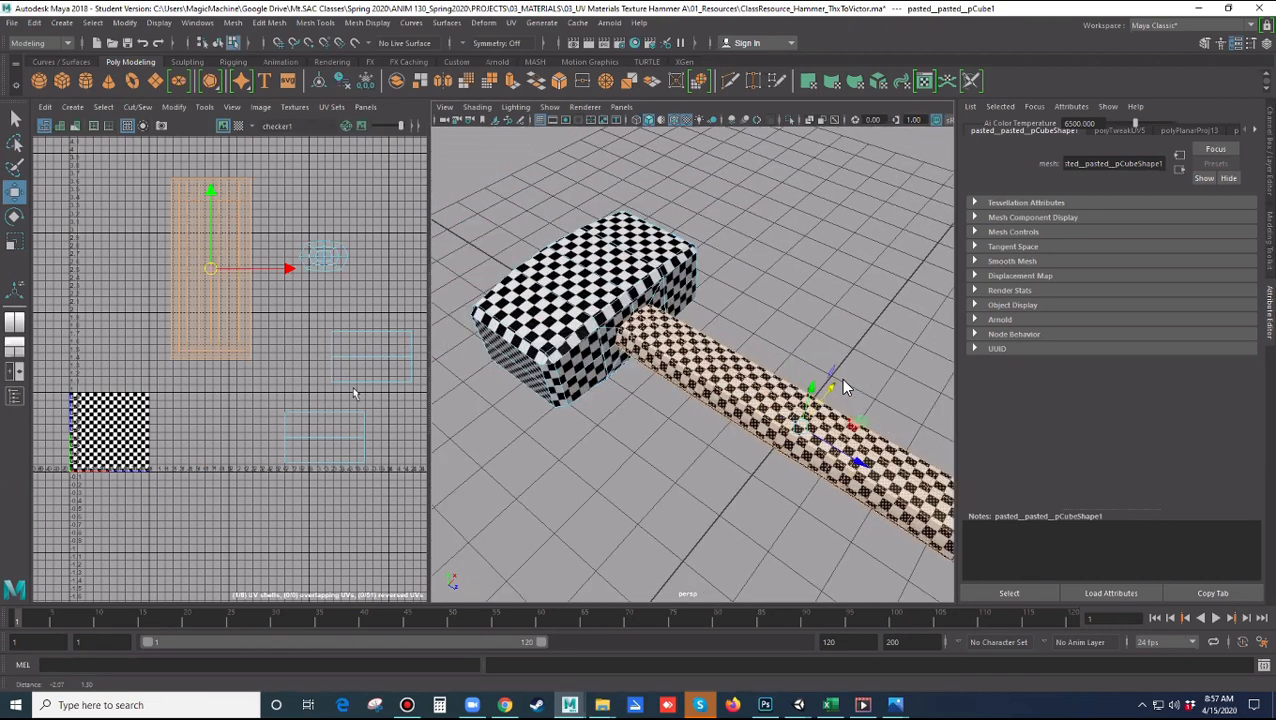
scroll(354, 393, "down", 3)
middle_click_drag(410, 372, 362, 362, "alt")
left_click(362, 362)
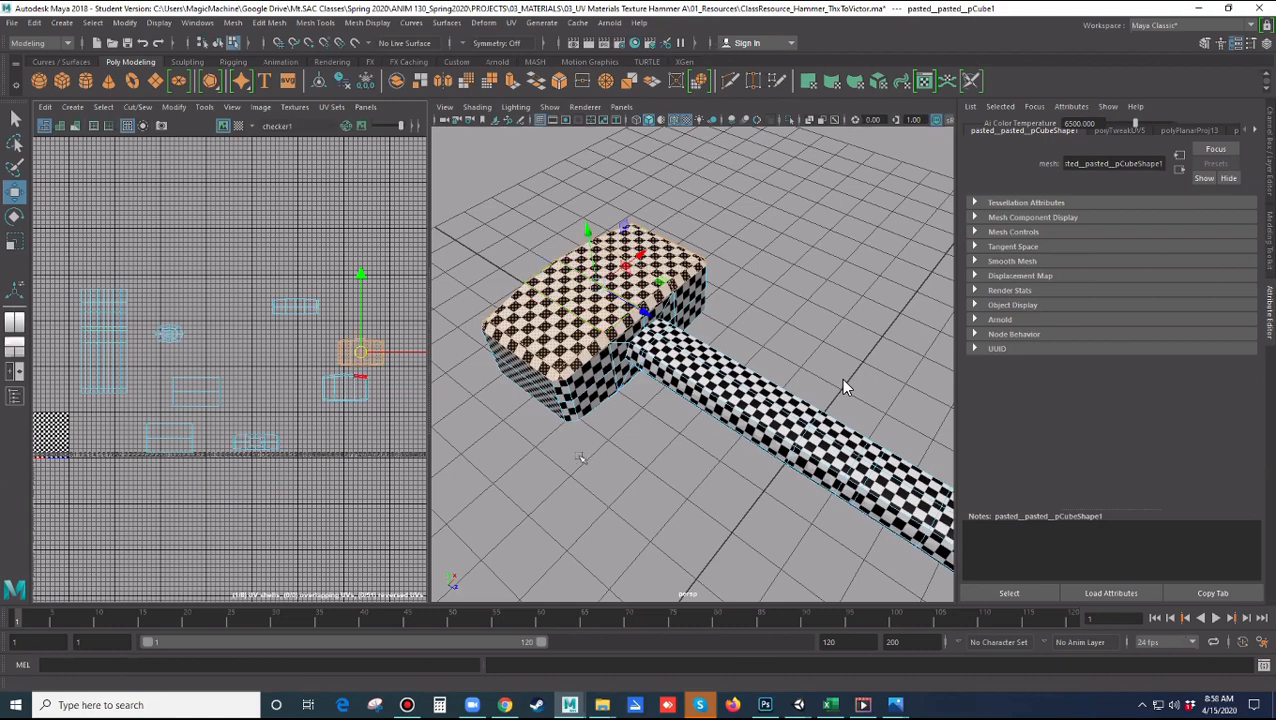
left_click_drag(634, 484, 637, 457, "alt")
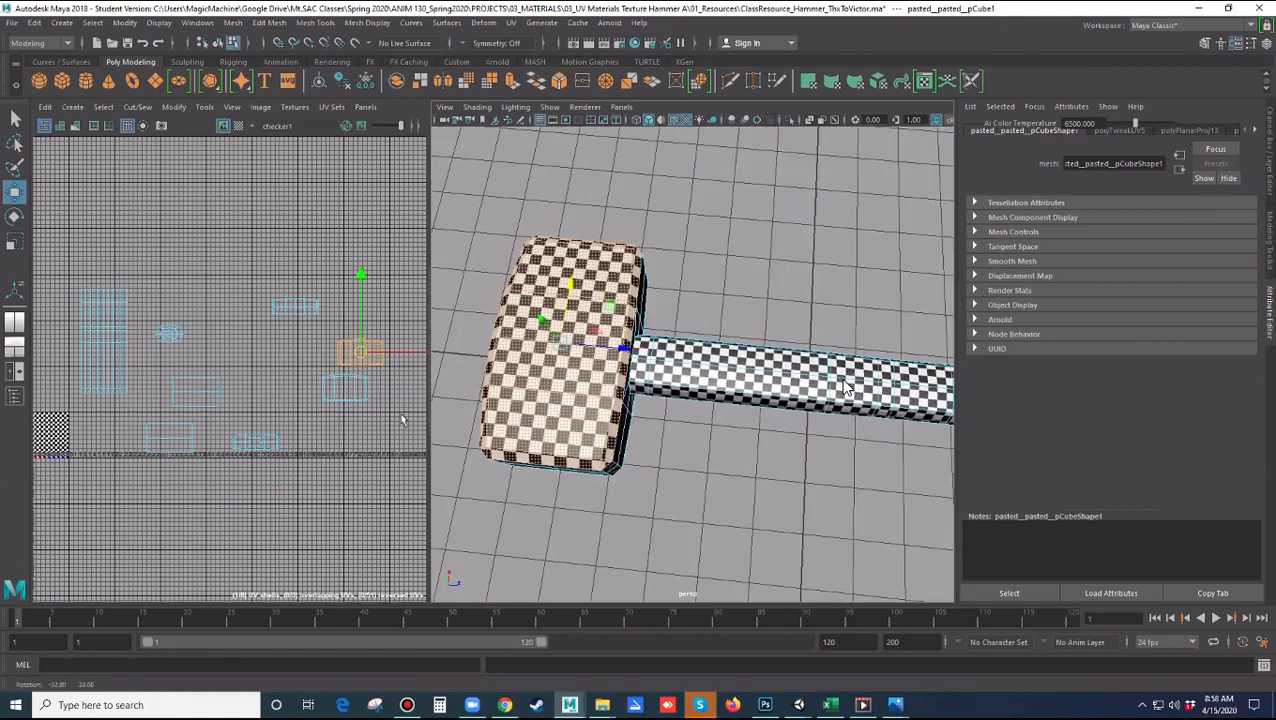
left_click_drag(845, 387, 845, 352, "alt")
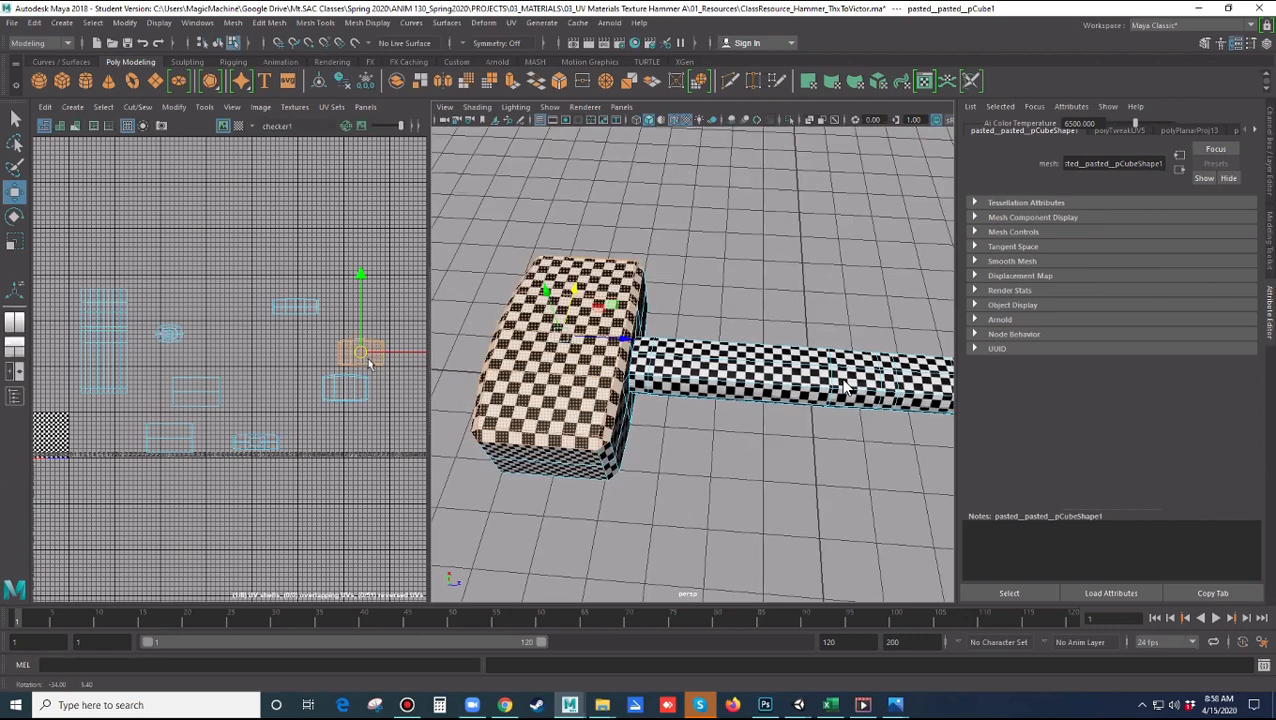
key("r")
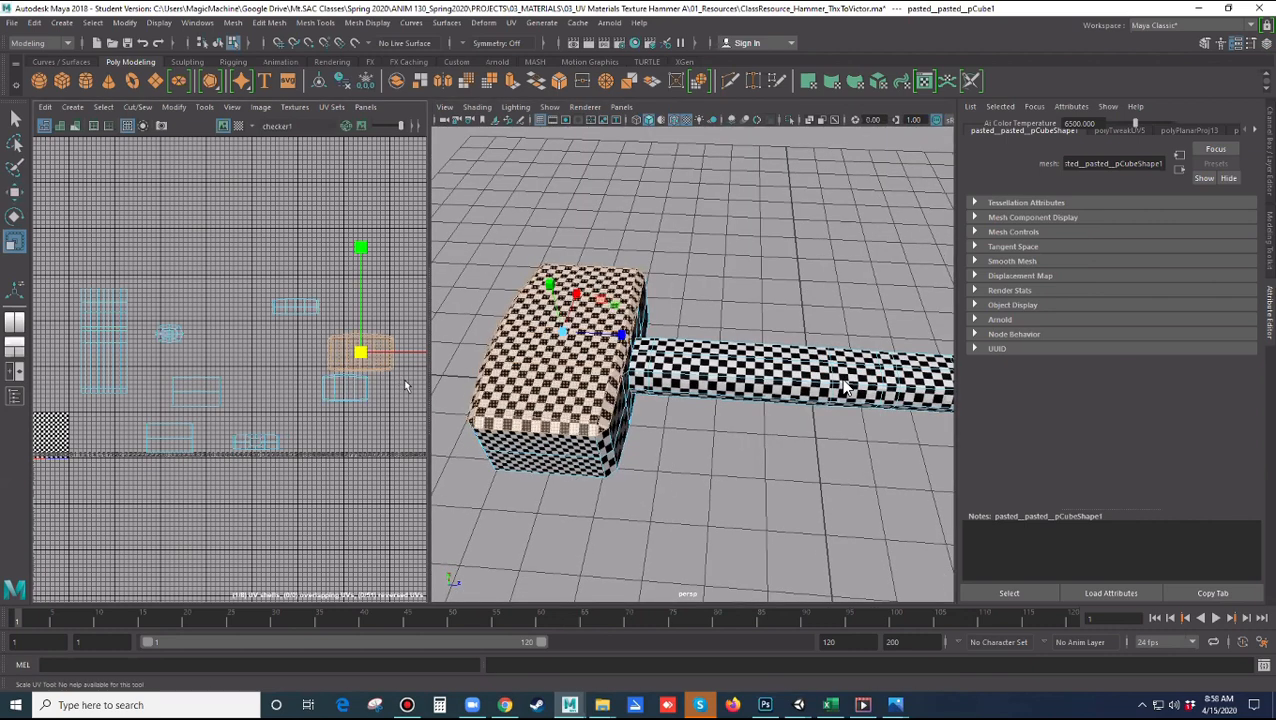
left_click_drag(400, 385, 402, 388)
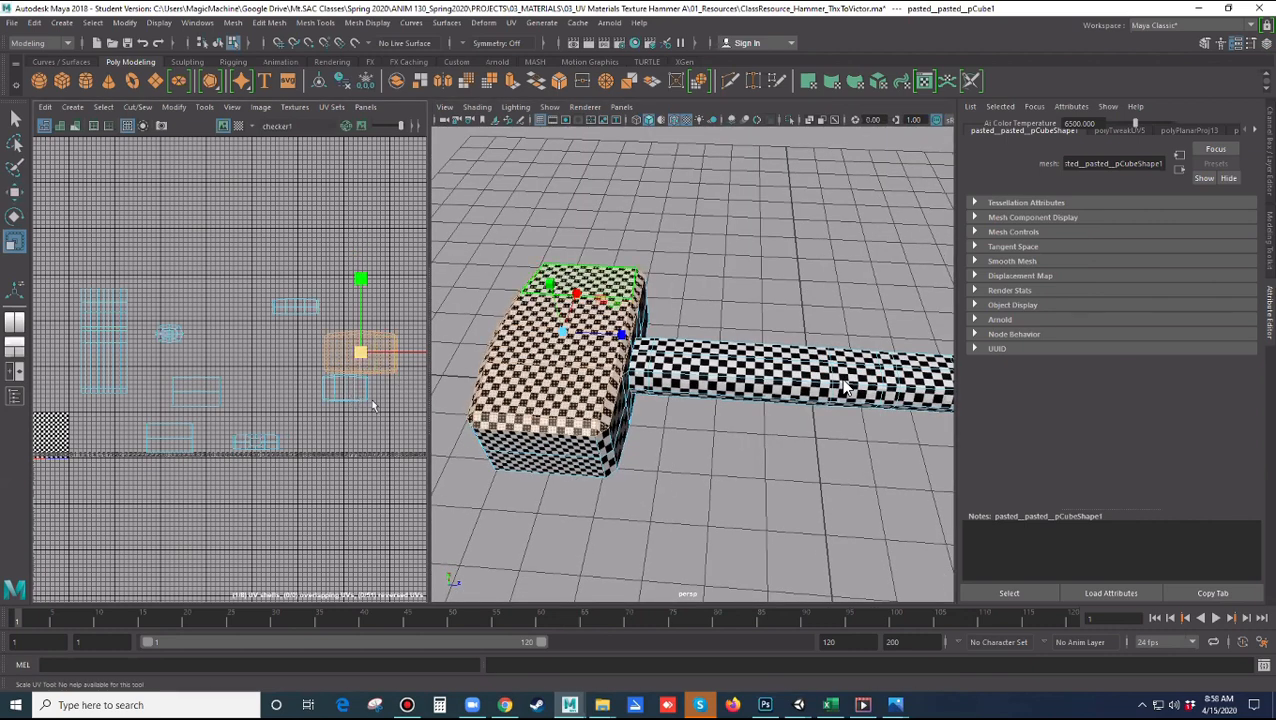
left_click_drag(590, 490, 565, 342, "alt")
left_click_drag(553, 478, 552, 548, "alt")
key("ctrl+z")
Select the UV shells of the head's top and bottom faces together and scale them up uniformly to match the handle's checkers
left_click_drag(336, 404, 369, 374, "shift")
mouse_move(552, 470)
left_mouse_down("alt")
mouse_move(550, 402)
mouse_move(543, 465)
left_mouse_up("alt")
middle_click_drag(354, 429, 344, 458, "alt")
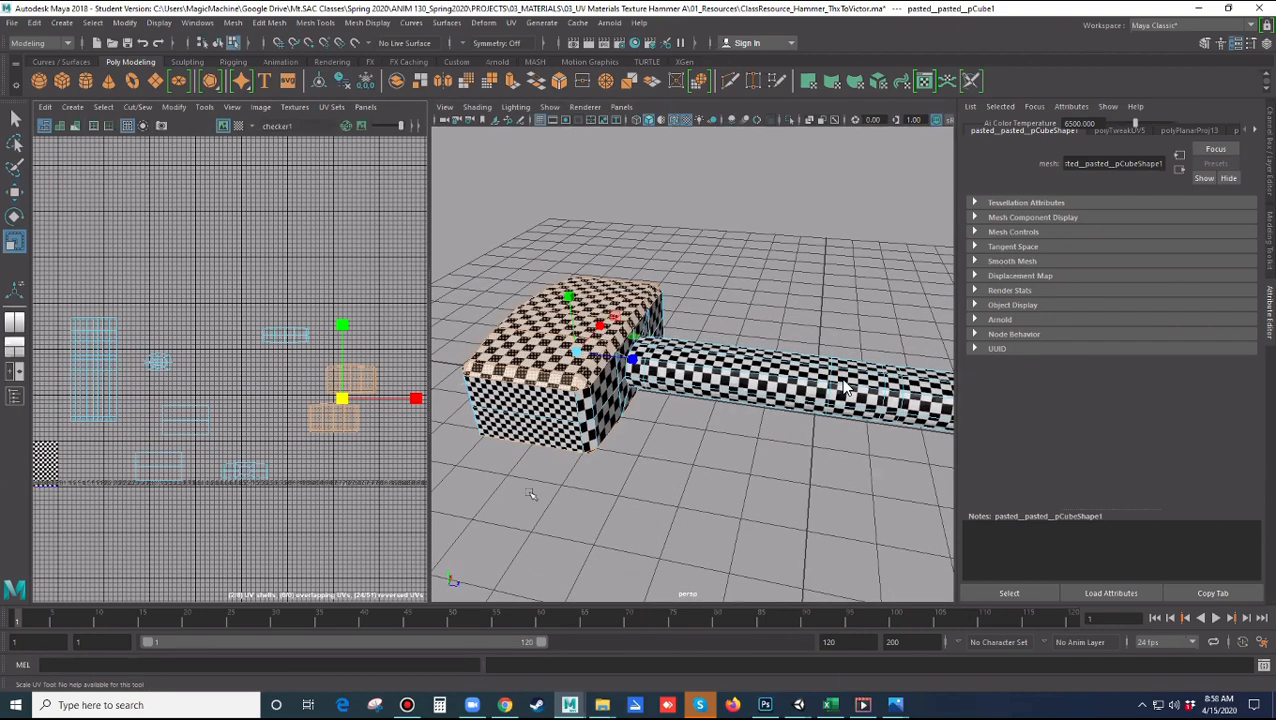
left_click_drag(486, 400, 480, 474, "alt")
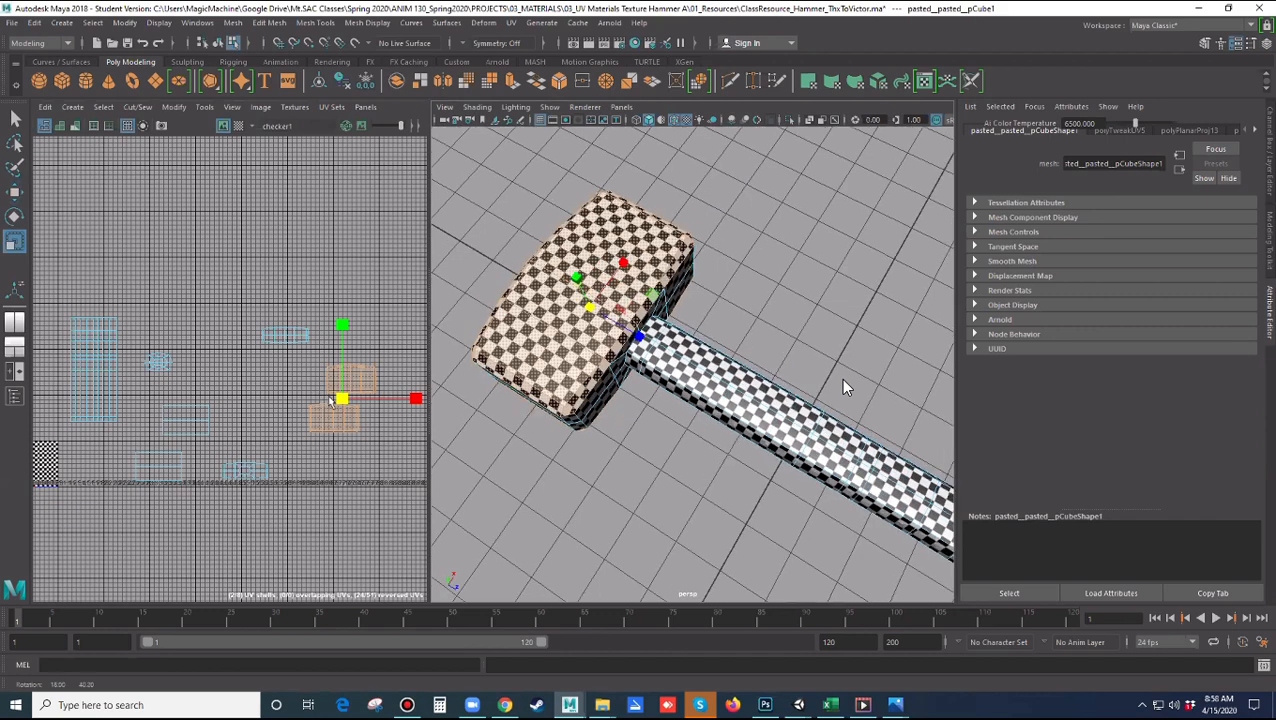
mouse_move(344, 402)
left_mouse_down()
mouse_move(326, 410)
mouse_move(362, 410)
left_mouse_up()
middle_click_drag(363, 460, 381, 441, "alt")
left_click_drag(843, 388, 843, 365, "alt")
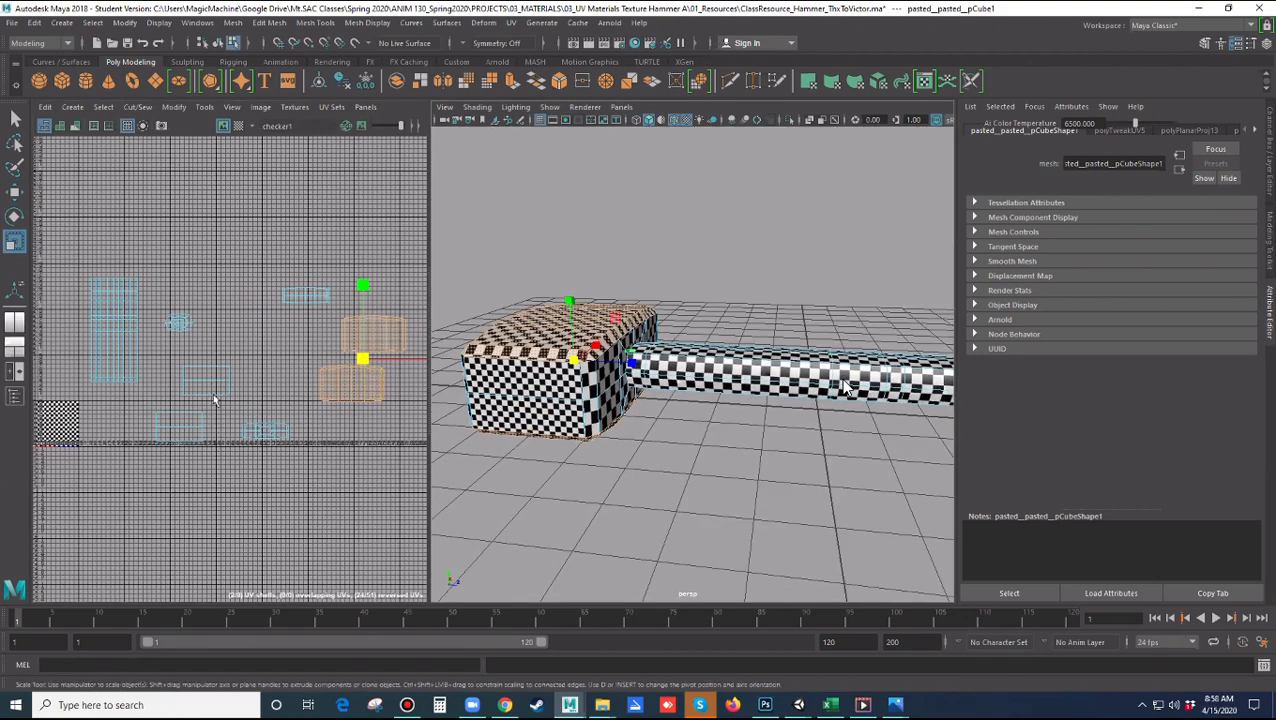
Select the UV shells of the hammer head's two striking end faces together and scale them down uniformly
left_click(213, 394)
left_click(197, 420, "shift")
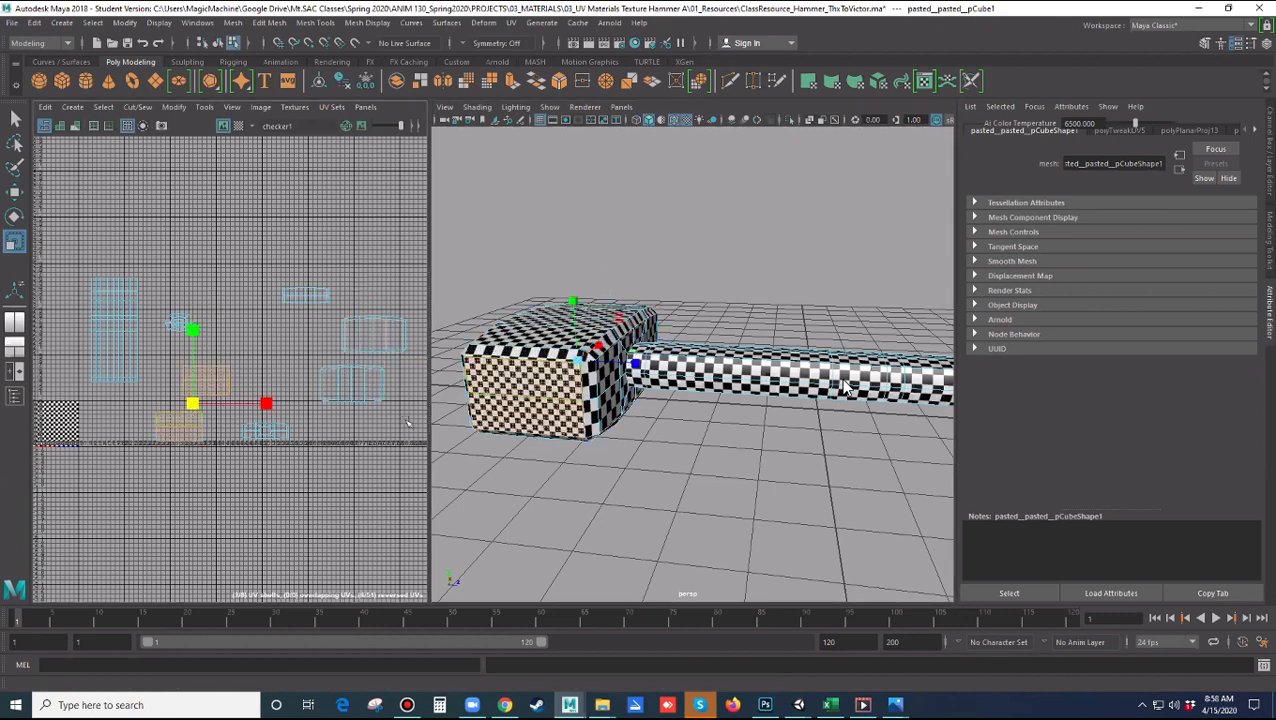
mouse_move(200, 412)
left_mouse_down()
mouse_move(219, 425)
mouse_move(167, 395)
mouse_move(183, 411)
left_mouse_up()
Select the UV shells of the head's two long side faces together and scale them up uniformly to match the handle's checkers
middle_click_drag(286, 491, 277, 502, "alt")
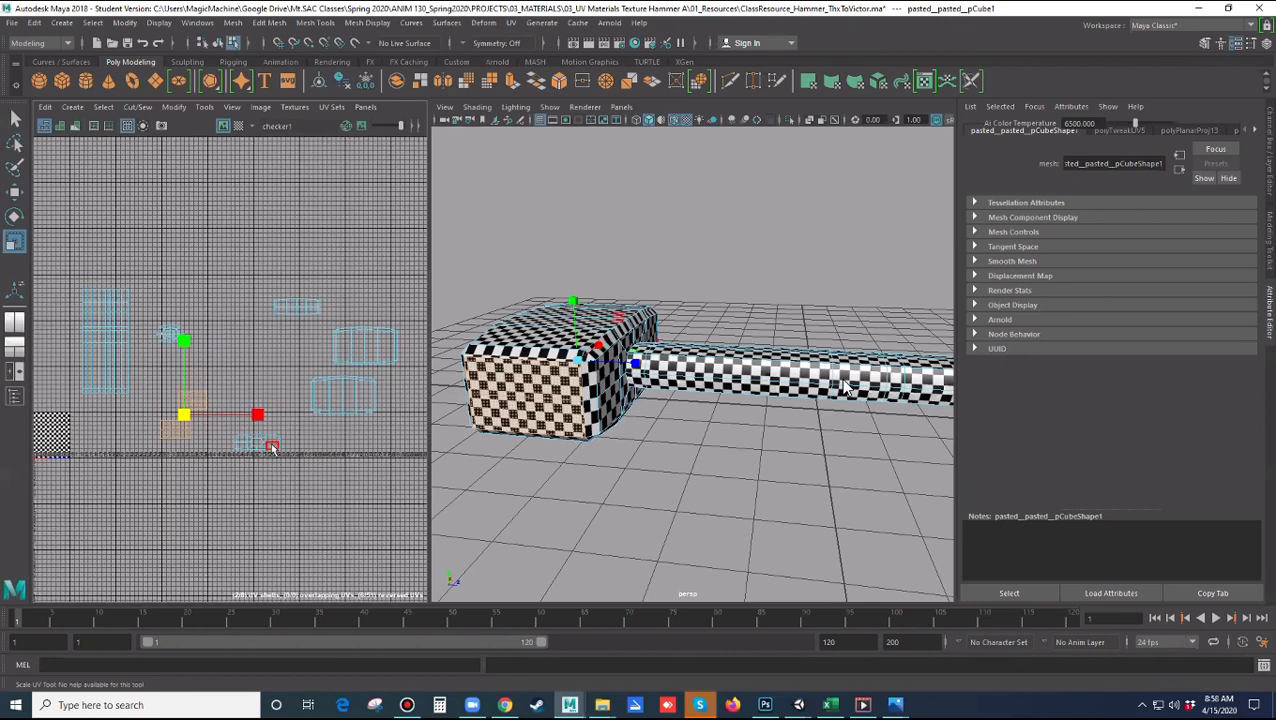
left_click(272, 447)
left_click(312, 310, "shift")
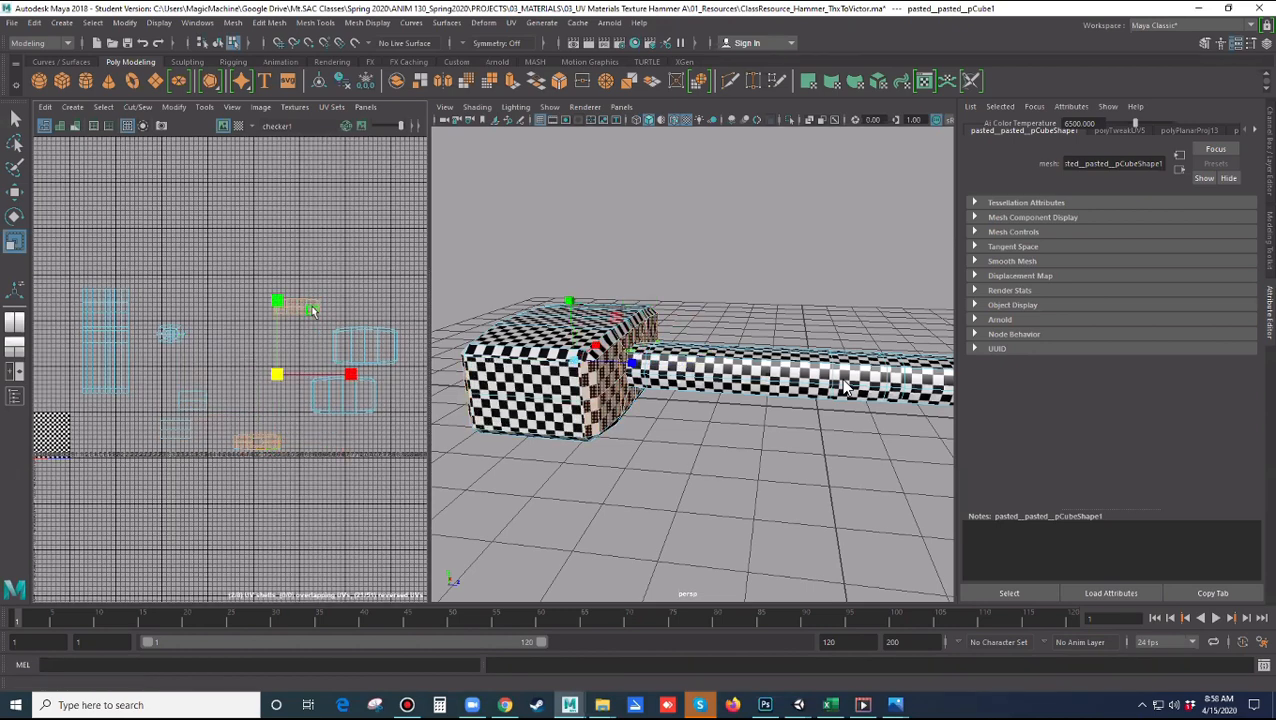
left_click_drag(690, 410, 293, 490, "alt")
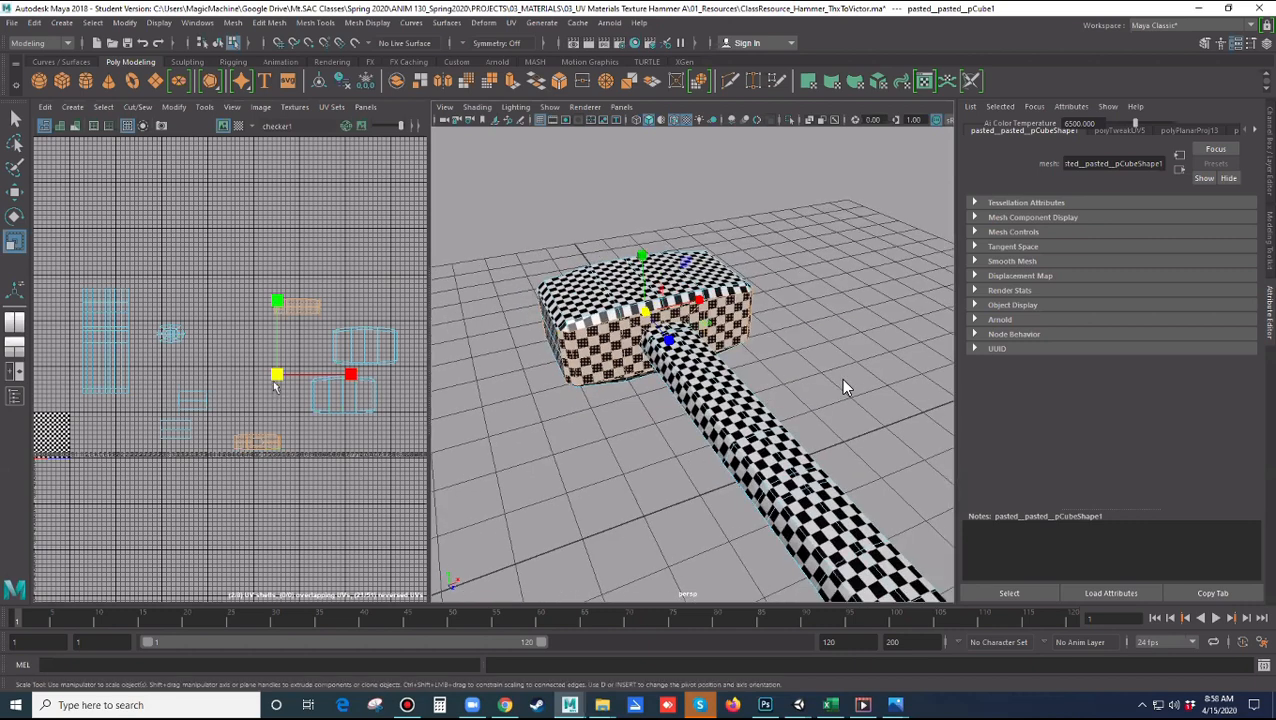
left_click_drag(259, 378, 292, 384)
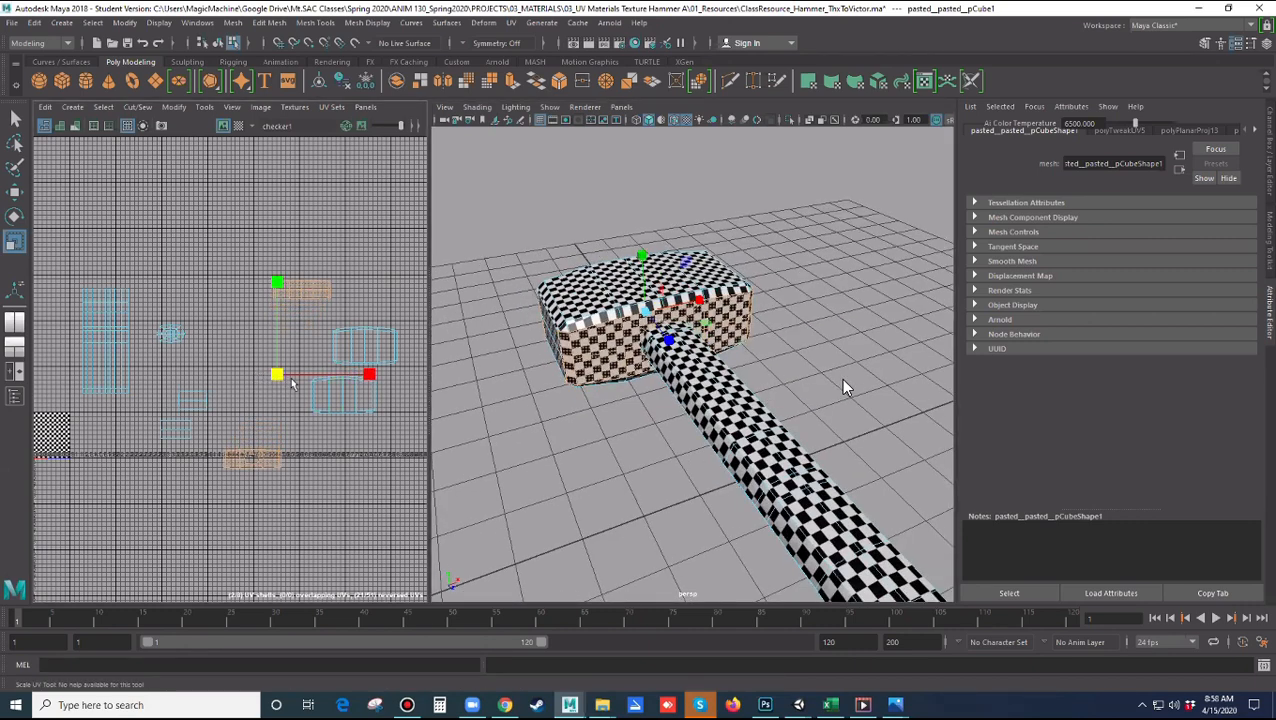
Select the strip of bevel faces along the head's top edge above the handle to inspect its checkers
scroll(843, 387, "up", 8)
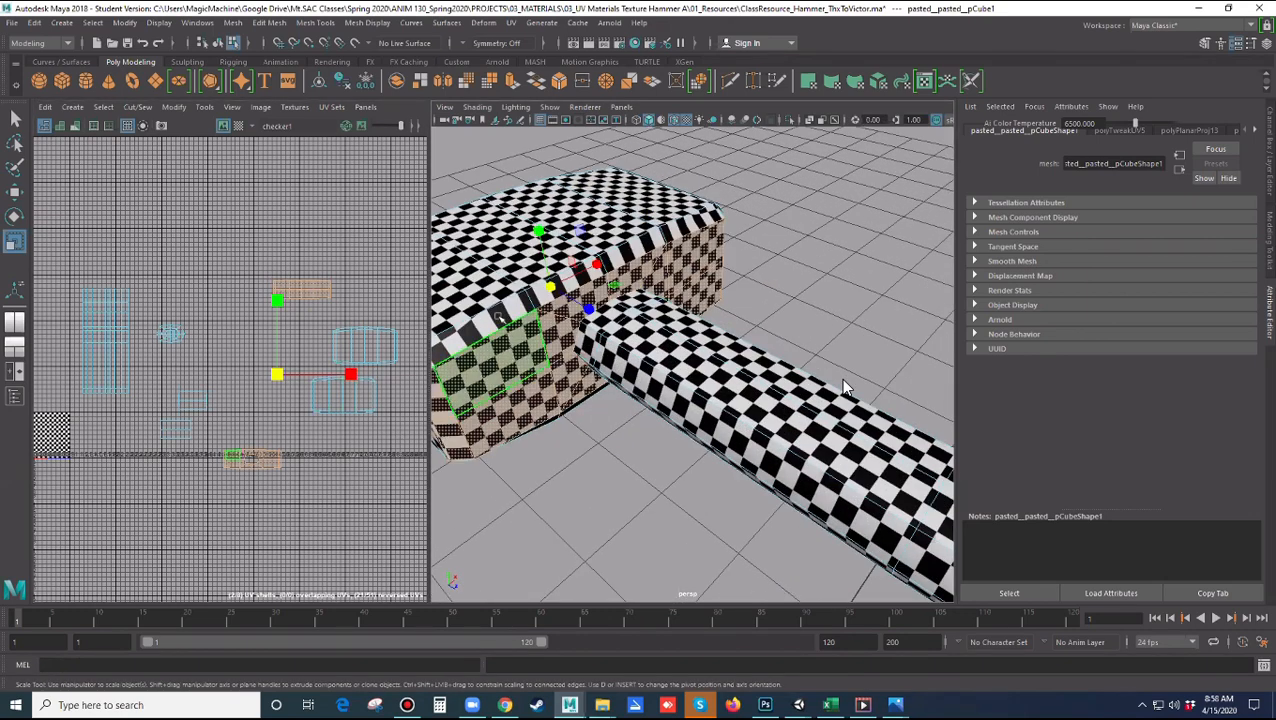
left_click(843, 387)
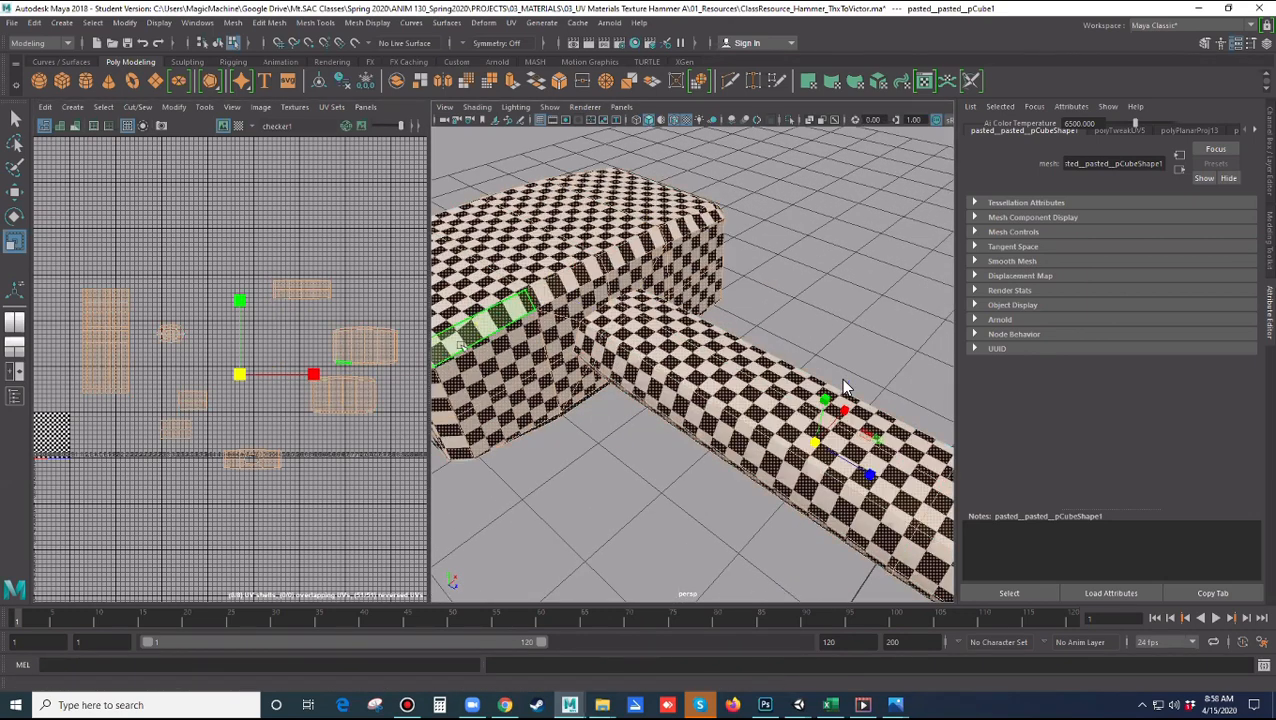
left_click(591, 456)
left_click(495, 319)
left_click(562, 287, "shift")
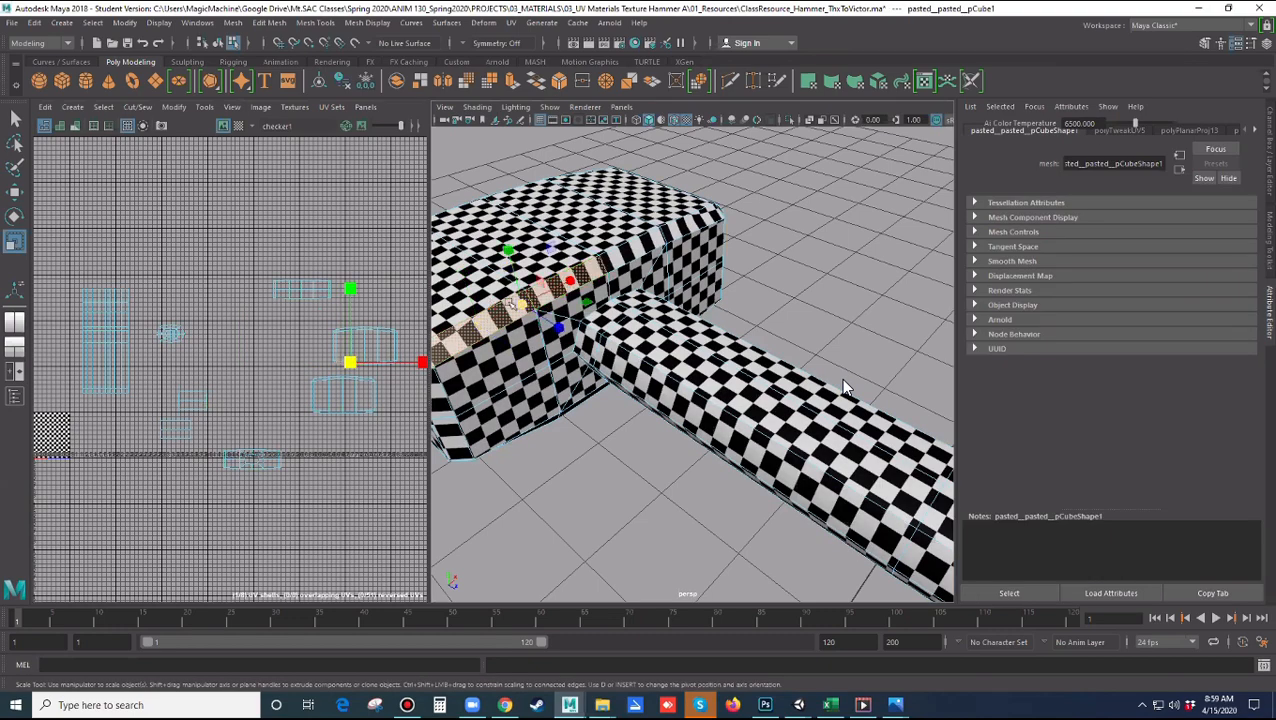
left_click(499, 315)
double_click(552, 288, "shift")
Examine the selected bevel strip's place in its UV shell and its checker distortion from several angles on the model
scroll(365, 443, "up", 2)
scroll(366, 440, "up", 2)
middle_click_drag(370, 412, 214, 514, "alt")
scroll(241, 485, "up", 4)
middle_click_drag(308, 333, 350, 402, "alt")
left_click_drag(843, 388, 542, 158, "alt")
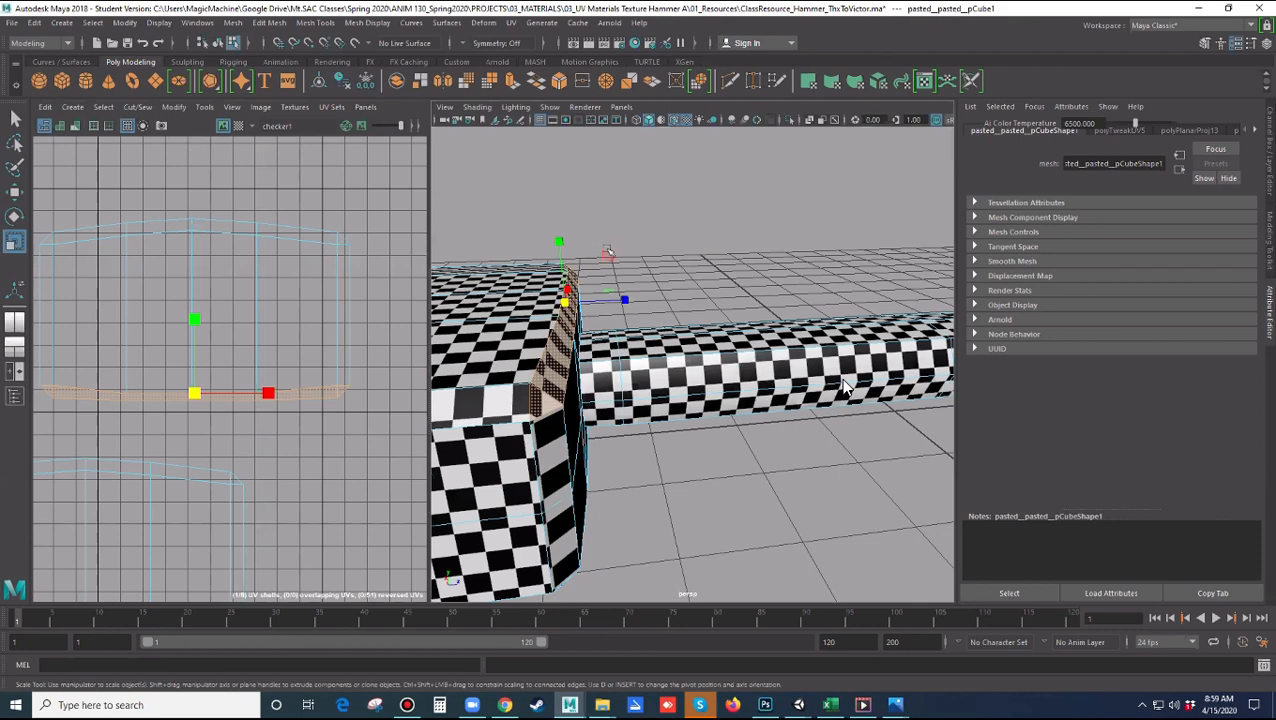
left_click_drag(620, 243, 598, 147, "alt")
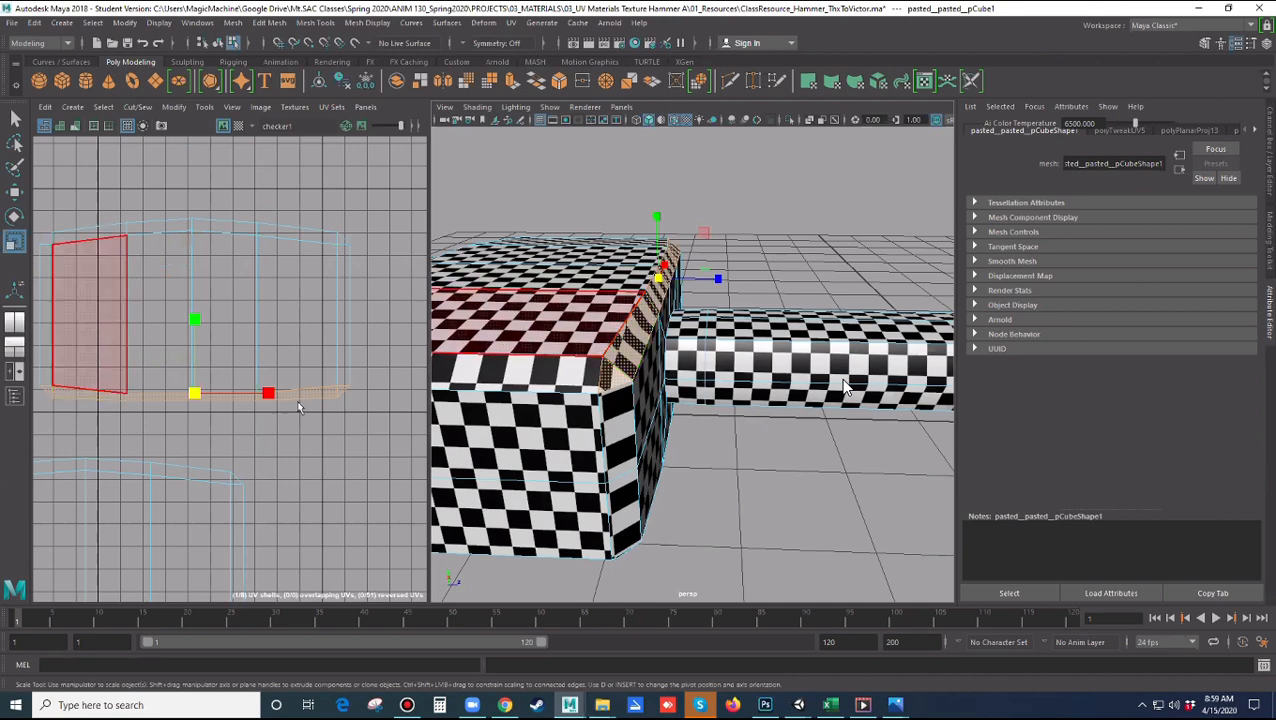
scroll(298, 402, "down", 3)
scroll(690, 440, "down", 5)
left_click_drag(723, 462, 618, 444, "alt")
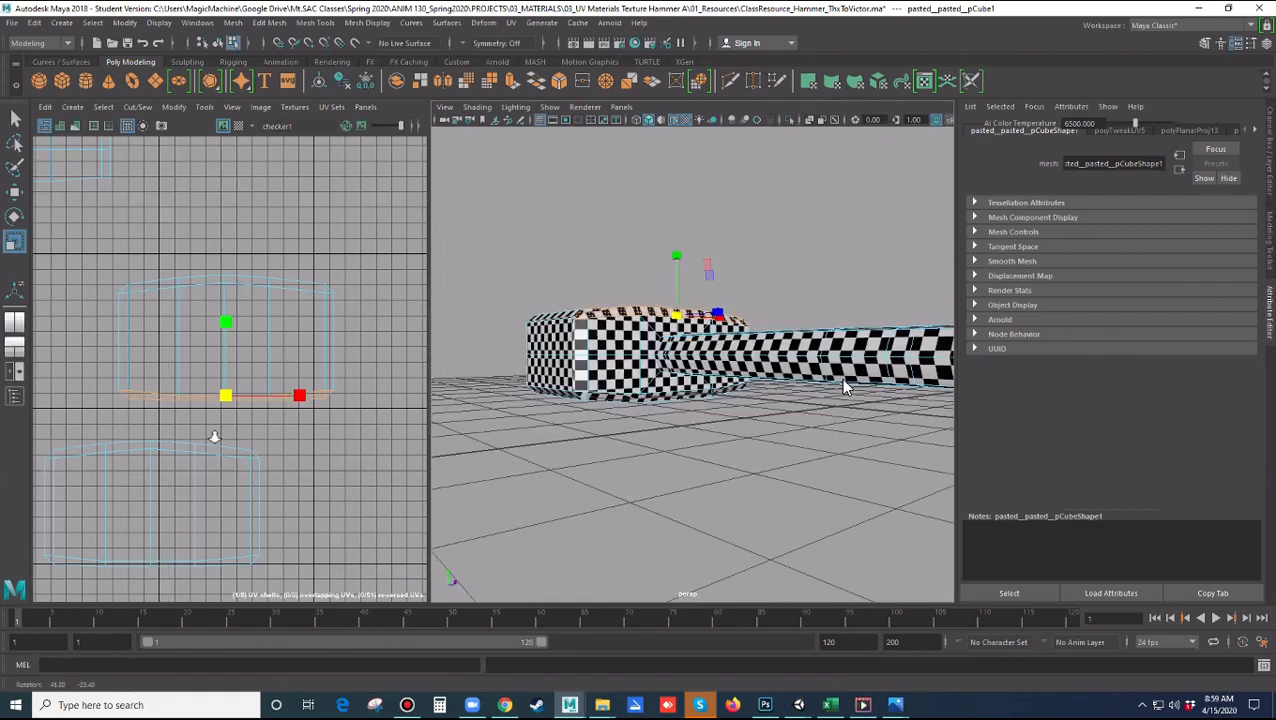
scroll(213, 440, "down", 5)
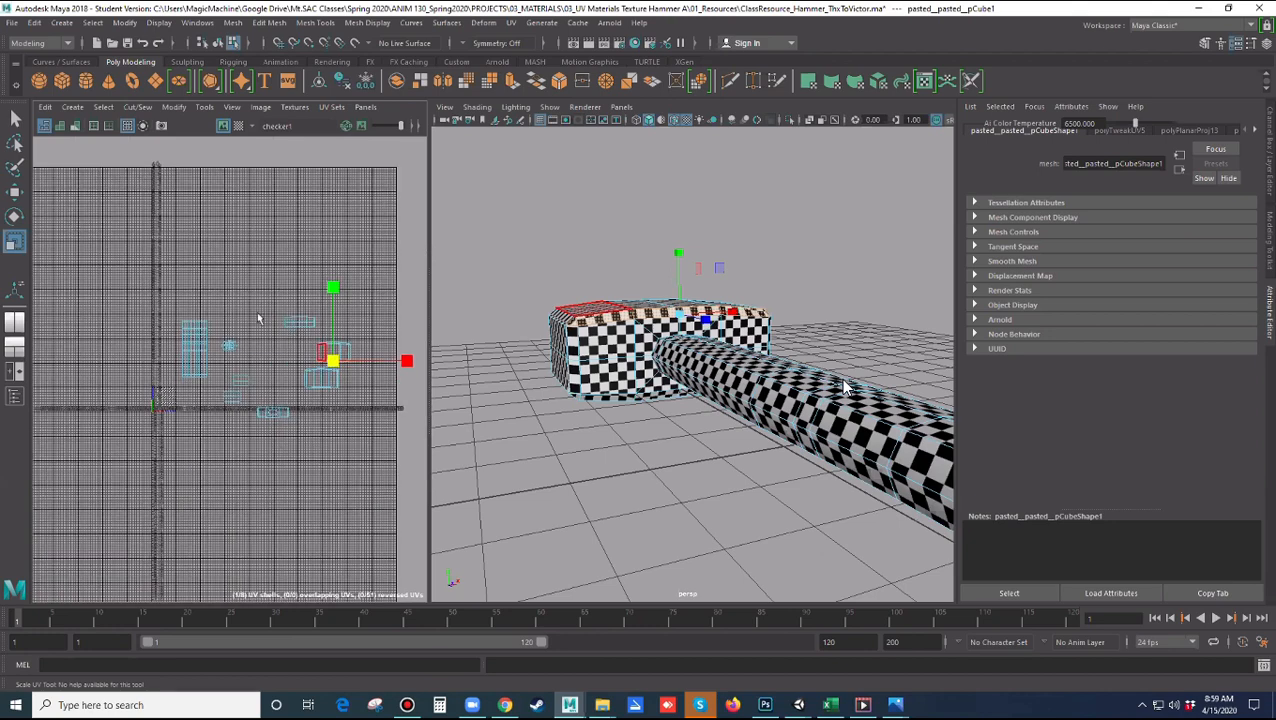
Select all the hammer's UV shells, scale them down together uniformly, and move them onto the checkered 0-1 tile
left_click(357, 483)
middle_click_drag(340, 470, 360, 451, "alt")
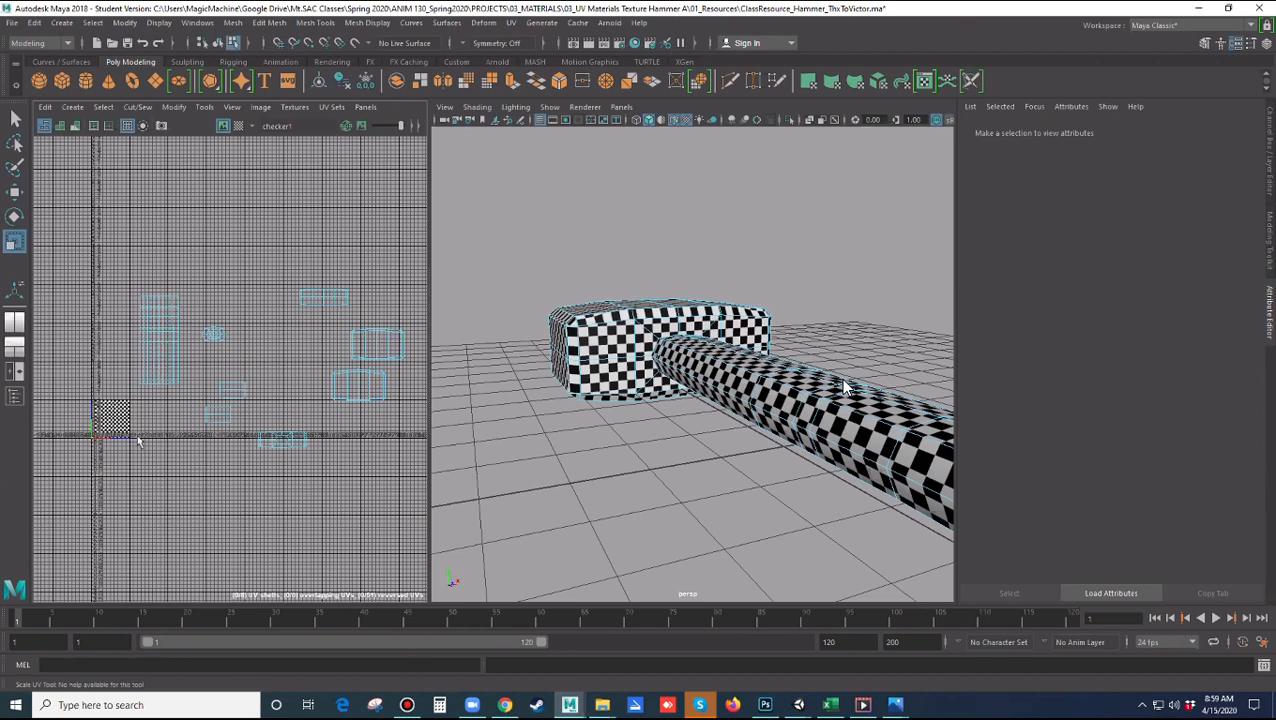
left_click_drag(112, 233, 415, 502)
key("r")
left_click_drag(272, 376, 210, 377)
key("w")
left_click_drag(265, 378, 117, 428)
key("f")
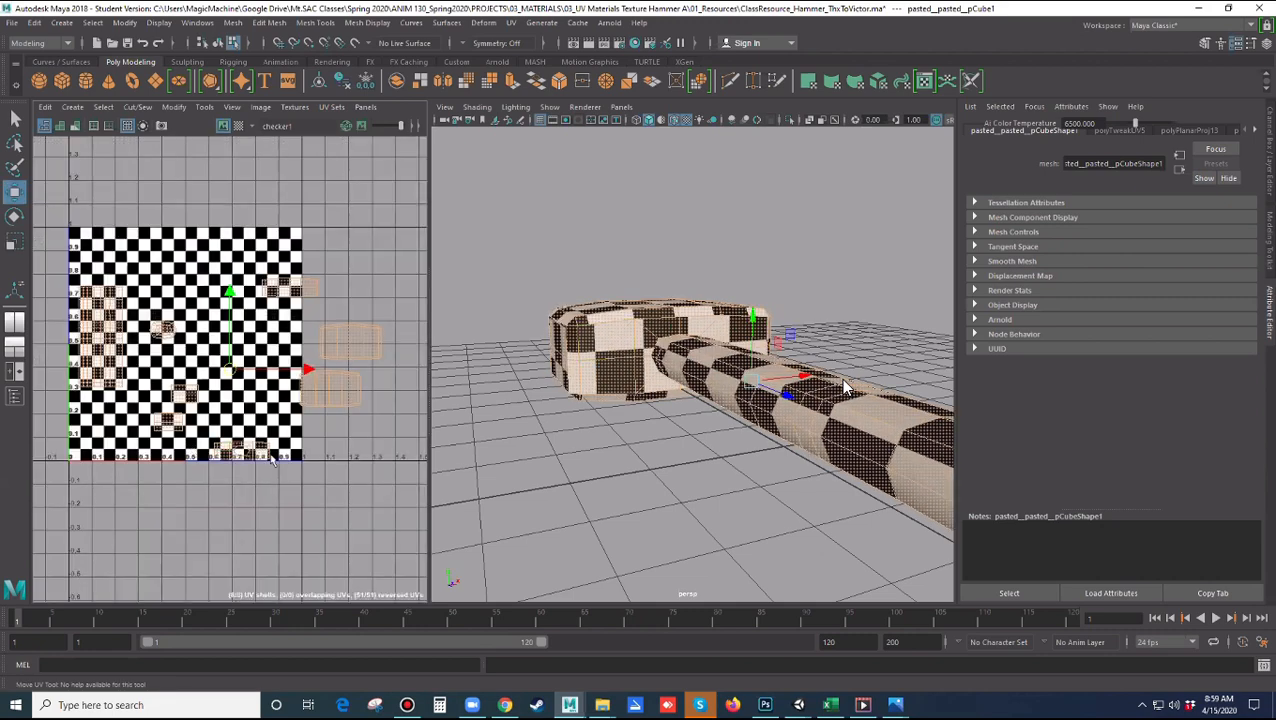
Dim the checker image behind the UV shells so their outlines stand out
middle_click_drag(261, 456, 297, 452, "alt")
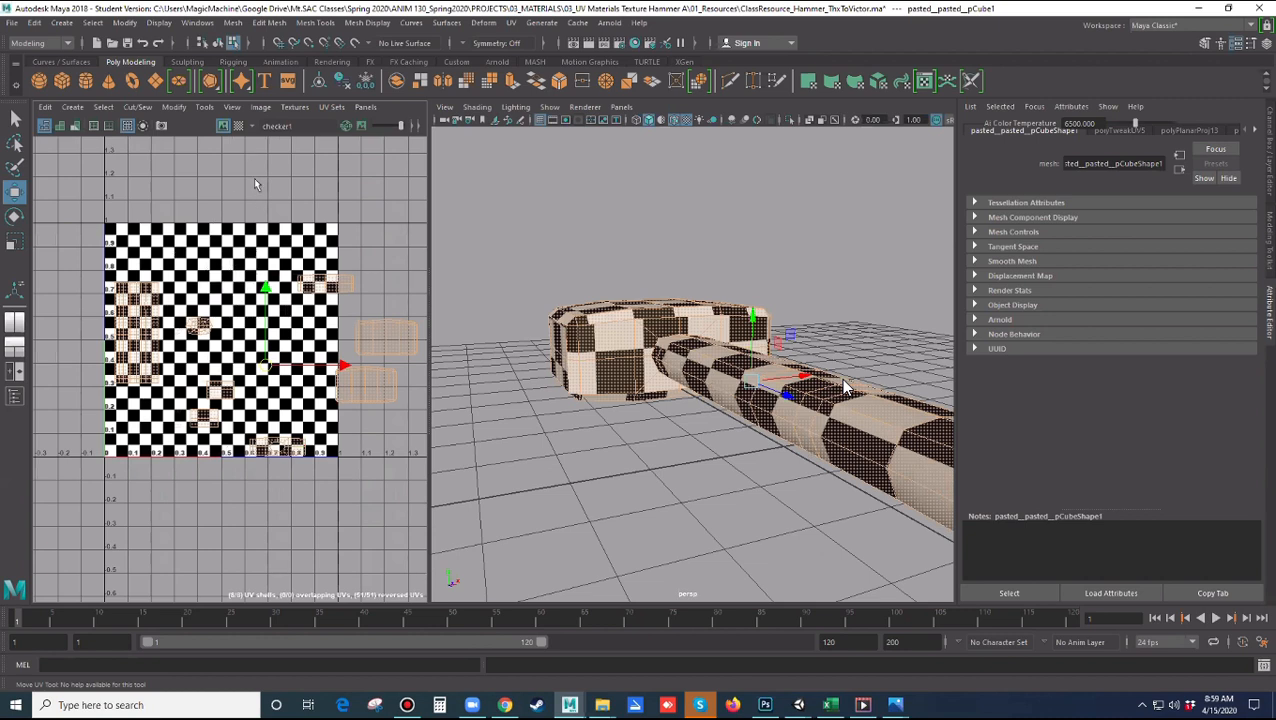
left_click(362, 127)
left_click_drag(401, 128, 398, 137)
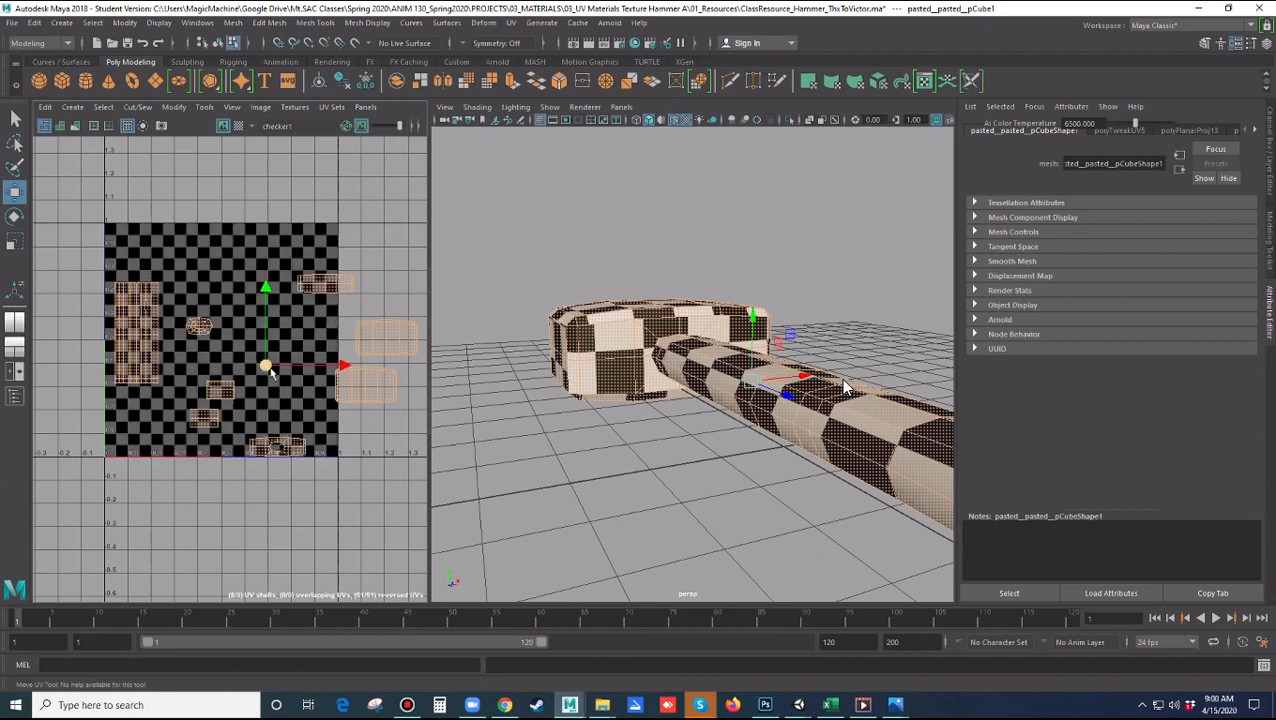
Scale all shells up together uniformly and move them so the handle shell sits in the 0-1 tile's upper-left corner
key("r")
left_click_drag(265, 366, 342, 351)
key("w")
scroll(392, 407, "down", 1)
middle_click_drag(392, 407, 308, 390, "alt")
left_click(305, 385)
scroll(305, 385, "down", 1)
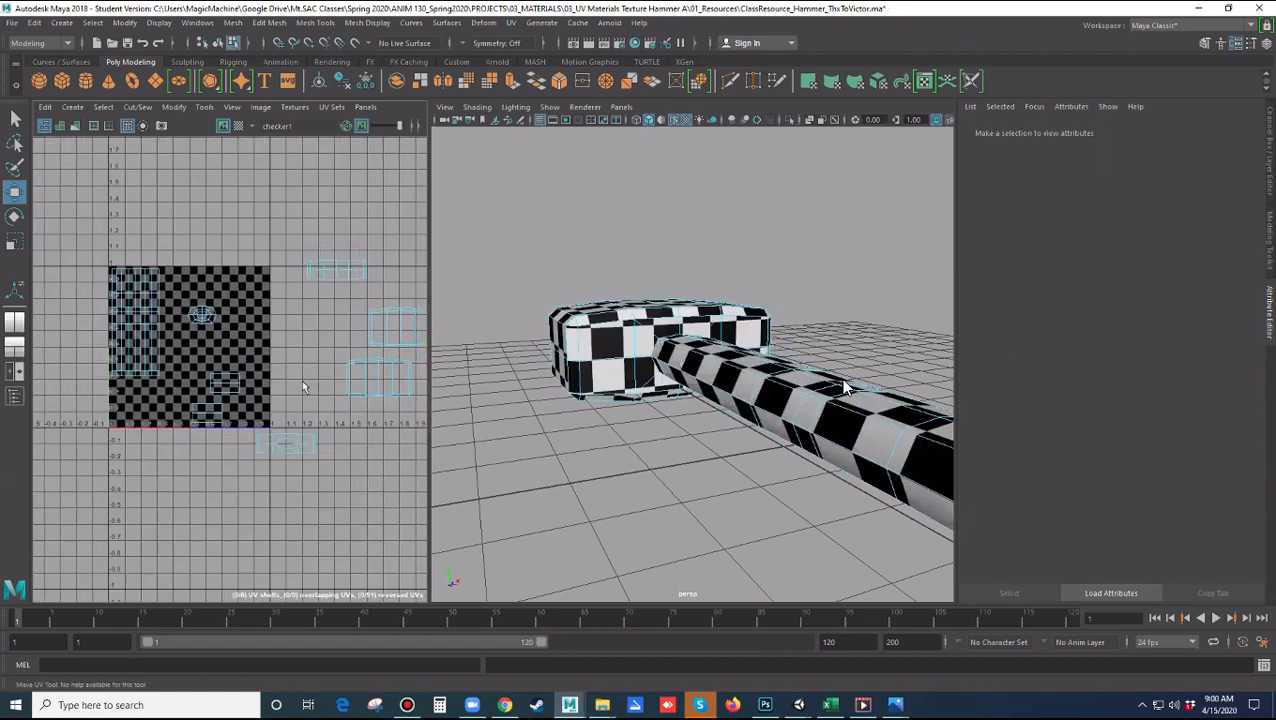
Move the UV shells of the head's top and bottom faces up near the tile's upper-right corner
left_click(378, 378)
left_click(401, 340, "shift")
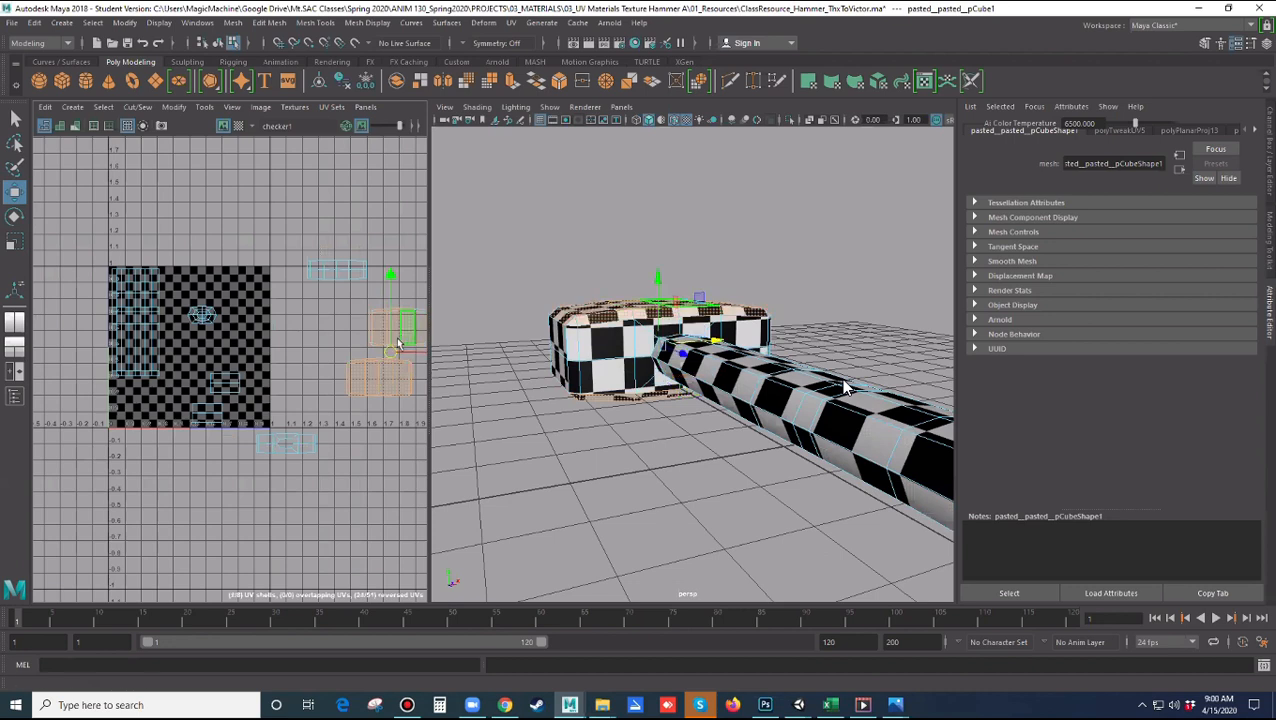
left_click_drag(390, 351, 256, 243)
left_click(307, 306)
left_click(250, 267)
Move the end cap shell and the upper striking-face shell out of the tile into the empty space on its right
left_click(210, 312)
left_click_drag(207, 317, 335, 354)
left_click(227, 383)
left_click_drag(226, 383, 321, 398)
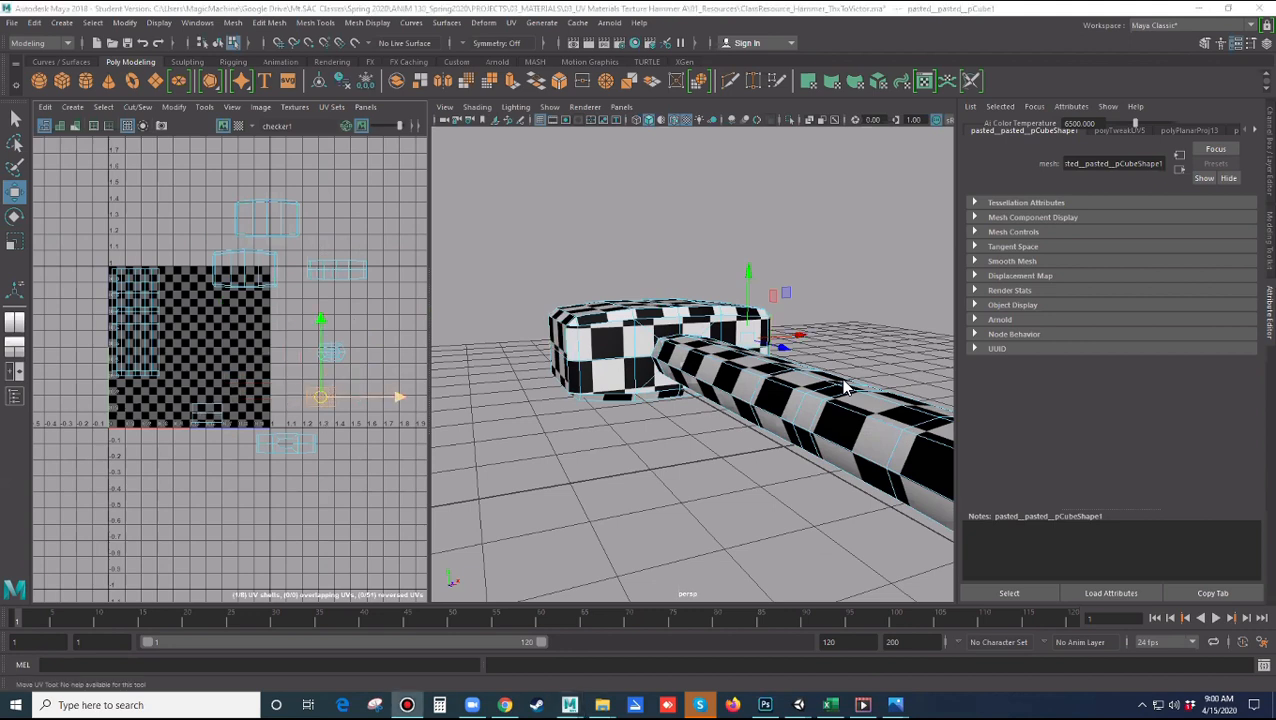
left_click(358, 332)
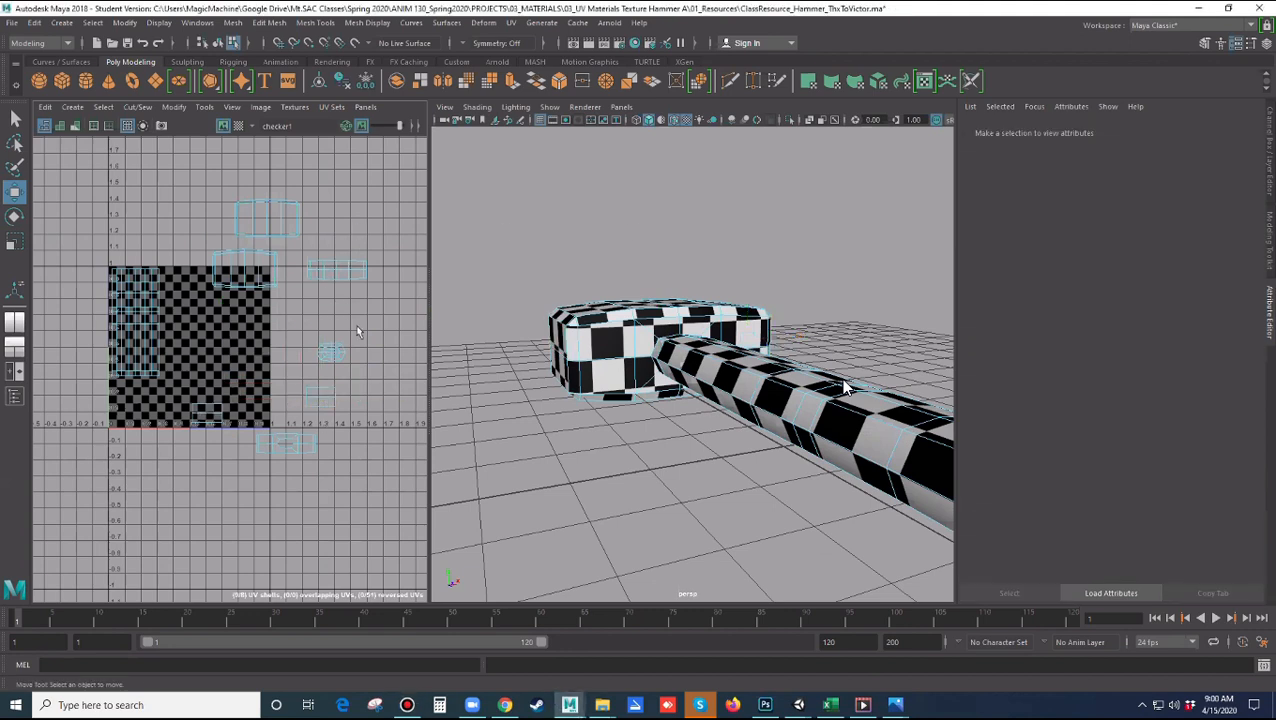
middle_click_drag(357, 313, 366, 327, "alt")
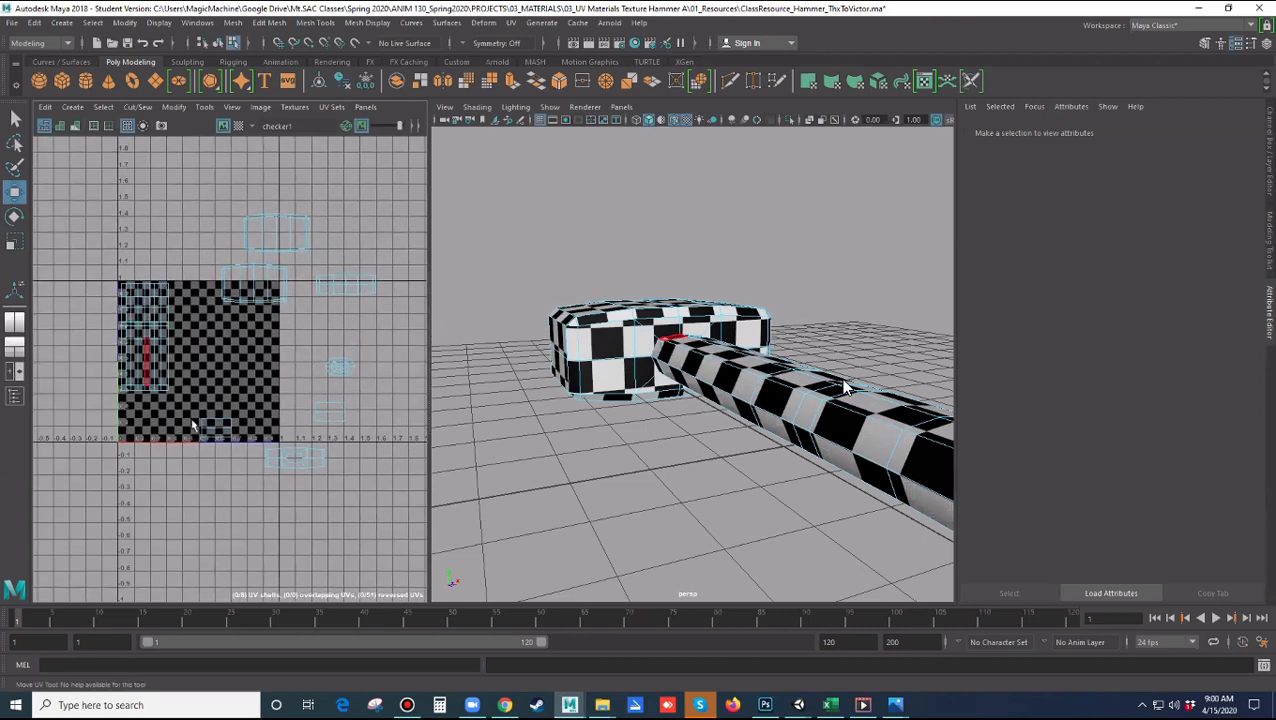
Stack the UV shells of the head's top and bottom faces inside the tile, directly beside the handle shell
left_click(157, 347)
left_click_drag(145, 339, 145, 340)
left_click(249, 287)
left_click_drag(254, 285, 208, 306)
left_click(276, 234)
left_click_drag(276, 234, 212, 348)
scroll(281, 451, "down", 3)
scroll(281, 451, "up", 4)
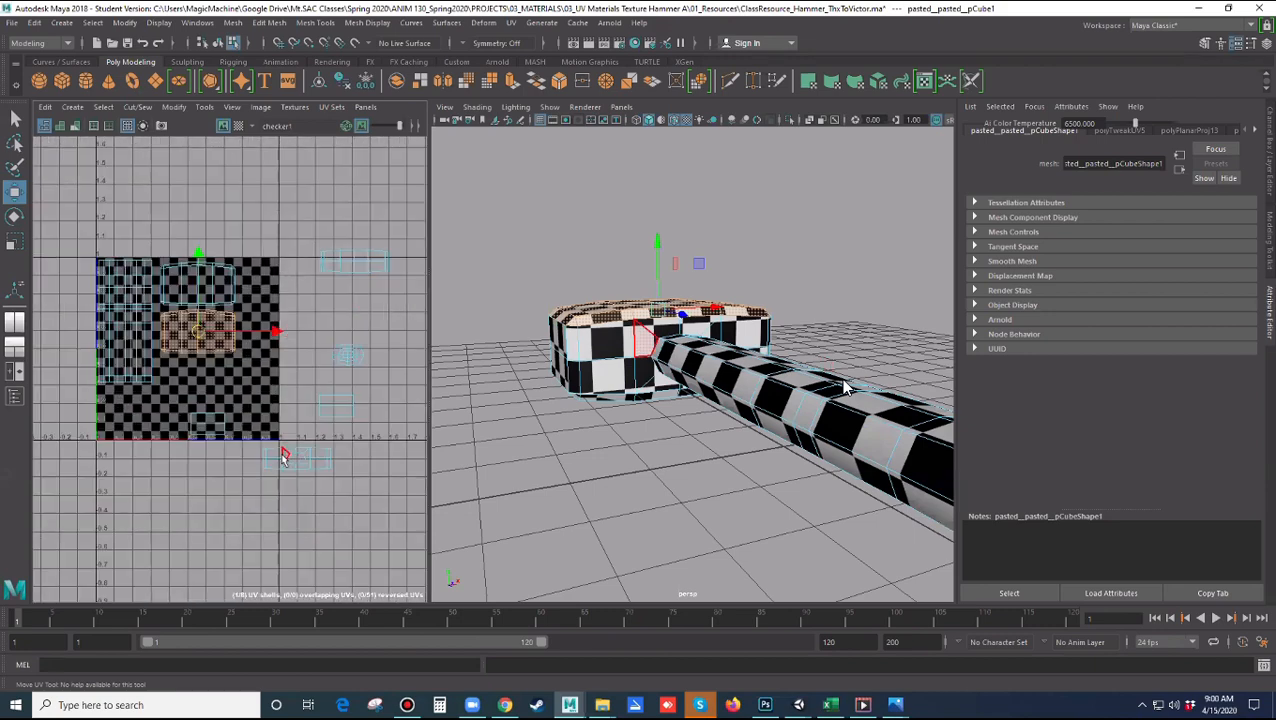
Place the two long side-face shells one below the other, beneath the stacked top and bottom face shells
middle_click_drag(368, 469, 374, 436, "alt")
double_click(321, 430)
left_click_drag(299, 425, 203, 340)
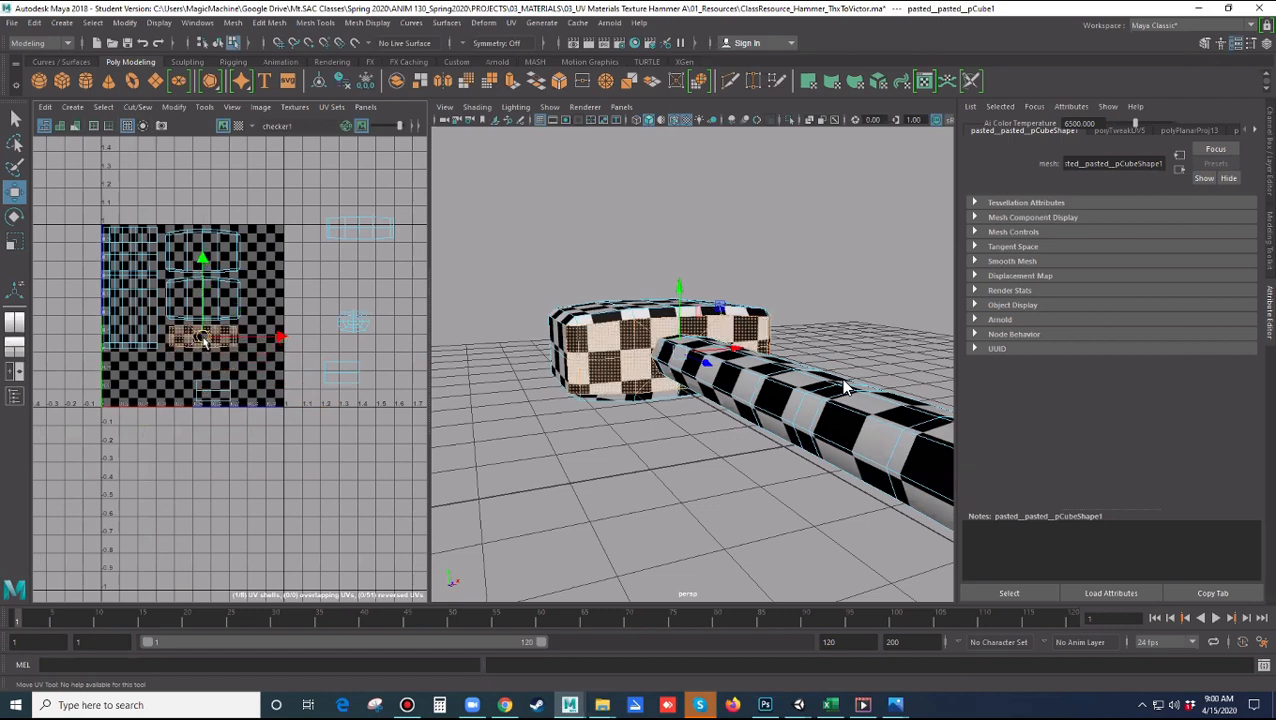
double_click(353, 235)
left_click_drag(359, 230, 200, 364)
Line up the two striking-face shells and the end cap shell in a column along the tile's right edge
double_click(350, 379)
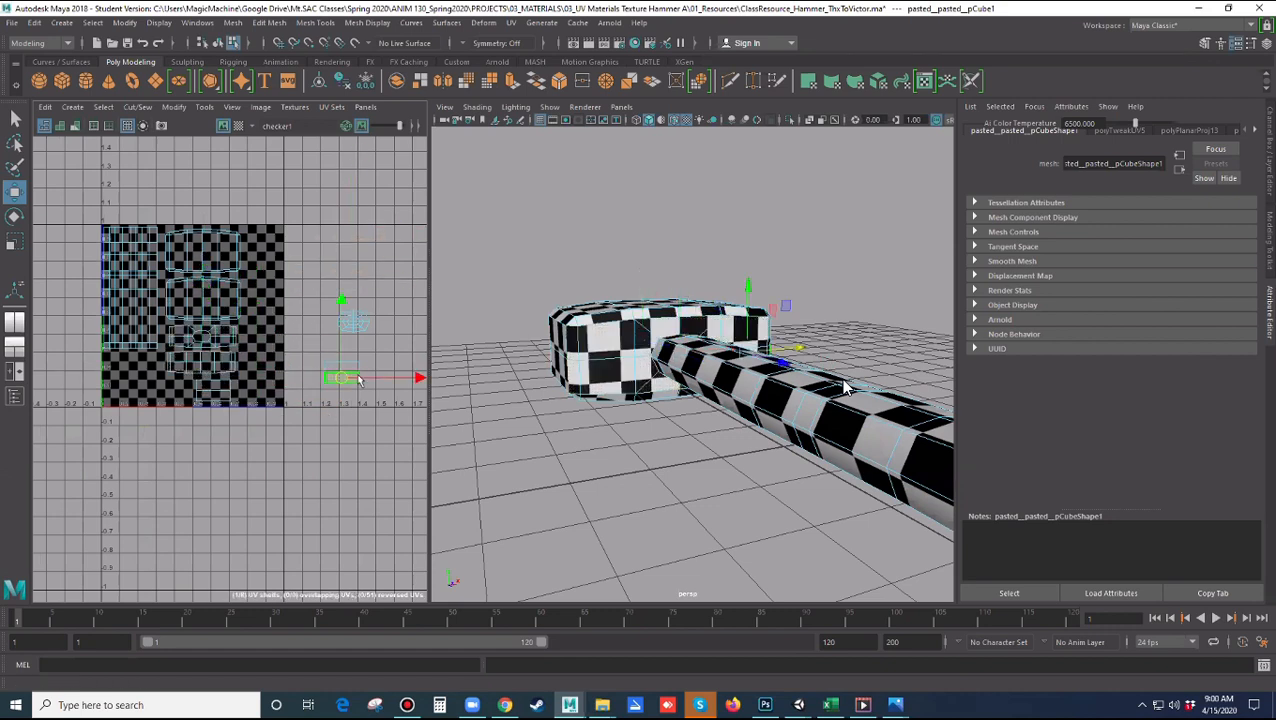
left_click_drag(341, 373, 261, 257)
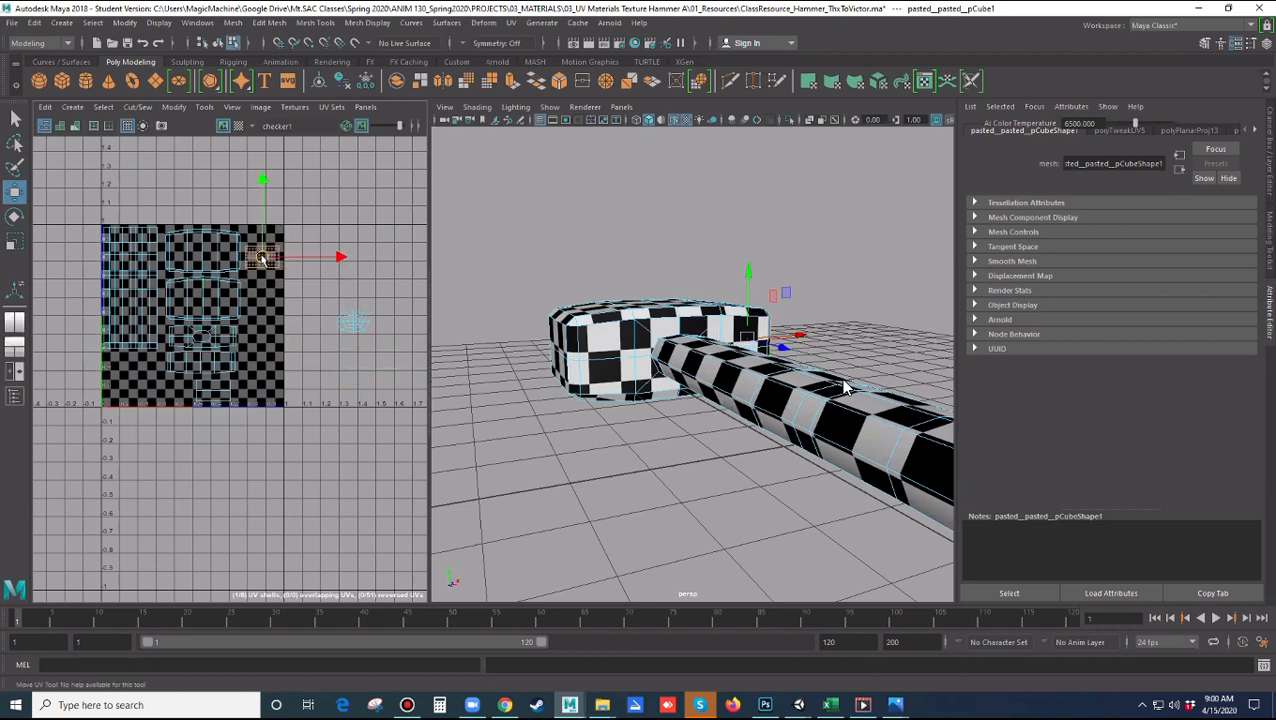
double_click(215, 396)
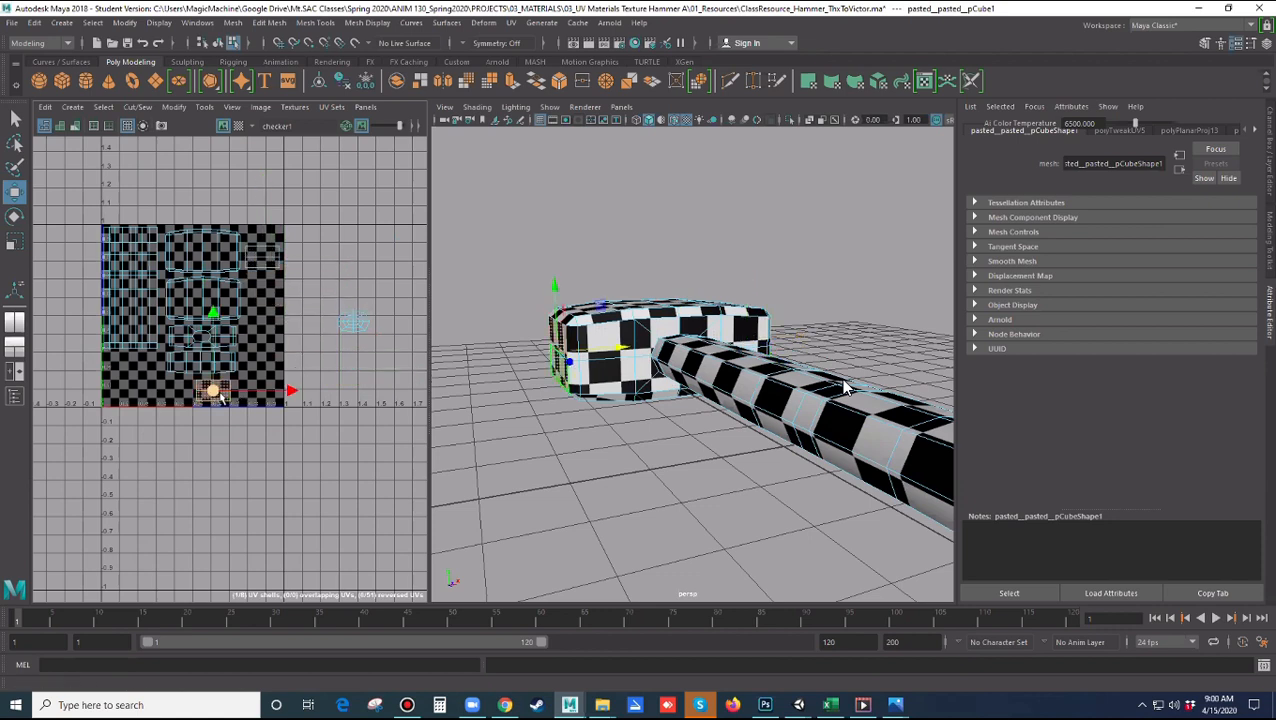
double_click(268, 290)
double_click(350, 325)
left_click_drag(345, 338, 259, 320)
Examine the packed UV layout for unused space left inside the 0-1 tile
scroll(284, 396, "down", 3)
scroll(284, 396, "up", 4)
scroll(284, 396, "up", 2)
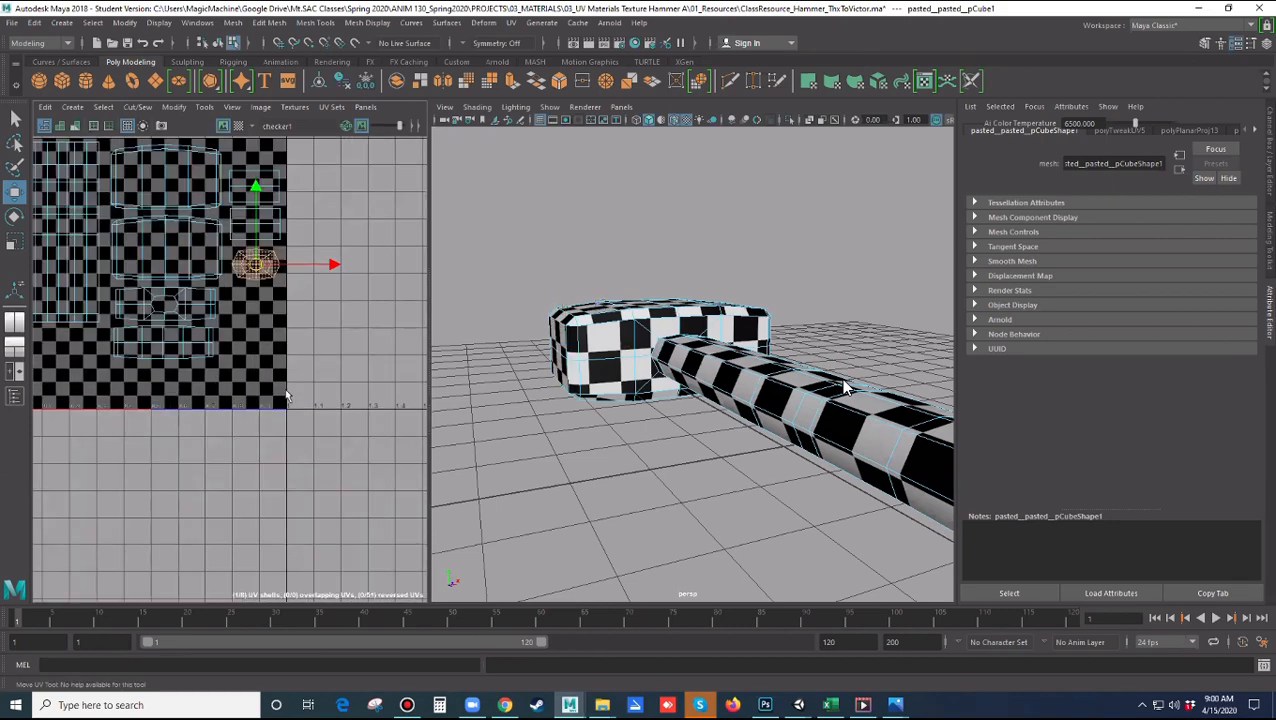
scroll(325, 412, "down", 2)
mouse_move(350, 396)
middle_mouse_down("alt")
mouse_move(305, 353)
mouse_move(348, 411)
middle_mouse_up("alt")
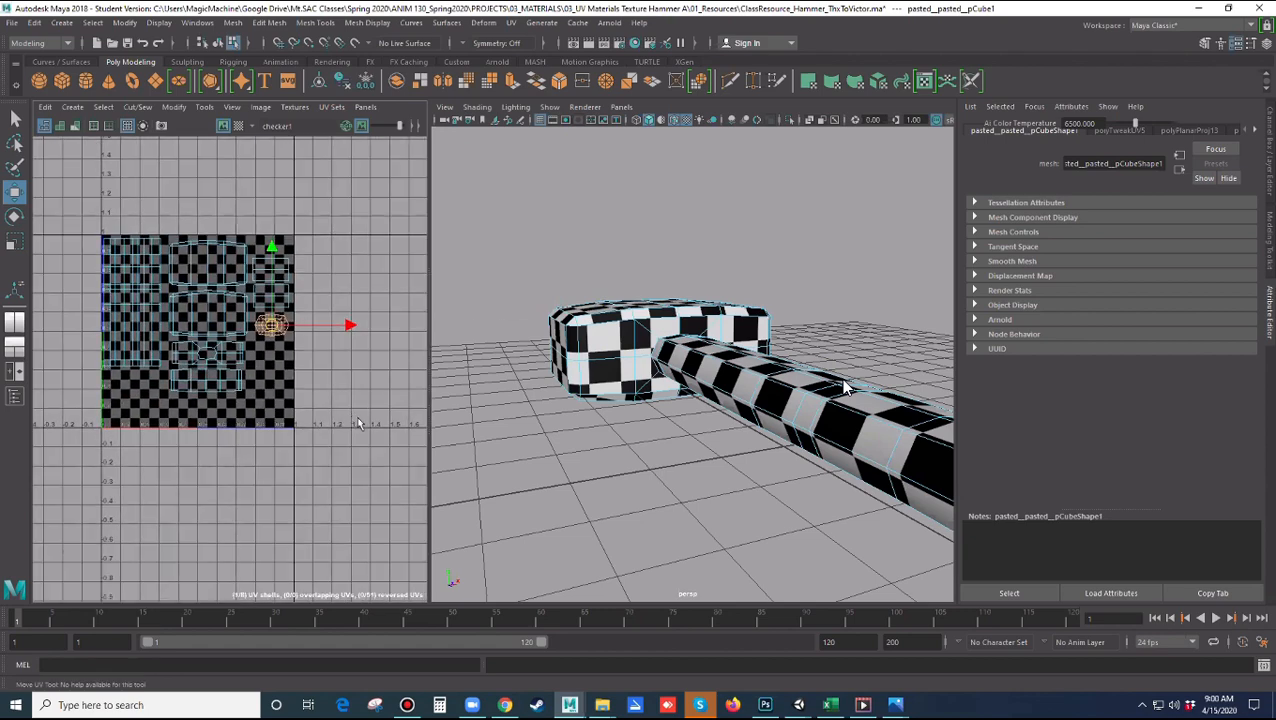
scroll(359, 424, "down", 5)
scroll(359, 424, "up", 5)
middle_click_drag(298, 292, 381, 344, "alt")
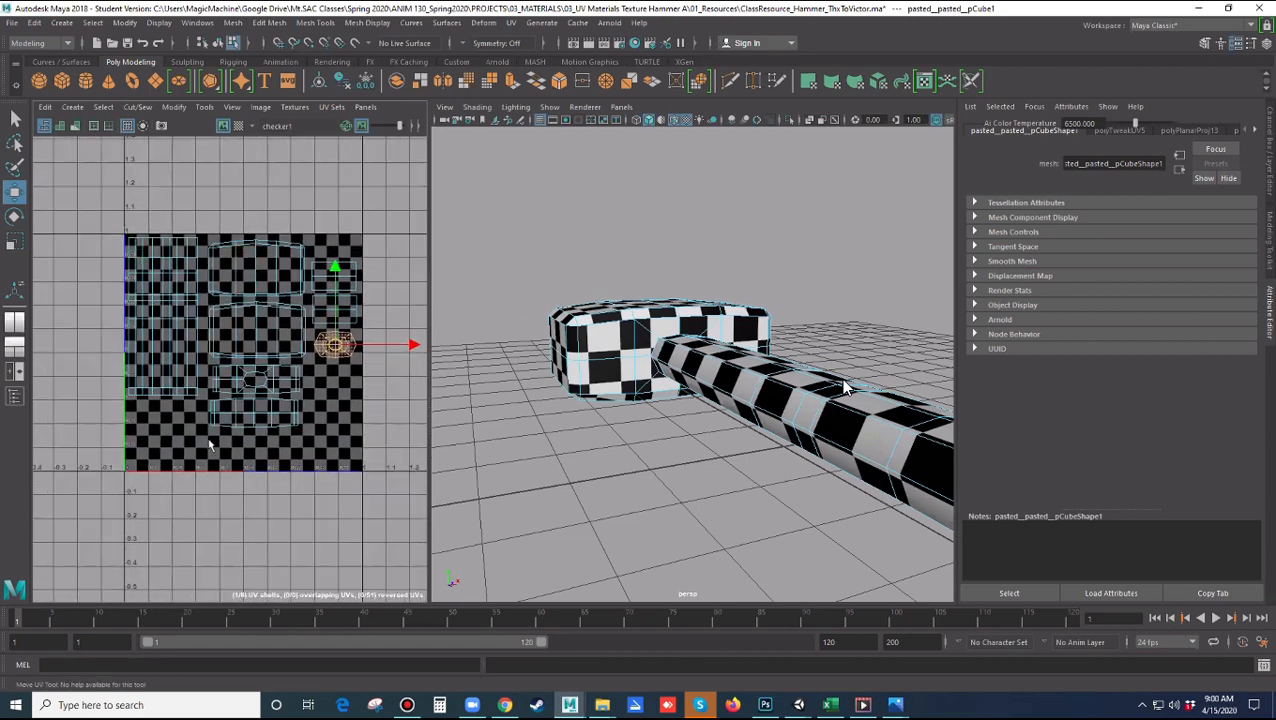
Move the column of striking-face and end cap shells out above the tile's upper-right corner
left_click(381, 466)
scroll(381, 466, "down", 3)
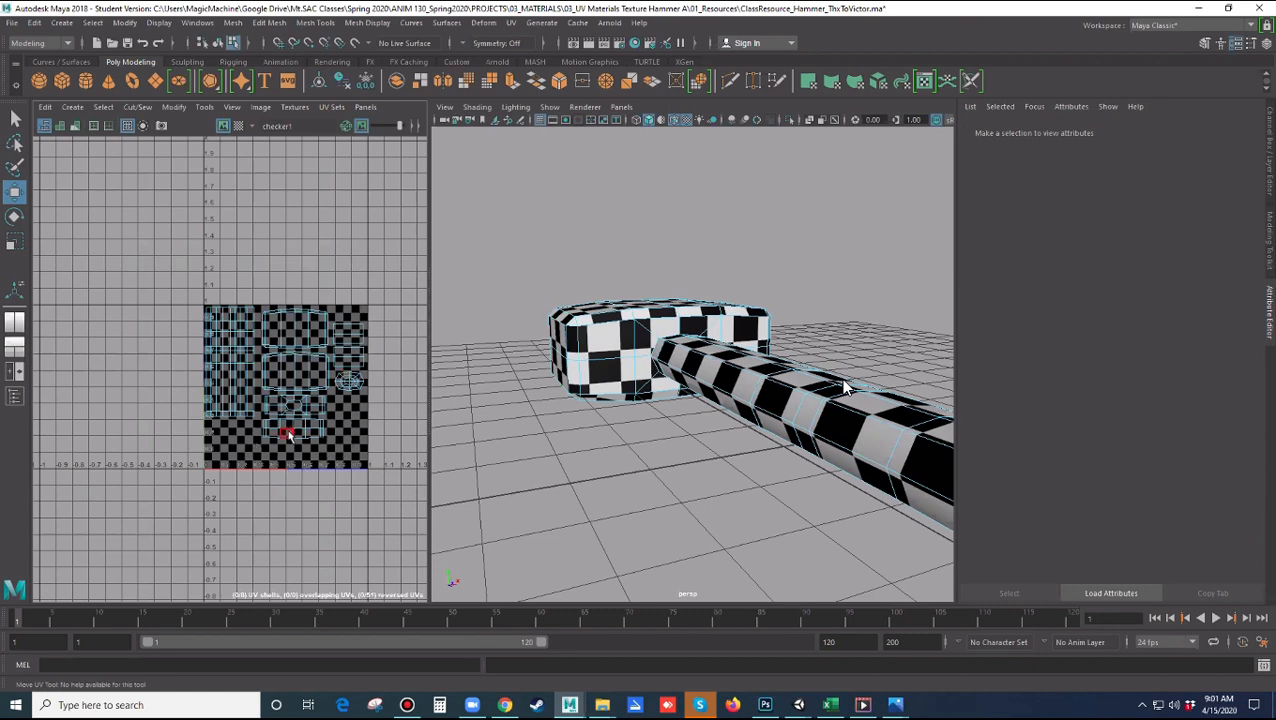
left_click_drag(377, 309, 369, 243)
Select all the UV shells and scale them up together uniformly to fill more of the 0-1 tile
left_click(316, 337)
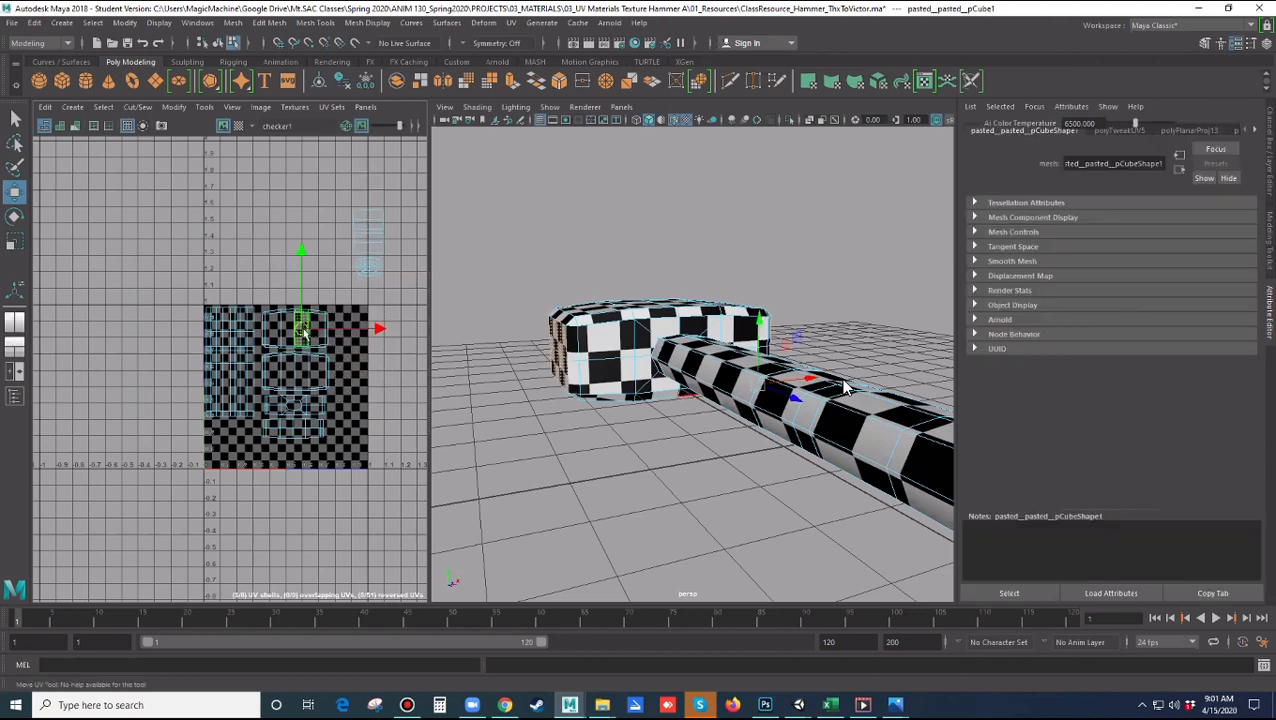
left_click(301, 371, "shift")
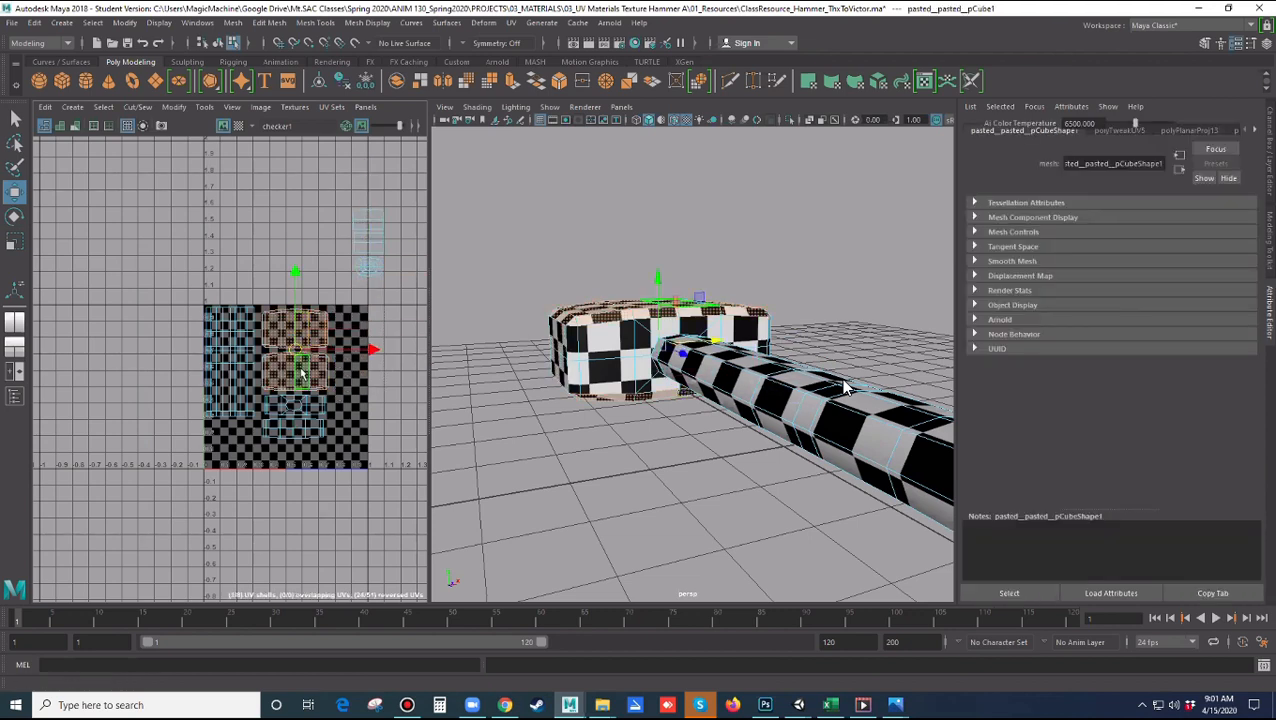
key("r")
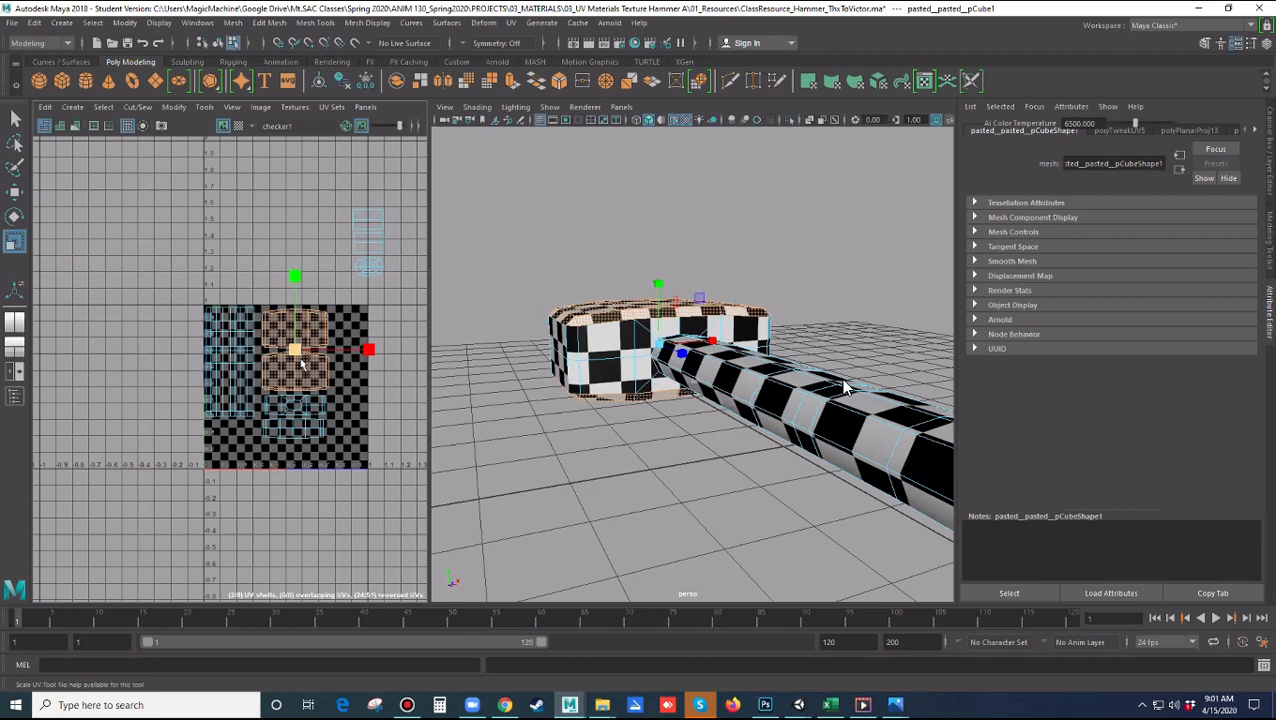
left_click_drag(168, 182, 378, 442)
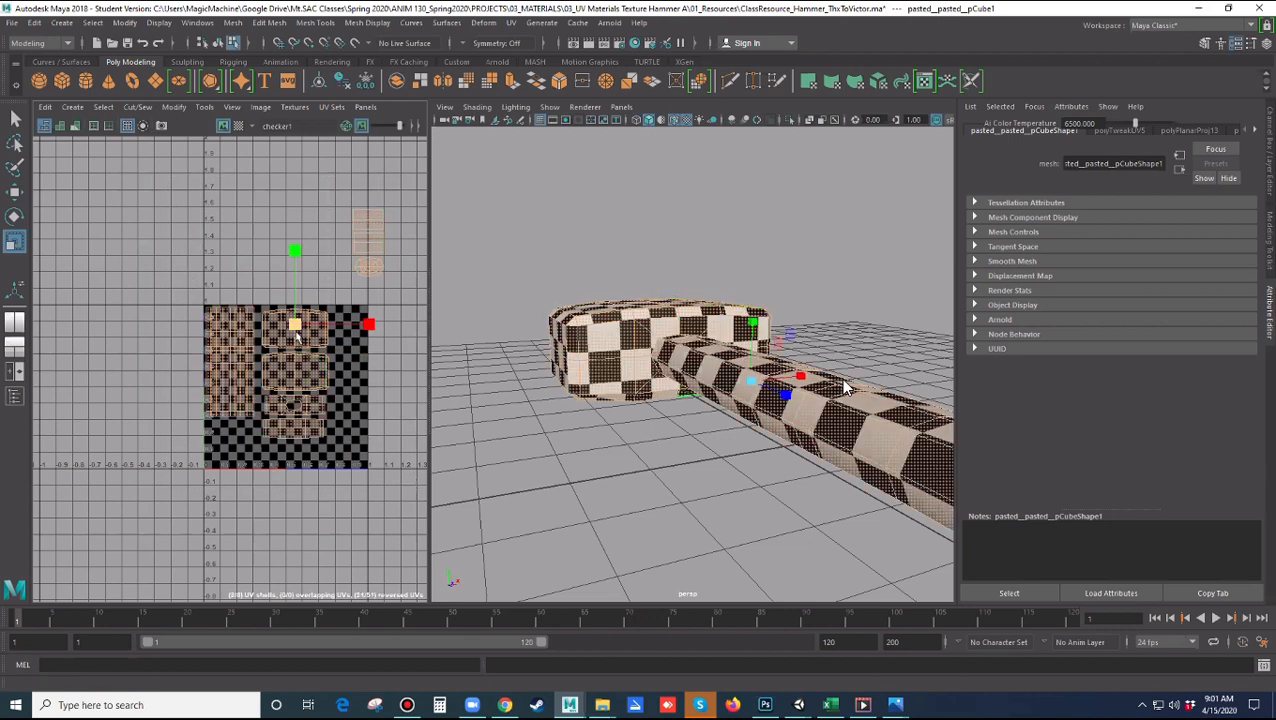
left_click_drag(297, 332, 310, 343)
scroll(318, 352, "down", 8)
scroll(322, 355, "up", 8)
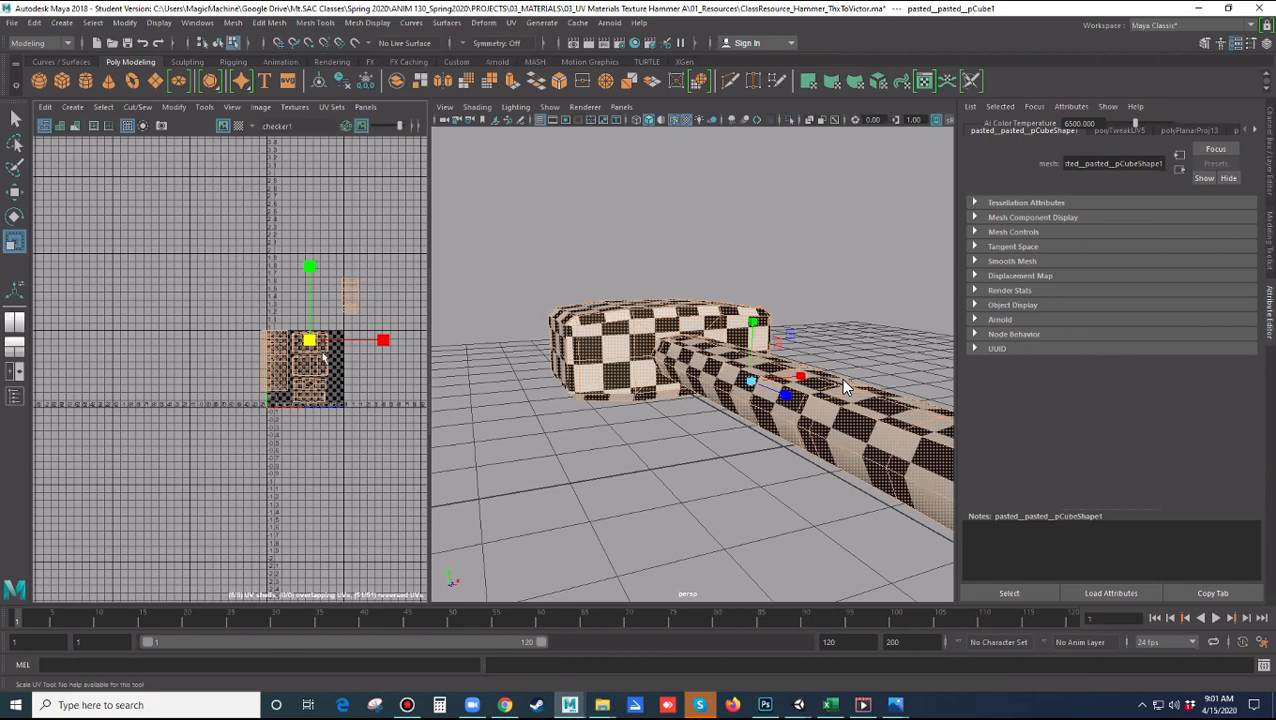
Move all the UV shells so the handle shell meets the tile's upper-left corner, then scale them up to span the tile's width
middle_click_drag(360, 377, 318, 357, "alt")
scroll(318, 358, "up", 2)
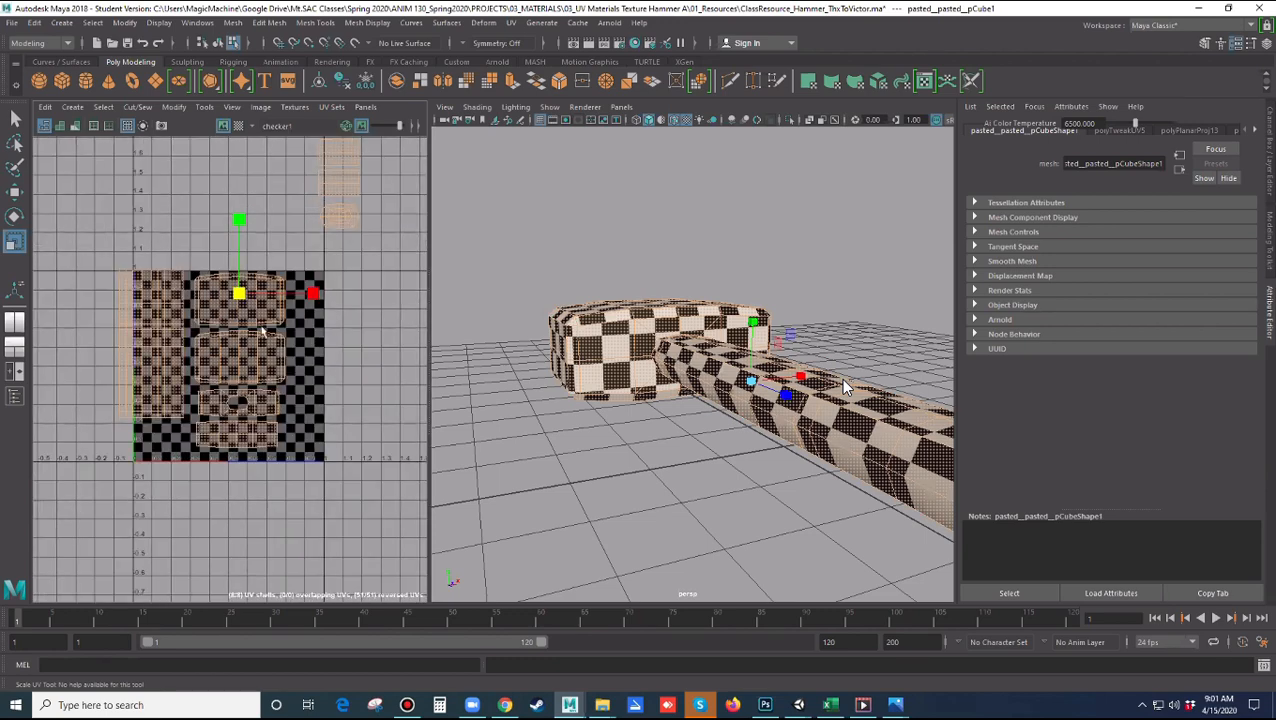
key("w")
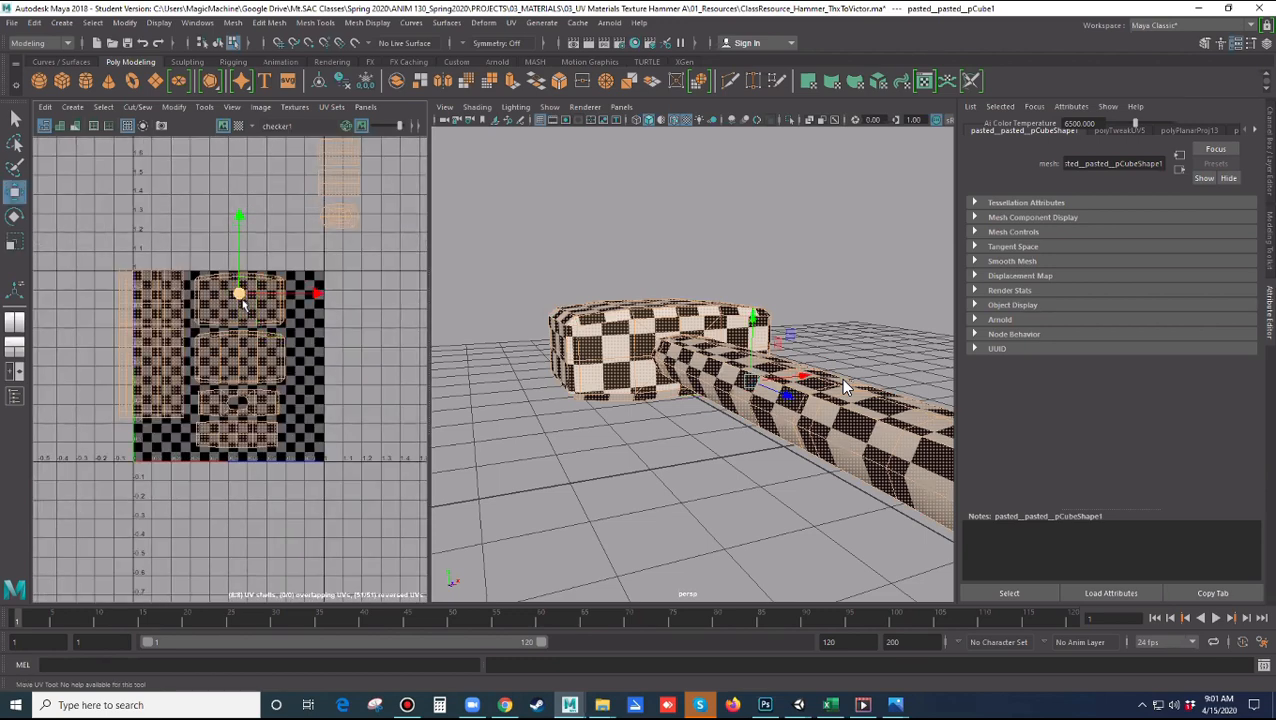
left_click_drag(243, 303, 258, 305)
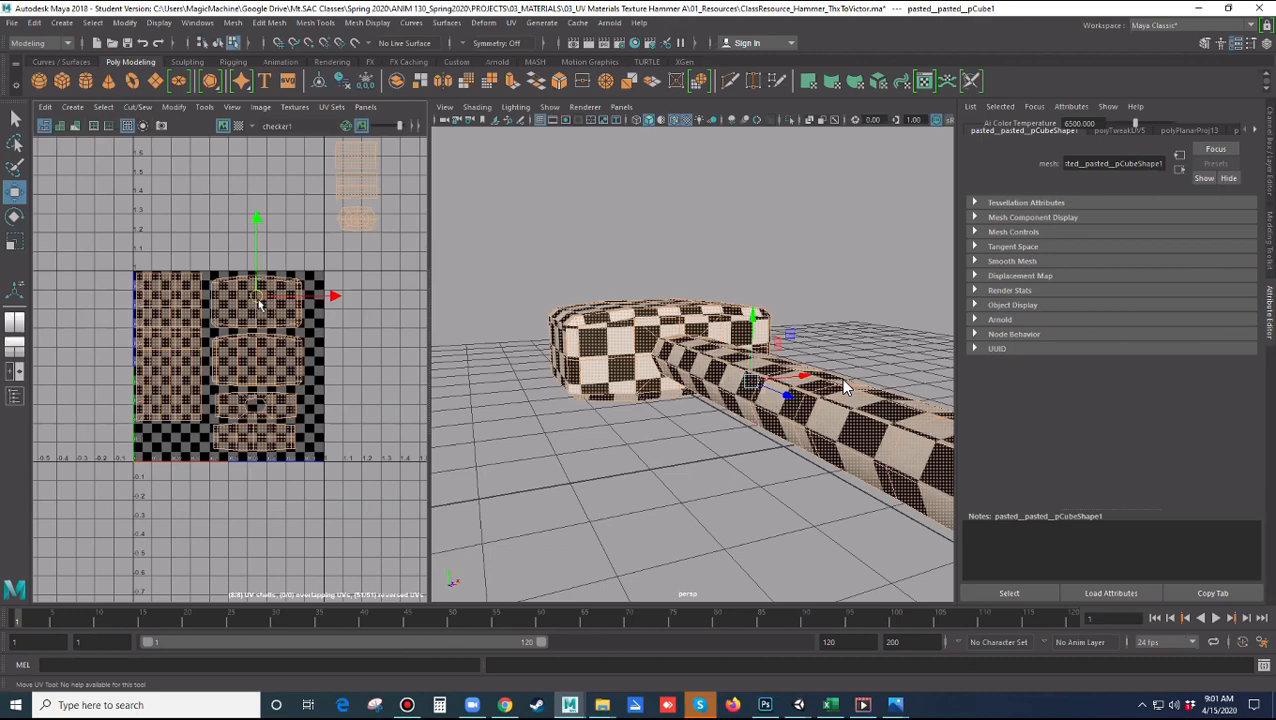
key("r")
left_click_drag(258, 304, 270, 305)
key("w")
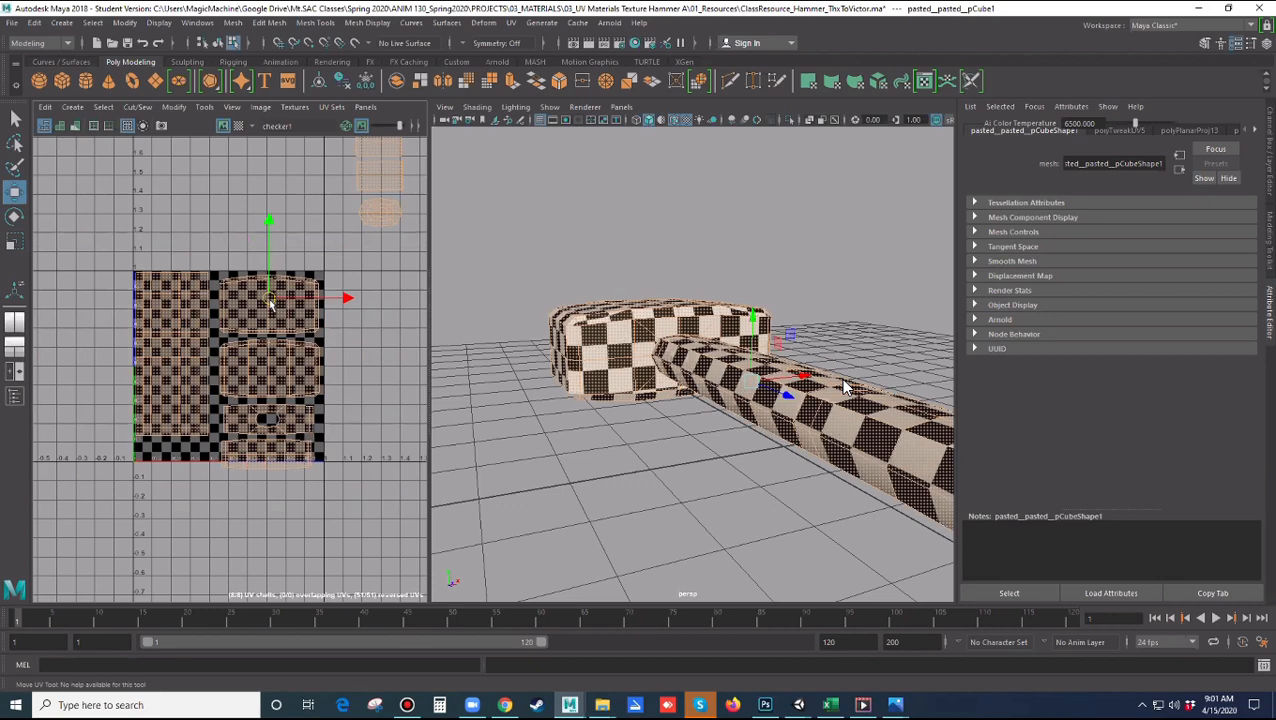
Try scaling all the UV shells up further past the borders of the 0-1 tile
key("r")
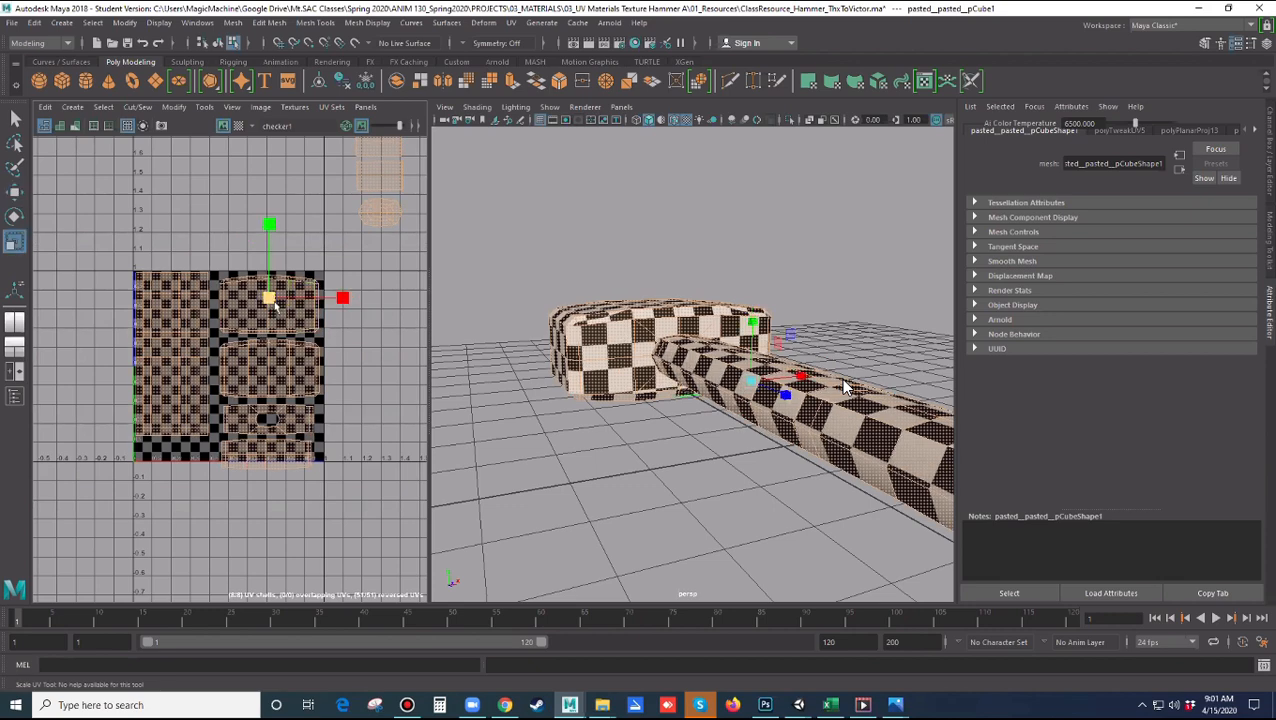
left_click_drag(273, 302, 299, 325)
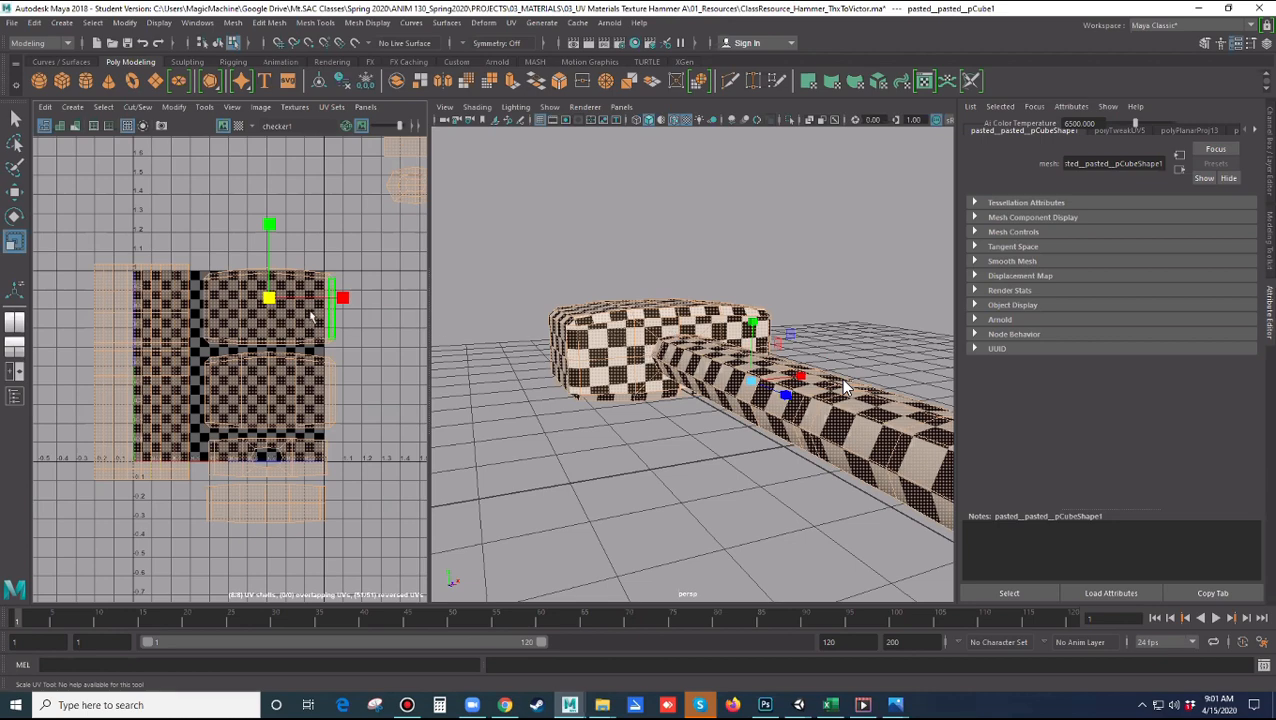
left_click_drag(268, 300, 255, 302)
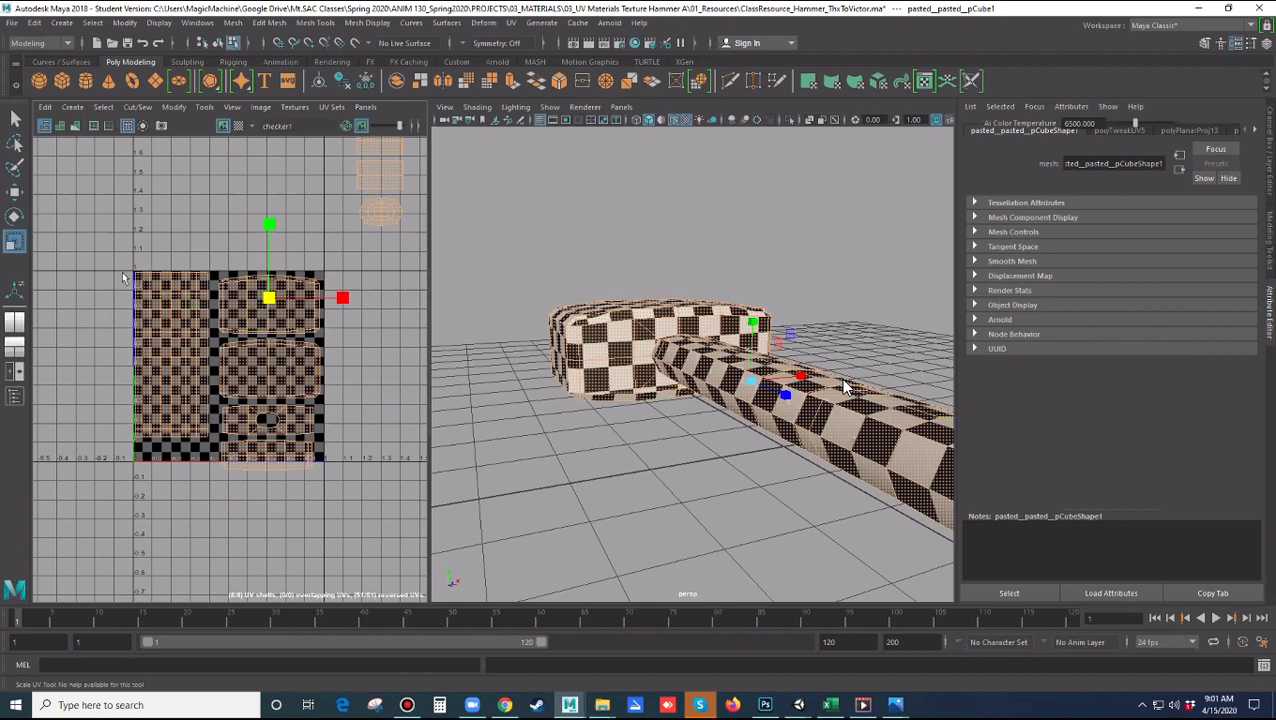
key("w")
left_click_drag(270, 295, 272, 300)
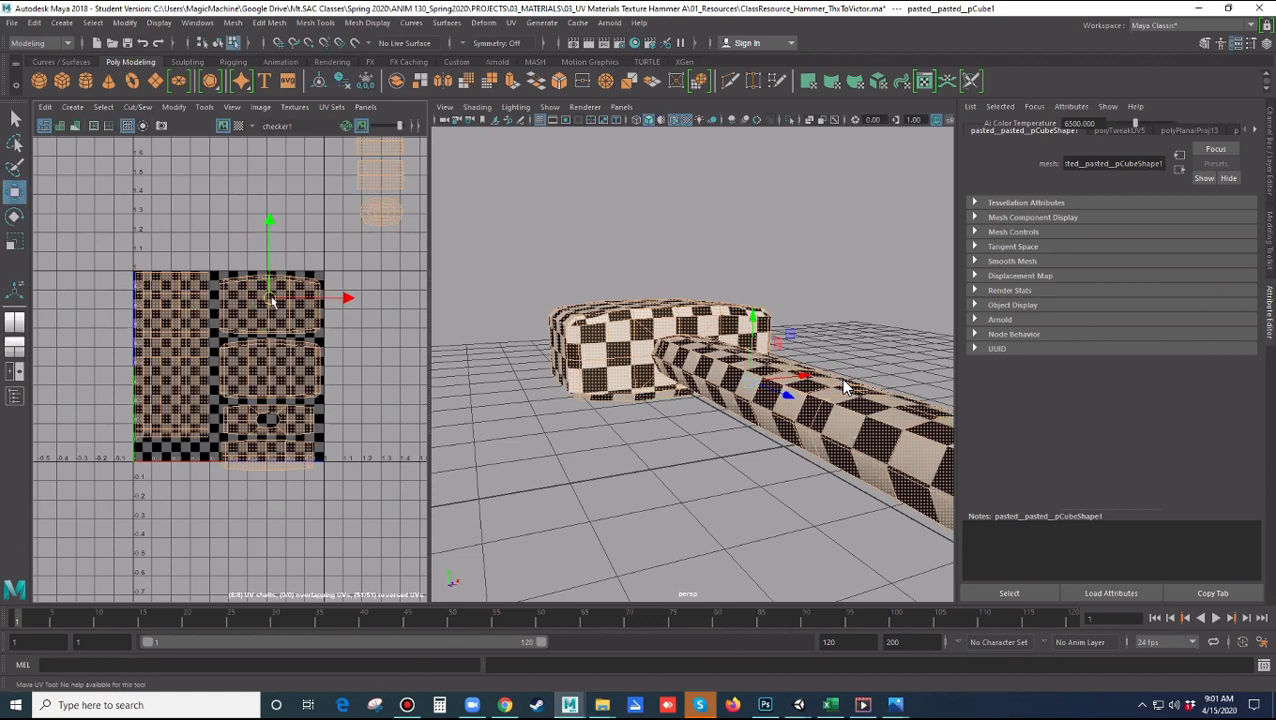
Stack the two striking-face shells on each other and move them together into the tile's lower-left corner below the handle shell
left_click(382, 378)
scroll(377, 390, "down", 2)
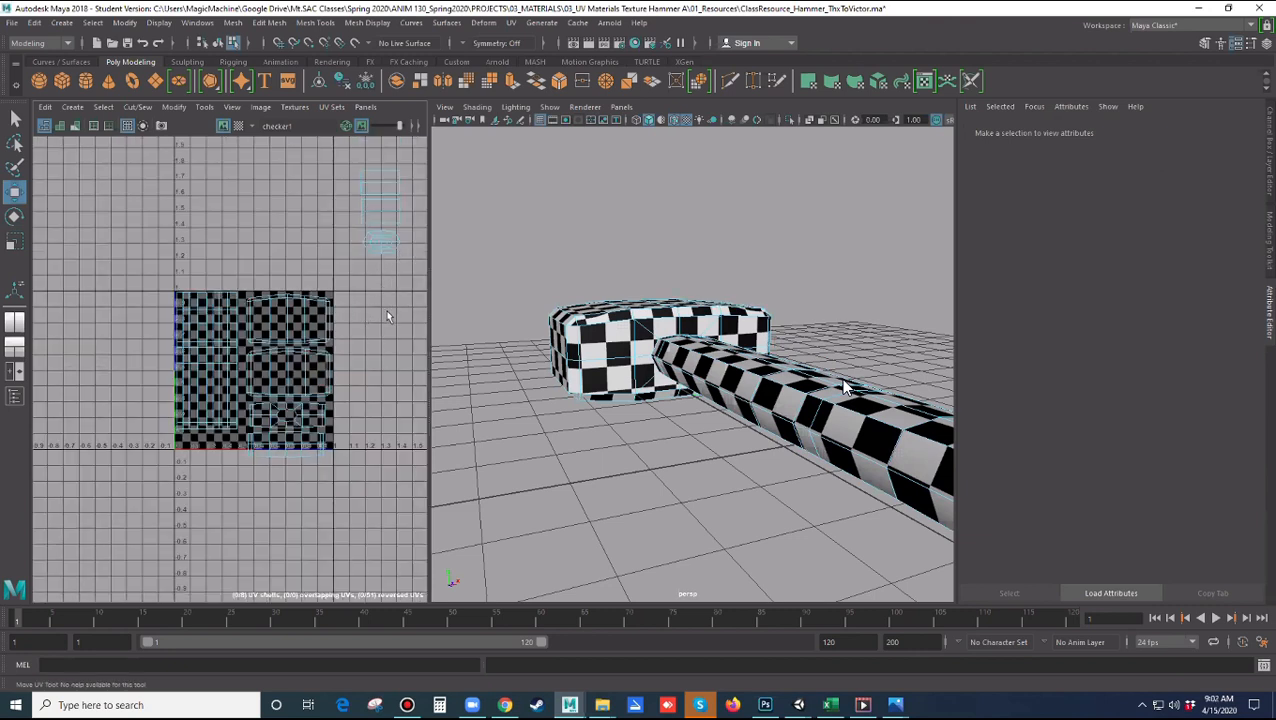
scroll(388, 305, "up", 3)
scroll(388, 303, "down", 2)
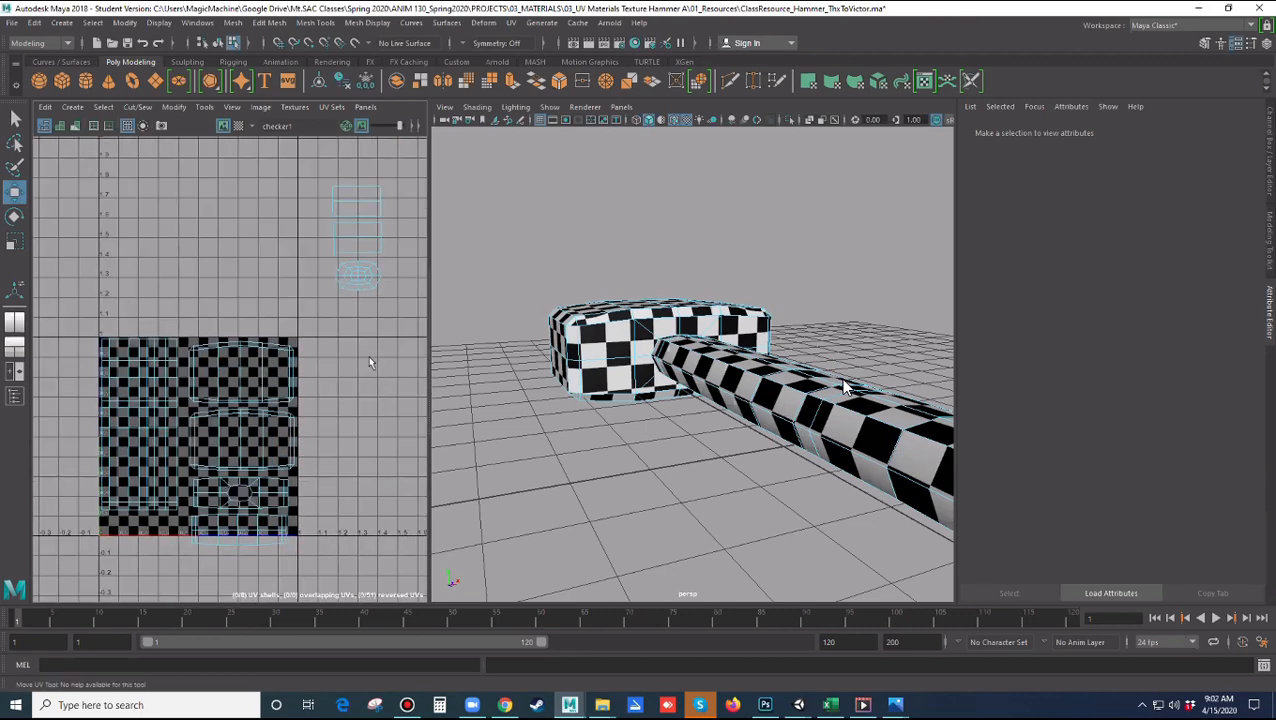
left_click(362, 252)
mouse_move(362, 251)
left_mouse_down()
mouse_move(370, 205)
mouse_move(360, 231)
left_mouse_up()
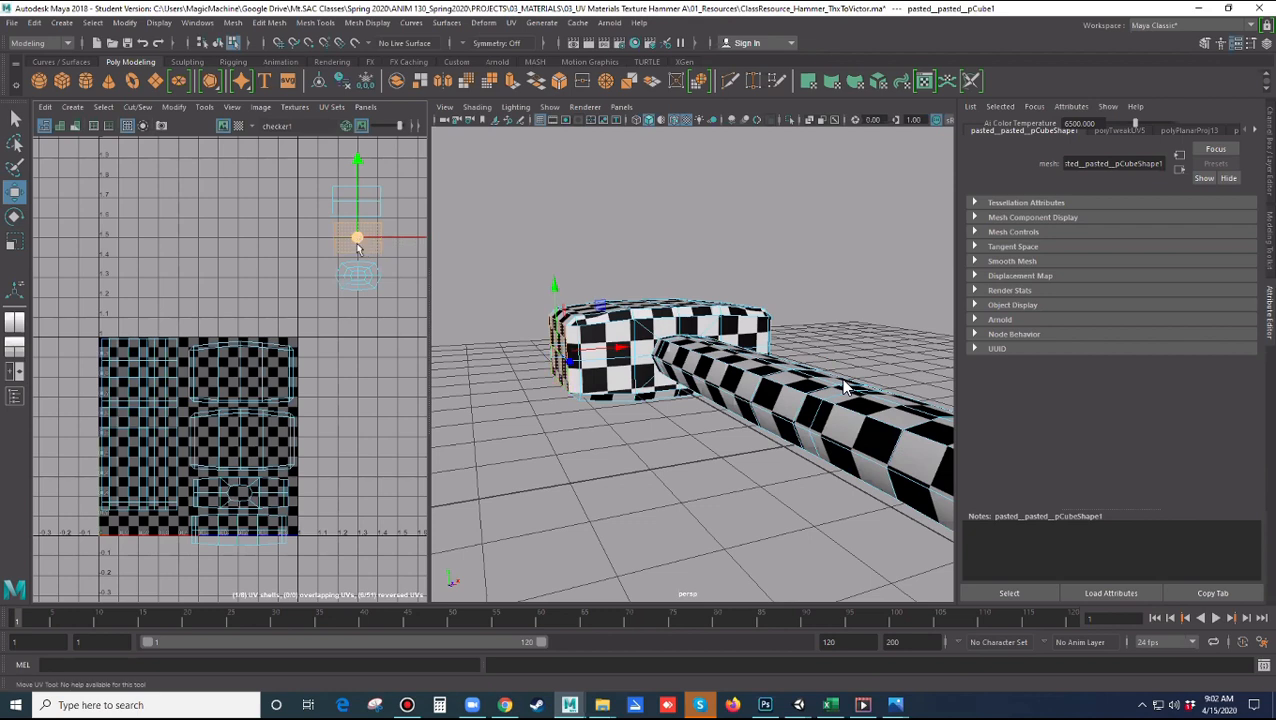
left_click_drag(358, 241, 355, 205)
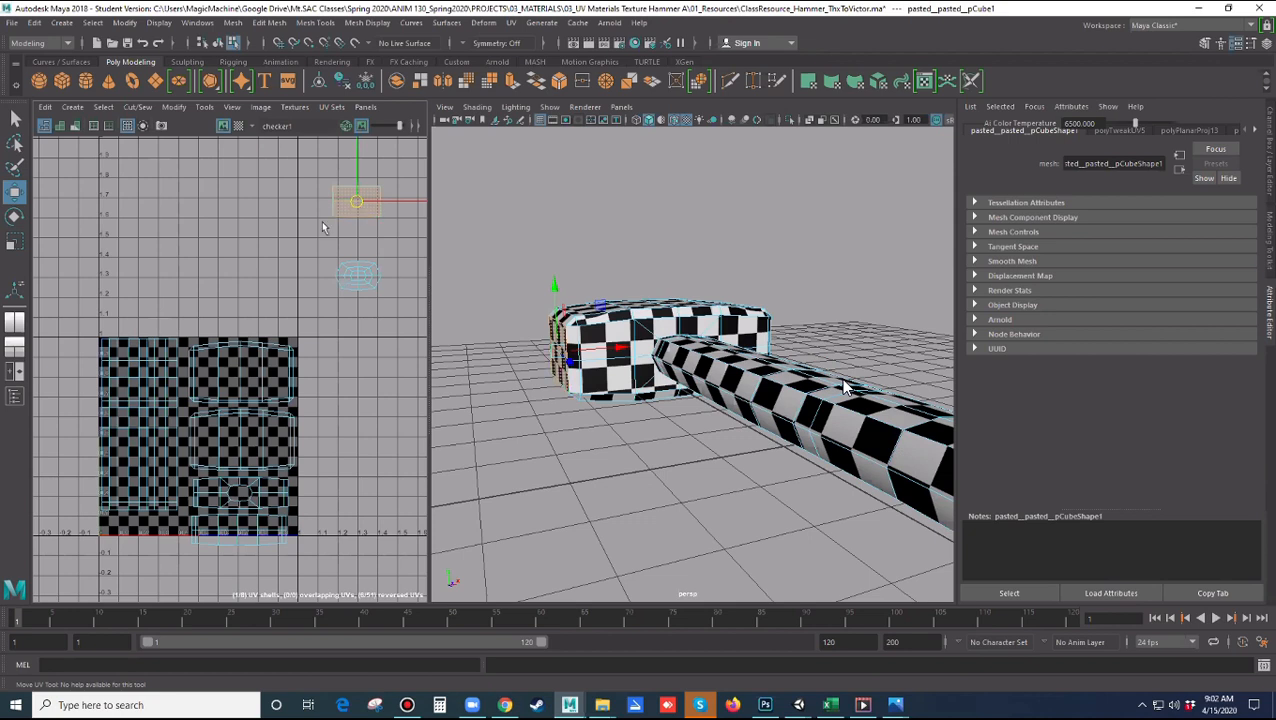
left_click(322, 222)
left_click_drag(318, 174, 129, 532)
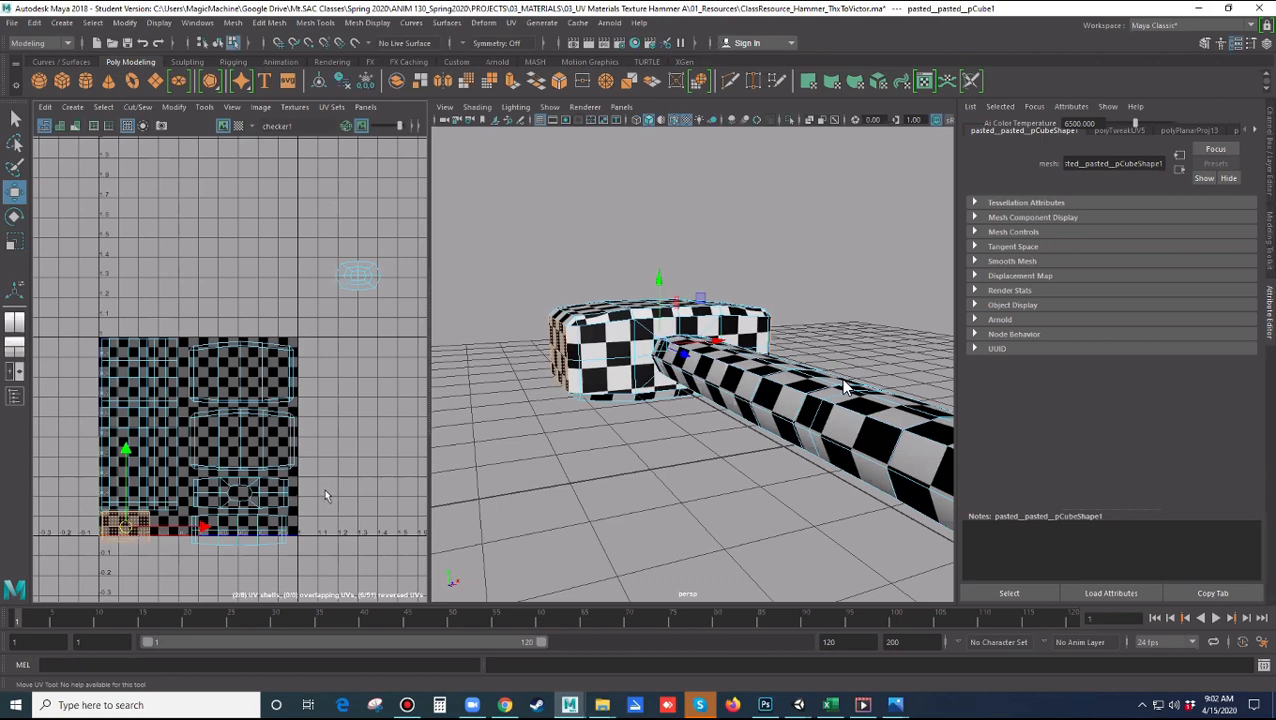
Separate the stacked striking-face shells by placing one directly beside the other along the tile's bottom edge
middle_click_drag(324, 488, 359, 417, "alt")
left_click(157, 467)
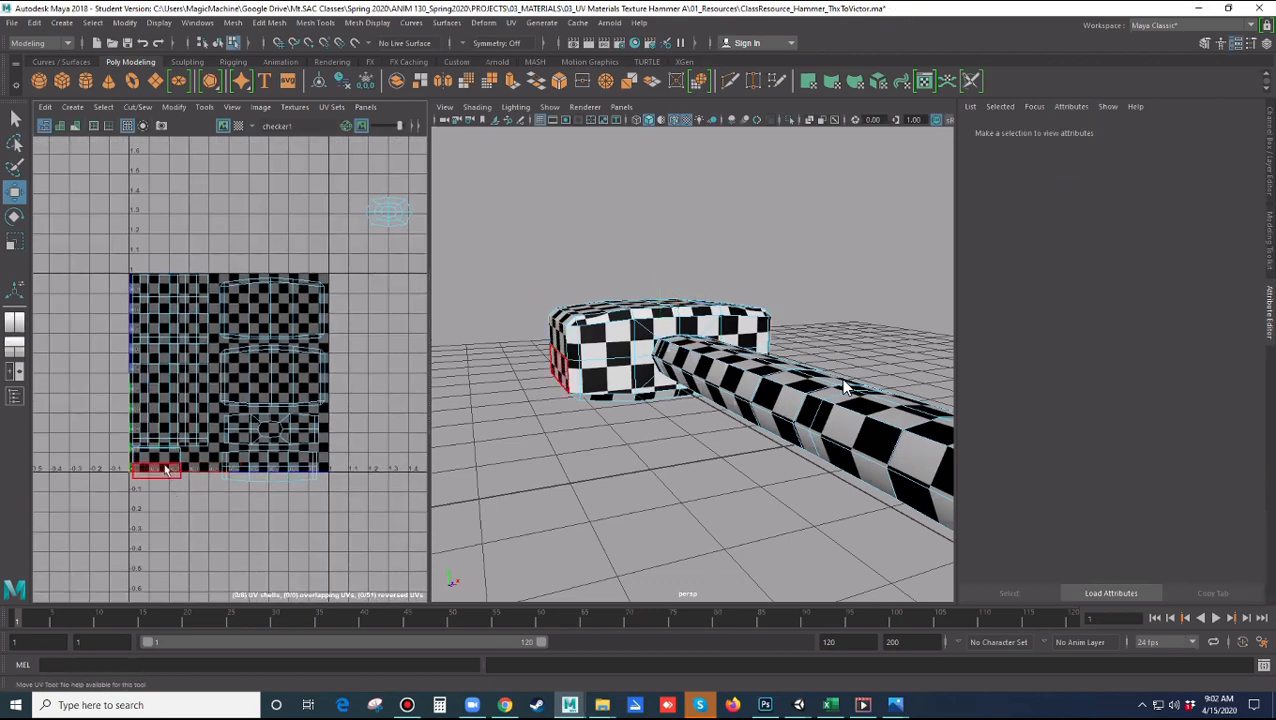
left_click_drag(157, 467, 207, 470)
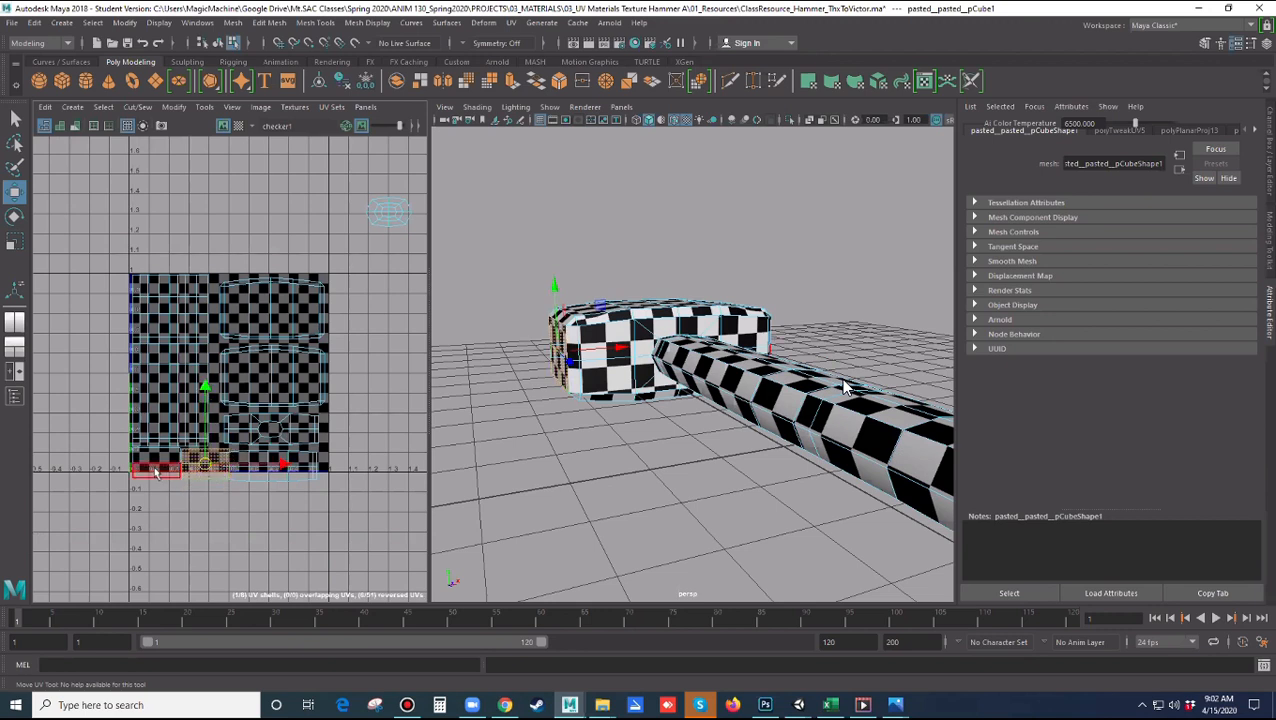
left_click(157, 468)
left_click_drag(157, 468, 222, 480)
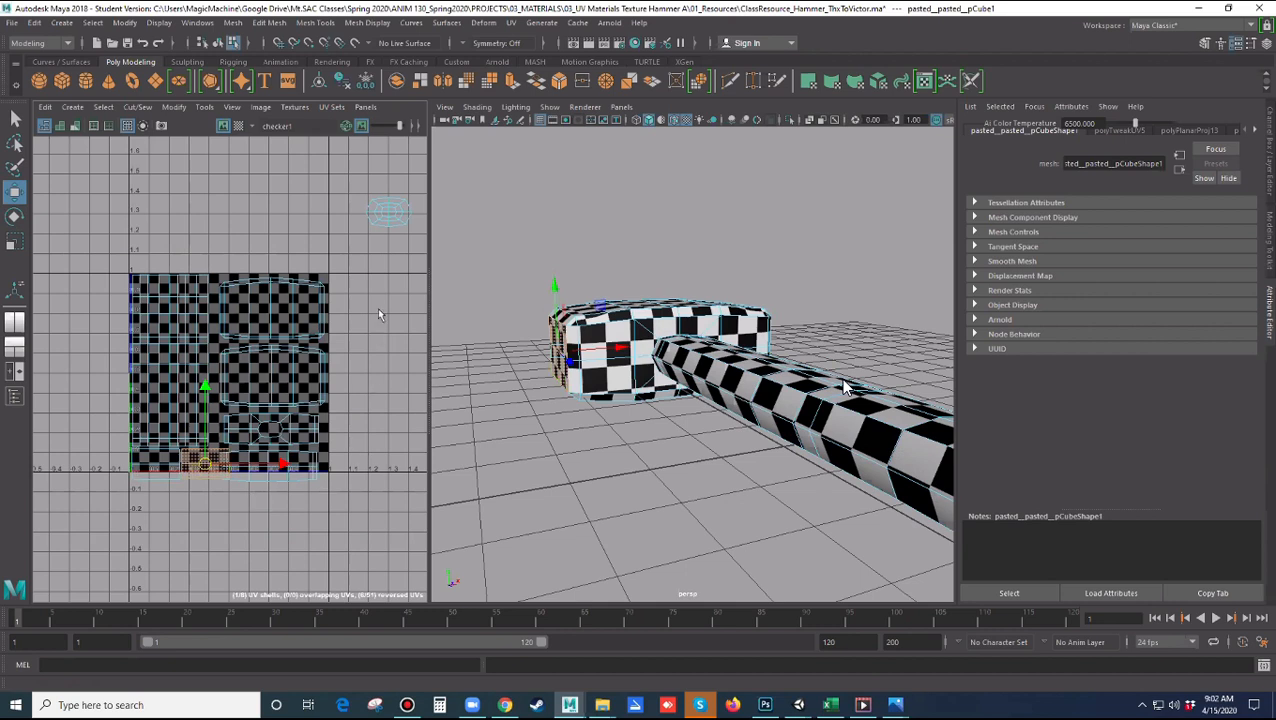
Tighten the column of hammer-head shells along the tile's right edge, bringing the lowest shell inside the bottom border
left_click(301, 473)
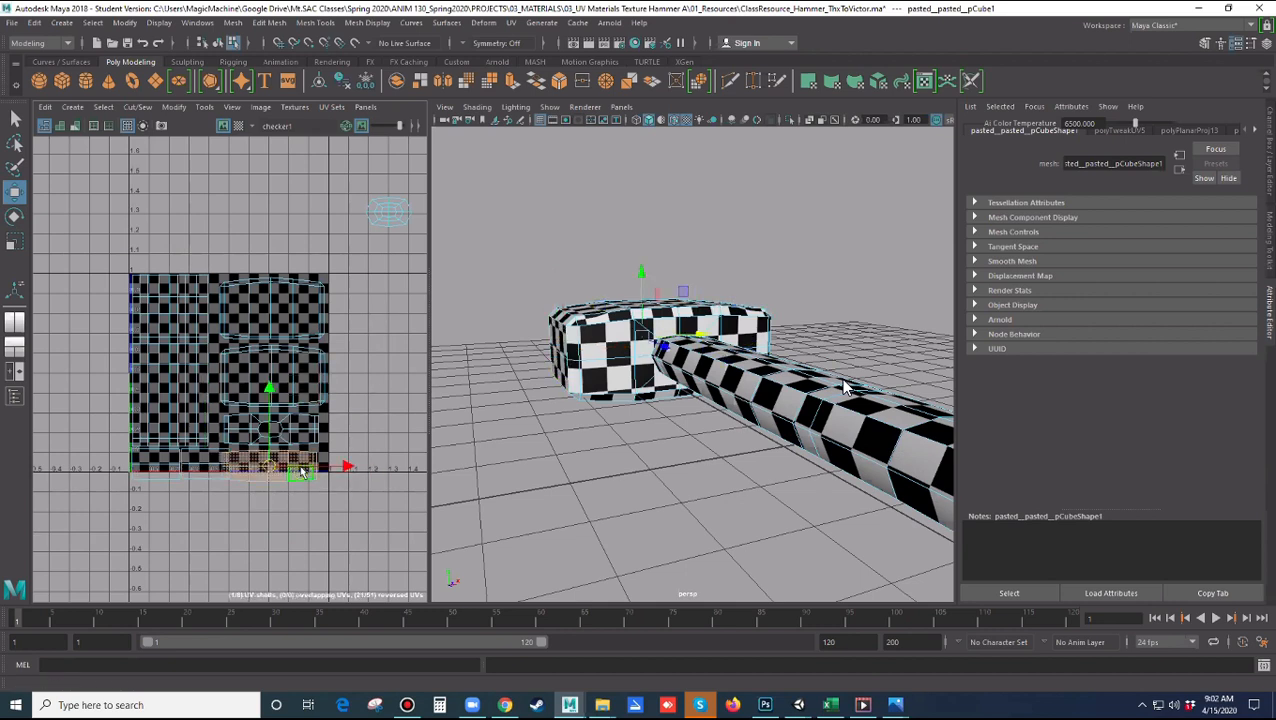
mouse_move(271, 468)
left_mouse_down()
mouse_move(298, 446)
mouse_move(276, 430)
mouse_move(280, 459)
left_mouse_up()
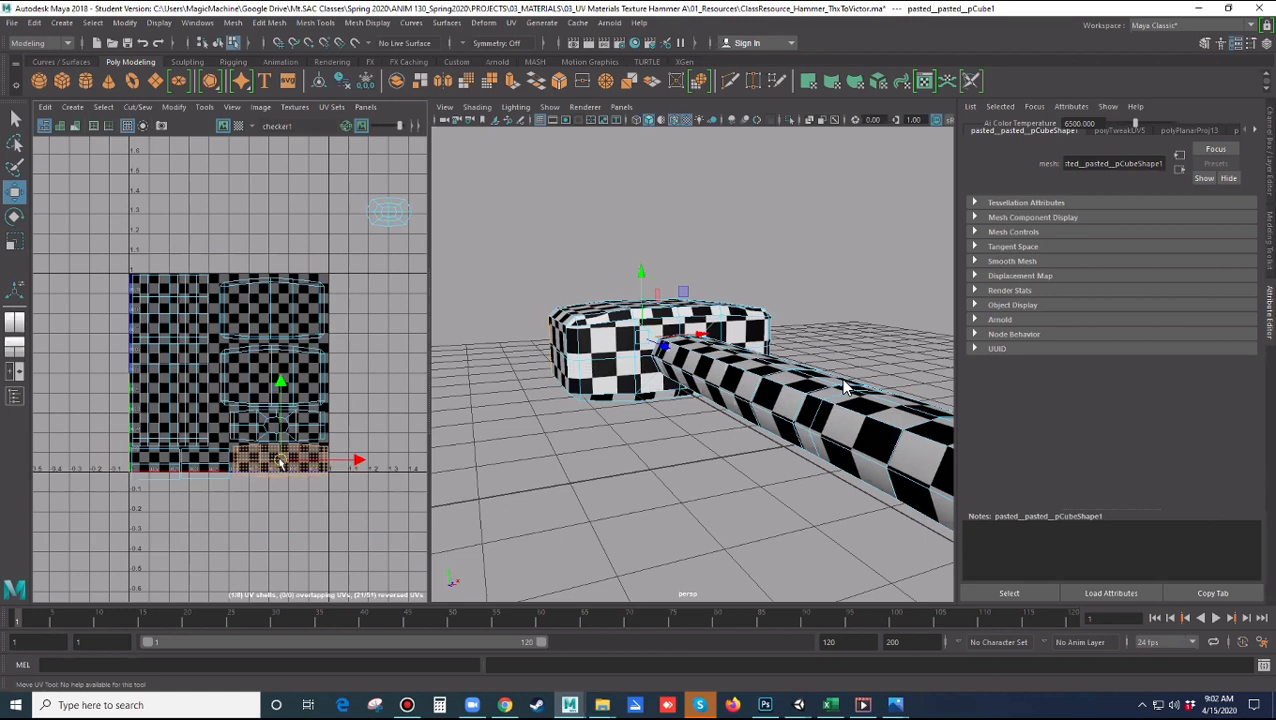
left_click(272, 310)
left_click_drag(271, 309, 273, 307)
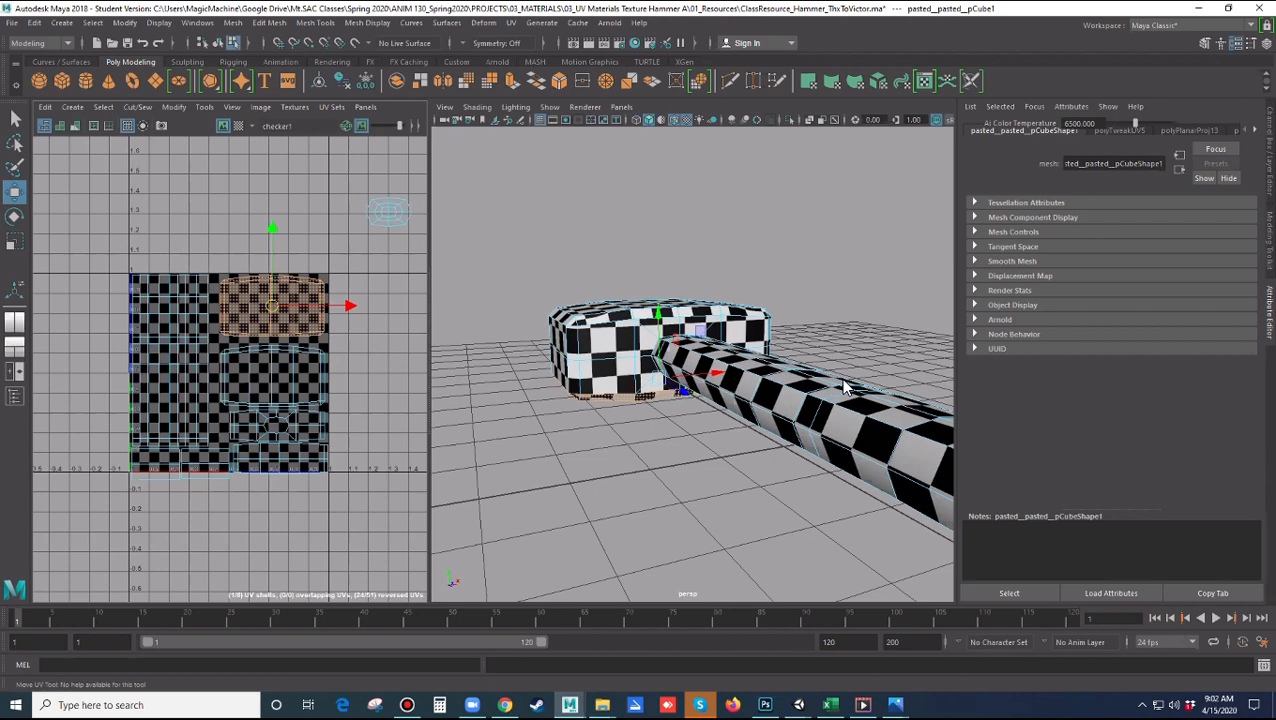
left_click(285, 383)
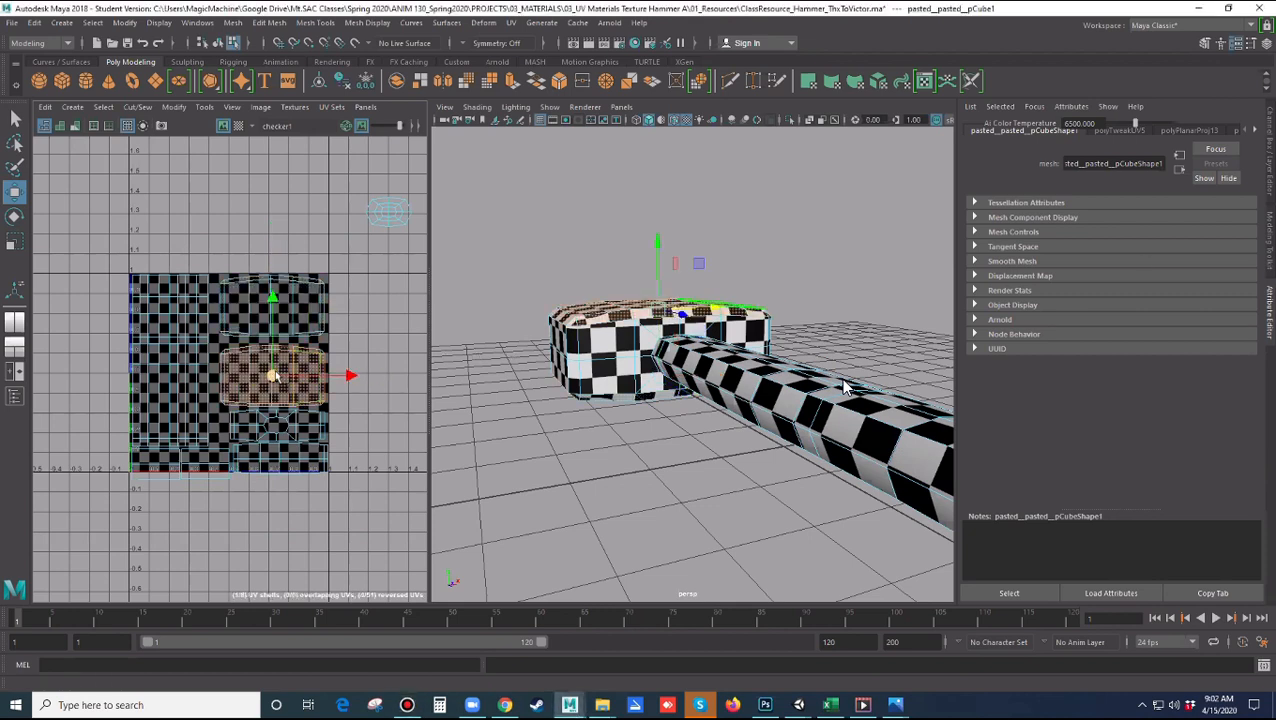
left_click_drag(276, 377, 281, 452)
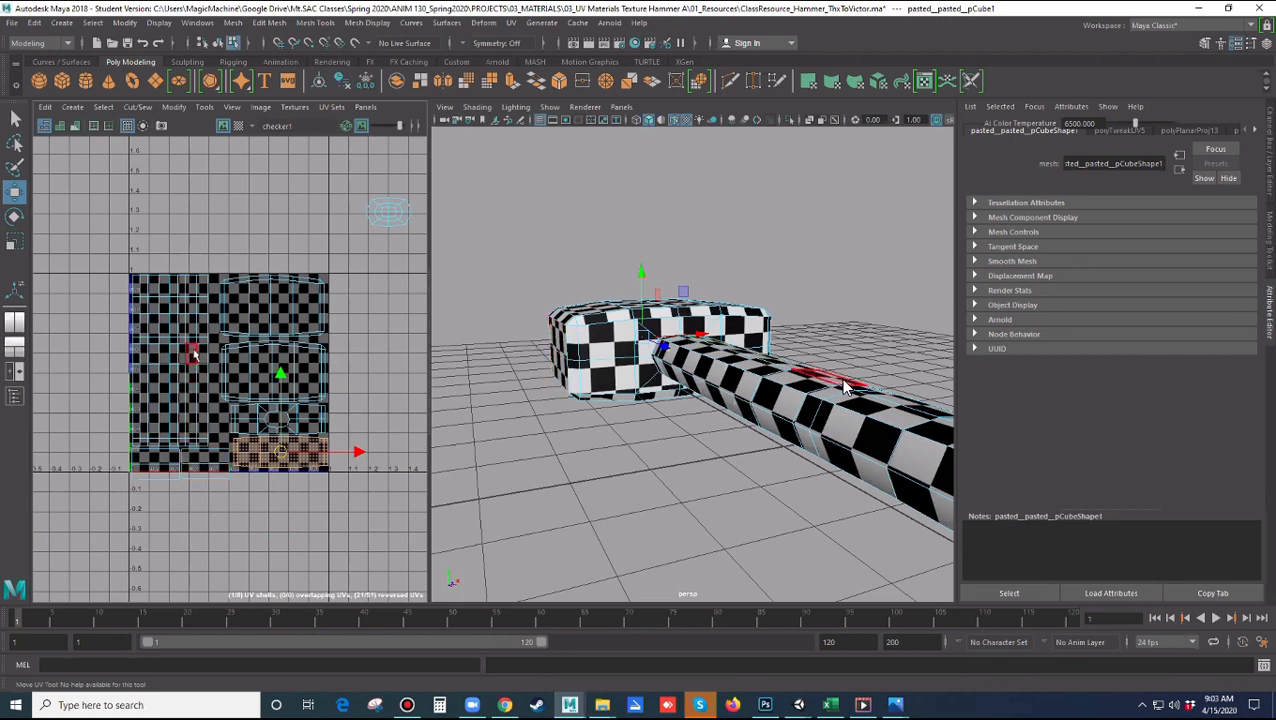
Scale the handle shell down slightly and align it with the tile's upper-left corner
left_click(845, 388)
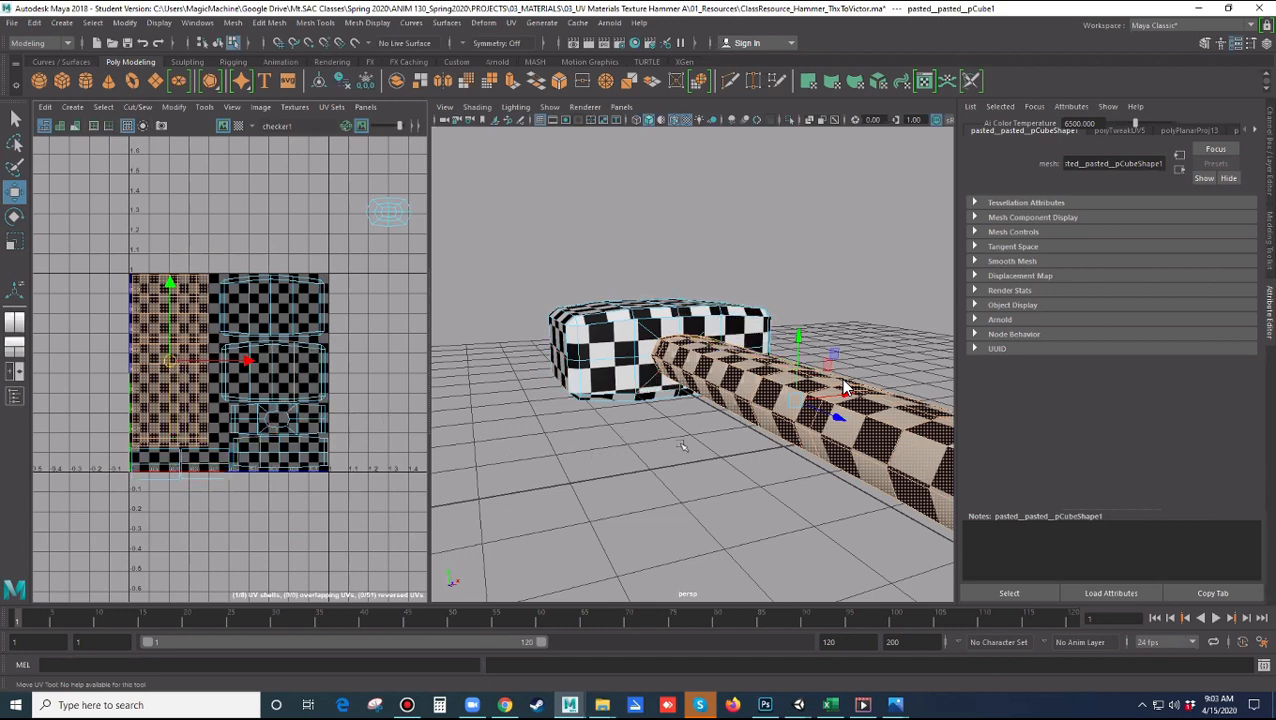
key("r")
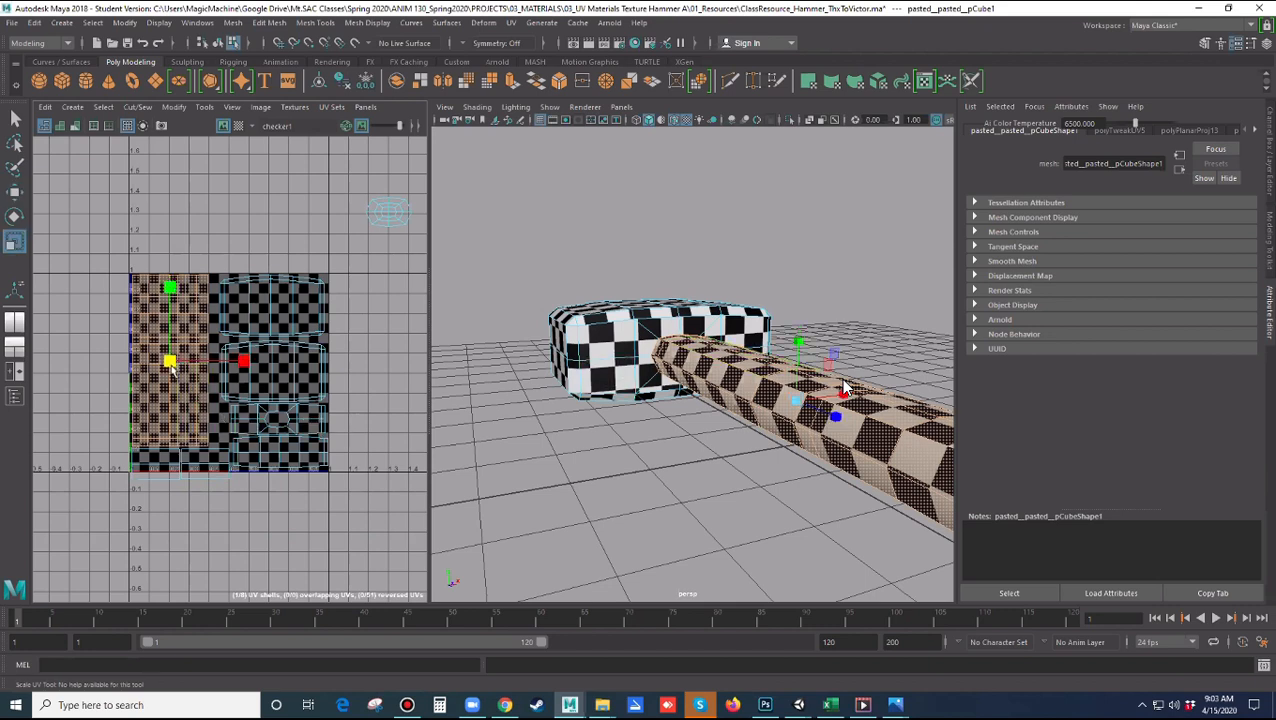
left_click_drag(172, 369, 226, 365)
key("ctrl+z")
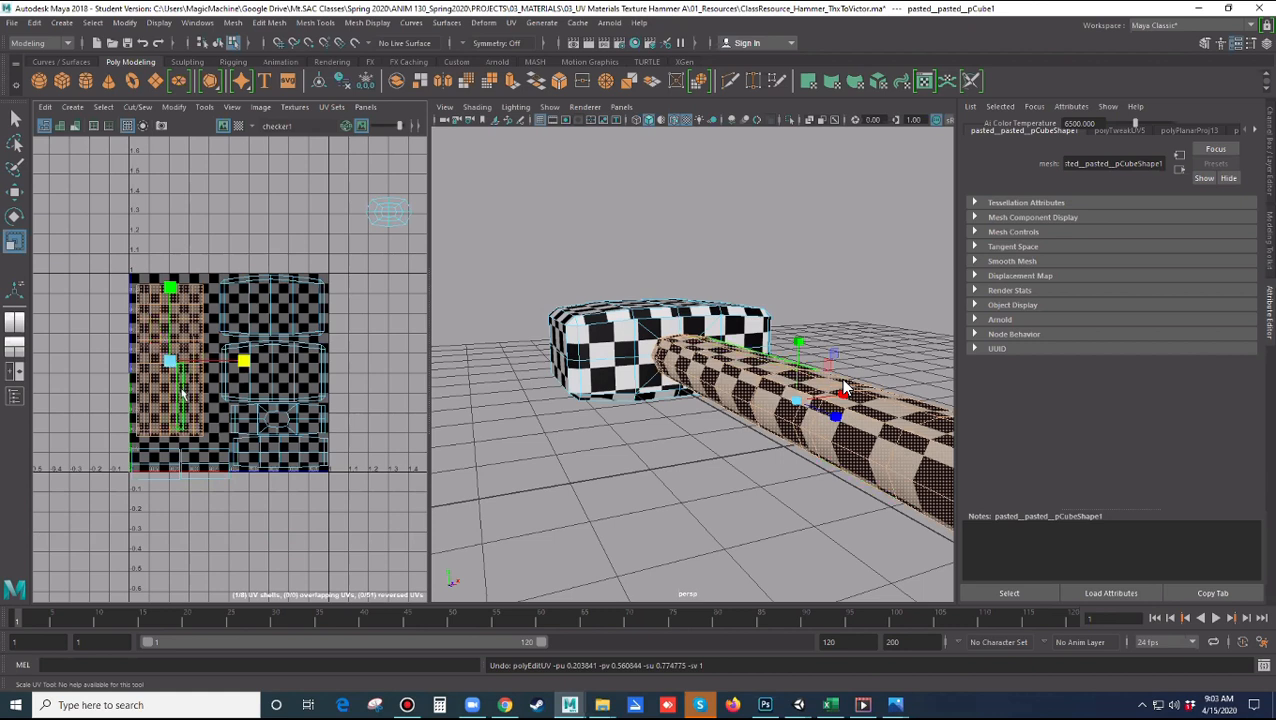
key("w")
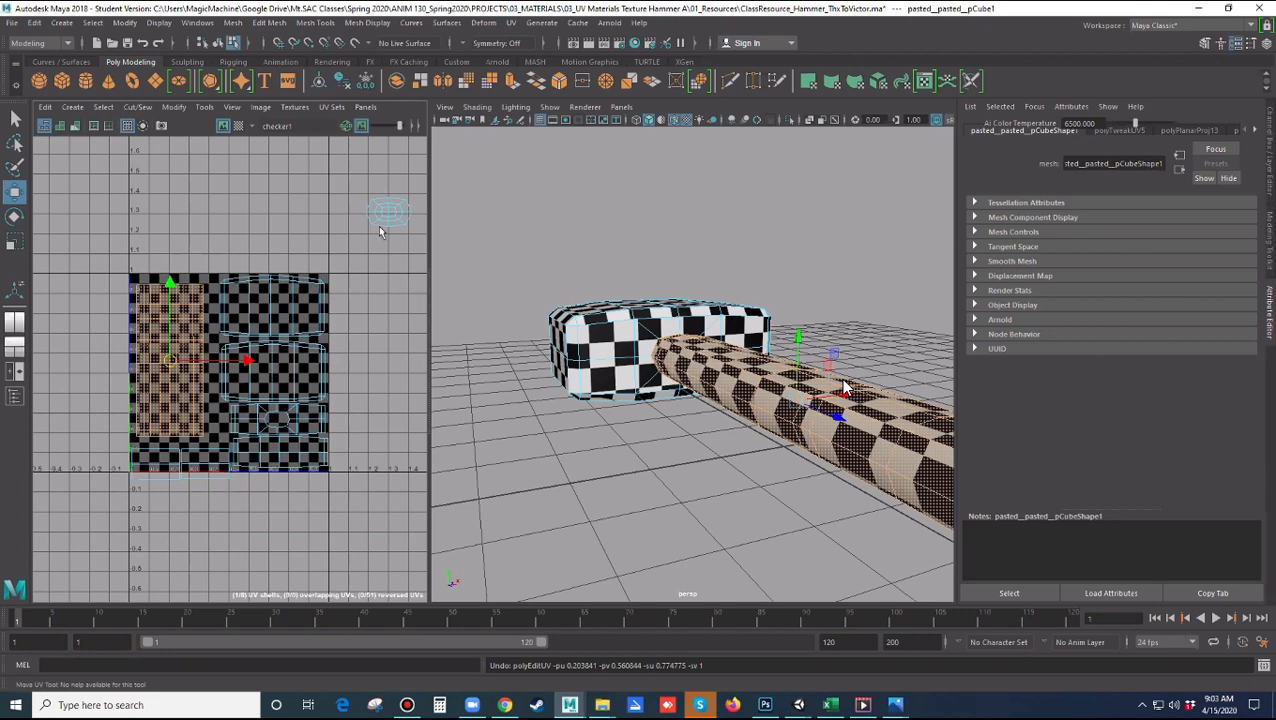
left_click_drag(171, 364, 169, 357)
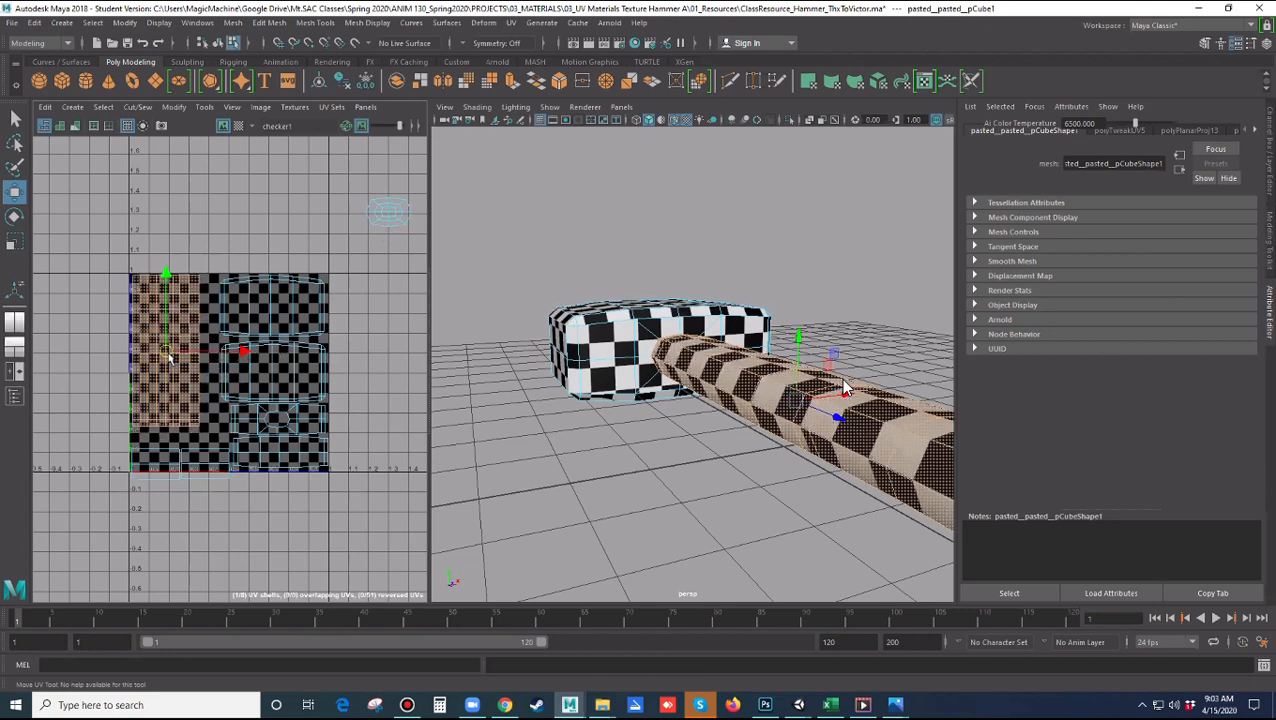
Move both striking-face shells up together so they sit inside the tile's bottom border
left_click(166, 459)
left_click(204, 460, "shift")
left_click_drag(180, 465, 182, 453)
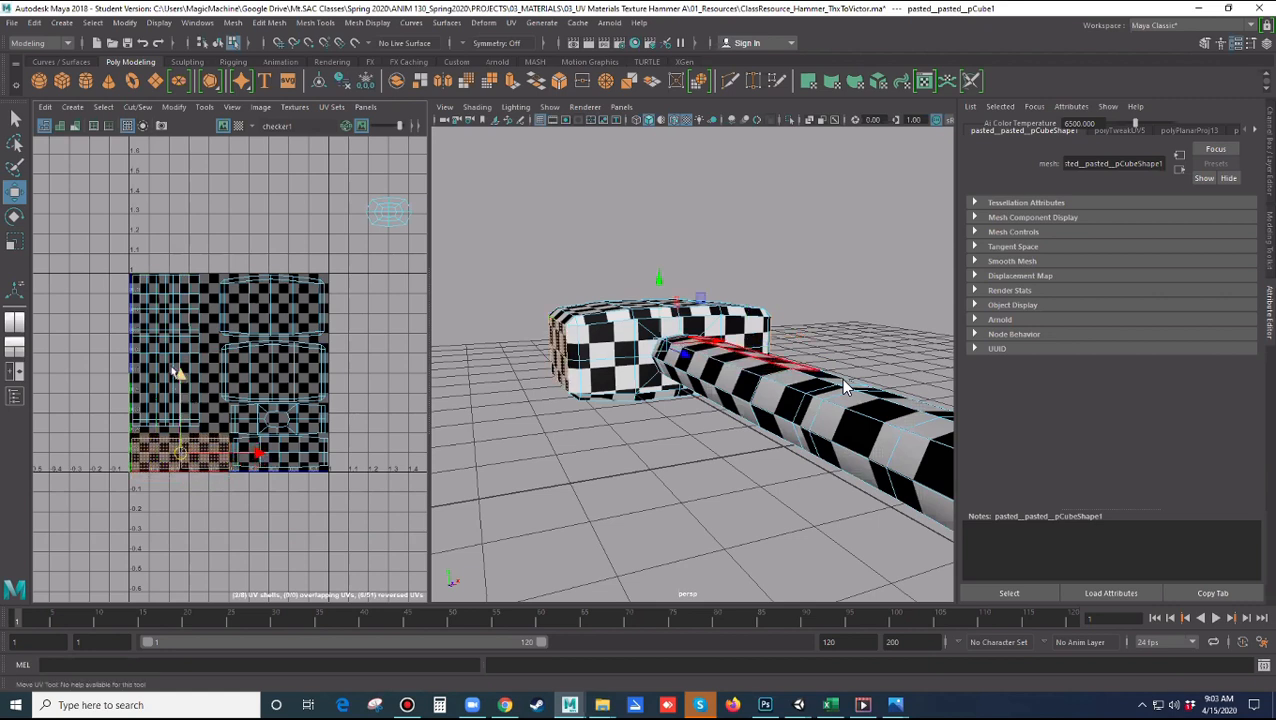
Scale the handle shell back up to fill the space above the striking-face shells
left_click(174, 373)
key("r")
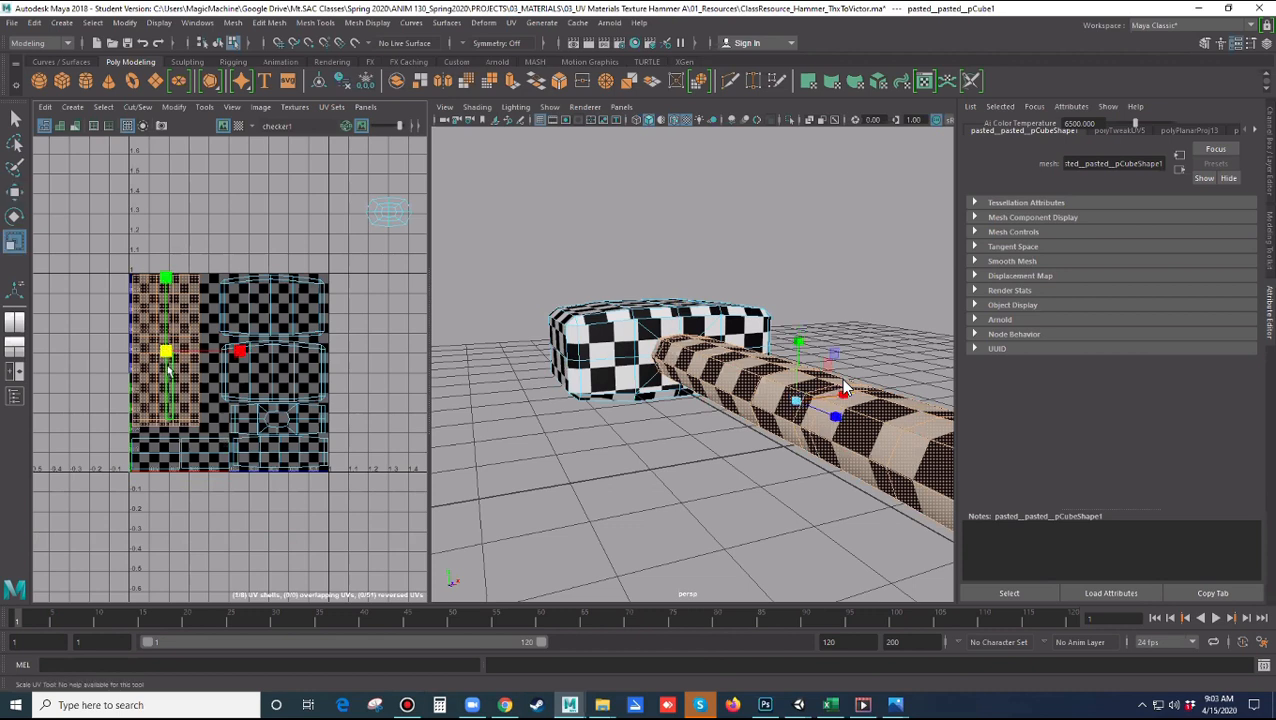
left_click_drag(168, 355, 173, 366)
key("w")
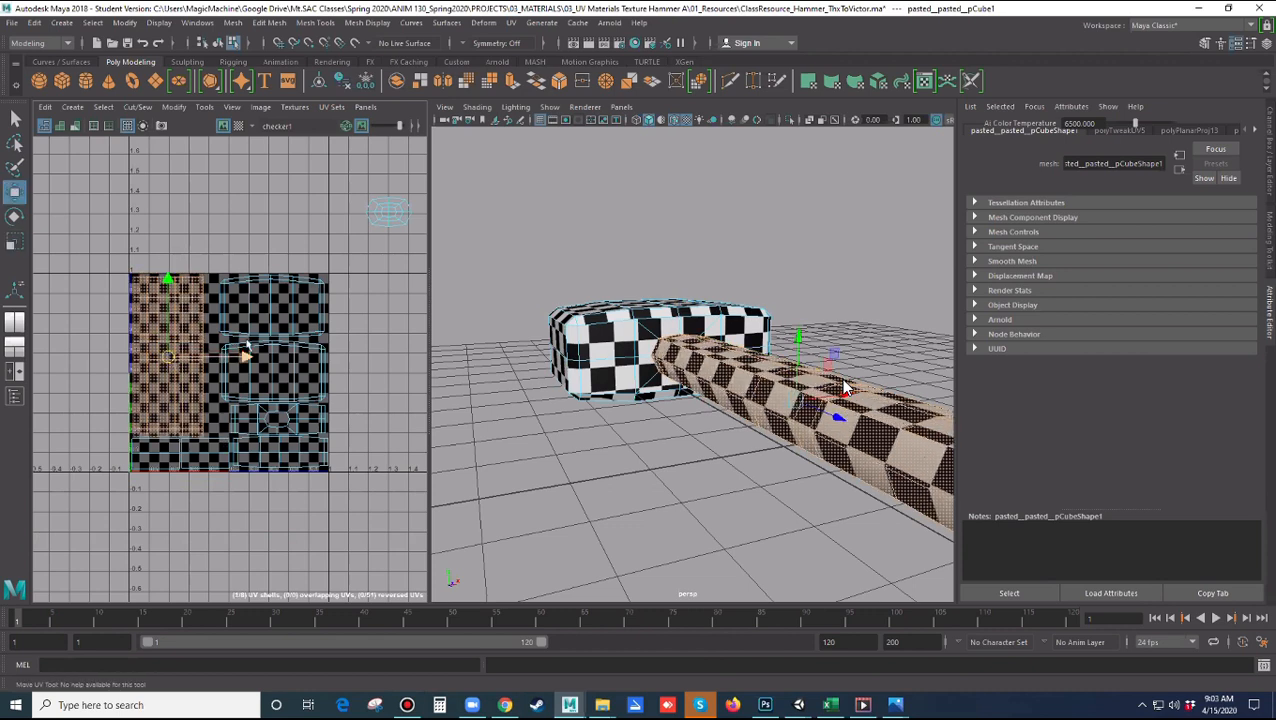
Move the handle's end cap shell into the tile between the handle and hammer-head shells and check its checkers on the model
left_click(397, 225)
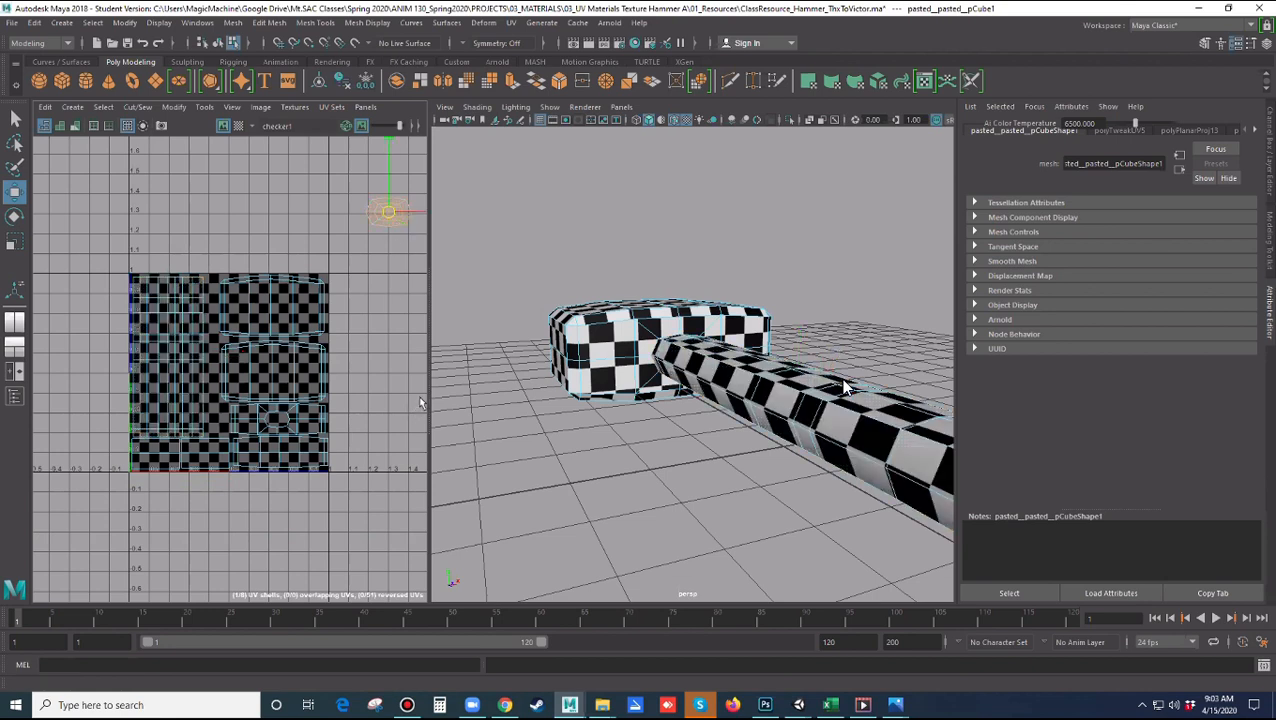
left_click(218, 409)
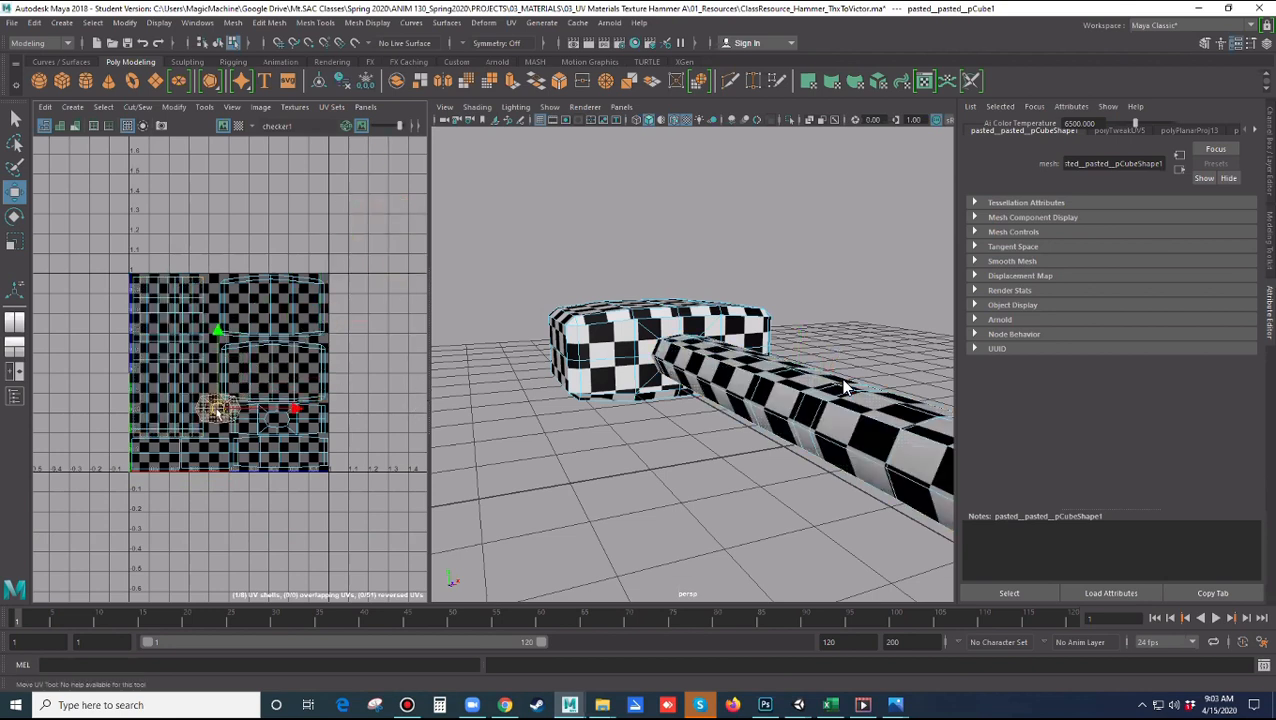
scroll(784, 487, "down", 3)
left_click_drag(784, 487, 702, 452, "alt")
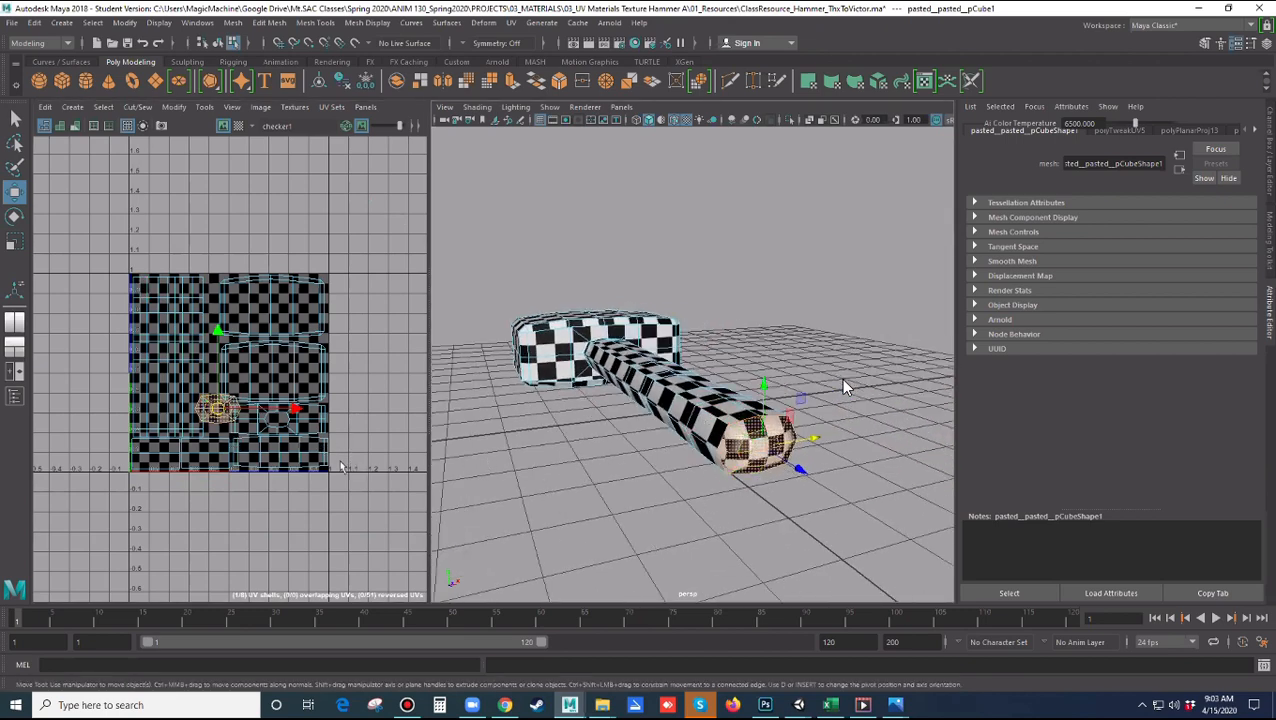
scroll(280, 452, "up", 2)
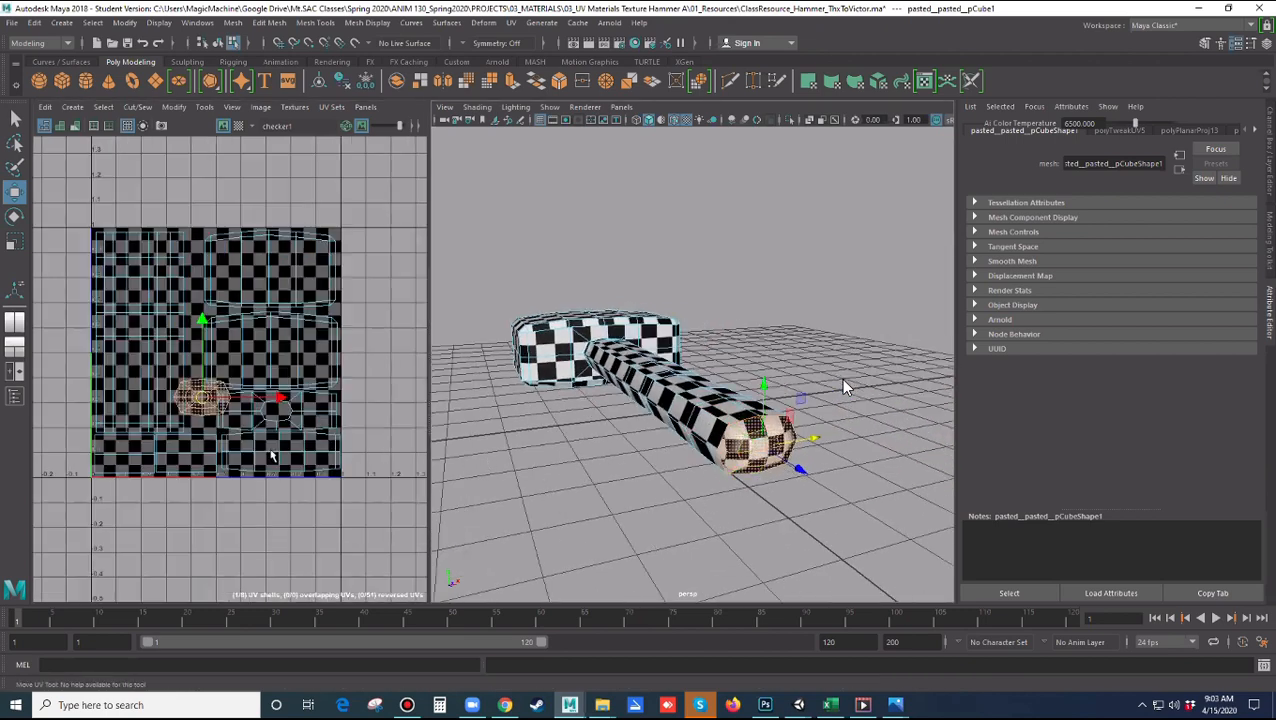
Rotate the handle's end cap UV shell by 90 degrees
left_click(204, 107)
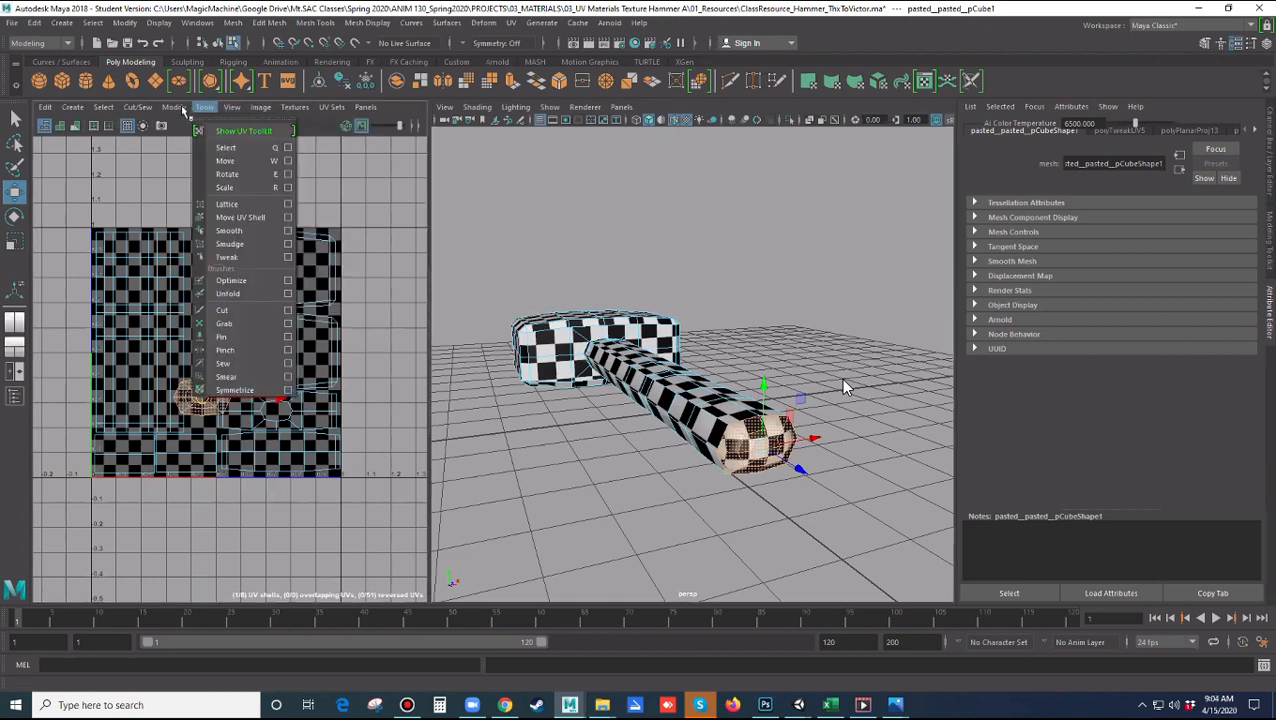
mouse_move(185, 111)
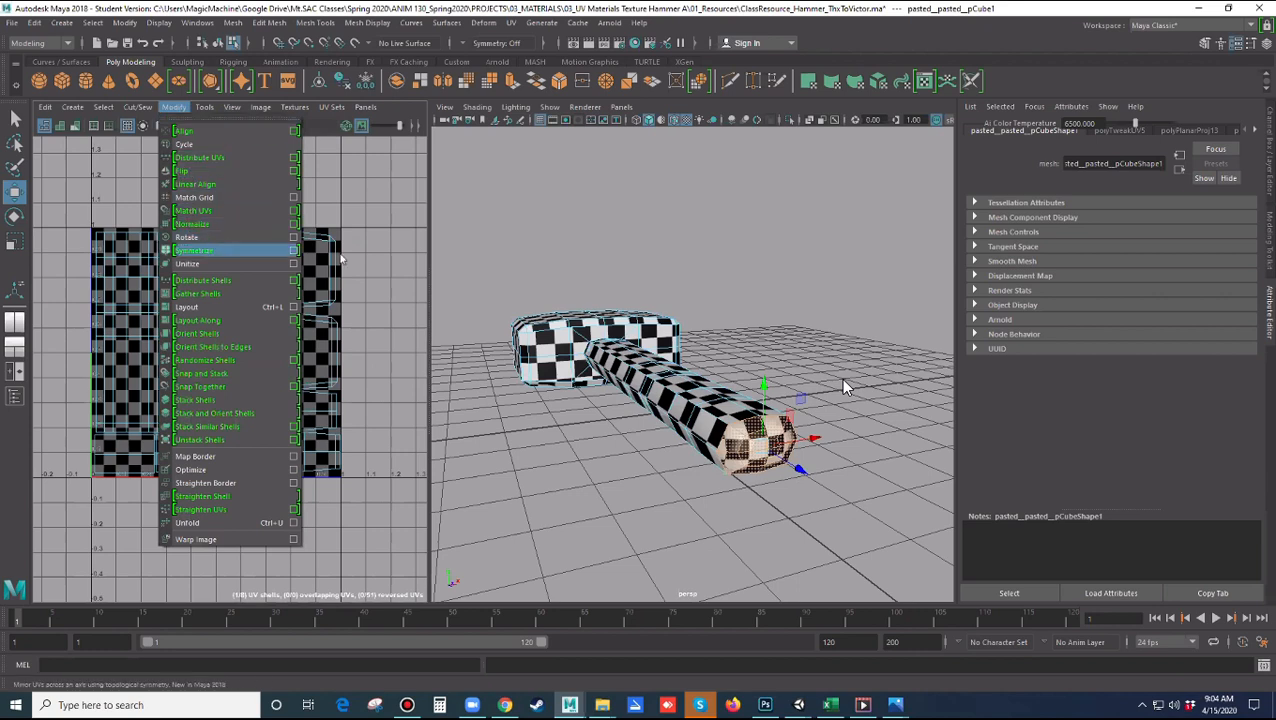
left_click(294, 238)
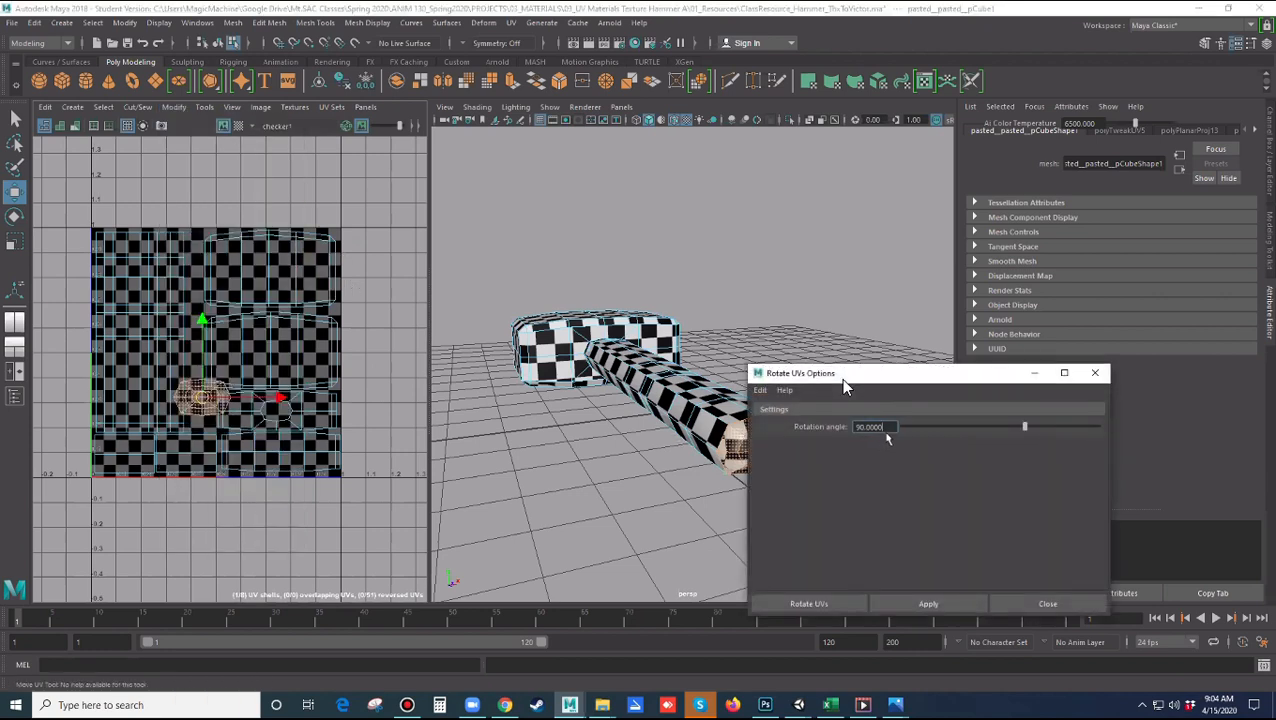
left_click(952, 601)
left_click(1047, 603)
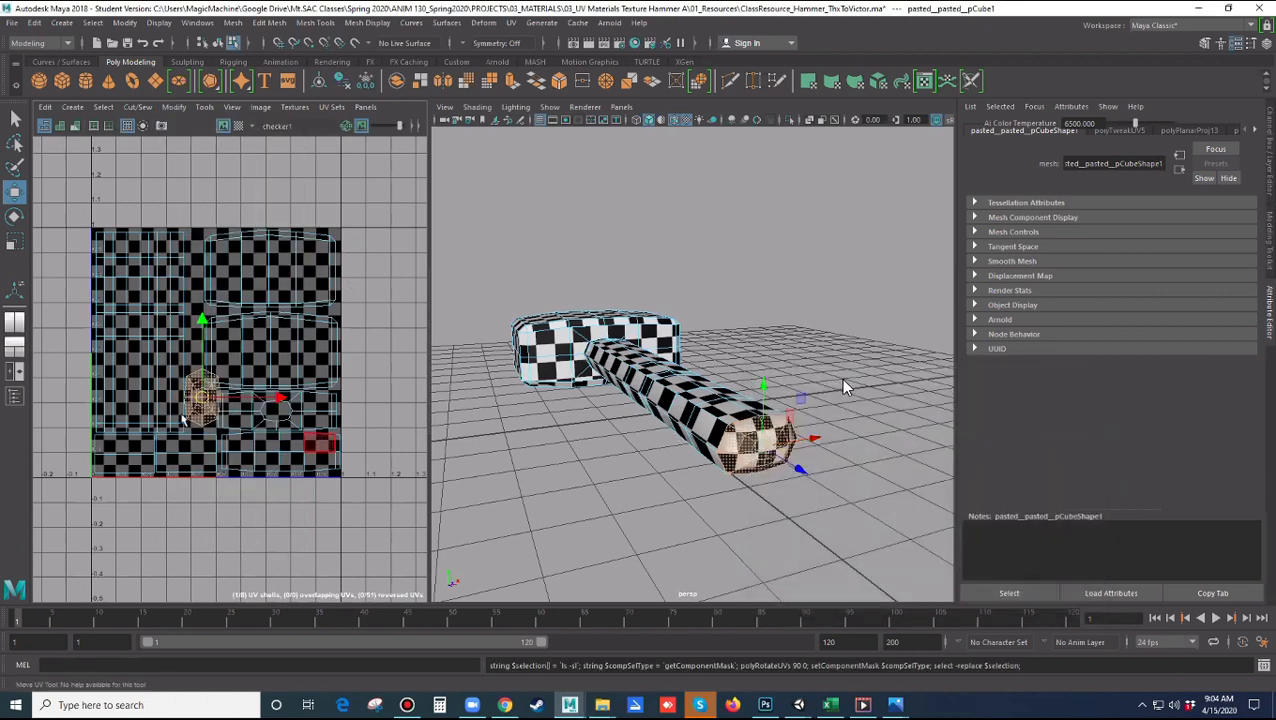
Move the end cap shell down into the gap beside the handle shell and shrink it slightly to fit
left_click_drag(202, 399, 203, 408)
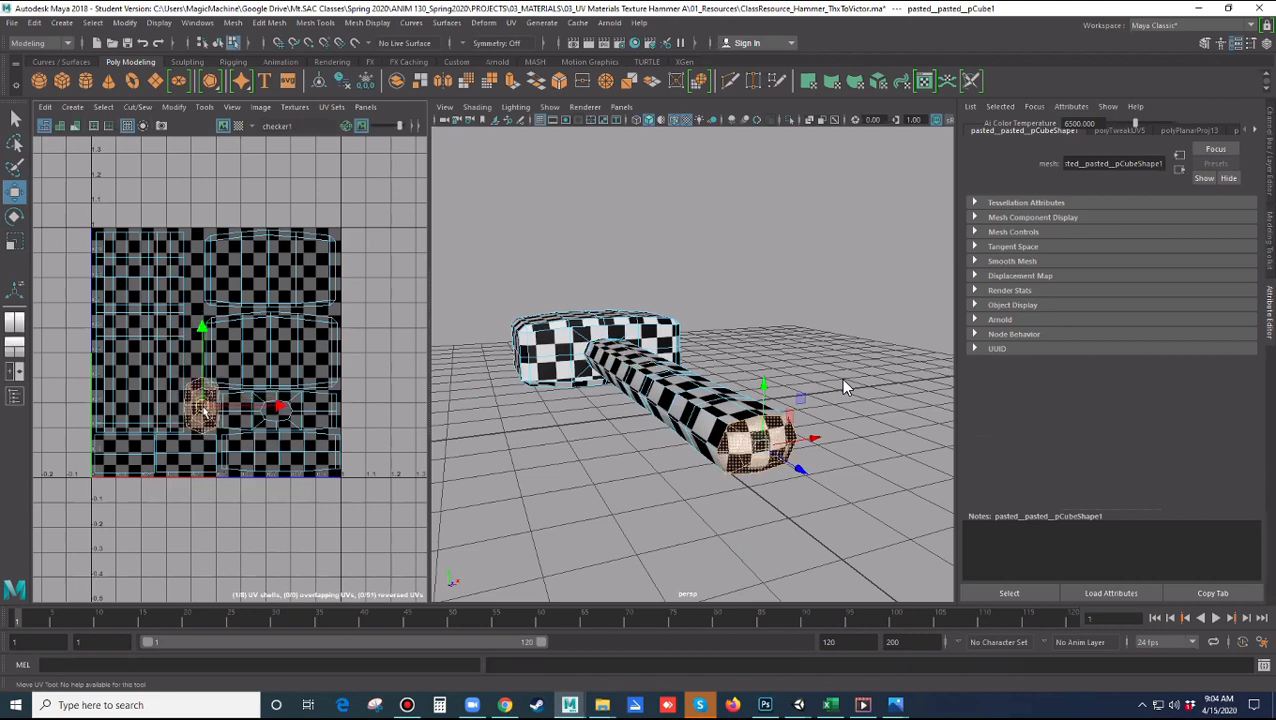
key("r")
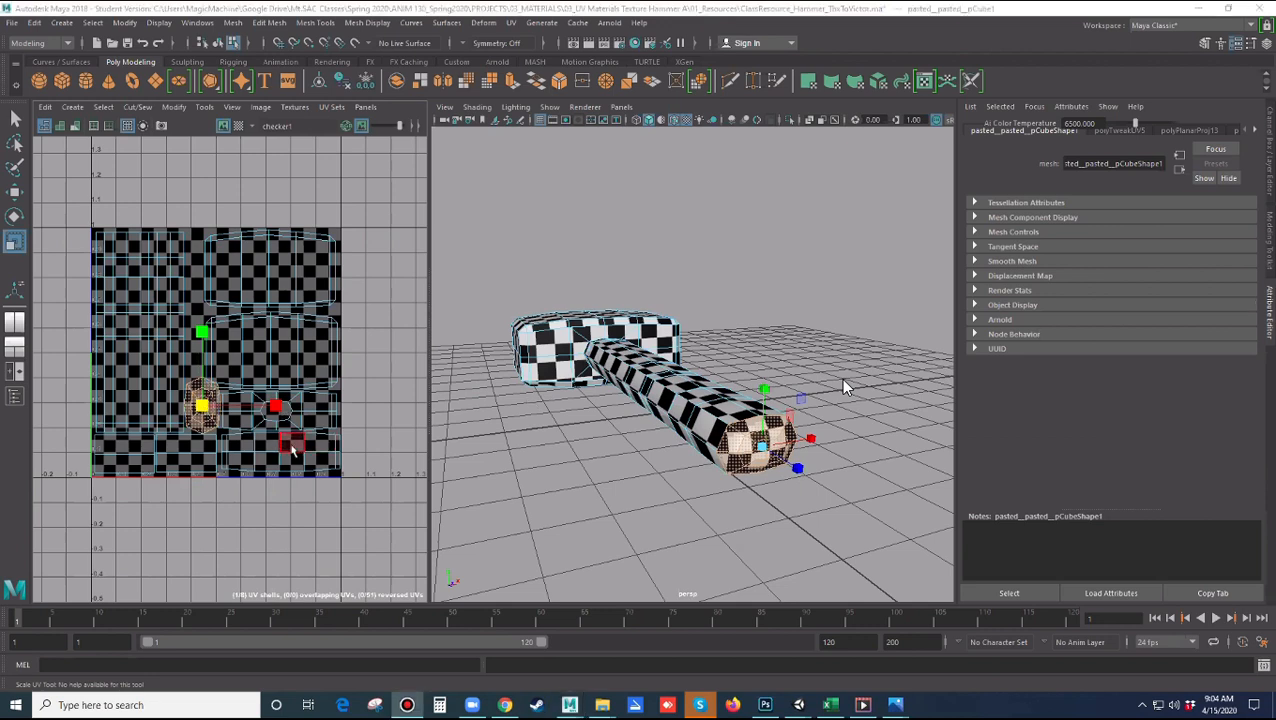
left_click_drag(203, 410, 200, 409)
key("w")
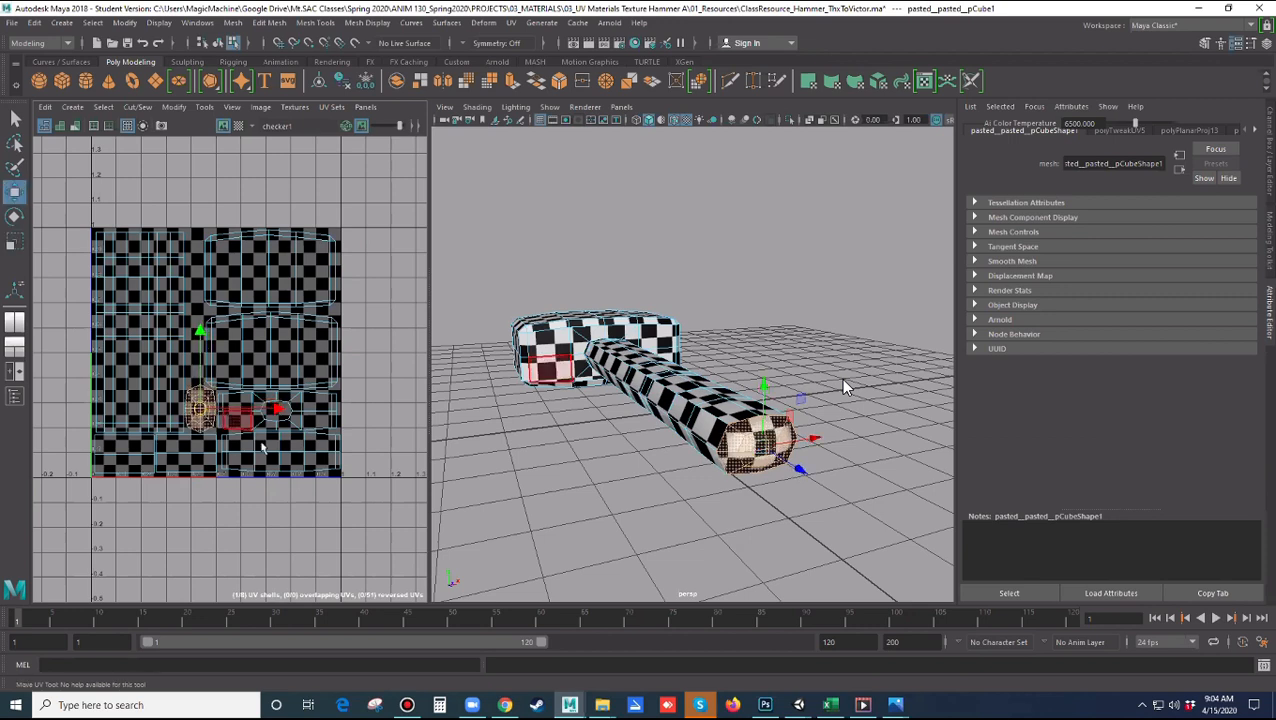
left_click(380, 458)
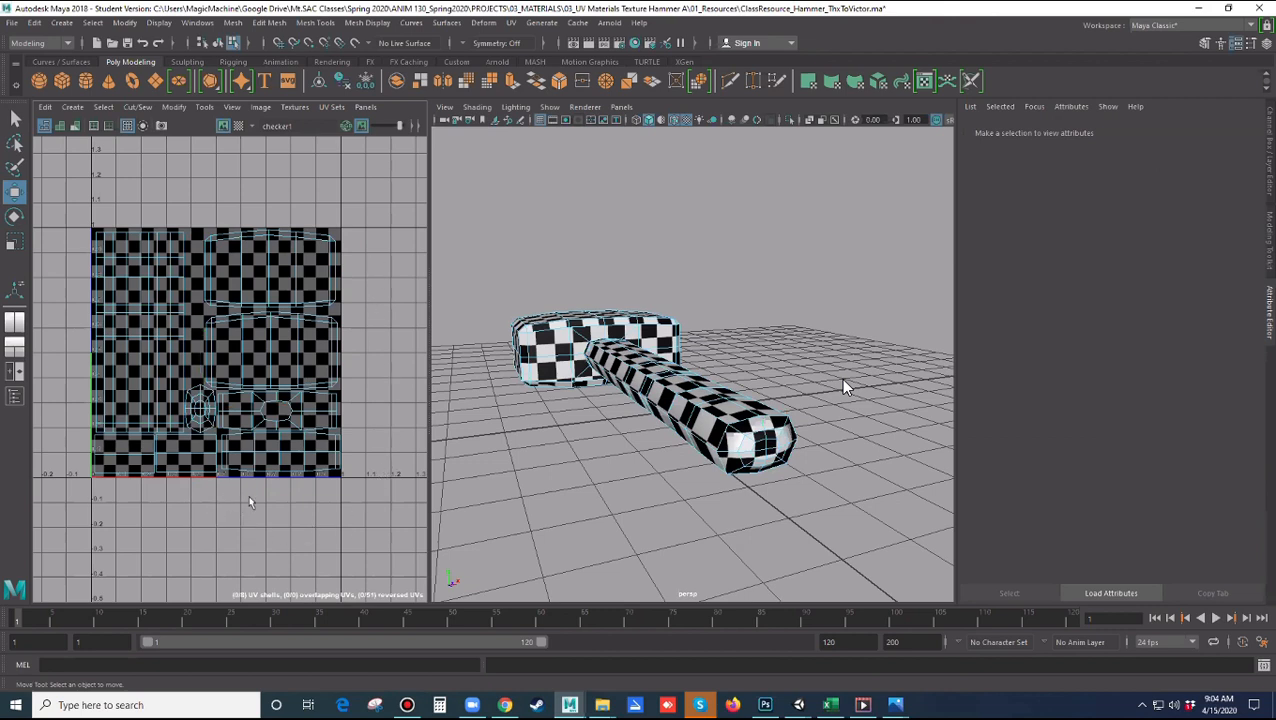
Try scaling the handle shell slightly, undo the change, and clear the selection
left_click(133, 362)
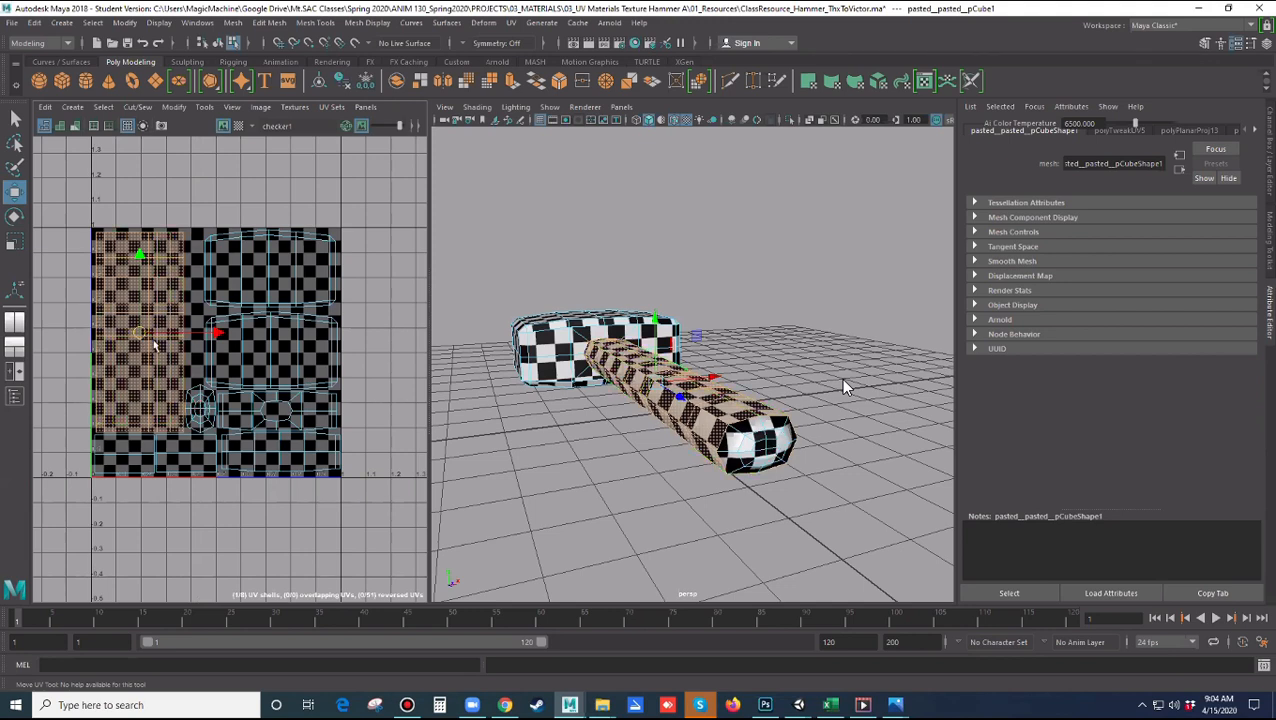
key("r")
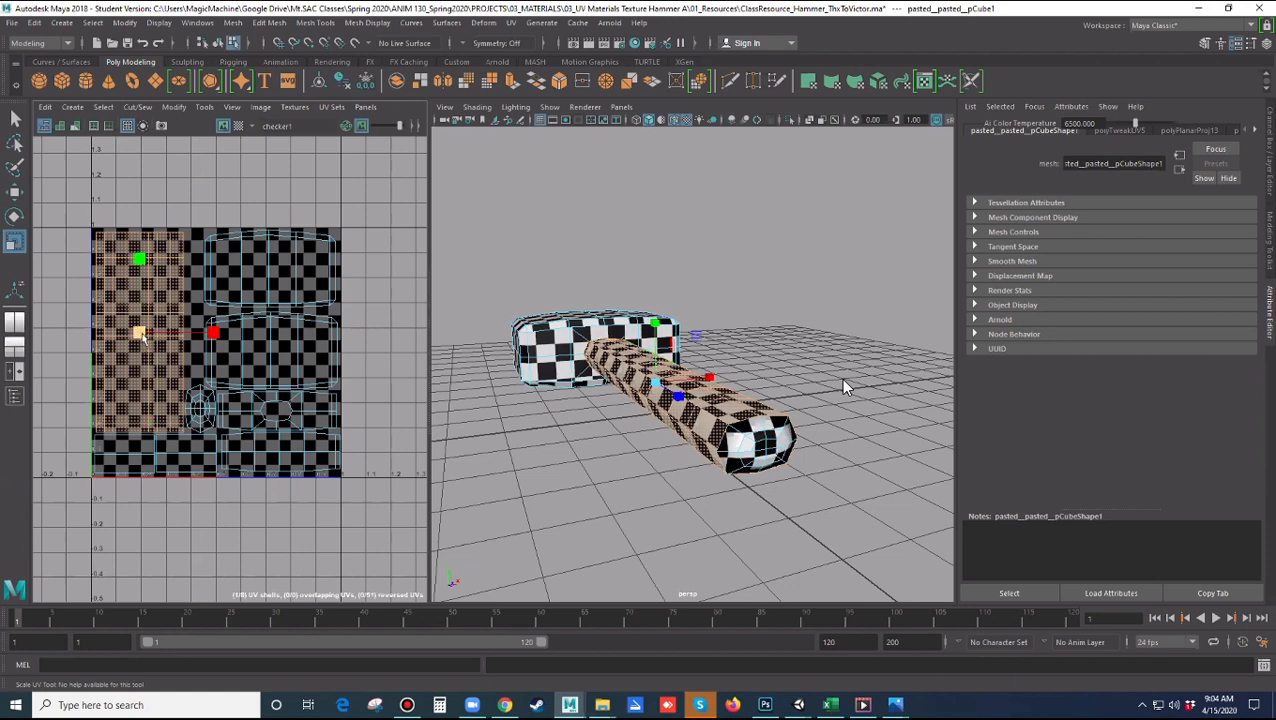
left_click_drag(141, 334, 137, 335)
key("ctrl+z")
left_click(381, 442)
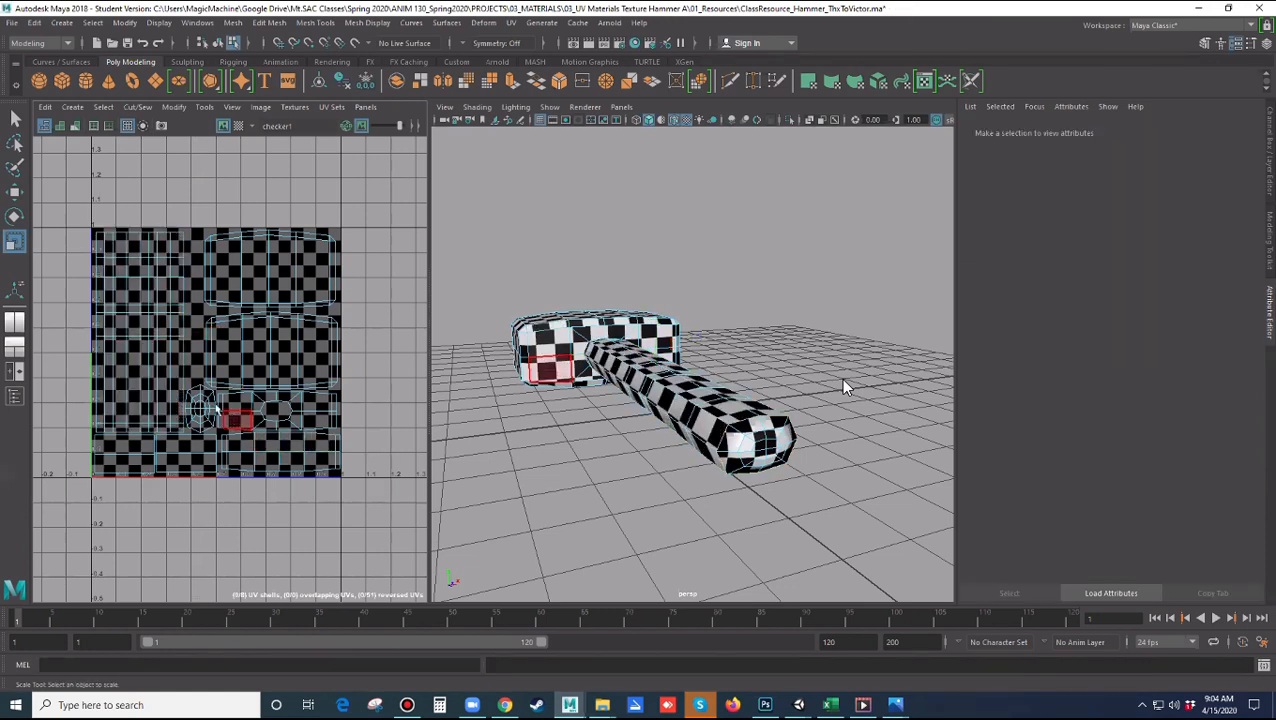
Switch to the UV works layout, select the blinn1 material, and turn on textured shading for the hammer
left_click_drag(604, 471, 608, 423, "alt")
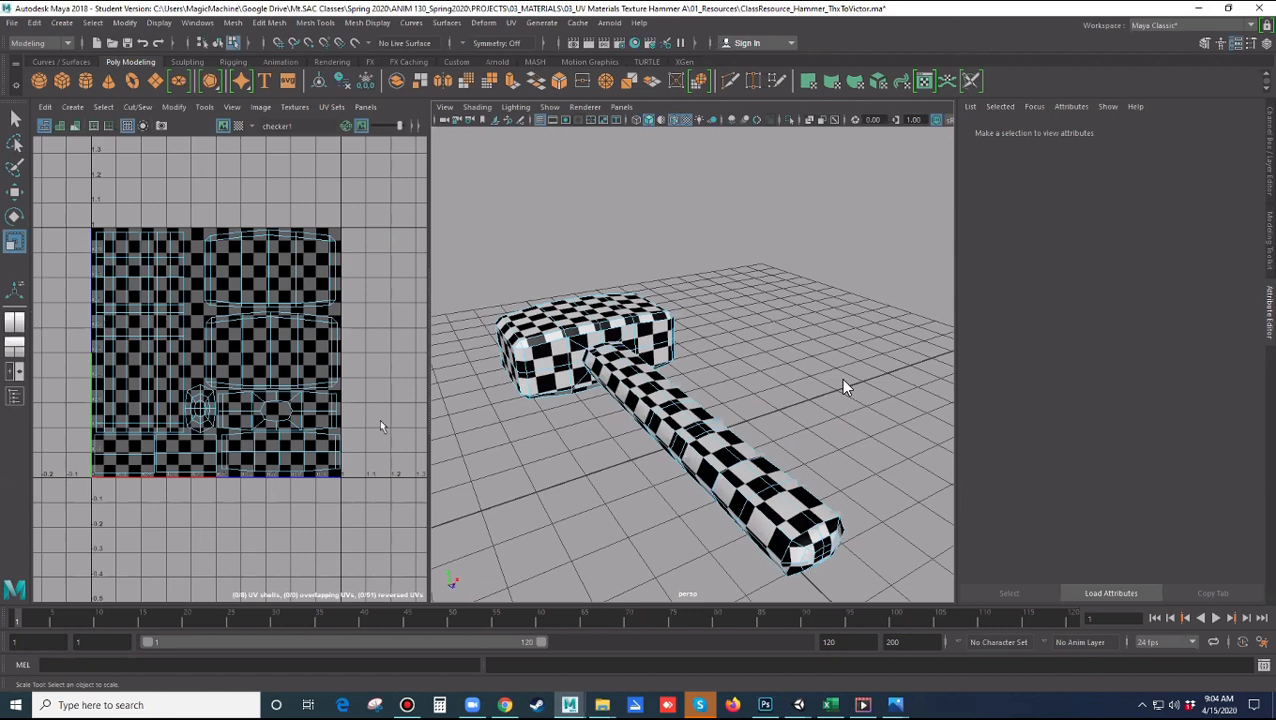
right_click(17, 346)
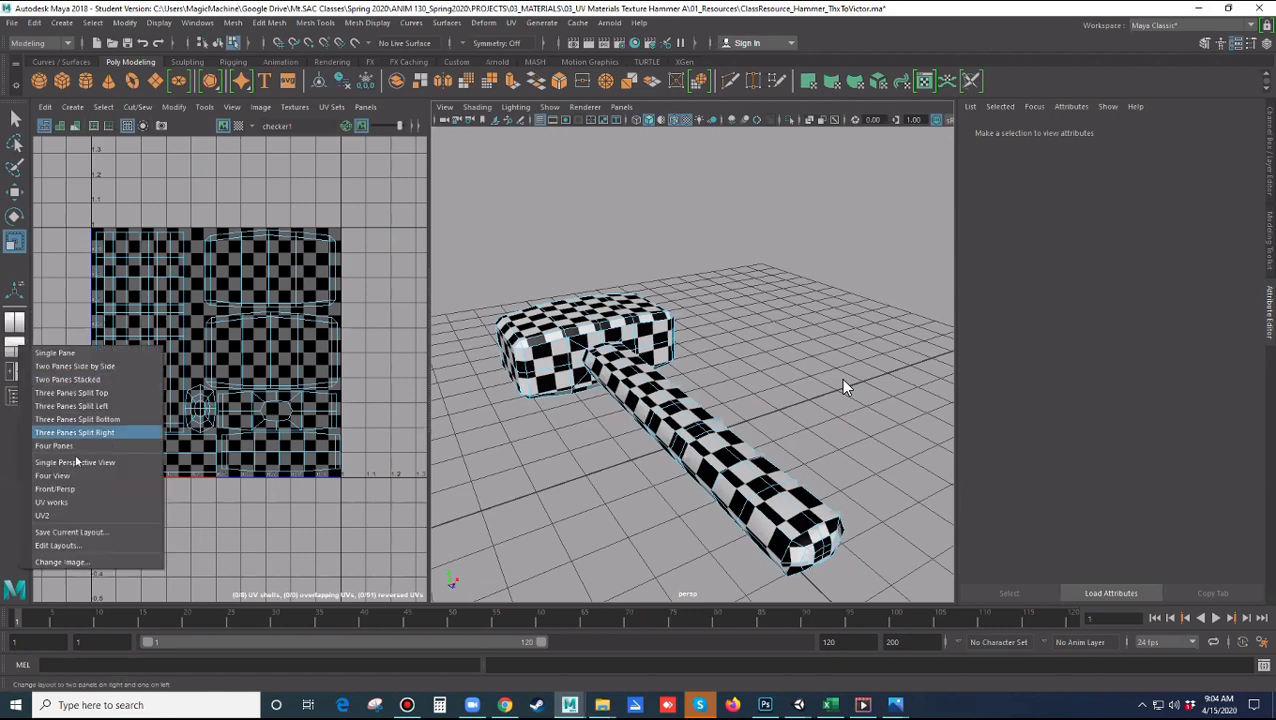
left_click(56, 512)
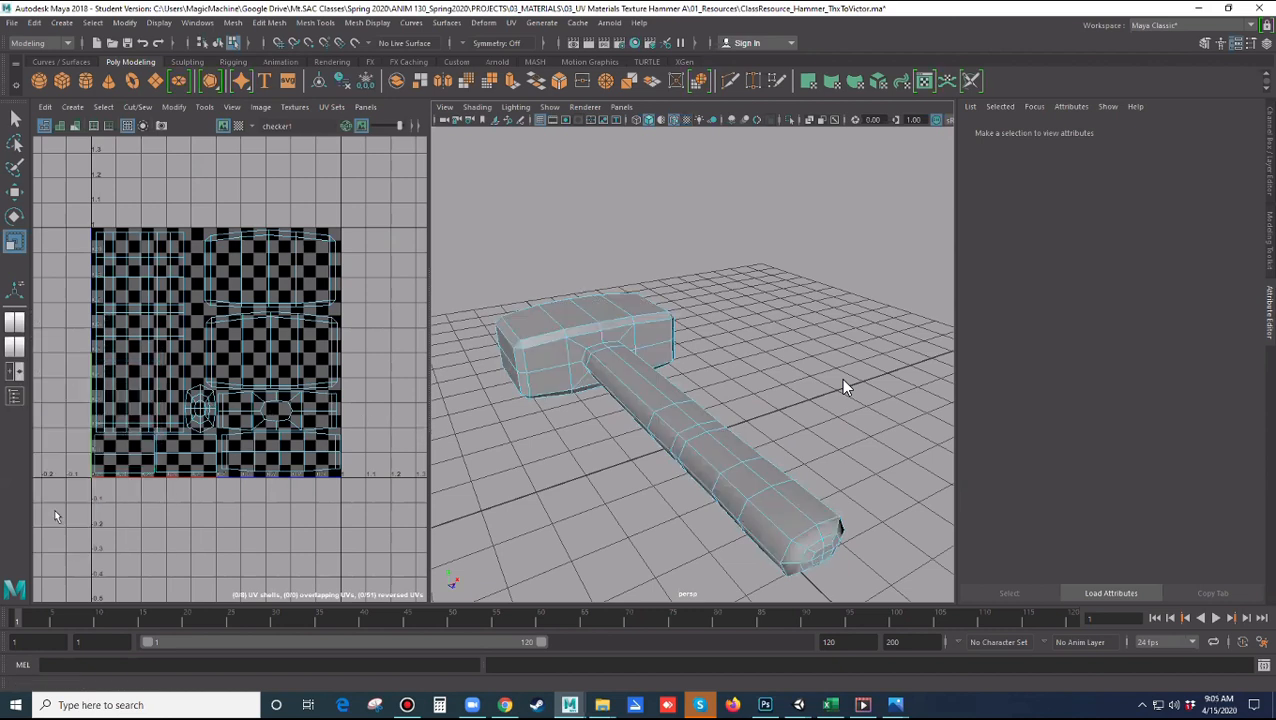
right_click(21, 352)
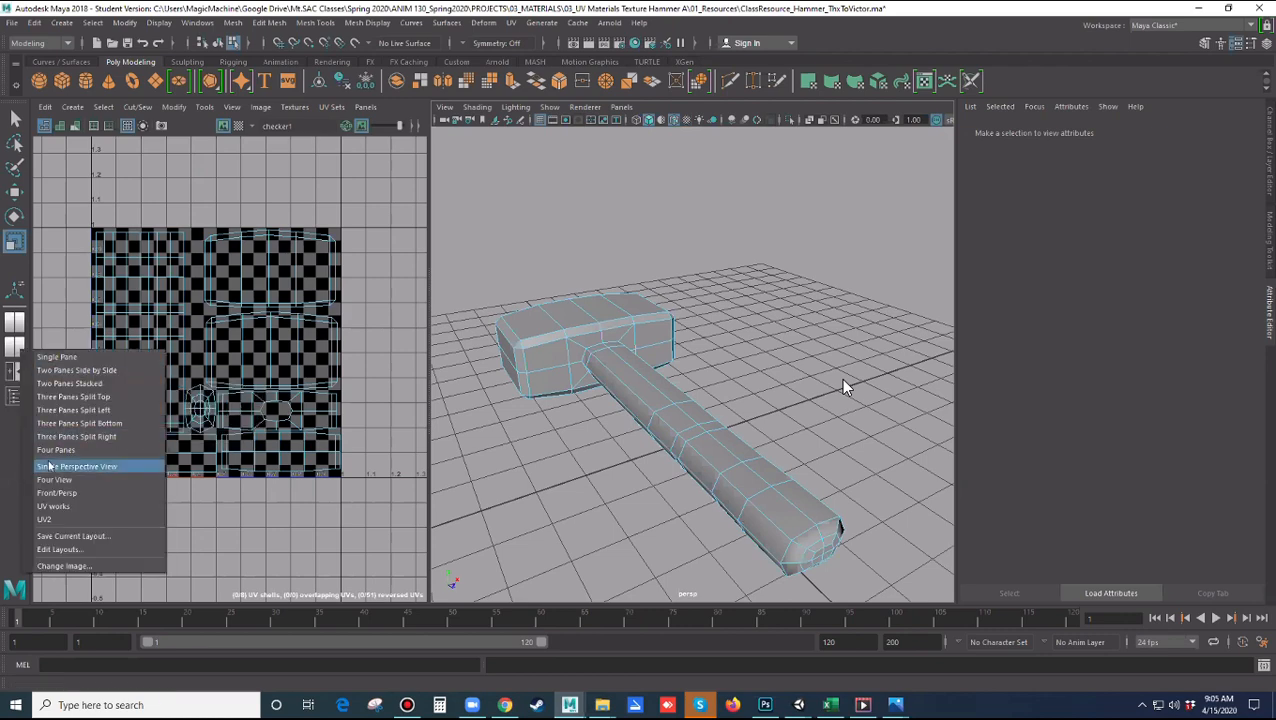
left_click(61, 507)
left_click(624, 485)
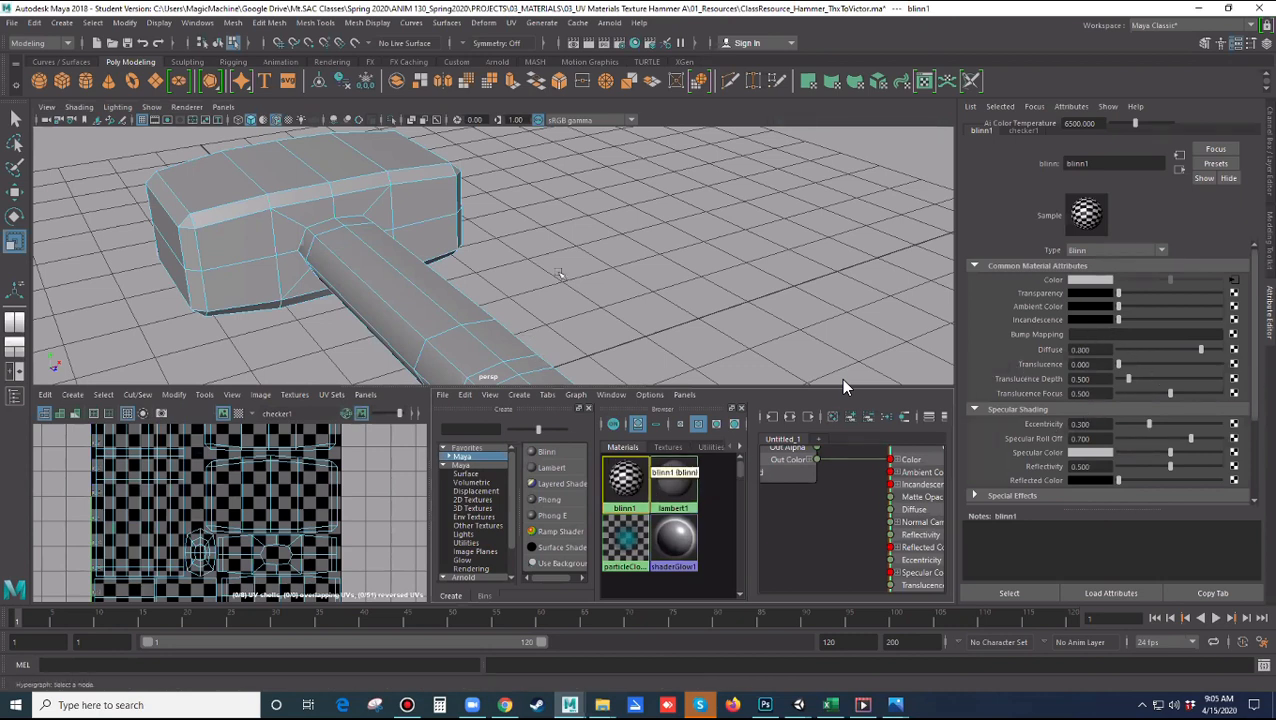
left_click(700, 108)
key("6")
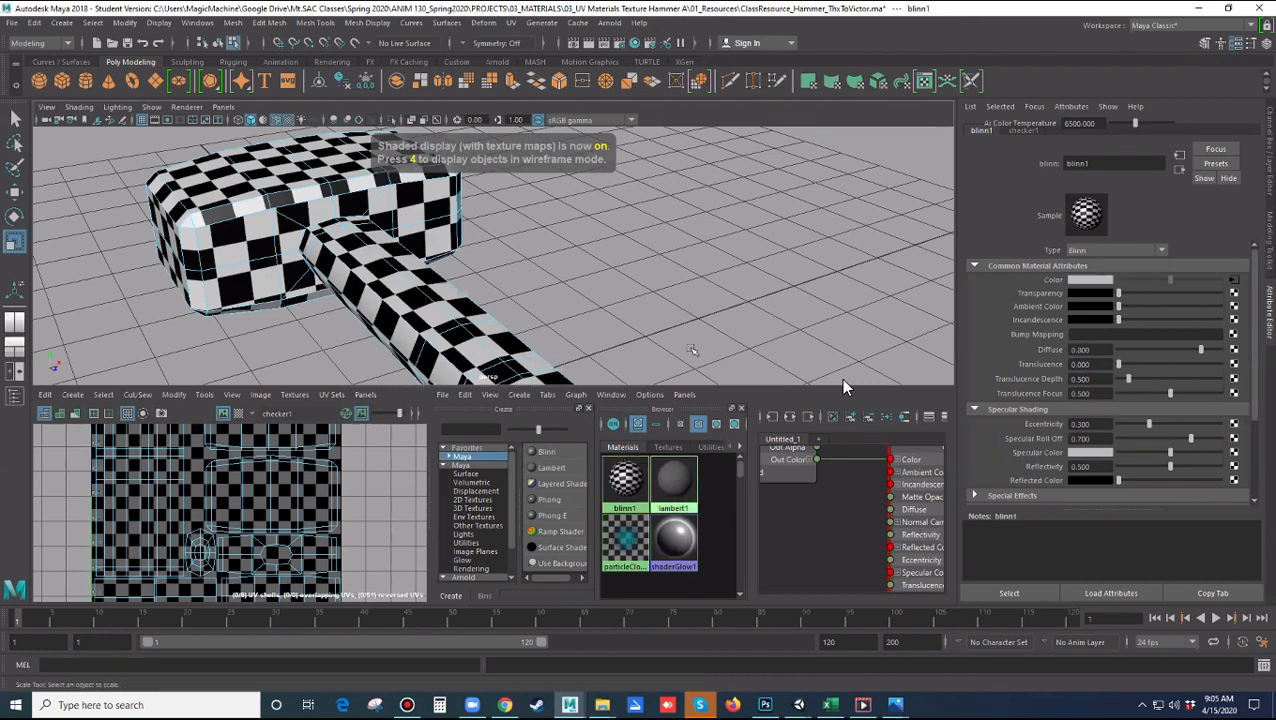
Open the 2D placement attributes of blinn1's checker color texture and set Repeat UV to 20 by 20
left_click(1233, 284)
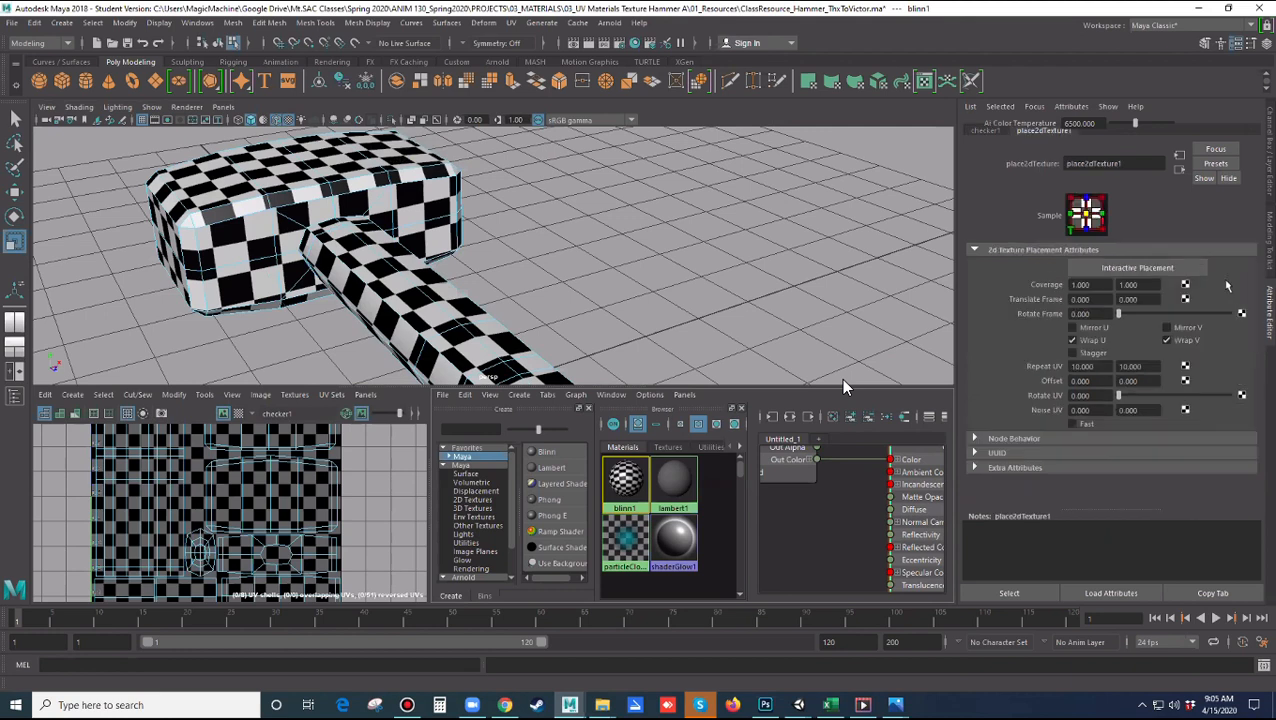
left_click_drag(1104, 368, 1066, 366)
type("20")
key("Return")
key("Tab")
type("20")
key("Return")
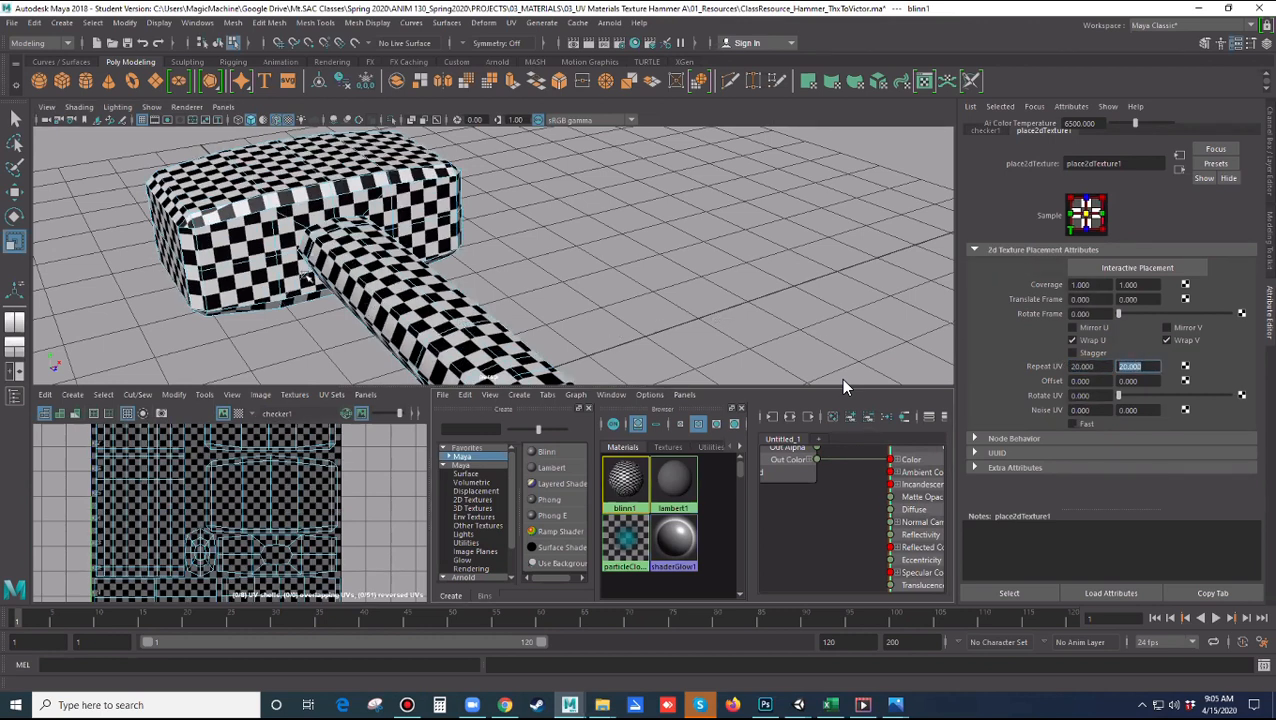
Set the checker texture's Repeat UV to 30 by 30
double_click(1087, 367)
type("30")
key("Return")
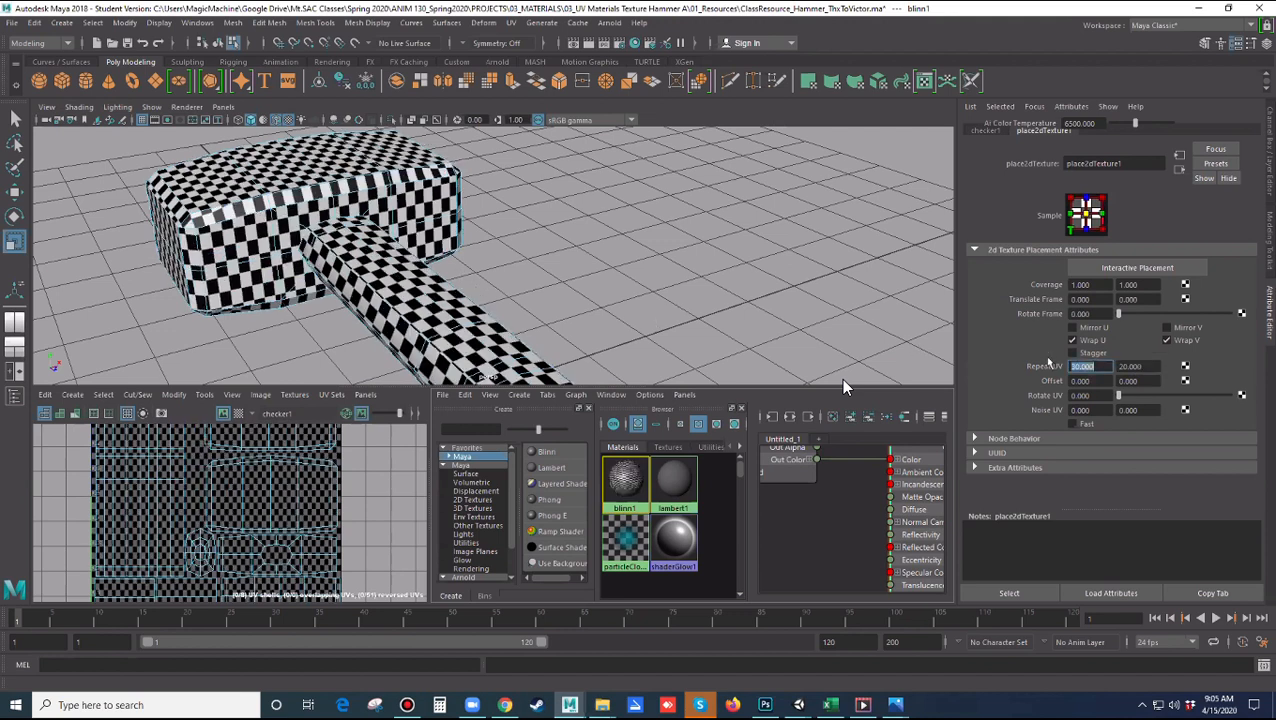
double_click(1131, 366)
type("30")
key("Return")
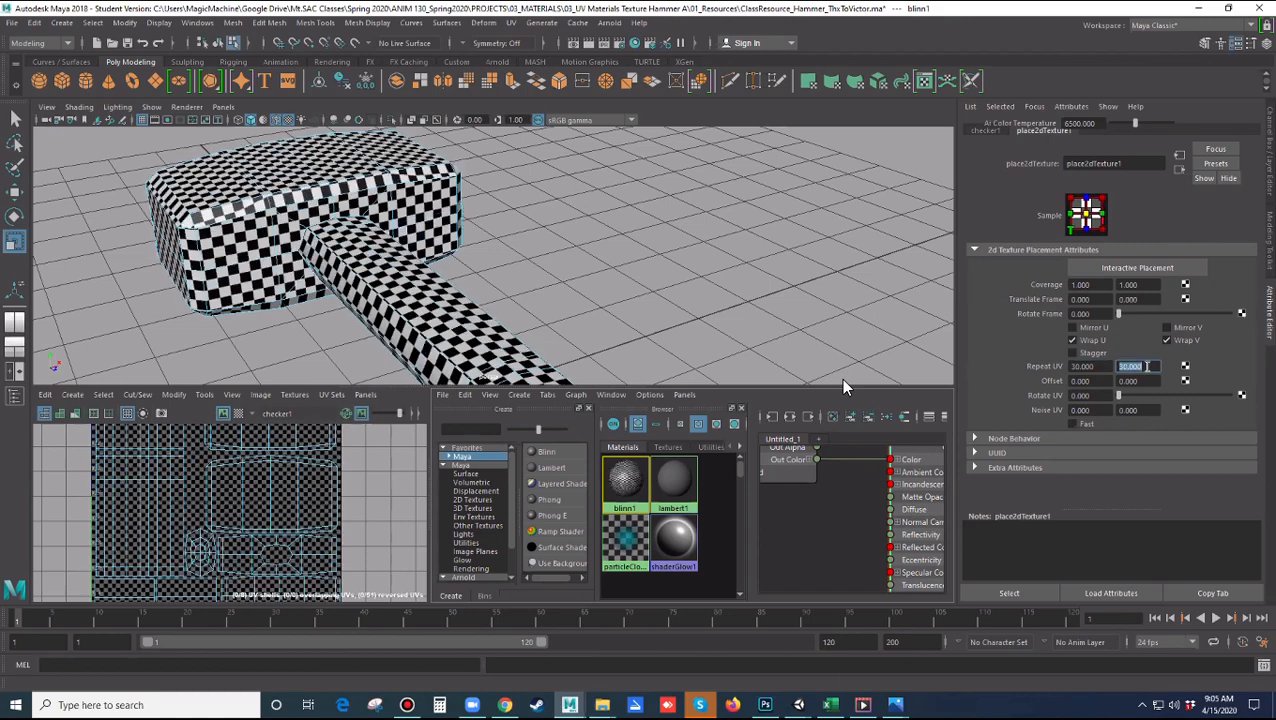
Try enlarging the end cap shell to compare its checkers with the handle's on the model, and undo the scaling
left_click_drag(557, 282, 650, 300, "alt")
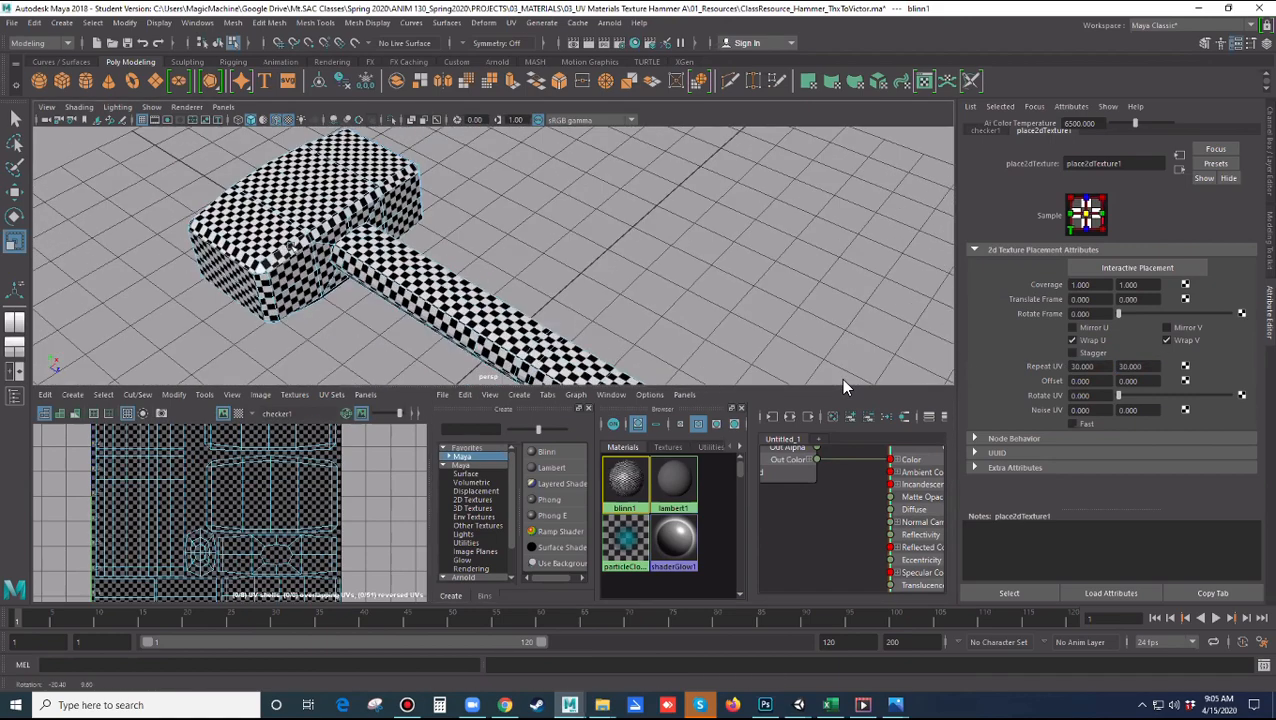
left_click_drag(288, 248, 487, 376, "alt")
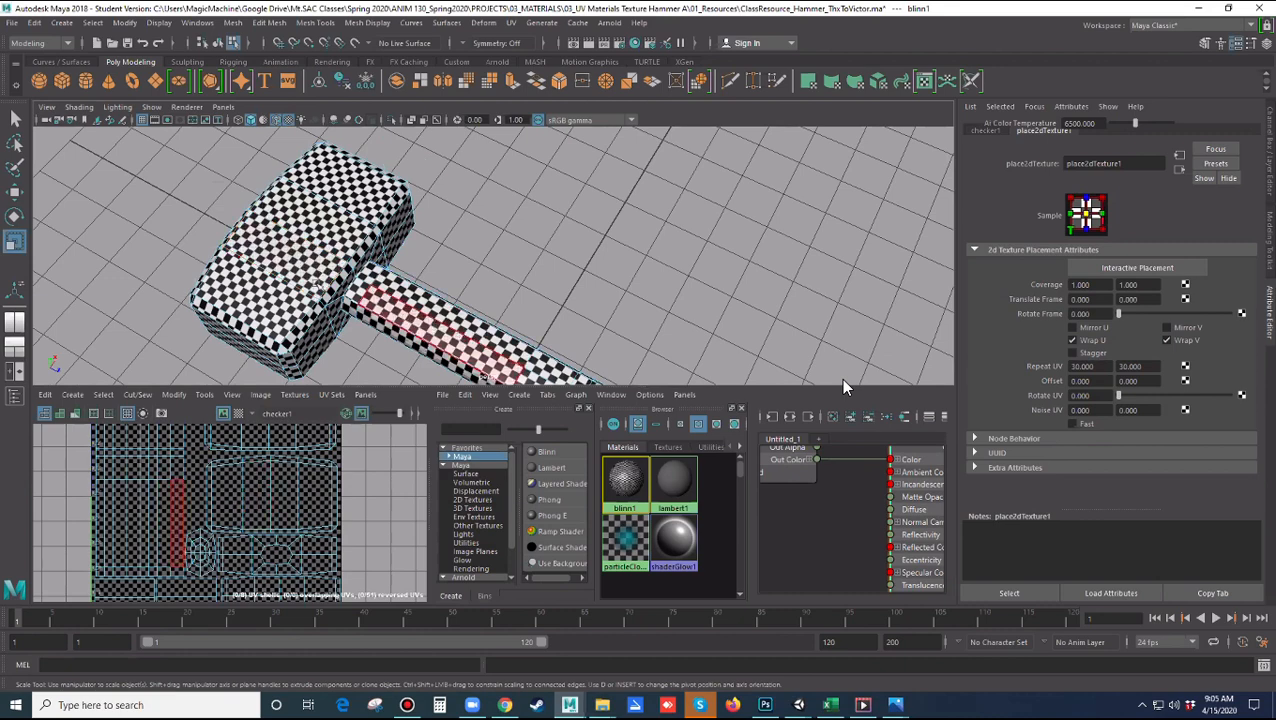
left_click_drag(445, 335, 430, 289, "alt")
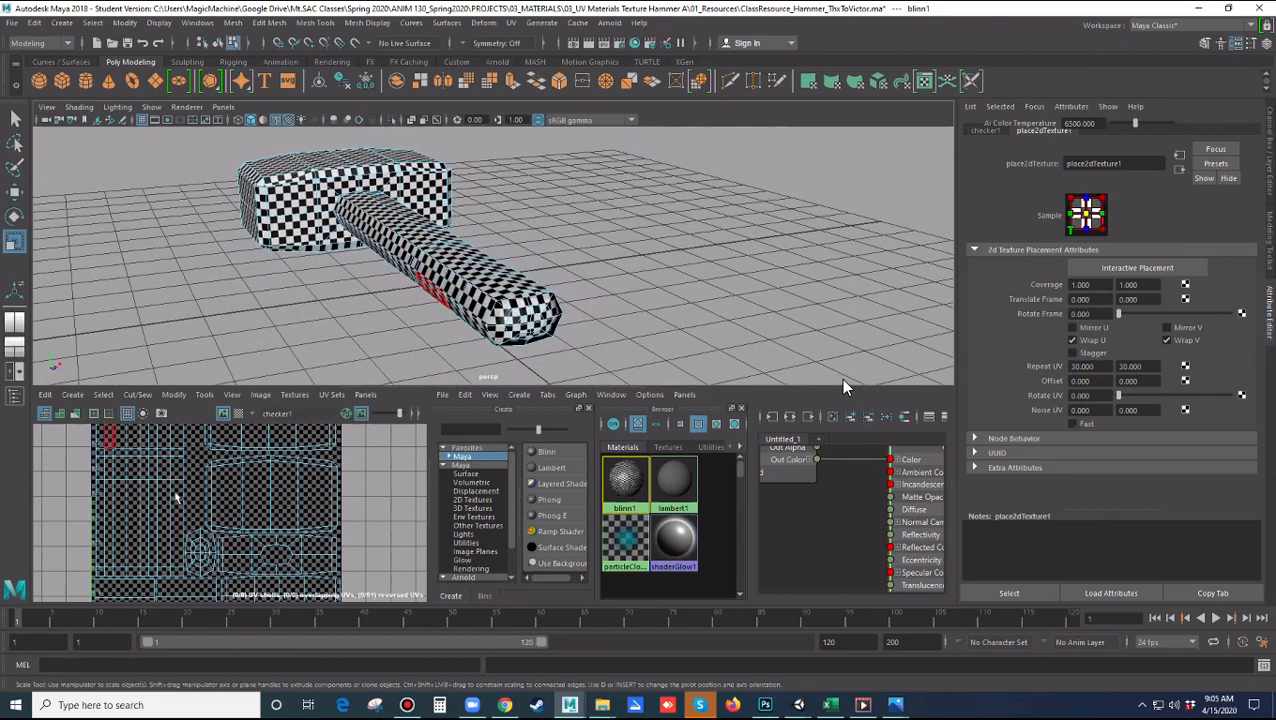
left_click_drag(532, 352, 330, 342, "alt")
left_click(206, 544)
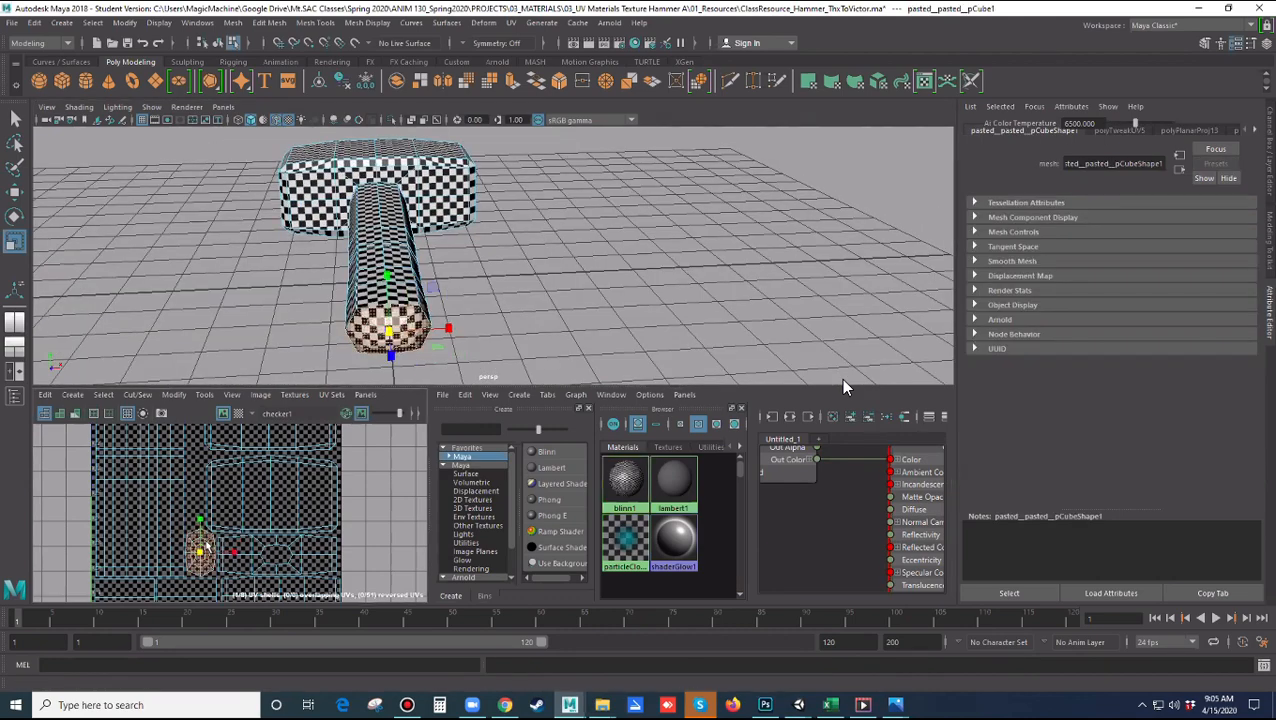
left_click_drag(206, 548, 230, 570)
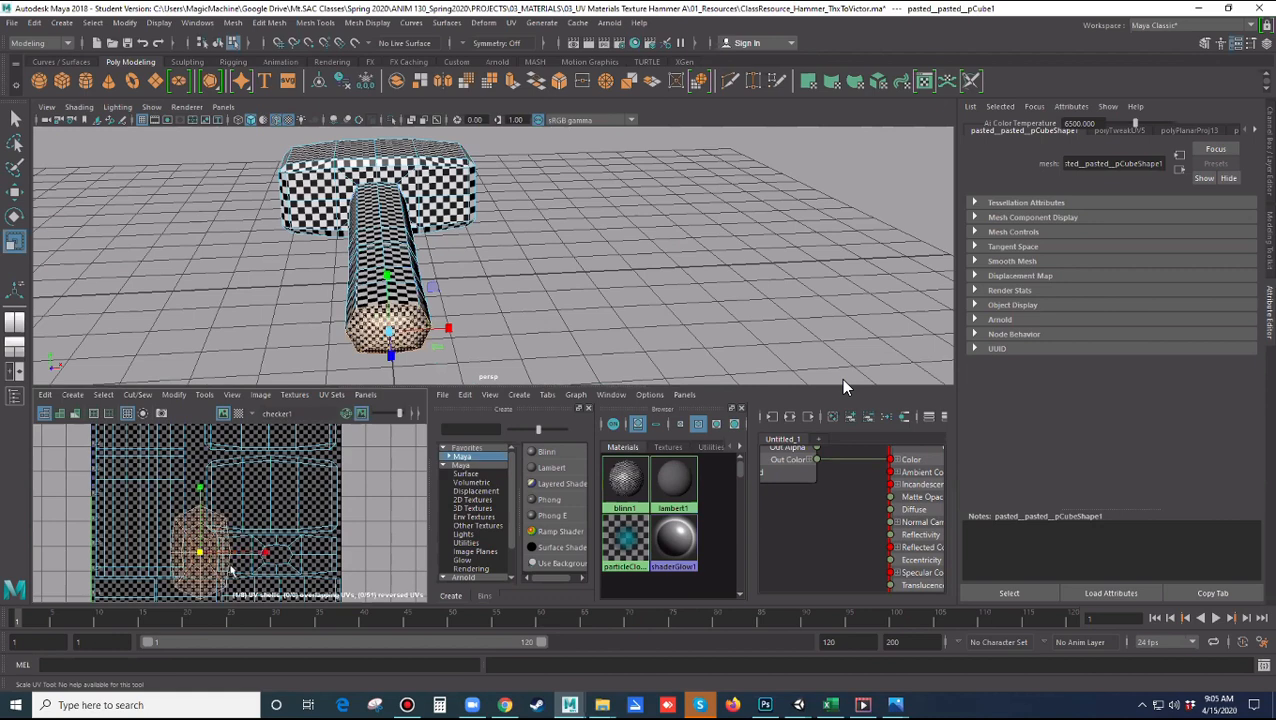
left_click(565, 334)
left_click_drag(455, 352, 505, 347, "alt")
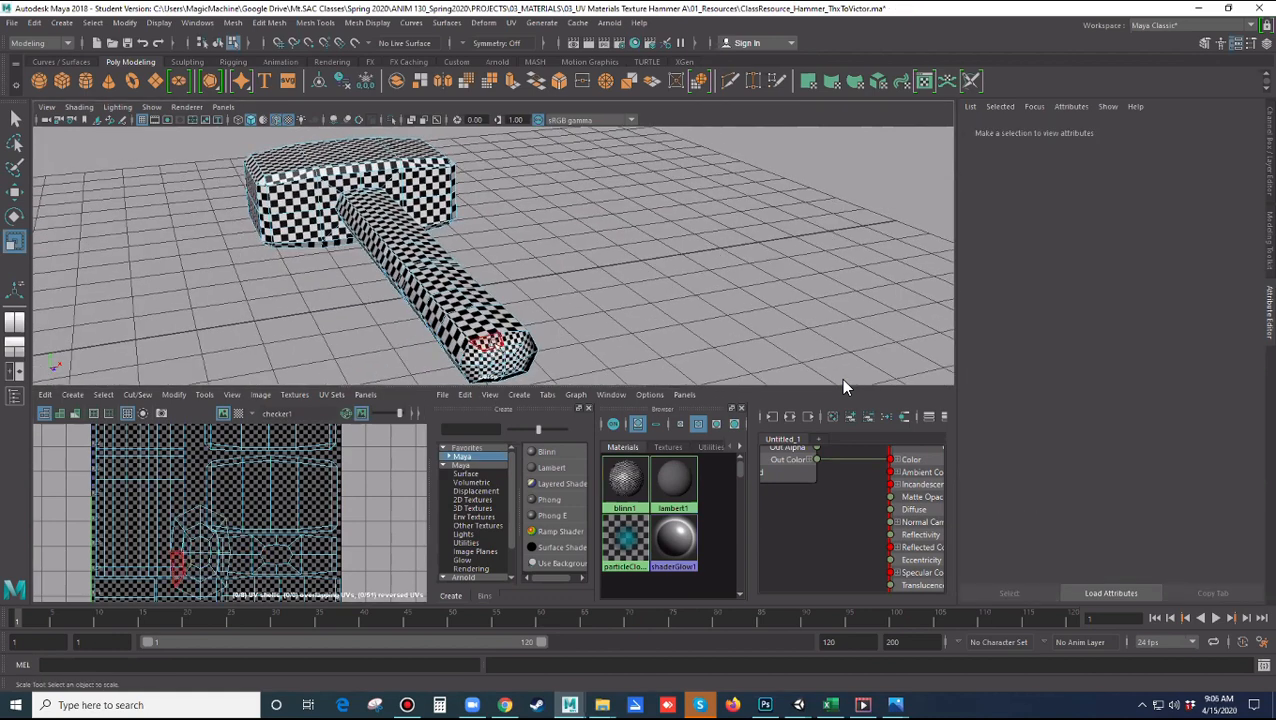
key("ctrl+z")
key("ctrl+z")
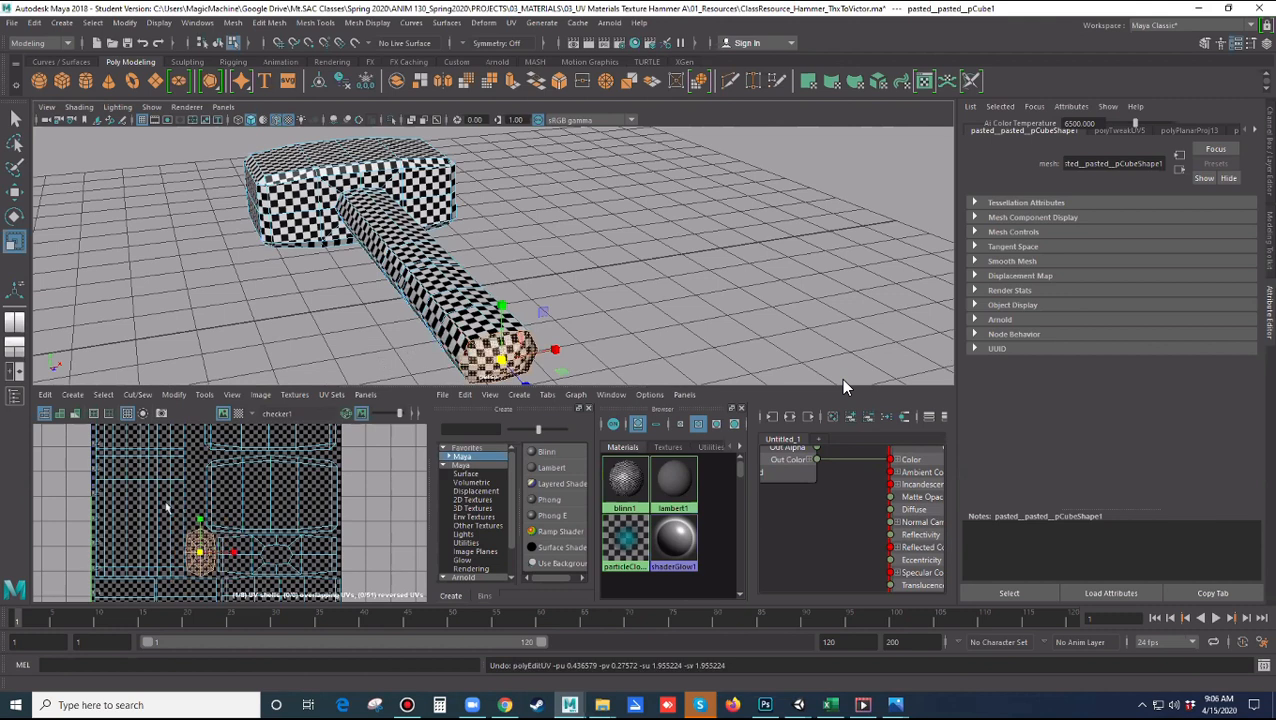
Try shrinking the end cap shell well below its fitted size to compare checker sizes, and undo the scaling
left_click_drag(200, 553, 168, 552)
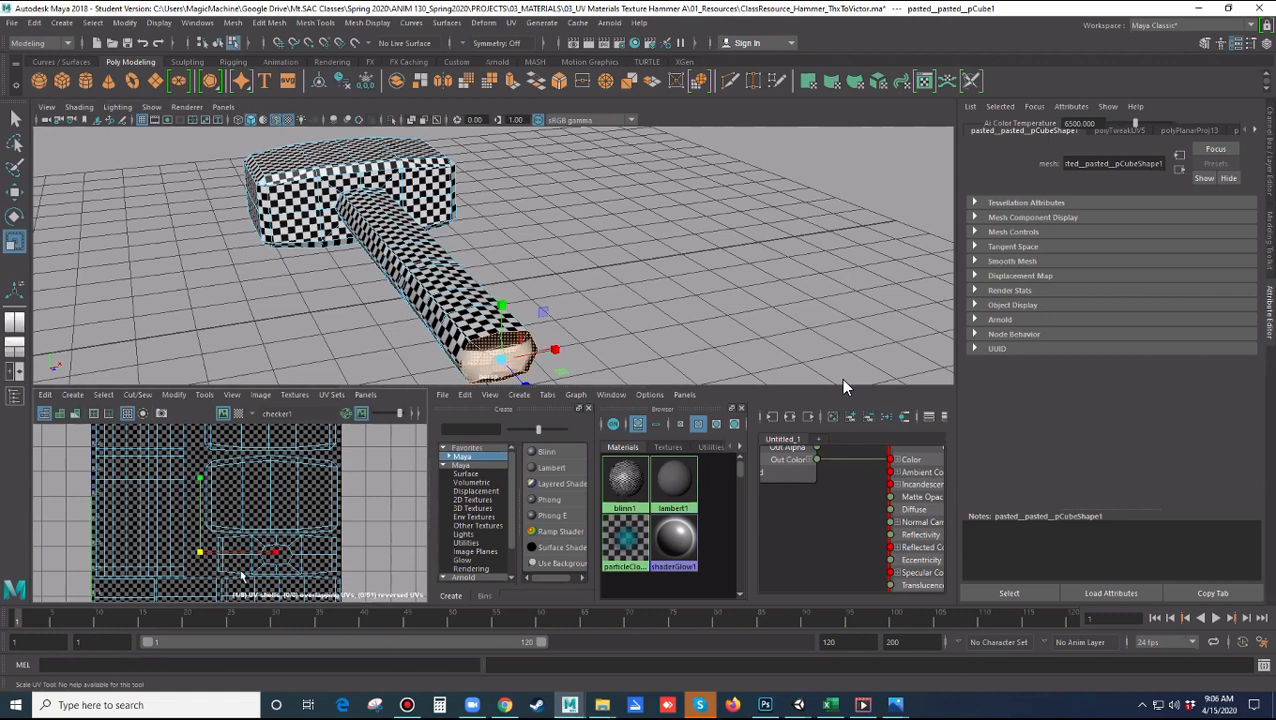
key("ctrl+z")
left_click_drag(203, 553, 181, 559)
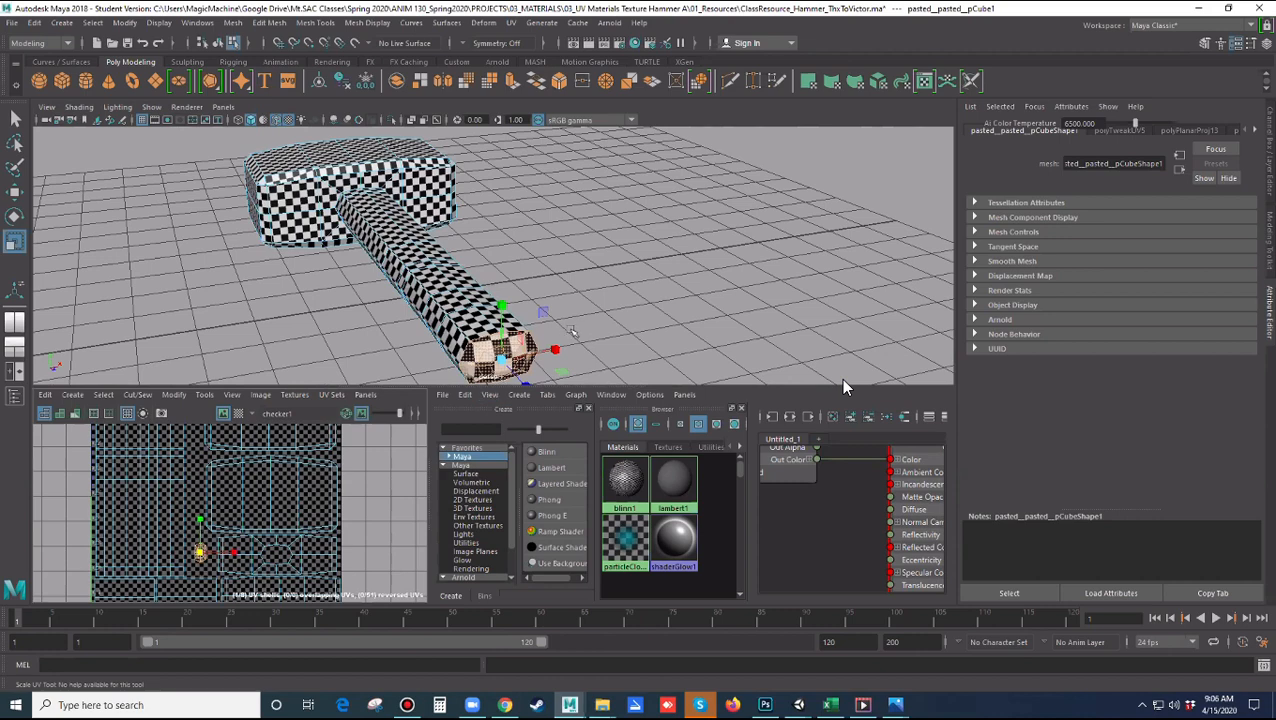
left_click(568, 331)
left_click_drag(569, 332, 534, 326, "alt")
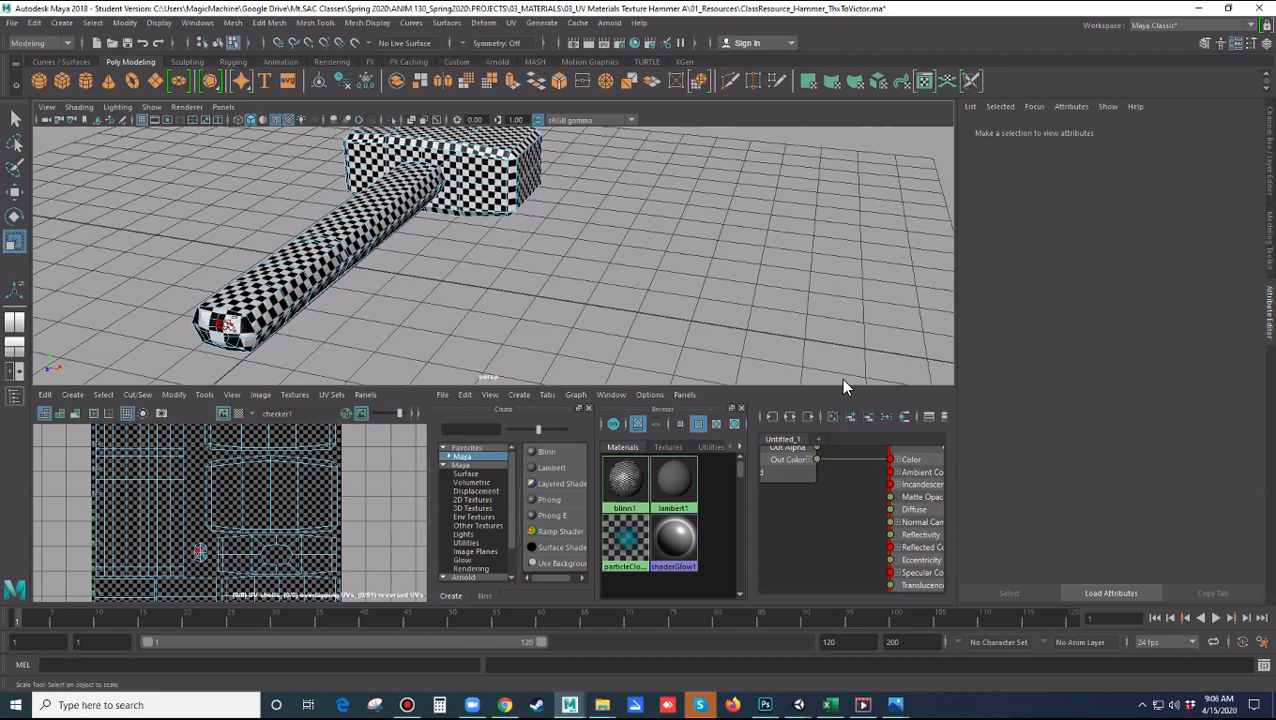
key("ctrl+z")
key("ctrl+z")
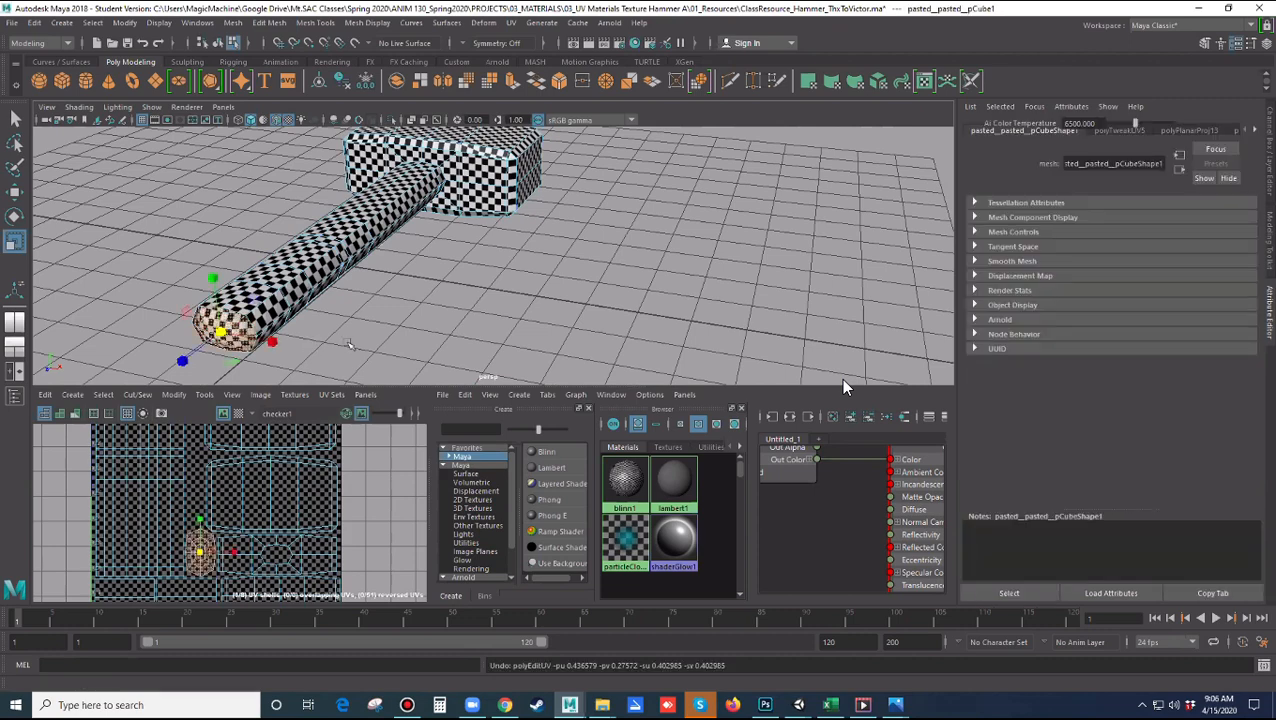
Inspect the checker pattern across the hammer's head, handle and end cap from several angles
left_click(350, 345)
left_click_drag(413, 349, 660, 338, "alt")
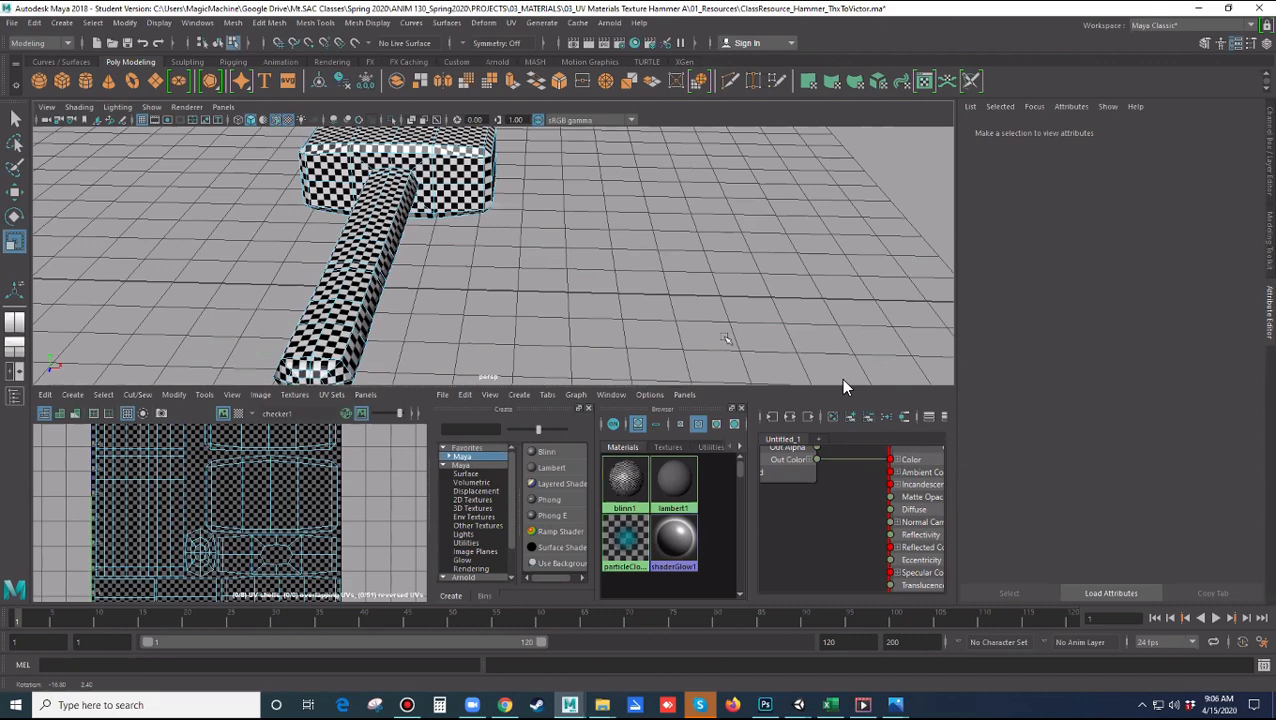
left_click_drag(726, 338, 798, 340, "alt")
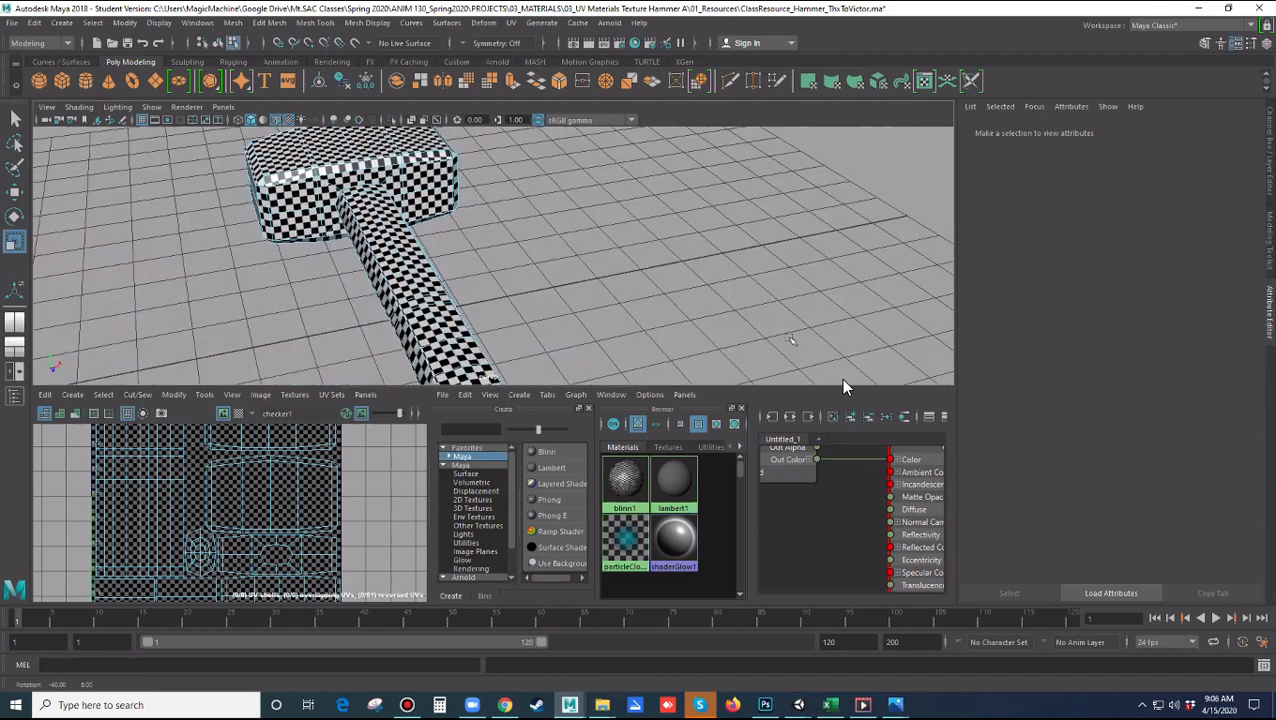
left_click_drag(745, 340, 506, 368, "alt")
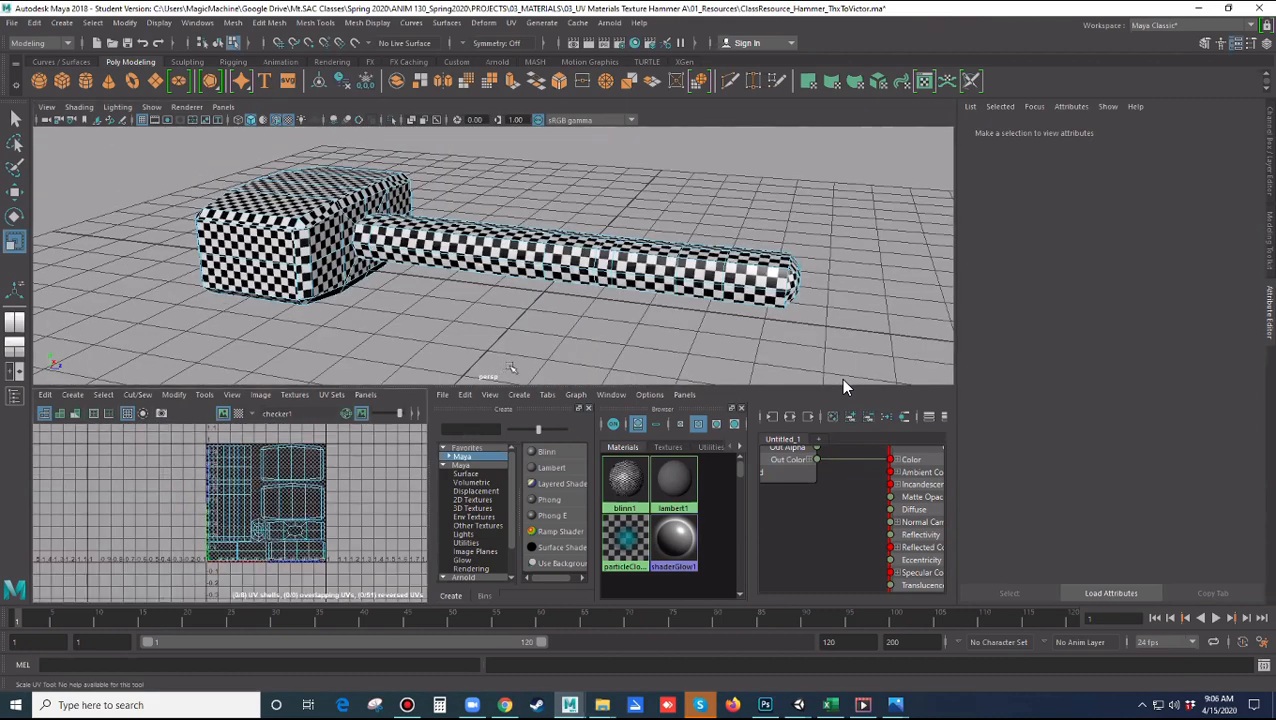
Examine the checker pattern on the hammer's head up close, especially along the lower bevel and the edges where shells meet
left_click_drag(510, 368, 441, 397, "alt")
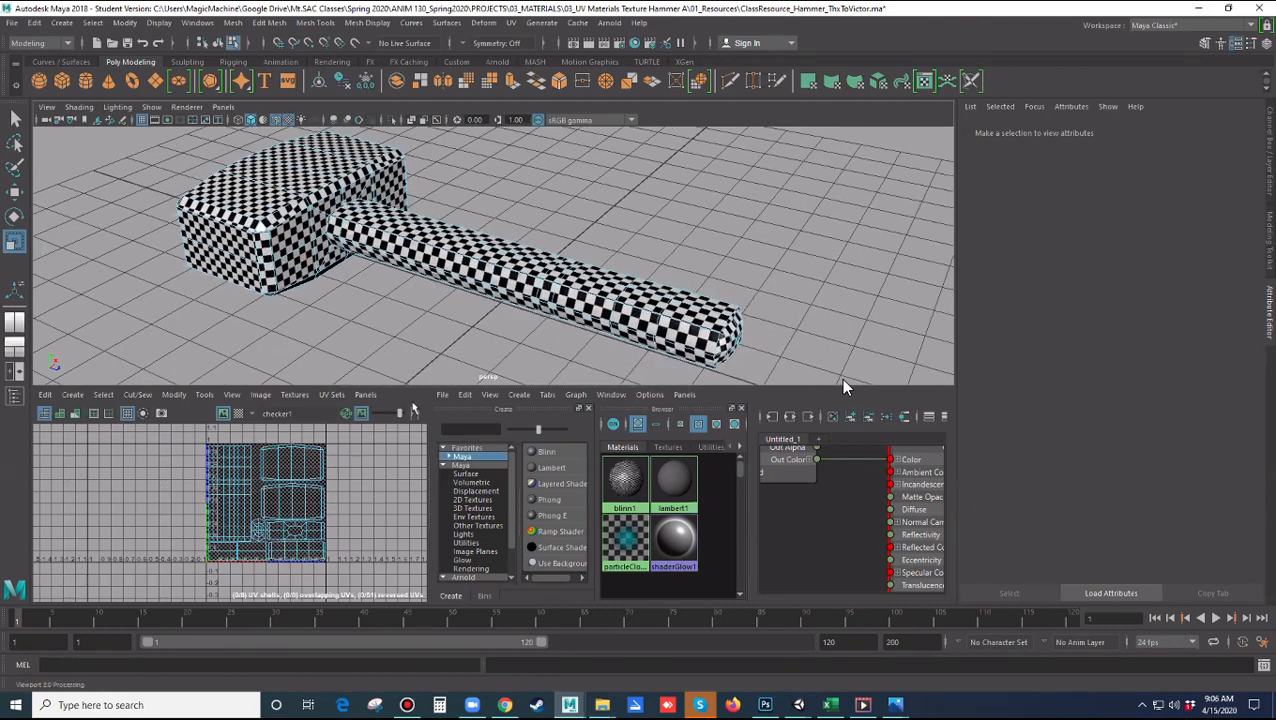
scroll(331, 524, "up", 2)
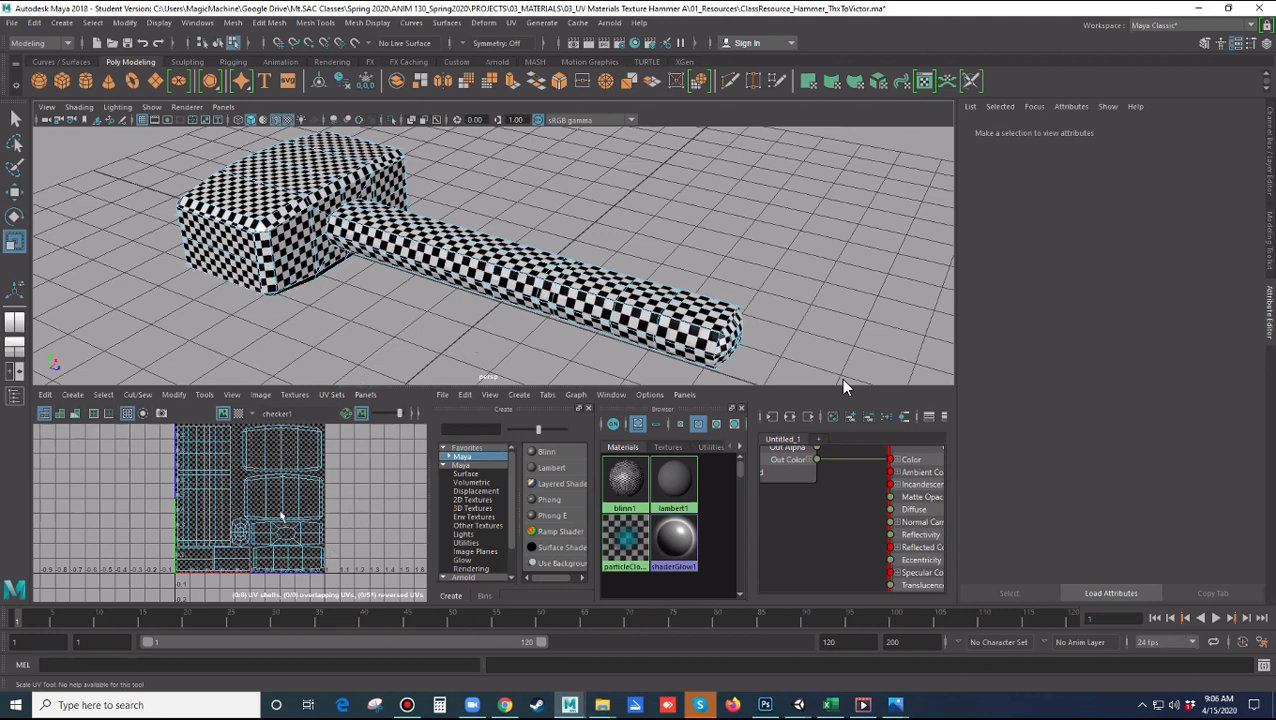
left_click_drag(378, 335, 392, 357, "alt")
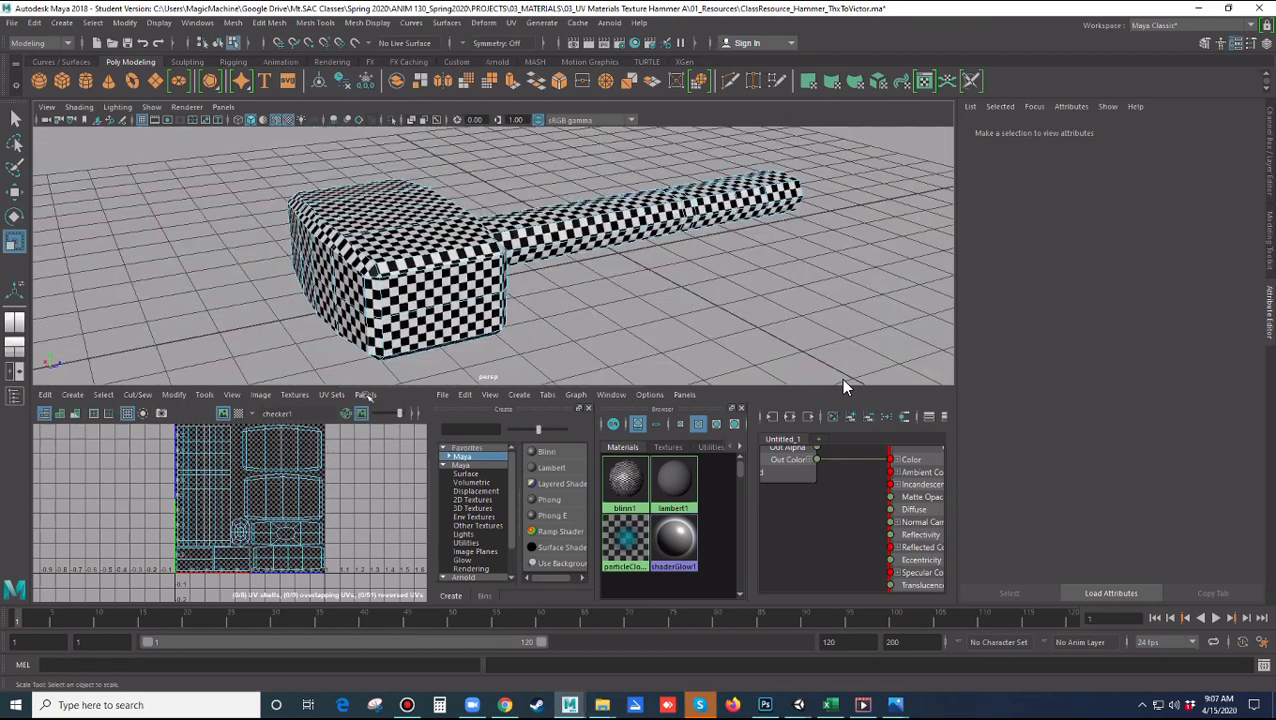
left_click(250, 448)
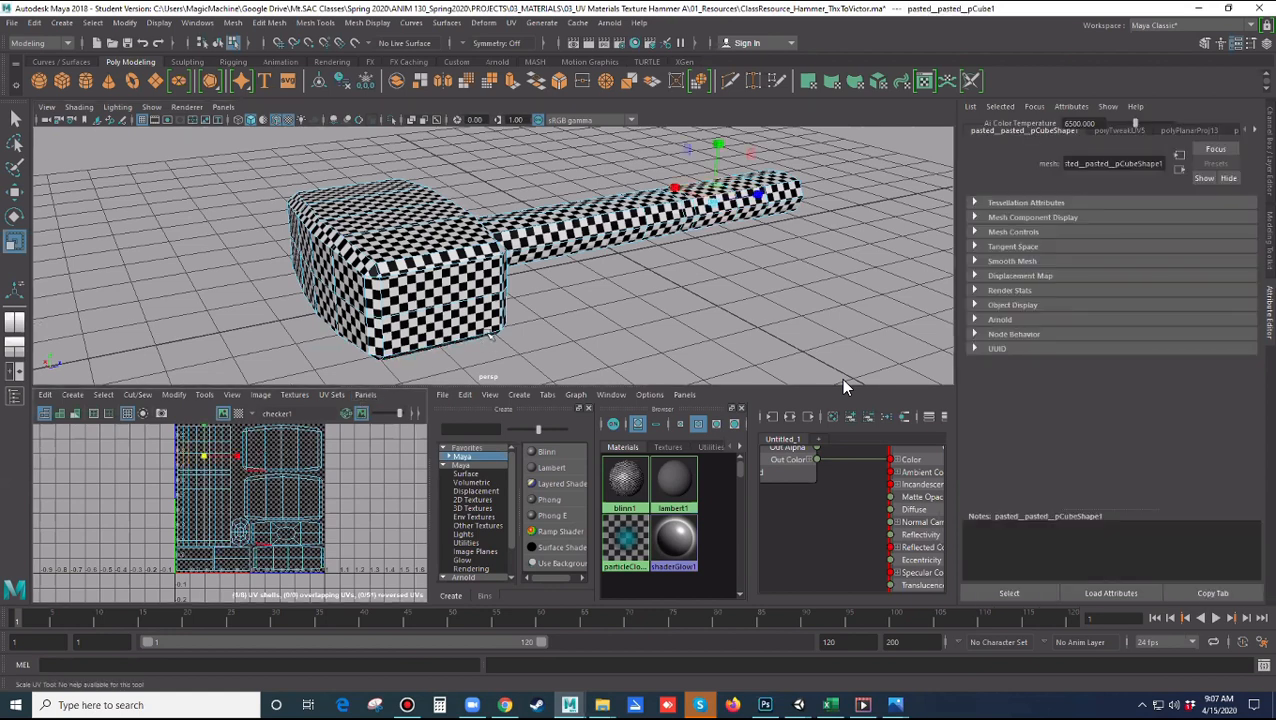
left_click_drag(414, 306, 422, 325, "alt")
left_click_drag(350, 306, 367, 275, "alt")
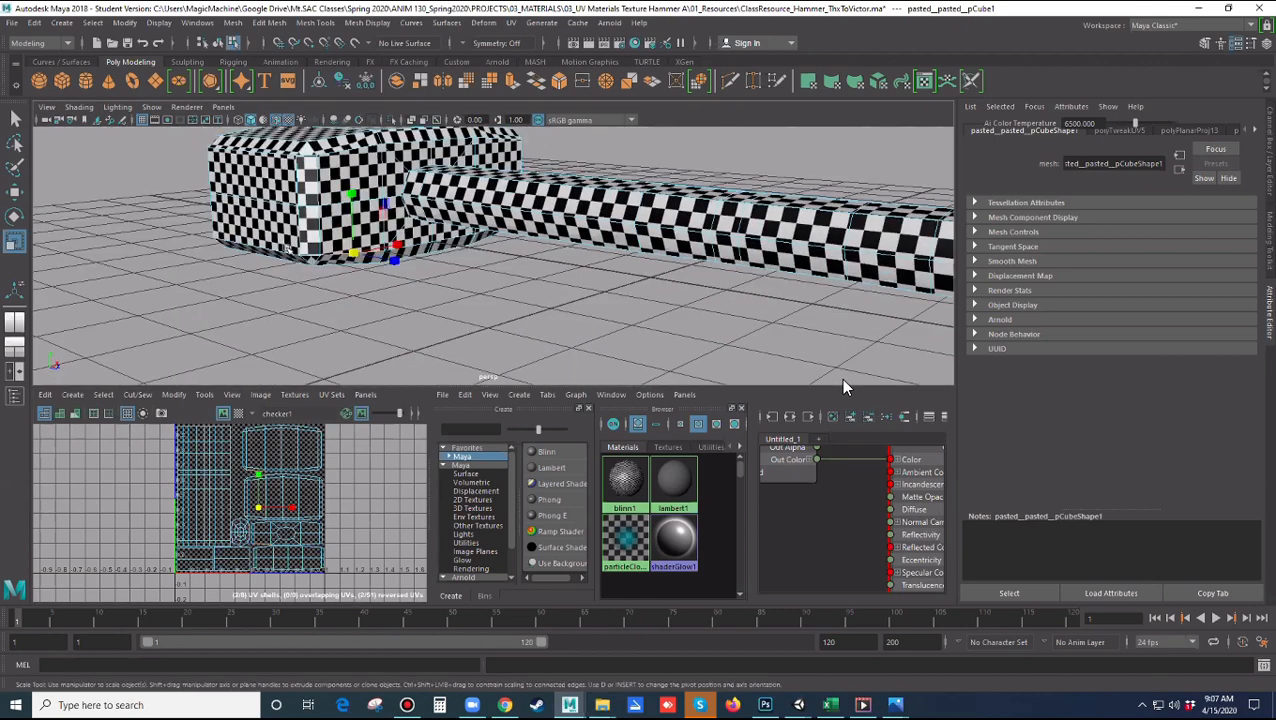
scroll(287, 248, "up", 3)
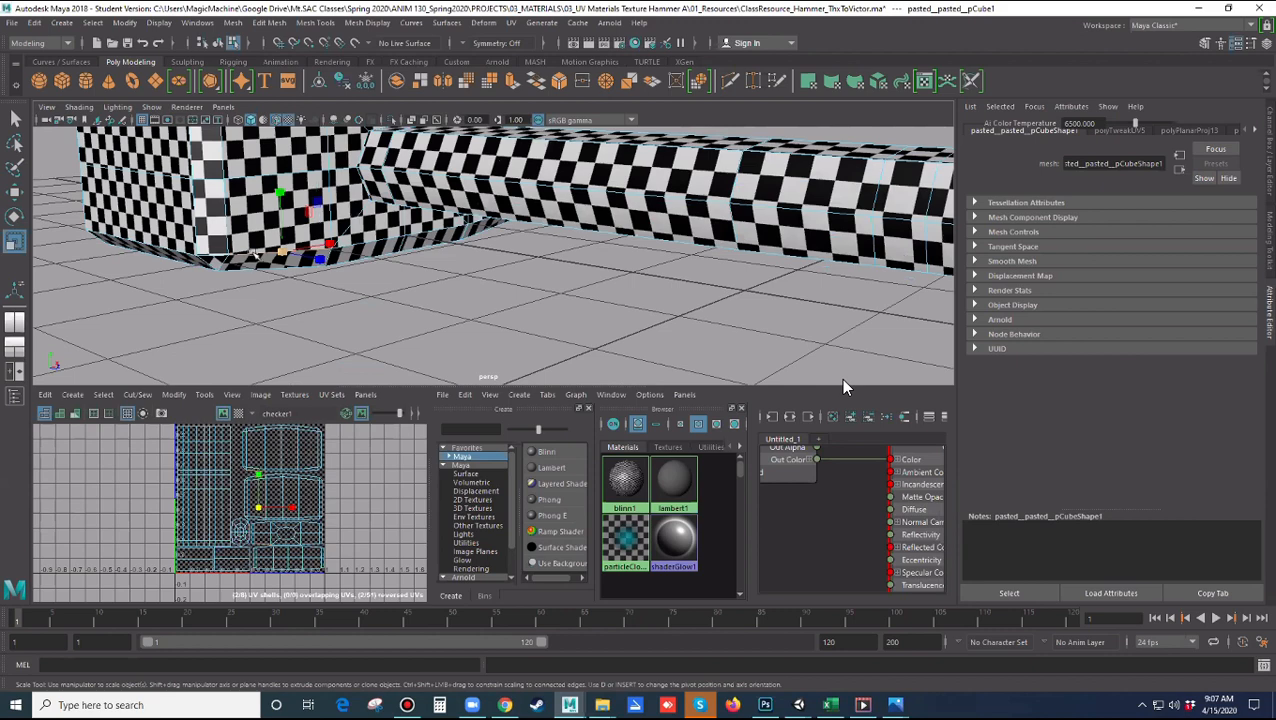
scroll(265, 260, "up", 2)
middle_click_drag(264, 262, 430, 311, "alt")
left_click_drag(471, 313, 529, 323, "alt")
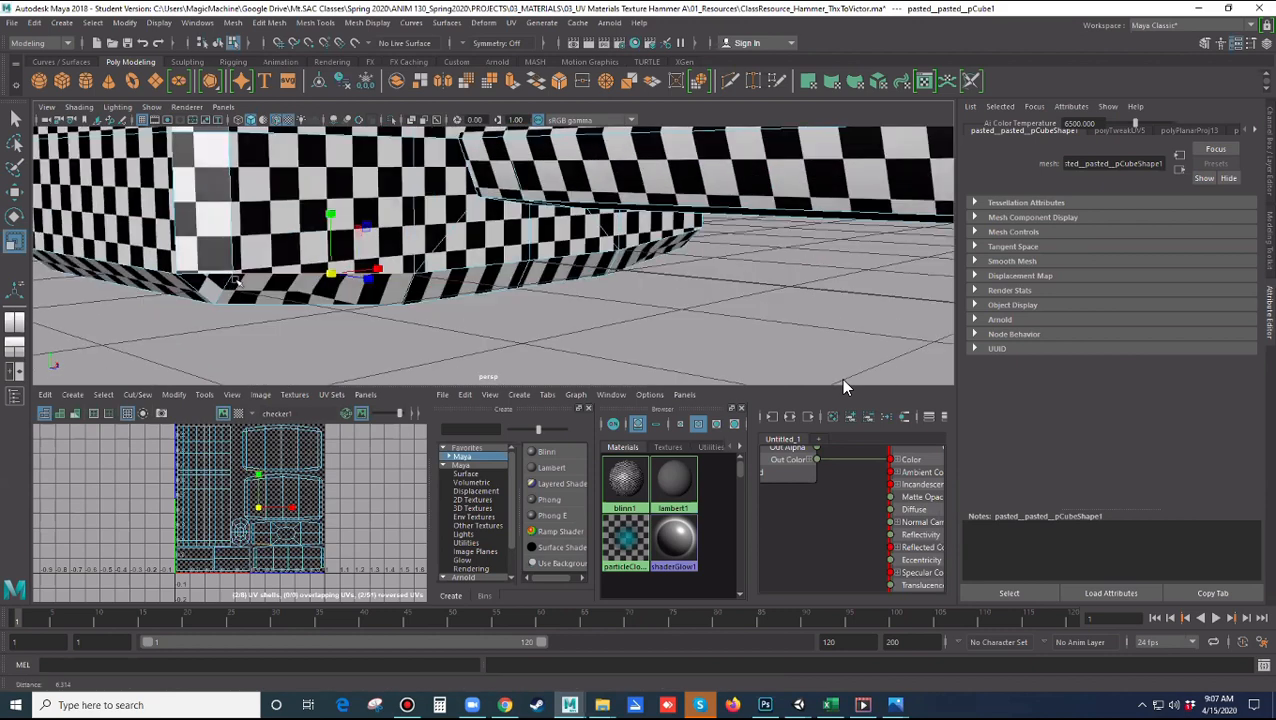
scroll(237, 282, "up", 2)
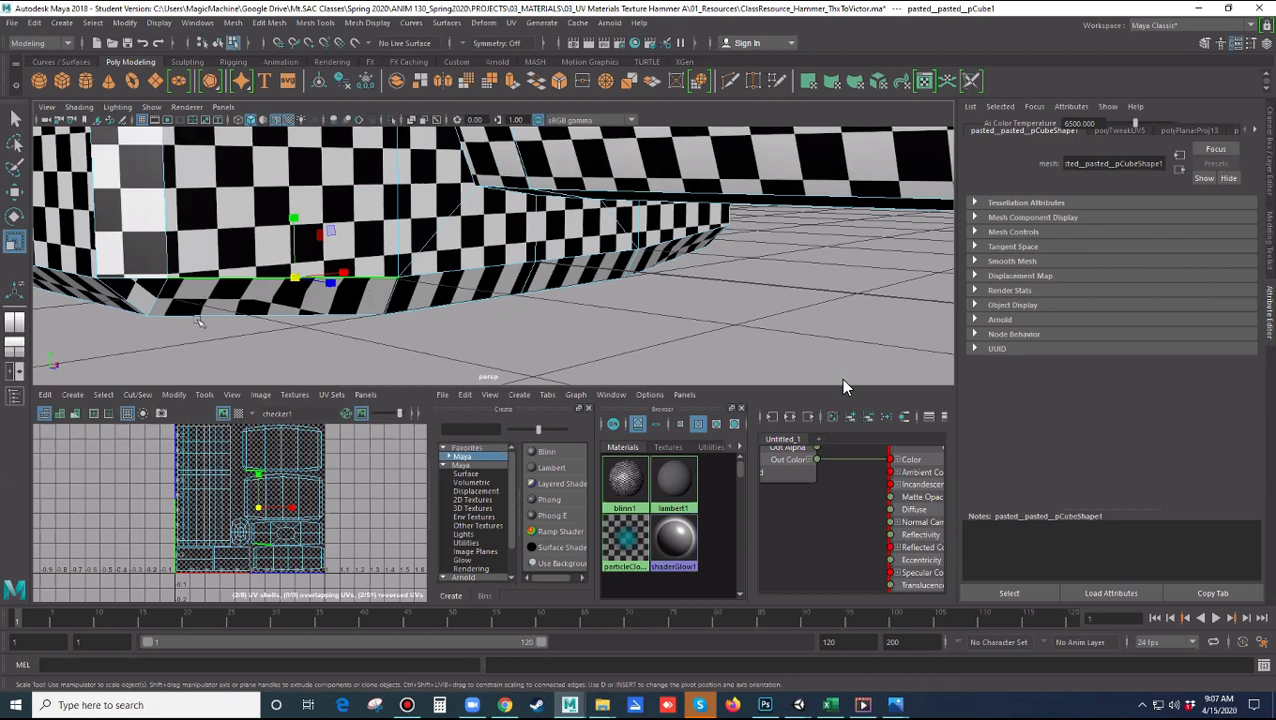
left_click_drag(197, 319, 231, 315, "alt")
left_click_drag(203, 245, 233, 277, "alt")
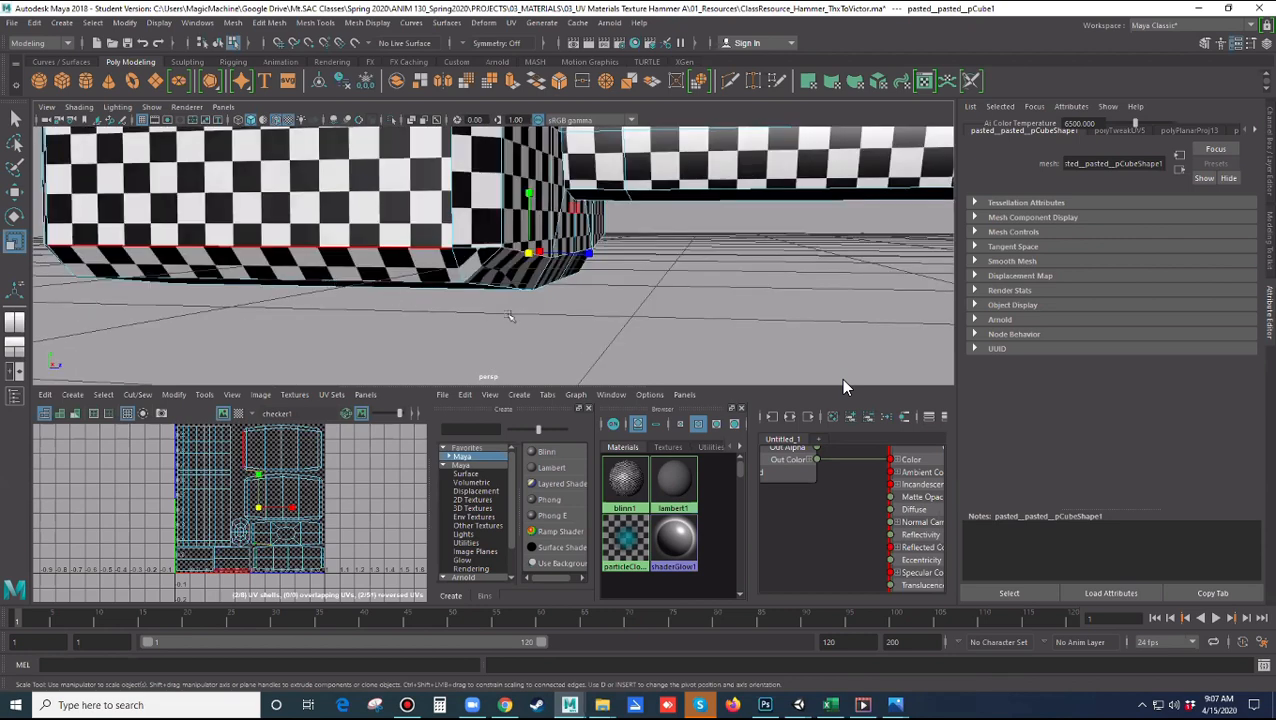
left_click_drag(508, 316, 426, 338, "alt")
left_click_drag(489, 311, 410, 316, "alt")
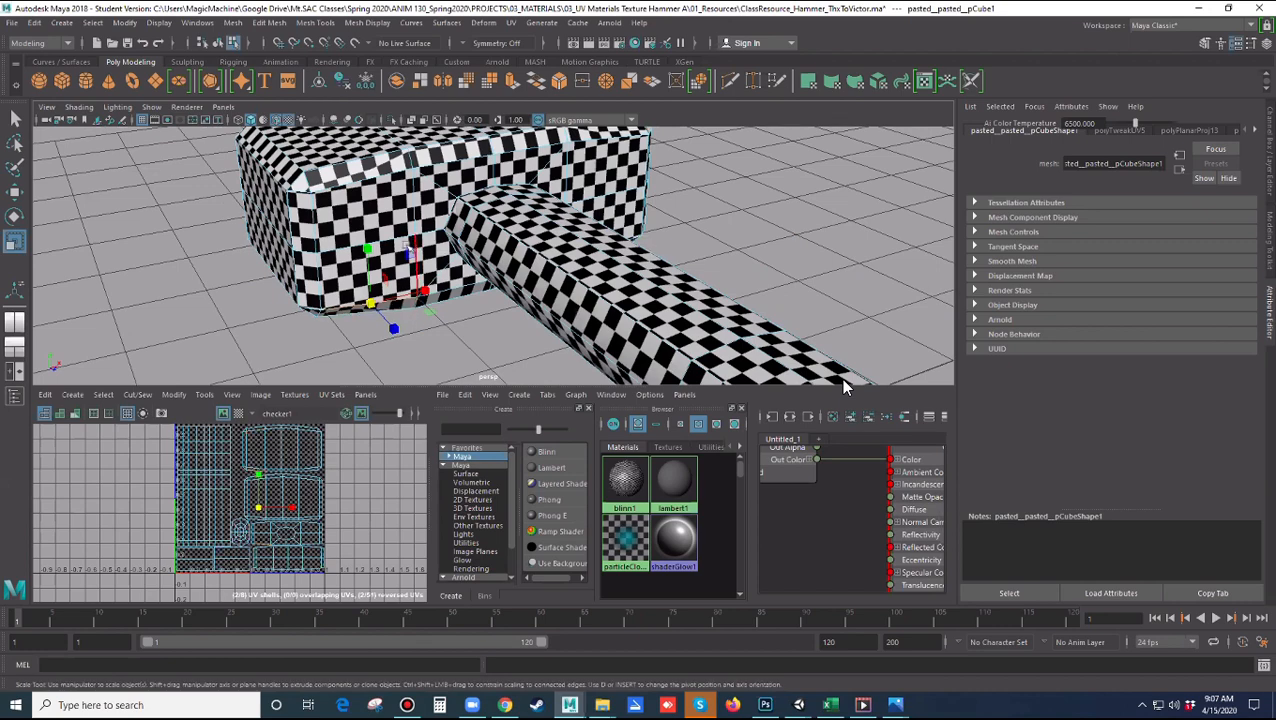
Clear the component selection and examine the whole hammer's checkers from above, the head side and the handle end
scroll(845, 388, "down", 5)
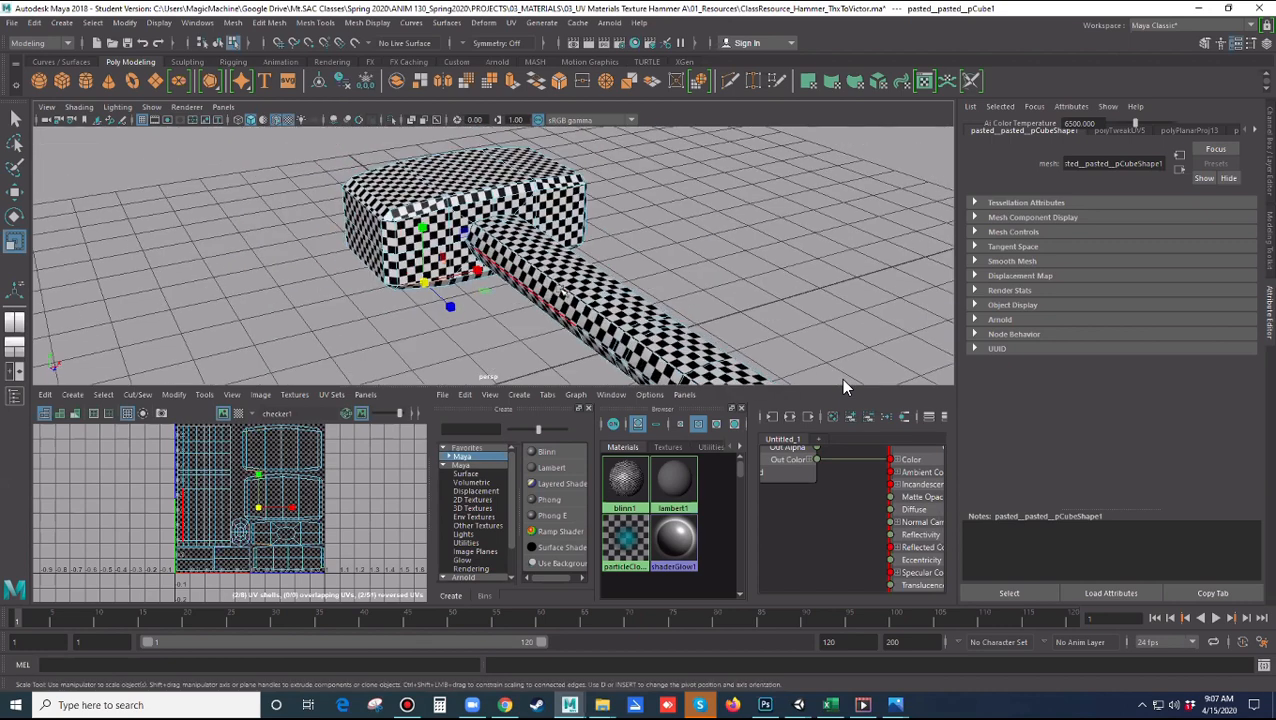
scroll(845, 388, "down", 2)
left_click_drag(617, 315, 622, 358, "alt")
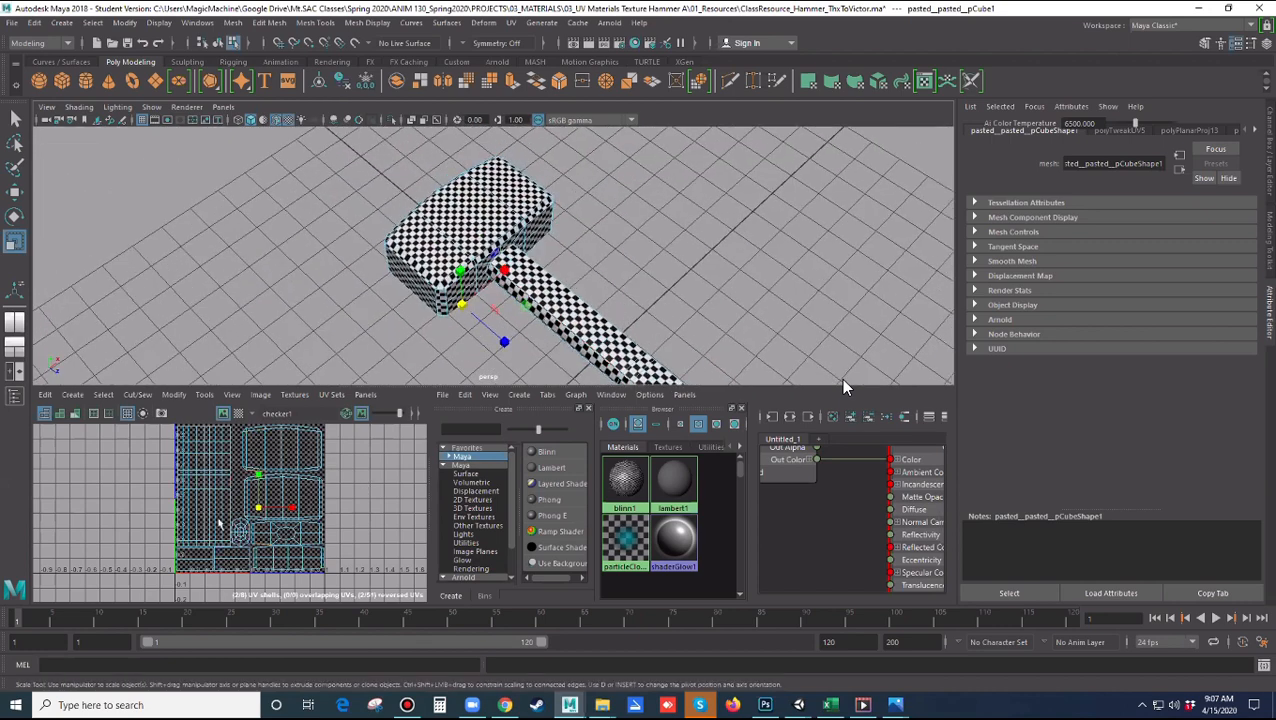
left_click(398, 504)
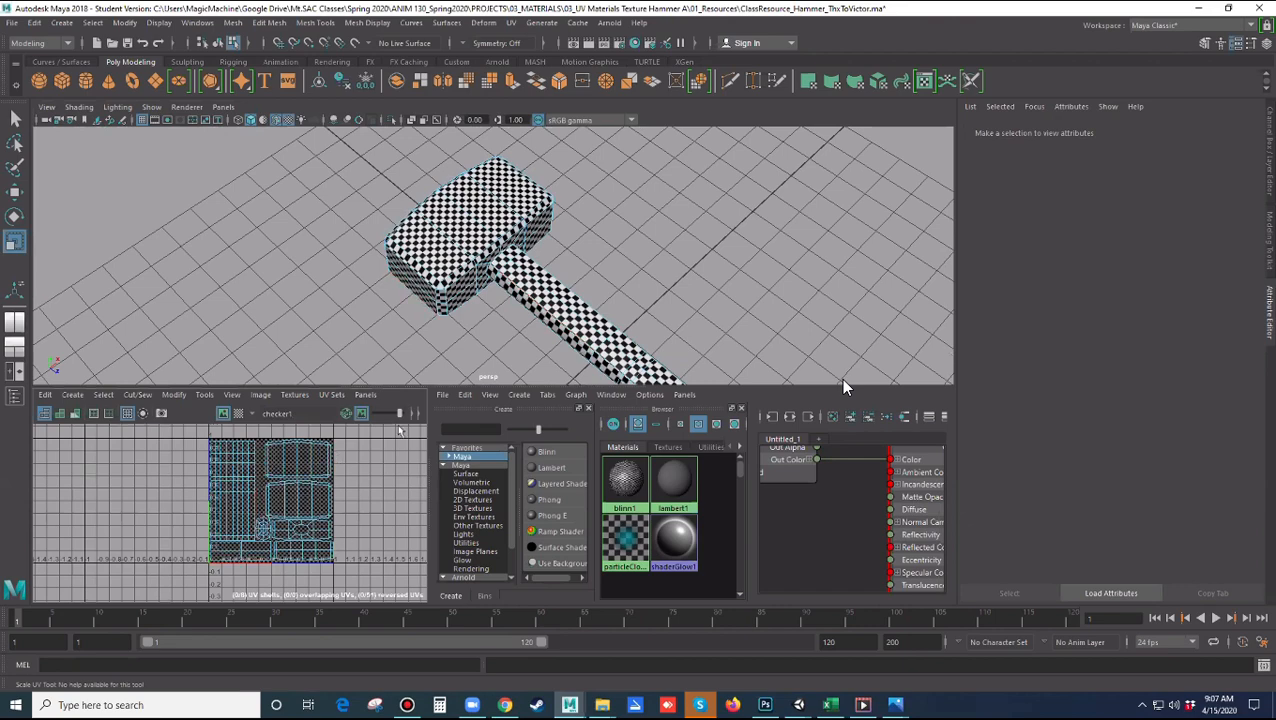
middle_click_drag(546, 324, 446, 260, "alt")
left_click_drag(446, 260, 630, 221, "alt")
left_click_drag(510, 240, 590, 248, "alt")
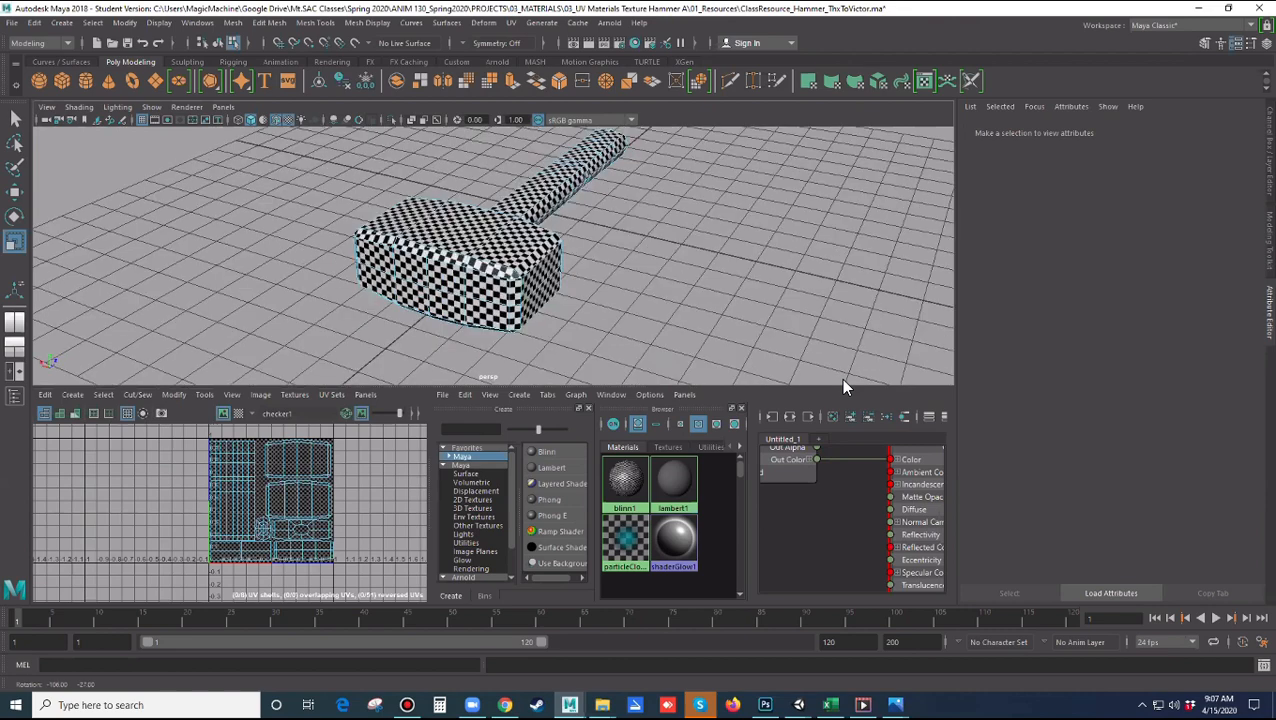
left_click_drag(843, 387, 843, 387, "alt")
left_click_drag(695, 303, 641, 268, "alt")
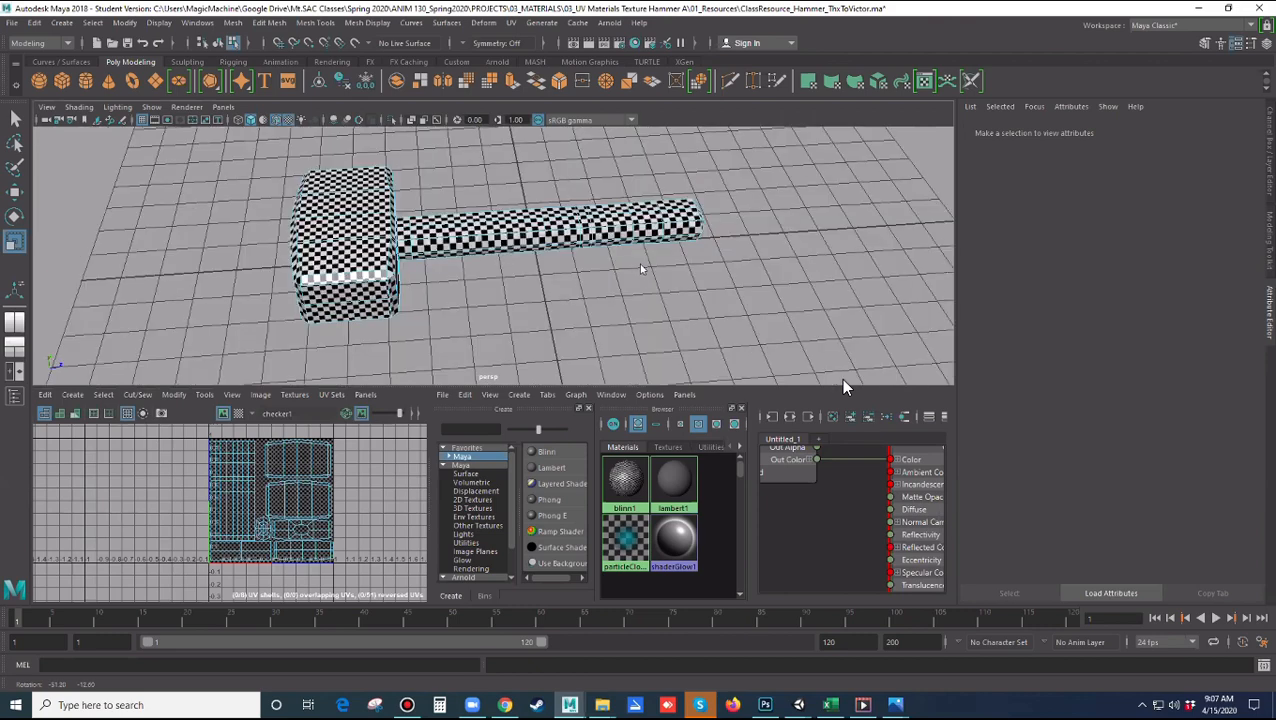
left_click_drag(524, 324, 587, 274, "alt")
Select the whole hammer as an object, review the UV Editor's image options, and clear the selection
left_click(566, 278)
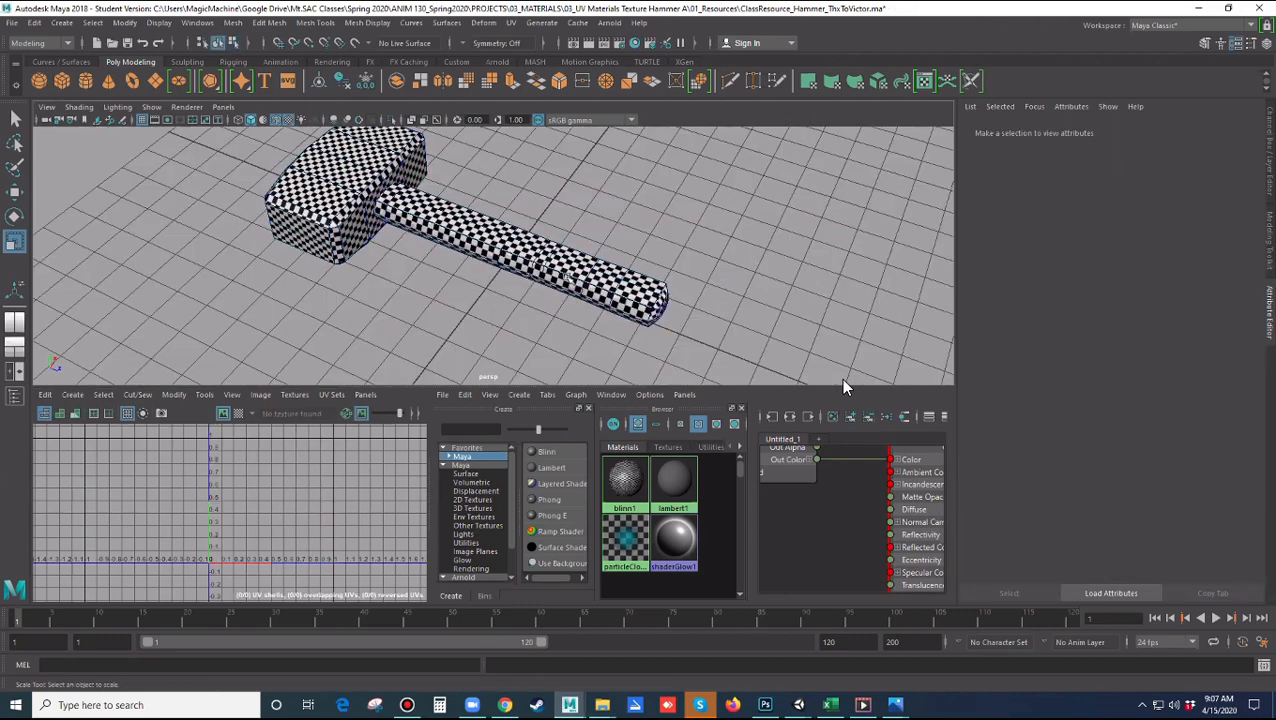
left_click(264, 397)
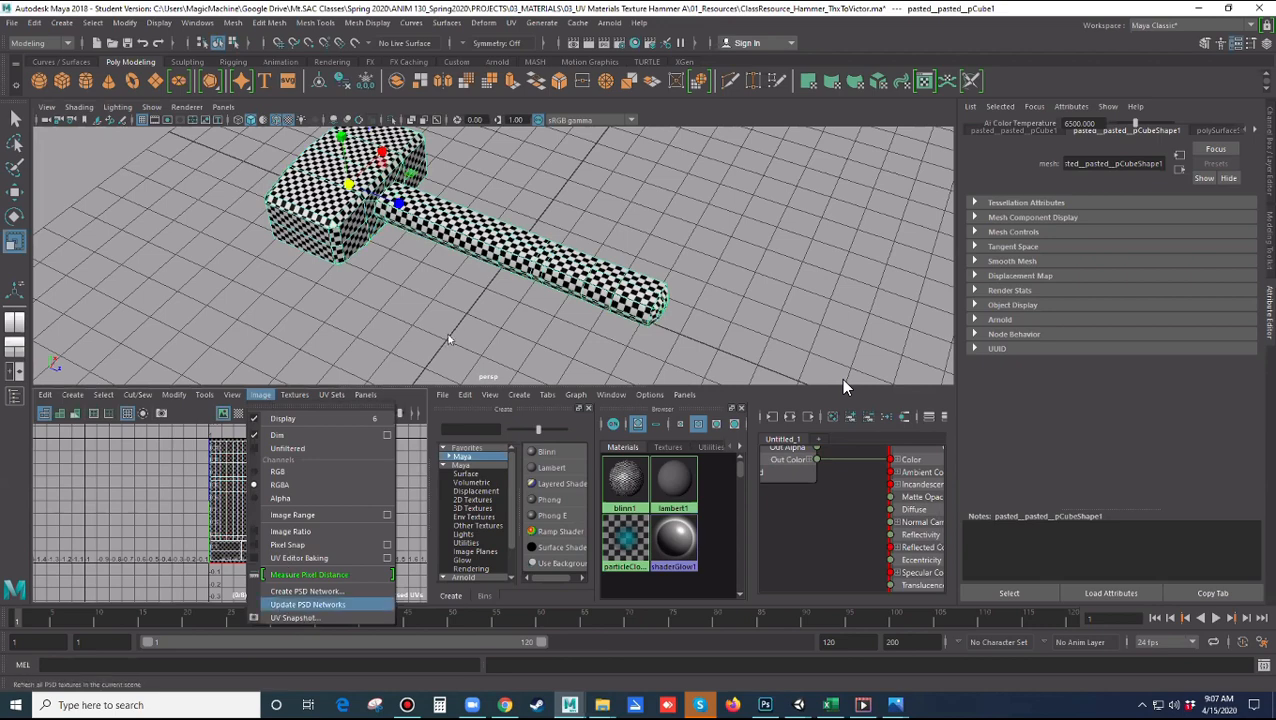
left_click(473, 311)
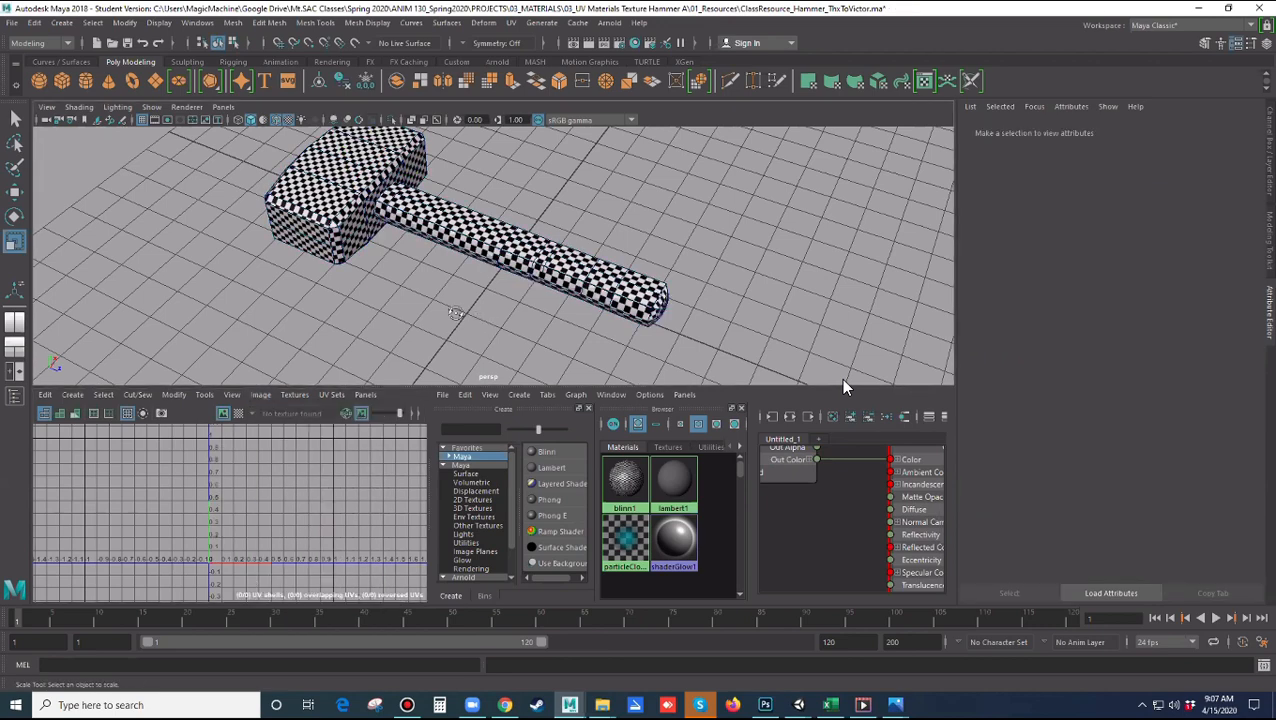